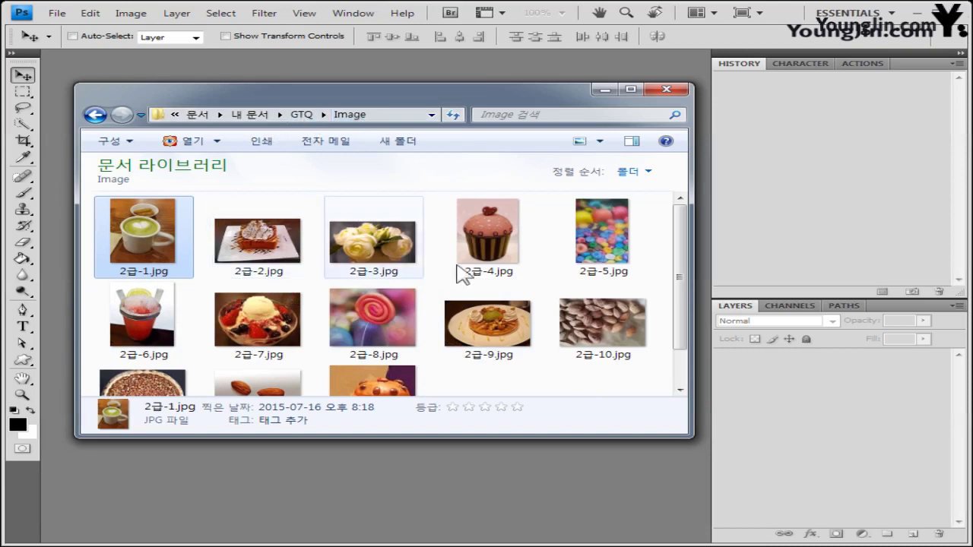
- Move the Image folder window lower on the screen and return to Photoshop
{"action": "left_click", "coordinate": [659, 384]}
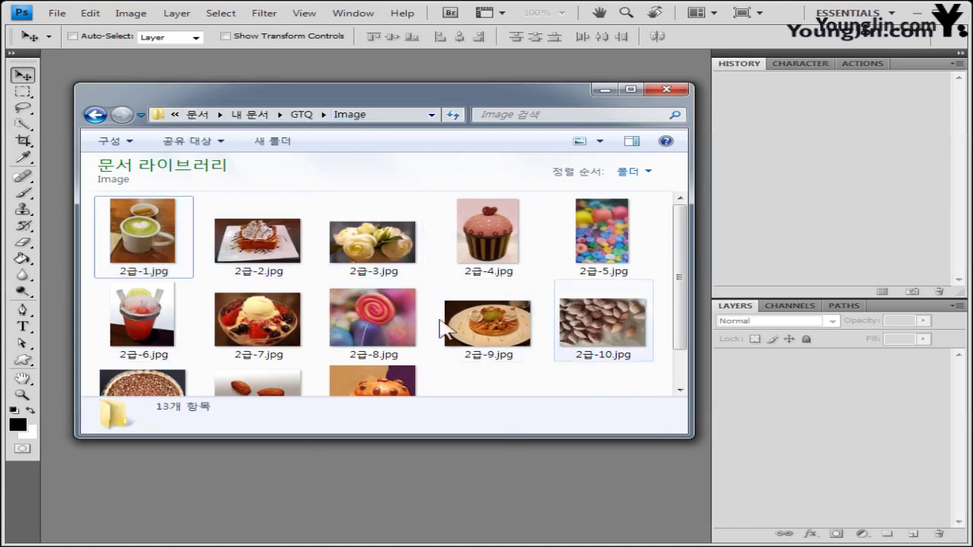
{"action": "left_click_drag", "start_coordinate": [537, 98], "coordinate": [532, 135]}
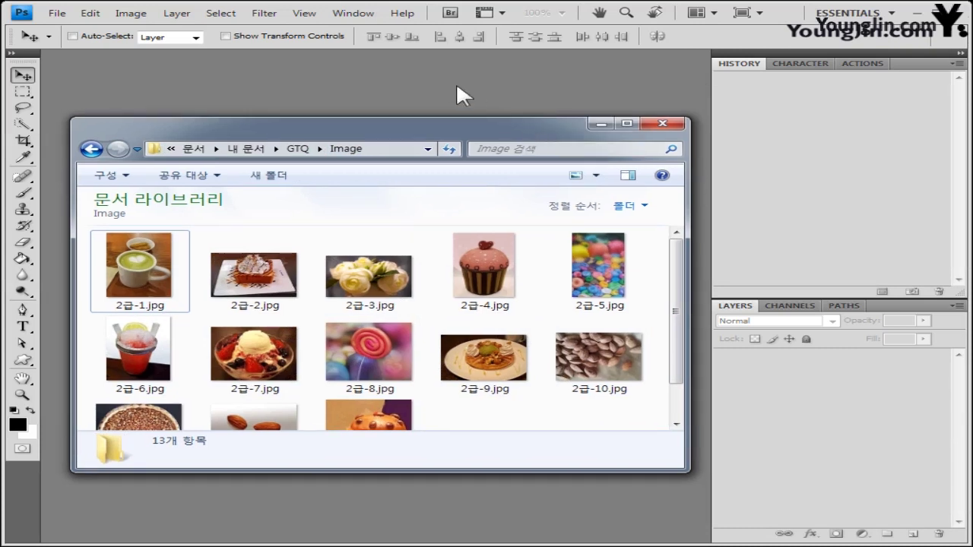
{"action": "left_click", "coordinate": [456, 83]}
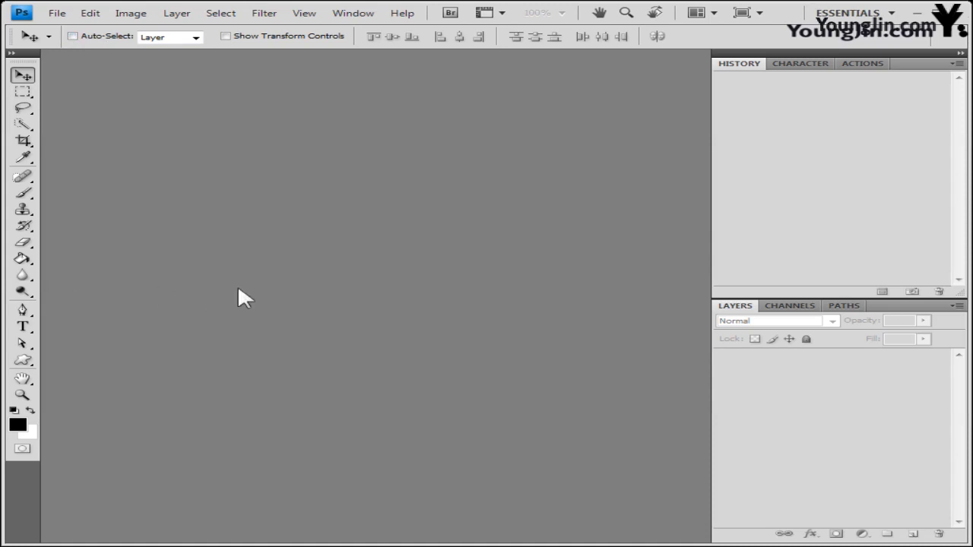
- Create a new 400 × 500 pixel document at 72 pixels/inch in 8-bit RGB Color with a white background
{"action": "left_click", "coordinate": [64, 19]}
{"action": "left_click", "coordinate": [72, 29]}
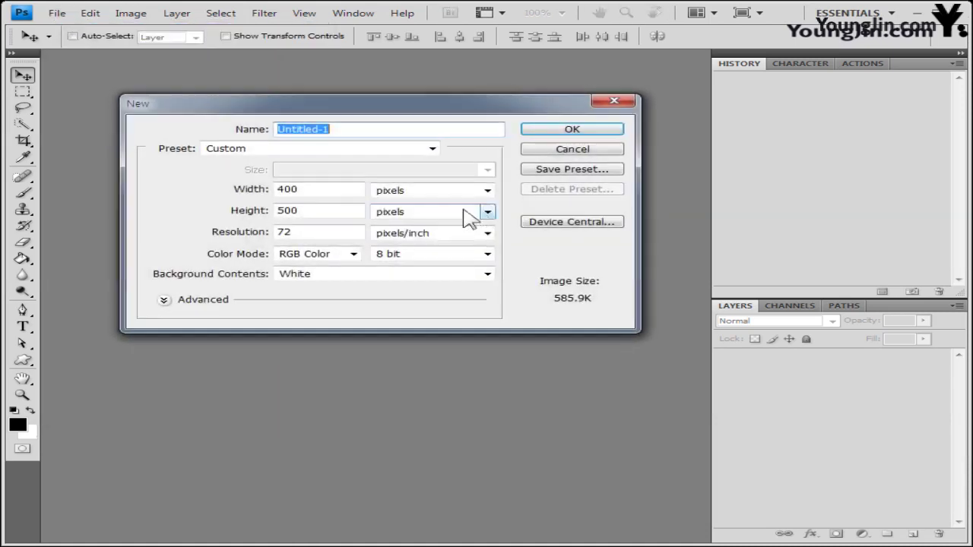
{"action": "double_click", "coordinate": [327, 193]}
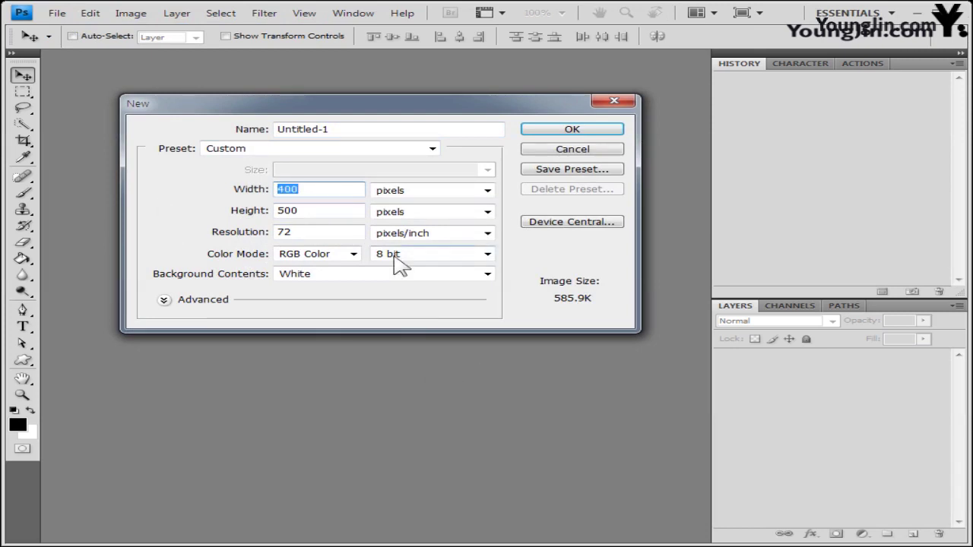
{"action": "left_click", "coordinate": [312, 212]}
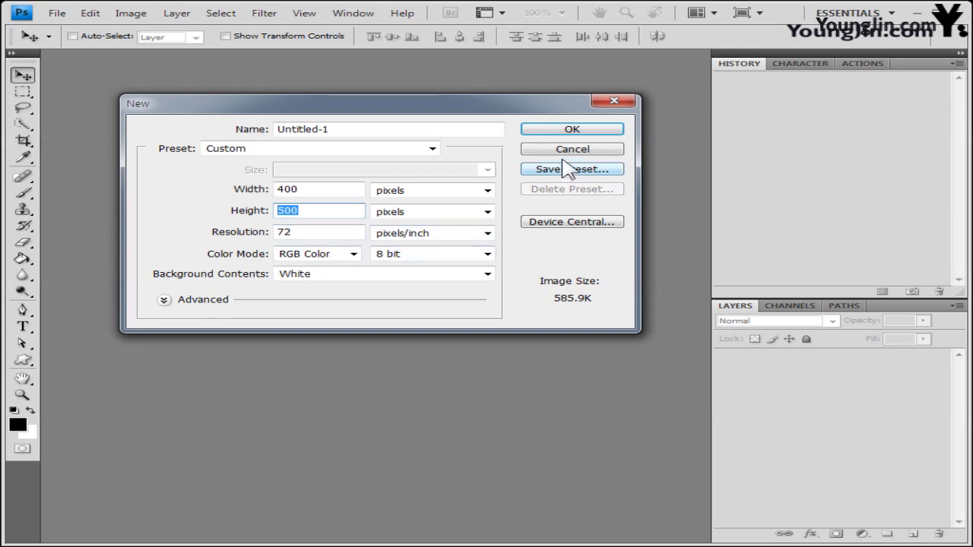
{"action": "left_click", "coordinate": [574, 132]}
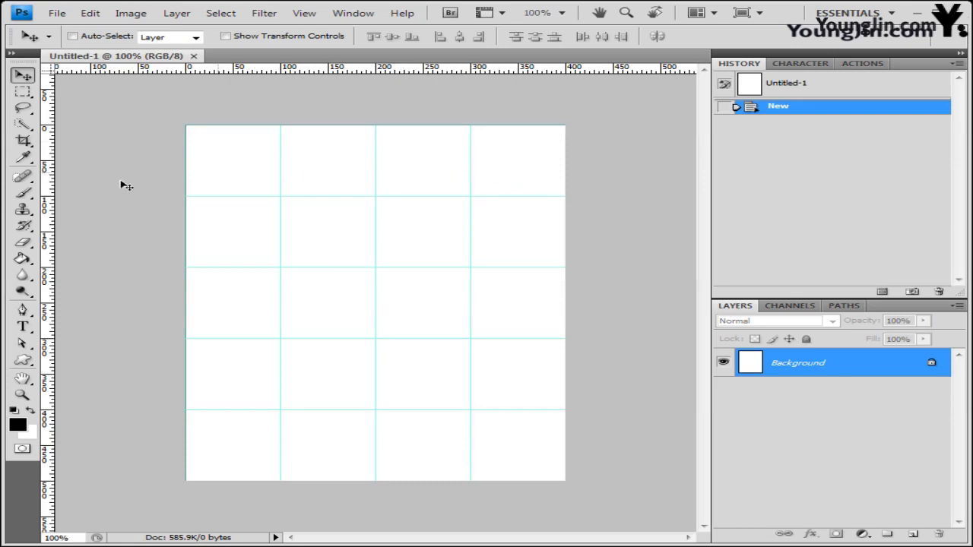
- Change the grid color to orange (#ffb400) in the Guides, Grid & Slices preferences
{"action": "left_click", "coordinate": [91, 14]}
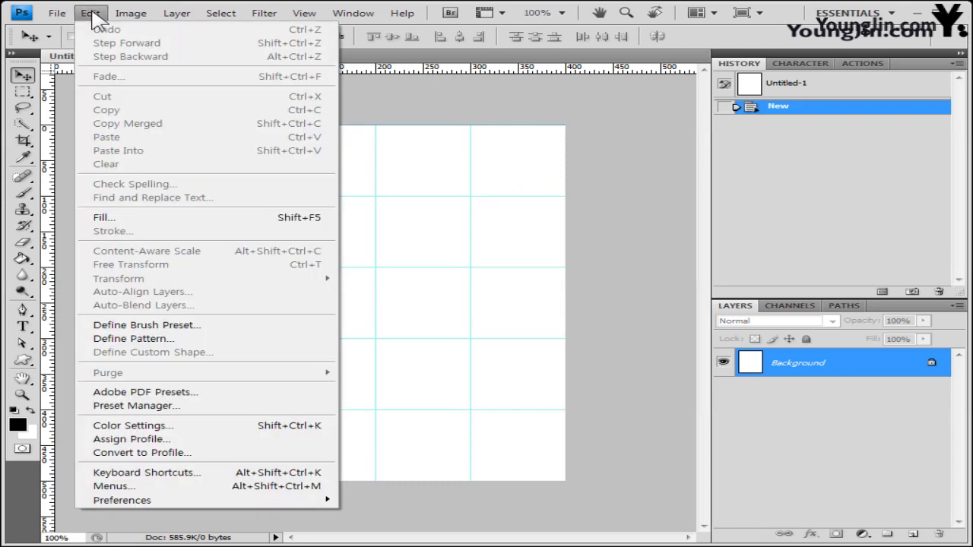
{"action": "mouse_move", "coordinate": [321, 508]}
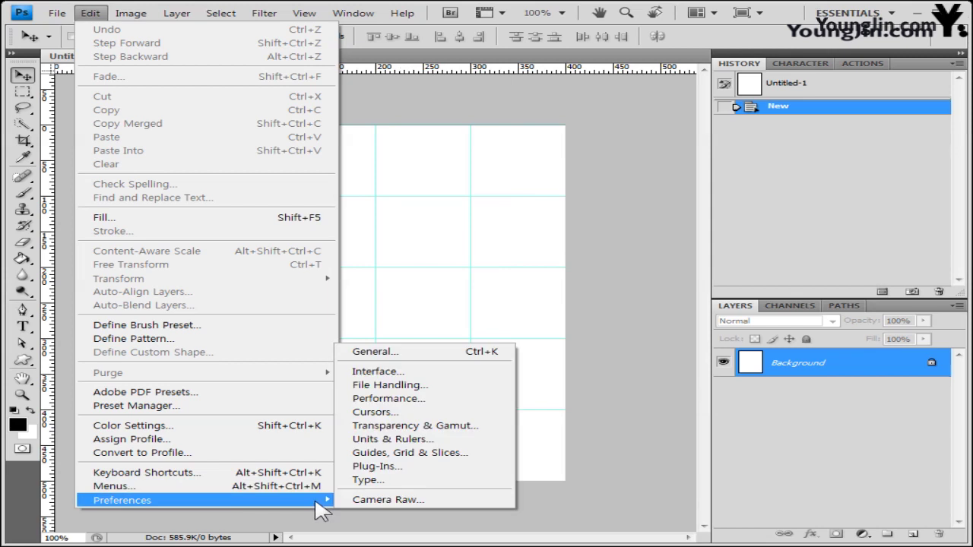
{"action": "left_click", "coordinate": [411, 452]}
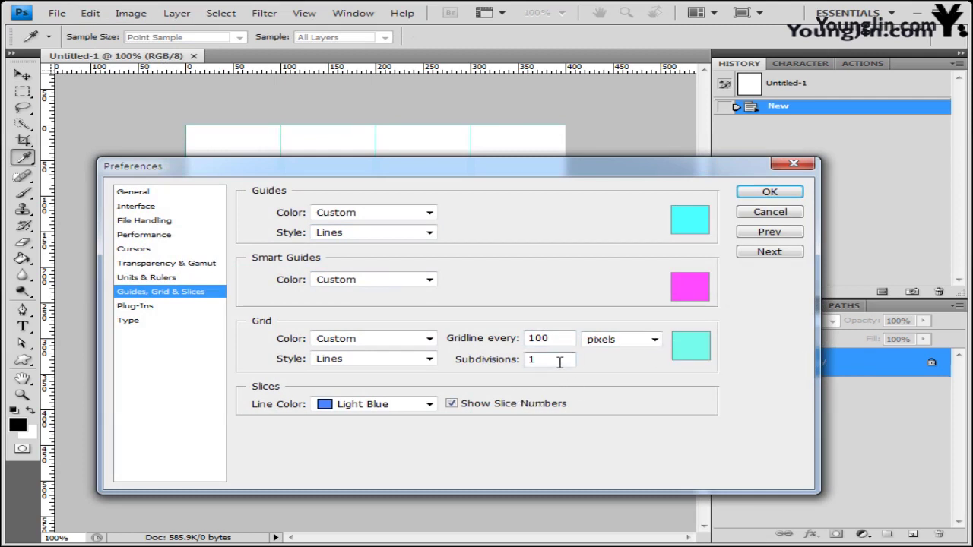
{"action": "left_click", "coordinate": [690, 346]}
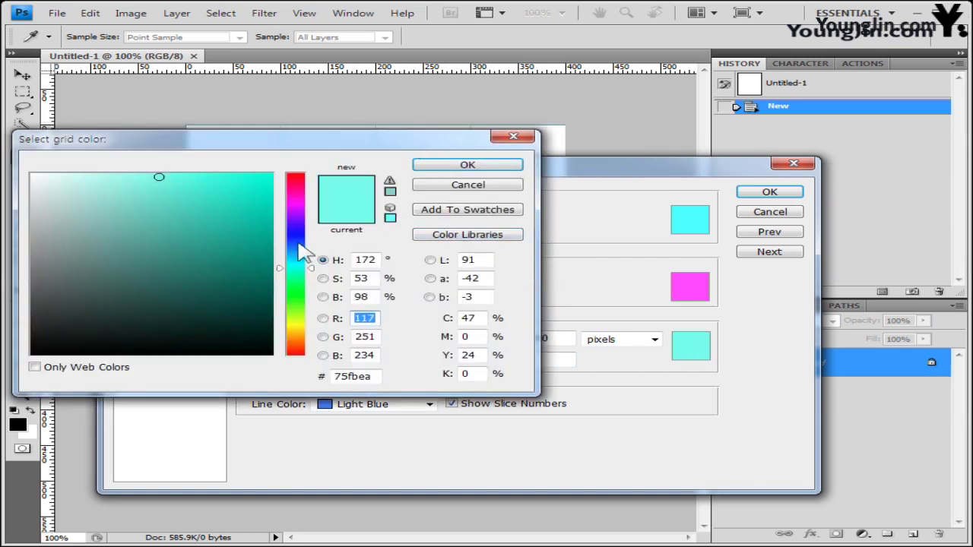
{"action": "left_click", "coordinate": [298, 333]}
{"action": "left_click_drag", "start_coordinate": [239, 203], "coordinate": [289, 176]}
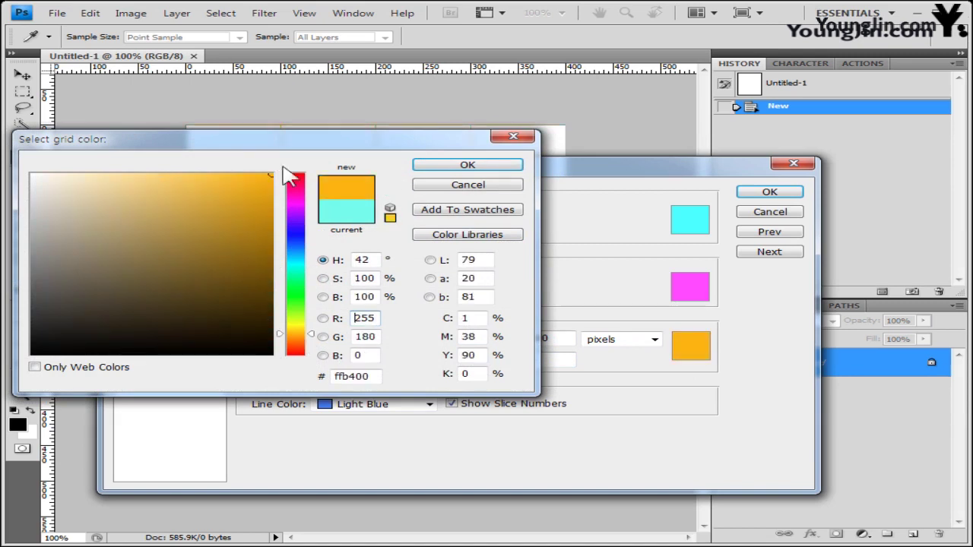
{"action": "left_click", "coordinate": [475, 165]}
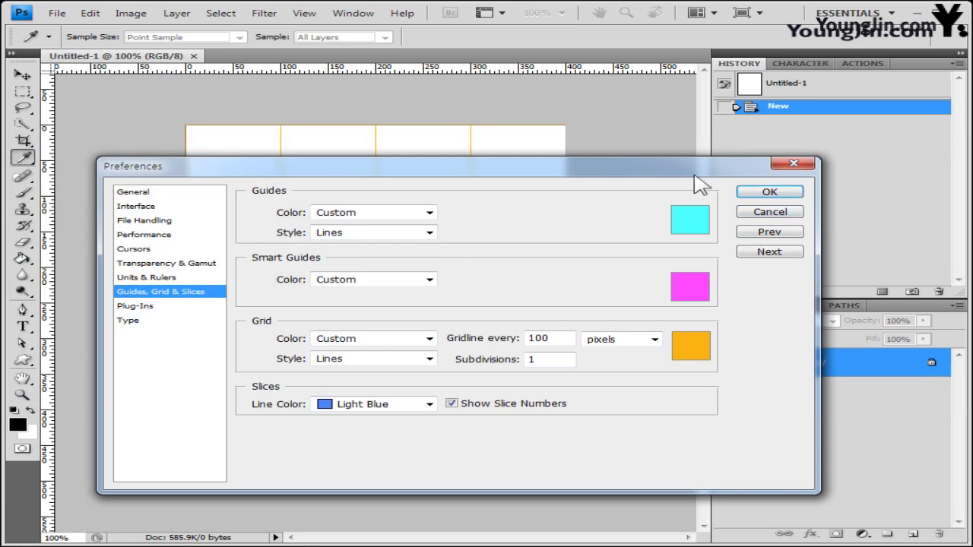
{"action": "left_click", "coordinate": [769, 192]}
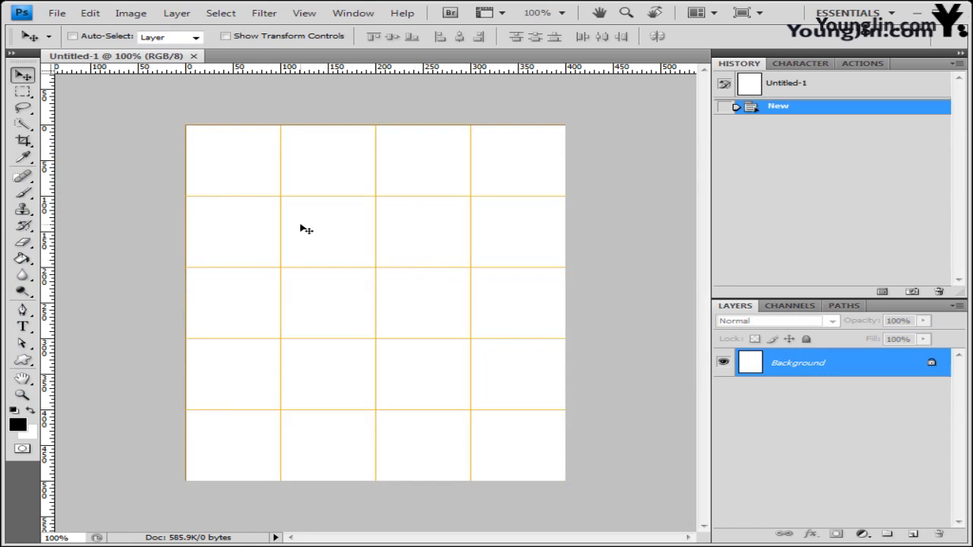
- Save the document in the GTQ folder as a Photoshop PSD, named with the examinee number, the full name and 1, separated by hyphens
{"action": "left_click", "coordinate": [59, 13]}
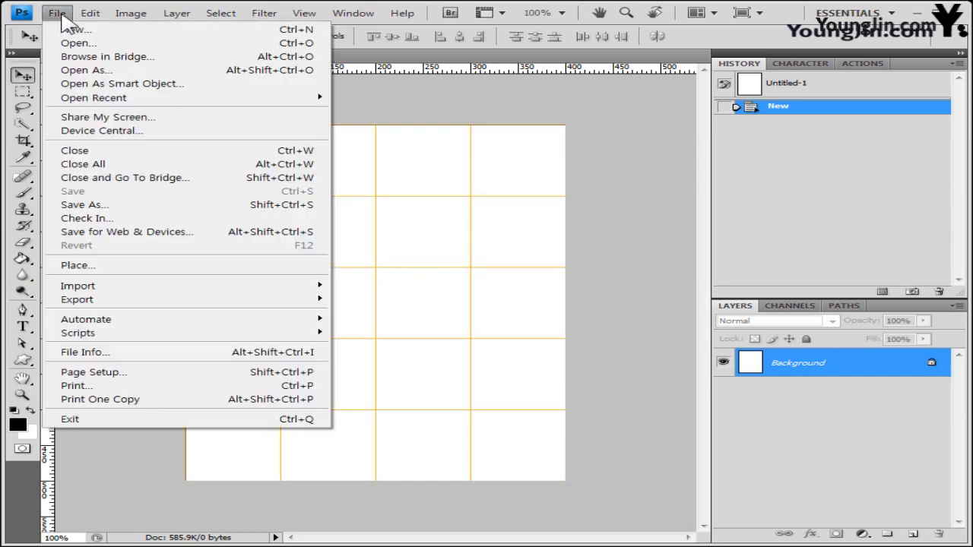
{"action": "left_click", "coordinate": [147, 207]}
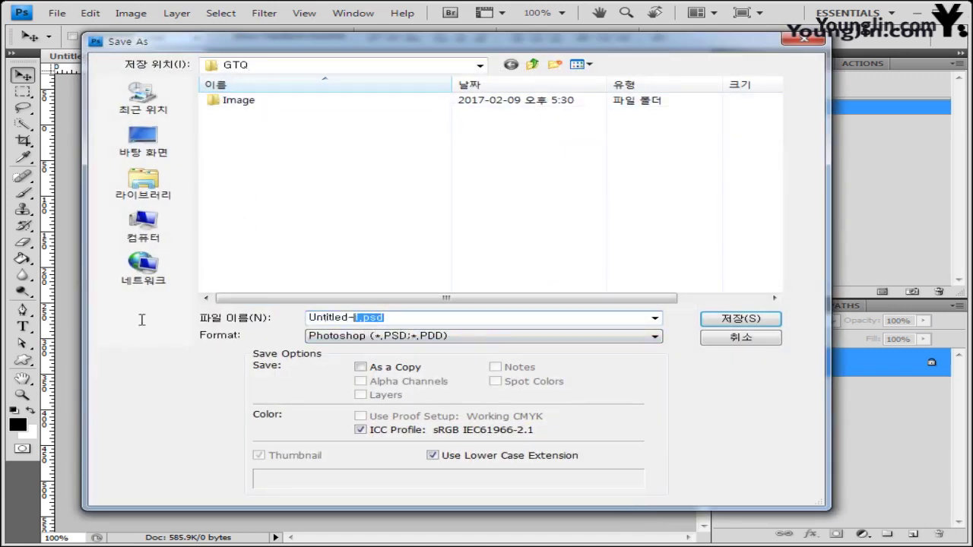
{"action": "type", "text": "G123456789-홍길동-1"}
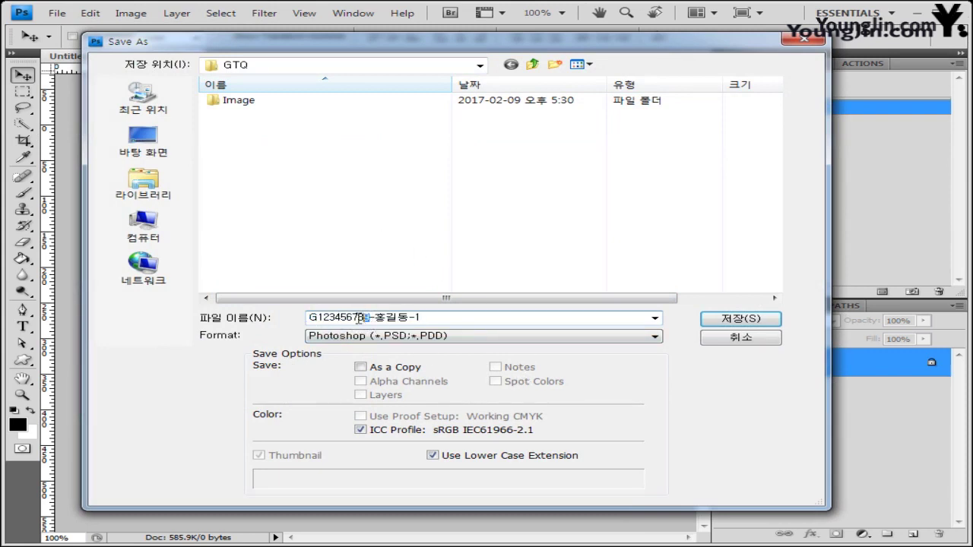
{"action": "left_click_drag", "start_coordinate": [360, 318], "coordinate": [124, 364]}
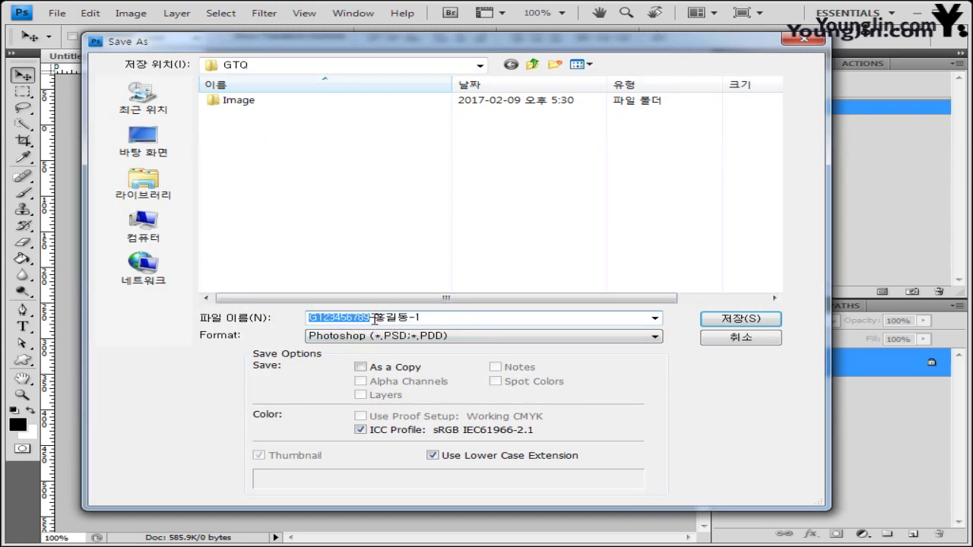
{"action": "left_click_drag", "start_coordinate": [375, 320], "coordinate": [409, 319]}
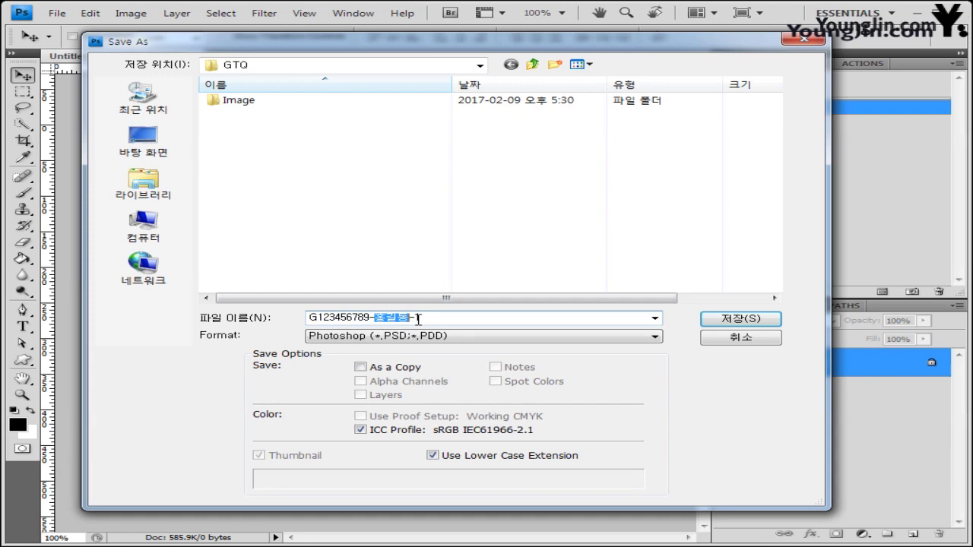
{"action": "left_click", "coordinate": [416, 319]}
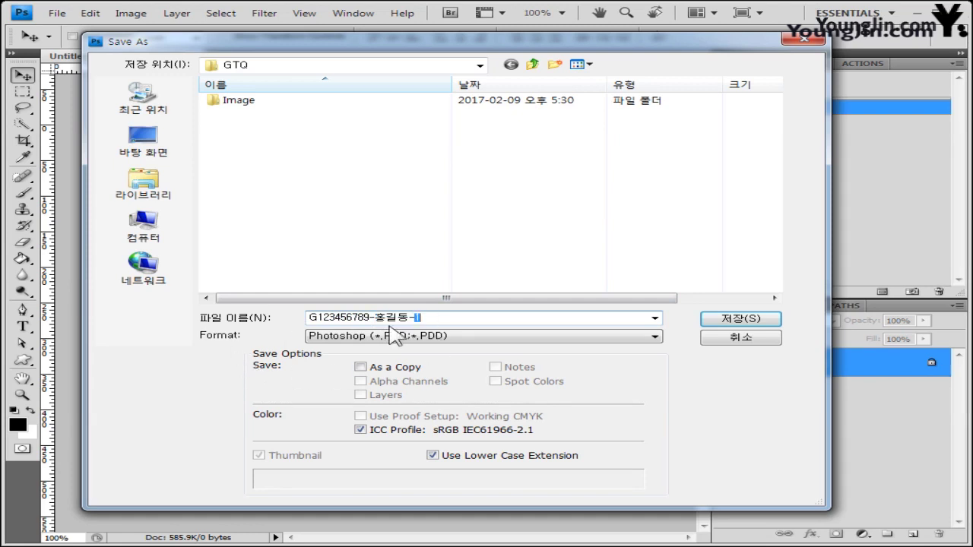
{"action": "left_click", "coordinate": [470, 338]}
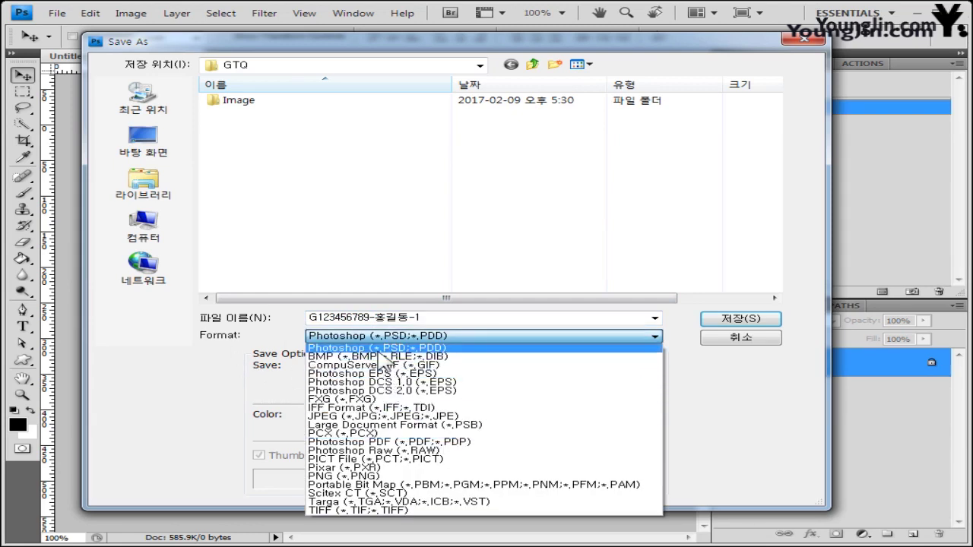
{"action": "left_click", "coordinate": [407, 348]}
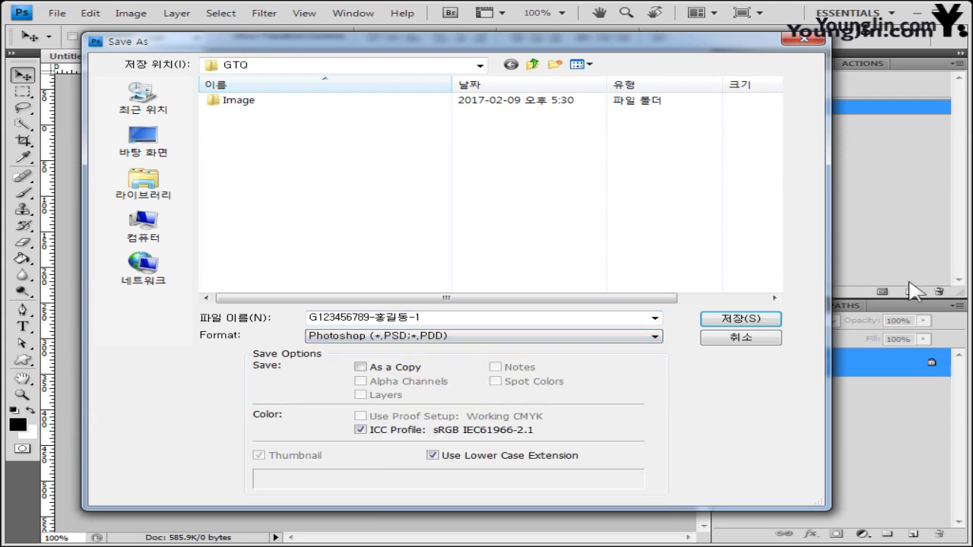
{"action": "left_click", "coordinate": [772, 319]}
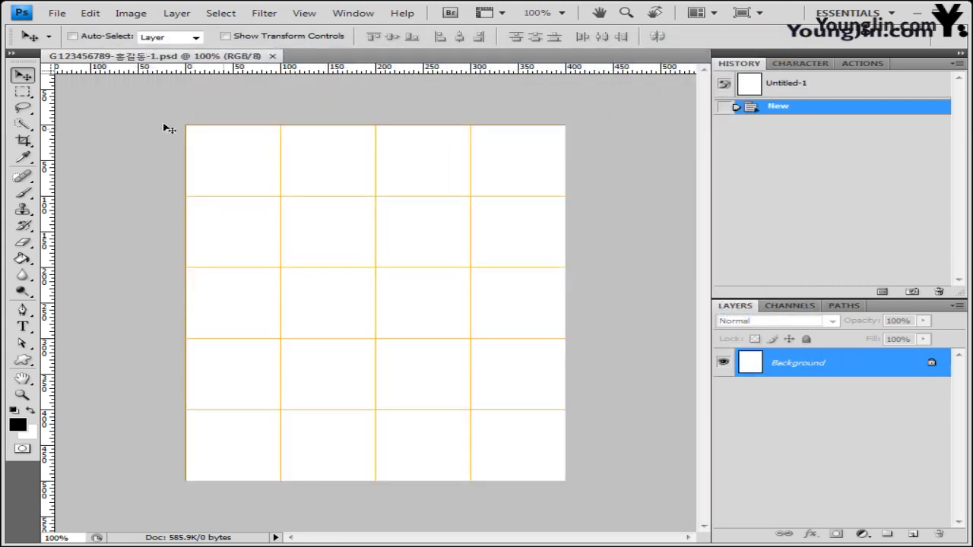
- Check which measurement unit the rulers use
{"action": "left_click_drag", "start_coordinate": [177, 63], "coordinate": [375, 250]}
{"action": "left_click_drag", "start_coordinate": [367, 182], "coordinate": [240, 51]}
{"action": "right_click", "coordinate": [58, 70]}
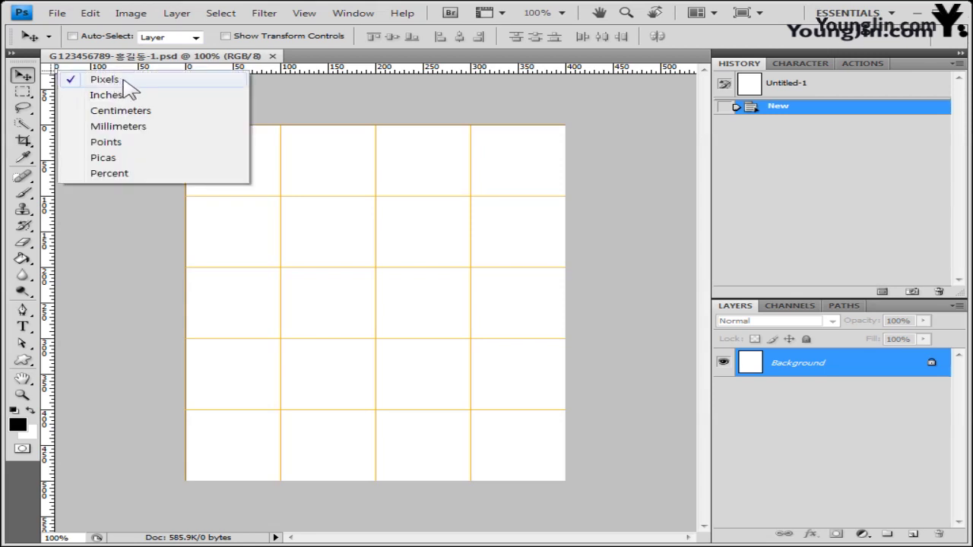
{"action": "left_click", "coordinate": [355, 61]}
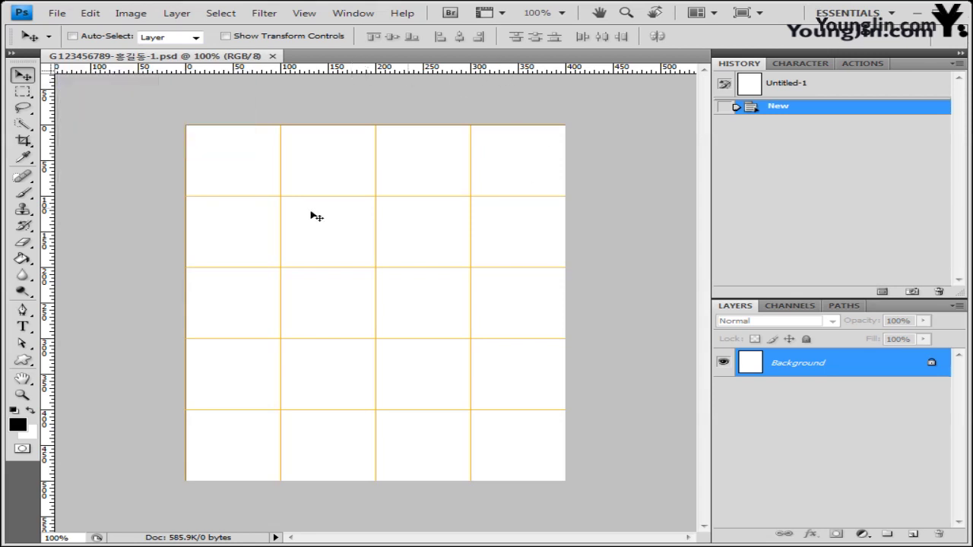
- Open 2급-1.jpg from the Image folder and float it in its own window beside the blank document
{"action": "left_click_drag", "start_coordinate": [228, 56], "coordinate": [268, 75]}
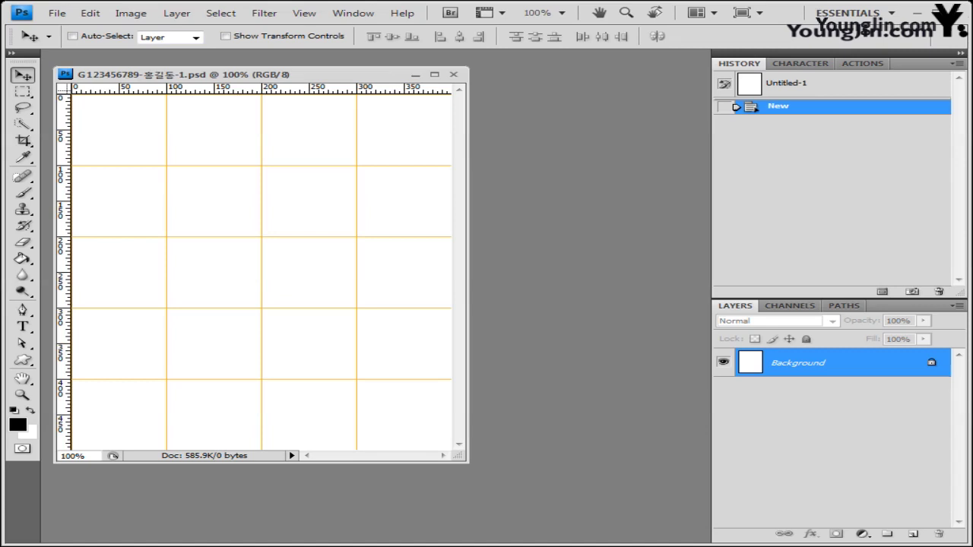
{"action": "key", "text": "alt+Tab"}
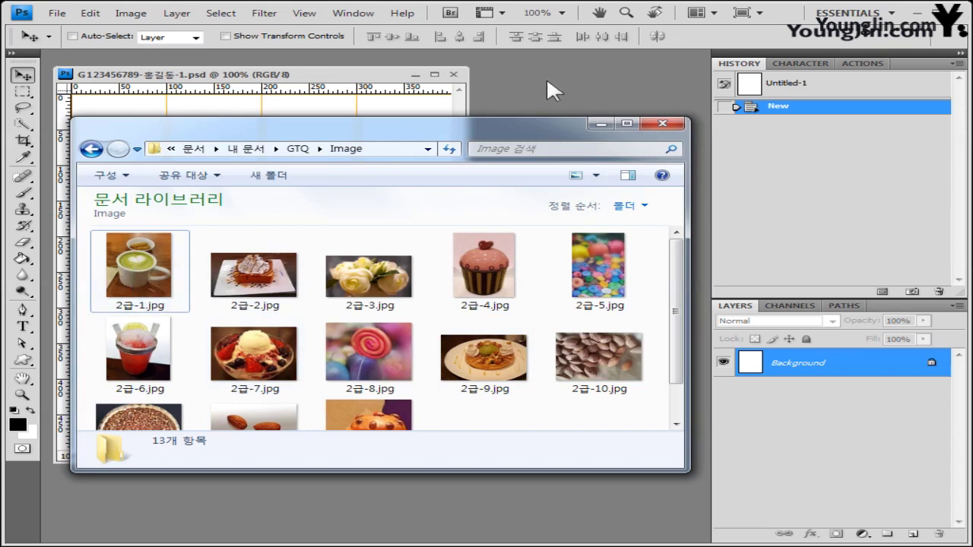
{"action": "left_click_drag", "start_coordinate": [143, 297], "coordinate": [569, 91]}
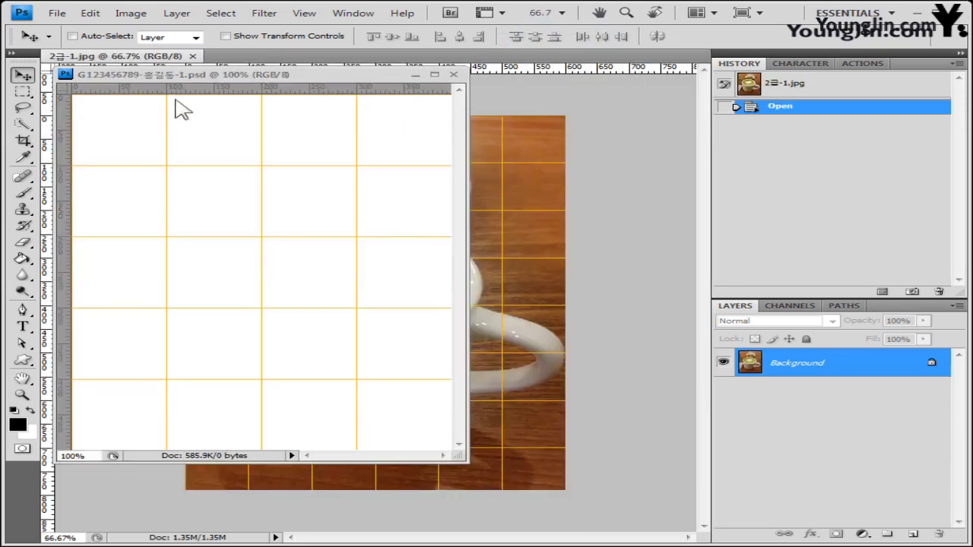
{"action": "left_click_drag", "start_coordinate": [158, 57], "coordinate": [653, 85]}
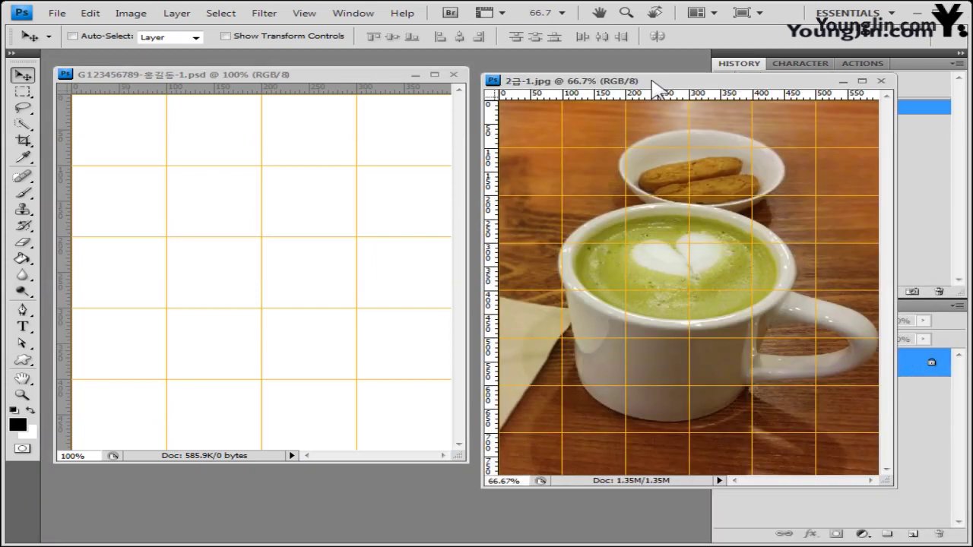
- Copy the whole 2급-1.jpg image into the blank 400 × 500 document and close the source image
{"action": "key", "text": "ctrl+a"}
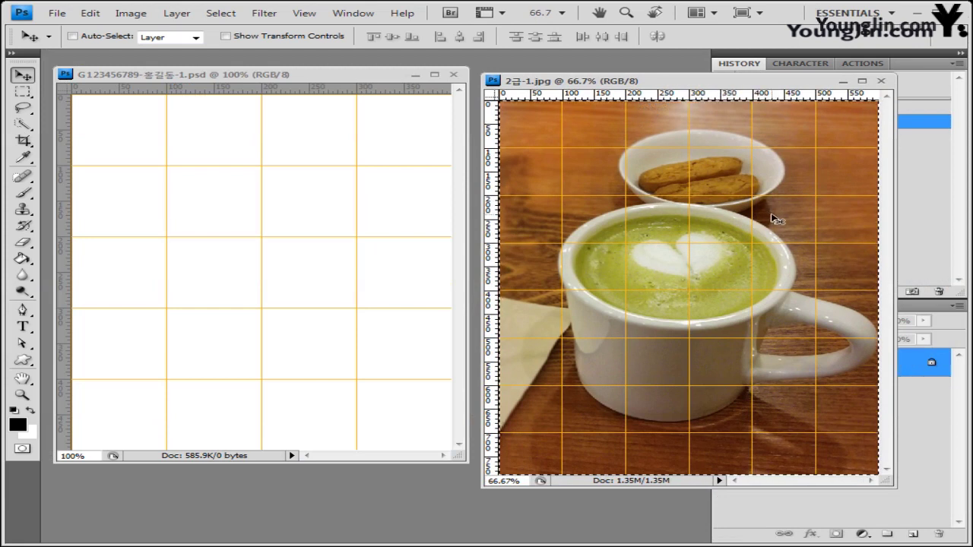
{"action": "left_click_drag", "start_coordinate": [774, 218], "coordinate": [320, 83]}
{"action": "left_click", "coordinate": [699, 82]}
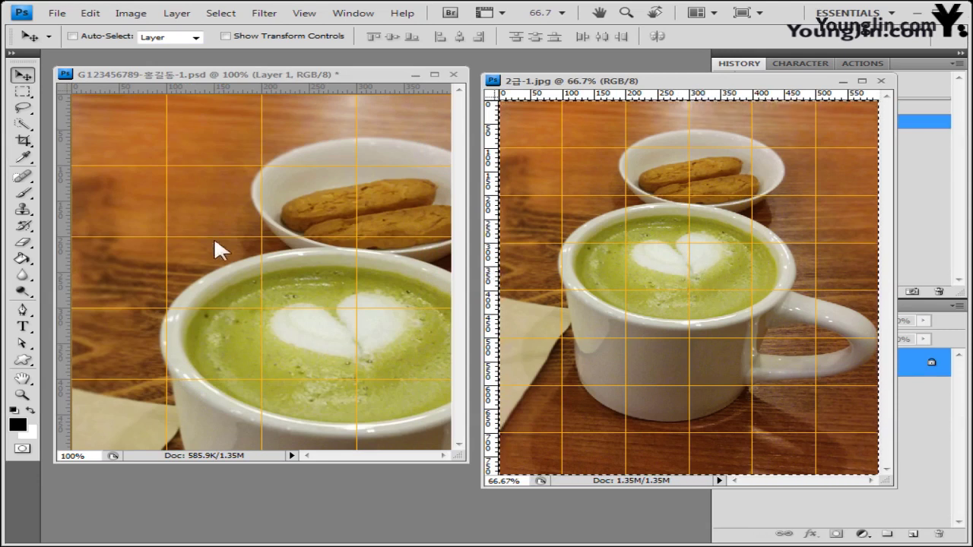
{"action": "left_click", "coordinate": [880, 80]}
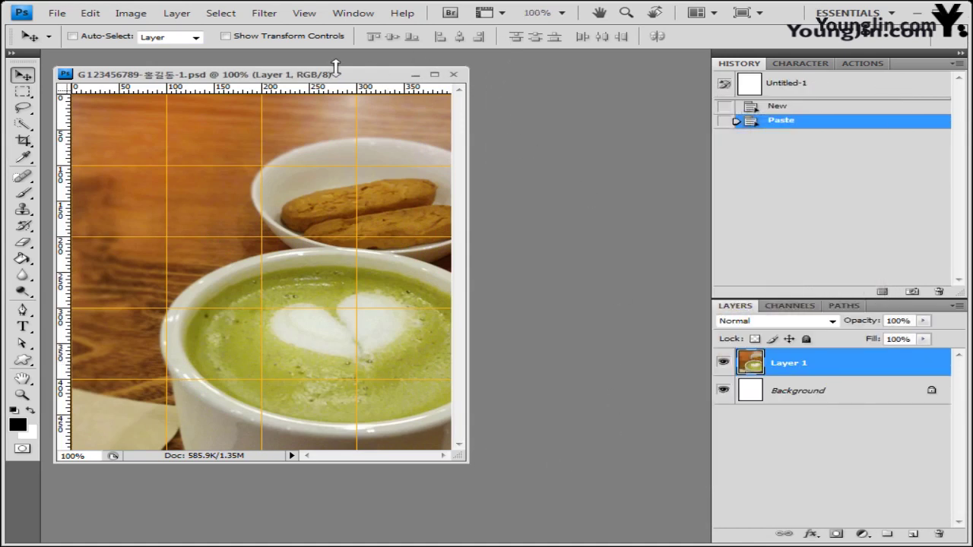
- Rename the pasted image layer as 2급-1
{"action": "double_click", "coordinate": [787, 364]}
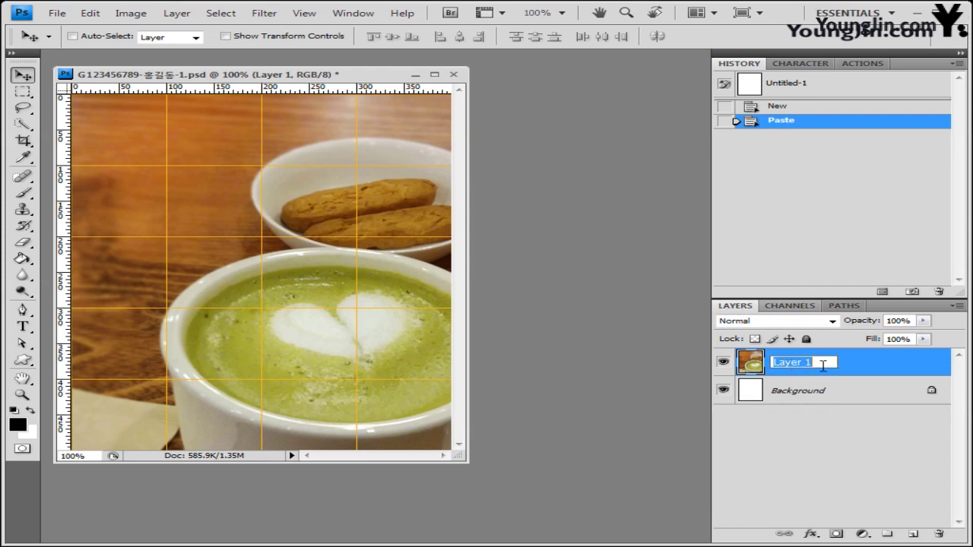
{"action": "type", "text": "2rm"}
{"action": "key", "text": "Return"}
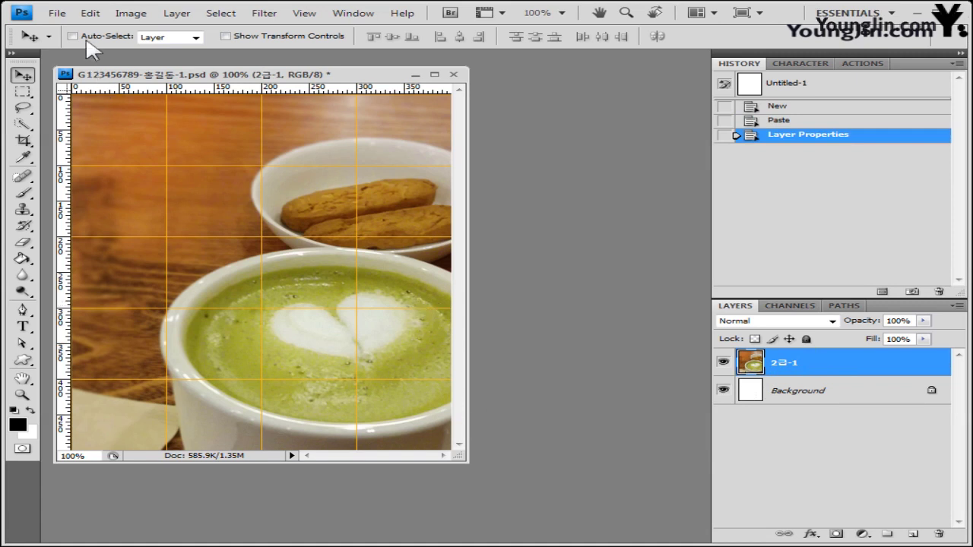
- Scale the 2급-1 layer to about 71% and position it so the cup and biscuit bowl fill the canvas
{"action": "left_click", "coordinate": [90, 13]}
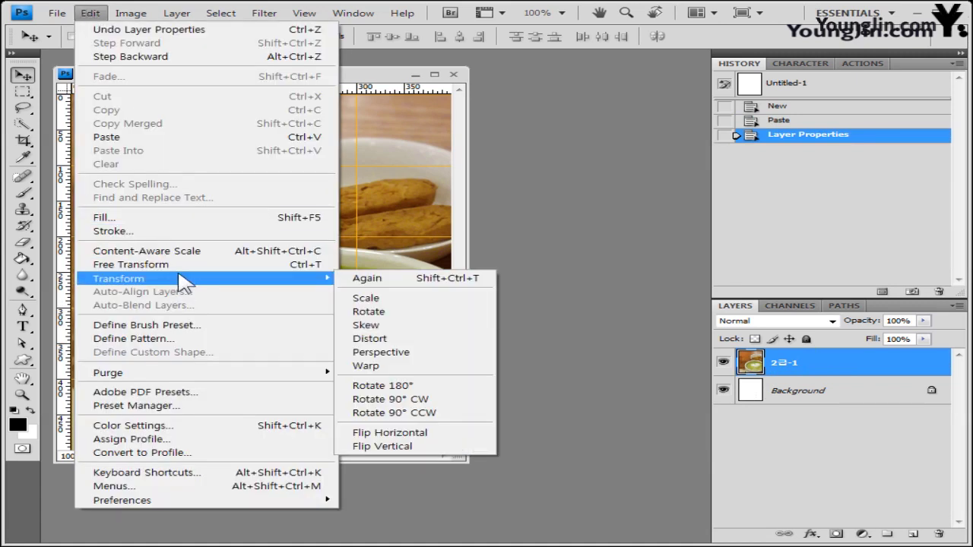
{"action": "left_click", "coordinate": [332, 265]}
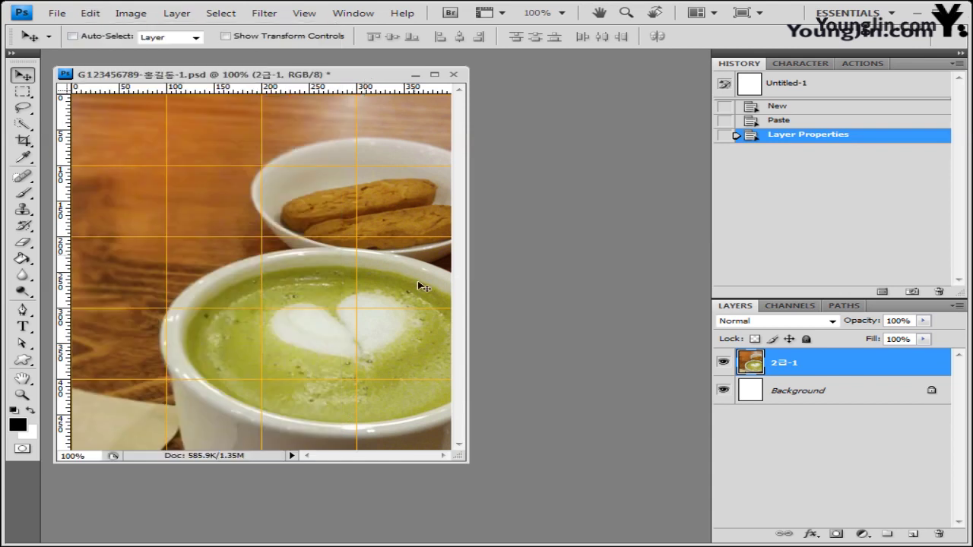
{"action": "left_click_drag", "start_coordinate": [465, 461], "coordinate": [683, 524]}
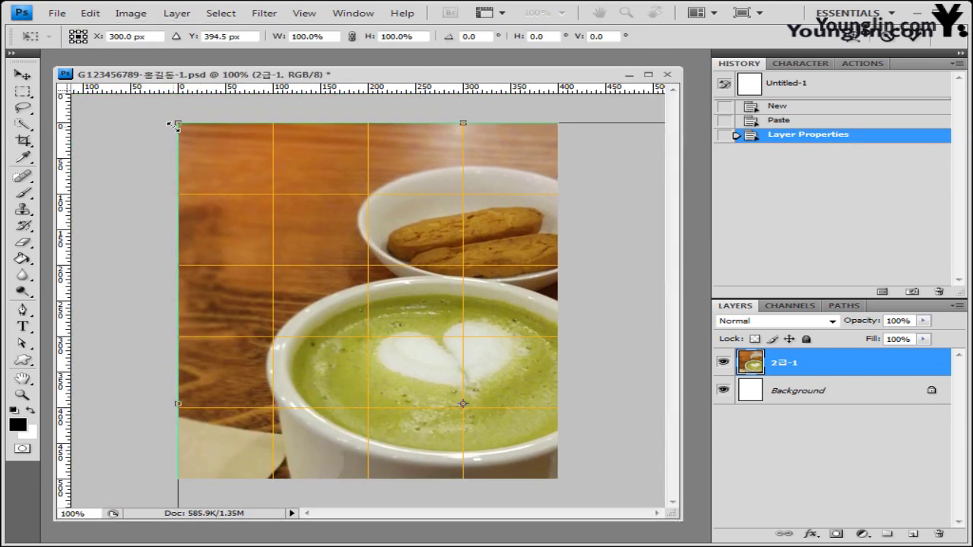
{"action": "left_click_drag", "start_coordinate": [173, 123], "coordinate": [332, 279]}
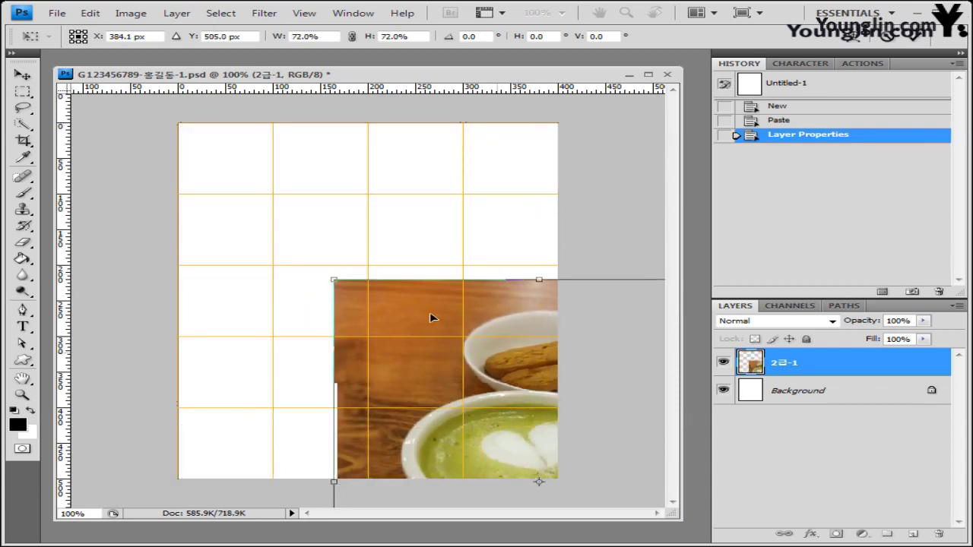
{"action": "left_click_drag", "start_coordinate": [370, 351], "coordinate": [151, 122]}
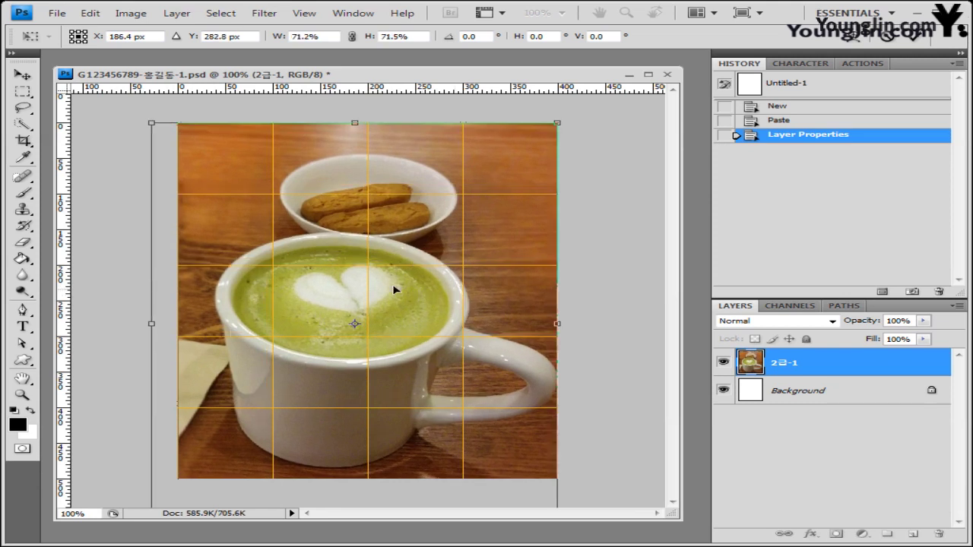
{"action": "key", "text": "Return"}
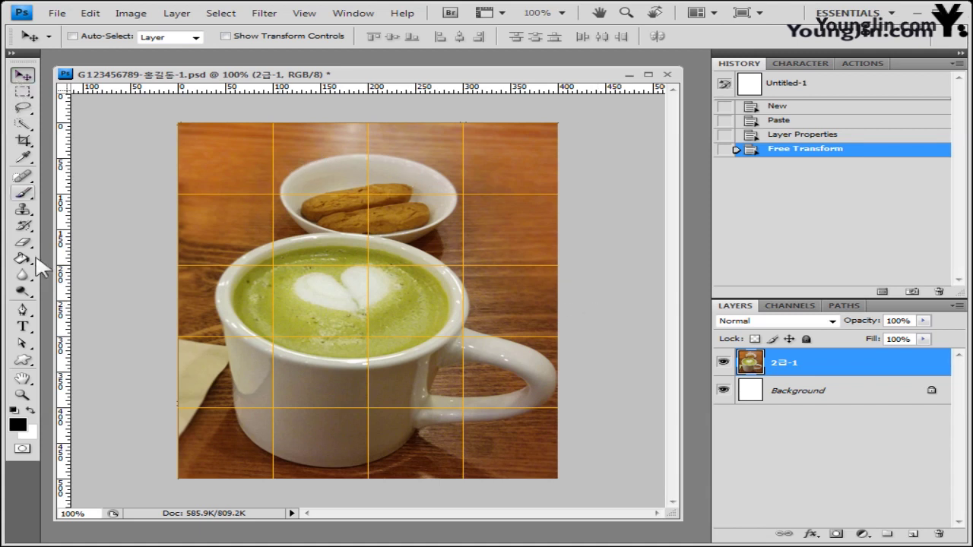
- Activate the Pen tool in path mode and turn off snapping
{"action": "left_click", "coordinate": [23, 310]}
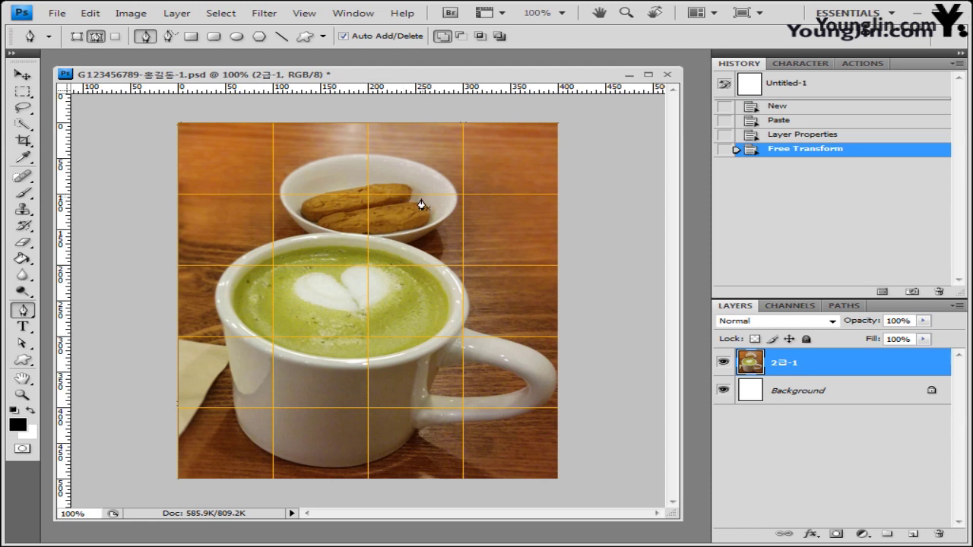
{"action": "left_click", "coordinate": [312, 15]}
{"action": "left_click", "coordinate": [336, 266]}
{"action": "left_click", "coordinate": [304, 14]}
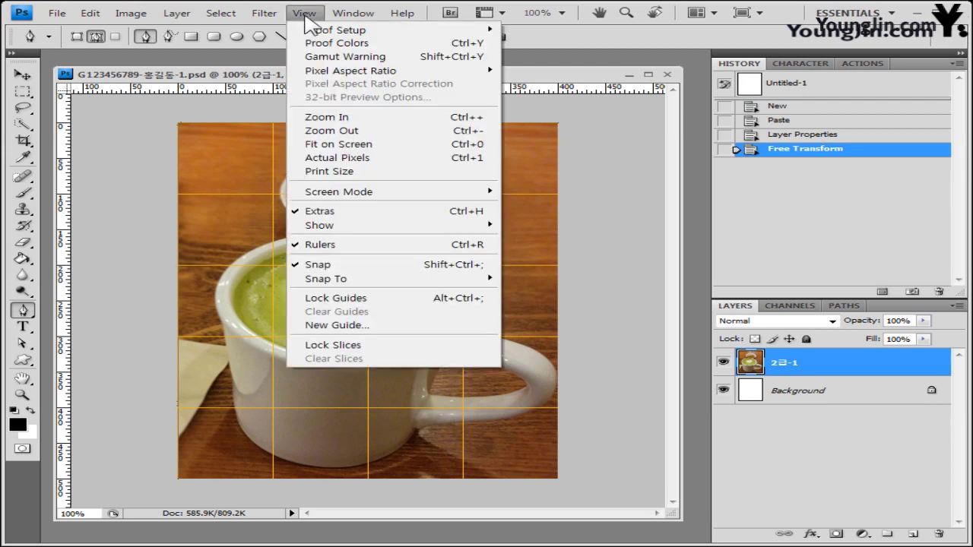
{"action": "left_click", "coordinate": [333, 265]}
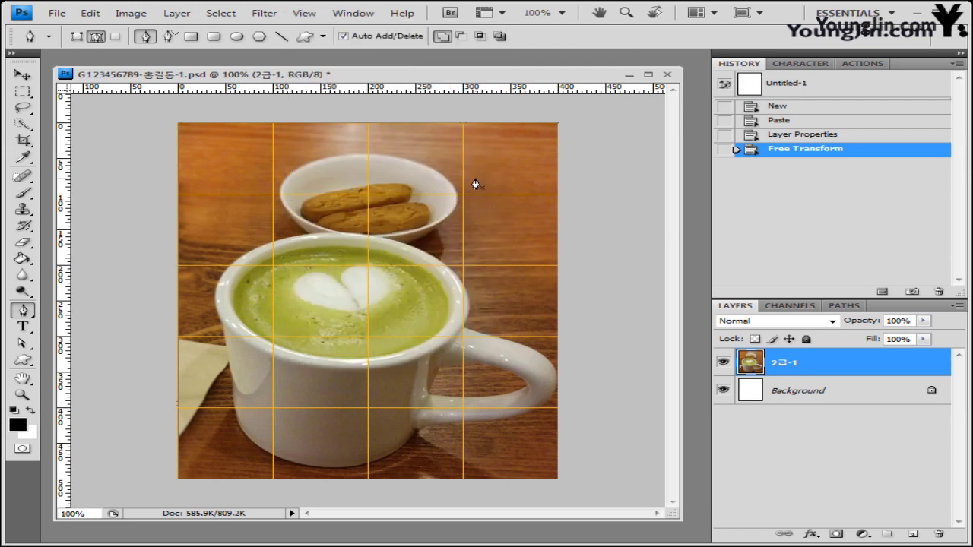
- Trace a closed path around the outline of the two biscuits in the bowl with the Pen tool
{"action": "key", "text": "ctrl+plus"}
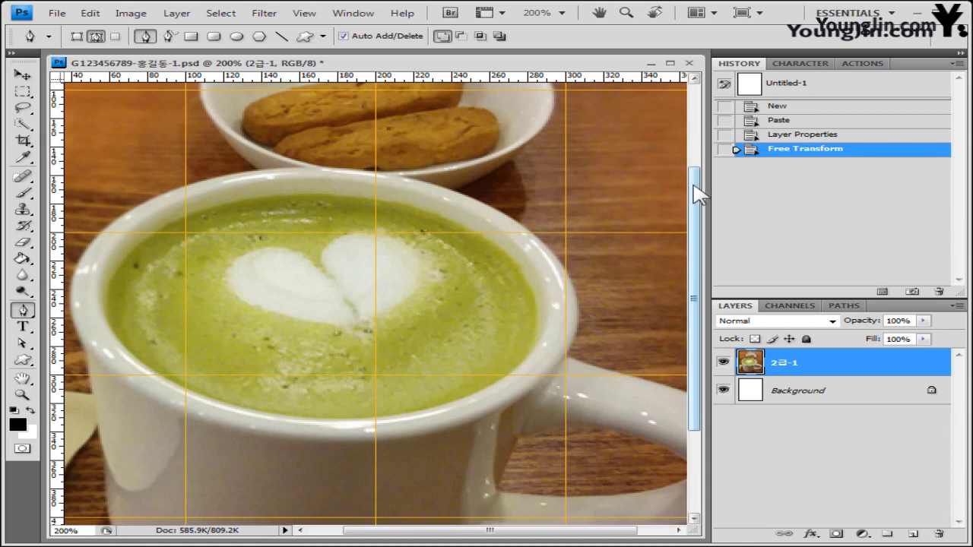
{"action": "left_click_drag", "start_coordinate": [698, 195], "coordinate": [700, 152]}
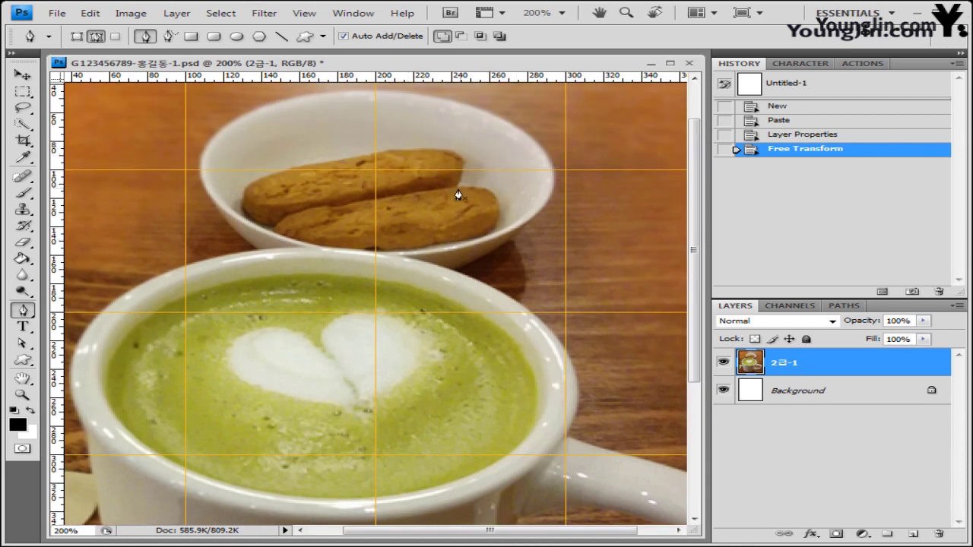
{"action": "left_click", "coordinate": [457, 186]}
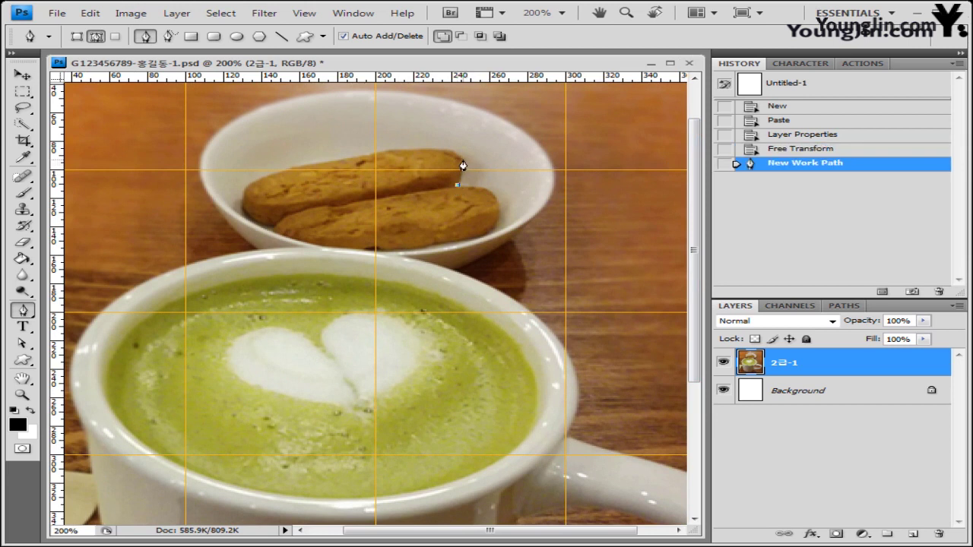
{"action": "left_click_drag", "start_coordinate": [460, 163], "coordinate": [456, 155]}
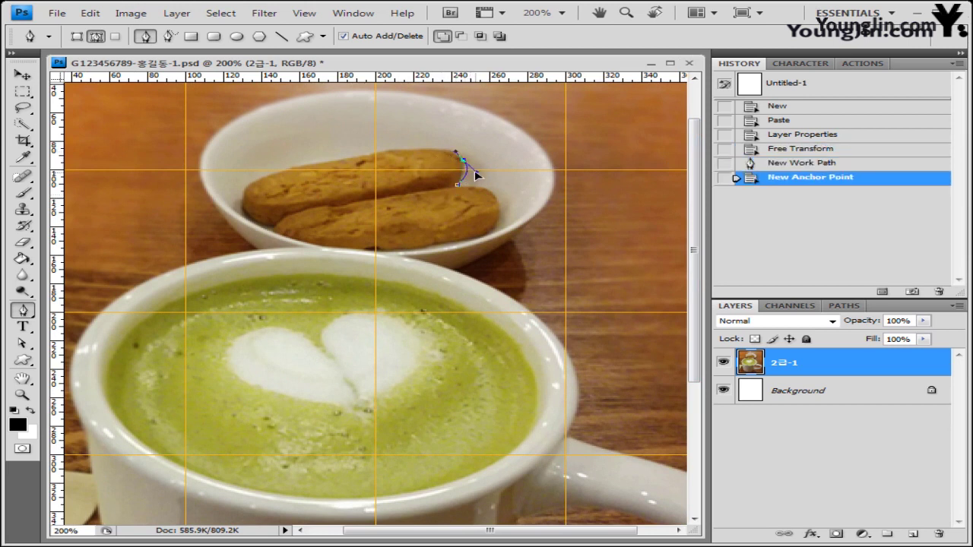
{"action": "left_click_drag", "start_coordinate": [465, 175], "coordinate": [454, 156]}
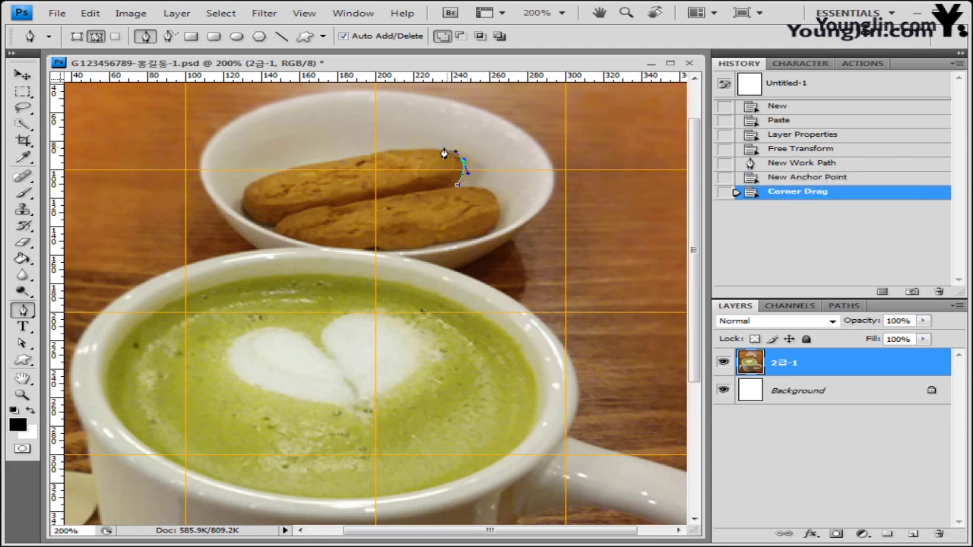
{"action": "left_click", "coordinate": [402, 154]}
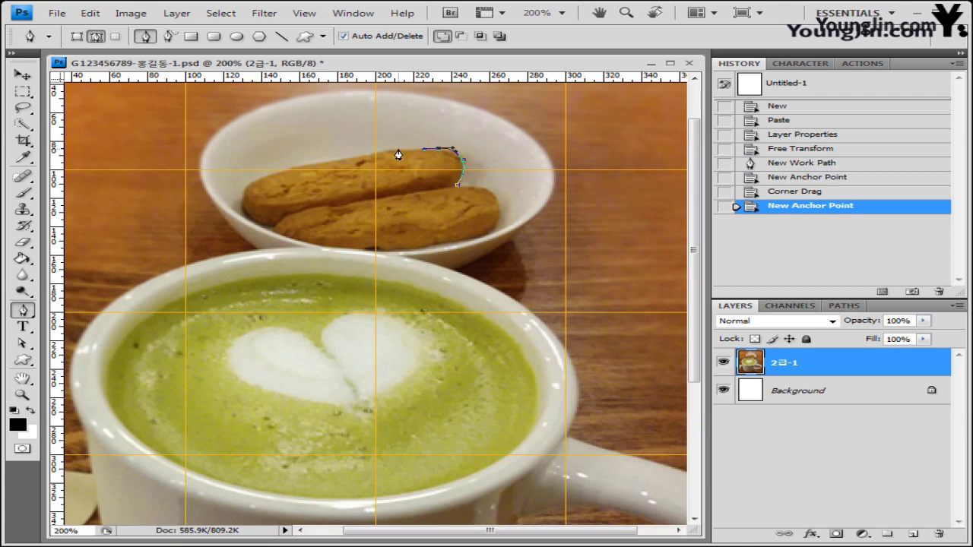
{"action": "left_click", "coordinate": [302, 165]}
{"action": "left_click", "coordinate": [245, 193]}
{"action": "left_click", "coordinate": [275, 226]}
{"action": "left_click", "coordinate": [342, 249]}
{"action": "left_click", "coordinate": [425, 245]}
{"action": "left_click", "coordinate": [481, 238]}
{"action": "key", "text": "Down"}
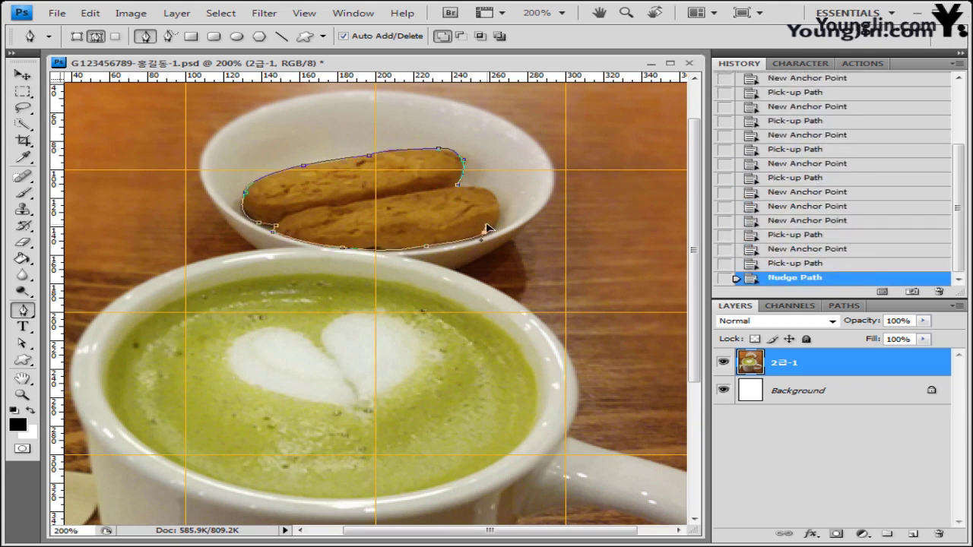
{"action": "left_click", "coordinate": [498, 199]}
{"action": "key", "text": "Down"}
{"action": "left_click", "coordinate": [479, 185]}
{"action": "left_click", "coordinate": [457, 185]}
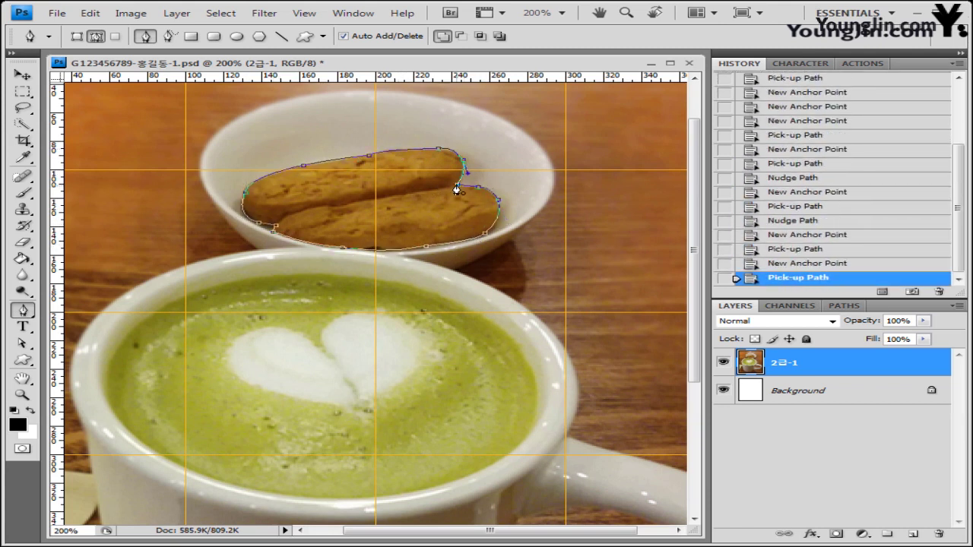
{"action": "left_click_drag", "start_coordinate": [456, 189], "coordinate": [455, 181]}
{"action": "left_click", "coordinate": [463, 163]}
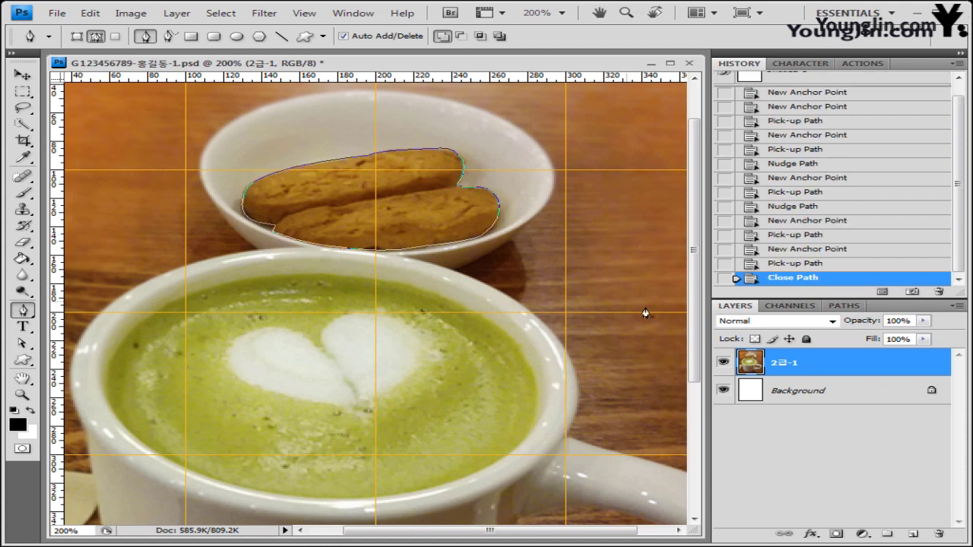
- Convert the biscuit path into a selection and copy the selected biscuits onto a new layer
{"action": "left_click", "coordinate": [344, 15]}
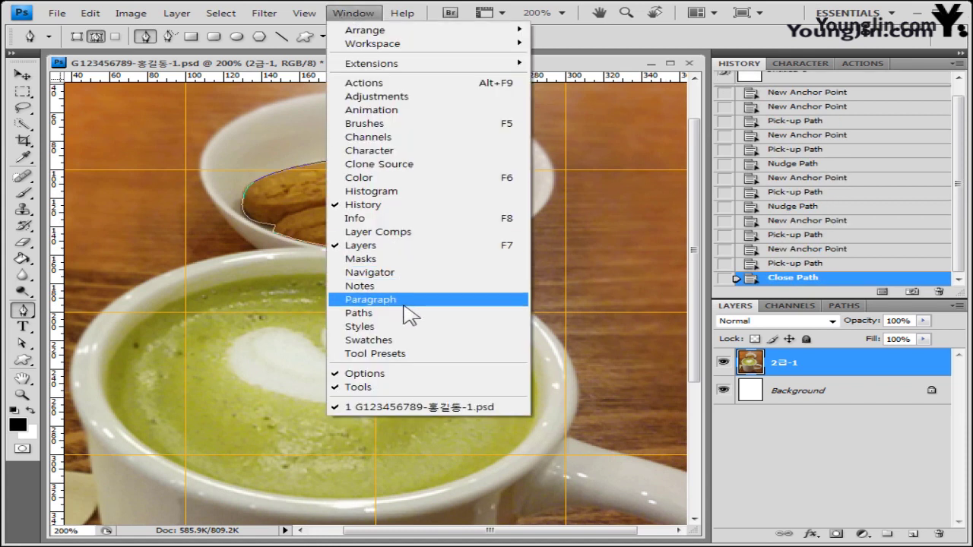
{"action": "left_click", "coordinate": [846, 306]}
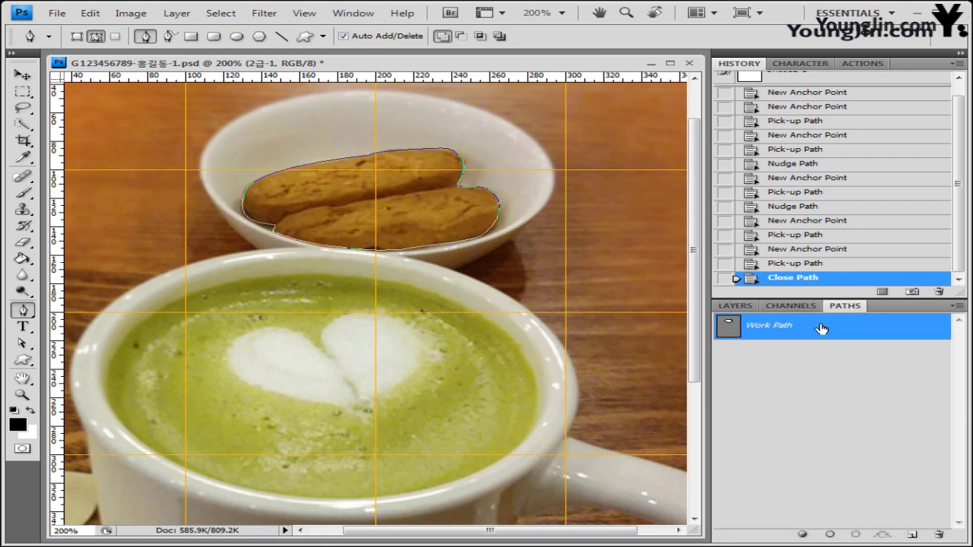
{"action": "left_click", "coordinate": [736, 305]}
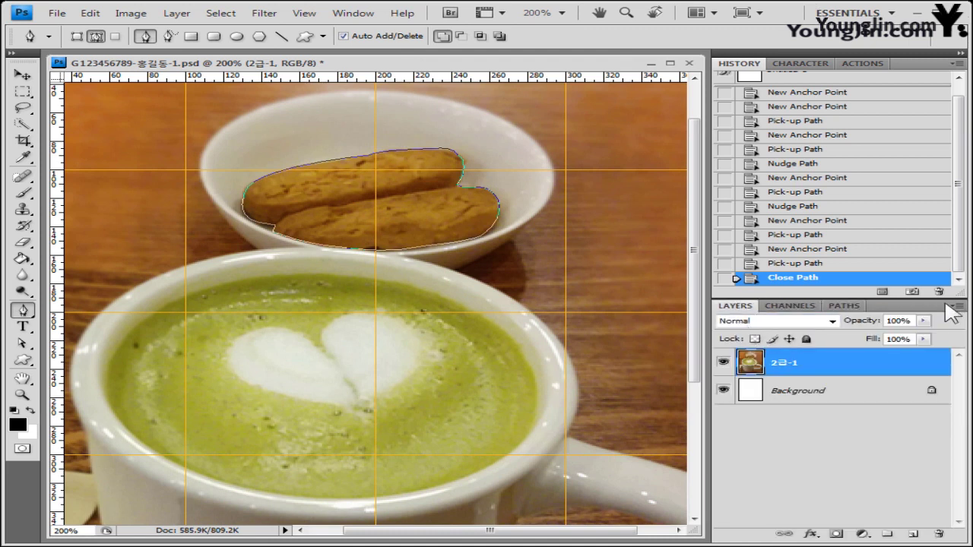
{"action": "key", "text": "ctrl+Return"}
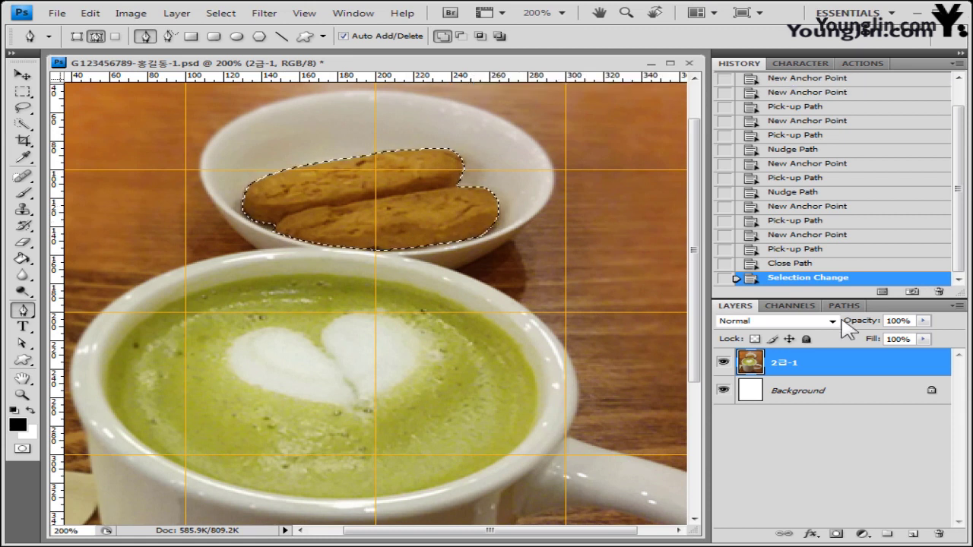
{"action": "key", "text": "ctrl+j"}
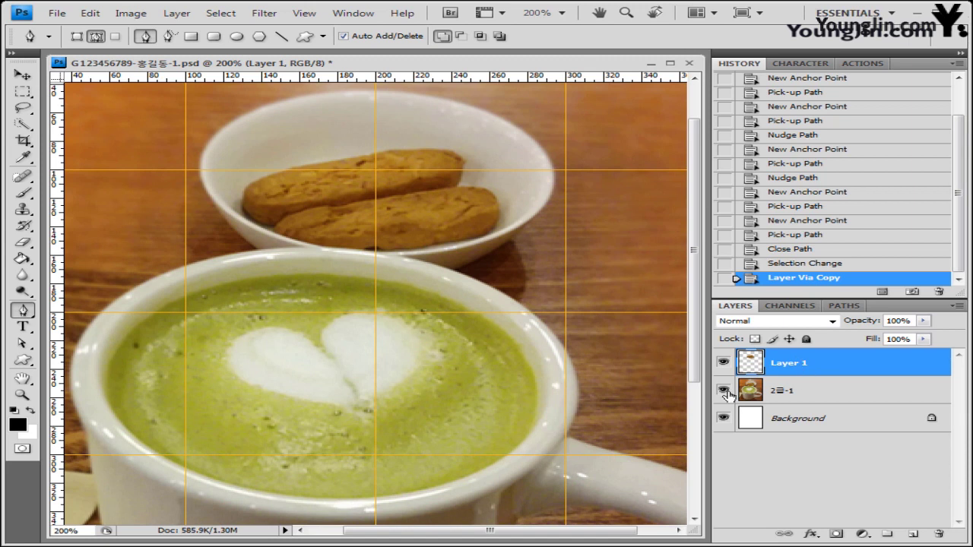
{"action": "left_click", "coordinate": [723, 390]}
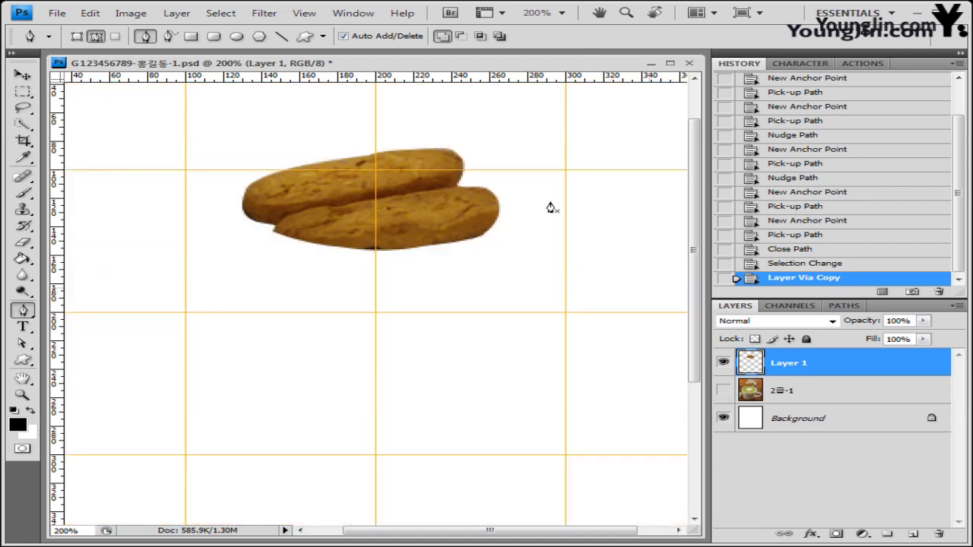
{"action": "left_click", "coordinate": [722, 390]}
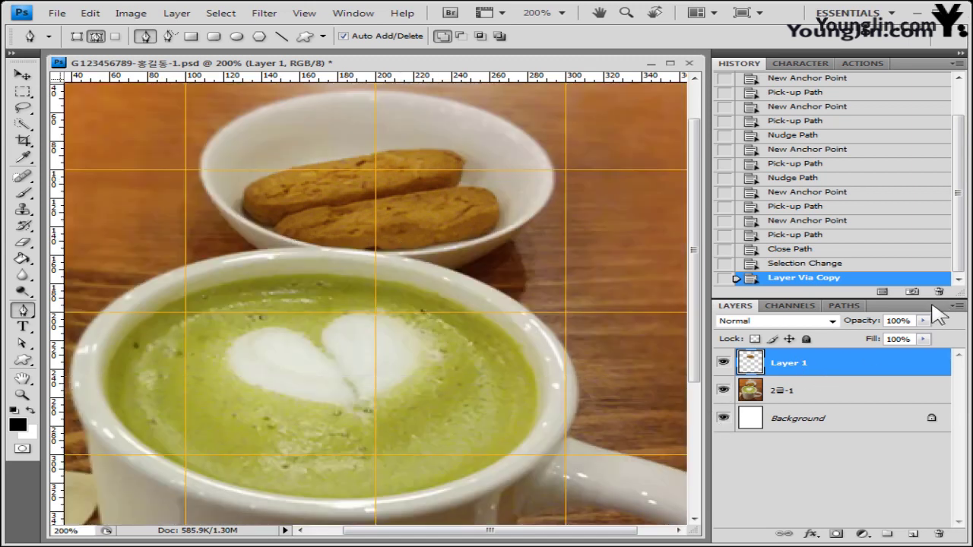
- Flip the copied biscuits horizontally with Free Transform and shift them to about X 202 px, Y 120.5 px
{"action": "key", "text": "ctrl+t"}
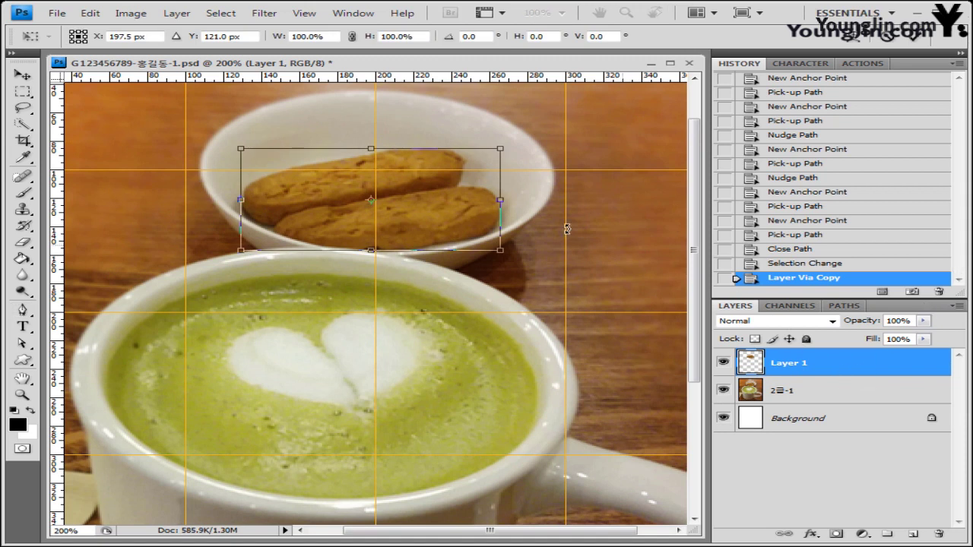
{"action": "right_click", "coordinate": [410, 185]}
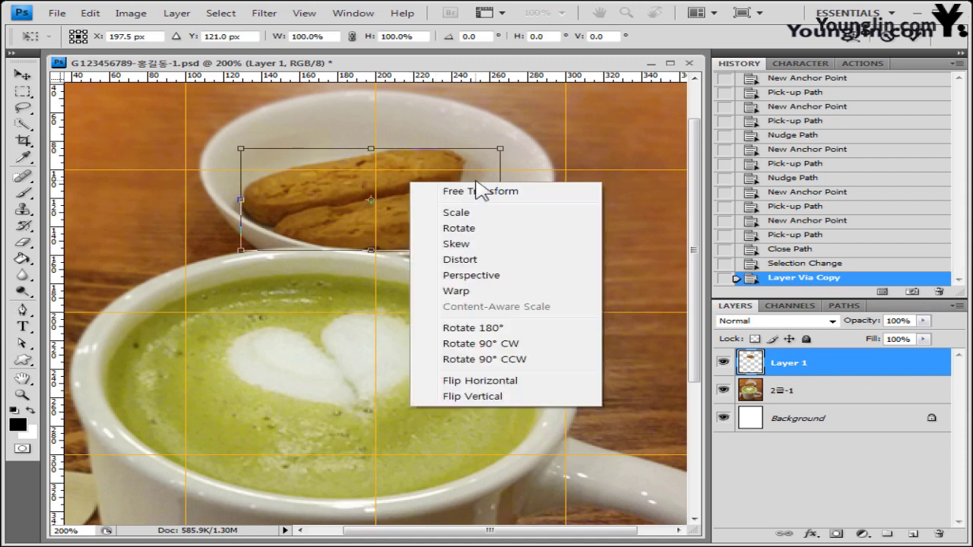
{"action": "left_click", "coordinate": [514, 381]}
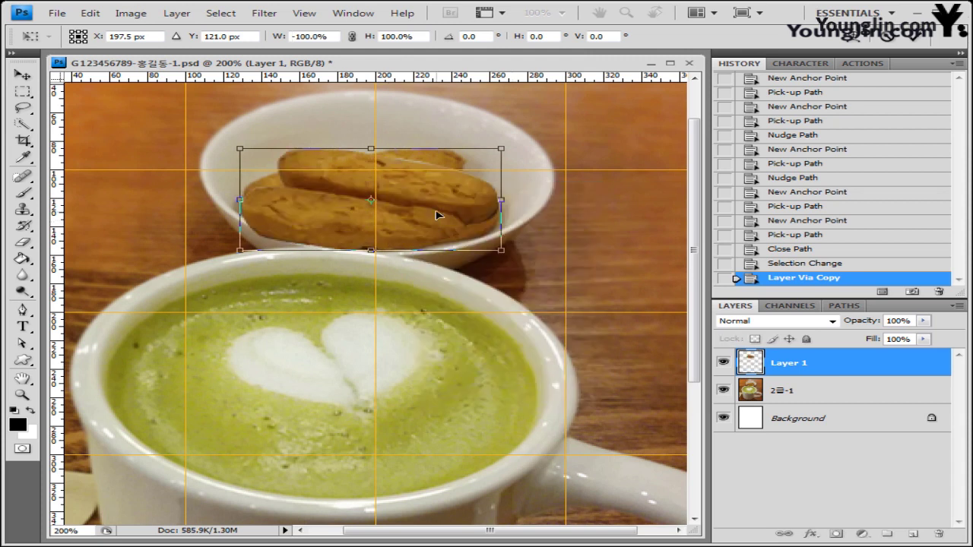
{"action": "left_click_drag", "start_coordinate": [437, 216], "coordinate": [446, 215]}
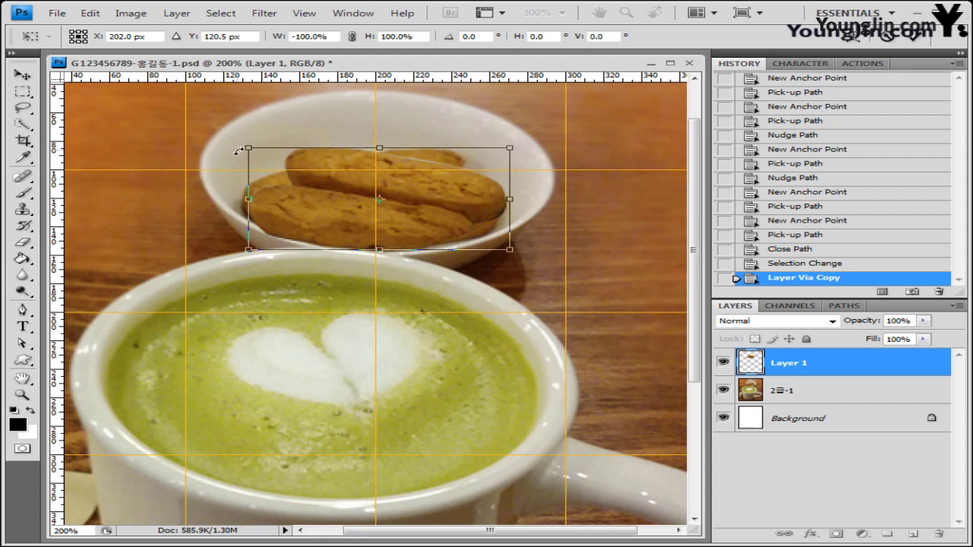
- Rotate the flipped biscuits about 3.7°, scale them to about 90% wide and 85% high, fit them inside the bowl, and activate the Move tool
{"action": "left_click_drag", "start_coordinate": [237, 152], "coordinate": [240, 142]}
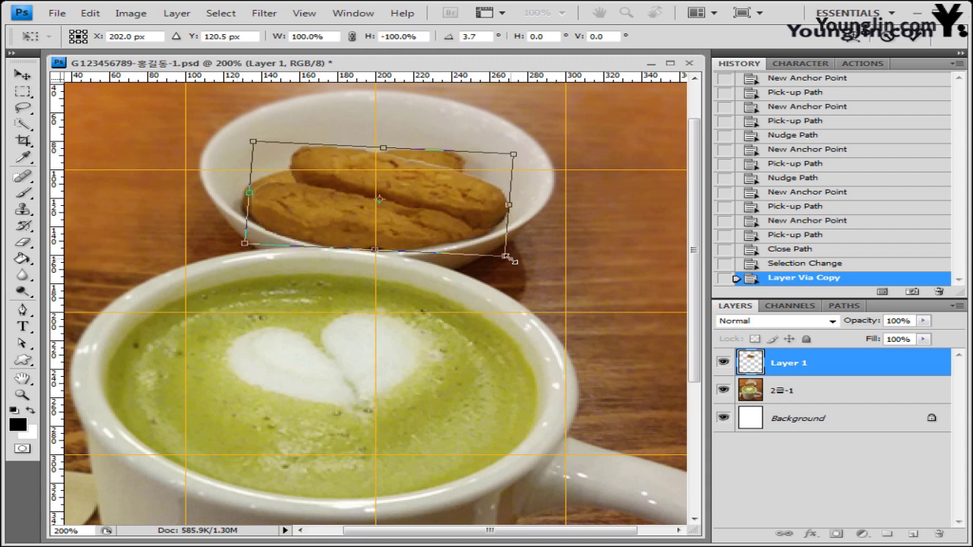
{"action": "left_click_drag", "start_coordinate": [504, 259], "coordinate": [499, 257]}
{"action": "left_click_drag", "start_coordinate": [430, 228], "coordinate": [428, 230]}
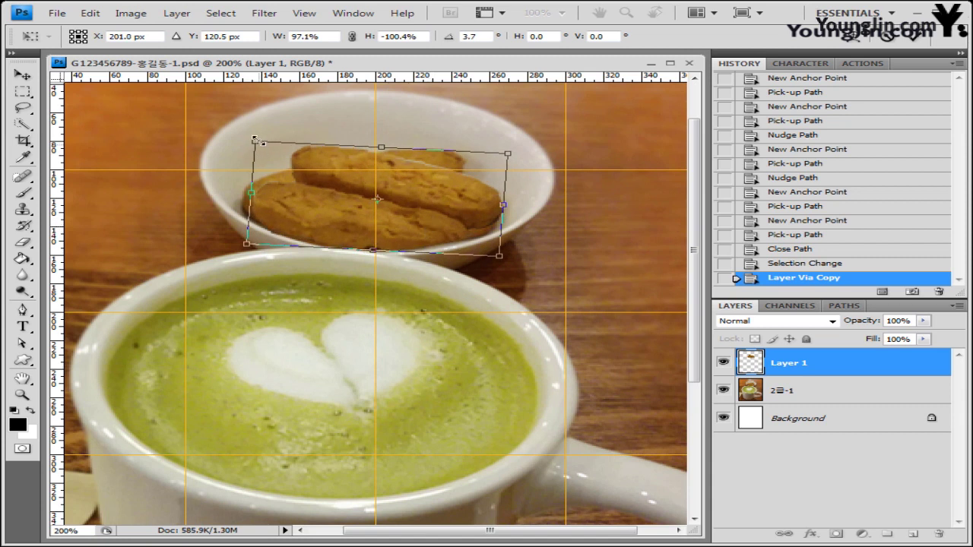
{"action": "left_click_drag", "start_coordinate": [257, 137], "coordinate": [259, 138]}
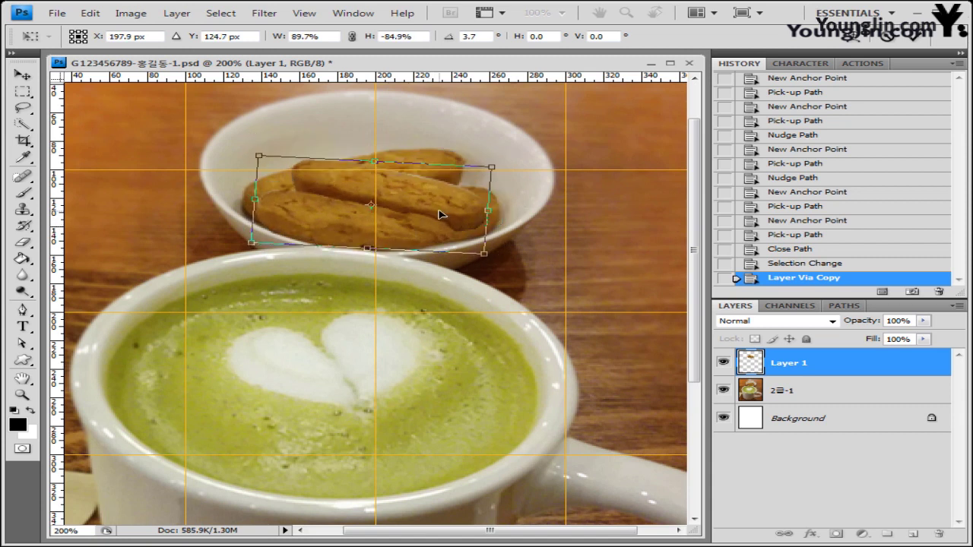
{"action": "key", "text": "Return"}
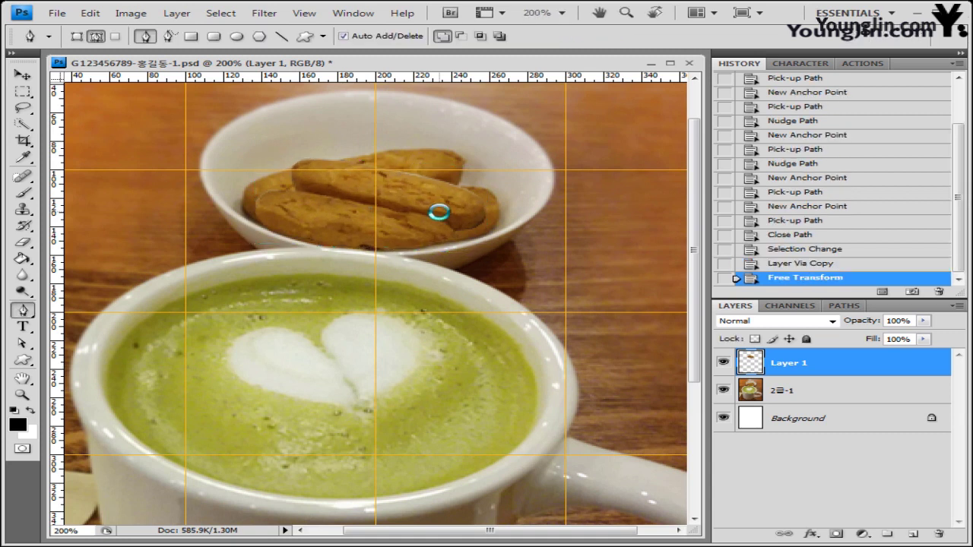
{"action": "left_click", "coordinate": [439, 208]}
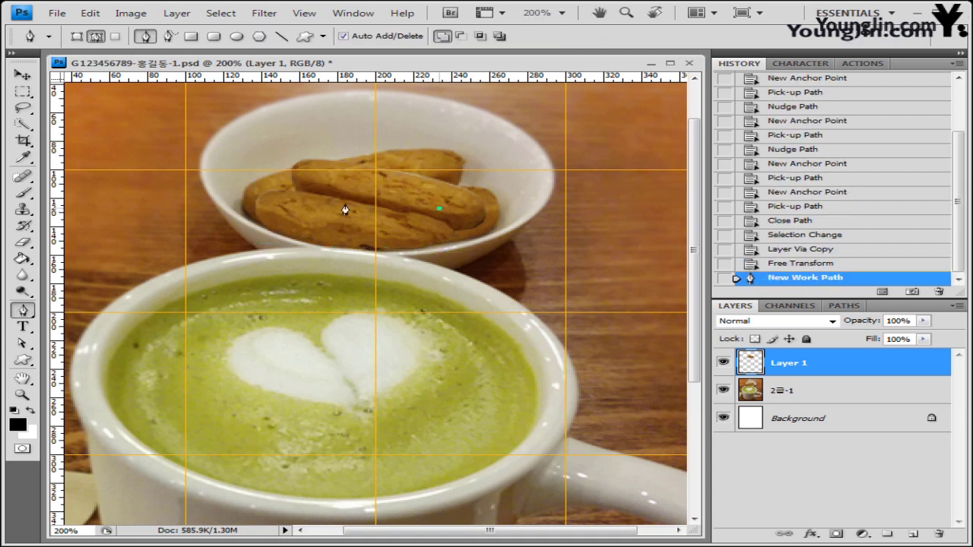
{"action": "left_click", "coordinate": [23, 76]}
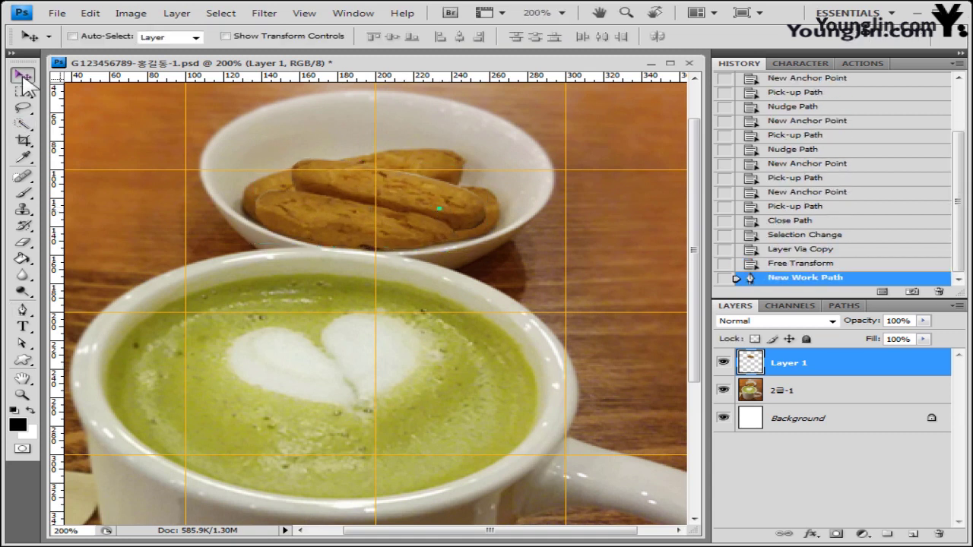
- Step back to the state before the stray work path and nudge the flipped biscuits slightly sideways in the bowl
{"action": "left_click", "coordinate": [829, 265]}
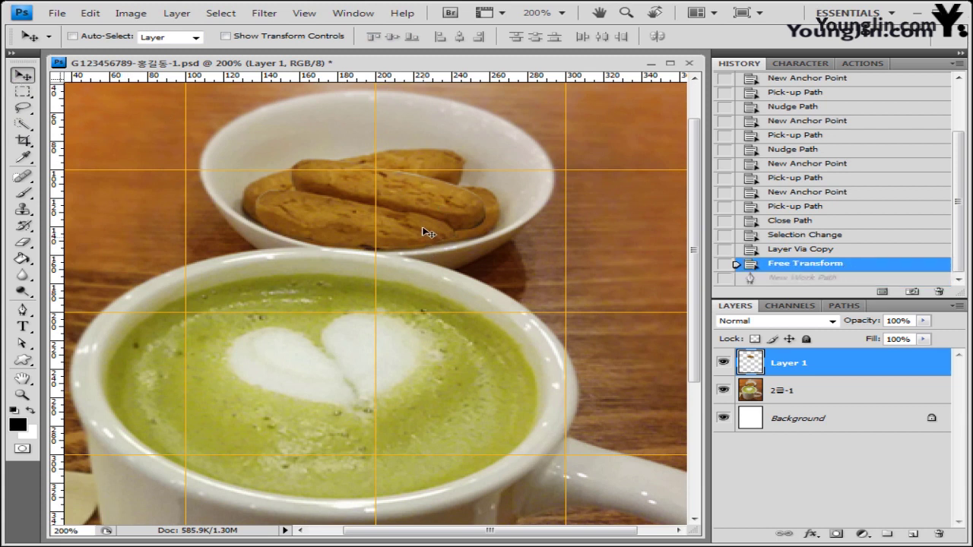
{"action": "key", "text": "Right"}
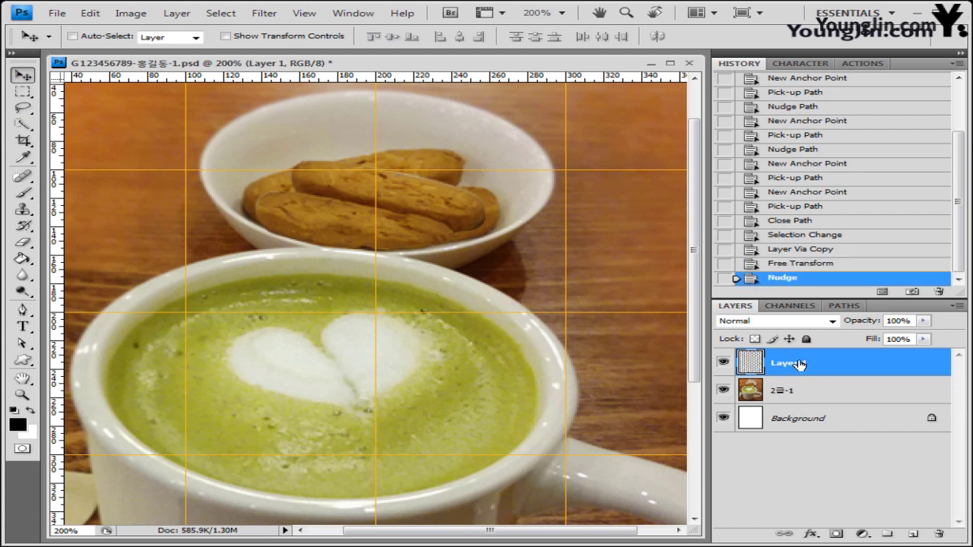
{"action": "key", "text": "Left"}
{"action": "key", "text": "Left"}
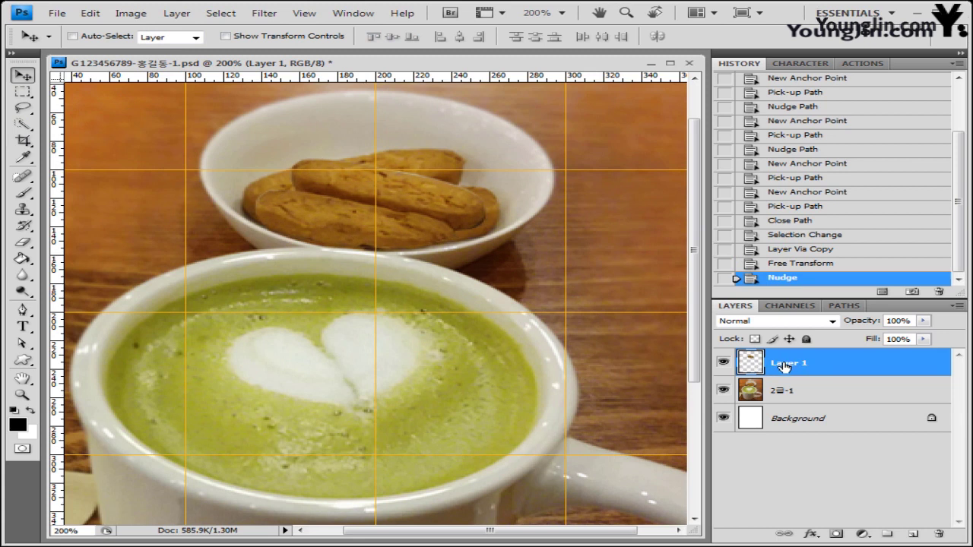
{"action": "key", "text": "Left"}
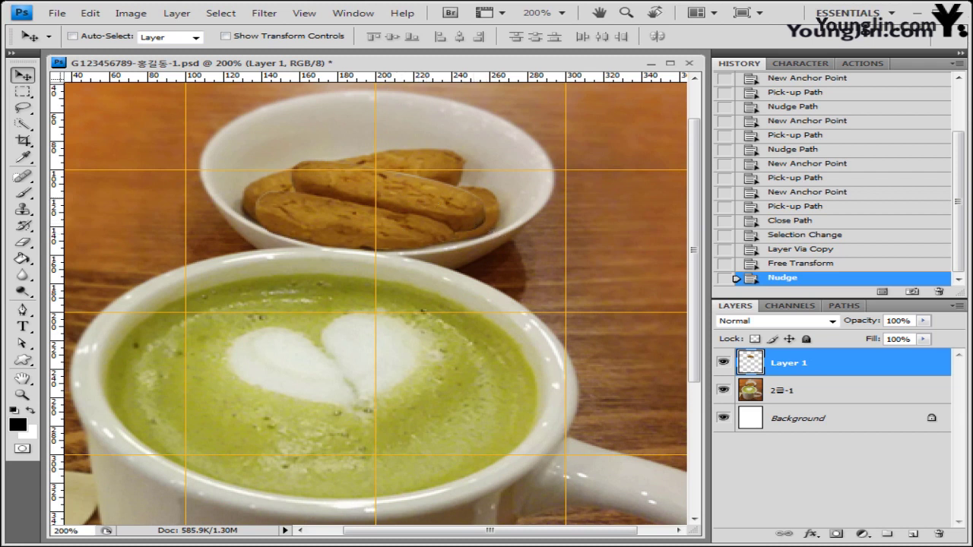
- Activate the Custom Shape tool, set the document view to 100%, and open the shape picker
{"action": "left_click_drag", "start_coordinate": [23, 360], "coordinate": [112, 425]}
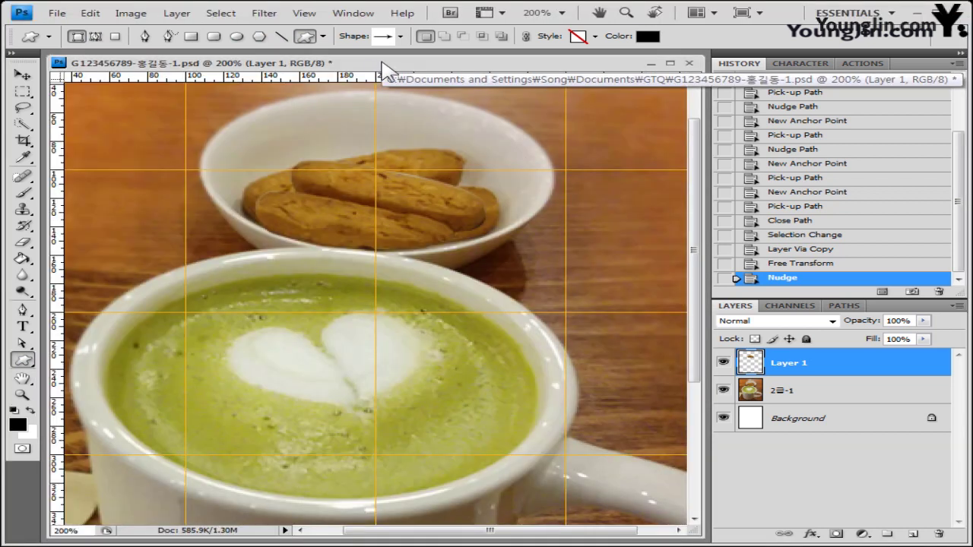
{"action": "key", "text": "ctrl+minus"}
{"action": "left_click_drag", "start_coordinate": [388, 70], "coordinate": [412, 74]}
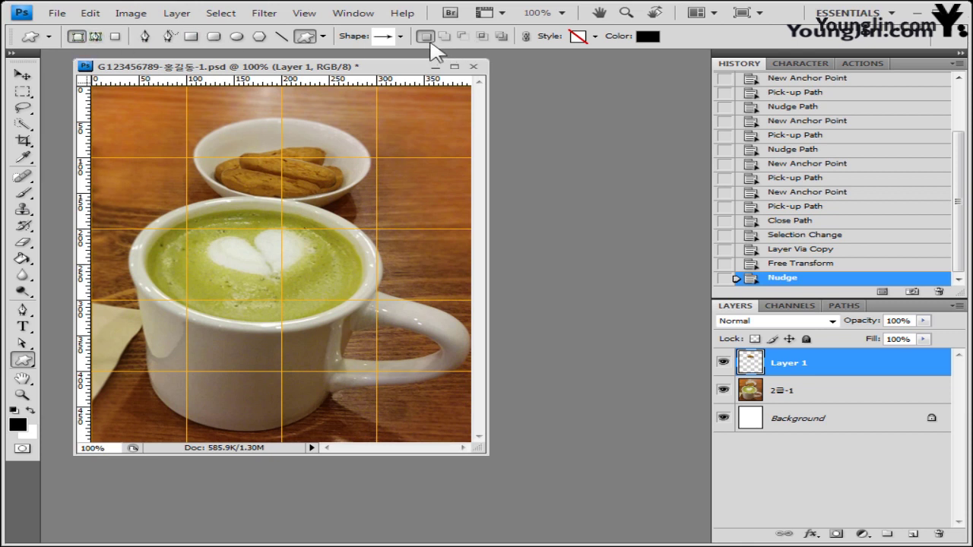
{"action": "left_click", "coordinate": [400, 37]}
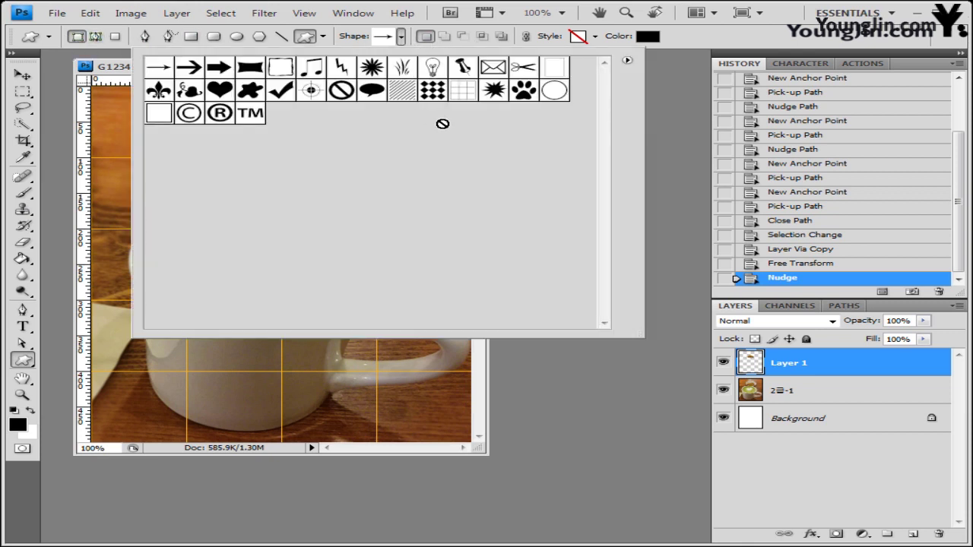
{"action": "left_click", "coordinate": [626, 61]}
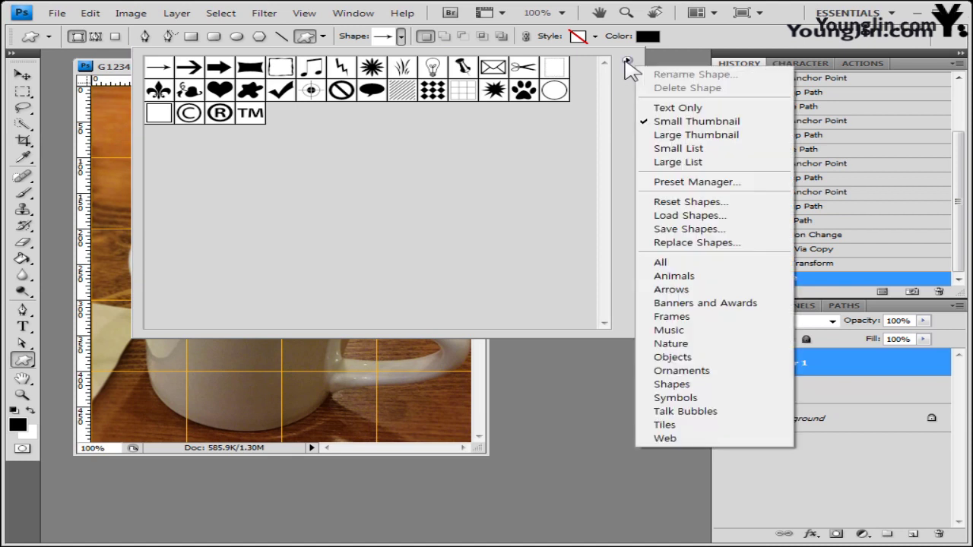
{"action": "left_click", "coordinate": [718, 343]}
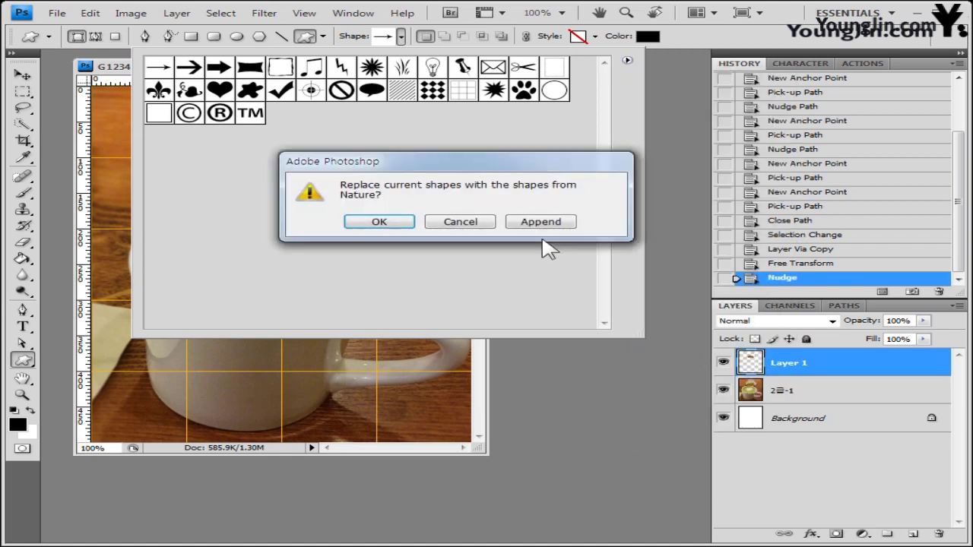
{"action": "left_click", "coordinate": [462, 220]}
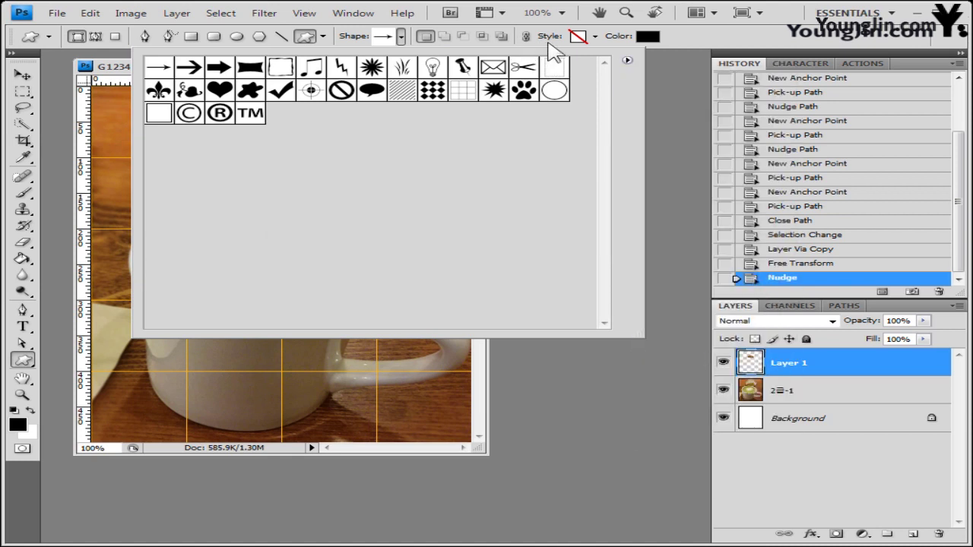
- Replace the shapes with the Ornaments set and draw the crown-like scroll ornament about 117 px wide on the mug's lower front
{"action": "left_click", "coordinate": [626, 60]}
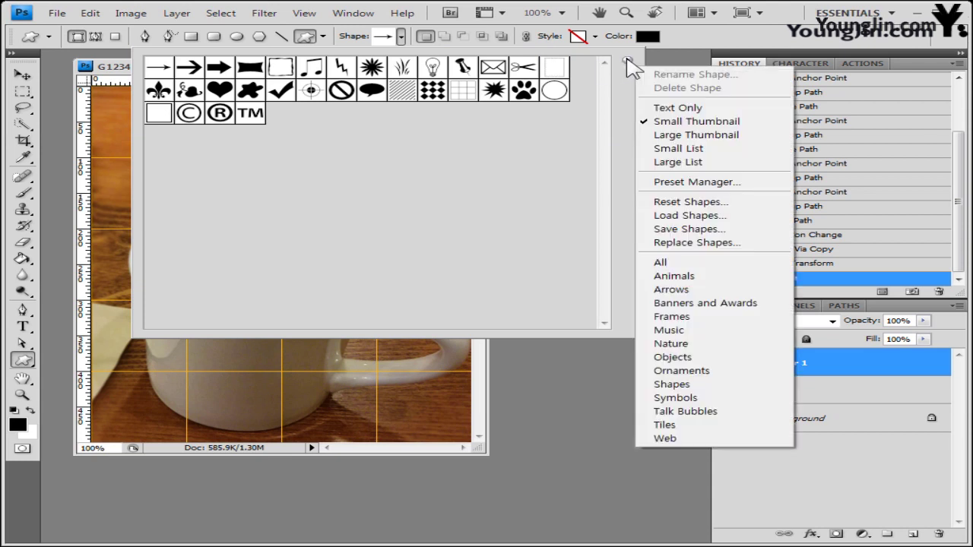
{"action": "left_click", "coordinate": [719, 372]}
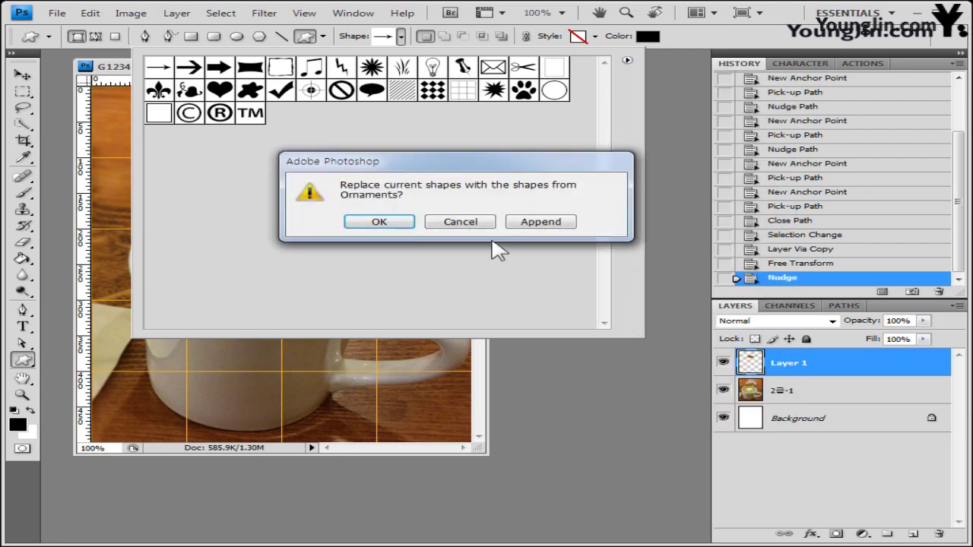
{"action": "left_click", "coordinate": [392, 222]}
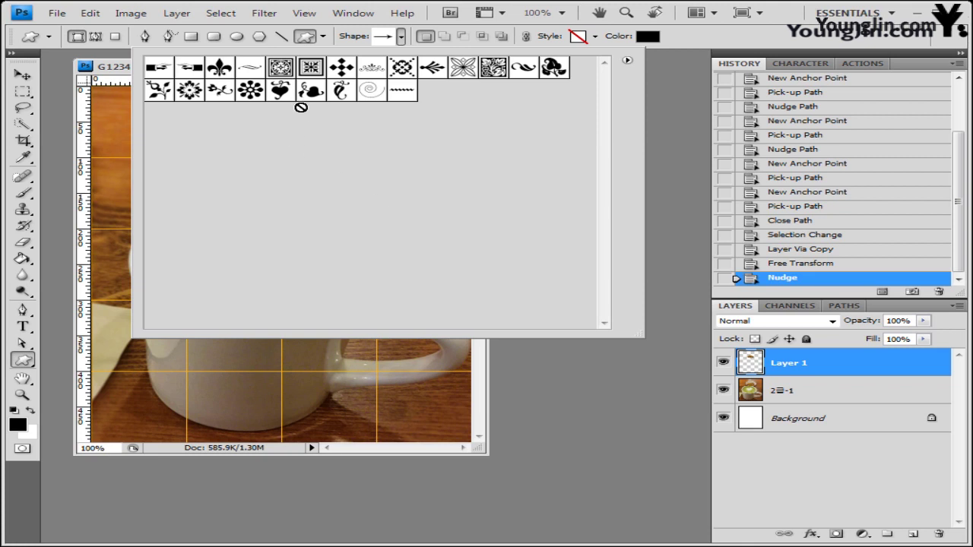
{"action": "left_click", "coordinate": [372, 68]}
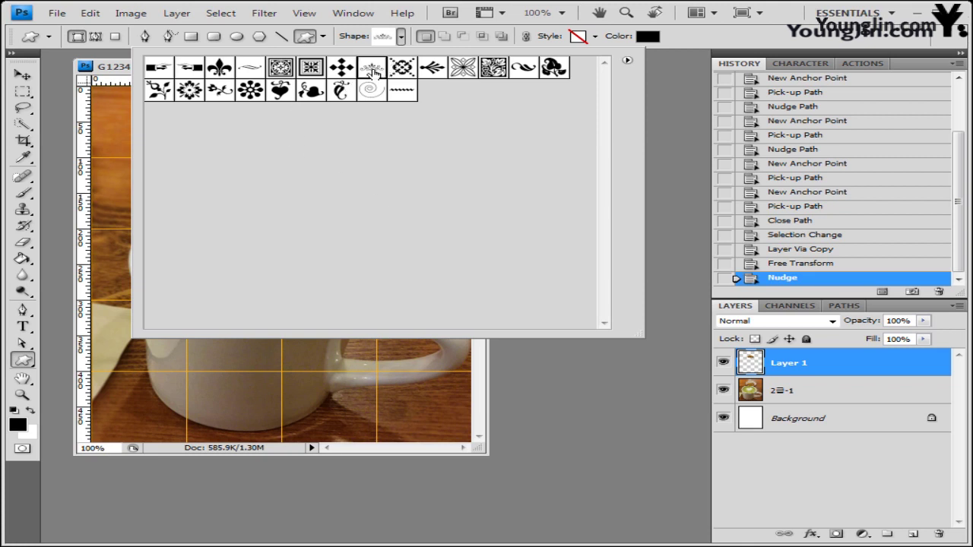
{"action": "left_click", "coordinate": [779, 40]}
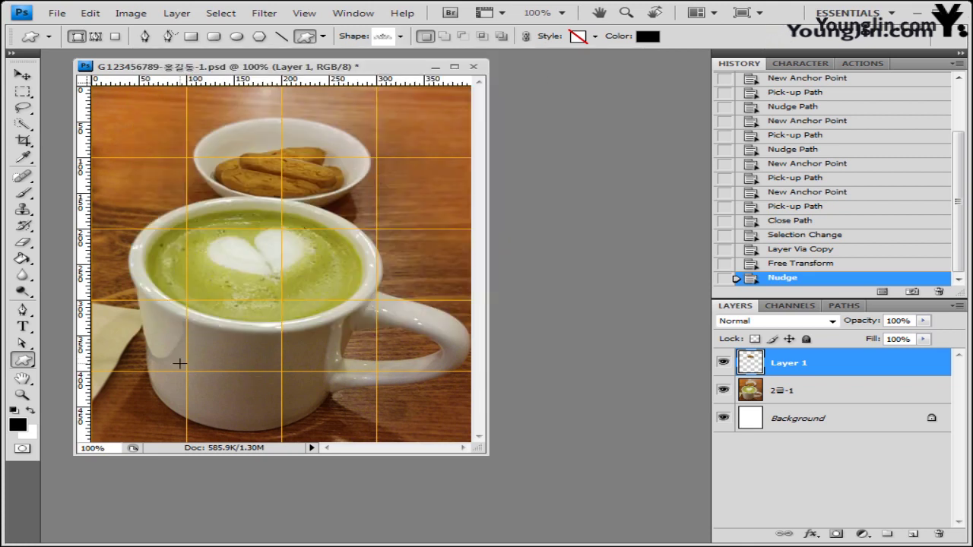
{"action": "left_click_drag", "start_coordinate": [180, 363], "coordinate": [291, 397]}
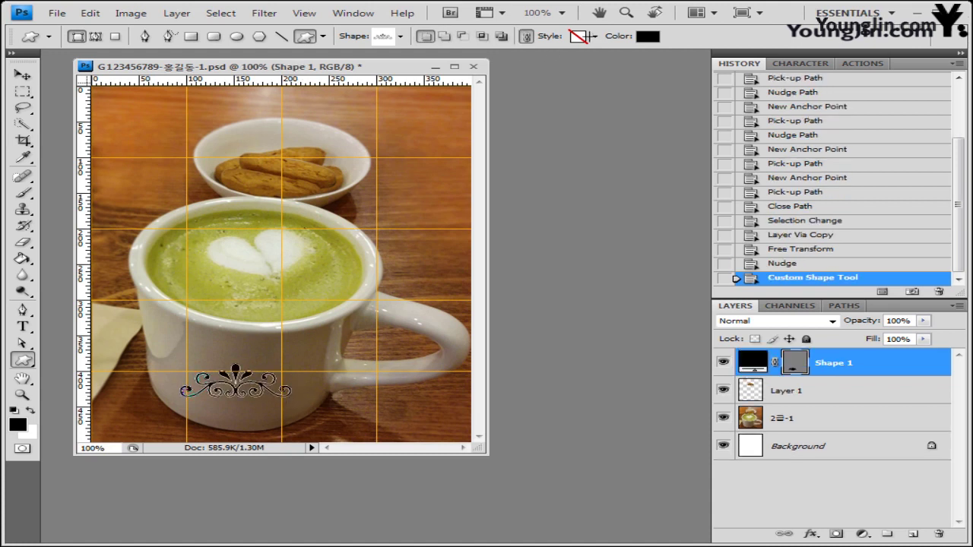
- Give the mug ornament no layer style and set its fill colour to #993300
{"action": "left_click", "coordinate": [596, 38]}
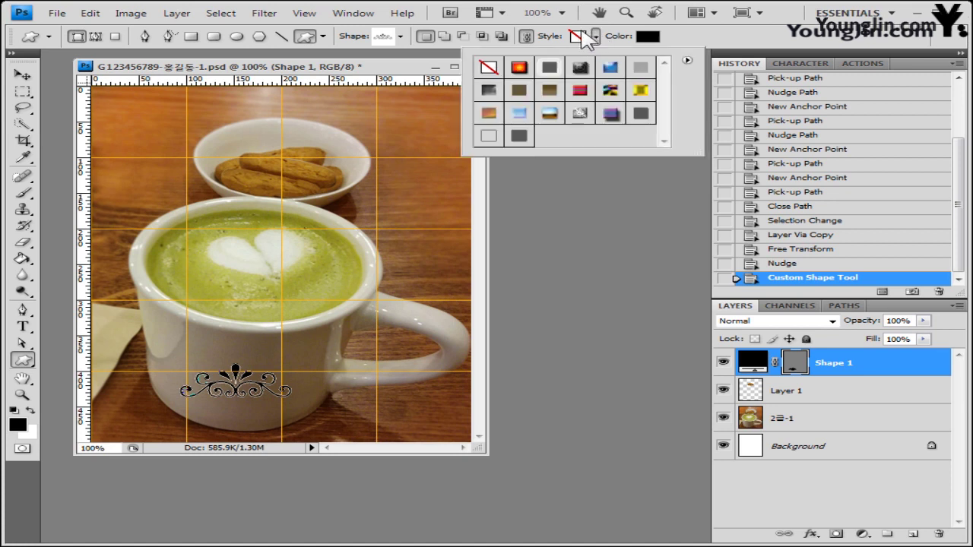
{"action": "left_click", "coordinate": [490, 69]}
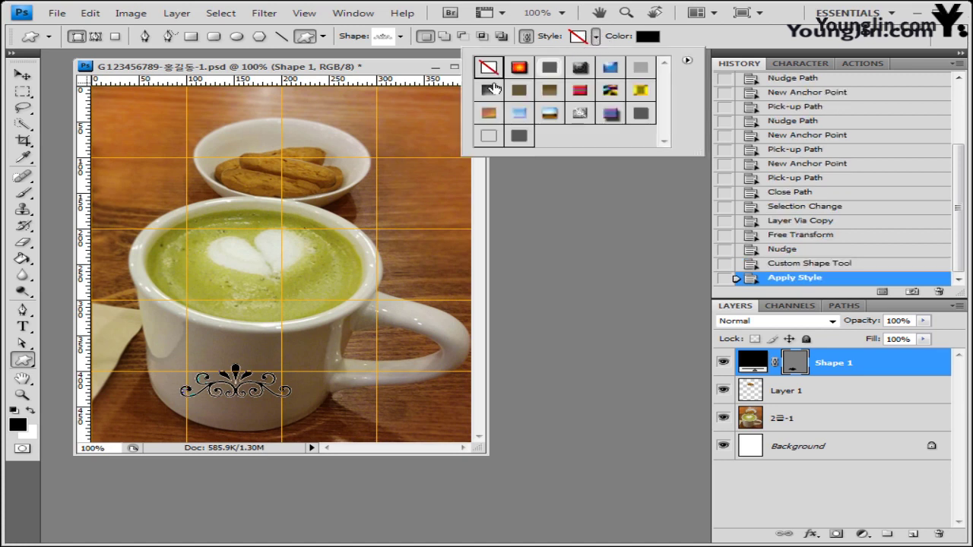
{"action": "left_click", "coordinate": [647, 37]}
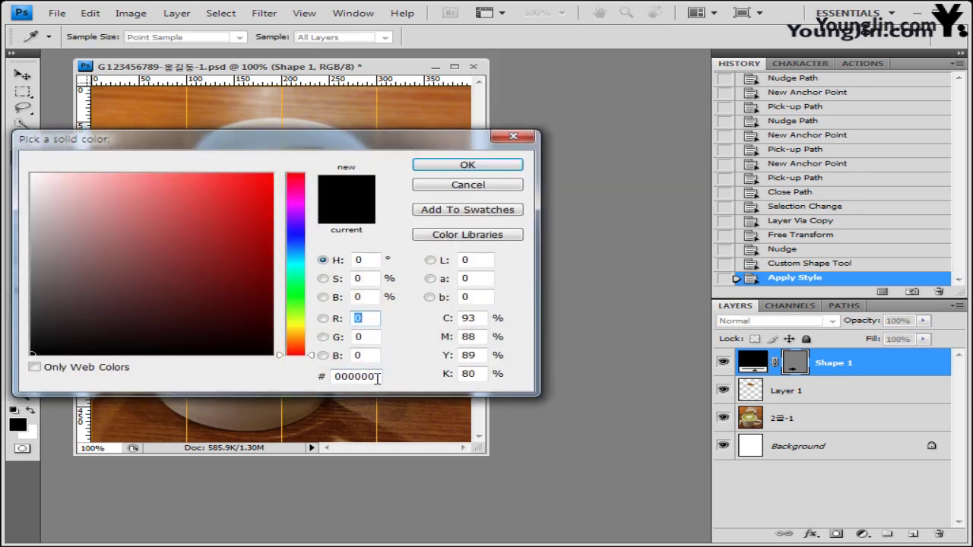
{"action": "double_click", "coordinate": [377, 377]}
{"action": "type", "text": "993300"}
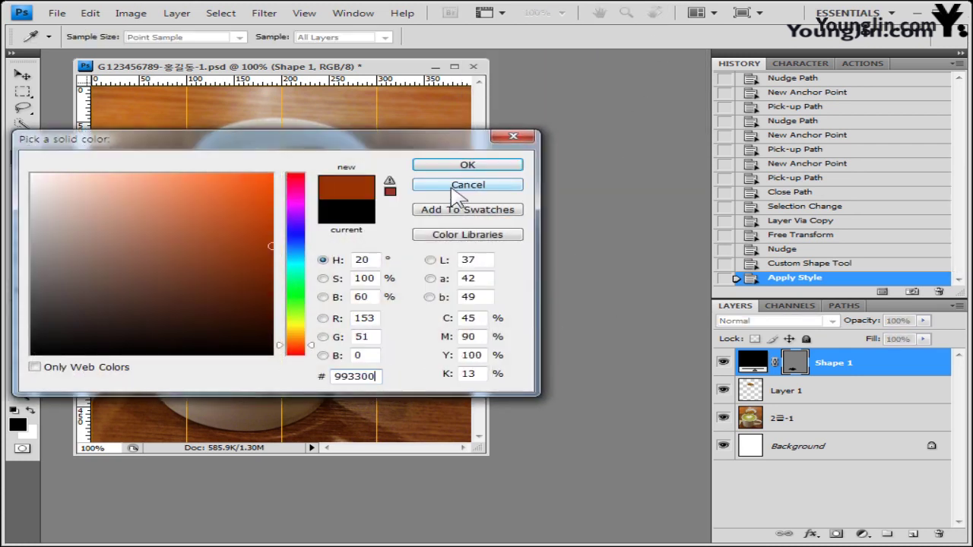
{"action": "left_click", "coordinate": [483, 168]}
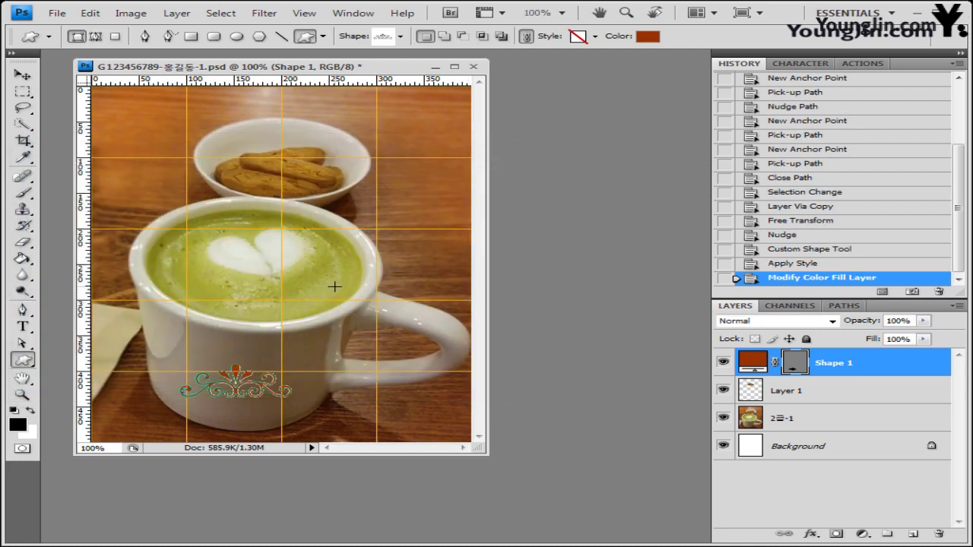
- Transform the mug ornament: rotate about 9°, scale to about 105.5% wide and 102.8% high, centre near X 151 px, Y 396 px
{"action": "key", "text": "ctrl+t"}
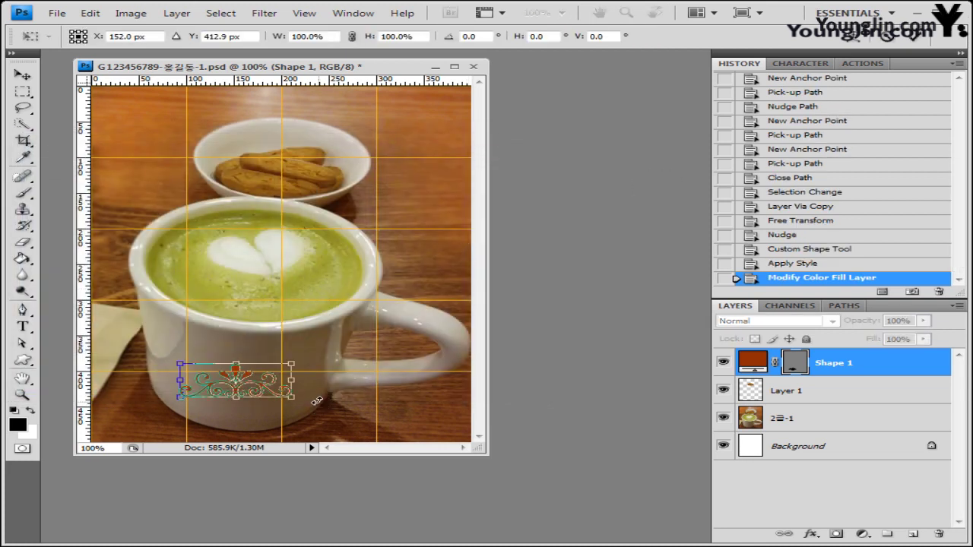
{"action": "left_click_drag", "start_coordinate": [317, 400], "coordinate": [311, 412]}
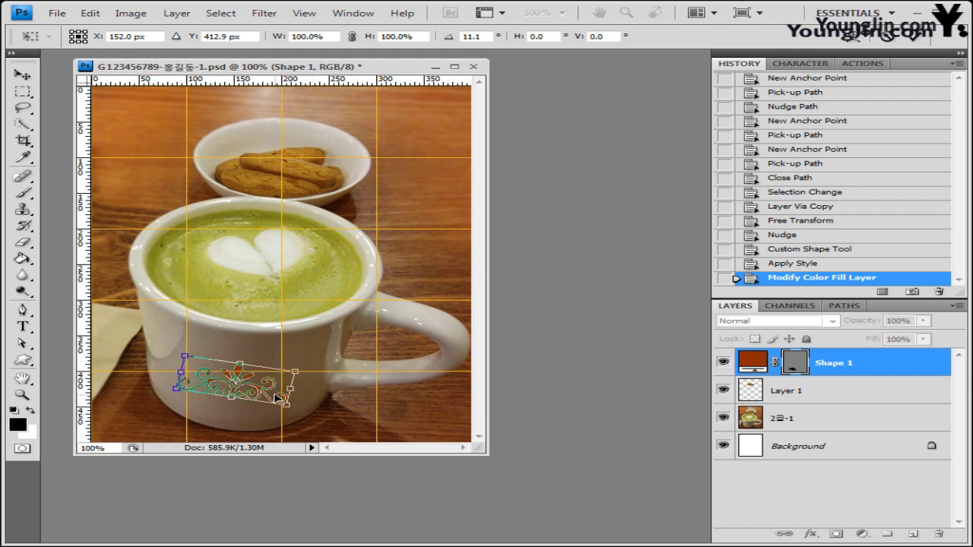
{"action": "left_click_drag", "start_coordinate": [278, 398], "coordinate": [281, 386]}
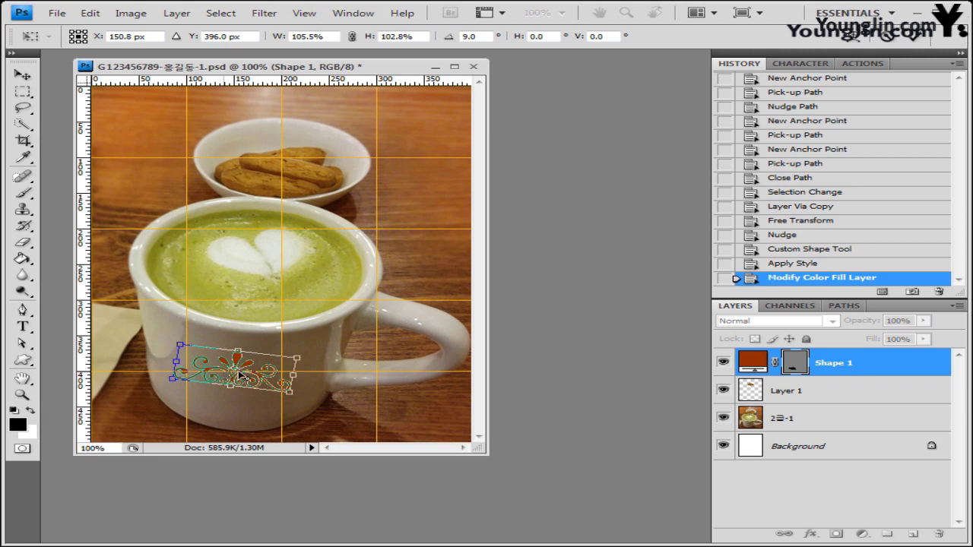
{"action": "key", "text": "Return"}
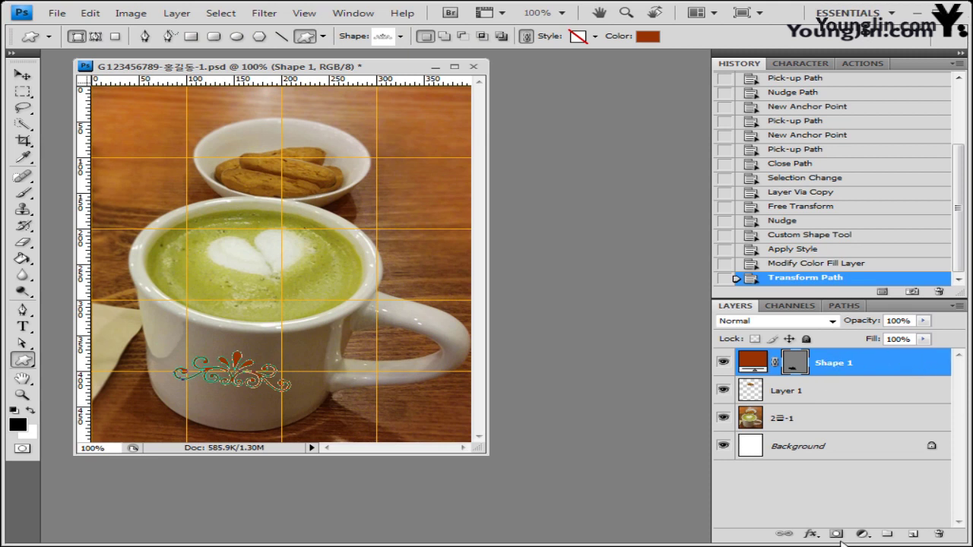
- Apply an Inner Glow with the default settings to the mug ornament and deselect its vector mask
{"action": "left_click", "coordinate": [810, 534]}
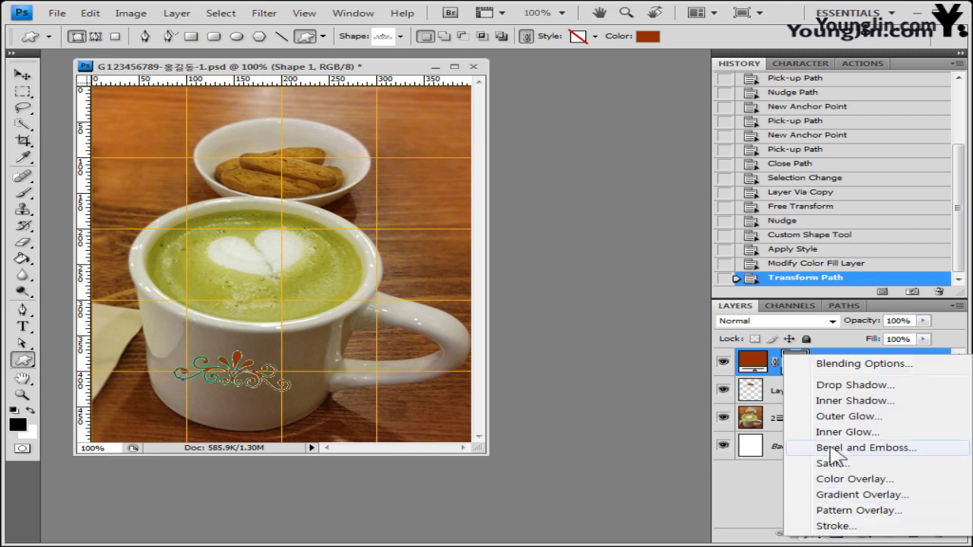
{"action": "left_click", "coordinate": [862, 435]}
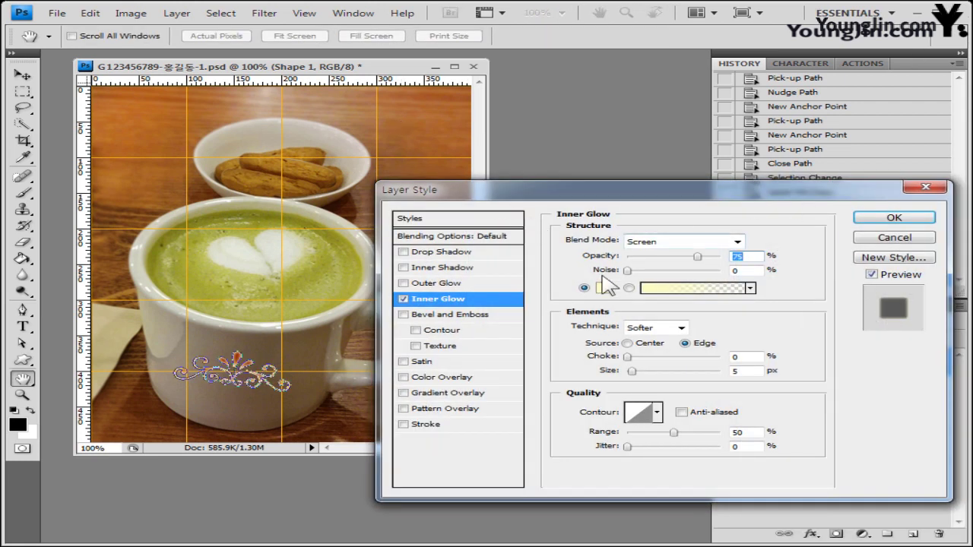
{"action": "left_click", "coordinate": [917, 219]}
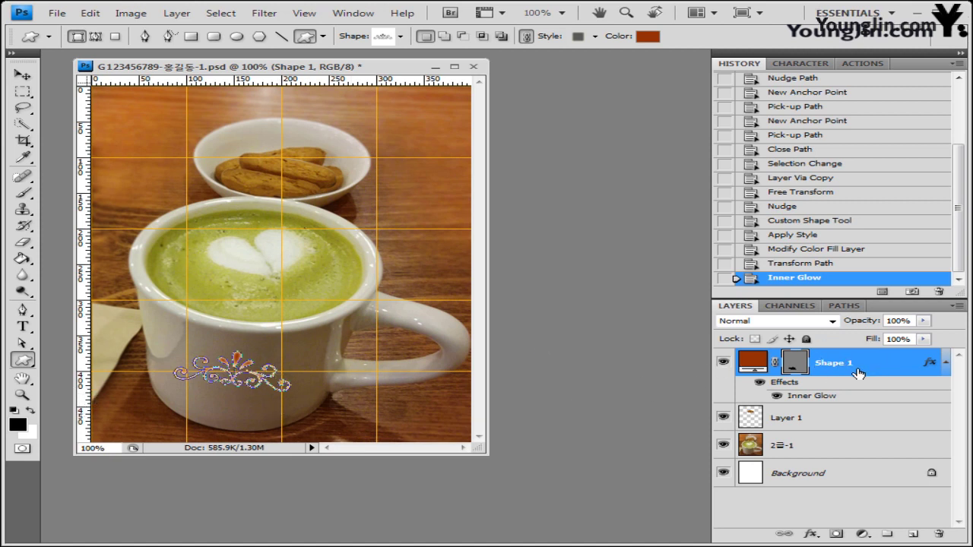
{"action": "left_click", "coordinate": [785, 368]}
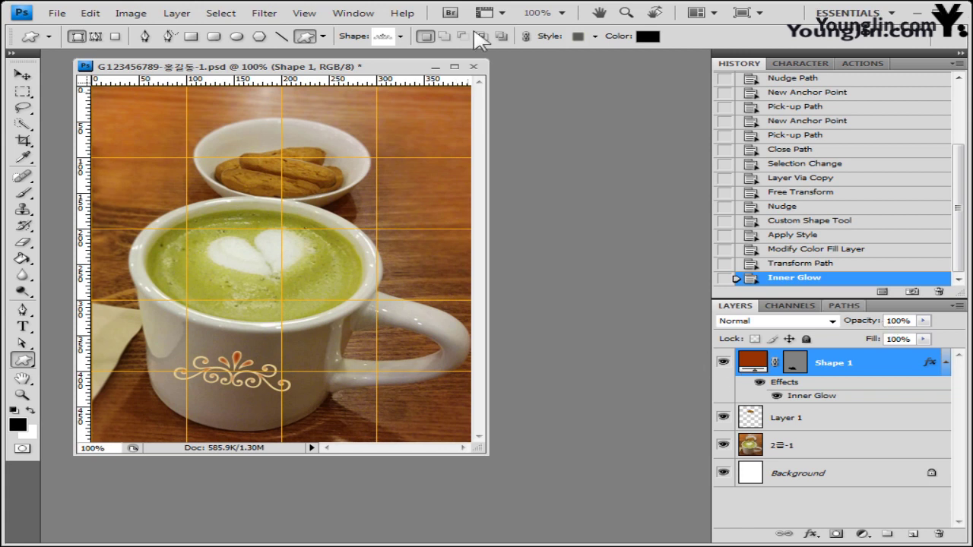
- Replace the shapes with the Nature set and draw the broad leaf about 60 px wide on the green drink beside the foam heart
{"action": "left_click", "coordinate": [400, 36]}
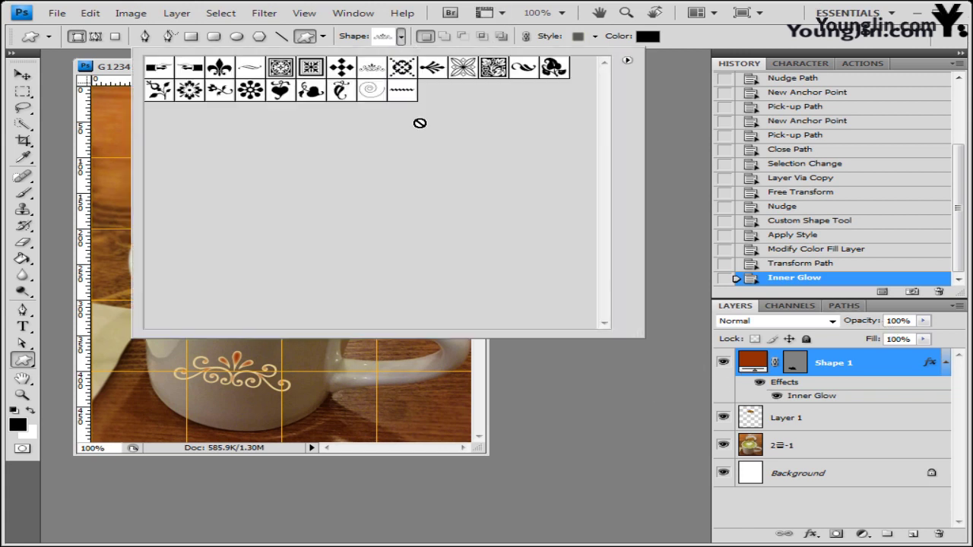
{"action": "left_click", "coordinate": [627, 60]}
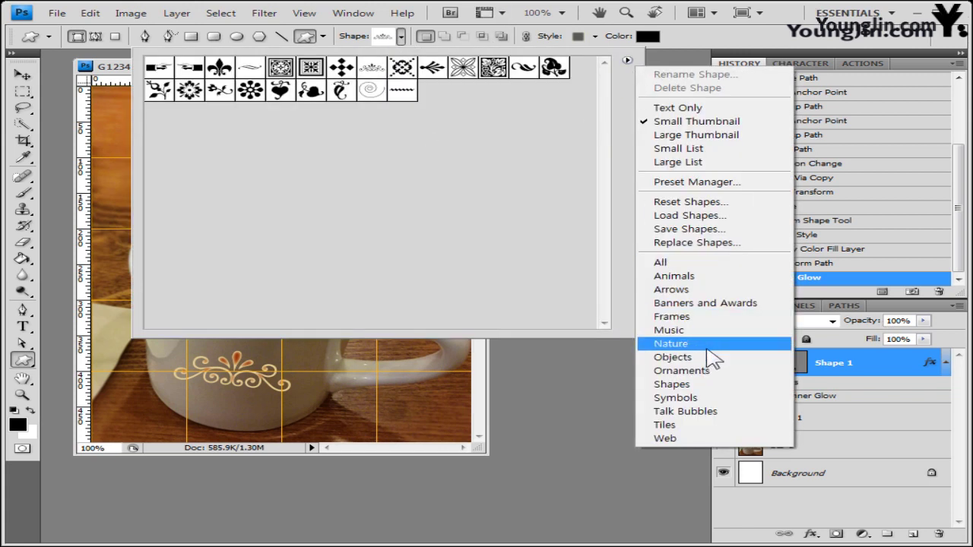
{"action": "left_click", "coordinate": [671, 344]}
{"action": "left_click", "coordinate": [392, 219]}
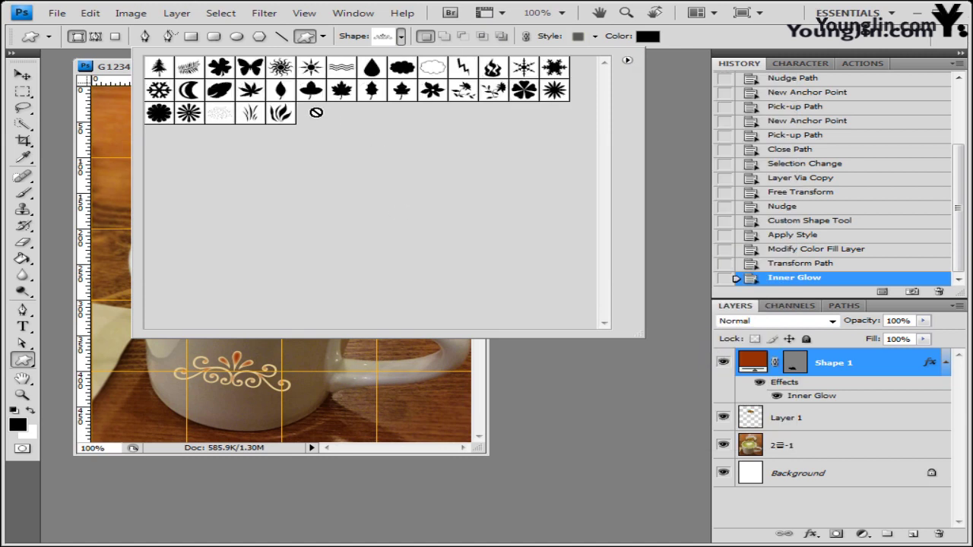
{"action": "left_click", "coordinate": [220, 95]}
{"action": "key", "text": "Return"}
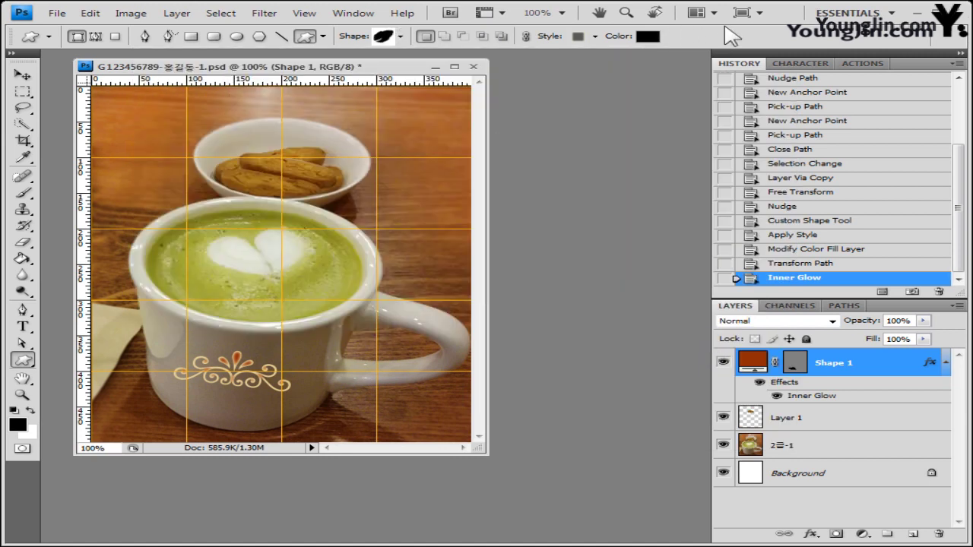
{"action": "left_click_drag", "start_coordinate": [358, 240], "coordinate": [304, 281]}
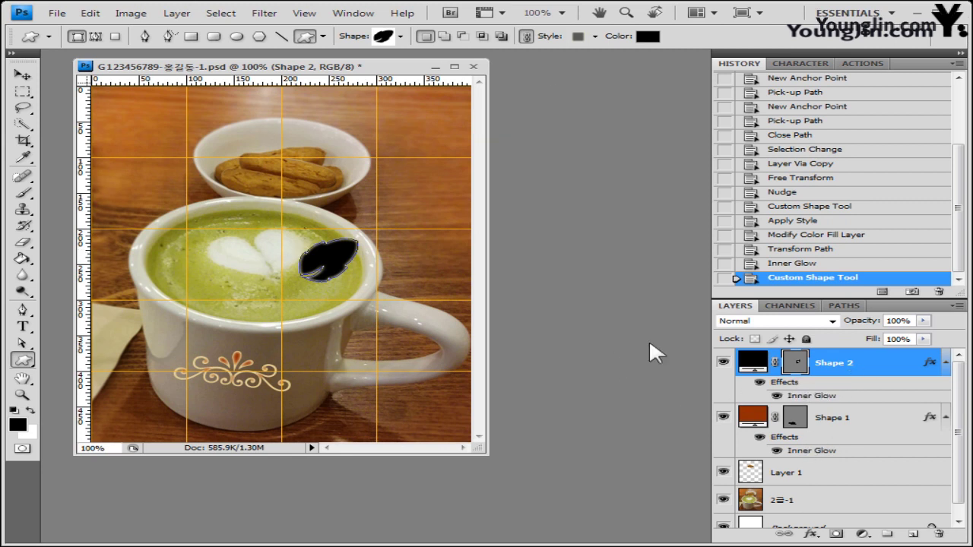
- Remove the layer style from the leaf on the green drink and set its fill colour to #99cc00
{"action": "left_click", "coordinate": [595, 36]}
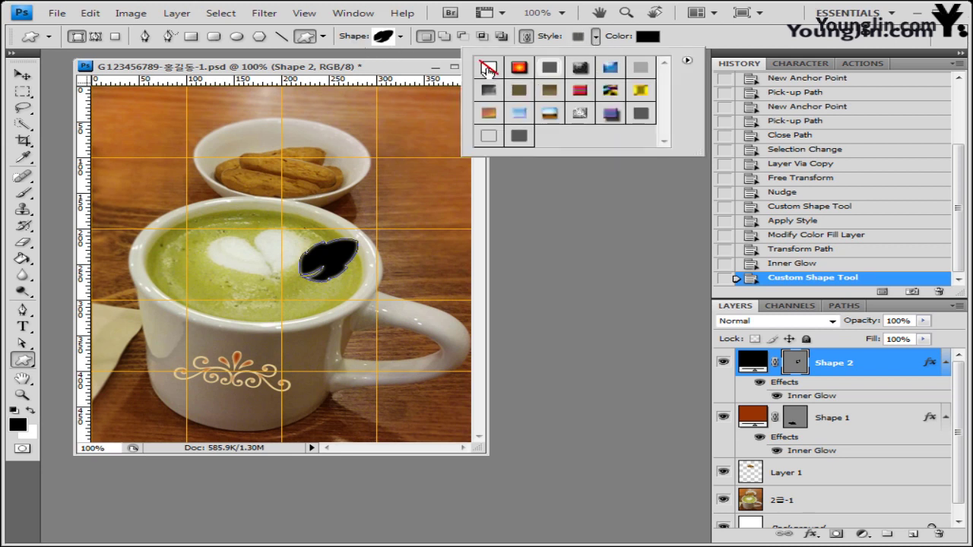
{"action": "left_click", "coordinate": [488, 68]}
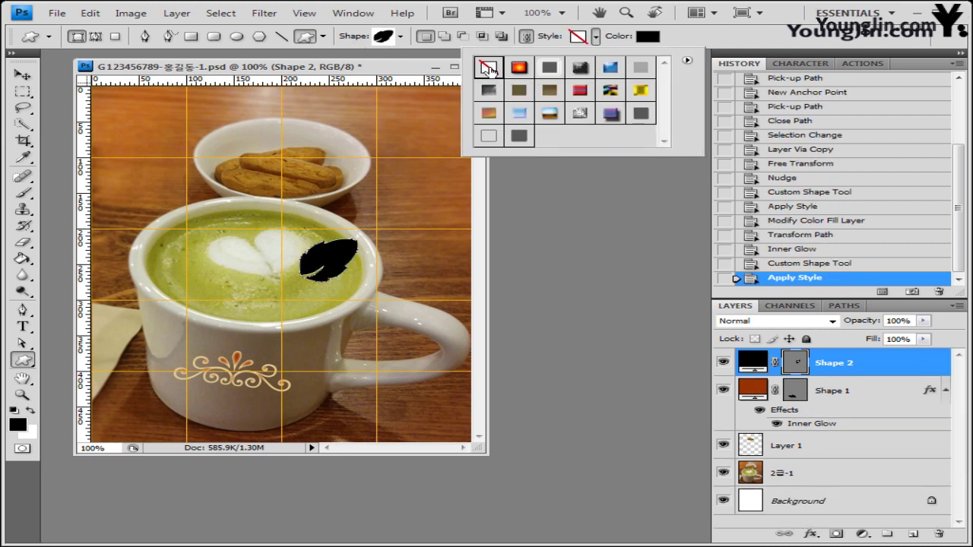
{"action": "left_click", "coordinate": [650, 38]}
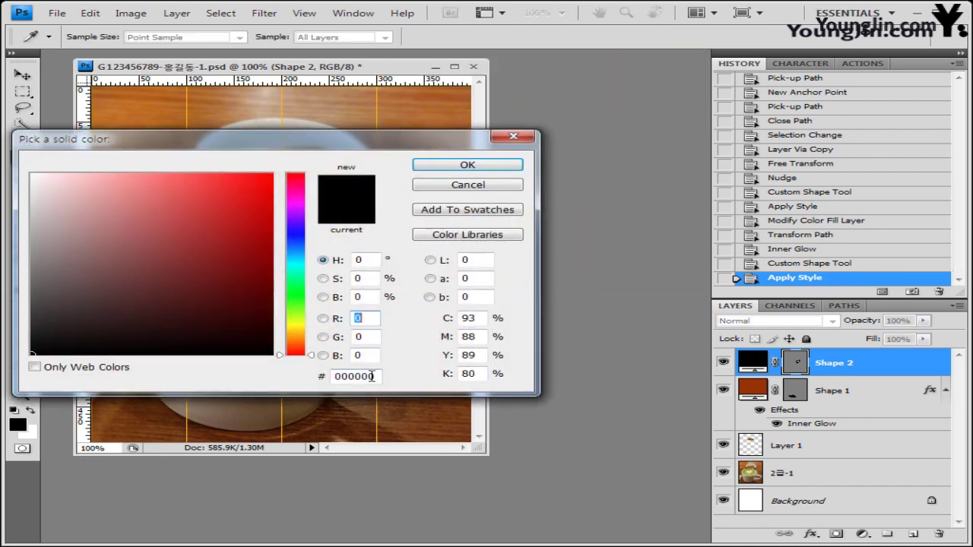
{"action": "type", "text": "99cc00"}
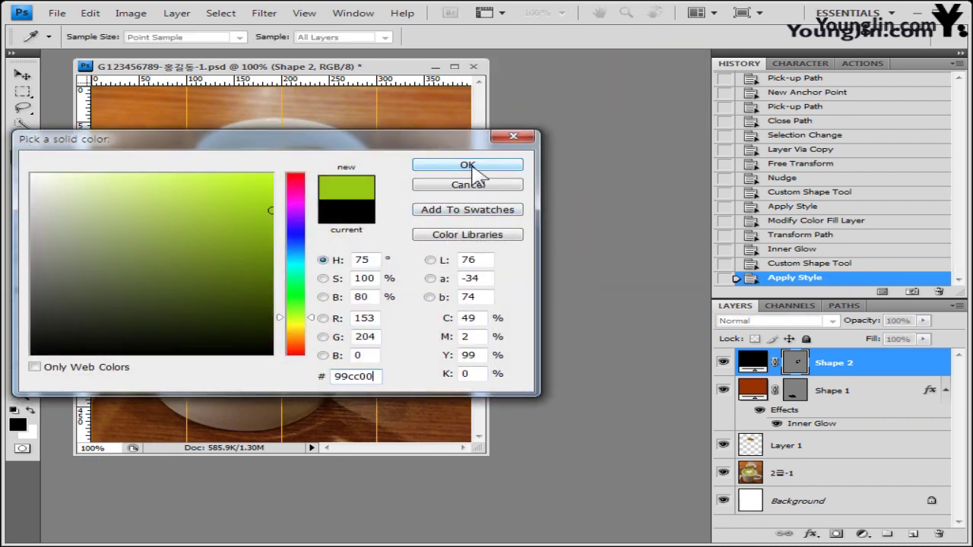
{"action": "left_click", "coordinate": [472, 169]}
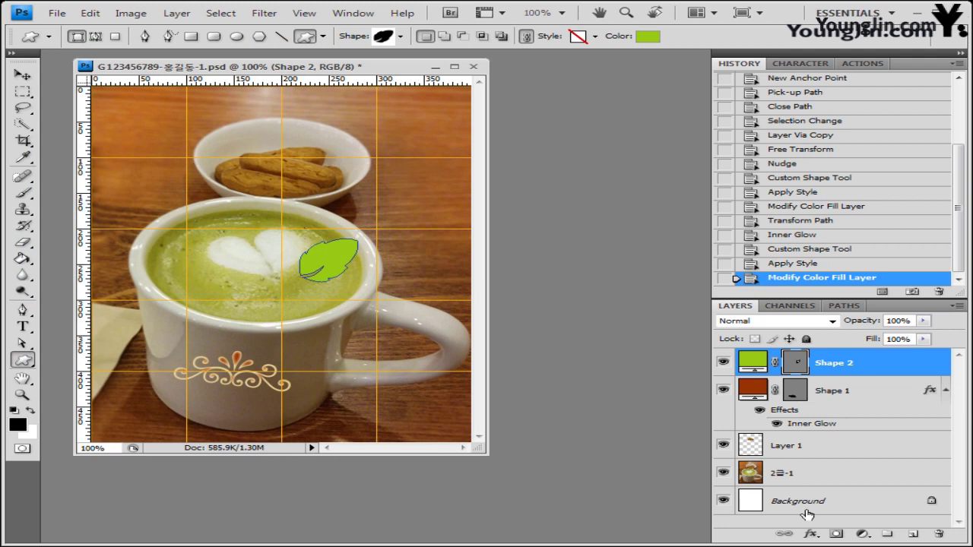
- Apply a Drop Shadow with the default settings to the light green leaf
{"action": "left_click", "coordinate": [810, 533]}
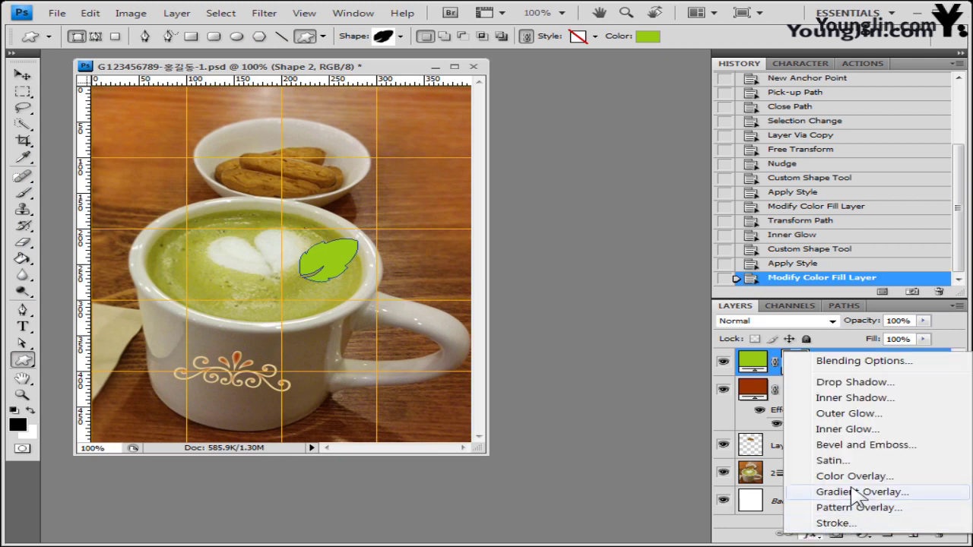
{"action": "left_click", "coordinate": [465, 145]}
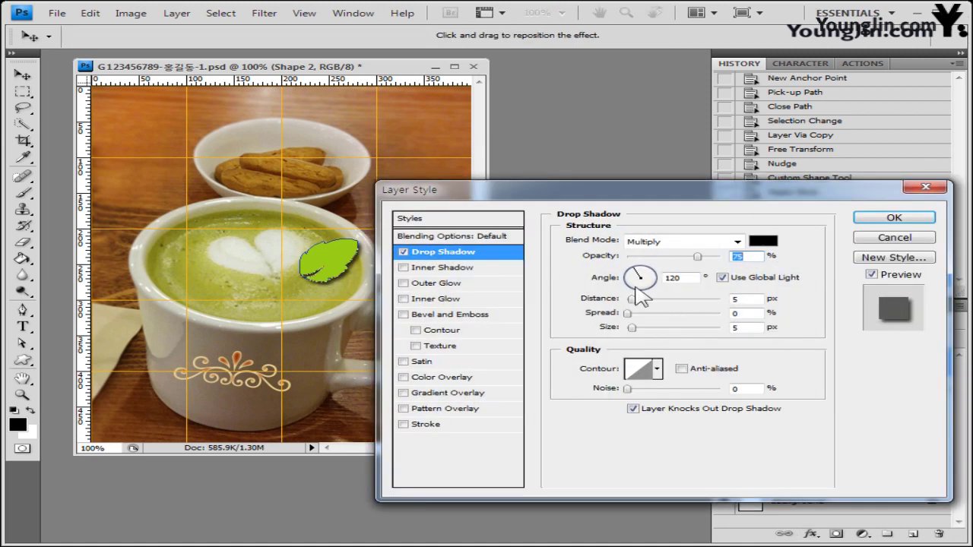
{"action": "left_click_drag", "start_coordinate": [859, 194], "coordinate": [853, 156]}
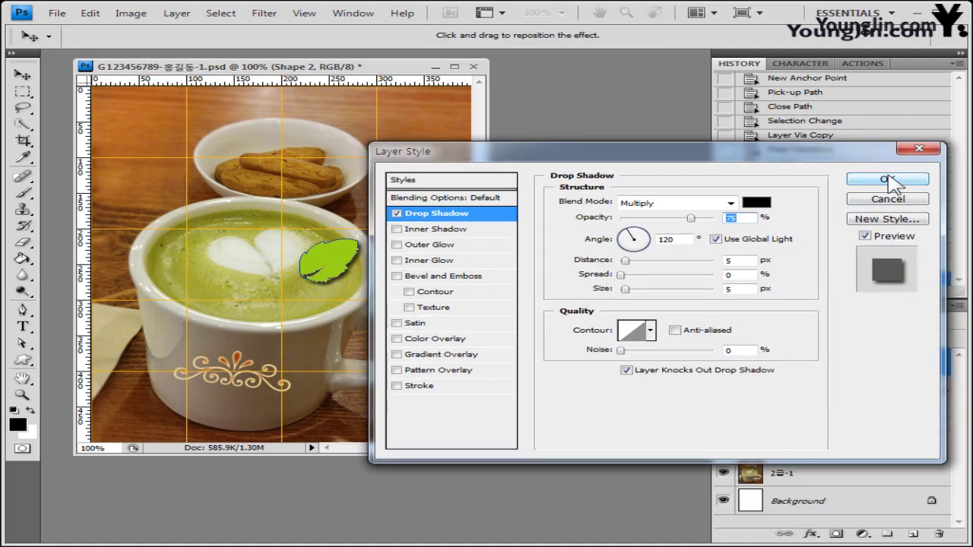
{"action": "left_click", "coordinate": [882, 181]}
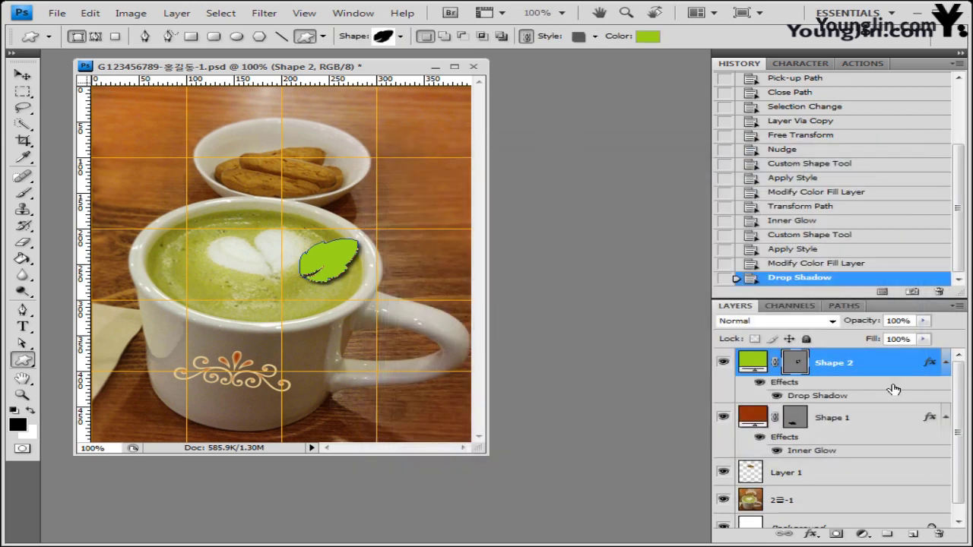
- Duplicate the leaf layer and move the copy onto the table at the photo's upper left, beside the biscuit bowl
{"action": "key", "text": "ctrl+j"}
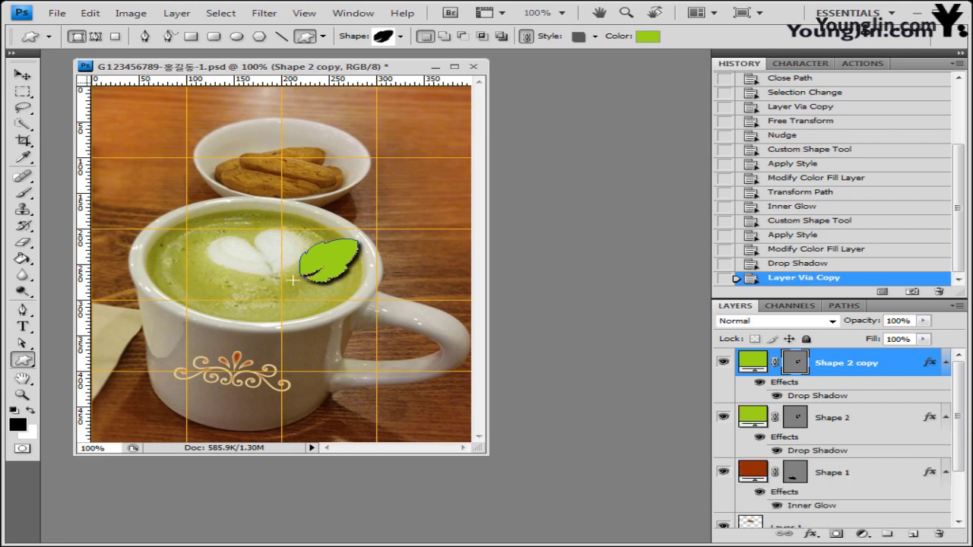
{"action": "left_click", "coordinate": [22, 75]}
{"action": "left_click_drag", "start_coordinate": [323, 264], "coordinate": [161, 137]}
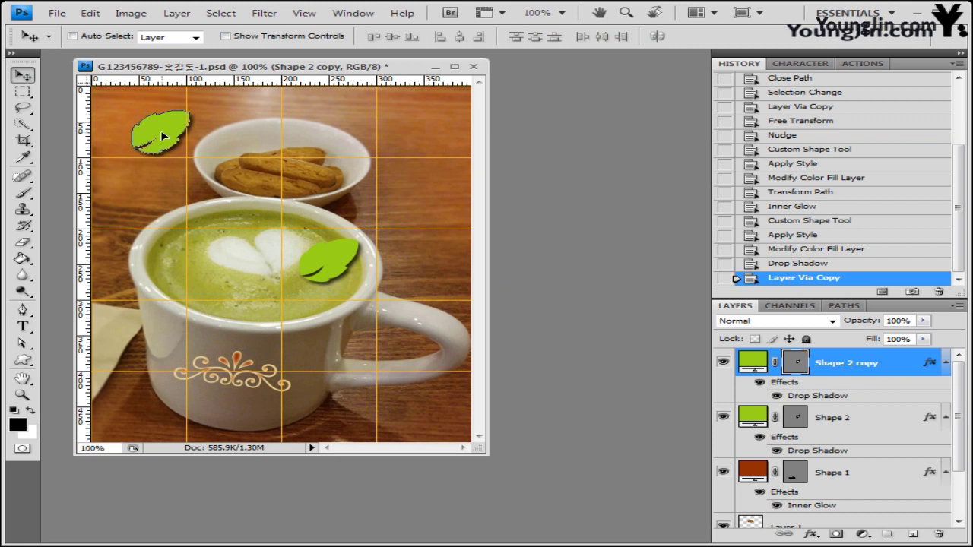
- Set the fill colour of the copied leaf beside the biscuit bowl to #669900
{"action": "left_click", "coordinate": [22, 359]}
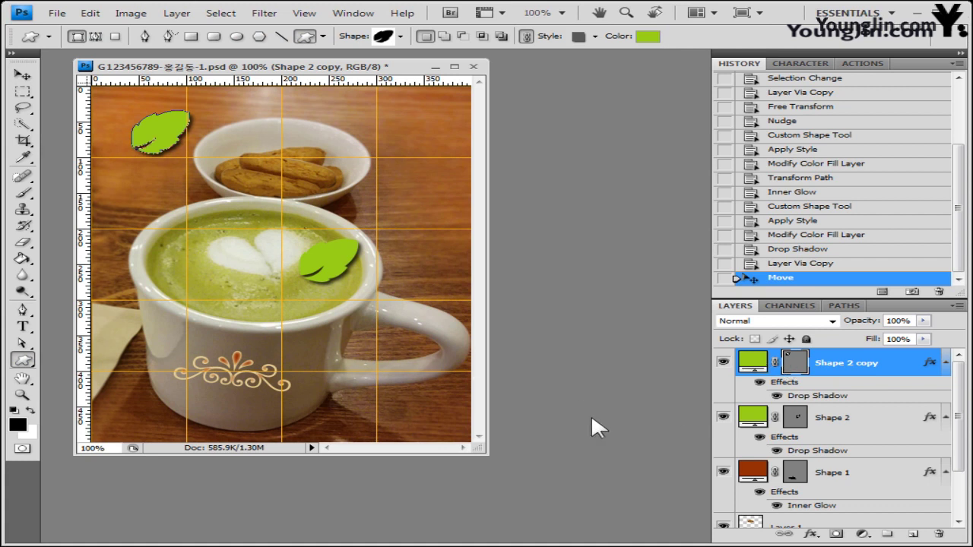
{"action": "left_click", "coordinate": [648, 36]}
{"action": "double_click", "coordinate": [376, 378]}
{"action": "type", "text": "669900"}
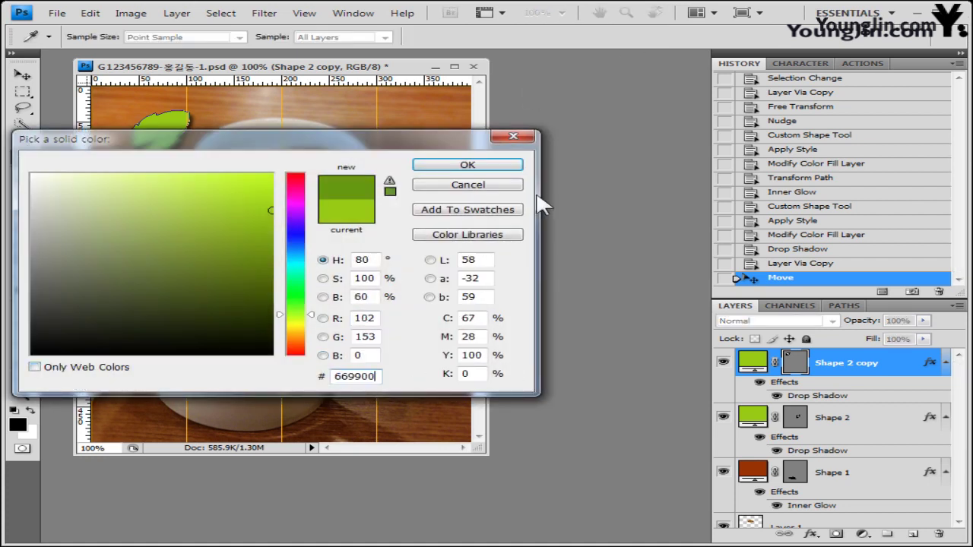
{"action": "left_click", "coordinate": [468, 165]}
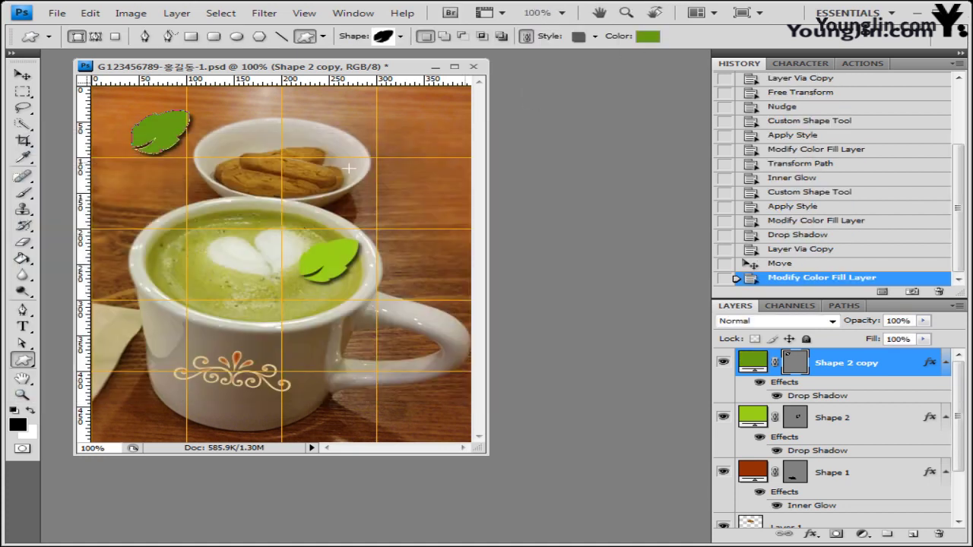
- Transform both leaves: tilt and lower the light one slightly; scale the dark one to 150.5% × -176.3%, rotate -32.4°, centre X 85.1, Y 71.4 px
{"action": "left_click", "coordinate": [22, 74]}
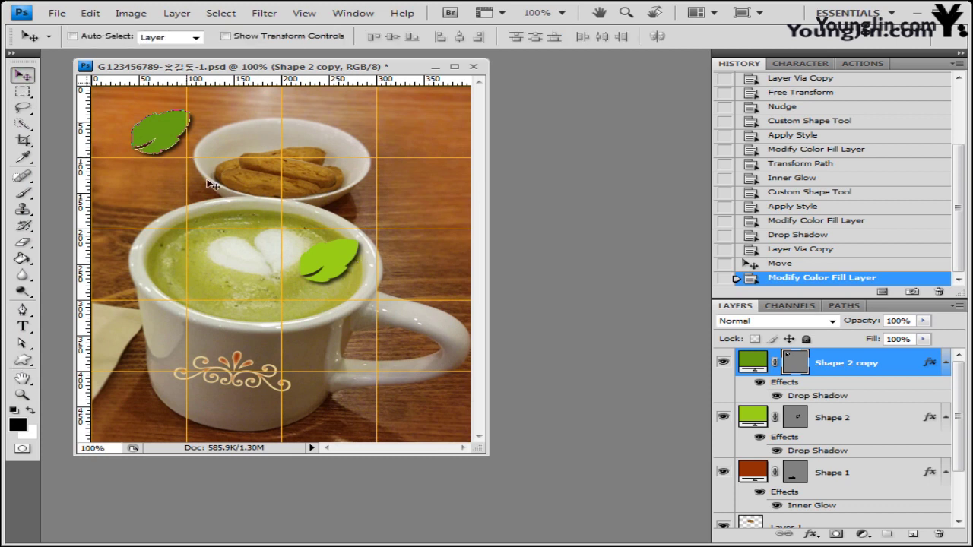
{"action": "left_click", "coordinate": [855, 418]}
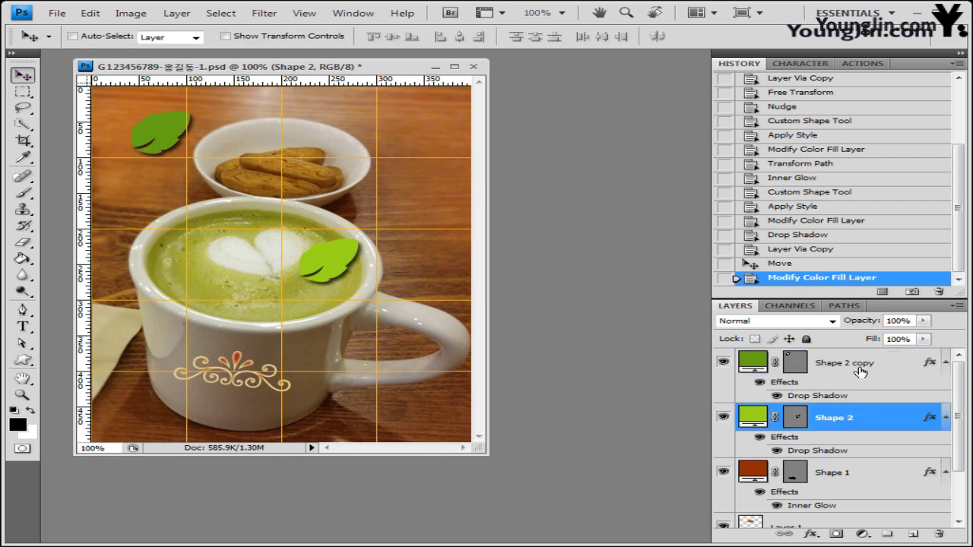
{"action": "left_click", "coordinate": [859, 371]}
{"action": "left_click", "coordinate": [867, 417]}
{"action": "key", "text": "alt+bracketright"}
{"action": "key", "text": "ctrl+t"}
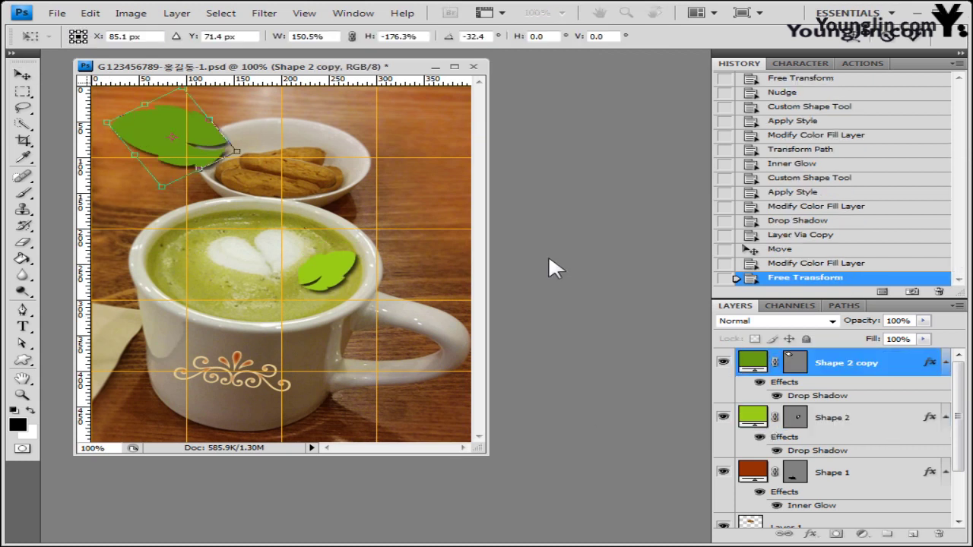
{"action": "right_click", "coordinate": [207, 144]}
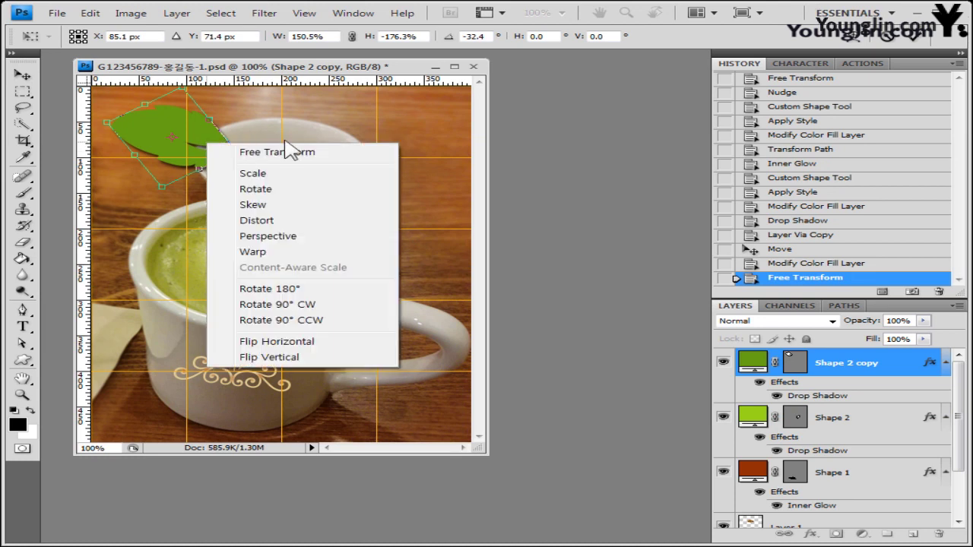
{"action": "left_click", "coordinate": [186, 143]}
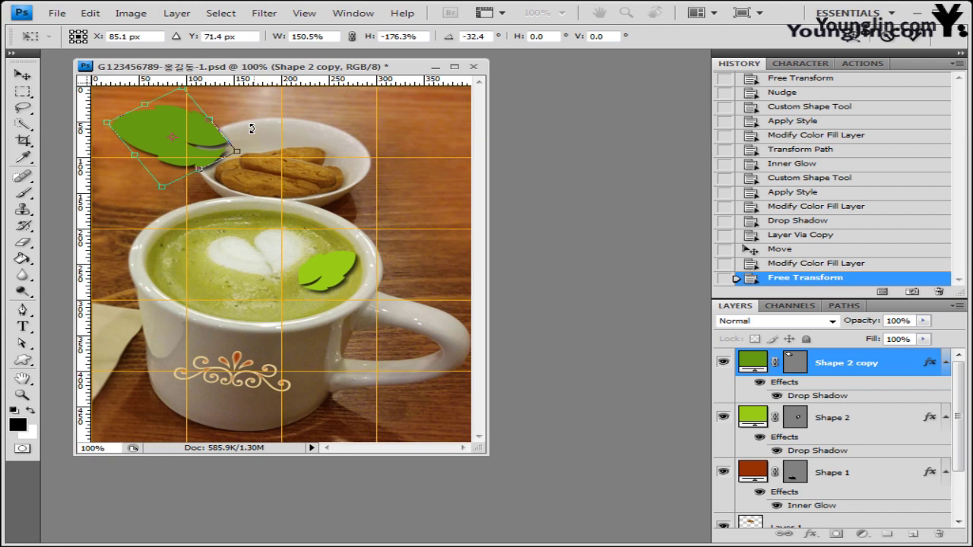
{"action": "key", "text": "Return"}
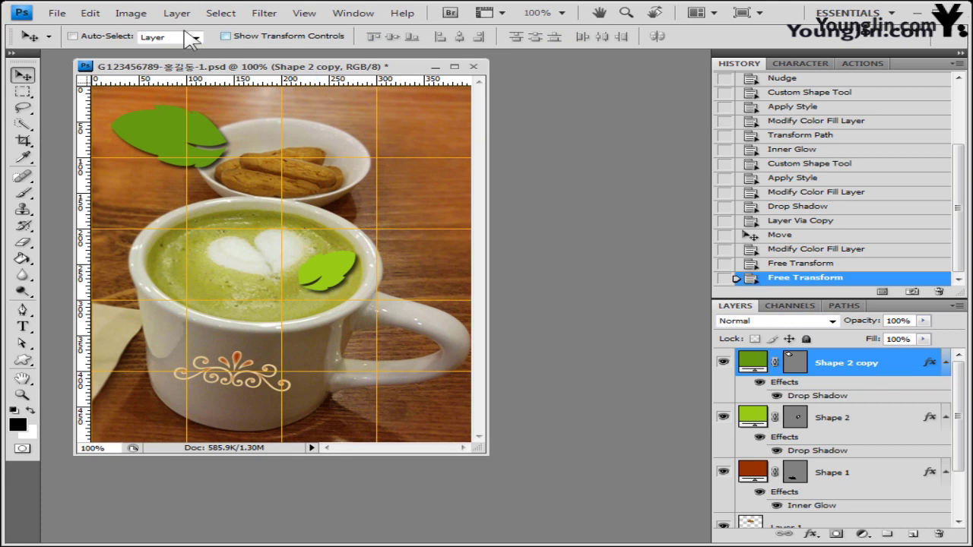
- Set up the horizontal Type tool with the Times New Roman font, Bold style and a size of 35 pt
{"action": "left_click", "coordinate": [22, 326]}
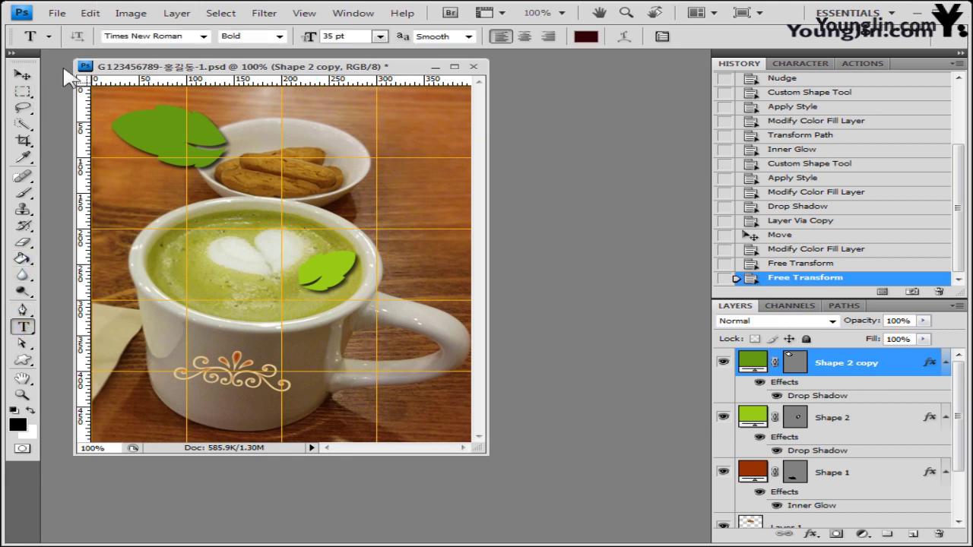
{"action": "left_click", "coordinate": [204, 36]}
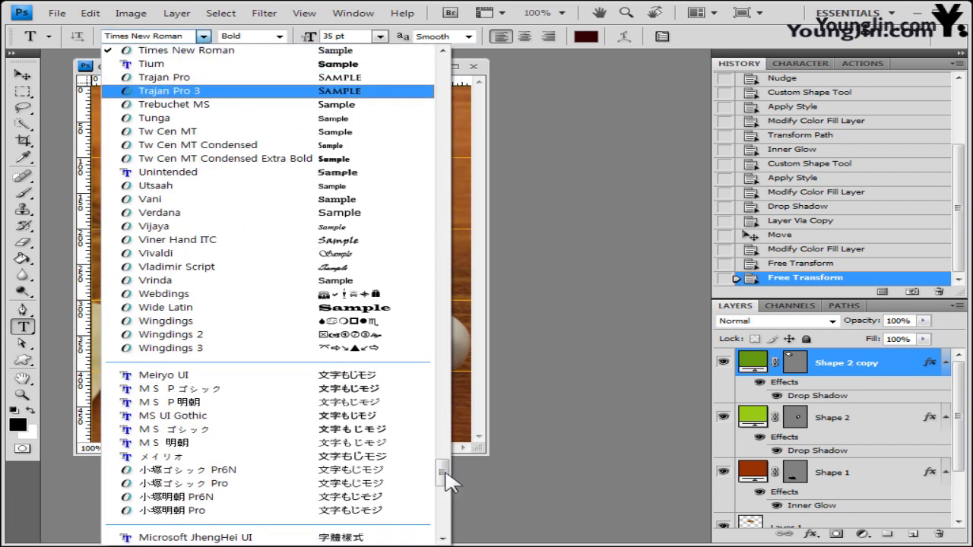
{"action": "left_click_drag", "start_coordinate": [441, 473], "coordinate": [441, 61]}
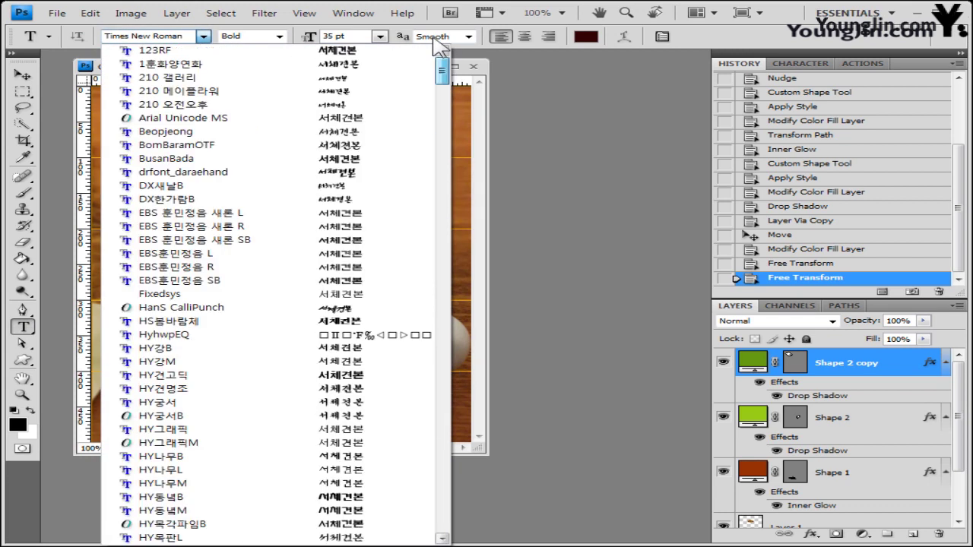
{"action": "left_click", "coordinate": [246, 90]}
{"action": "left_click", "coordinate": [187, 36]}
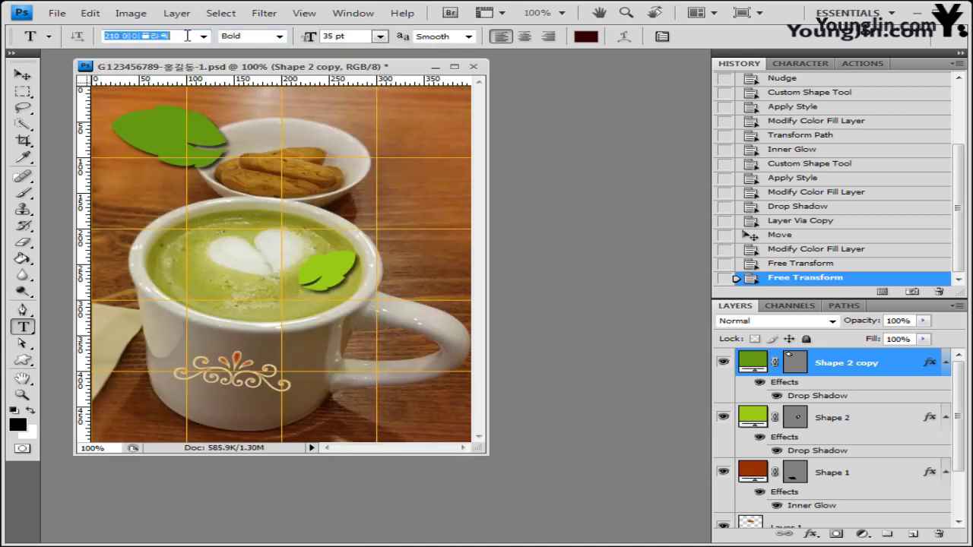
{"action": "key", "text": "BackSpace"}
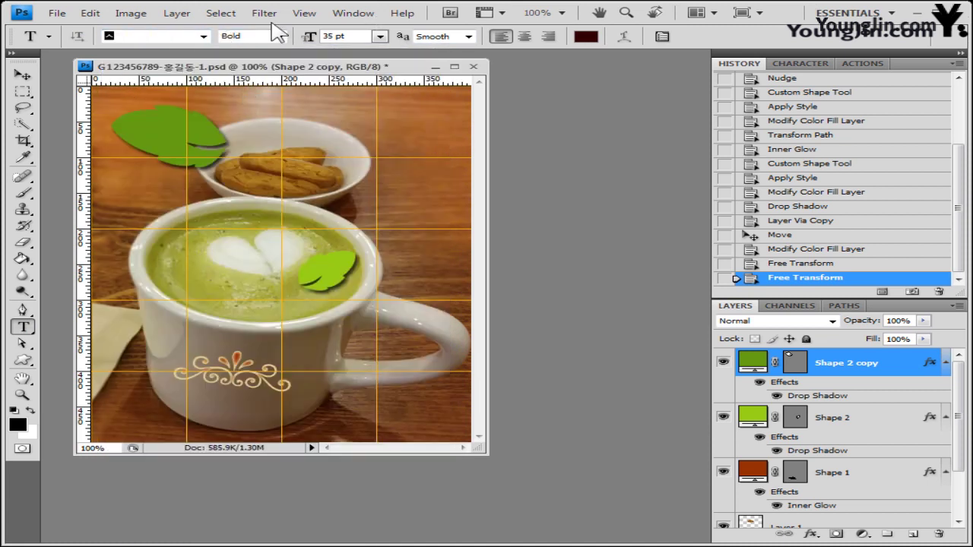
{"action": "type", "text": "Times New Roman"}
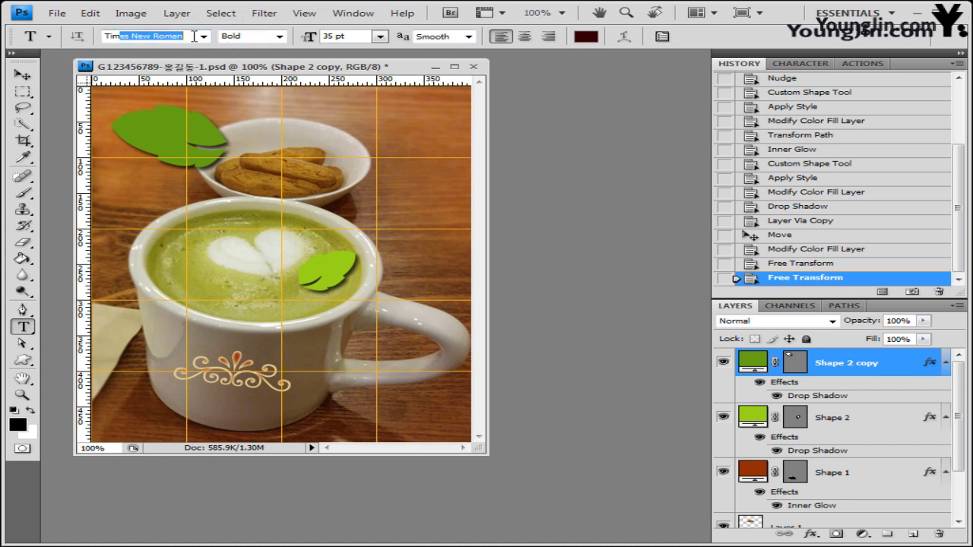
{"action": "left_click", "coordinate": [279, 36]}
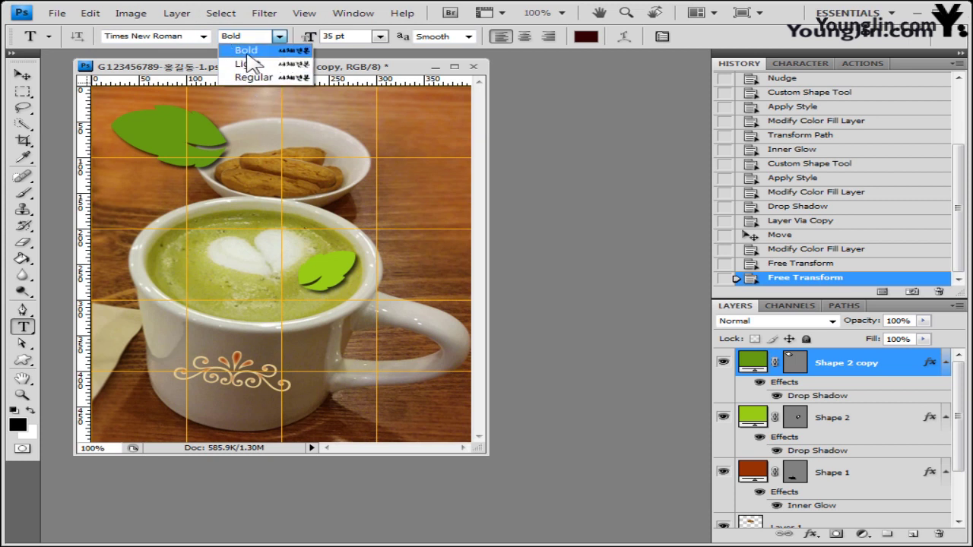
{"action": "left_click", "coordinate": [248, 52]}
{"action": "left_click", "coordinate": [355, 36]}
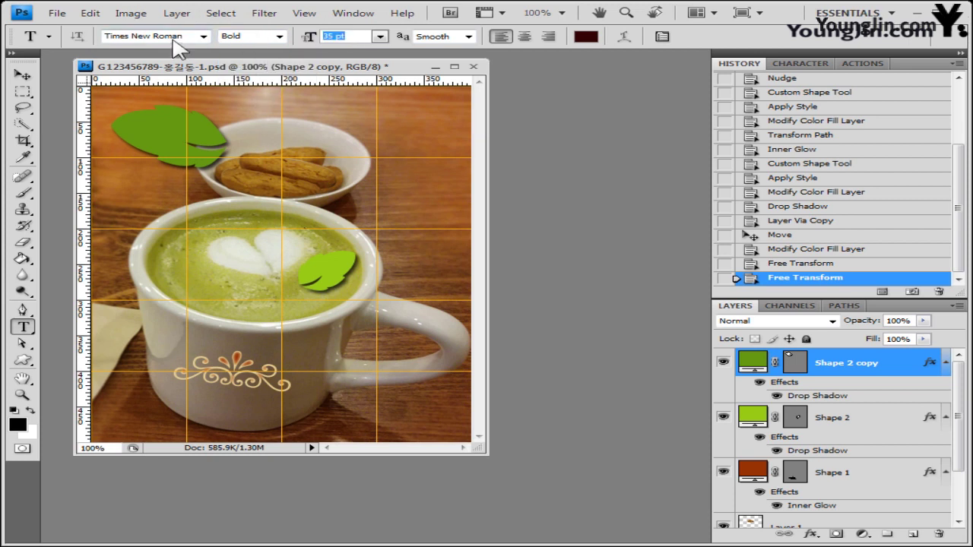
{"action": "type", "text": "35"}
{"action": "key", "text": "Return"}
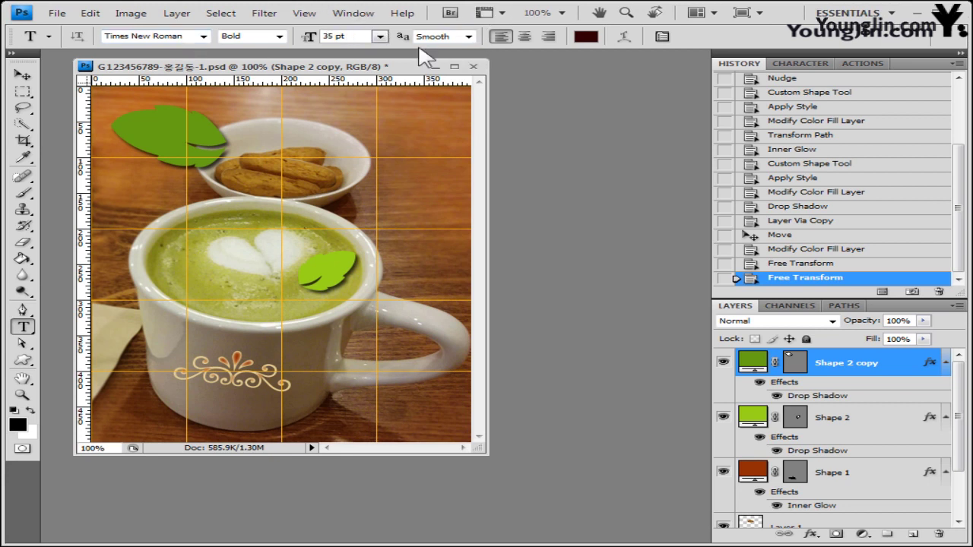
- Try the None and Strong anti-aliasing methods for the text and settle on Crisp
{"action": "left_click", "coordinate": [468, 37]}
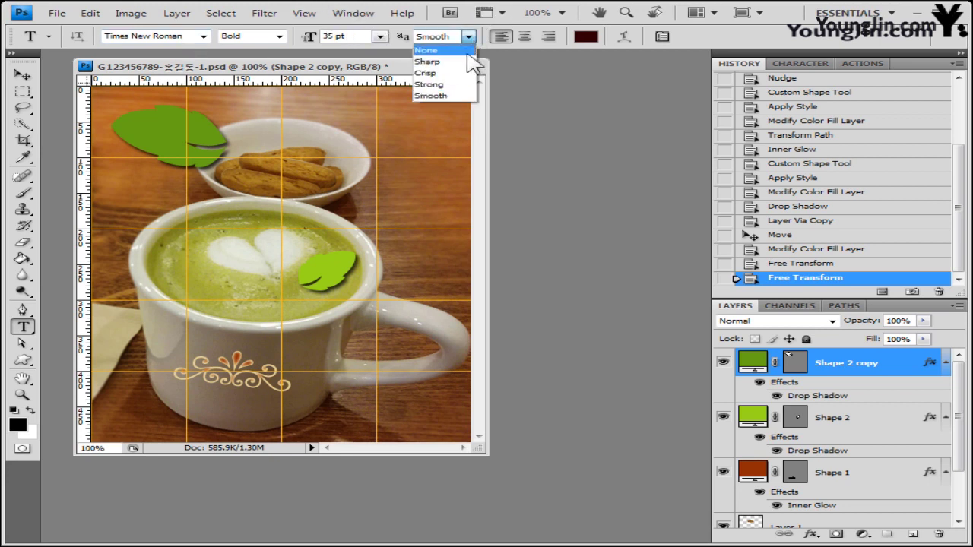
{"action": "left_click", "coordinate": [465, 50]}
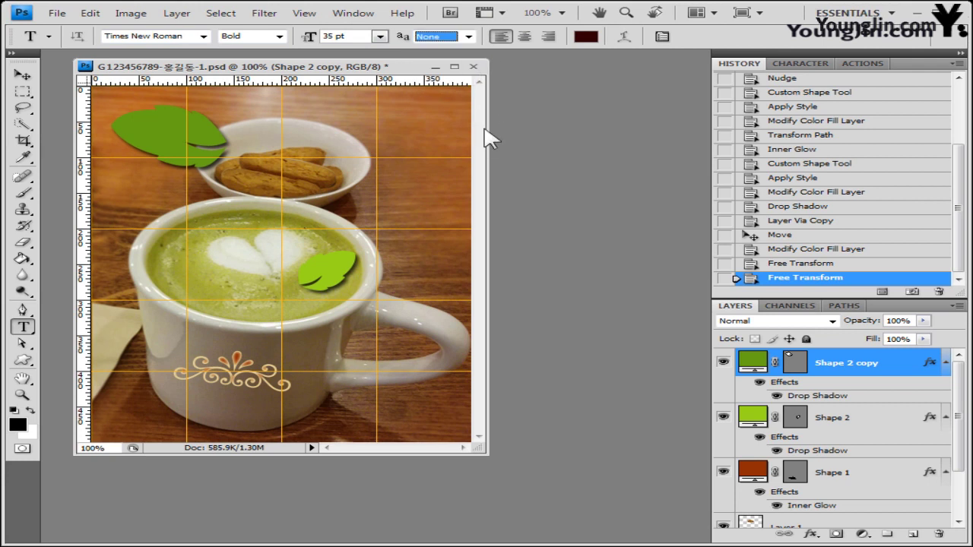
{"action": "left_click", "coordinate": [468, 38]}
{"action": "left_click", "coordinate": [469, 88]}
{"action": "left_click", "coordinate": [468, 37]}
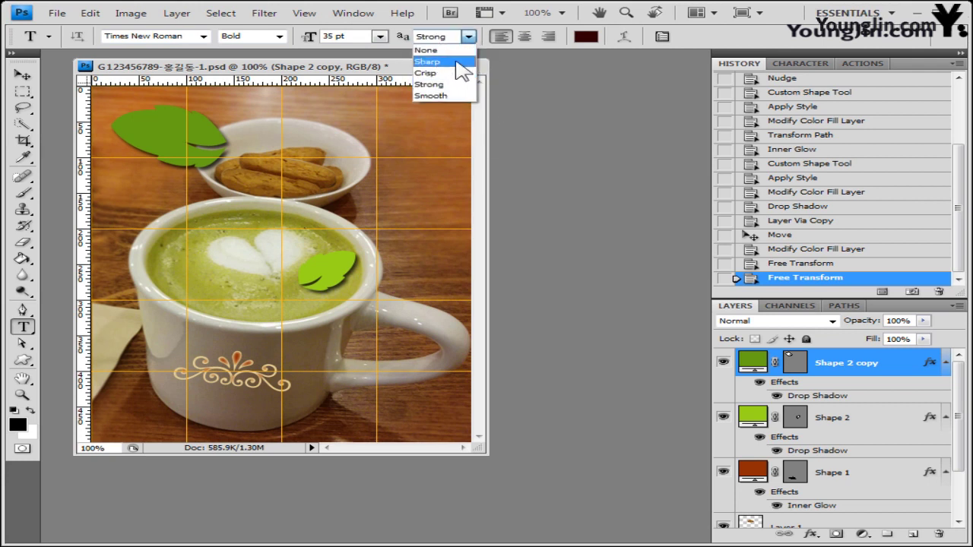
{"action": "left_click", "coordinate": [459, 73]}
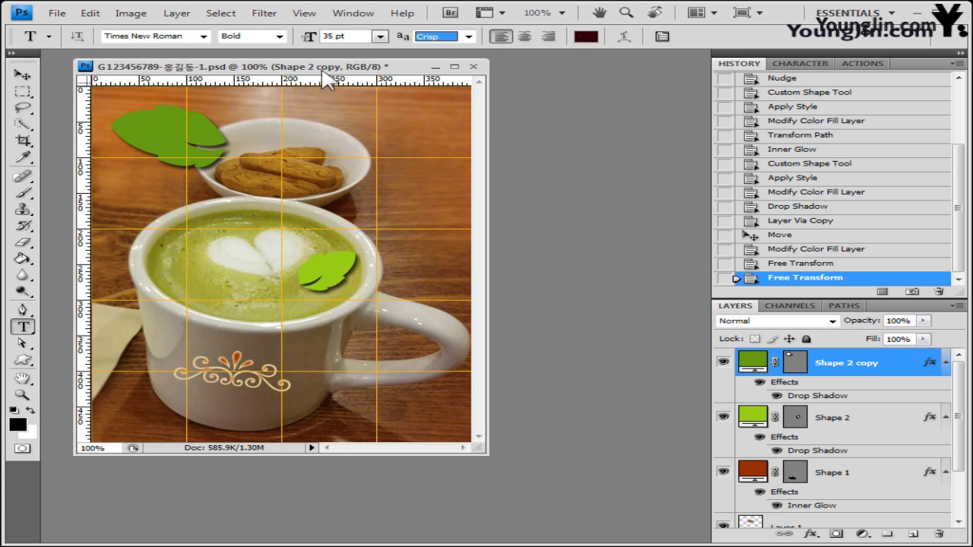
- Add the text "Green Tea Latte" across the mug's upper rim
{"action": "left_click", "coordinate": [164, 224]}
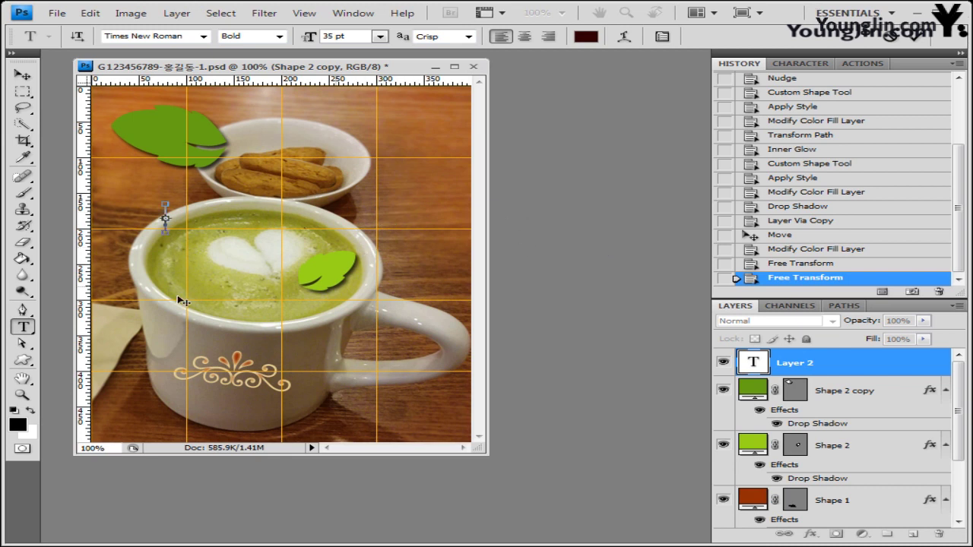
{"action": "type", "text": "Green Tea Latte"}
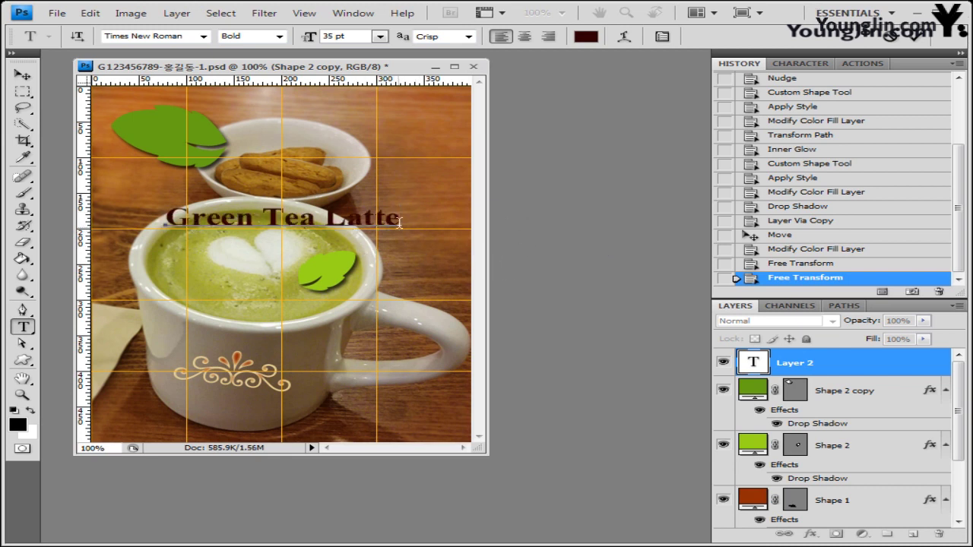
{"action": "left_click_drag", "start_coordinate": [398, 219], "coordinate": [106, 228]}
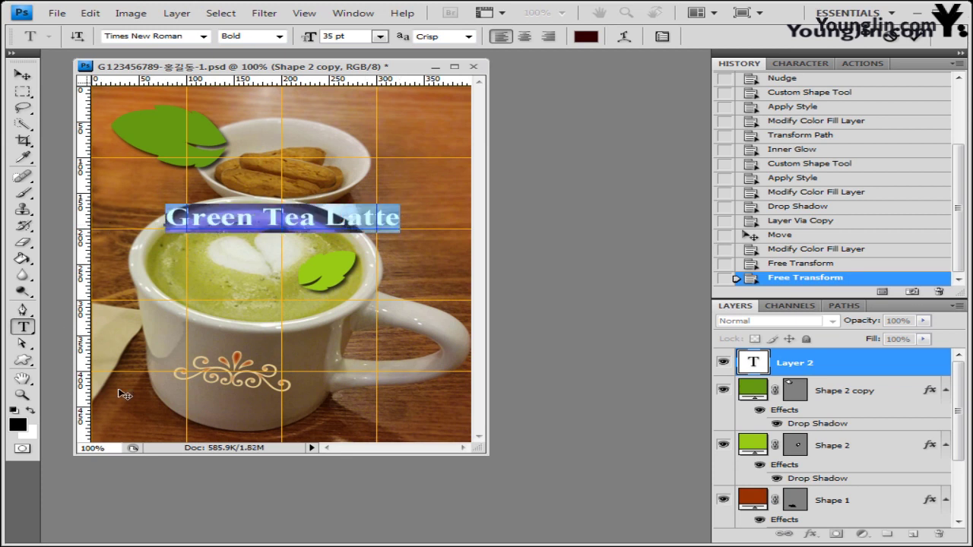
{"action": "left_click", "coordinate": [585, 36]}
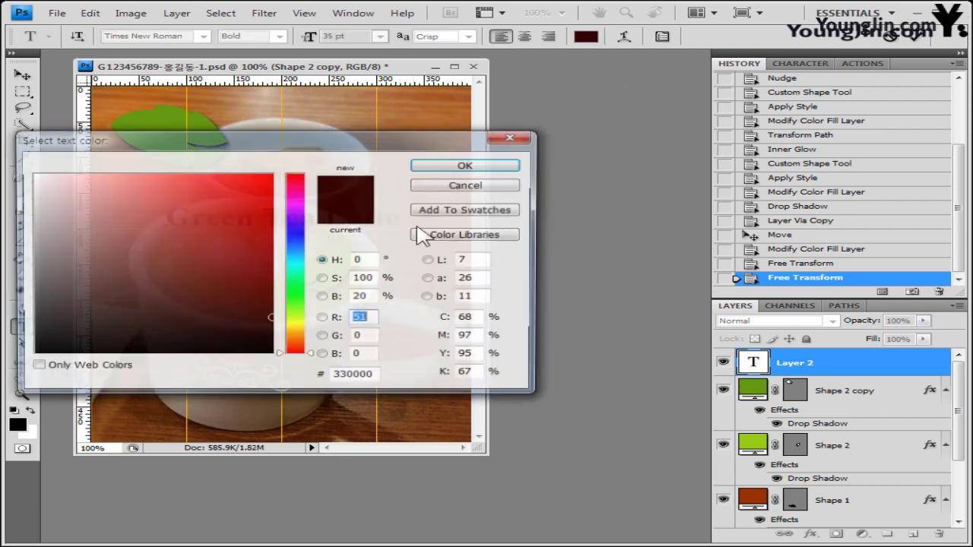
{"action": "left_click_drag", "start_coordinate": [426, 143], "coordinate": [535, 145]}
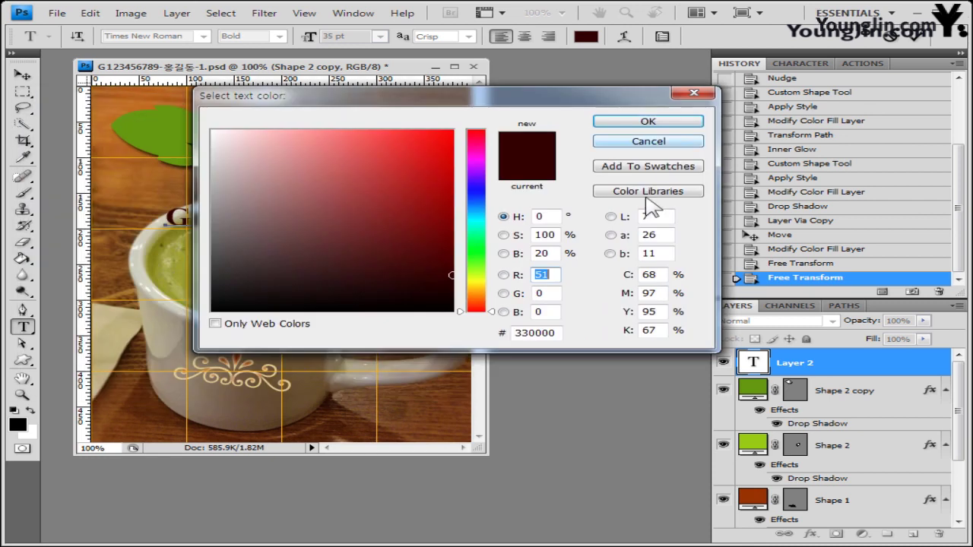
{"action": "left_click", "coordinate": [687, 143]}
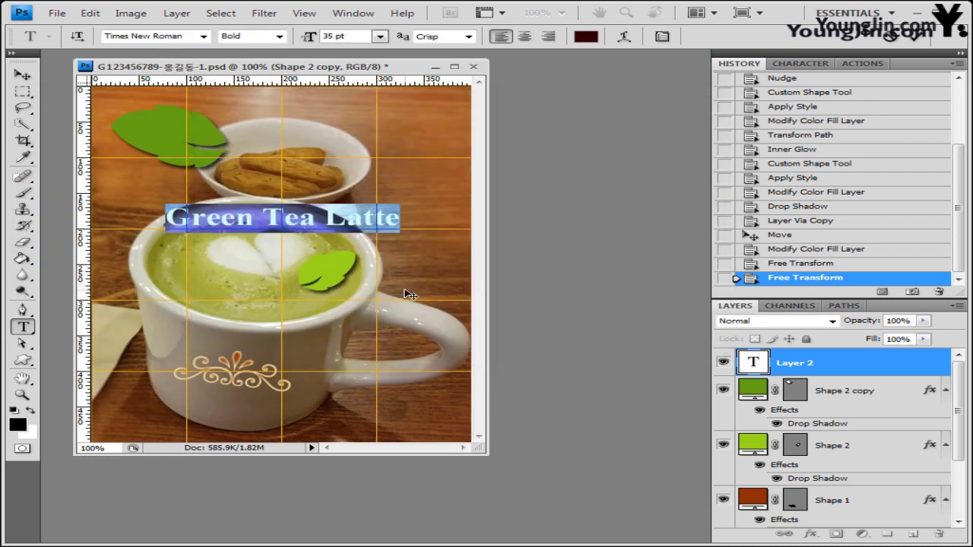
{"action": "left_click", "coordinate": [375, 216]}
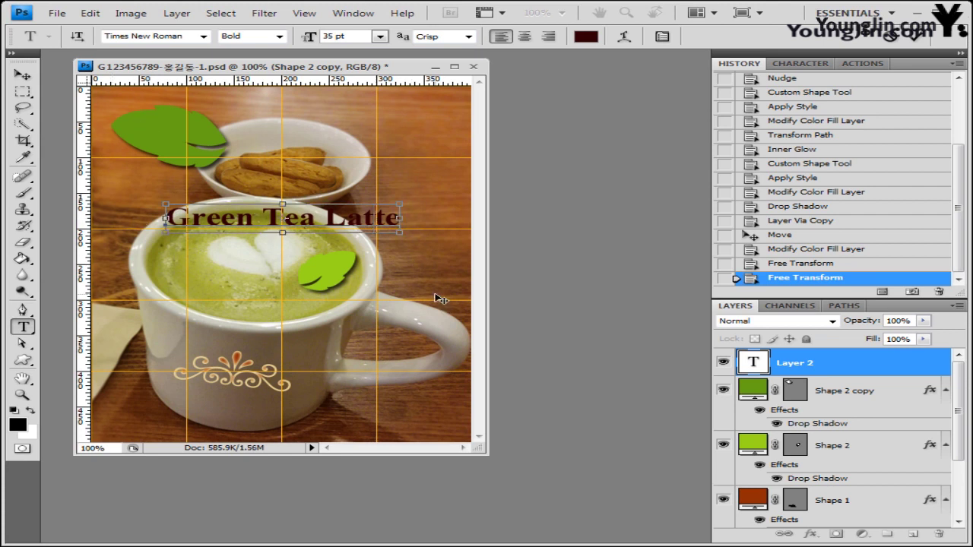
- Commit the text, rotate it 90° clockwise, and move it to the image's upper right, centred at X 352.4, Y 144.8 px
{"action": "key", "text": "ctrl+Return"}
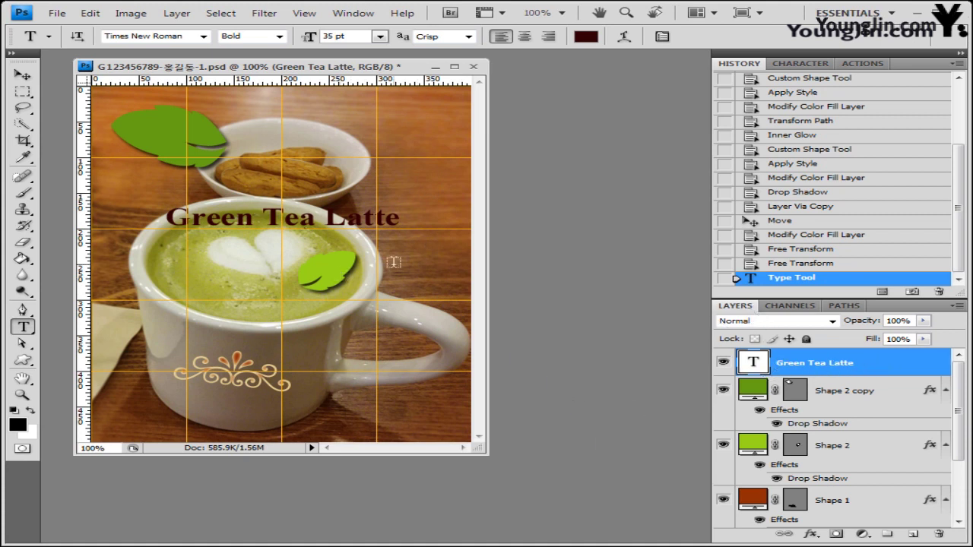
{"action": "key", "text": "ctrl+t"}
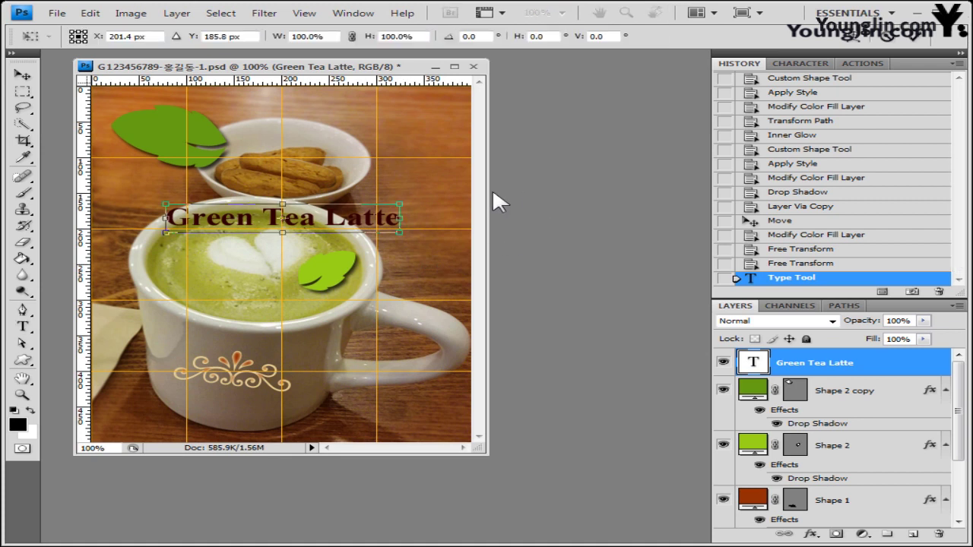
{"action": "right_click", "coordinate": [334, 220]}
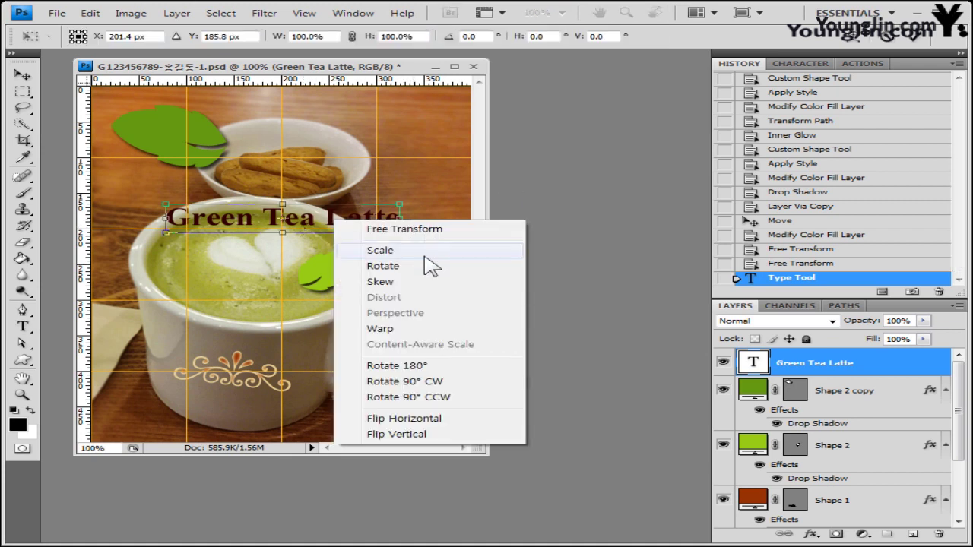
{"action": "left_click", "coordinate": [448, 382]}
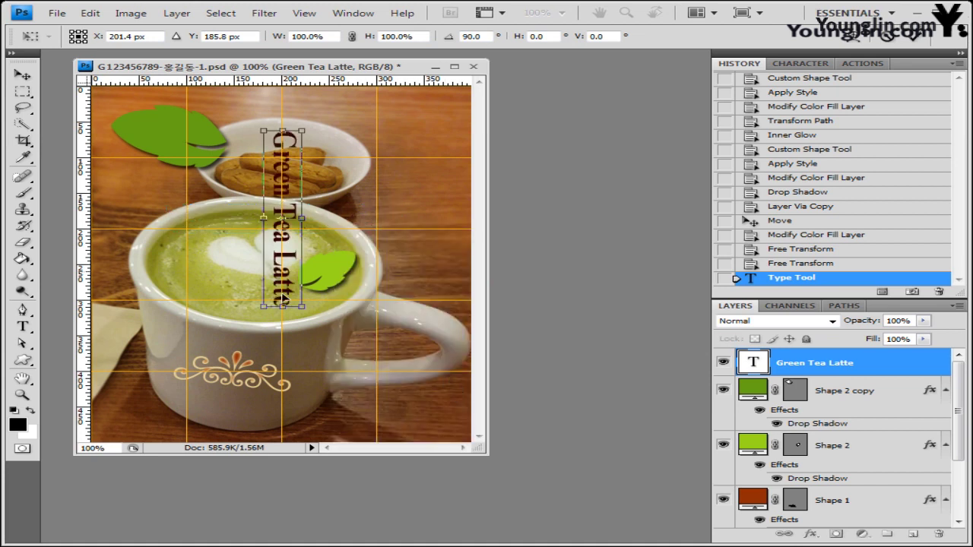
{"action": "left_click_drag", "start_coordinate": [281, 289], "coordinate": [437, 258]}
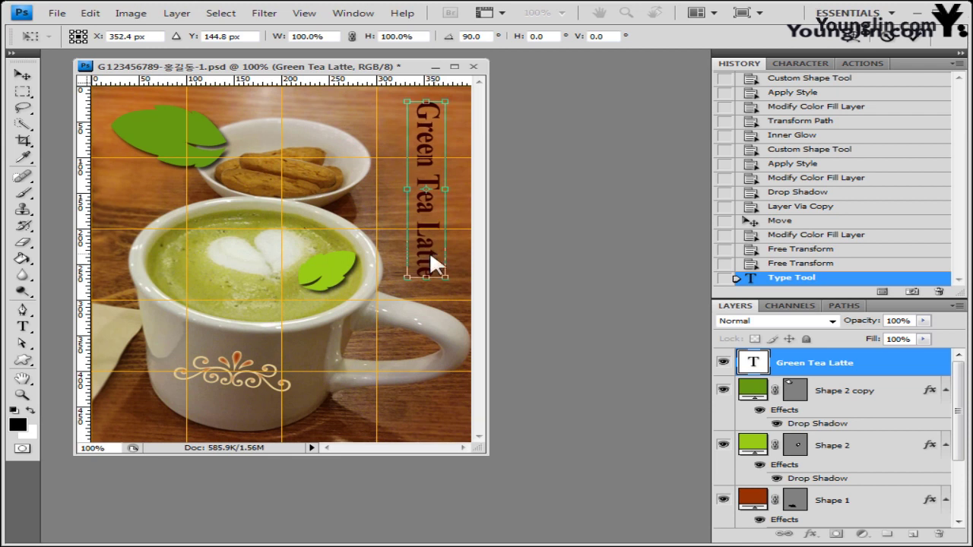
{"action": "key", "text": "Return"}
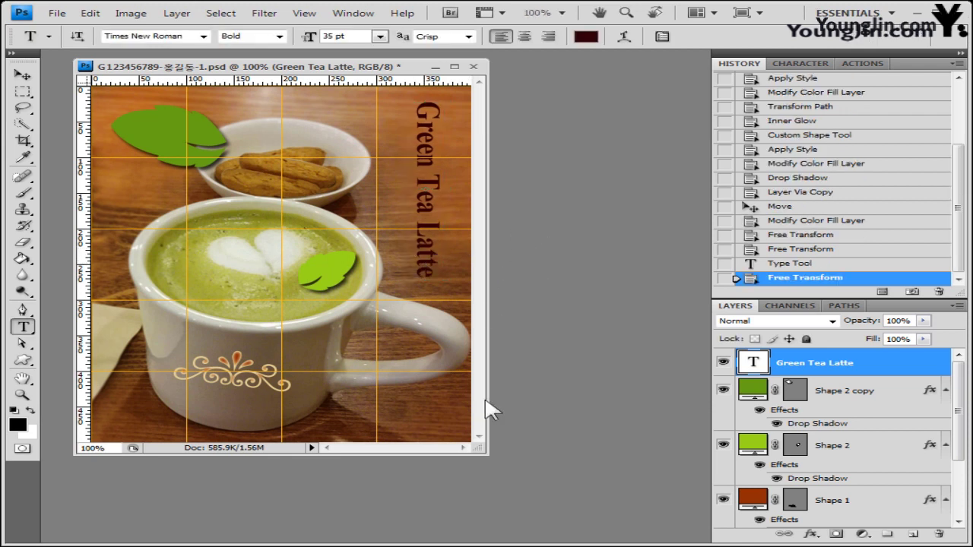
- Add a Gradient Overlay and a 3 px outside Stroke coloured #CCCC99 to the Green Tea Latte text layer
{"action": "left_click", "coordinate": [810, 535]}
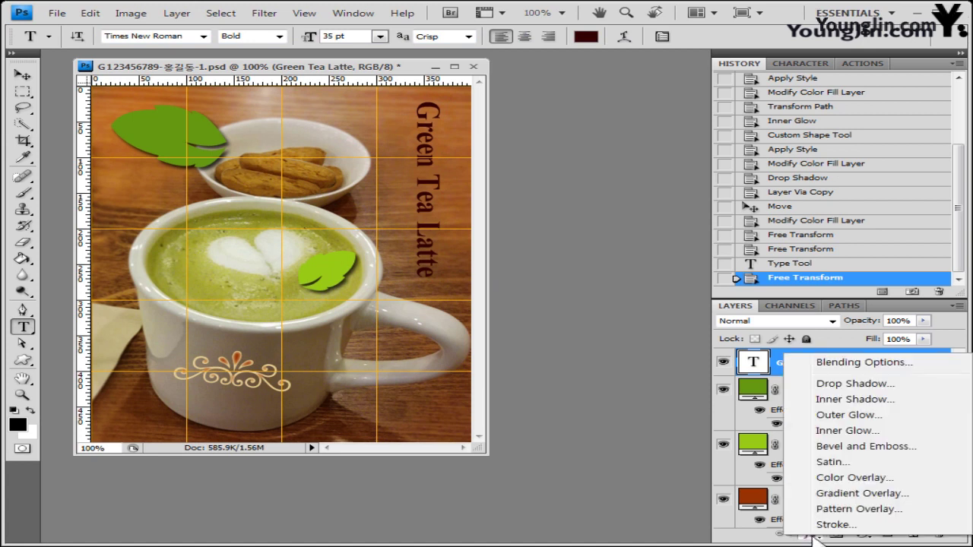
{"action": "left_click", "coordinate": [879, 494]}
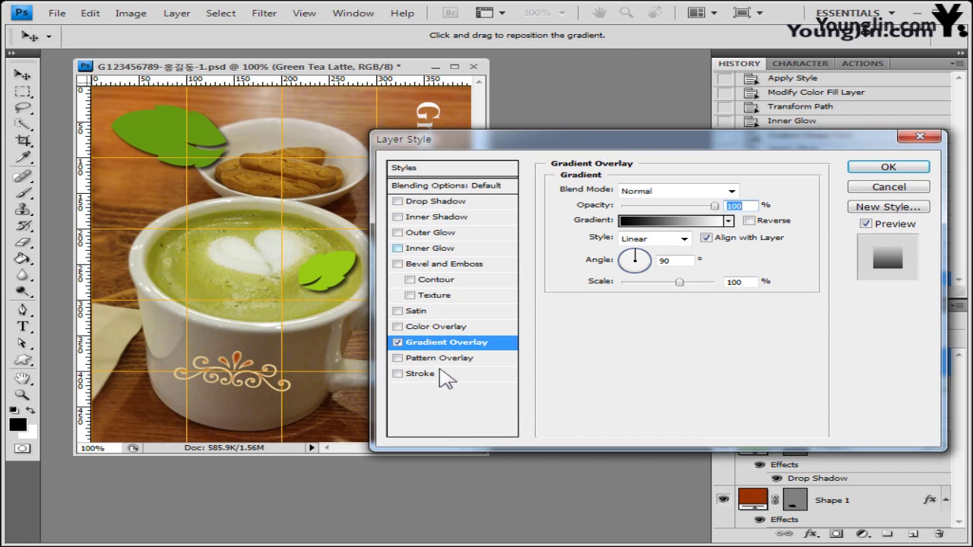
{"action": "left_click", "coordinate": [424, 374]}
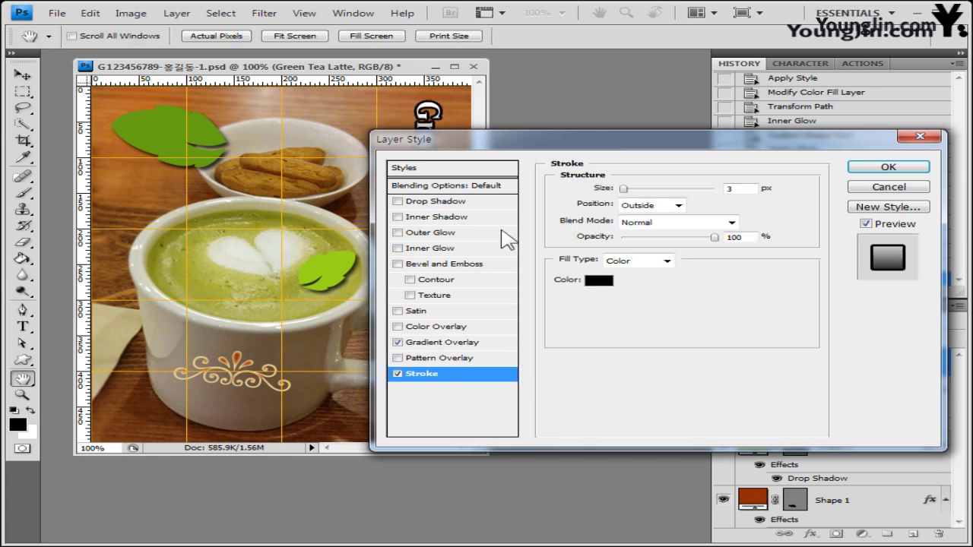
{"action": "left_click", "coordinate": [606, 283]}
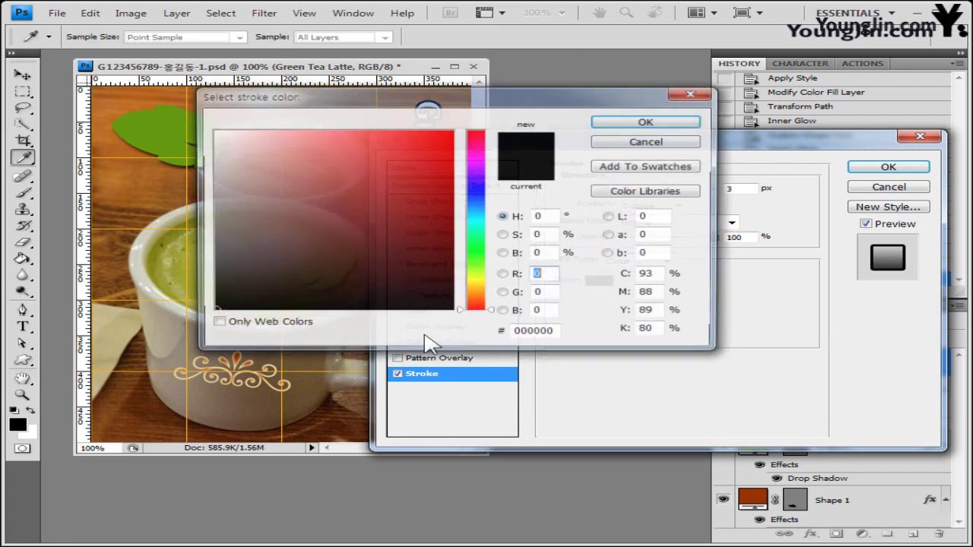
{"action": "double_click", "coordinate": [536, 332]}
{"action": "type", "text": "cccc99"}
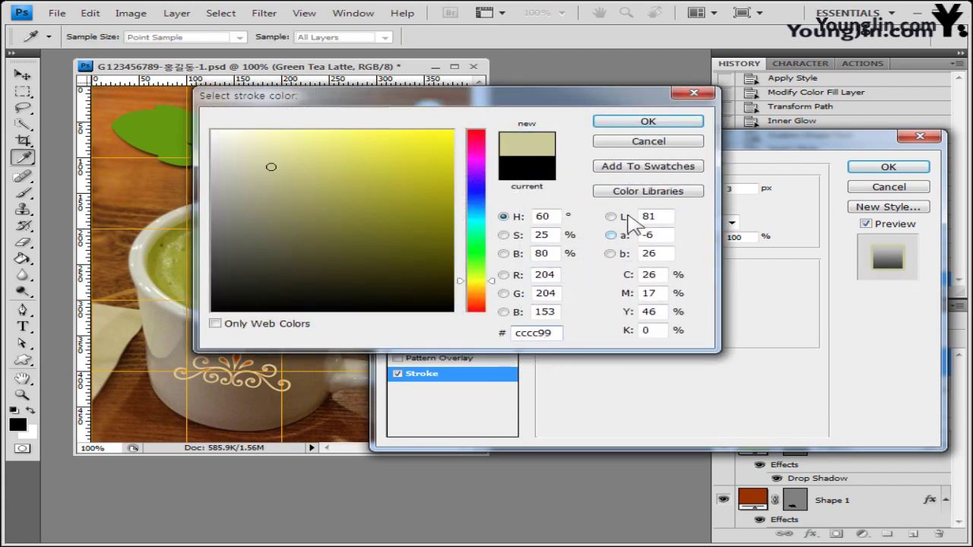
{"action": "left_click", "coordinate": [655, 123]}
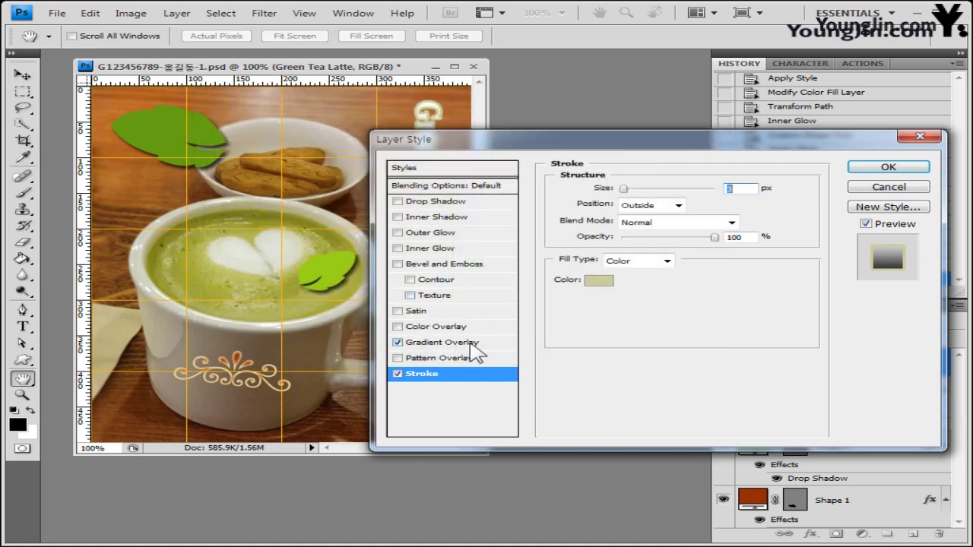
- Set the starting colour stop of the text's overlay gradient to #339900
{"action": "left_click", "coordinate": [472, 349]}
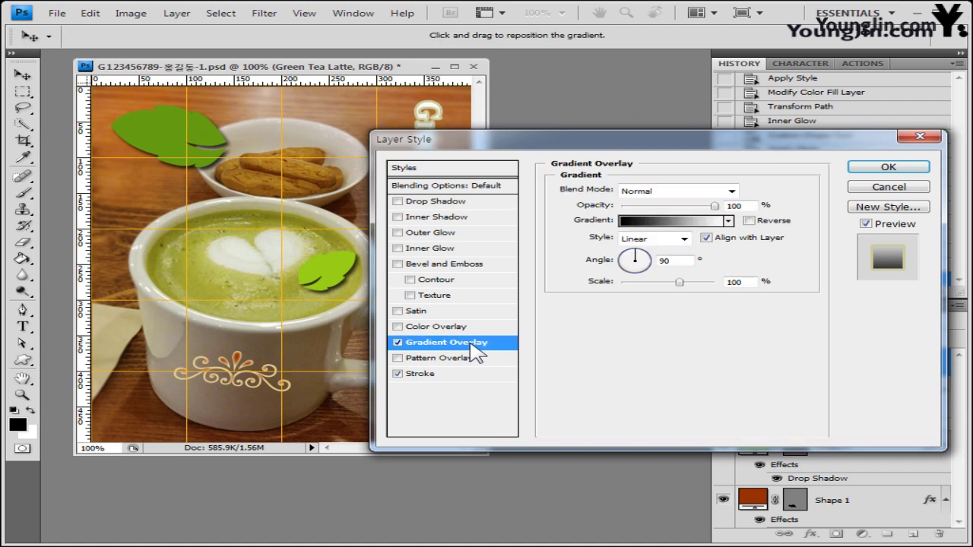
{"action": "left_click", "coordinate": [693, 222]}
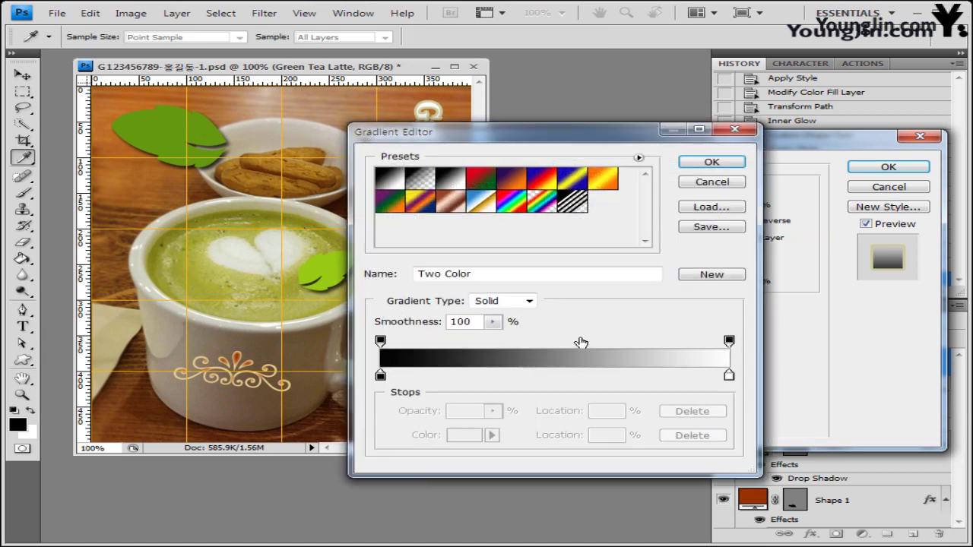
{"action": "left_click_drag", "start_coordinate": [616, 127], "coordinate": [638, 107]}
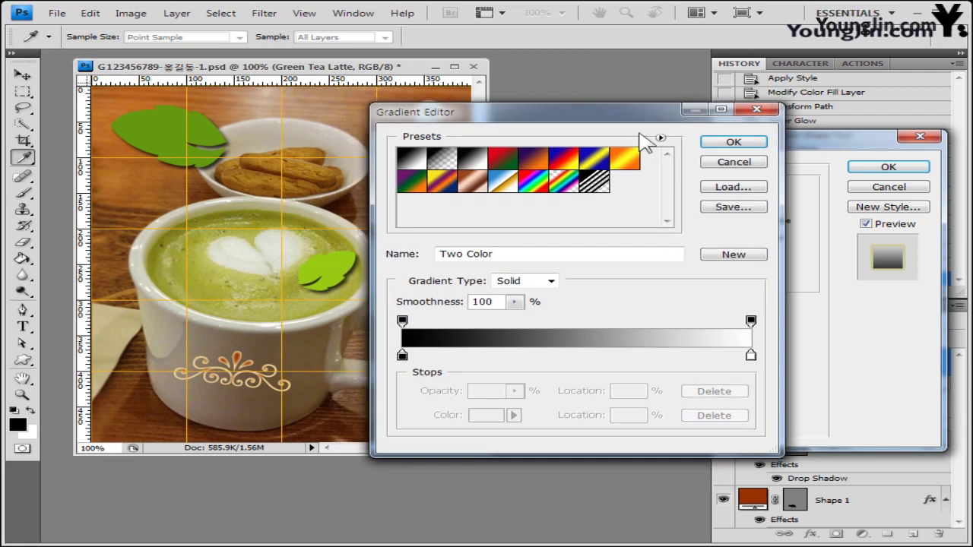
{"action": "left_click", "coordinate": [402, 356]}
{"action": "double_click", "coordinate": [402, 355]}
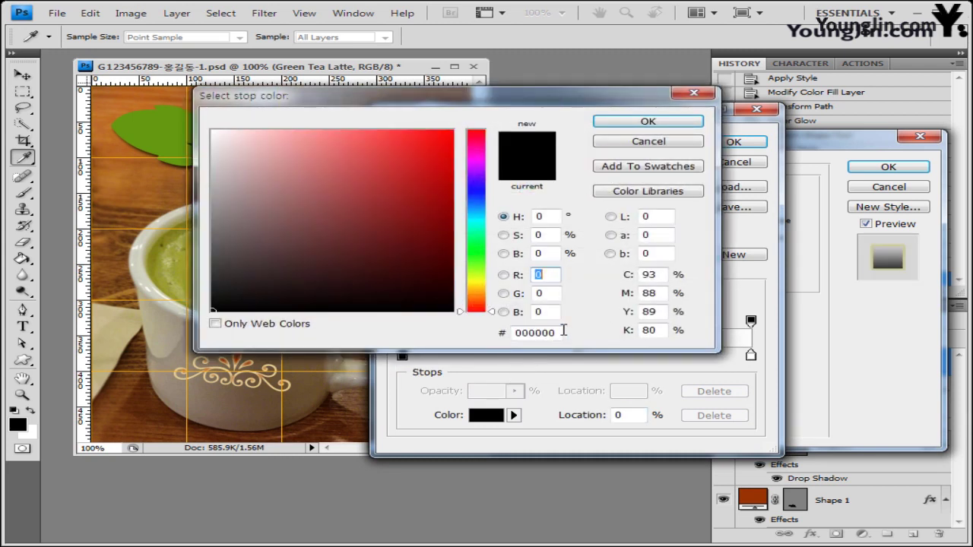
{"action": "double_click", "coordinate": [563, 332]}
{"action": "type", "text": "339900"}
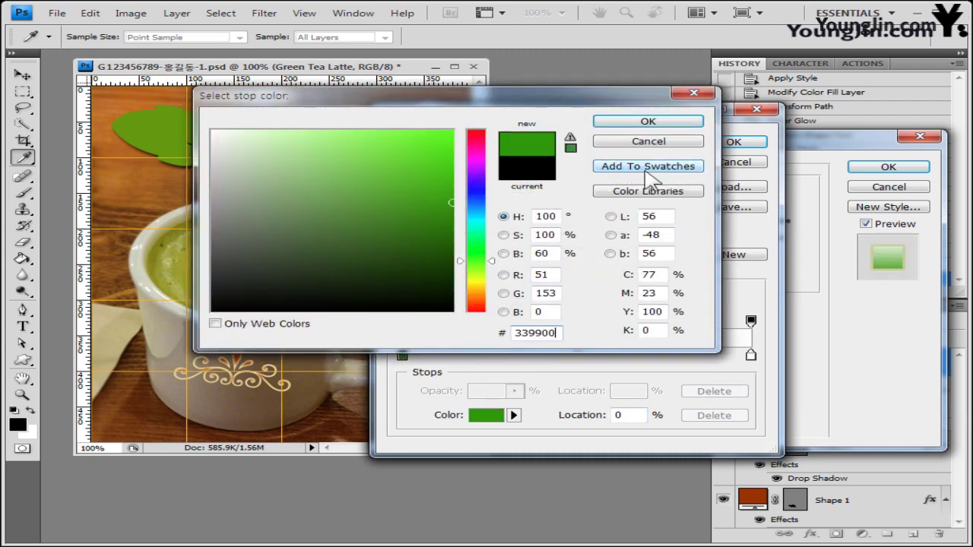
{"action": "left_click", "coordinate": [662, 124]}
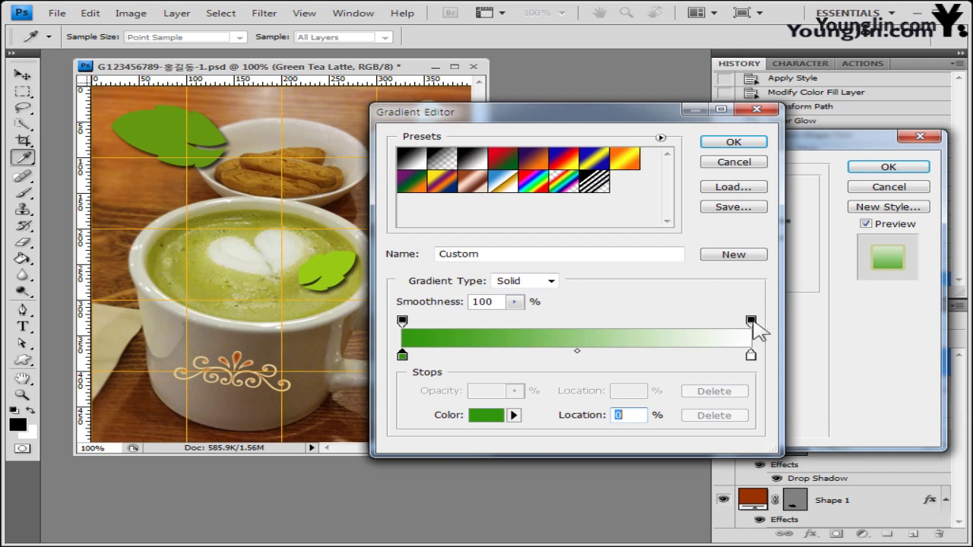
- Set the ending colour stop of the overlay gradient to #003300 and accept the edited gradient
{"action": "double_click", "coordinate": [751, 355]}
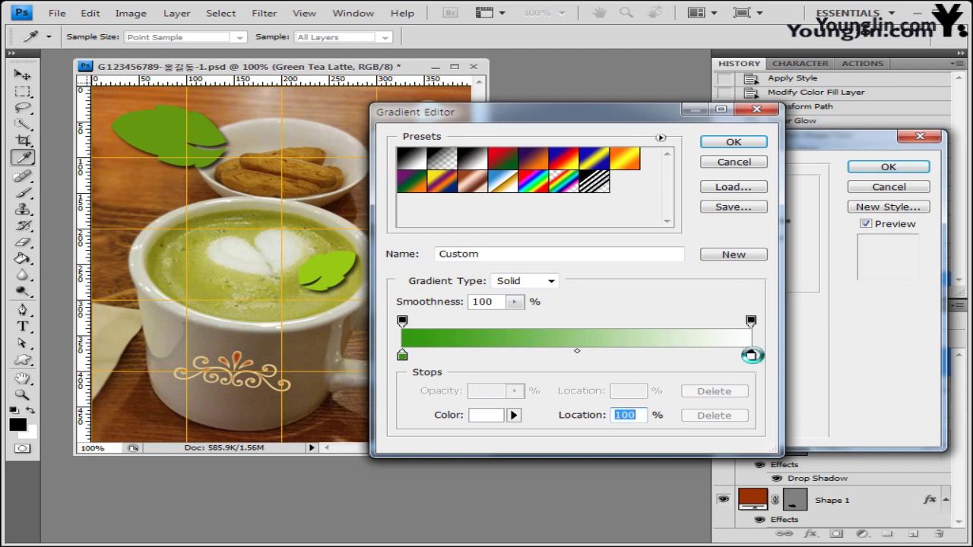
{"action": "double_click", "coordinate": [546, 332]}
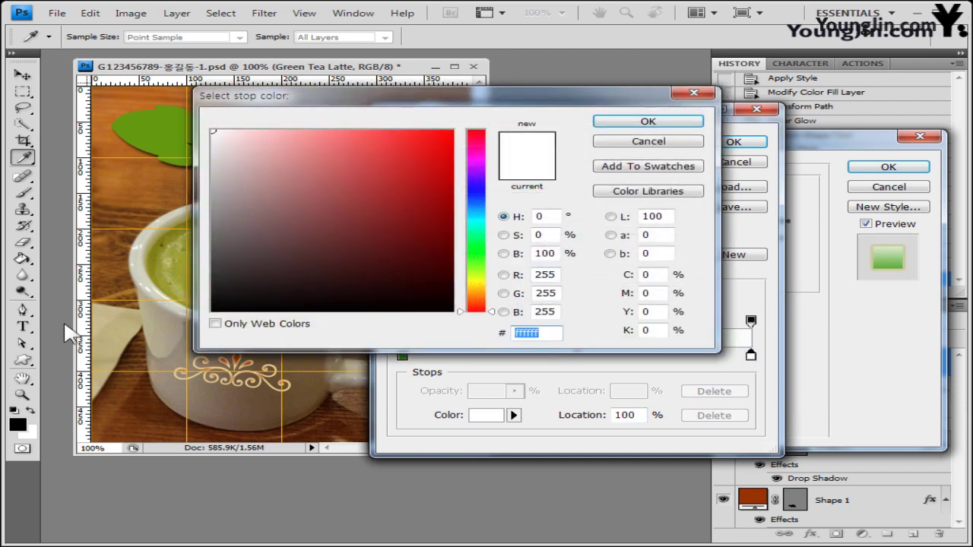
{"action": "type", "text": "003300"}
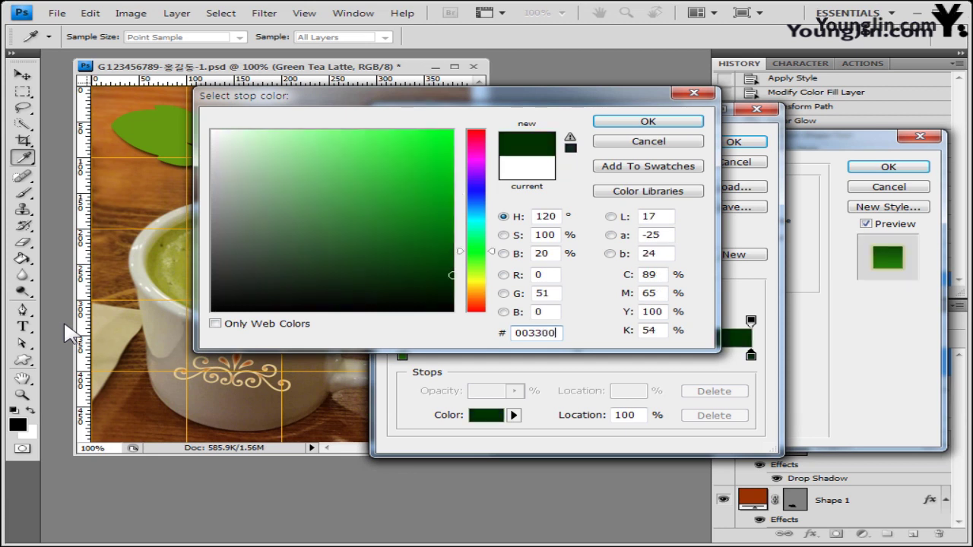
{"action": "left_click", "coordinate": [648, 122]}
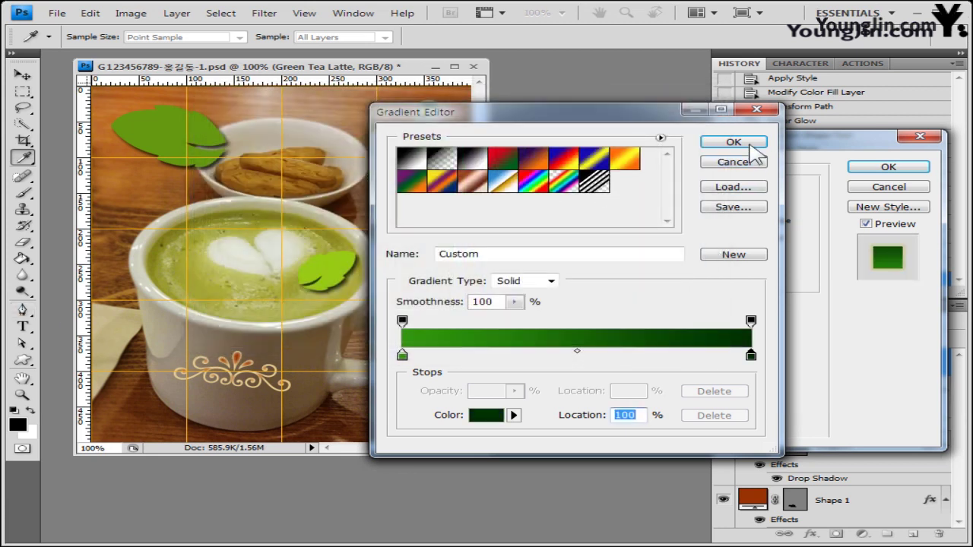
{"action": "left_click", "coordinate": [751, 144]}
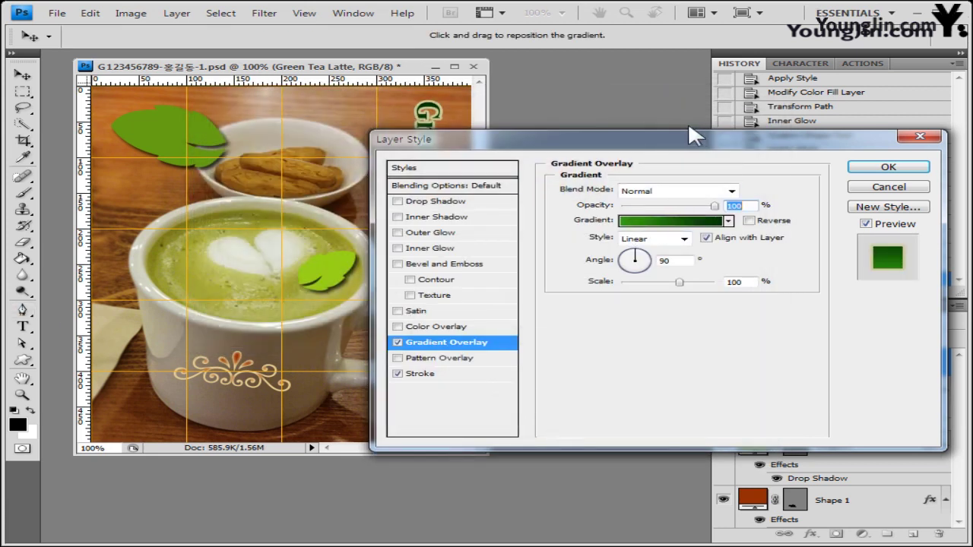
- Set the text's Gradient Overlay angle to 0°, keeping the lettering in view beside the layer style settings
{"action": "left_click_drag", "start_coordinate": [688, 137], "coordinate": [665, 187]}
{"action": "left_click_drag", "start_coordinate": [642, 262], "coordinate": [637, 287]}
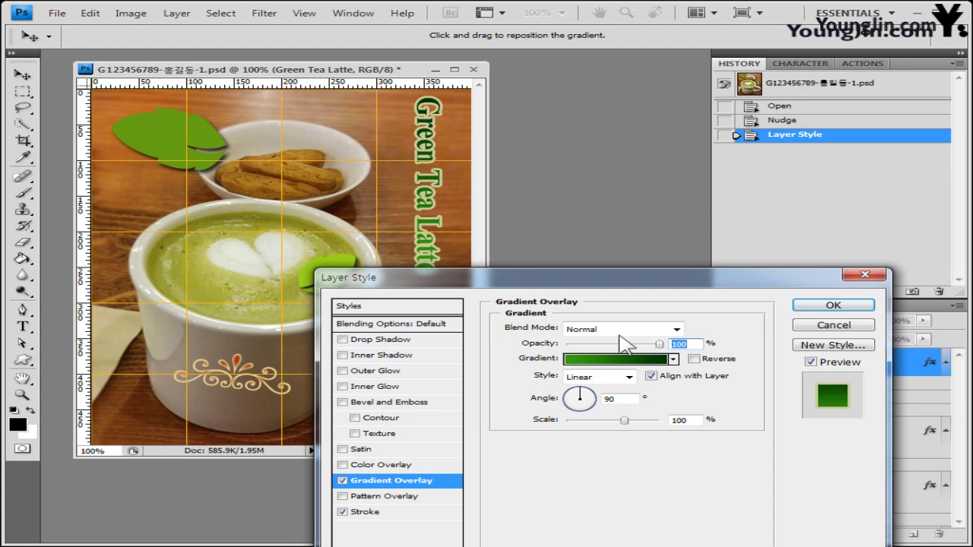
{"action": "left_click_drag", "start_coordinate": [655, 281], "coordinate": [669, 245]}
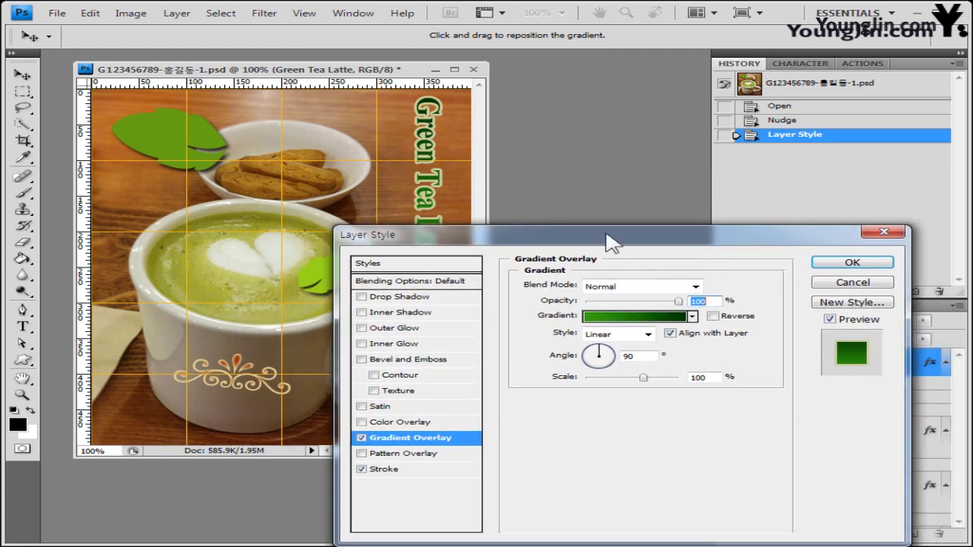
{"action": "left_click_drag", "start_coordinate": [605, 235], "coordinate": [502, 270]}
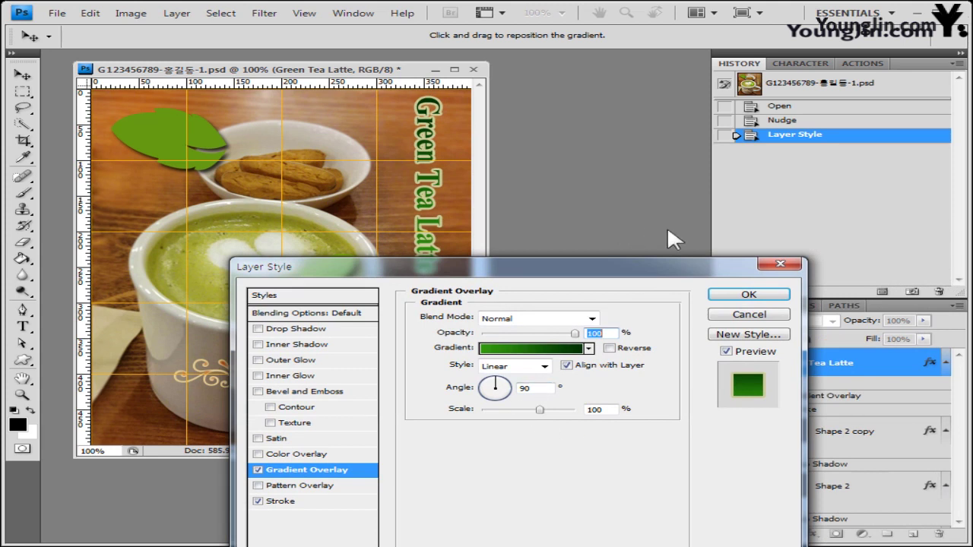
{"action": "key", "text": "Tab"}
{"action": "type", "text": "0"}
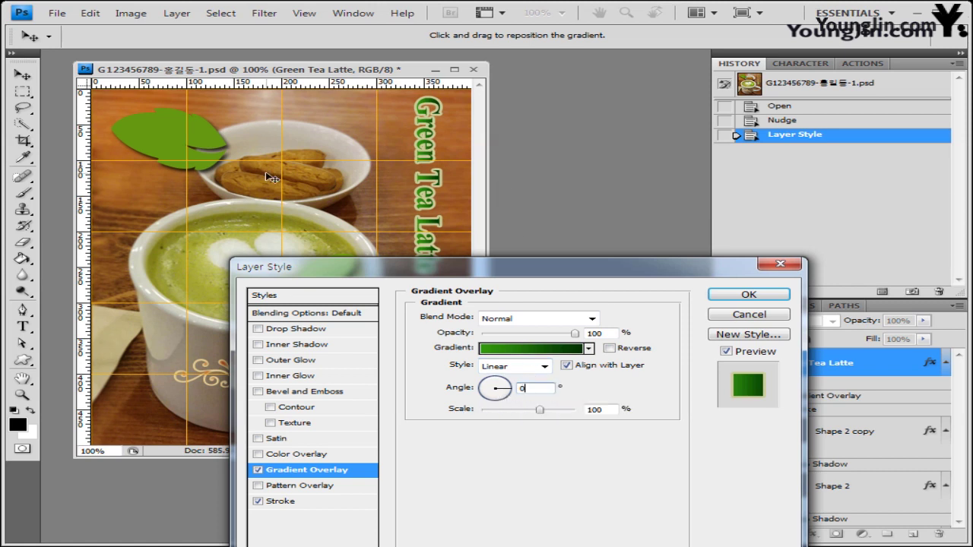
{"action": "left_click_drag", "start_coordinate": [616, 268], "coordinate": [575, 268]}
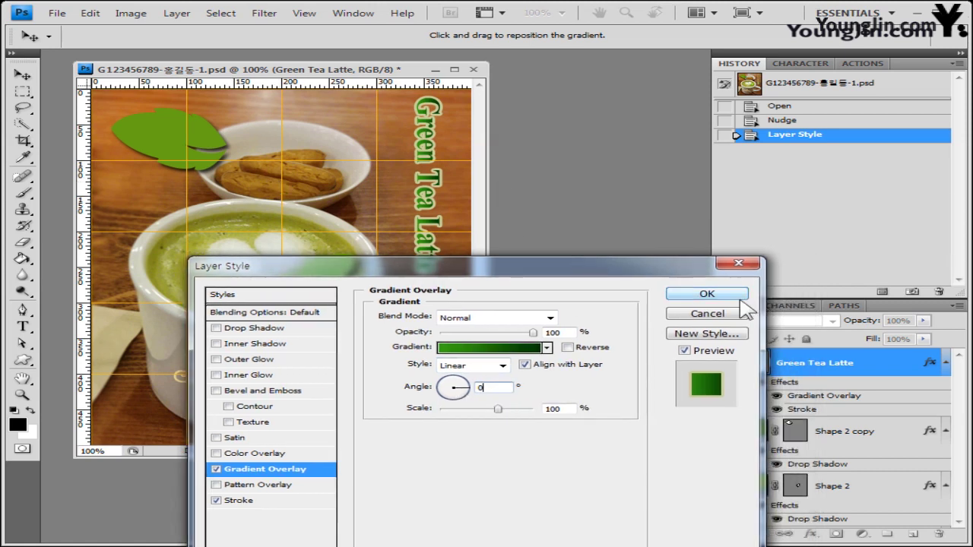
- Accept the text's layer style and save the document as a PSD with 임시 appended to its file name, keeping Maximize compatibility
{"action": "left_click", "coordinate": [707, 294]}
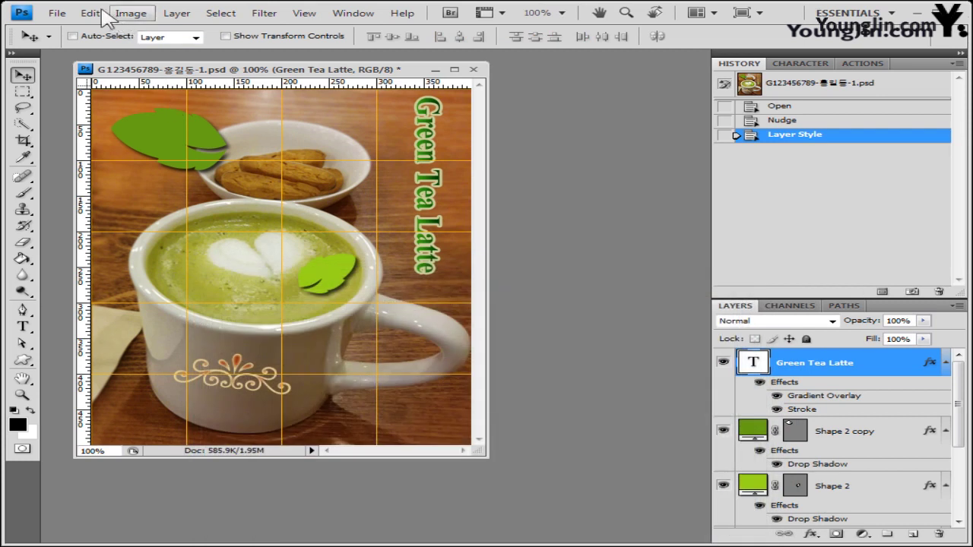
{"action": "left_click", "coordinate": [61, 15]}
{"action": "left_click", "coordinate": [120, 204]}
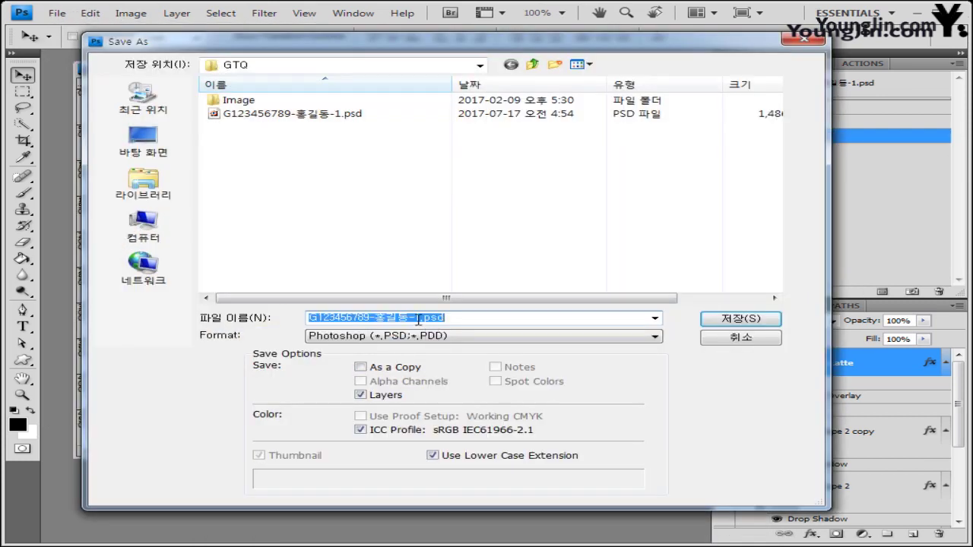
{"action": "left_click", "coordinate": [418, 319]}
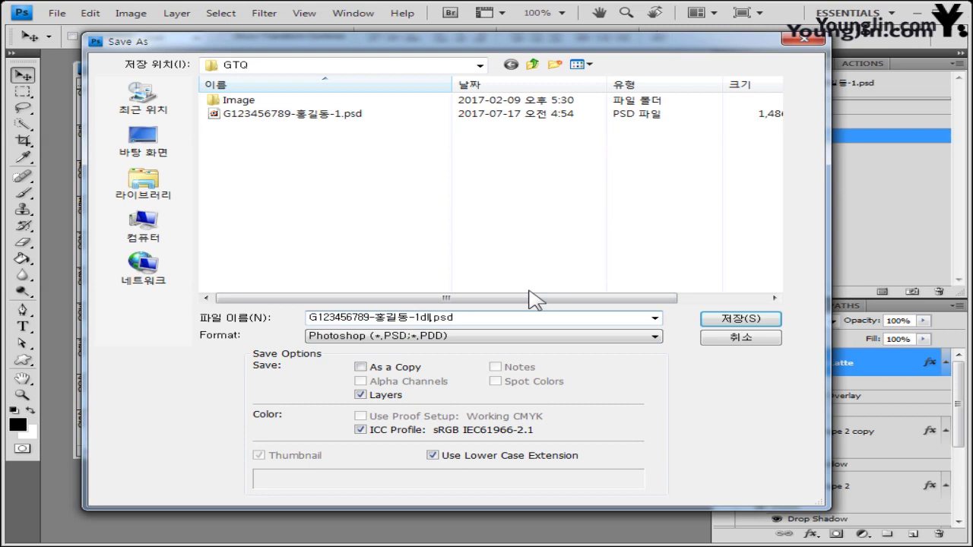
{"action": "type", "text": "임시"}
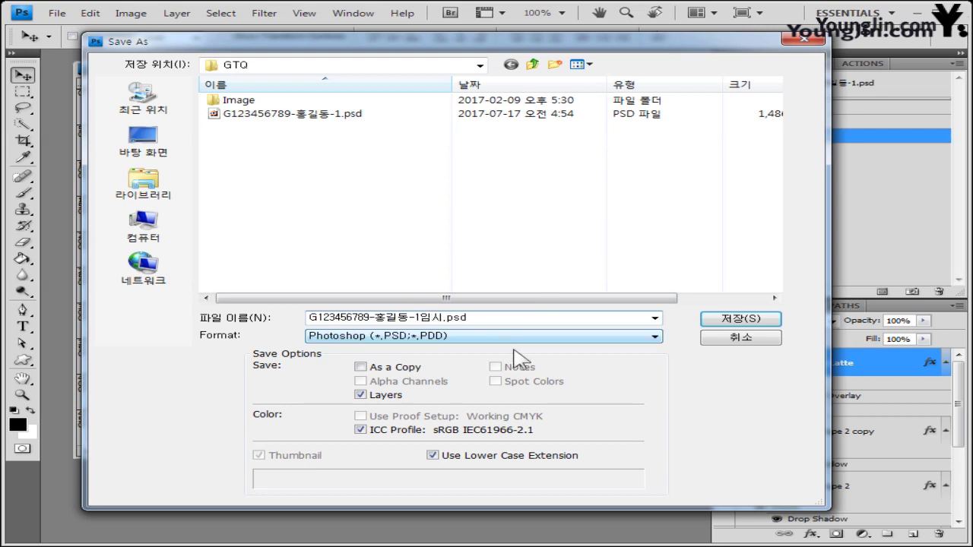
{"action": "left_click", "coordinate": [725, 320]}
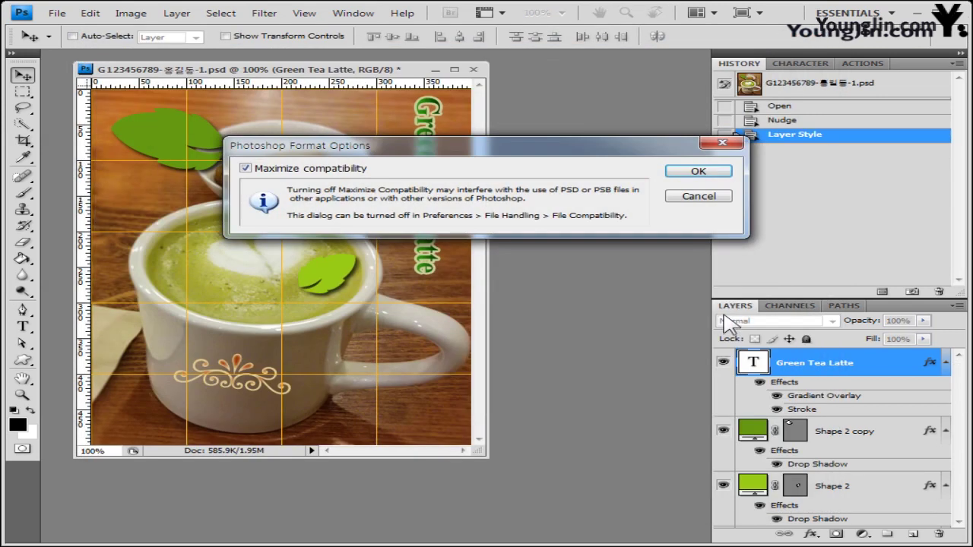
{"action": "left_click", "coordinate": [693, 171]}
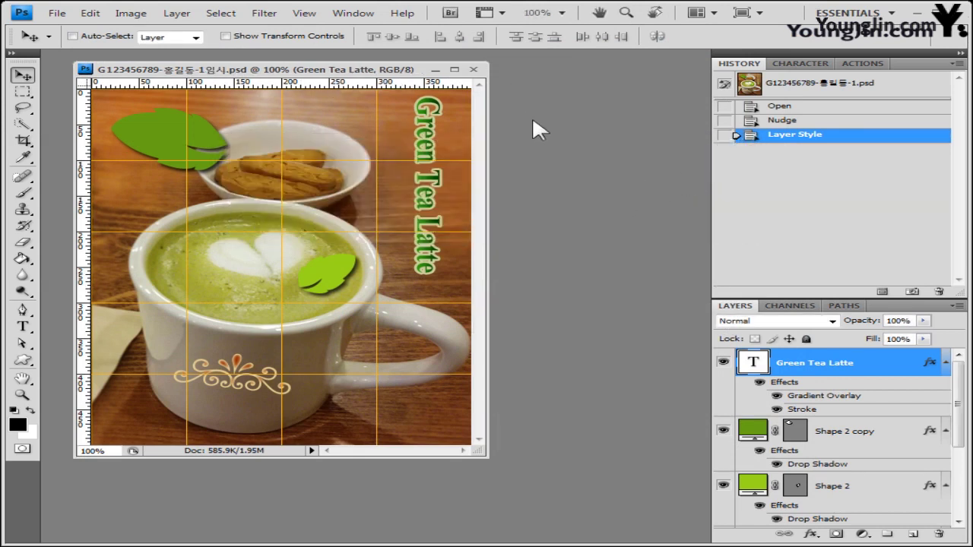
- Hide the grid overlay so the finished composition can be viewed without lines
{"action": "left_click", "coordinate": [319, 15]}
{"action": "mouse_move", "coordinate": [320, 225]}
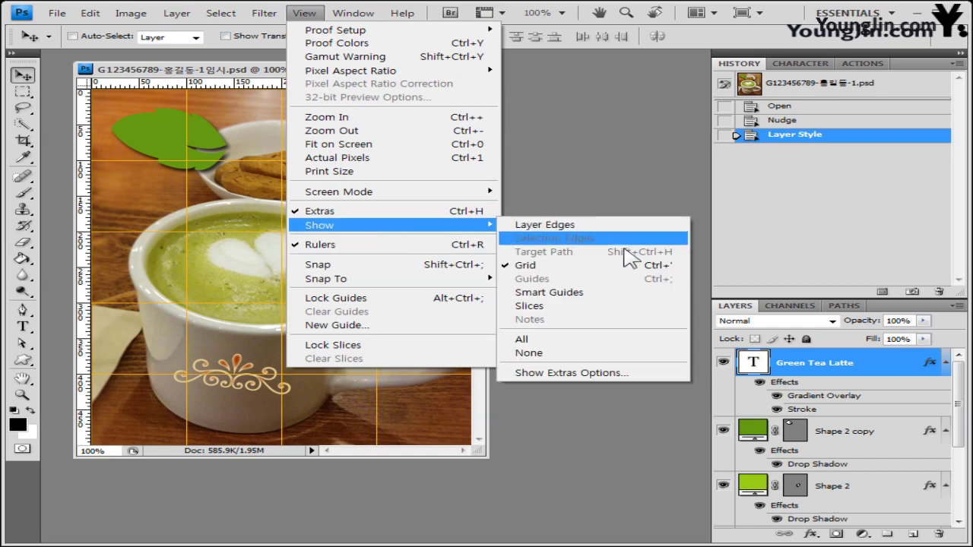
{"action": "left_click", "coordinate": [617, 266]}
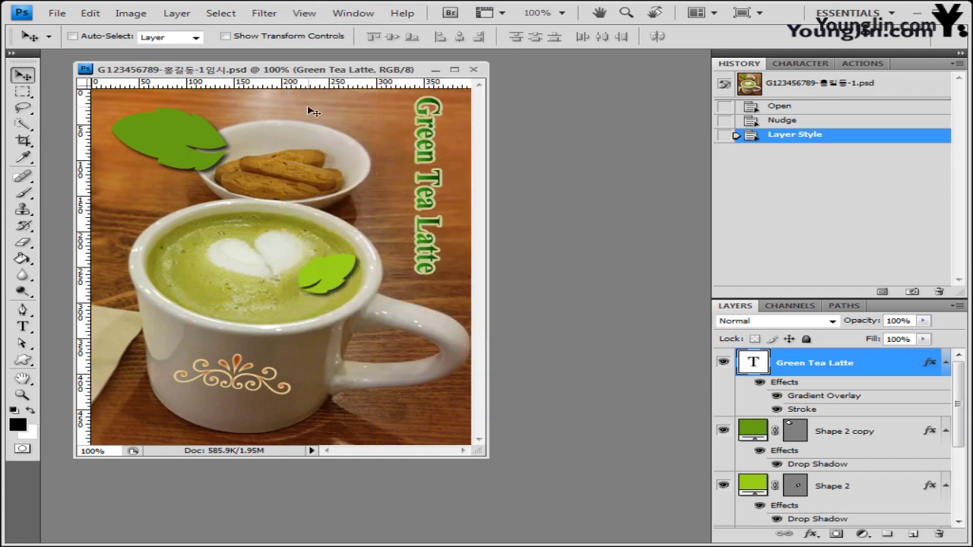
{"action": "left_click_drag", "start_coordinate": [307, 74], "coordinate": [313, 71]}
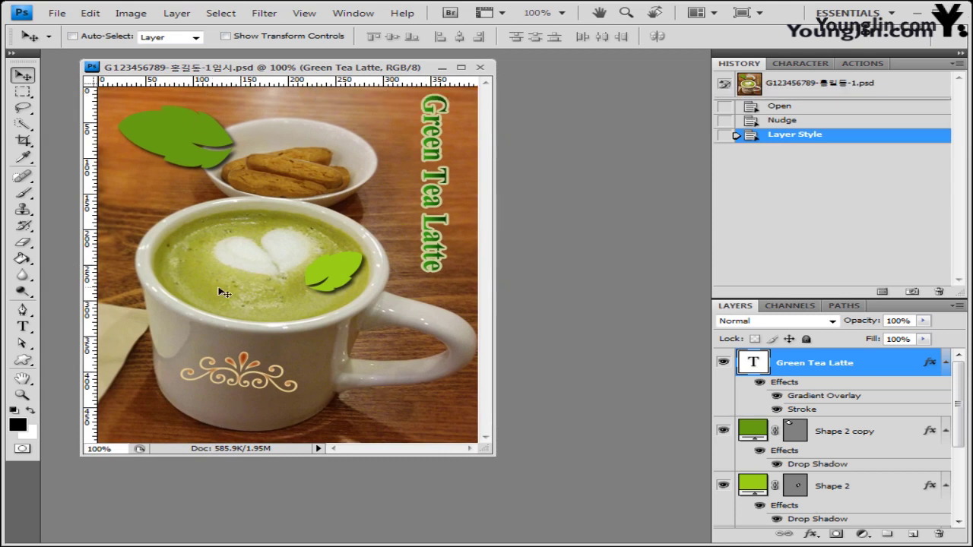
- Save a JPEG copy in the GTQ folder at Maximum quality, Baseline ("Standard"), with 임시 removed from the file name
{"action": "left_click", "coordinate": [57, 13]}
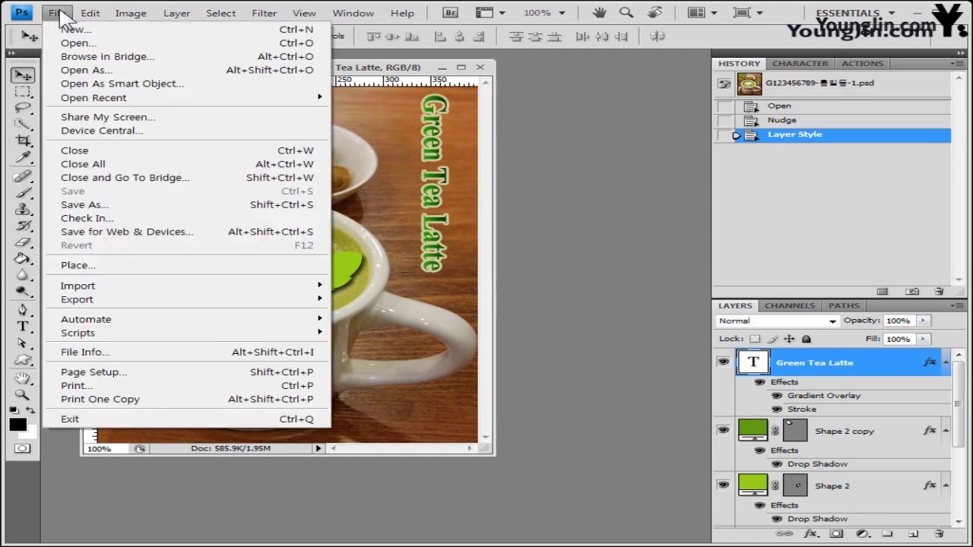
{"action": "left_click", "coordinate": [130, 204]}
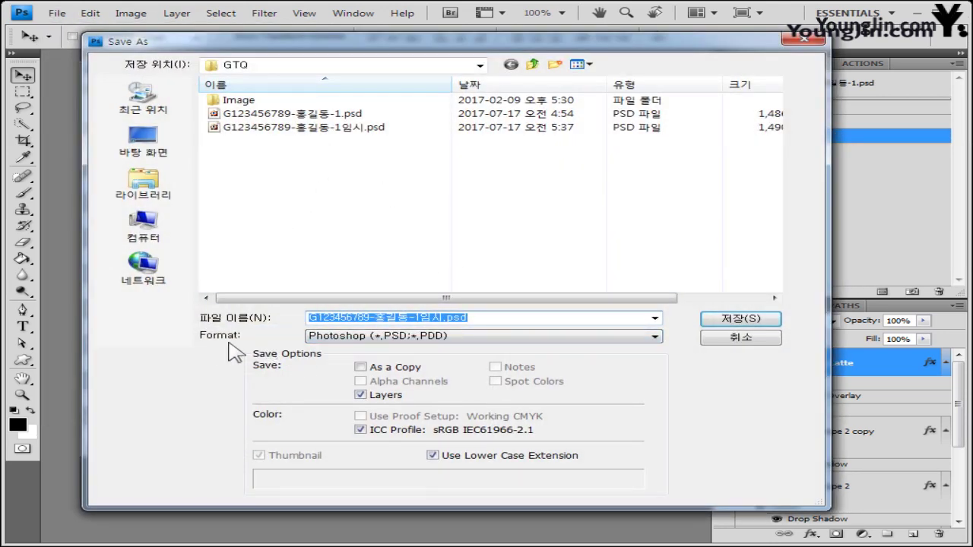
{"action": "left_click", "coordinate": [397, 336]}
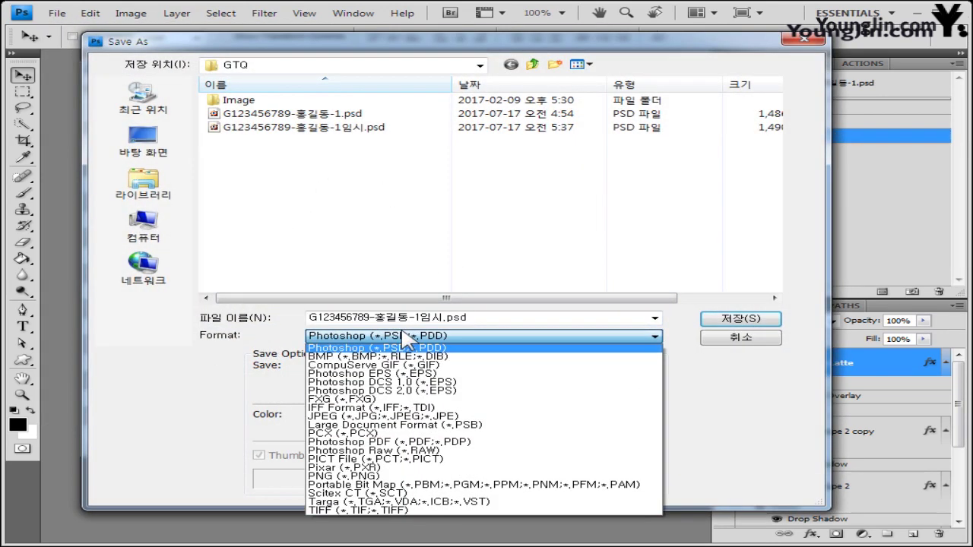
{"action": "left_click", "coordinate": [428, 417]}
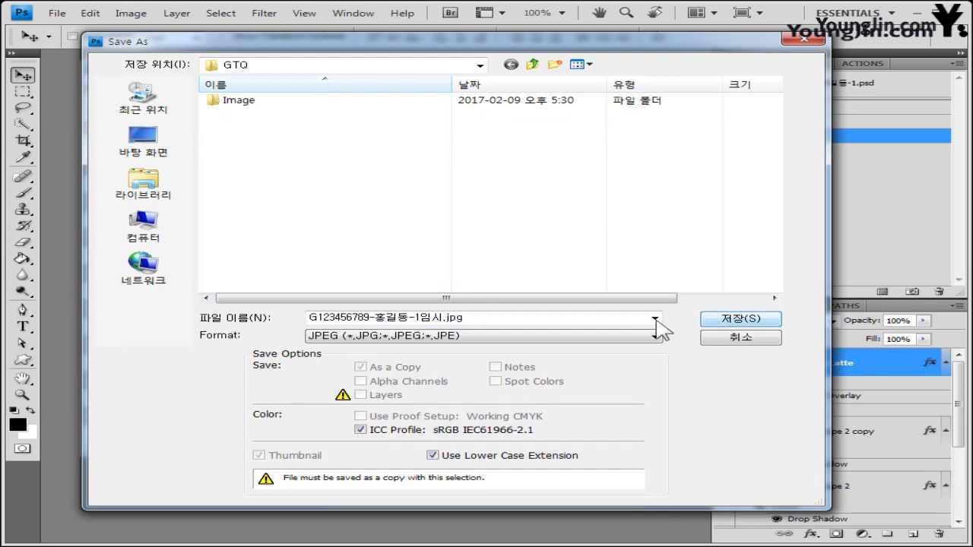
{"action": "double_click", "coordinate": [439, 318]}
{"action": "left_click_drag", "start_coordinate": [444, 318], "coordinate": [433, 318]}
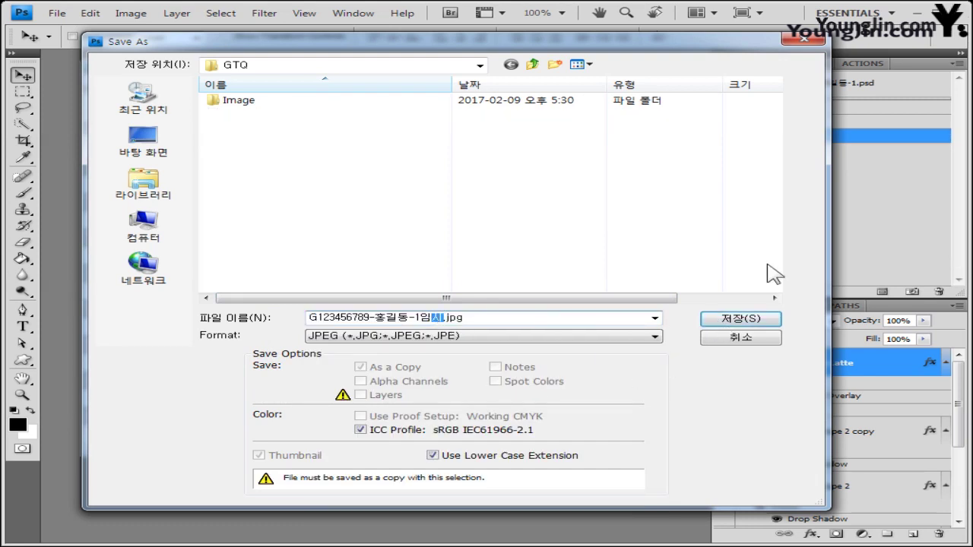
{"action": "left_click", "coordinate": [751, 323]}
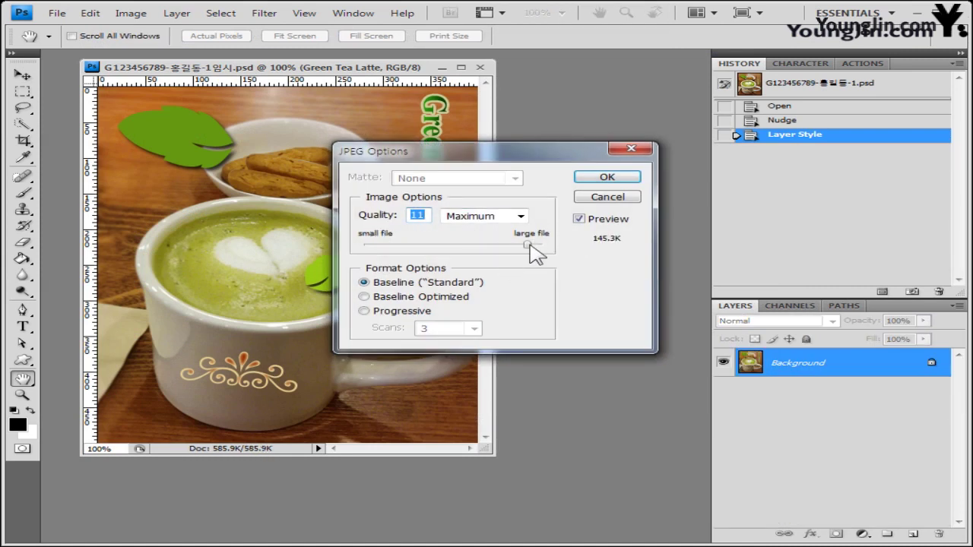
{"action": "mouse_move", "coordinate": [527, 245]}
{"action": "left_mouse_down"}
{"action": "mouse_move", "coordinate": [568, 257]}
{"action": "mouse_move", "coordinate": [514, 246]}
{"action": "mouse_move", "coordinate": [551, 245]}
{"action": "mouse_move", "coordinate": [530, 247]}
{"action": "left_mouse_up"}
{"action": "left_click", "coordinate": [619, 179]}
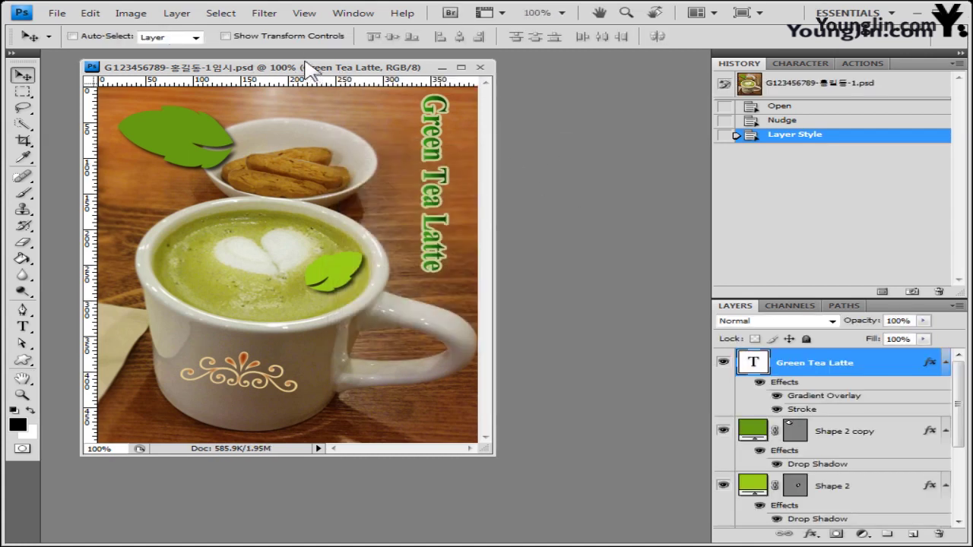
- Resize the image to 40 × 50 pixels with Constrain Proportions kept on
{"action": "left_click", "coordinate": [133, 15]}
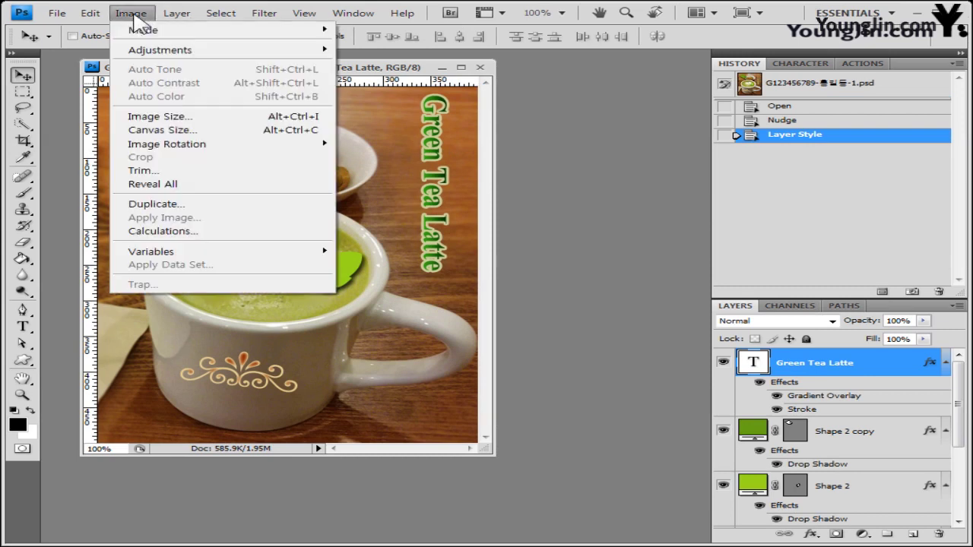
{"action": "left_click", "coordinate": [190, 125]}
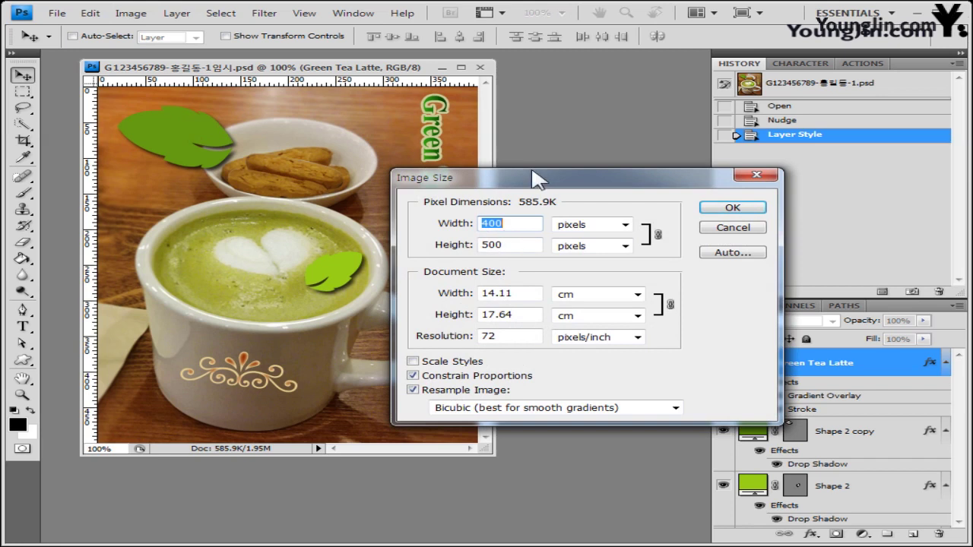
{"action": "type", "text": "40"}
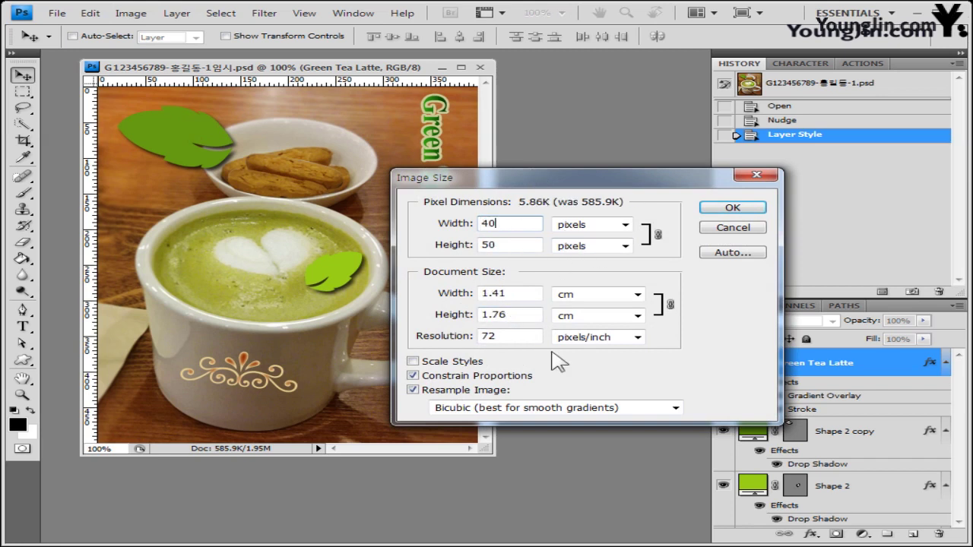
{"action": "left_click", "coordinate": [413, 376]}
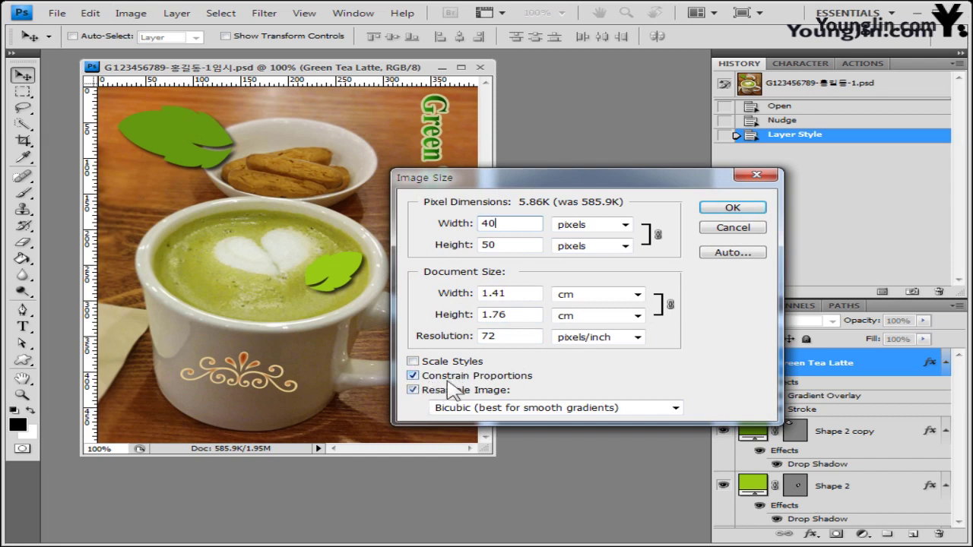
{"action": "left_click", "coordinate": [754, 214]}
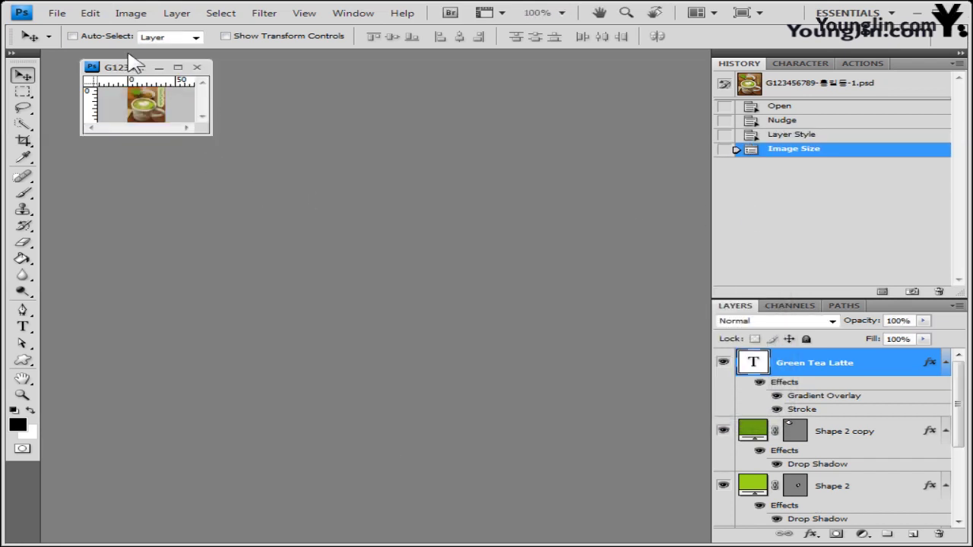
- Save the reduced image over the original PSD ending in -1, without 임시 in the name, and close the document
{"action": "left_click", "coordinate": [57, 13]}
{"action": "left_click", "coordinate": [142, 207]}
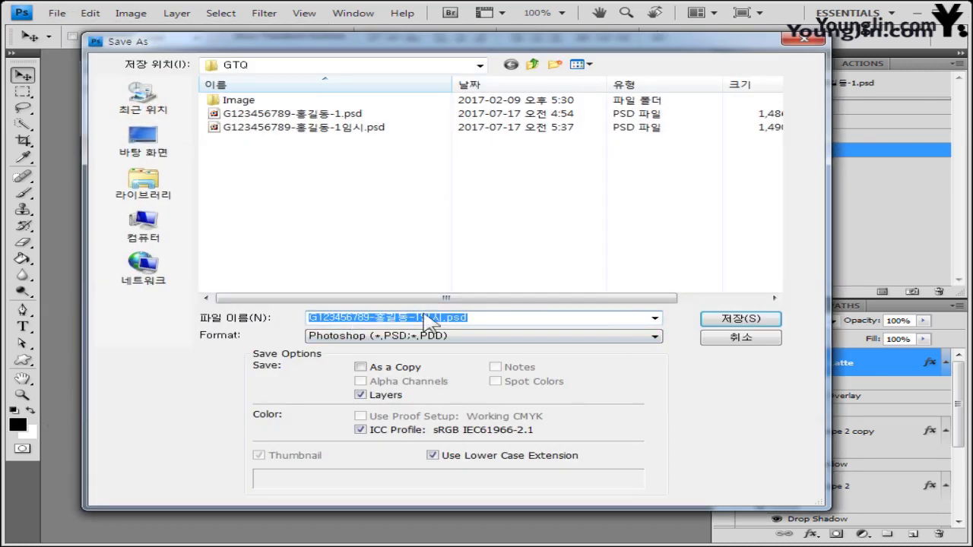
{"action": "left_click", "coordinate": [479, 318]}
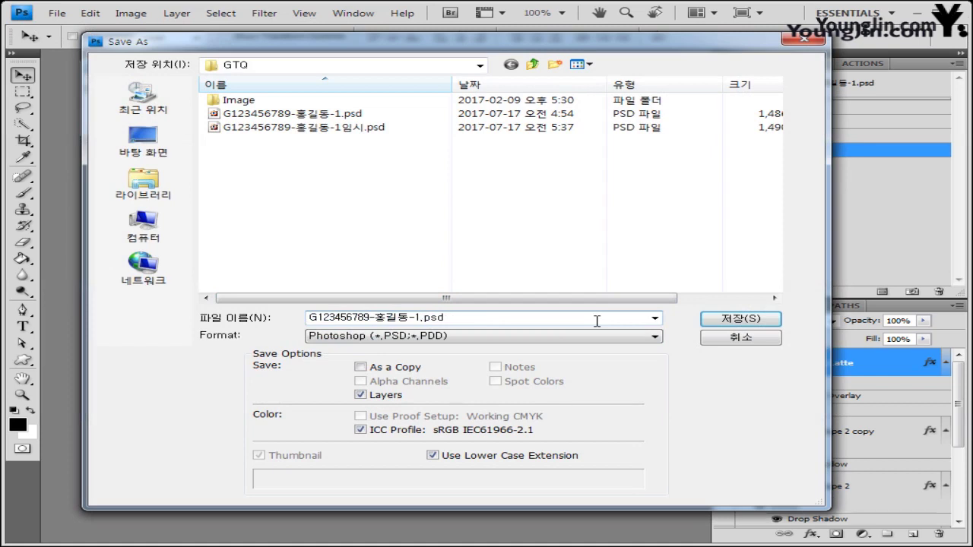
{"action": "left_click", "coordinate": [739, 319]}
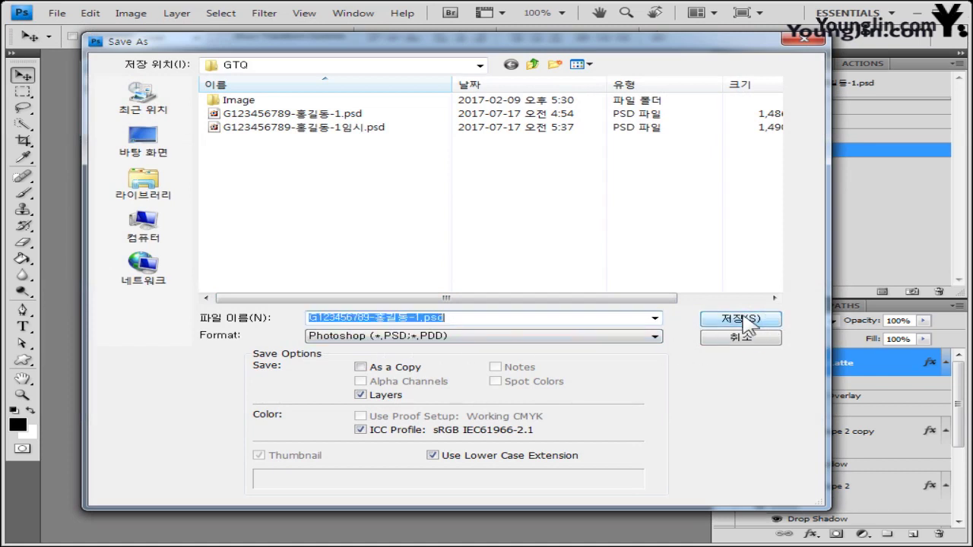
{"action": "left_click", "coordinate": [427, 221]}
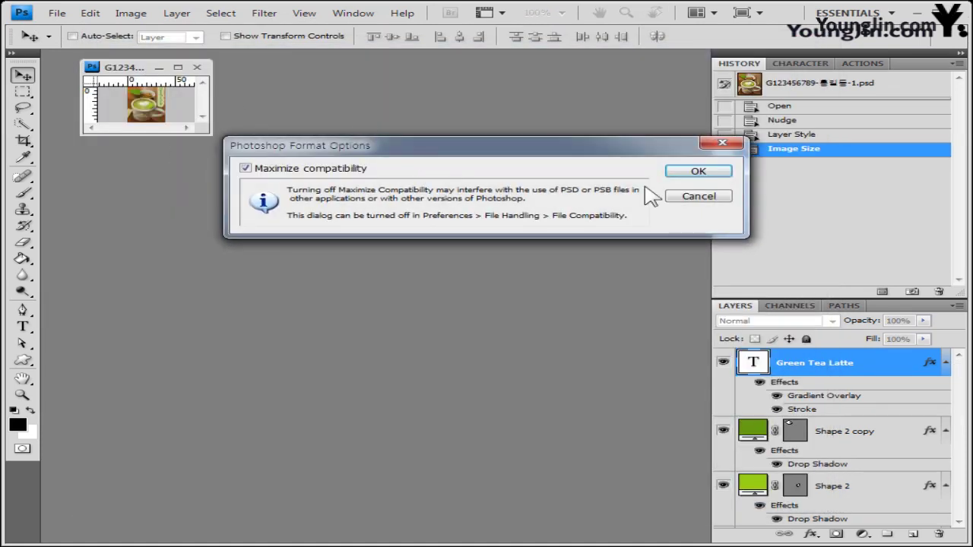
{"action": "left_click", "coordinate": [696, 171]}
{"action": "left_click", "coordinate": [196, 67]}
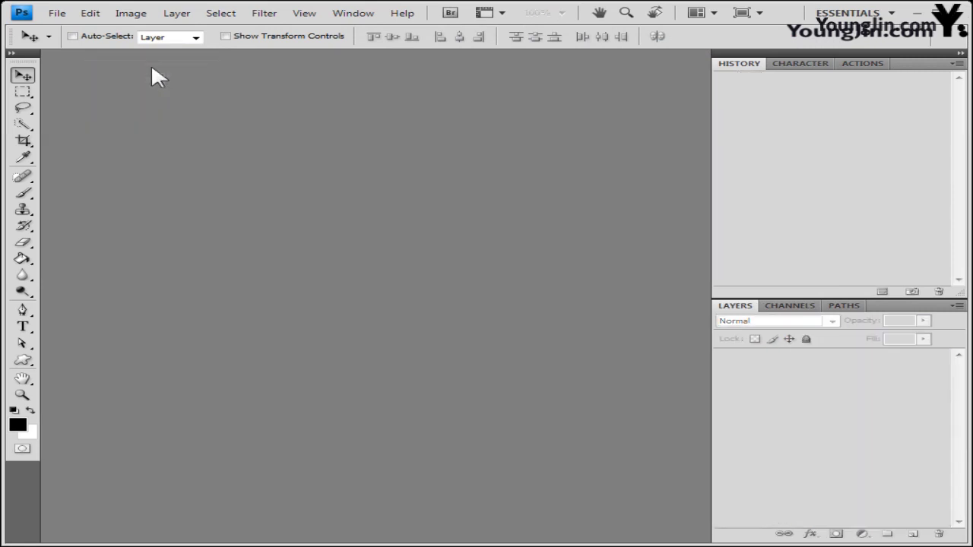
- Check the previews and file sizes of the saved JPG, reduced PSD and 임시 PSD in the GTQ folder without opening any
{"action": "double_click", "coordinate": [165, 126]}
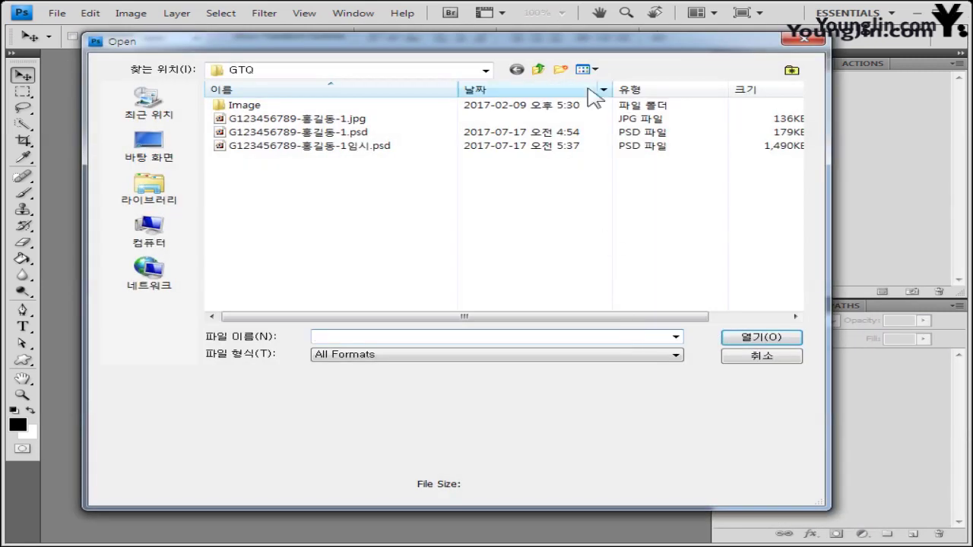
{"action": "left_click", "coordinate": [787, 120]}
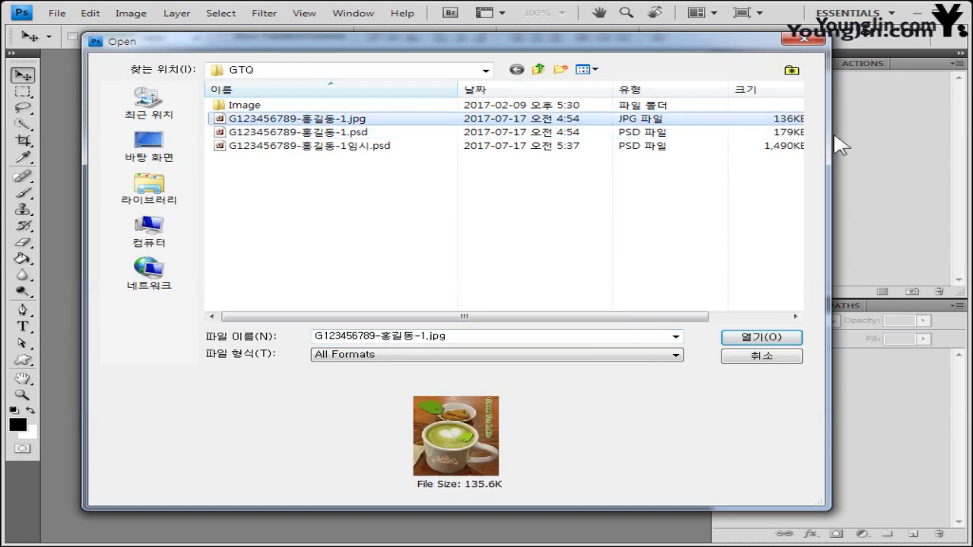
{"action": "left_click", "coordinate": [787, 133]}
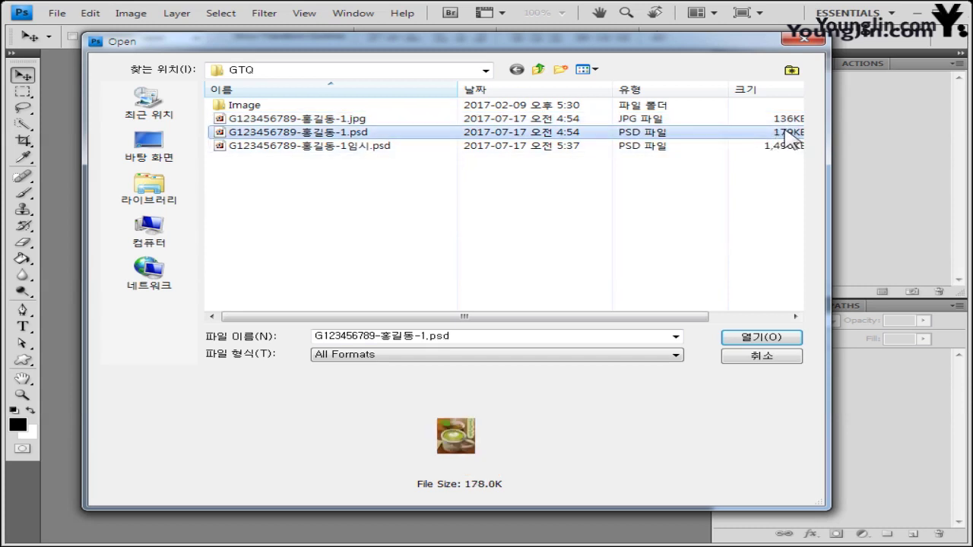
{"action": "left_click", "coordinate": [363, 123], "text": "ctrl"}
{"action": "left_click", "coordinate": [395, 148]}
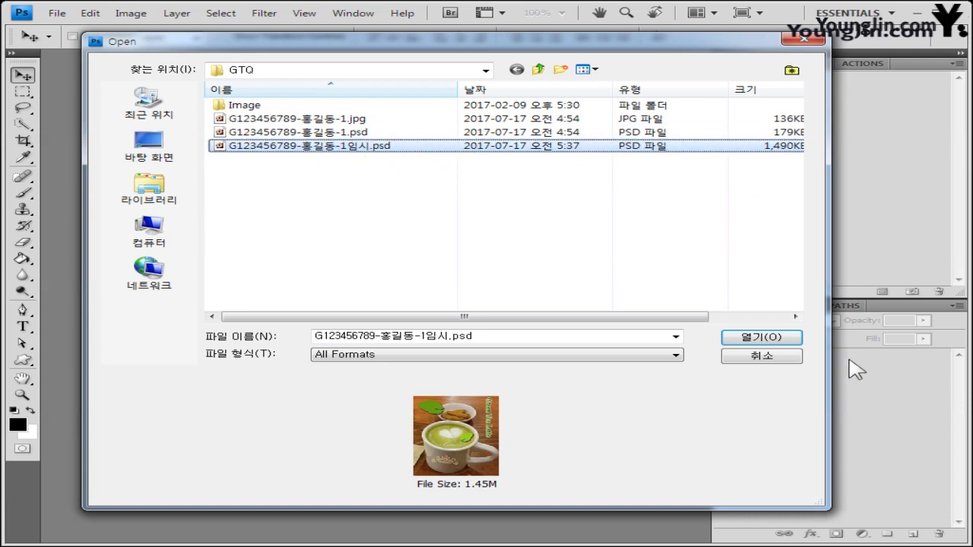
{"action": "left_click", "coordinate": [766, 357]}
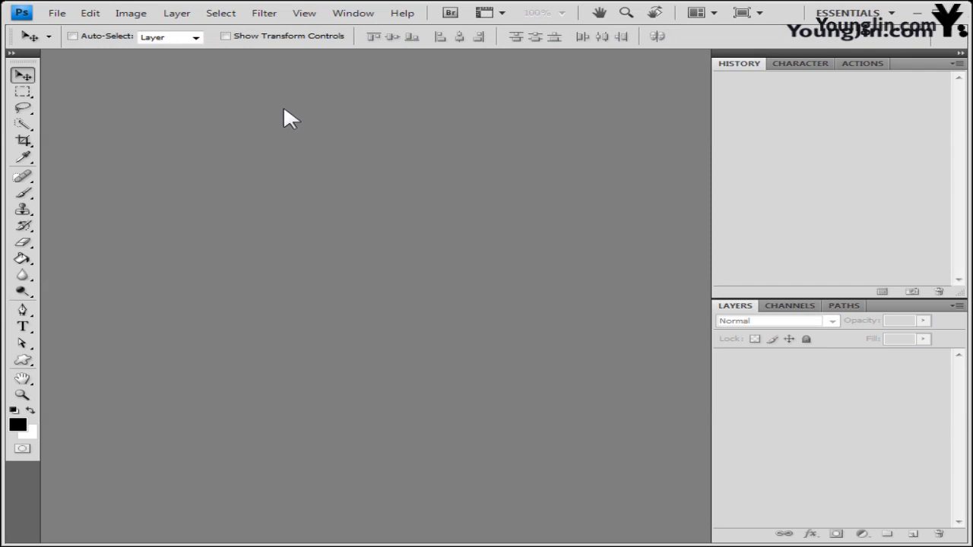
- Create a new 400 × 500 pixel document at 72 pixels/inch, RGB Color, 8 bit, with a white background
{"action": "left_click", "coordinate": [55, 14]}
{"action": "key", "text": "Escape"}
{"action": "key", "text": "ctrl+n"}
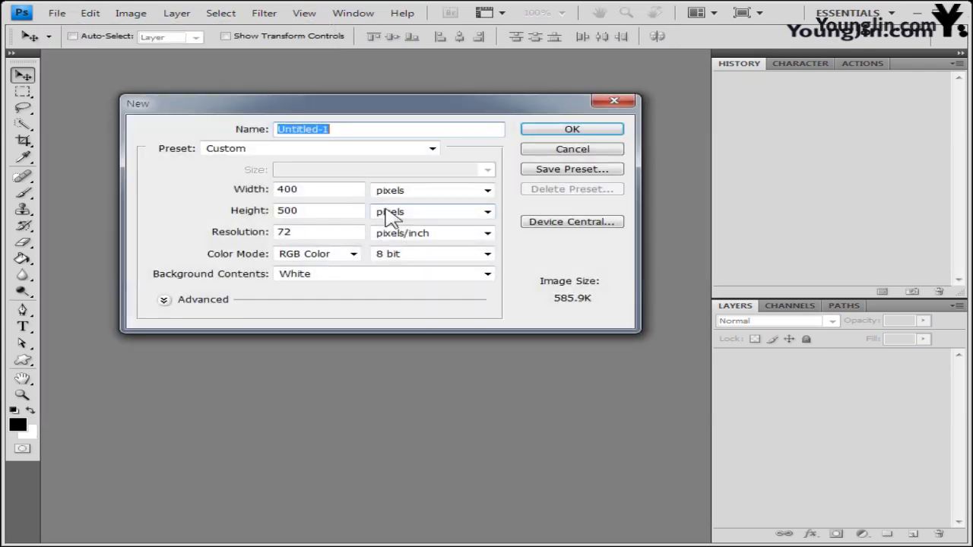
{"action": "left_click", "coordinate": [322, 191]}
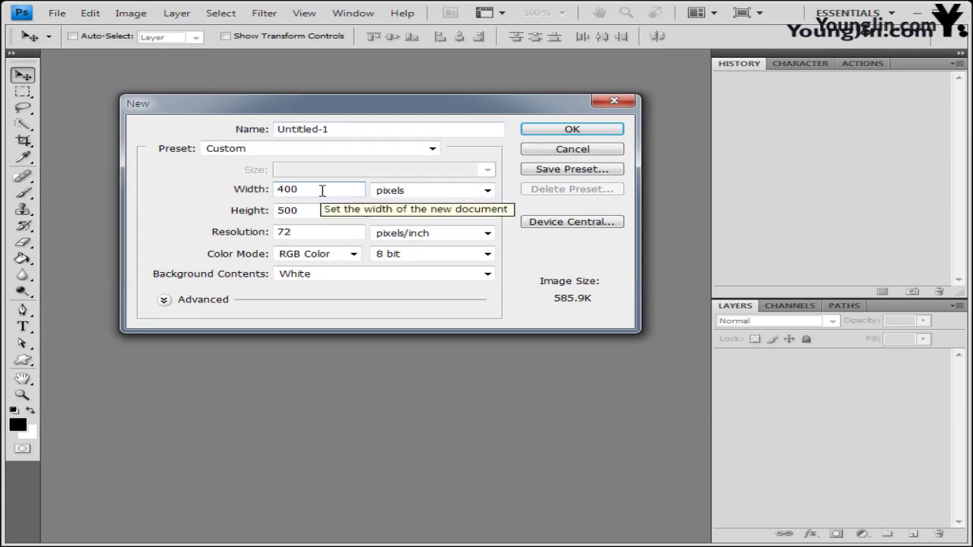
{"action": "double_click", "coordinate": [321, 191]}
{"action": "key", "text": "Tab"}
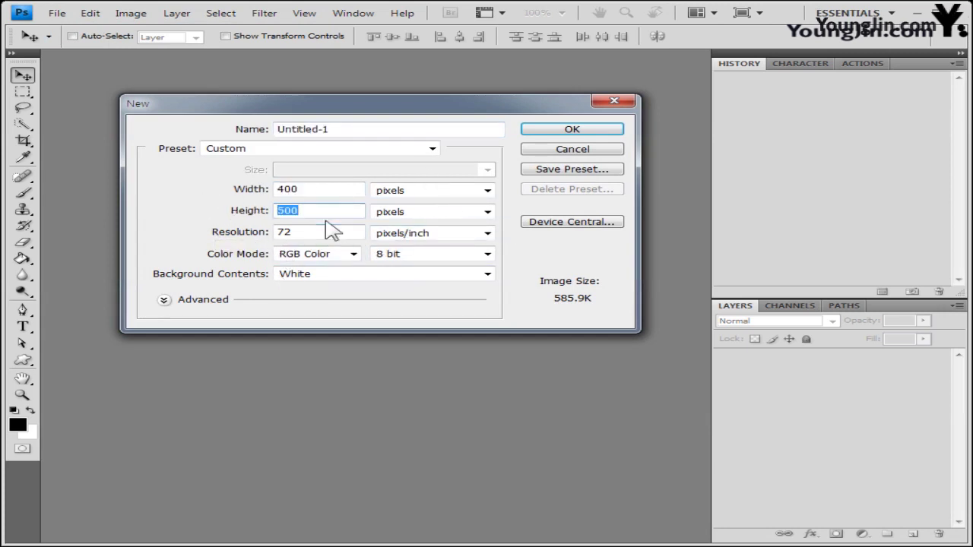
{"action": "left_click", "coordinate": [608, 139]}
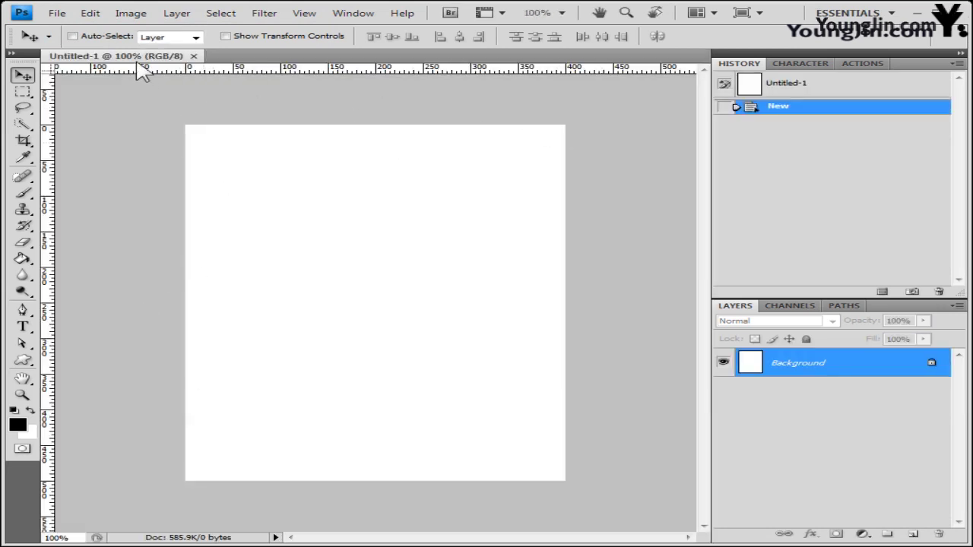
- Show the grid over the blank 400 × 500 pixel document
{"action": "left_click", "coordinate": [308, 15]}
{"action": "mouse_move", "coordinate": [355, 287]}
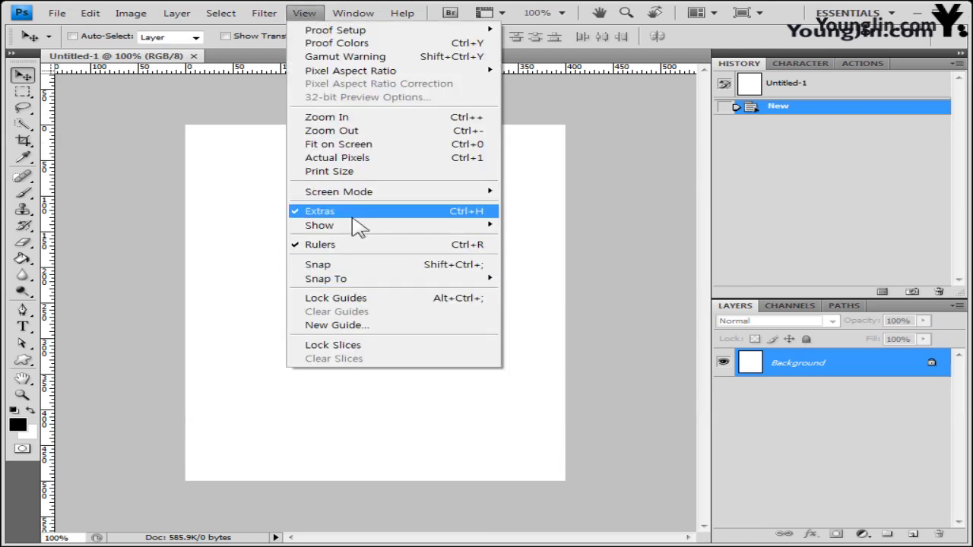
{"action": "mouse_move", "coordinate": [487, 225]}
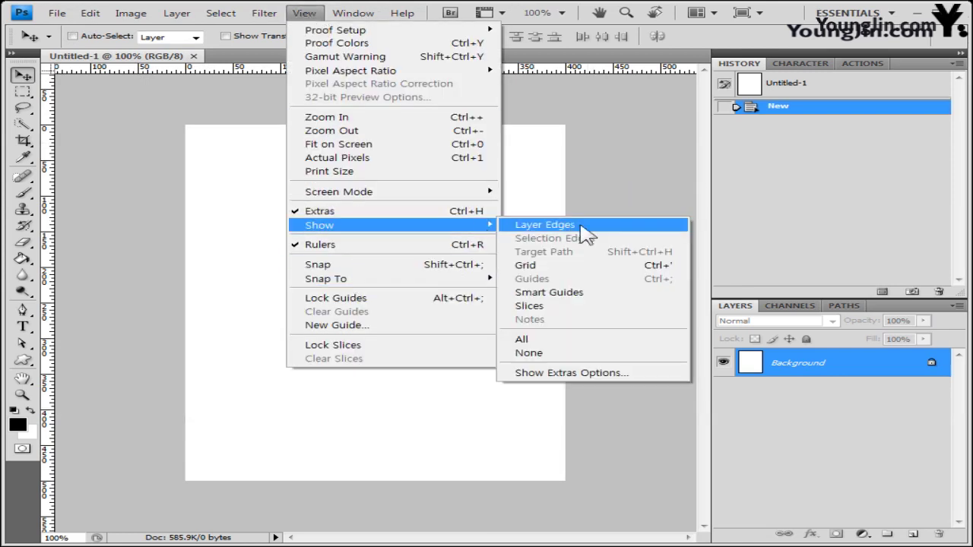
{"action": "left_click", "coordinate": [586, 272]}
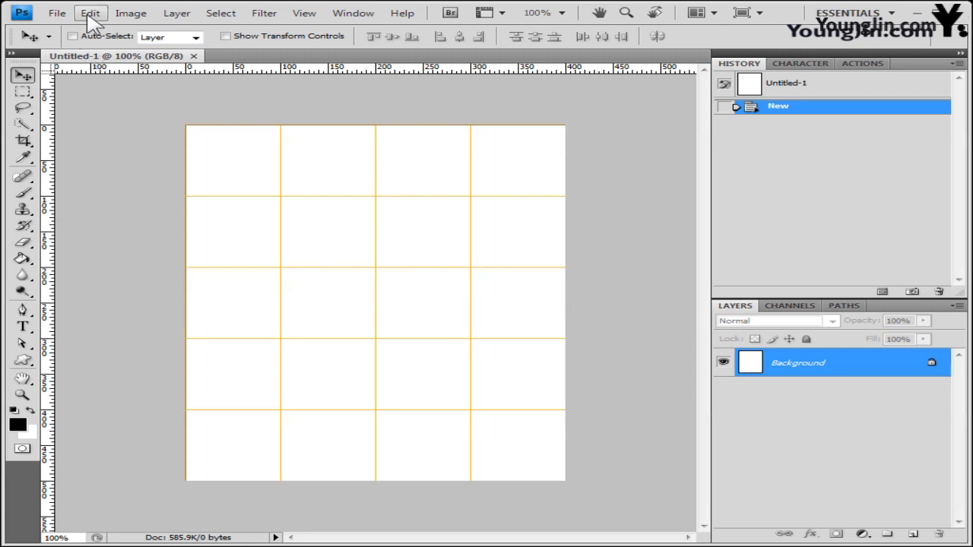
- Save the new document as a PSD in the GTQ folder, reusing the existing exam file name with the ending changed to -2
{"action": "left_click", "coordinate": [58, 17]}
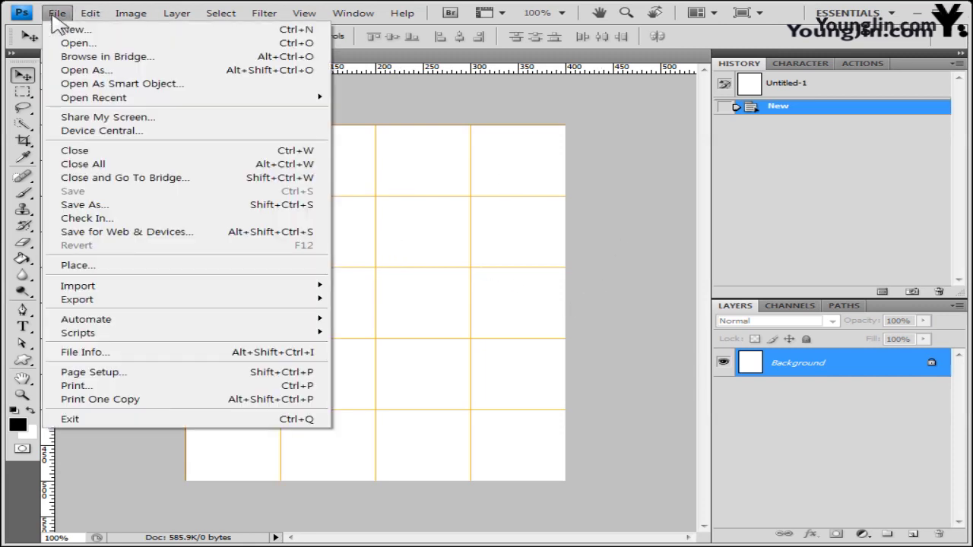
{"action": "left_click", "coordinate": [97, 209]}
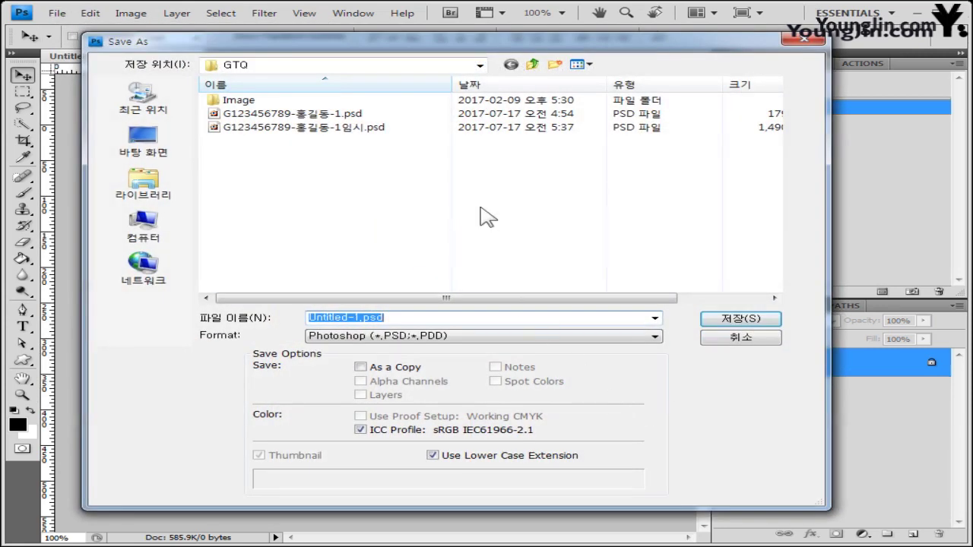
{"action": "left_click", "coordinate": [346, 114]}
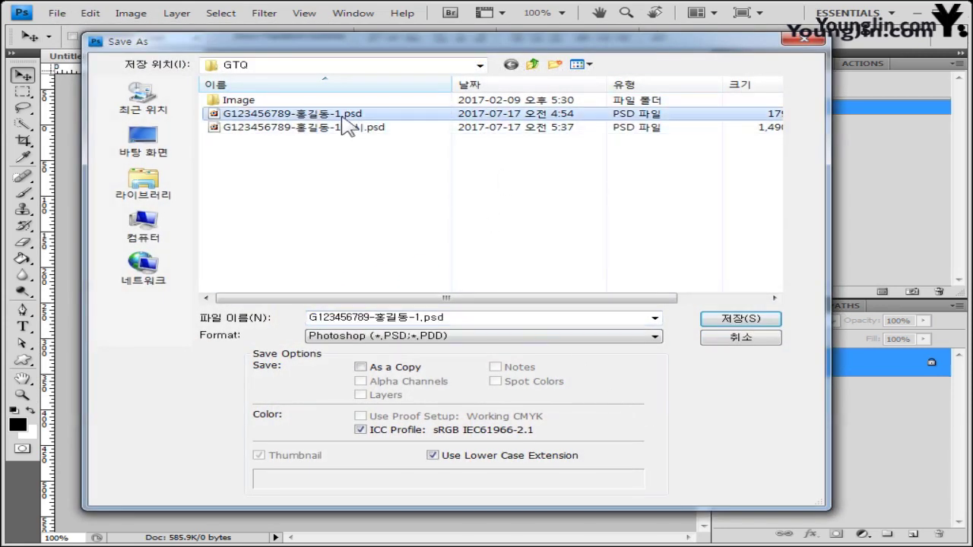
{"action": "left_click", "coordinate": [420, 319]}
{"action": "left_click", "coordinate": [420, 319]}
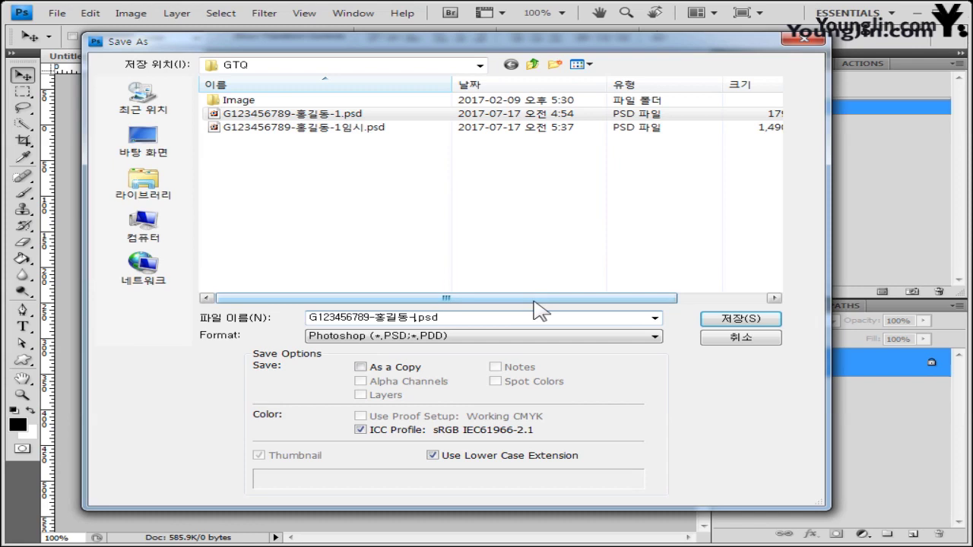
{"action": "type", "text": "2"}
{"action": "left_click", "coordinate": [735, 320]}
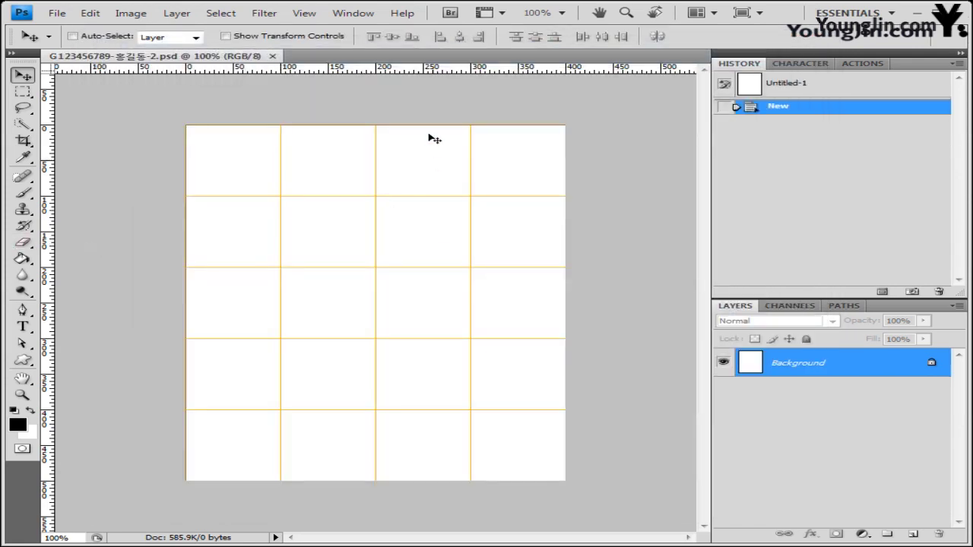
- Float the new document in its own window and open 2급-2.jpg from the GTQ Image folder as a separate document
{"action": "left_click_drag", "start_coordinate": [225, 54], "coordinate": [246, 110]}
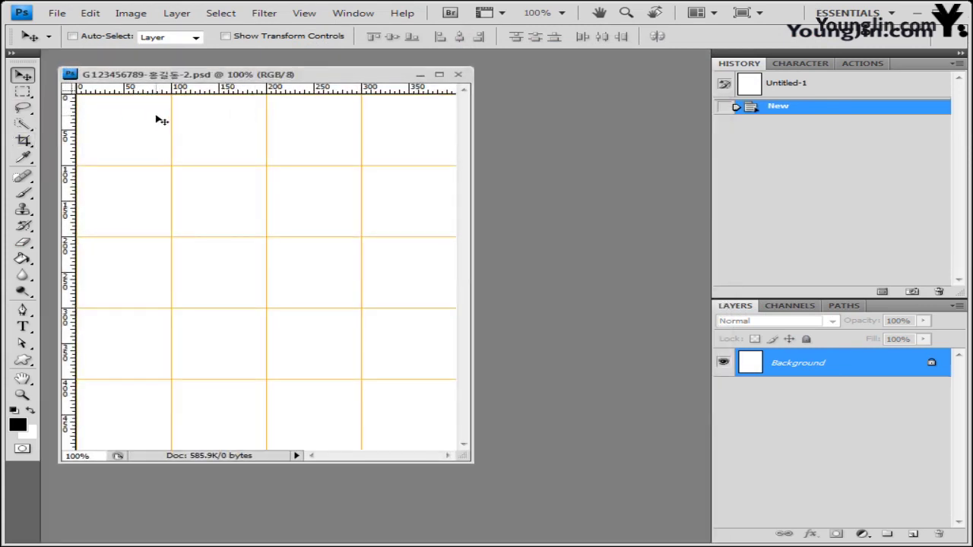
{"action": "key", "text": "alt+Tab"}
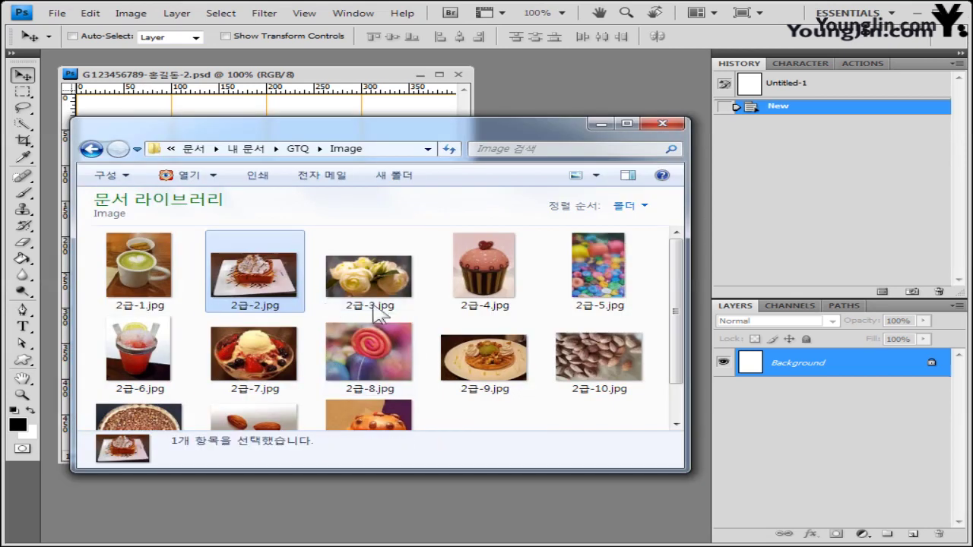
{"action": "left_click_drag", "start_coordinate": [248, 308], "coordinate": [571, 97]}
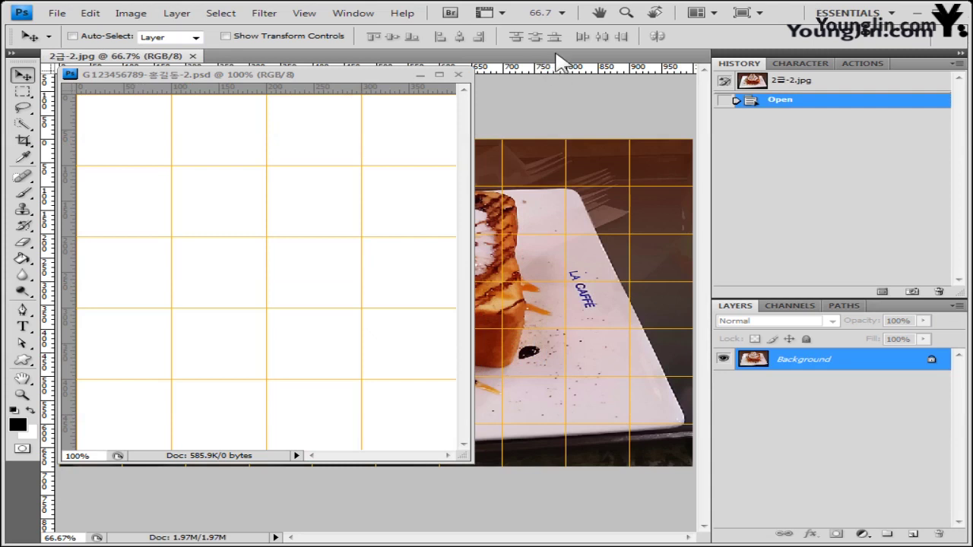
- Copy the entire 2급-2.jpg photo into the PSD ending in -2 as a new layer, and close the source photo
{"action": "key", "text": "ctrl+a"}
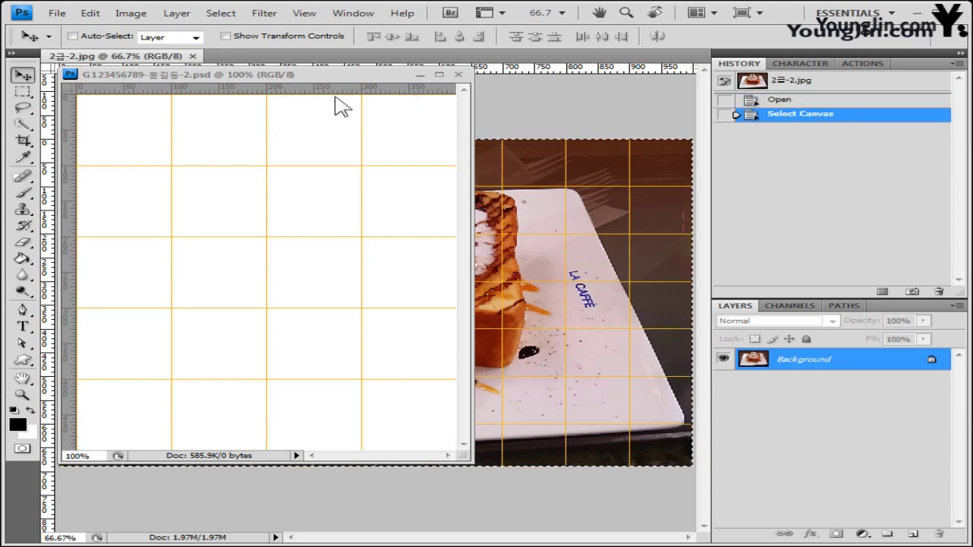
{"action": "left_click", "coordinate": [321, 79]}
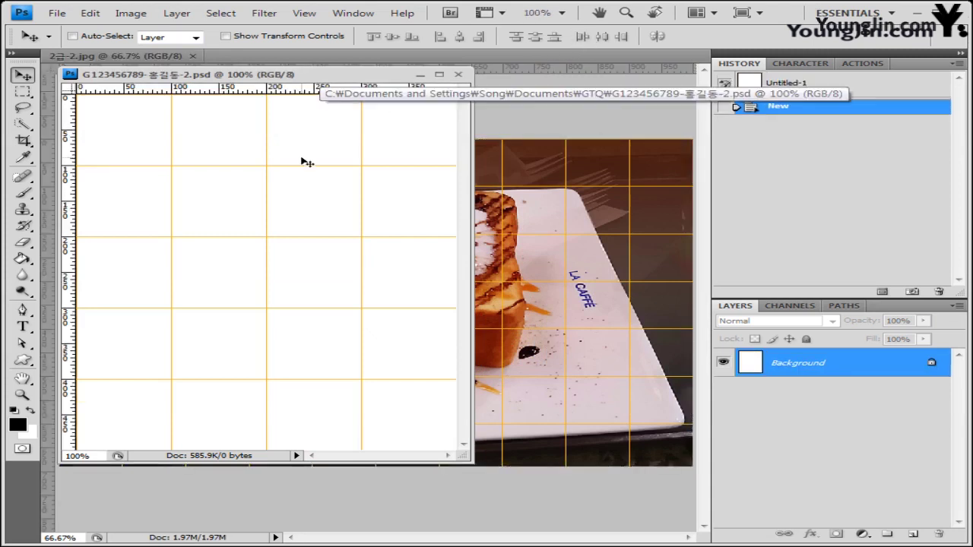
{"action": "key", "text": "ctrl+v"}
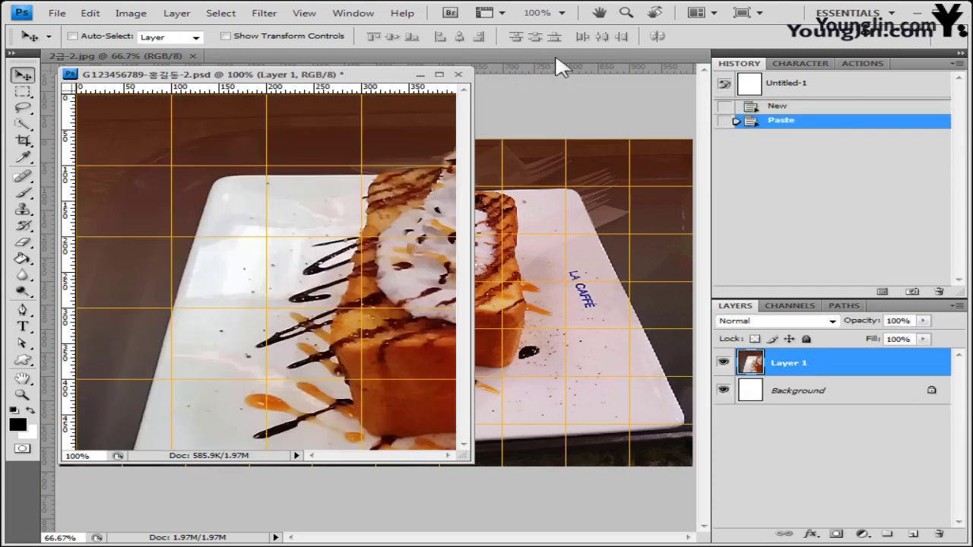
{"action": "left_click", "coordinate": [556, 57]}
{"action": "mouse_move", "coordinate": [283, 72]}
{"action": "left_mouse_down"}
{"action": "mouse_move", "coordinate": [641, 230]}
{"action": "mouse_move", "coordinate": [625, 199]}
{"action": "left_mouse_up"}
{"action": "left_click_drag", "start_coordinate": [726, 193], "coordinate": [532, 182]}
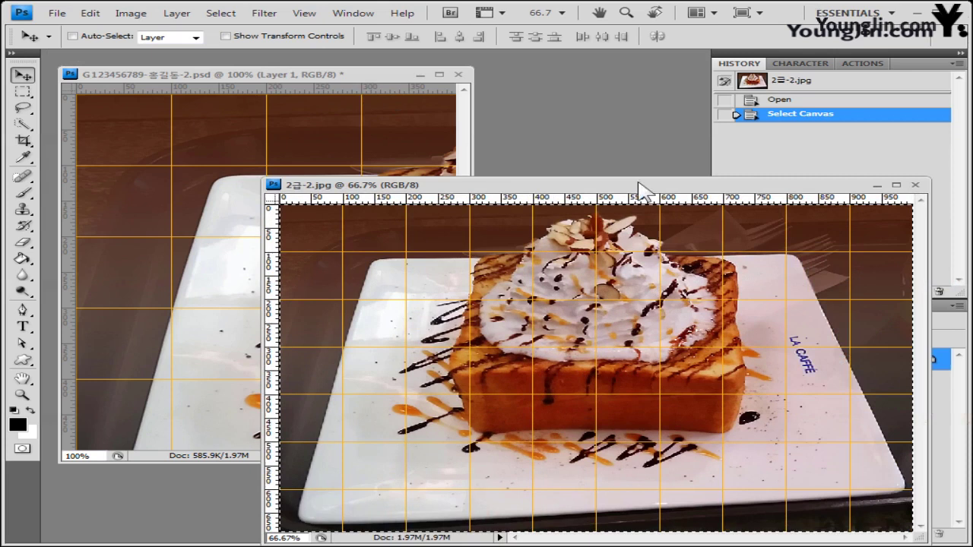
{"action": "left_click", "coordinate": [915, 185]}
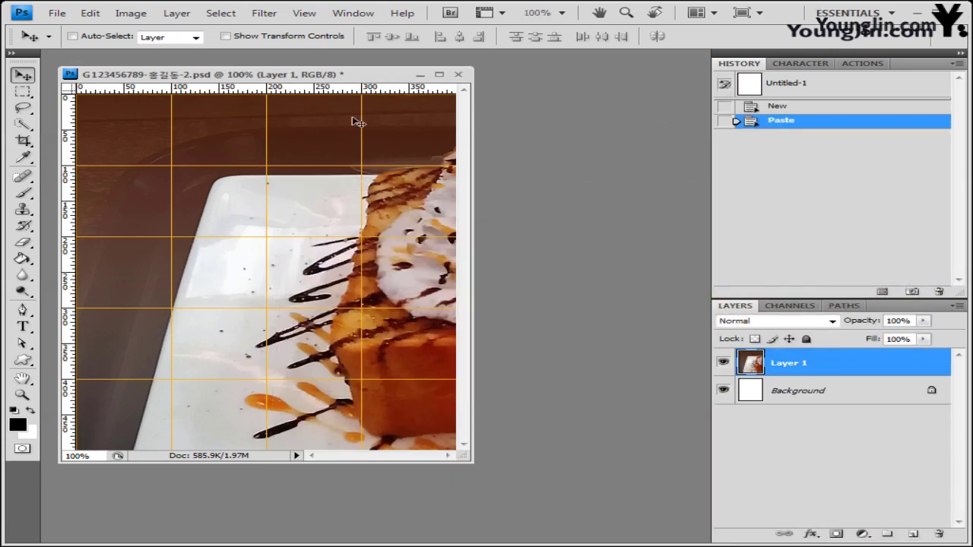
- Scale the pasted dessert layer to about 86.5% width and 88.2% height and position it so the cake fills the canvas
{"action": "key", "text": "ctrl+t"}
{"action": "left_click_drag", "start_coordinate": [476, 463], "coordinate": [617, 524]}
{"action": "mouse_move", "coordinate": [149, 119]}
{"action": "left_mouse_down"}
{"action": "mouse_move", "coordinate": [261, 186]}
{"action": "mouse_move", "coordinate": [150, 131]}
{"action": "left_mouse_up"}
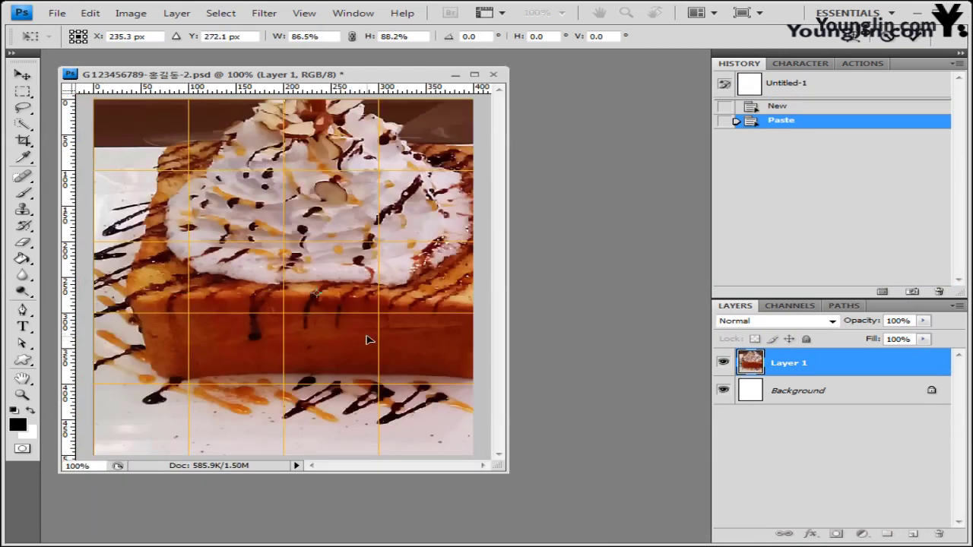
{"action": "key", "text": "Return"}
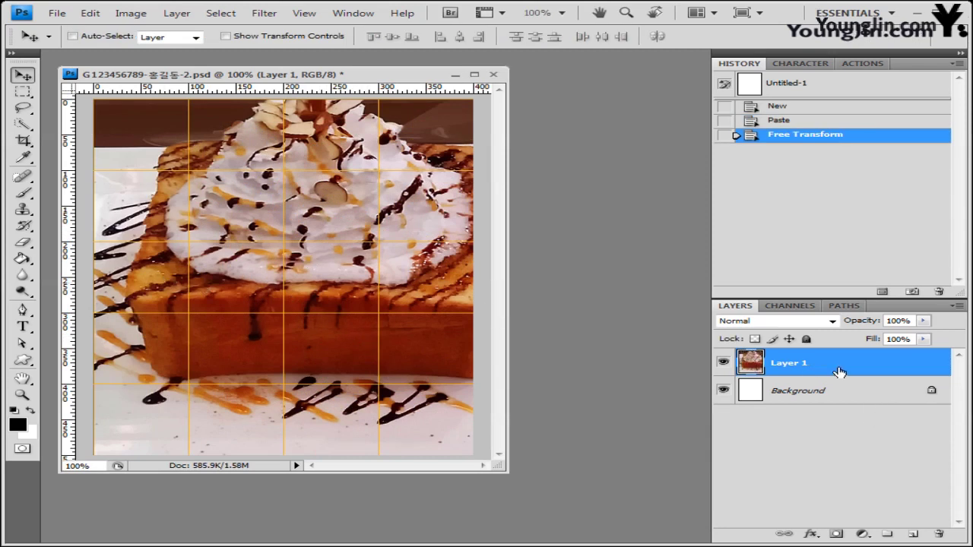
- Duplicate the dessert layer and apply the Watercolor filter to the copy with Brush Detail 9, Shadow Intensity 1 and Texture 1
{"action": "key", "text": "ctrl+j"}
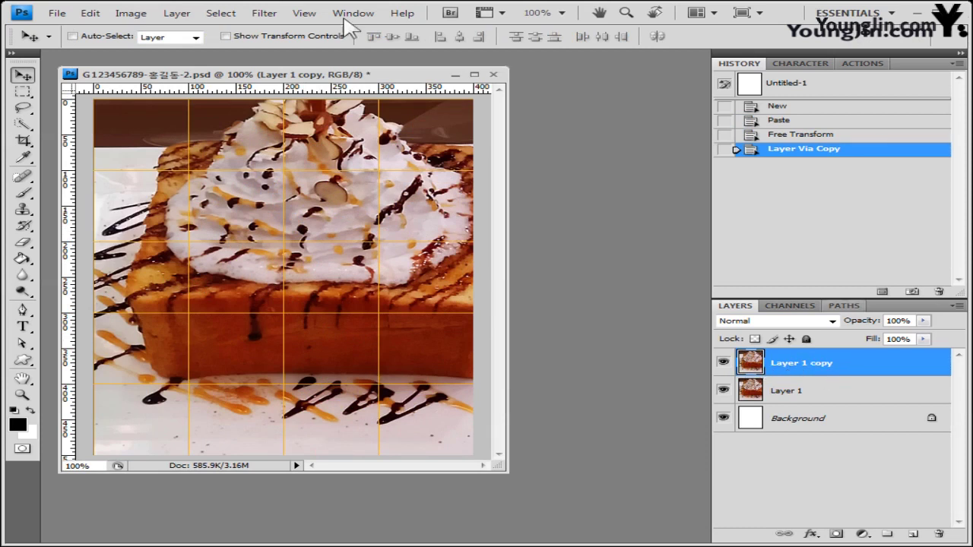
{"action": "left_click", "coordinate": [276, 14]}
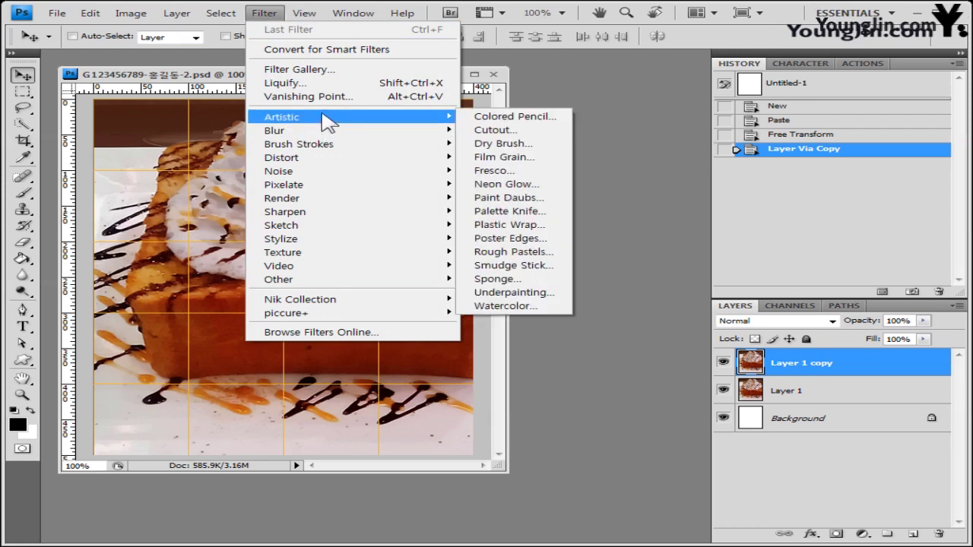
{"action": "mouse_move", "coordinate": [445, 118]}
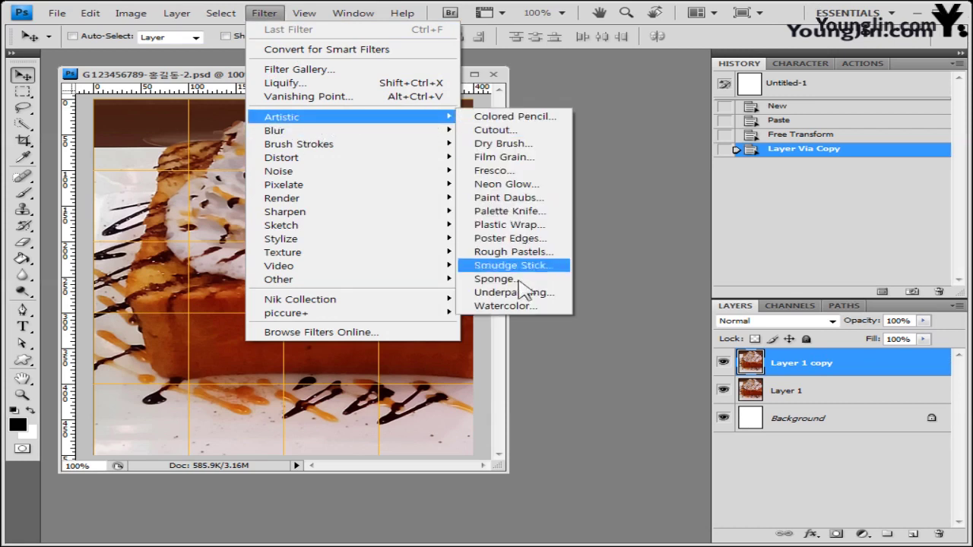
{"action": "left_click", "coordinate": [520, 306]}
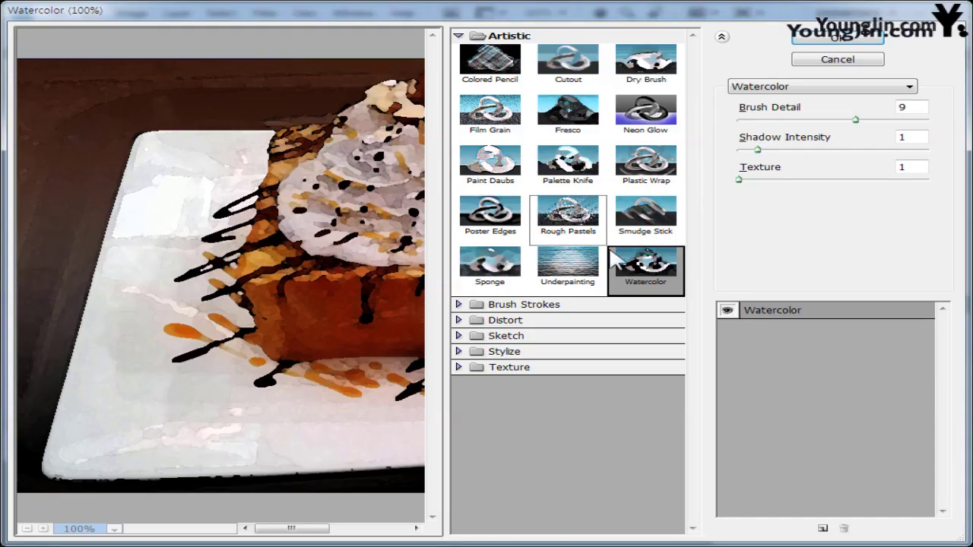
{"action": "left_click", "coordinate": [849, 43]}
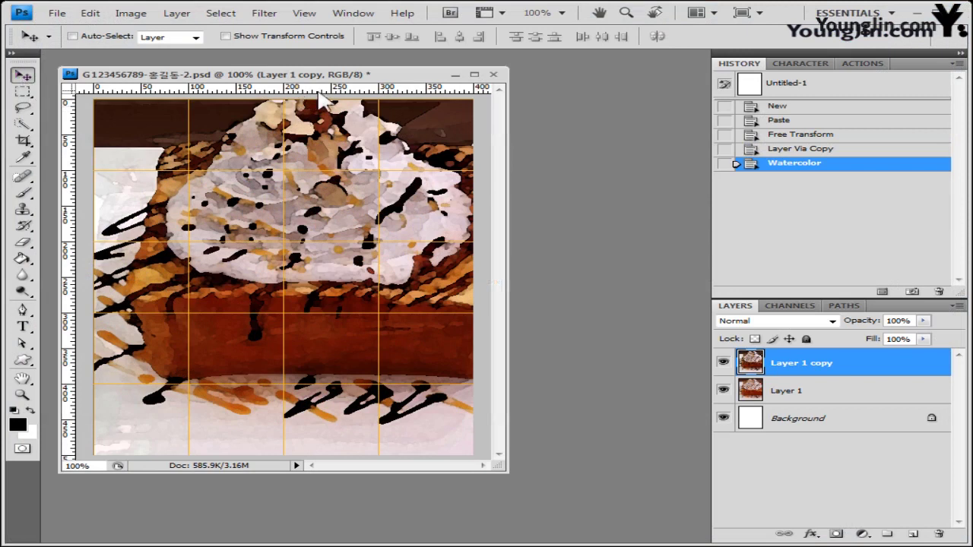
- Place a horizontal guide at about 250 px and make a fixed-size 300 × 400 px rectangular selection centred on the canvas
{"action": "left_click_drag", "start_coordinate": [325, 91], "coordinate": [336, 278]}
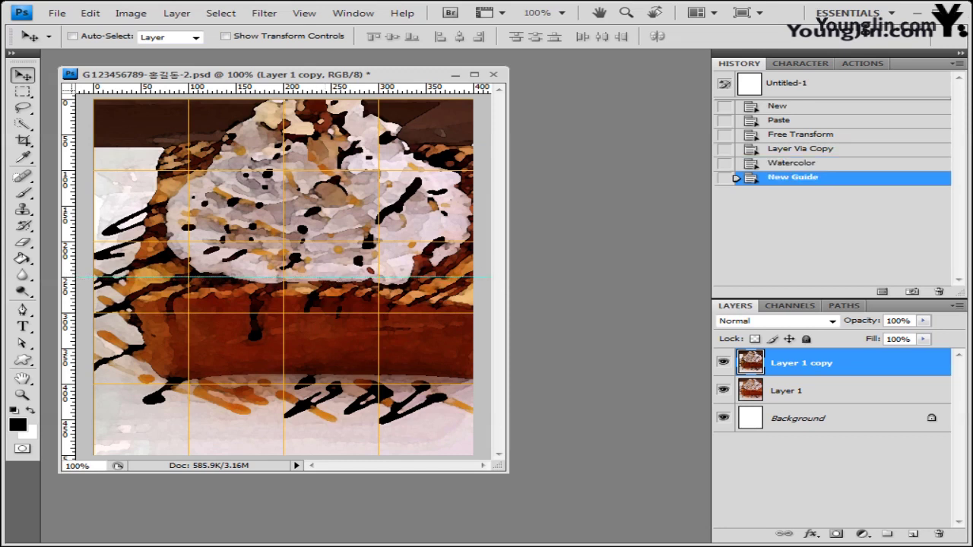
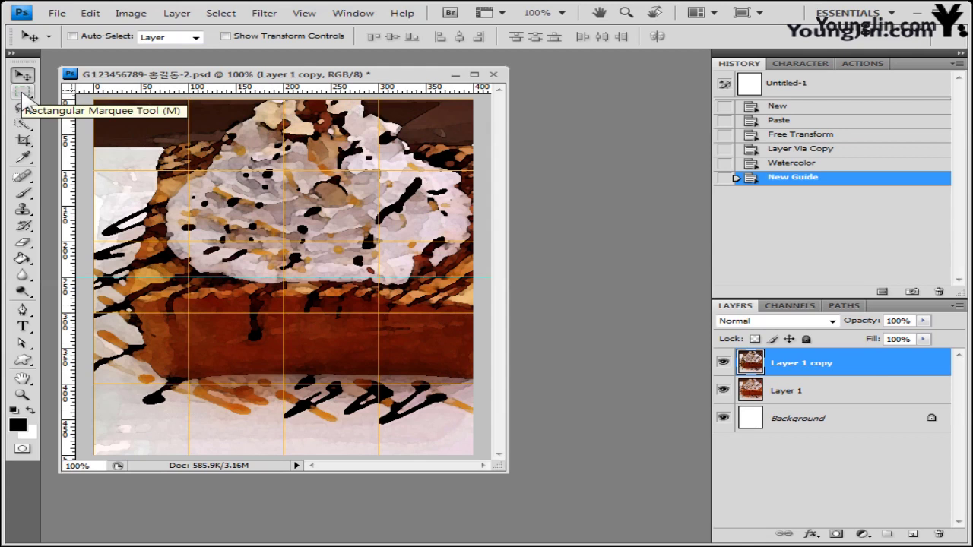
{"action": "left_click", "coordinate": [22, 92]}
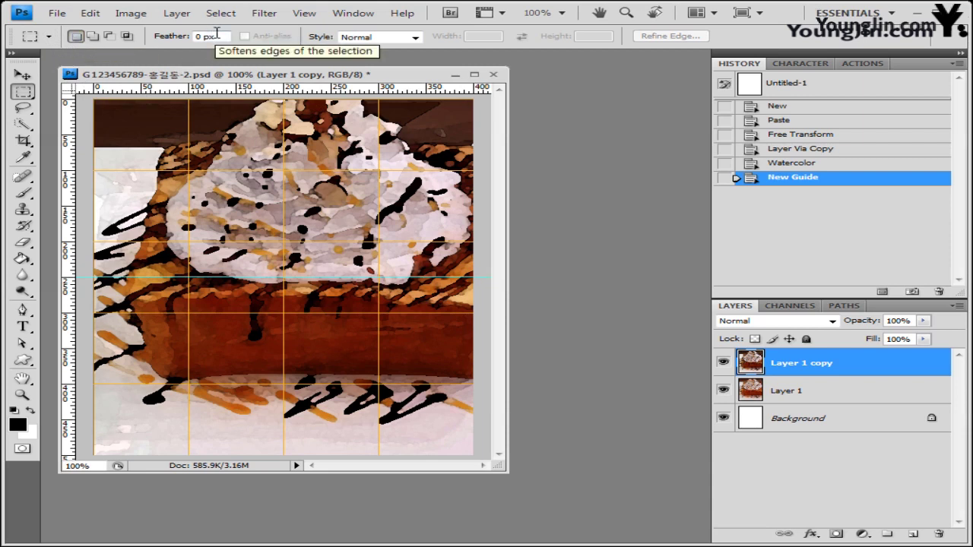
{"action": "left_click", "coordinate": [411, 38]}
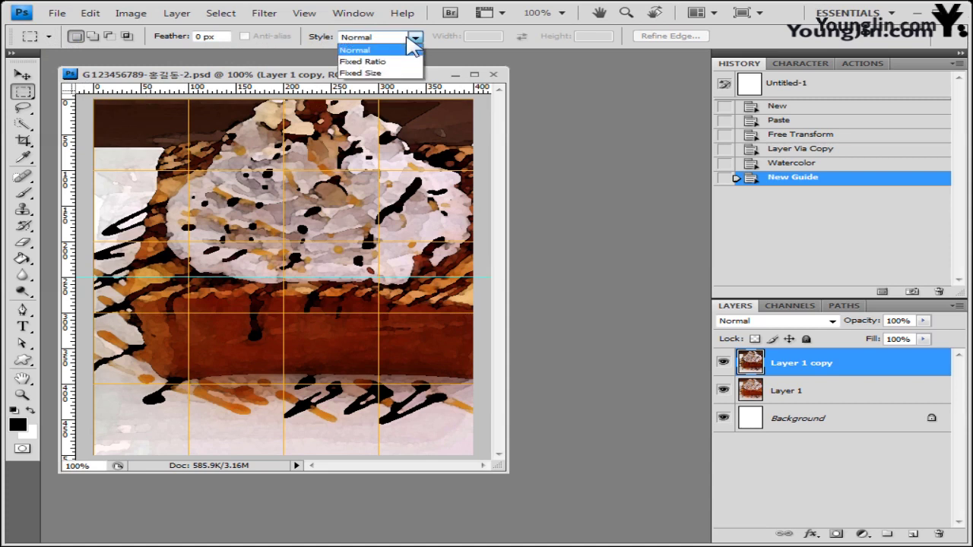
{"action": "left_click", "coordinate": [390, 74]}
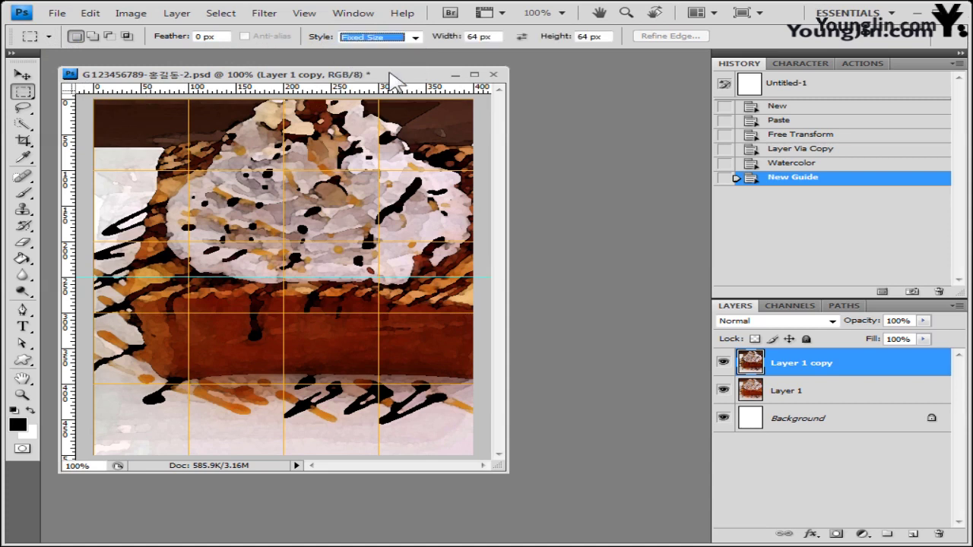
{"action": "left_click", "coordinate": [493, 36]}
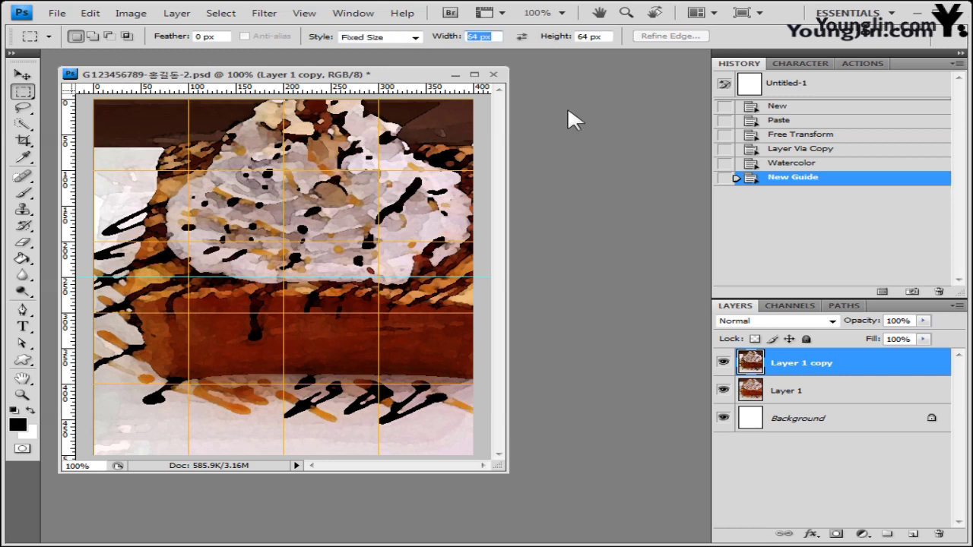
{"action": "type", "text": "300"}
{"action": "key", "text": "Return"}
{"action": "left_click", "coordinate": [593, 35]}
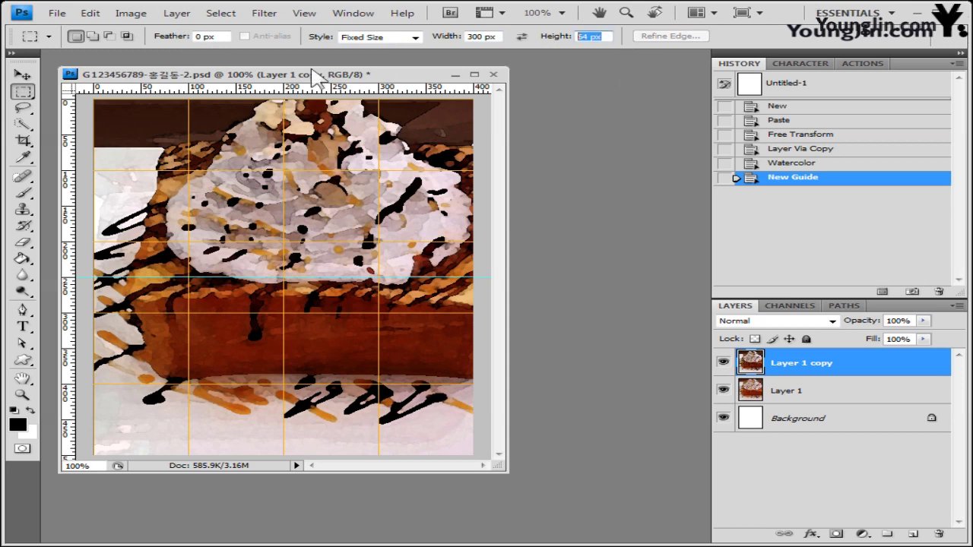
{"action": "type", "text": "400"}
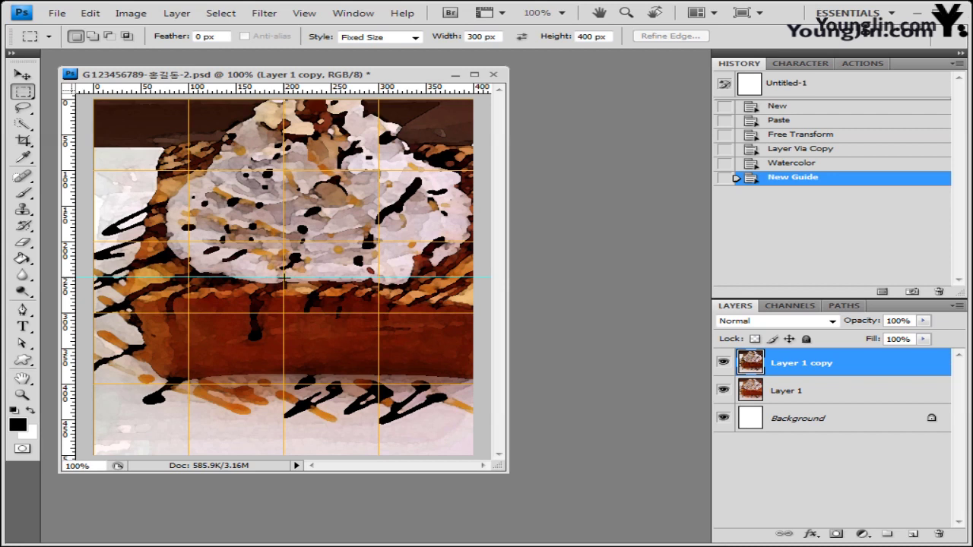
{"action": "left_click", "coordinate": [284, 278], "text": "alt"}
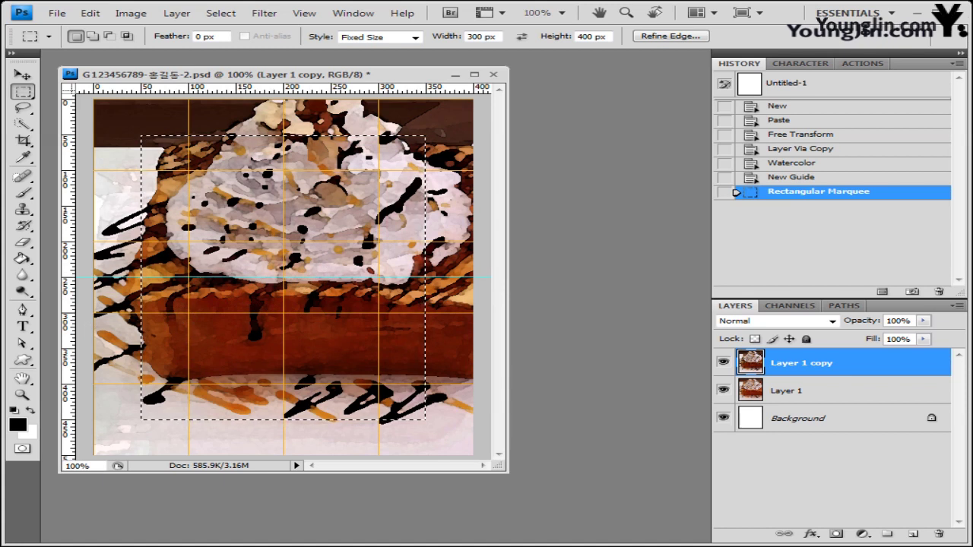
- Smooth the rectangular selection with a sample radius of 10 pixels
{"action": "left_click", "coordinate": [220, 15]}
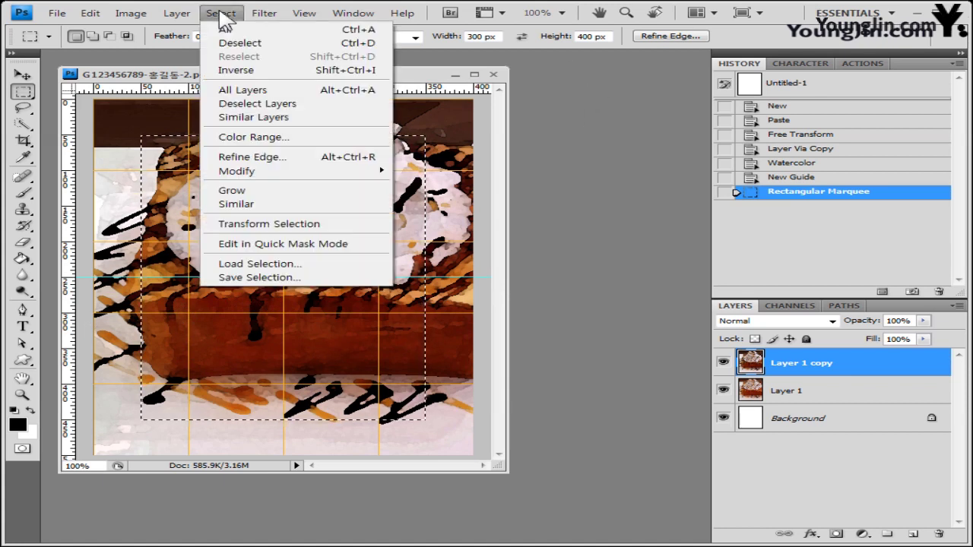
{"action": "mouse_move", "coordinate": [244, 171]}
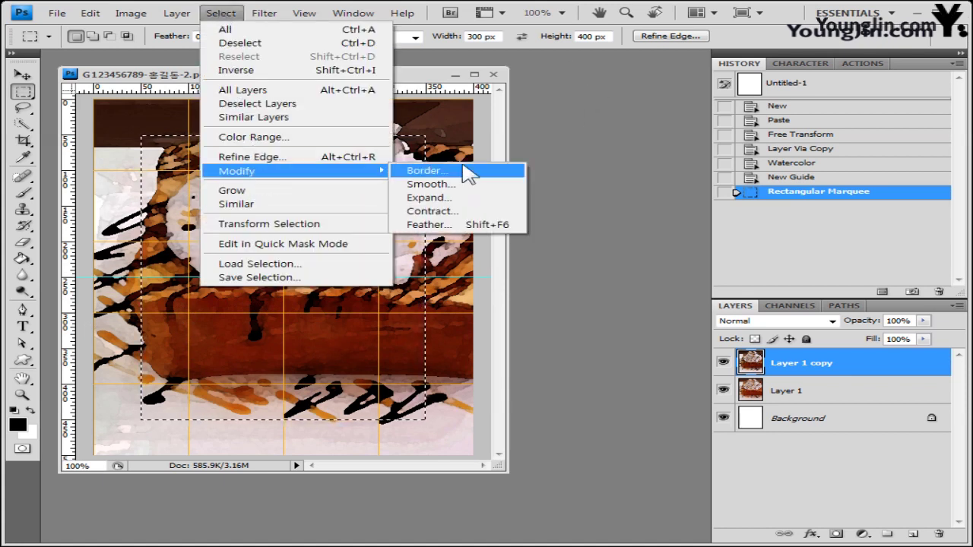
{"action": "left_click", "coordinate": [472, 194]}
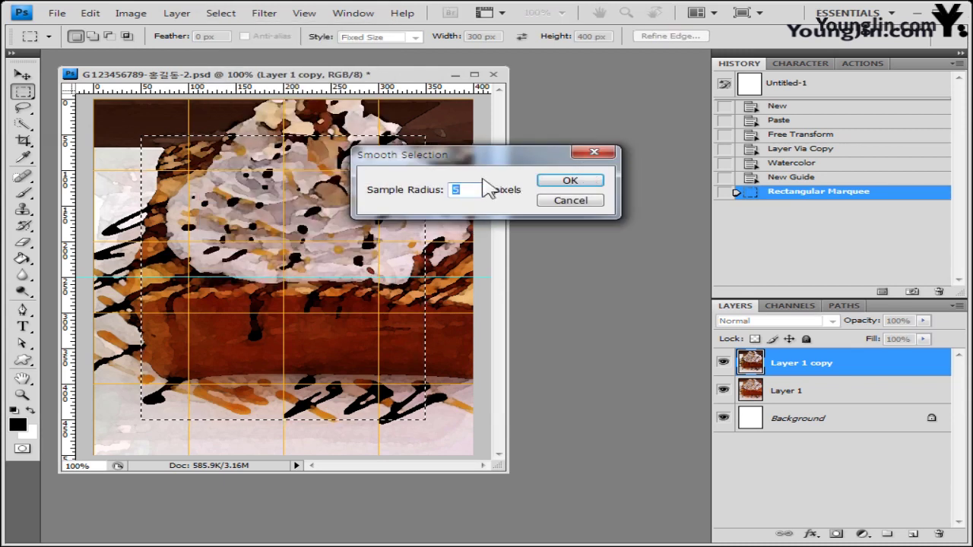
{"action": "left_click_drag", "start_coordinate": [467, 162], "coordinate": [541, 247]}
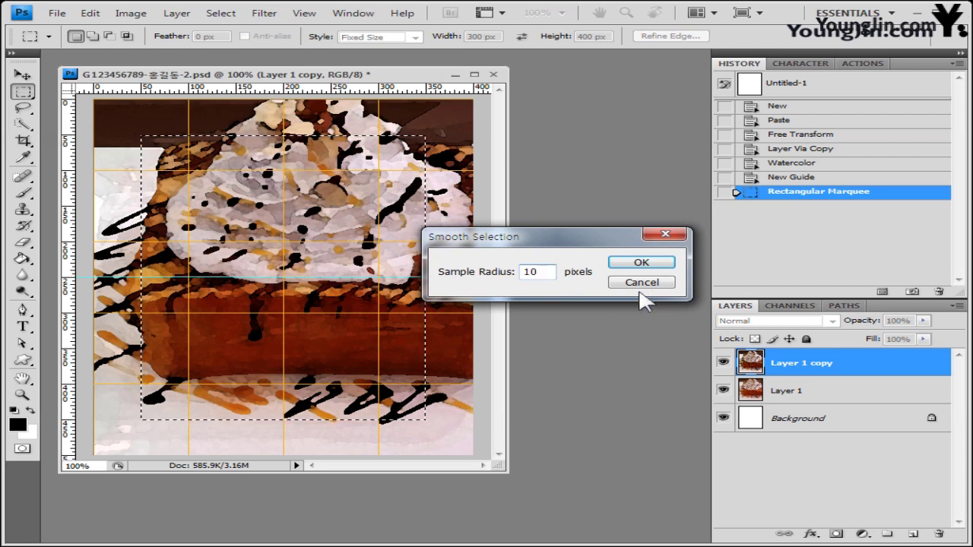
{"action": "left_click", "coordinate": [645, 263]}
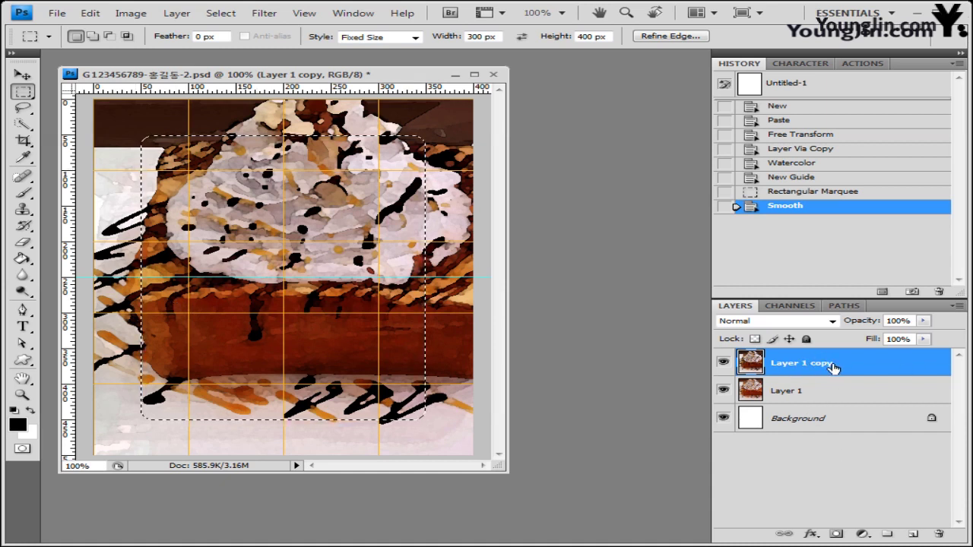
- Clear the smoothed selection from the Watercolor layer and check the cutout with the original dessert layer and the extras temporarily hidden
{"action": "key", "text": "Delete"}
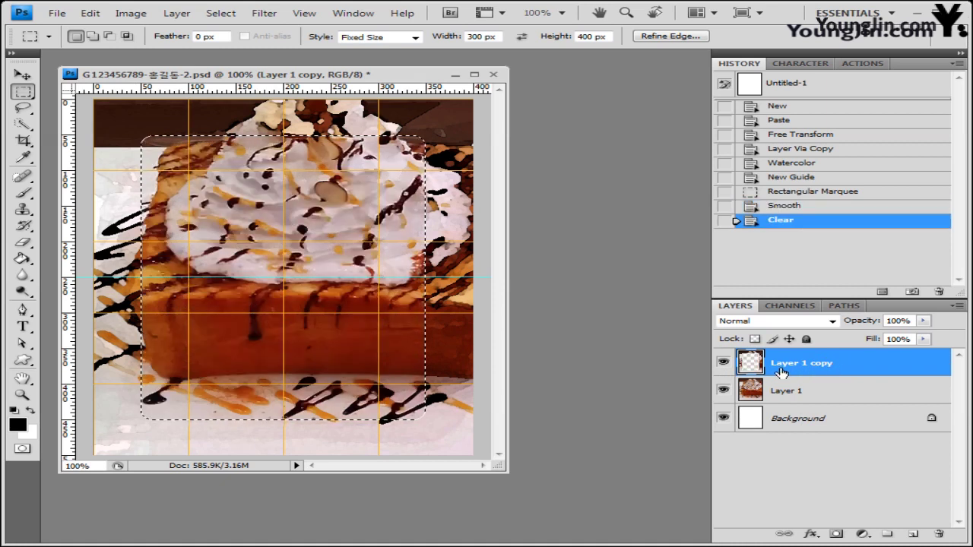
{"action": "left_click", "coordinate": [723, 391]}
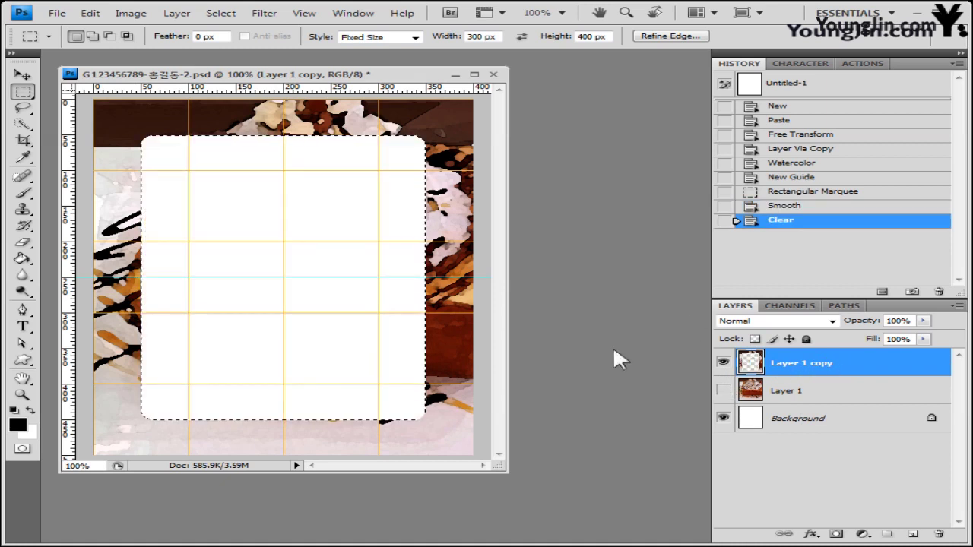
{"action": "left_click", "coordinate": [724, 391]}
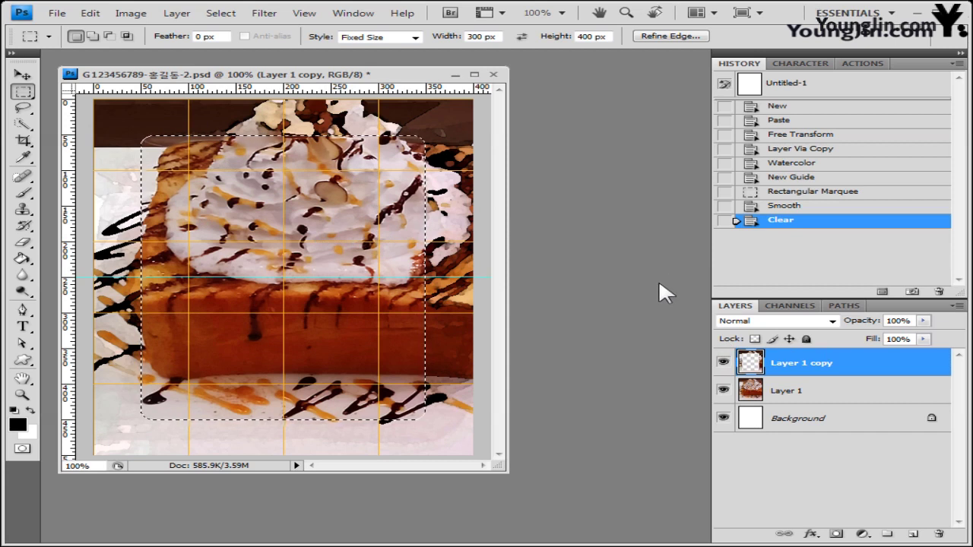
{"action": "key", "text": "ctrl+h"}
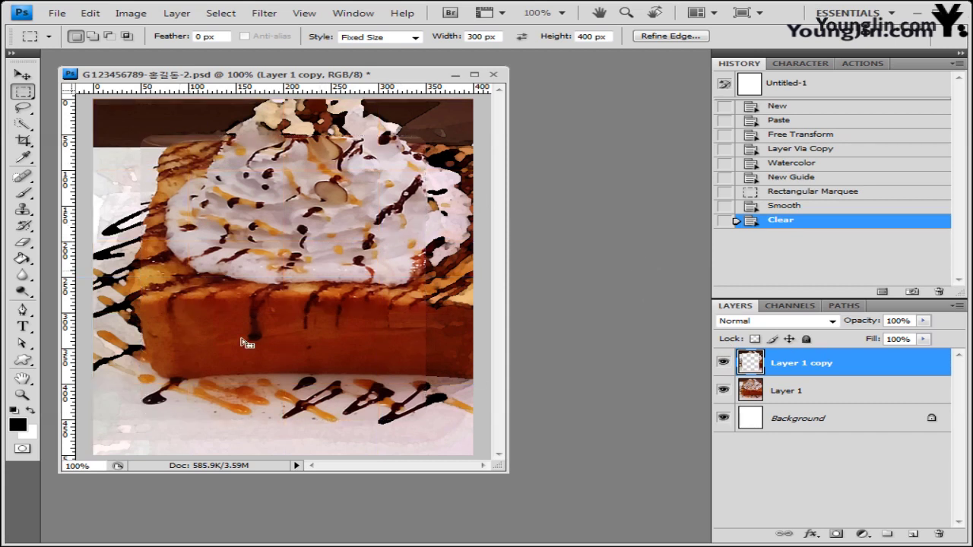
{"action": "left_click", "coordinate": [266, 14]}
{"action": "left_click", "coordinate": [270, 12]}
{"action": "key", "text": "ctrl+h"}
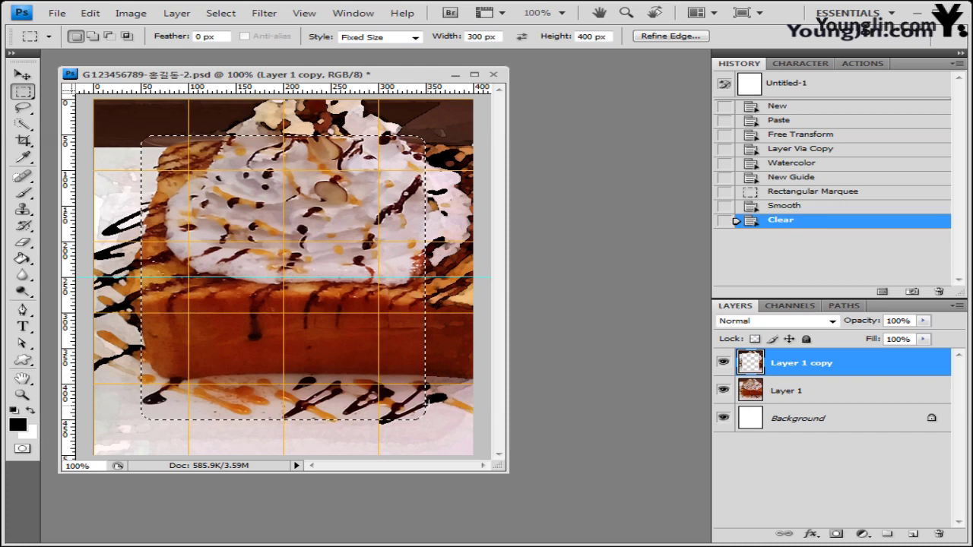
- Stroke the selection on the Watercolor layer with a 5 px line in colour ff9966 located inside, and deselect
{"action": "left_click", "coordinate": [90, 13]}
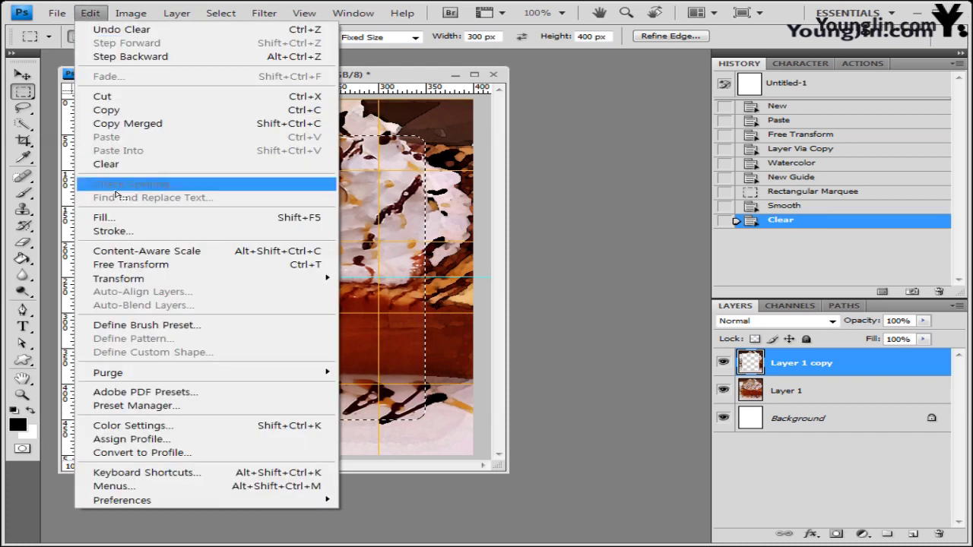
{"action": "left_click", "coordinate": [110, 231]}
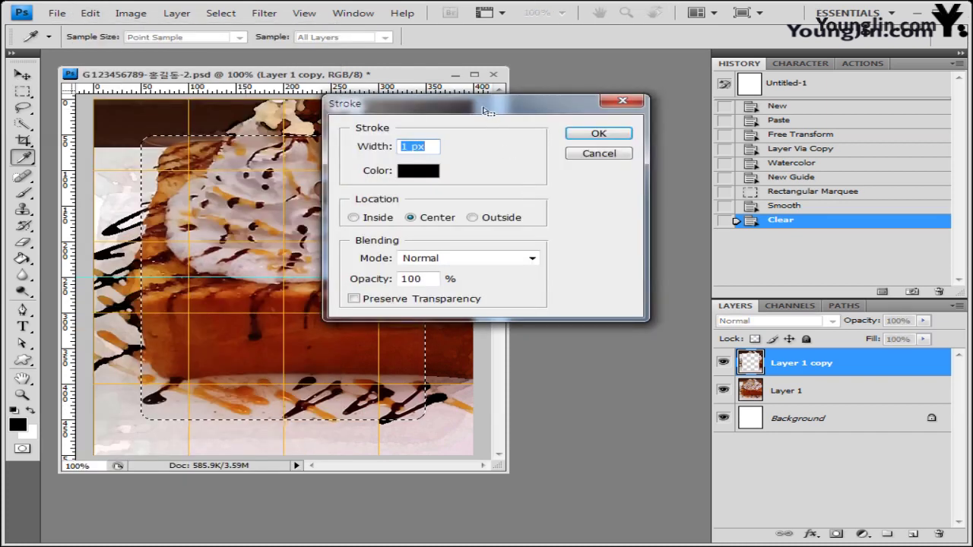
{"action": "left_click_drag", "start_coordinate": [486, 111], "coordinate": [526, 169]}
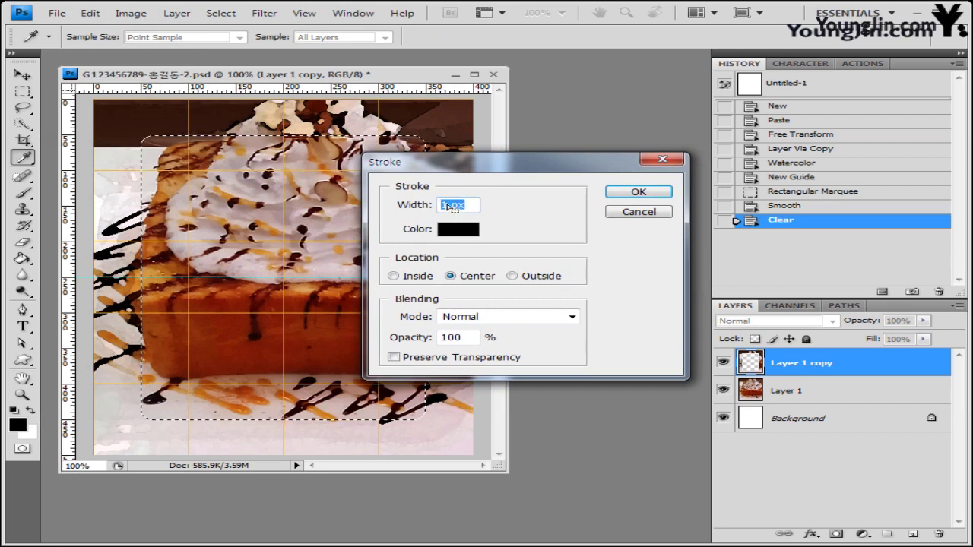
{"action": "type", "text": "5"}
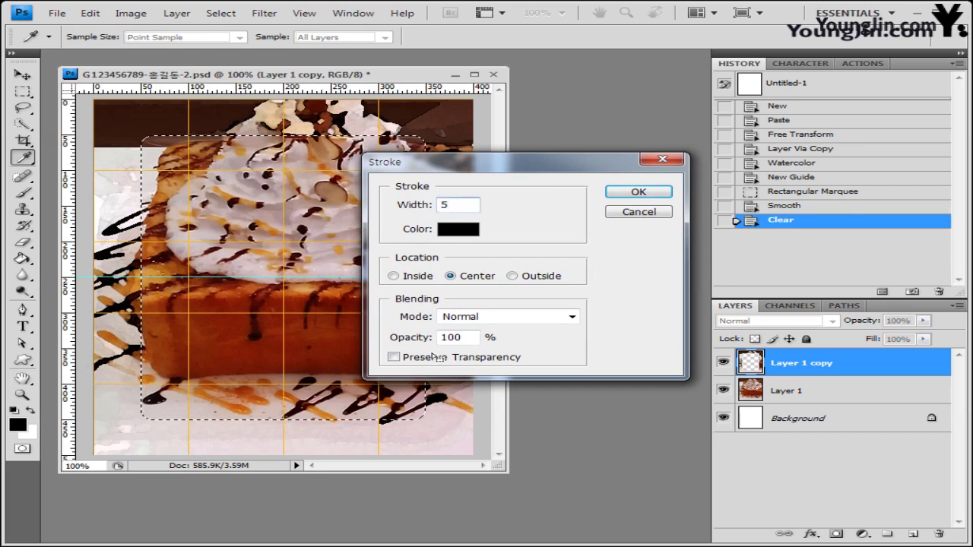
{"action": "left_click", "coordinate": [458, 228]}
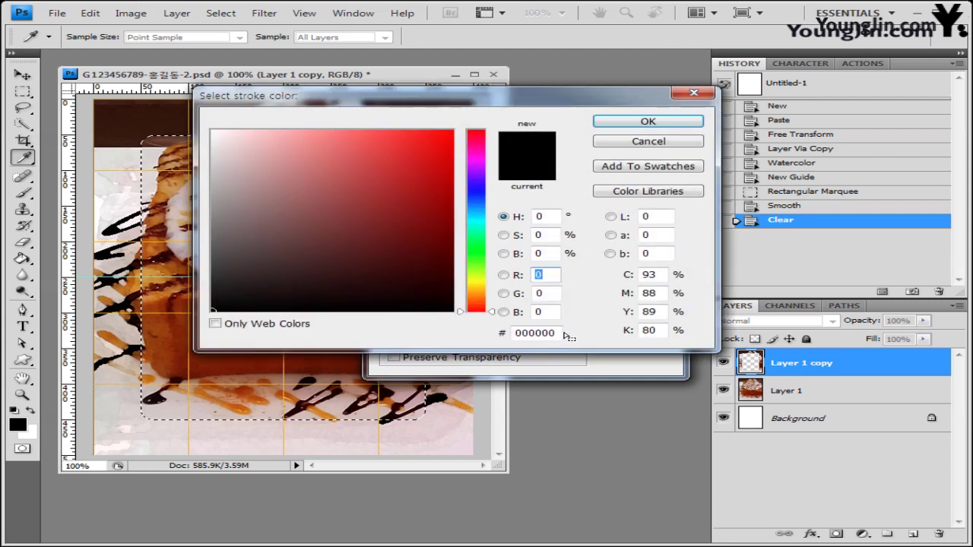
{"action": "type", "text": "ff9966"}
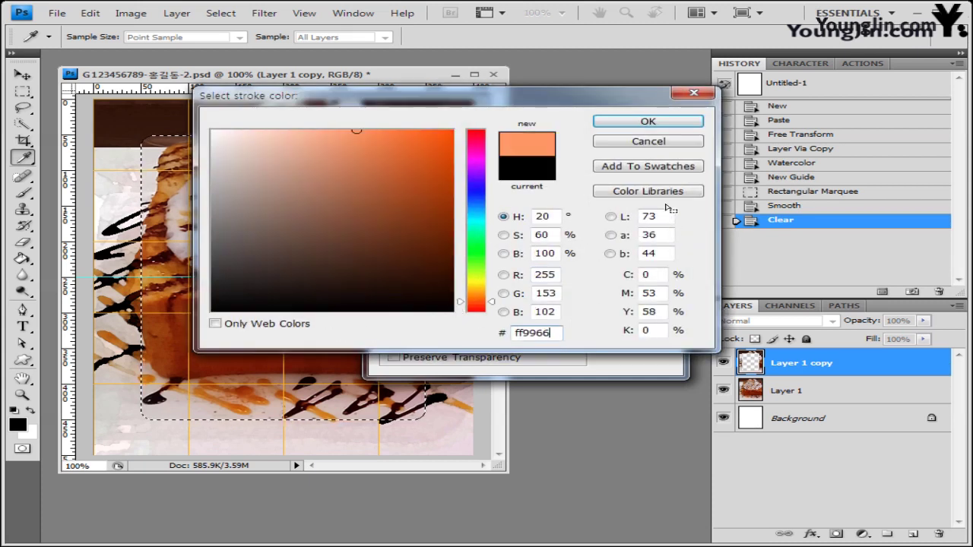
{"action": "left_click", "coordinate": [648, 122]}
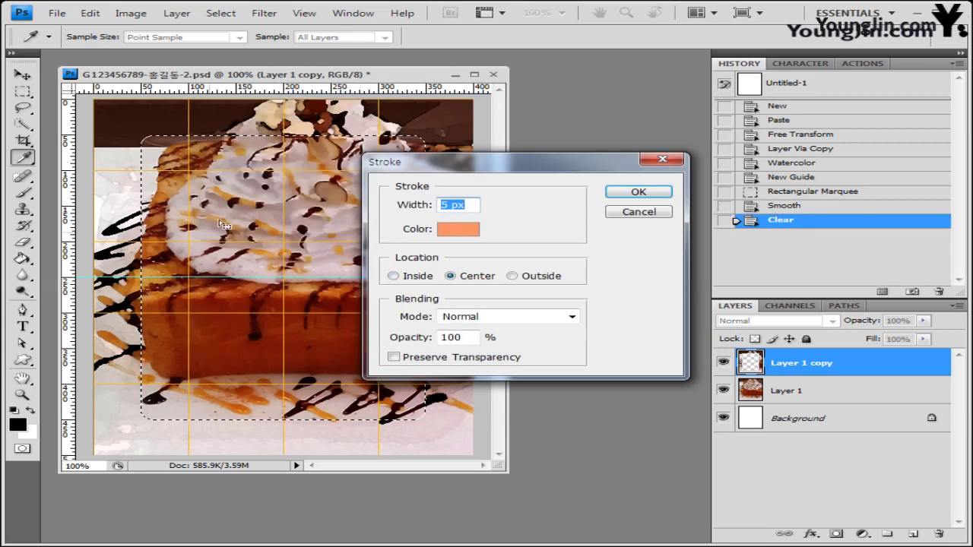
{"action": "left_click", "coordinate": [395, 276]}
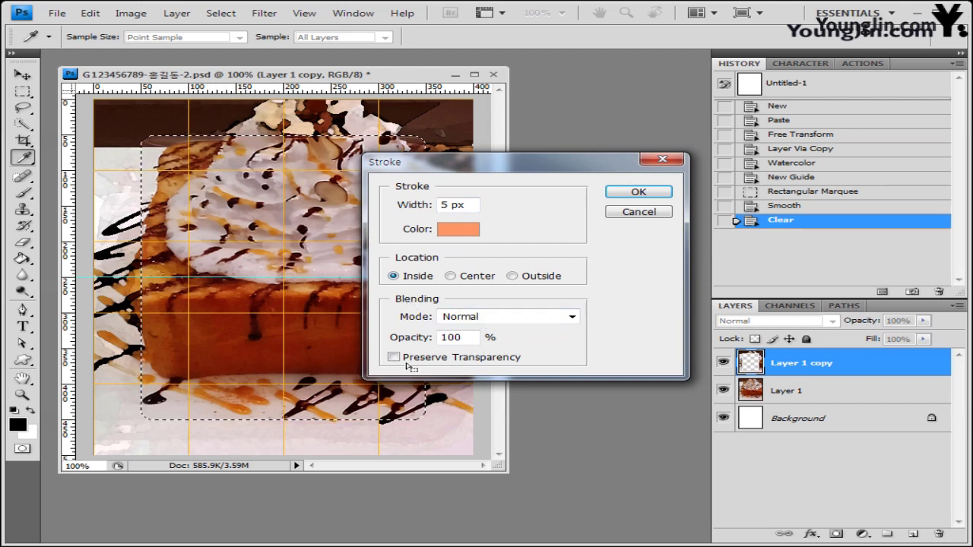
{"action": "left_click", "coordinate": [650, 196]}
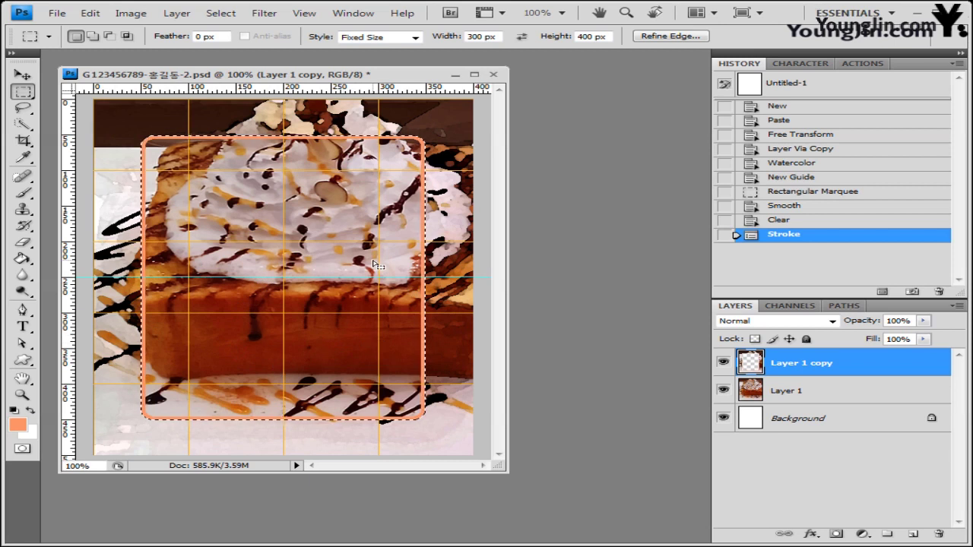
{"action": "key", "text": "ctrl+d"}
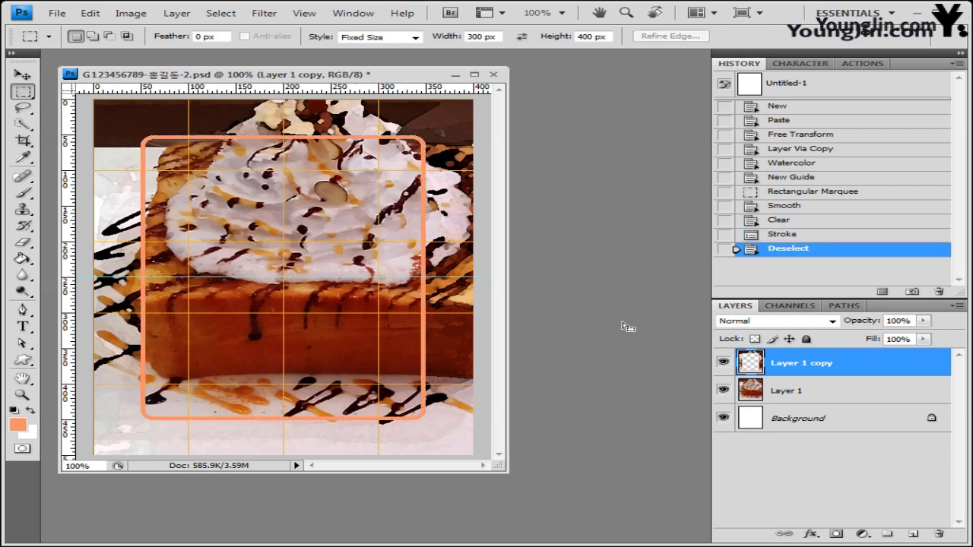
- Add a Drop Shadow to the Watercolor frame layer with 75% opacity, 120° global light angle, 5 px distance and 5 px size
{"action": "left_click", "coordinate": [810, 533]}
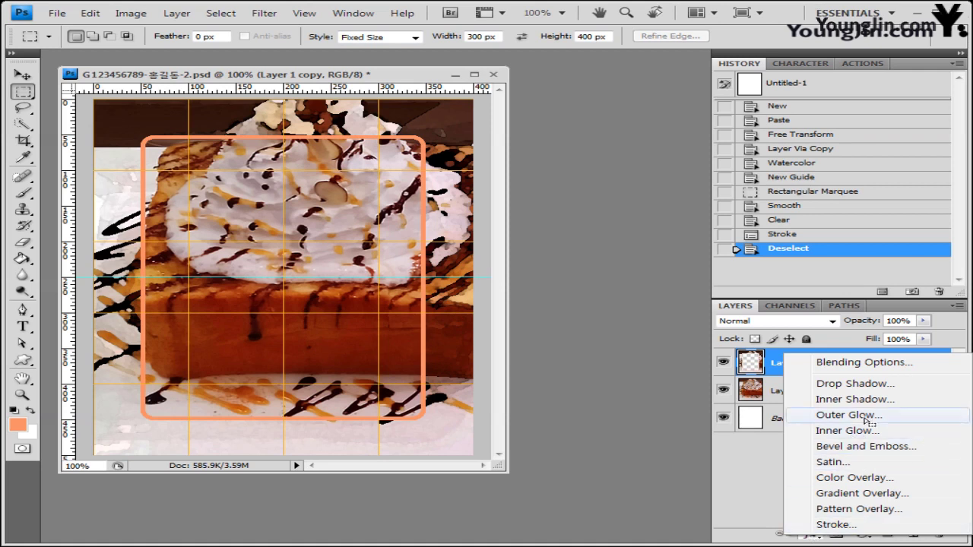
{"action": "left_click", "coordinate": [851, 386]}
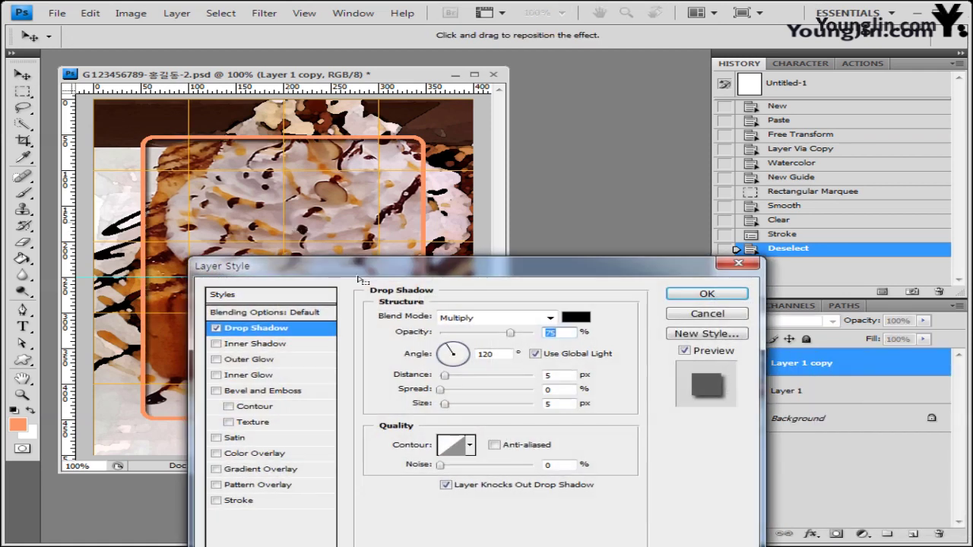
{"action": "left_click_drag", "start_coordinate": [534, 267], "coordinate": [651, 157]}
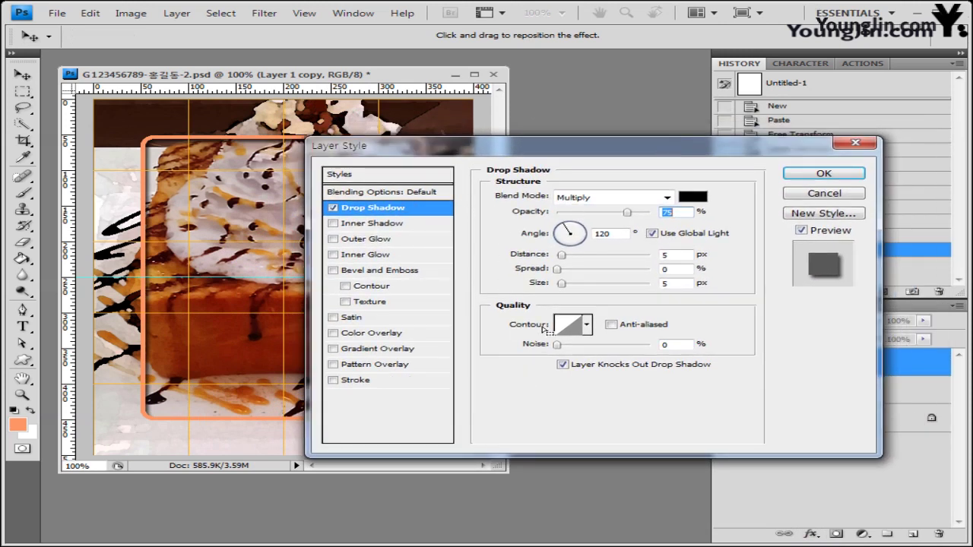
{"action": "left_click", "coordinate": [652, 234]}
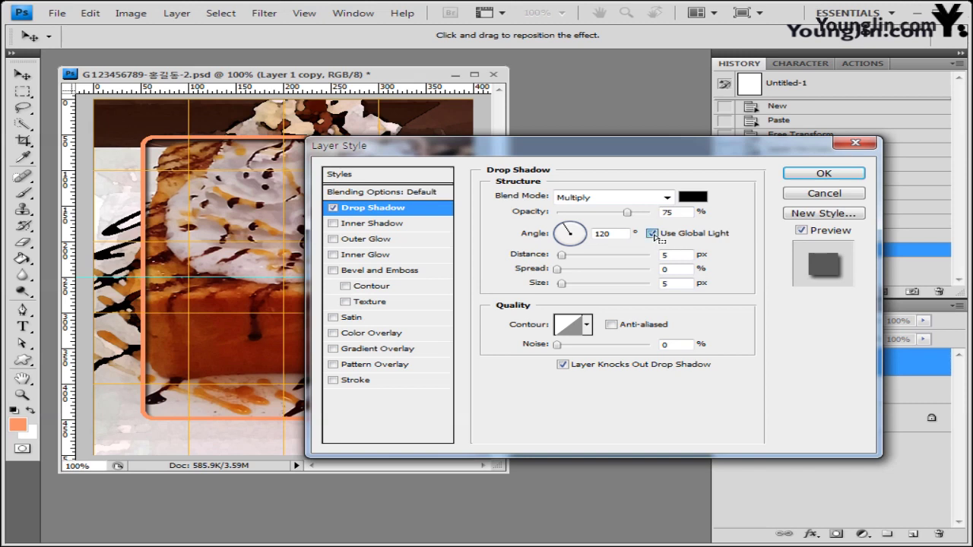
{"action": "left_click", "coordinate": [851, 173]}
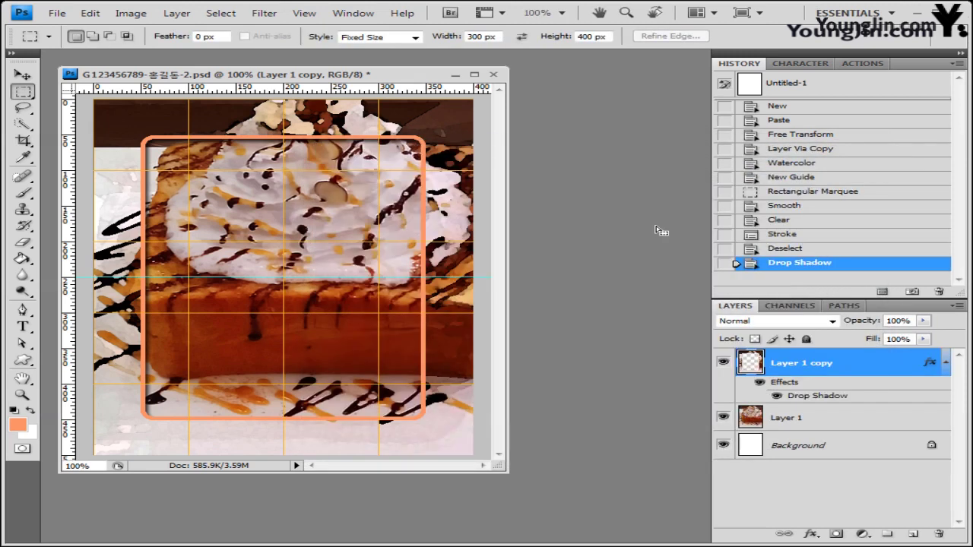
- Switch to the Image folder in the file explorer and open 2급-3.jpg in Photoshop
{"action": "key", "text": "v"}
{"action": "key", "text": "alt+Tab"}
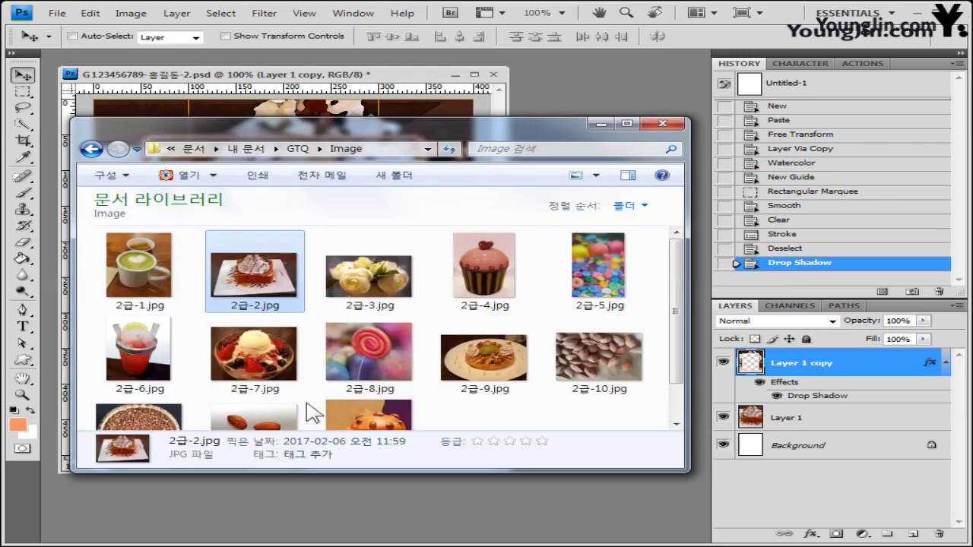
{"action": "left_click", "coordinate": [369, 267]}
{"action": "key", "text": "Return"}
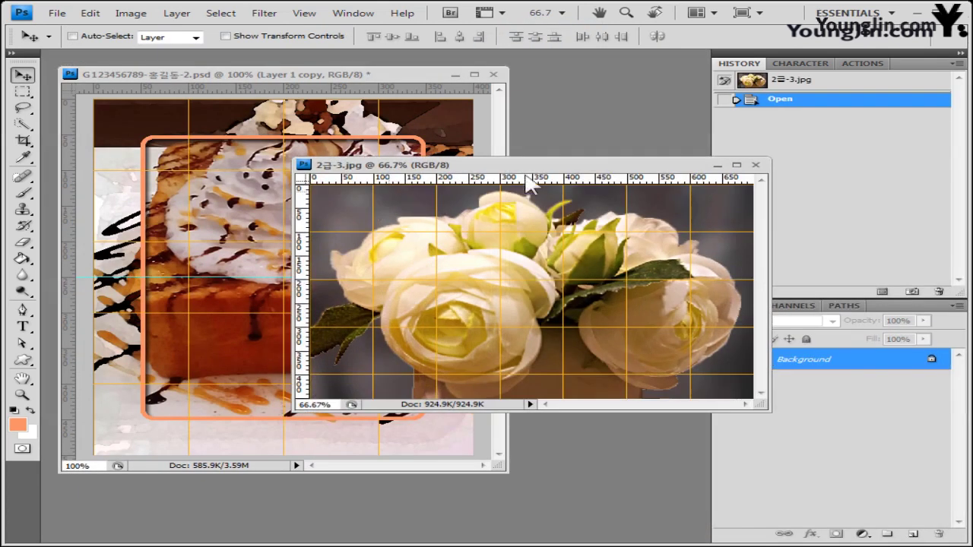
{"action": "left_click_drag", "start_coordinate": [602, 168], "coordinate": [576, 171]}
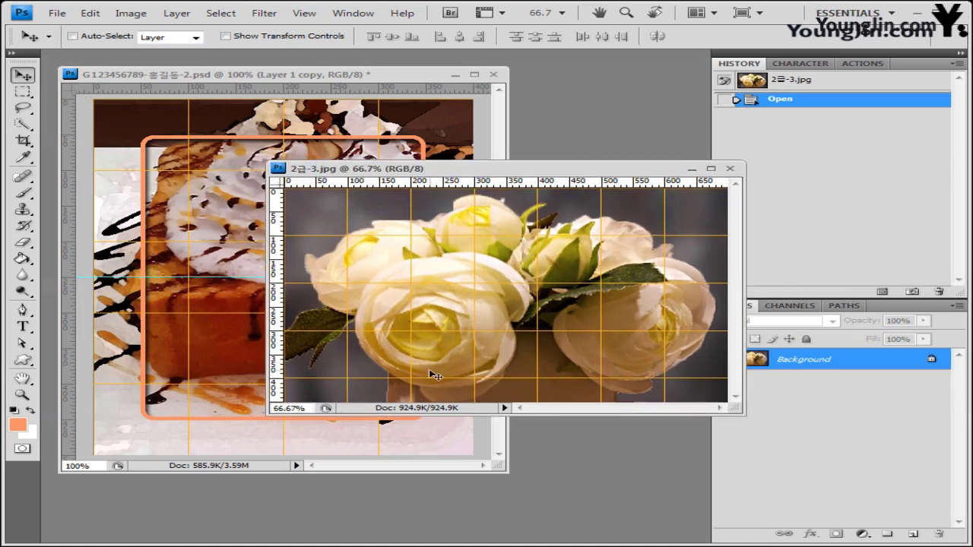
- Select the large front rose, the upper blooms and bud, and the adjoining leaf with Quick Selection, excluding the large rose at the far right
{"action": "left_click", "coordinate": [23, 124]}
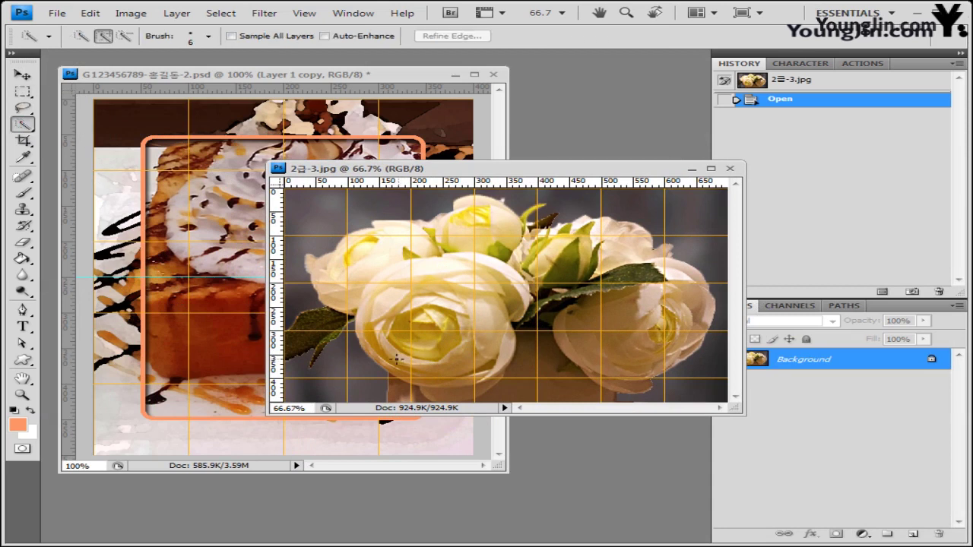
{"action": "mouse_move", "coordinate": [431, 379]}
{"action": "left_mouse_down"}
{"action": "mouse_move", "coordinate": [486, 373]}
{"action": "mouse_move", "coordinate": [497, 362]}
{"action": "mouse_move", "coordinate": [495, 314]}
{"action": "mouse_move", "coordinate": [523, 298]}
{"action": "left_mouse_up"}
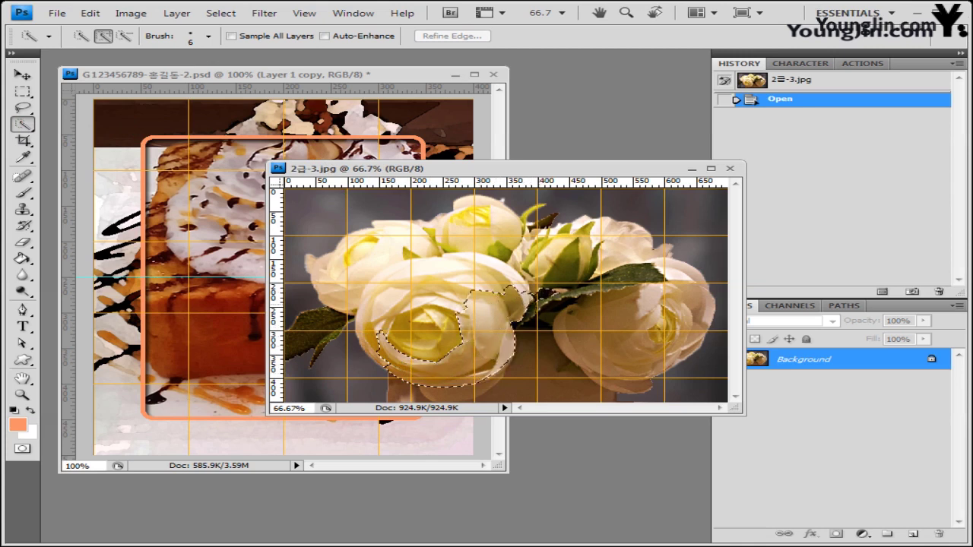
{"action": "mouse_move", "coordinate": [532, 288]}
{"action": "left_mouse_down"}
{"action": "mouse_move", "coordinate": [582, 242]}
{"action": "mouse_move", "coordinate": [650, 257]}
{"action": "mouse_move", "coordinate": [645, 243]}
{"action": "left_mouse_up"}
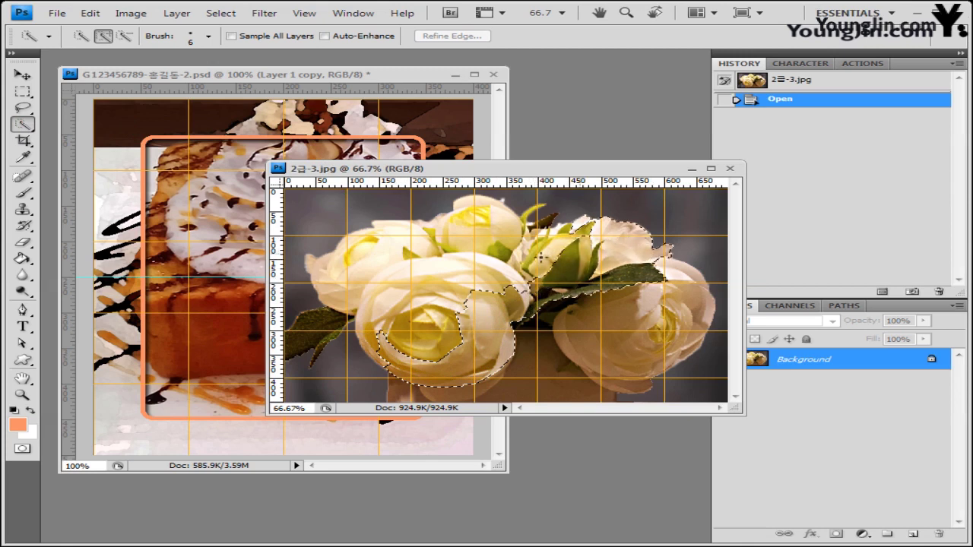
{"action": "mouse_move", "coordinate": [541, 258]}
{"action": "left_mouse_down"}
{"action": "mouse_move", "coordinate": [567, 251]}
{"action": "mouse_move", "coordinate": [464, 298]}
{"action": "mouse_move", "coordinate": [426, 358]}
{"action": "mouse_move", "coordinate": [526, 221]}
{"action": "left_mouse_up"}
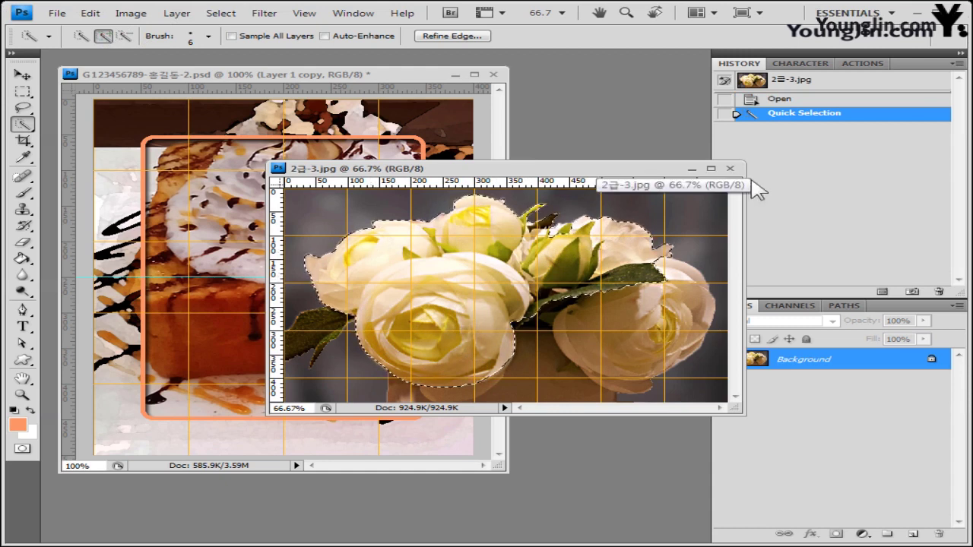
- Copy the selected roses, close 2급-3.jpg and paste them into the dessert composition as a new layer
{"action": "left_click", "coordinate": [731, 169]}
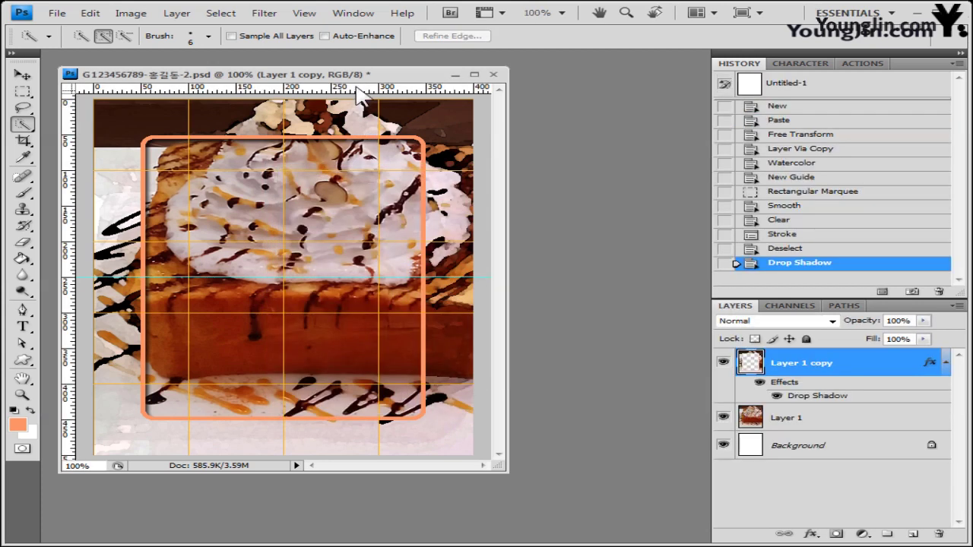
{"action": "key", "text": "ctrl+v"}
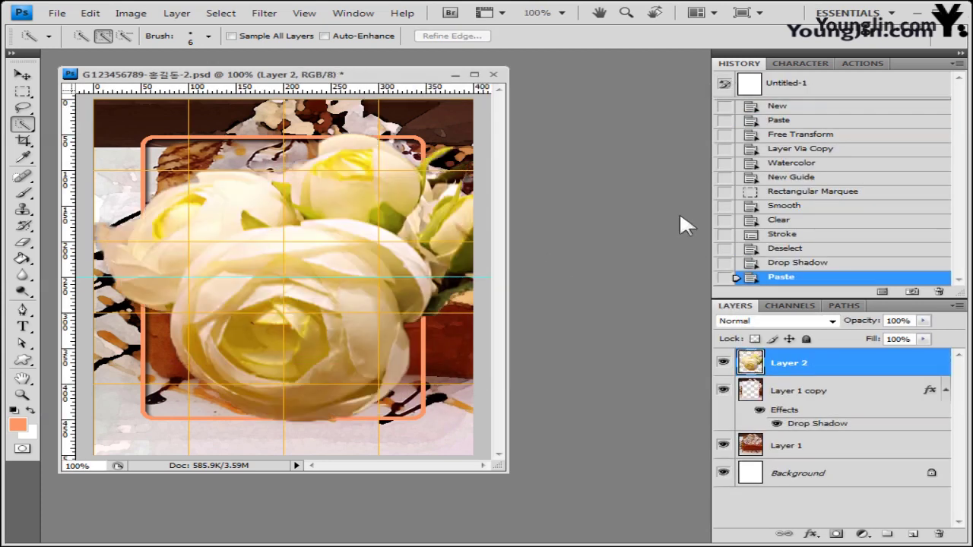
{"action": "left_click", "coordinate": [22, 75]}
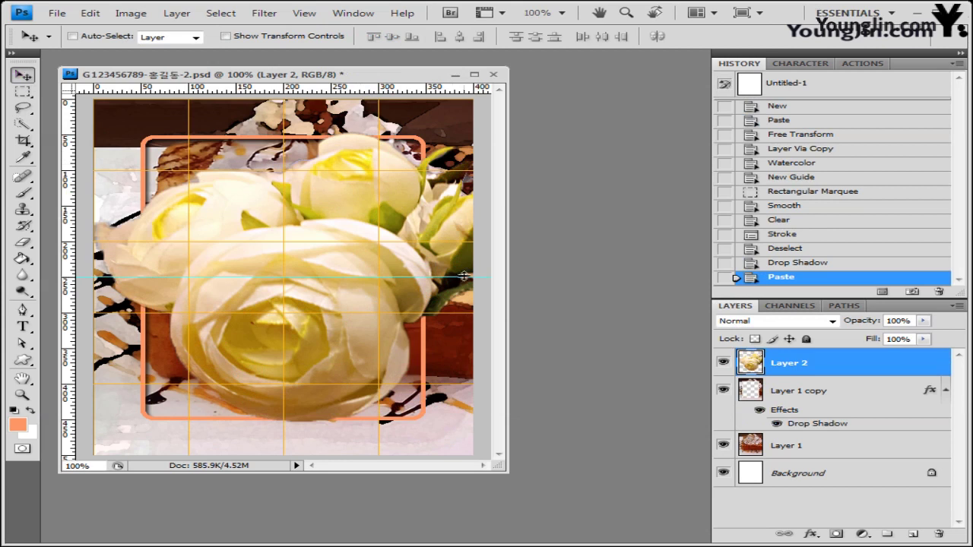
- Scale the pasted roses to about 57.5%, rotate them about -15.3° and place them in the canvas's lower-right corner
{"action": "key", "text": "ctrl+t"}
{"action": "left_click_drag", "start_coordinate": [319, 320], "coordinate": [360, 369]}
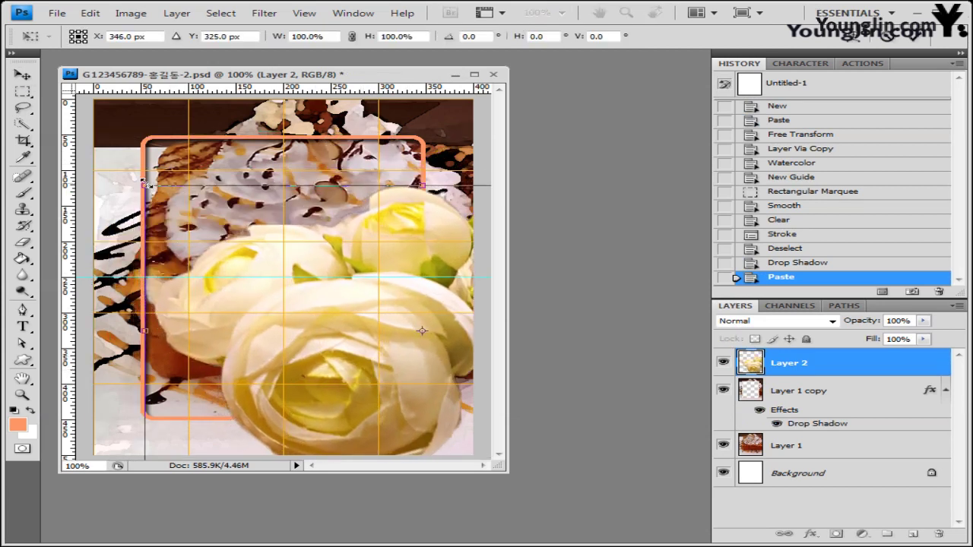
{"action": "left_click_drag", "start_coordinate": [140, 189], "coordinate": [296, 313]}
{"action": "left_click_drag", "start_coordinate": [434, 372], "coordinate": [327, 361]}
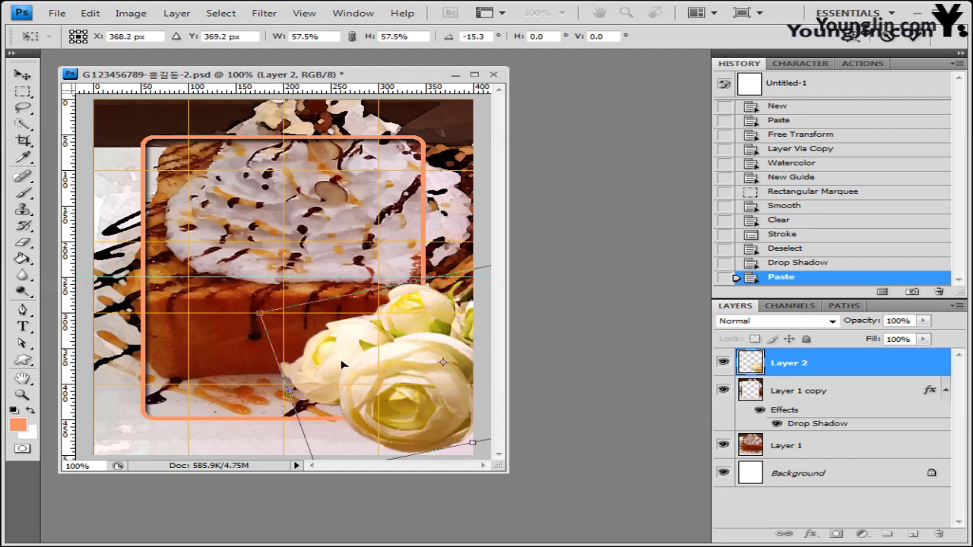
{"action": "key", "text": "Return"}
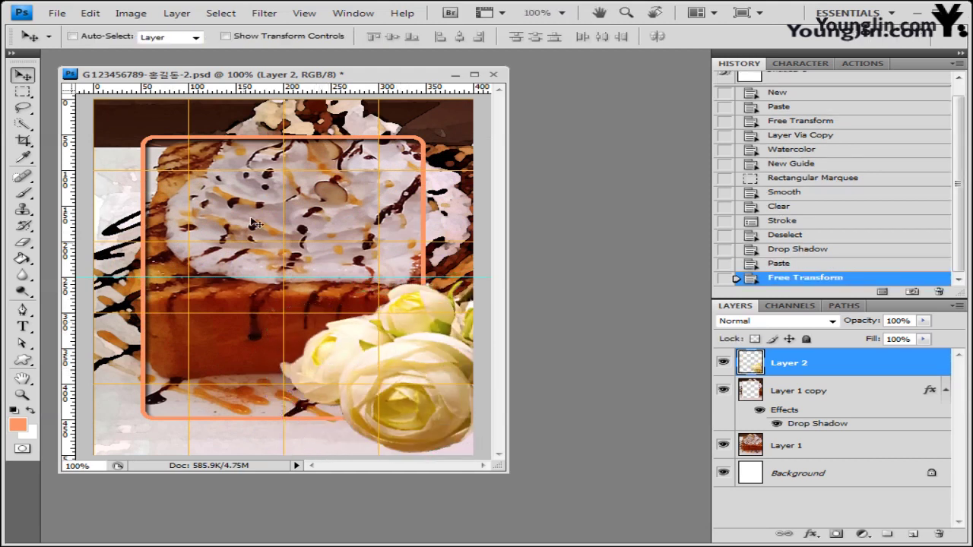
- Add a Drop Shadow to the rose layer with 75% opacity, 120° angle, 5 px distance and 5 px size, turning off global light
{"action": "left_click", "coordinate": [818, 537]}
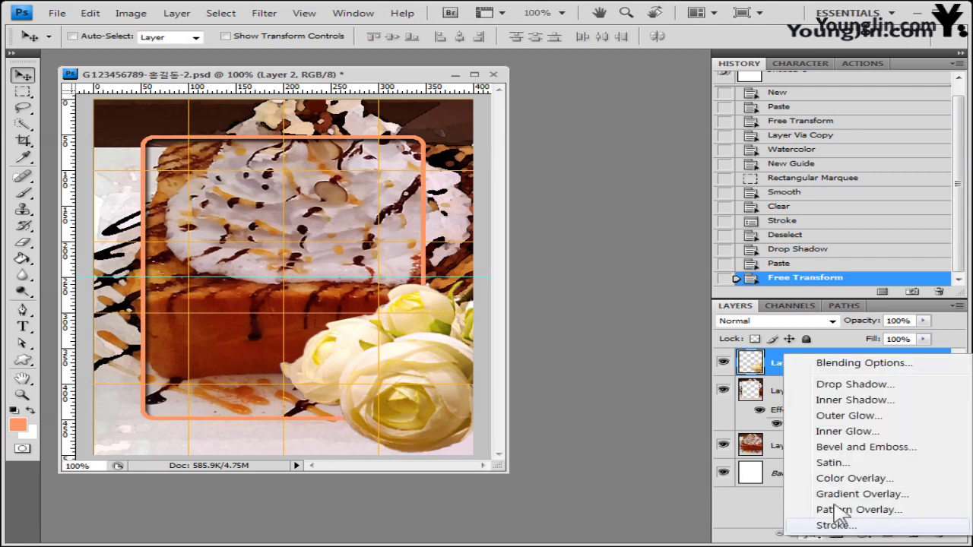
{"action": "left_click", "coordinate": [147, 106]}
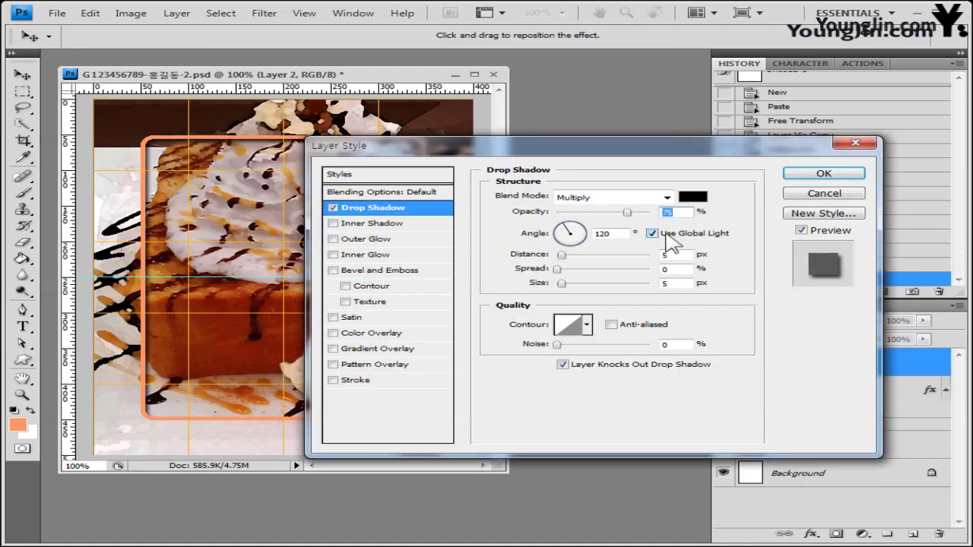
{"action": "left_click", "coordinate": [651, 233]}
{"action": "left_click", "coordinate": [818, 173]}
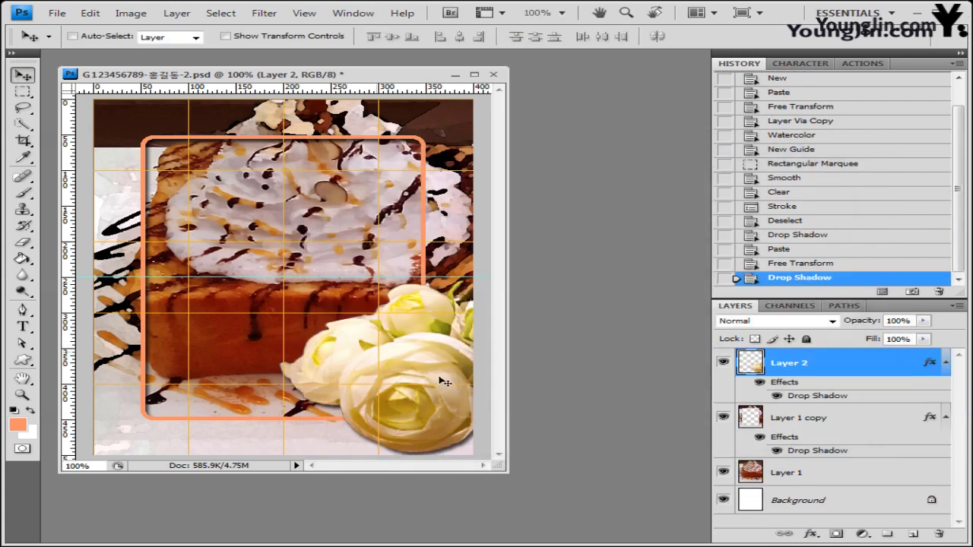
- Select only the large front rose with Quick Selection, subtracting the excess area beneath and beside the bloom
{"action": "left_click", "coordinate": [22, 124]}
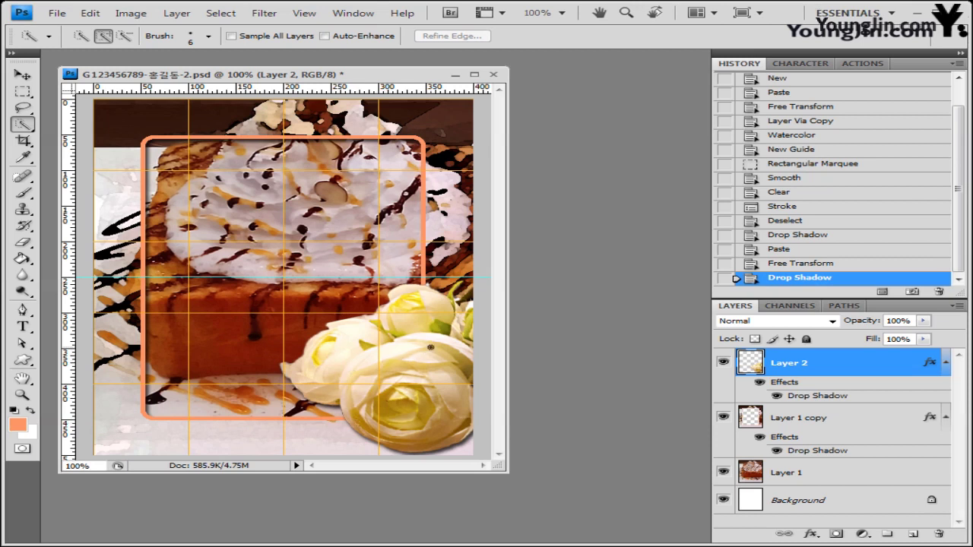
{"action": "mouse_move", "coordinate": [422, 344]}
{"action": "left_mouse_down"}
{"action": "mouse_move", "coordinate": [371, 367]}
{"action": "mouse_move", "coordinate": [358, 396]}
{"action": "left_mouse_up"}
{"action": "mouse_move", "coordinate": [396, 435]}
{"action": "left_mouse_down"}
{"action": "mouse_move", "coordinate": [376, 422]}
{"action": "mouse_move", "coordinate": [461, 423]}
{"action": "mouse_move", "coordinate": [408, 391]}
{"action": "left_mouse_up"}
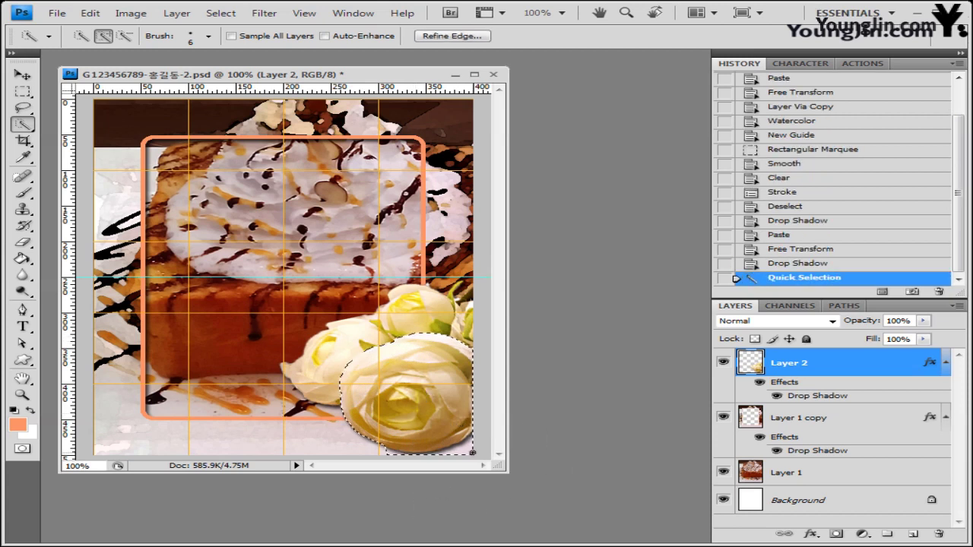
{"action": "left_click", "coordinate": [124, 36]}
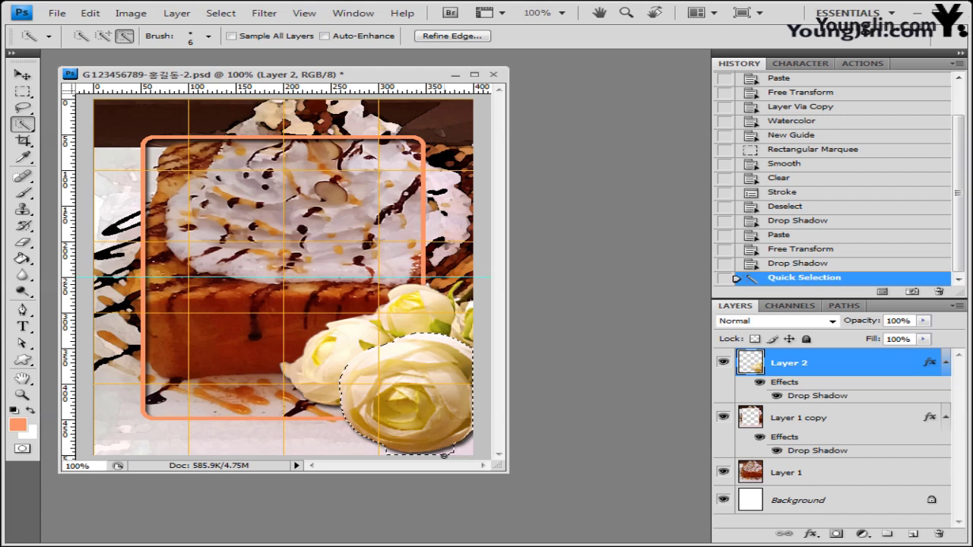
{"action": "mouse_move", "coordinate": [444, 456]}
{"action": "left_mouse_down"}
{"action": "mouse_move", "coordinate": [464, 456]}
{"action": "mouse_move", "coordinate": [434, 454]}
{"action": "mouse_move", "coordinate": [452, 461]}
{"action": "left_mouse_up"}
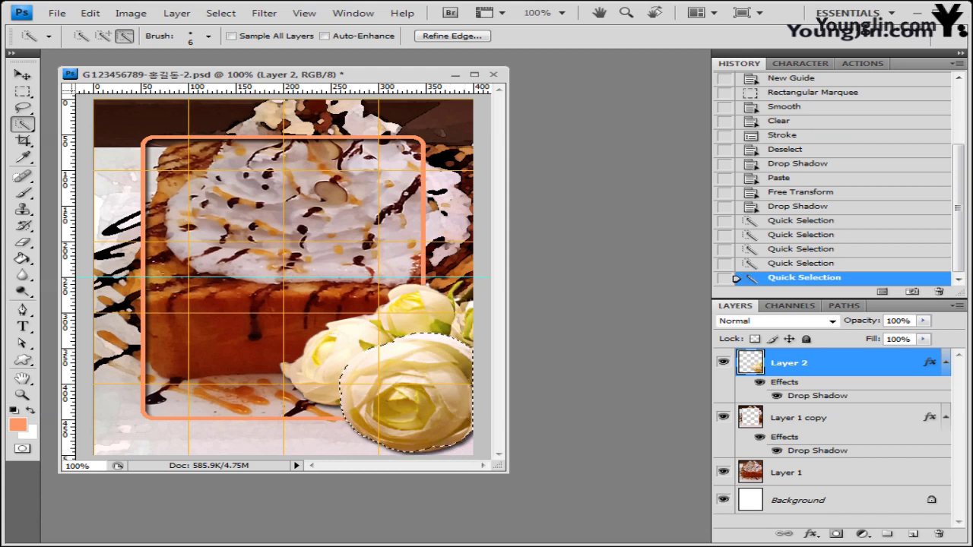
{"action": "left_click", "coordinate": [103, 35]}
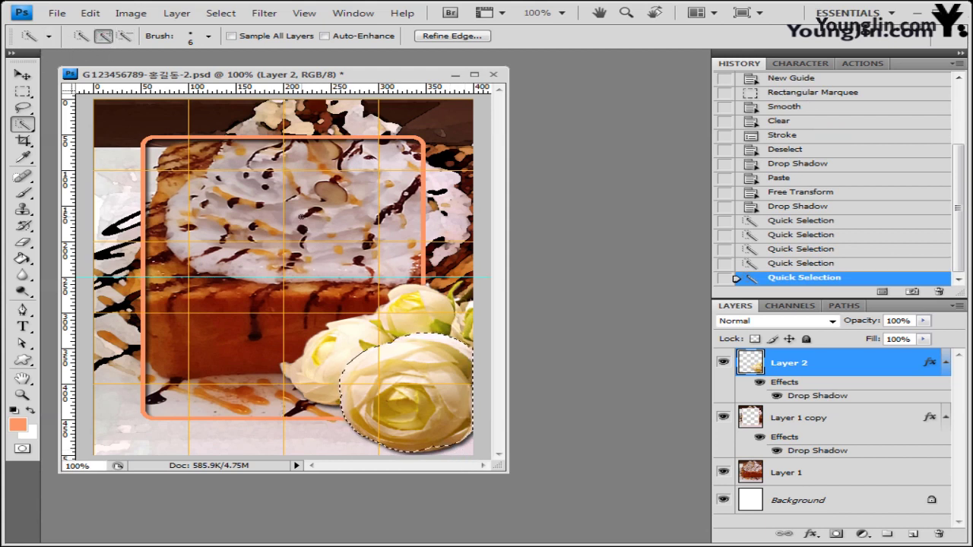
{"action": "left_click", "coordinate": [302, 217]}
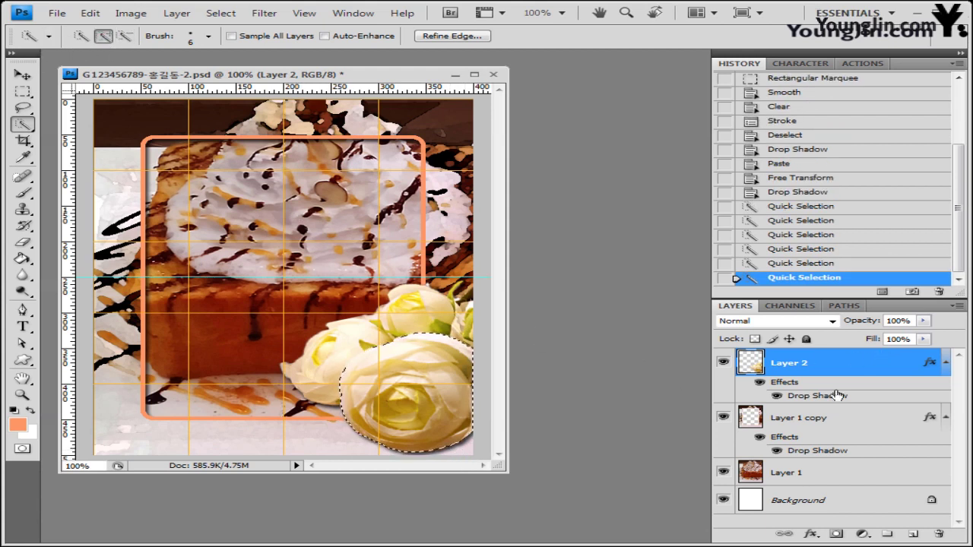
- Recolor the selected rose pink with a Hue/Saturation adjustment layer at Hue -69 and Saturation 20, and close the adjustment settings
{"action": "left_click", "coordinate": [865, 535]}
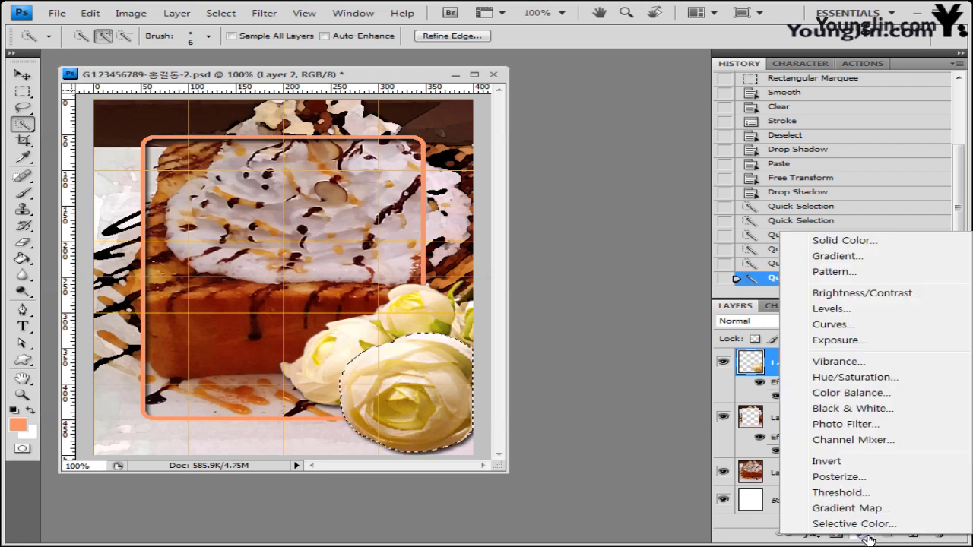
{"action": "left_click", "coordinate": [866, 377]}
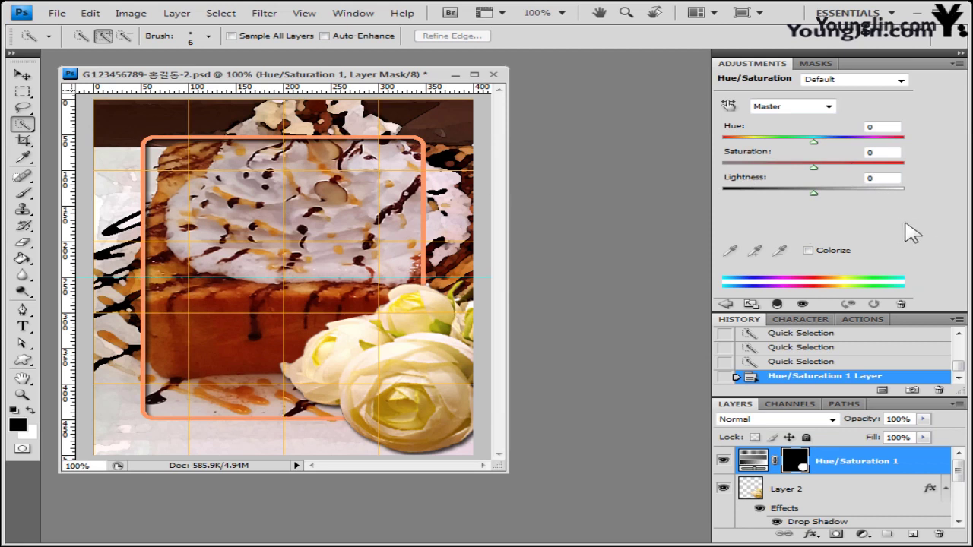
{"action": "left_click", "coordinate": [808, 252]}
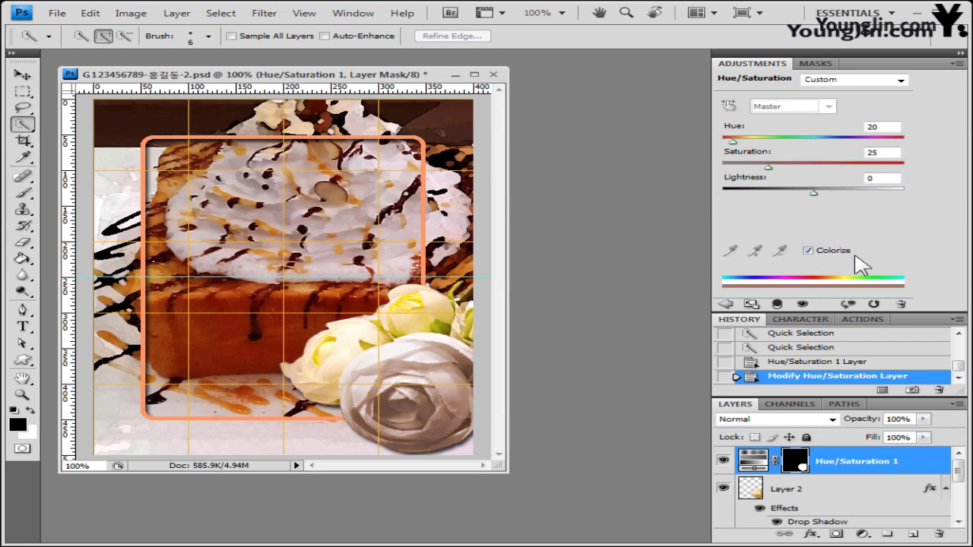
{"action": "left_click", "coordinate": [808, 250]}
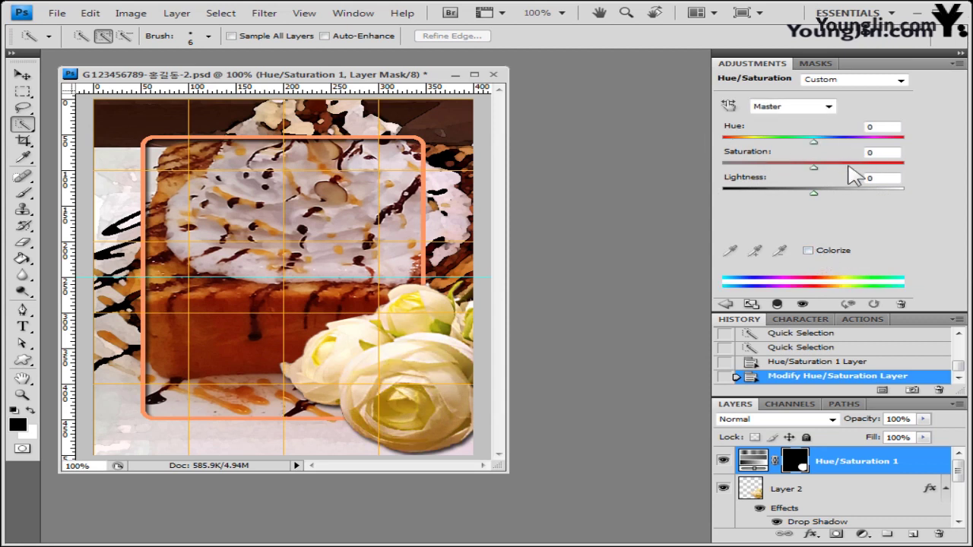
{"action": "left_click", "coordinate": [872, 127]}
{"action": "type", "text": "-70"}
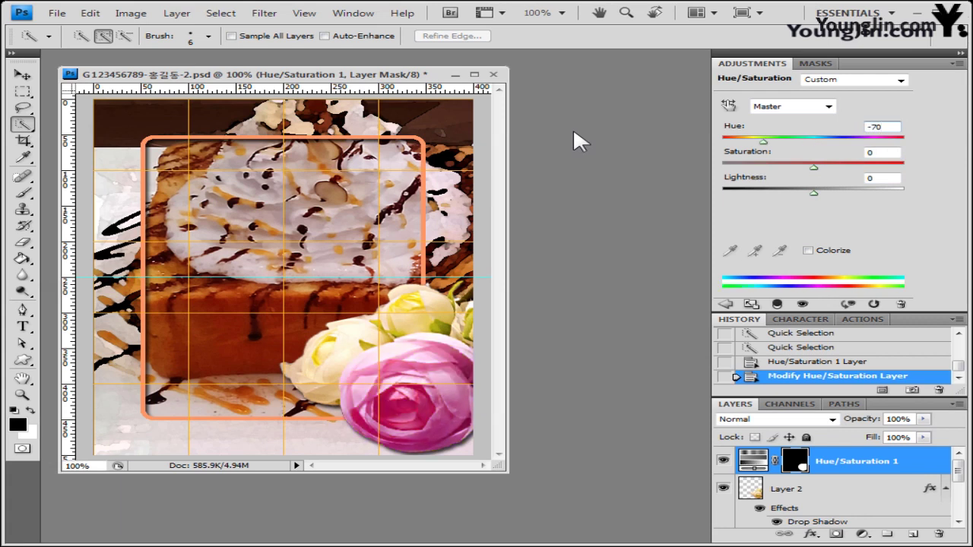
{"action": "left_click", "coordinate": [879, 155]}
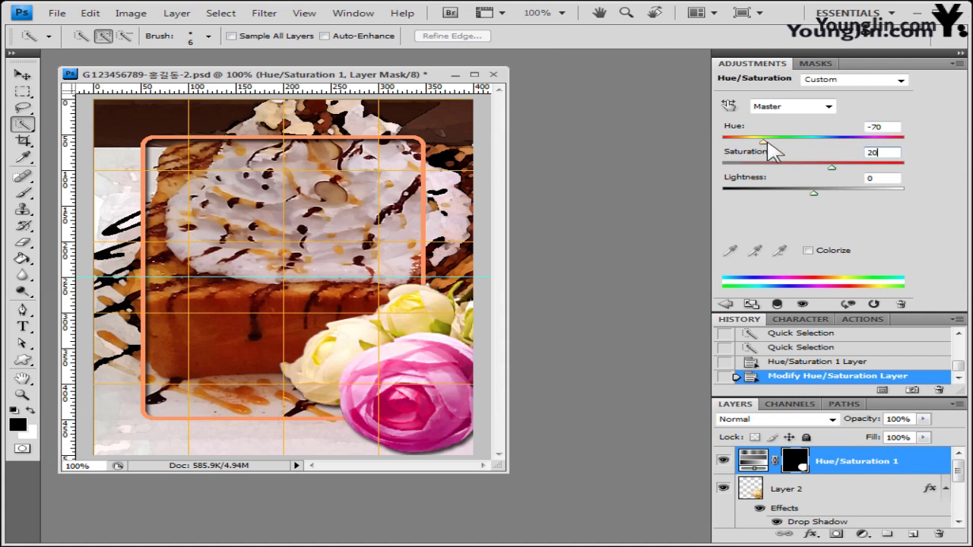
{"action": "left_click_drag", "start_coordinate": [765, 144], "coordinate": [763, 146]}
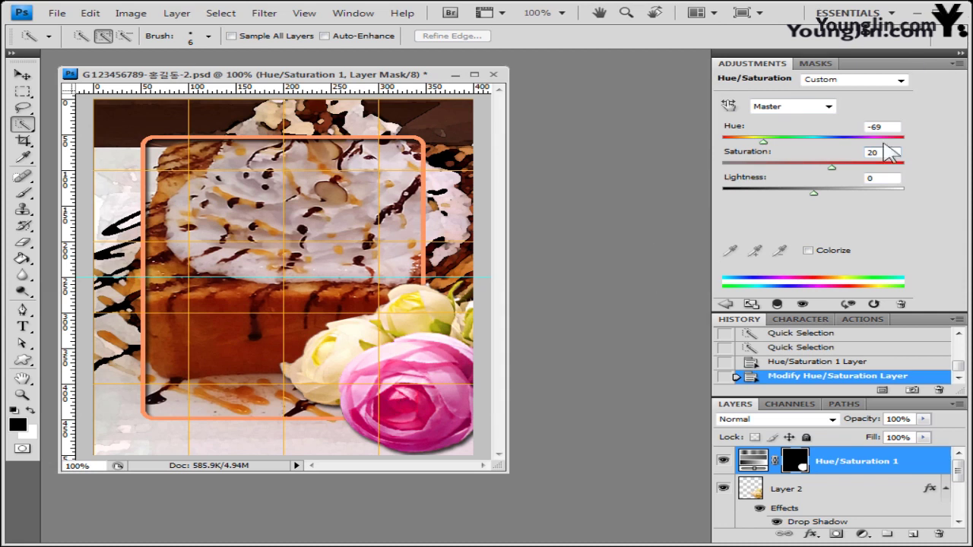
{"action": "left_click", "coordinate": [960, 64]}
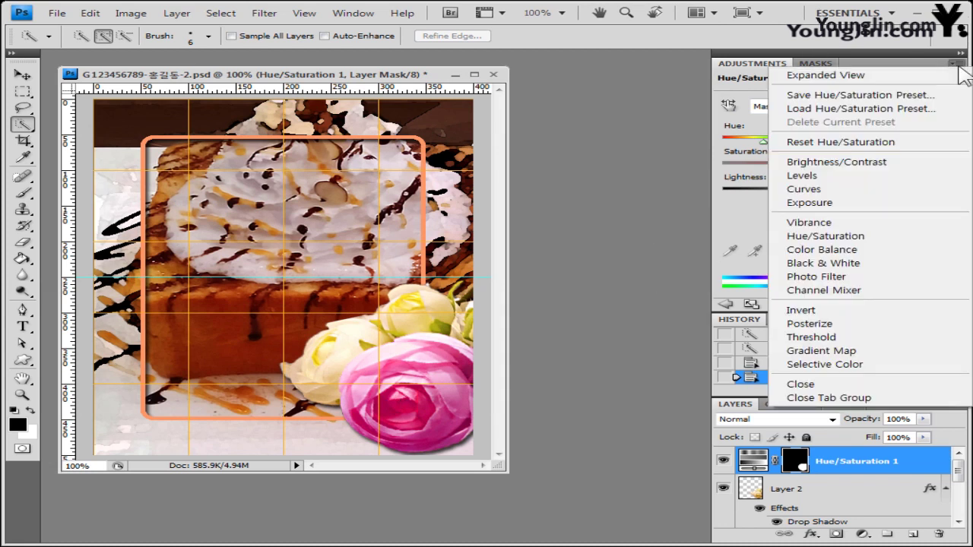
{"action": "left_click", "coordinate": [874, 398]}
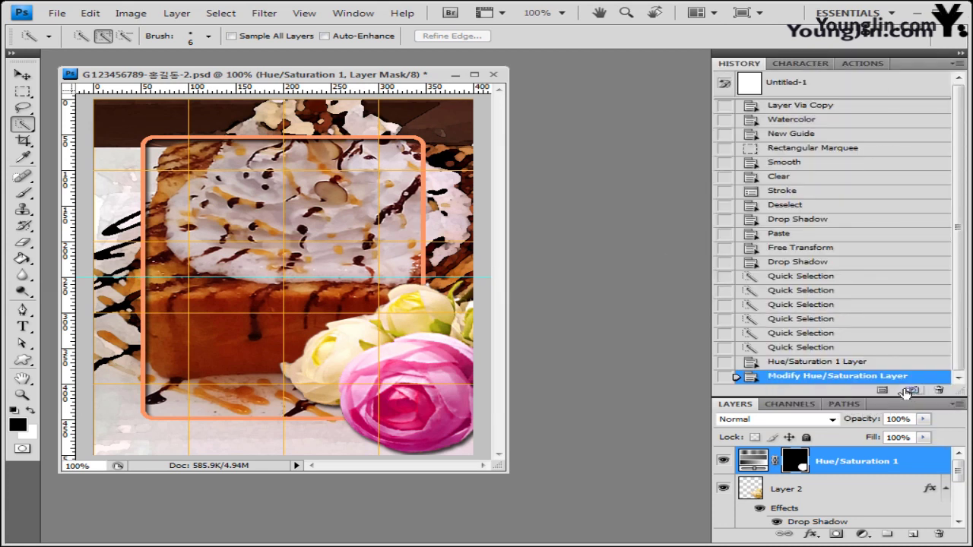
{"action": "left_click", "coordinate": [882, 390]}
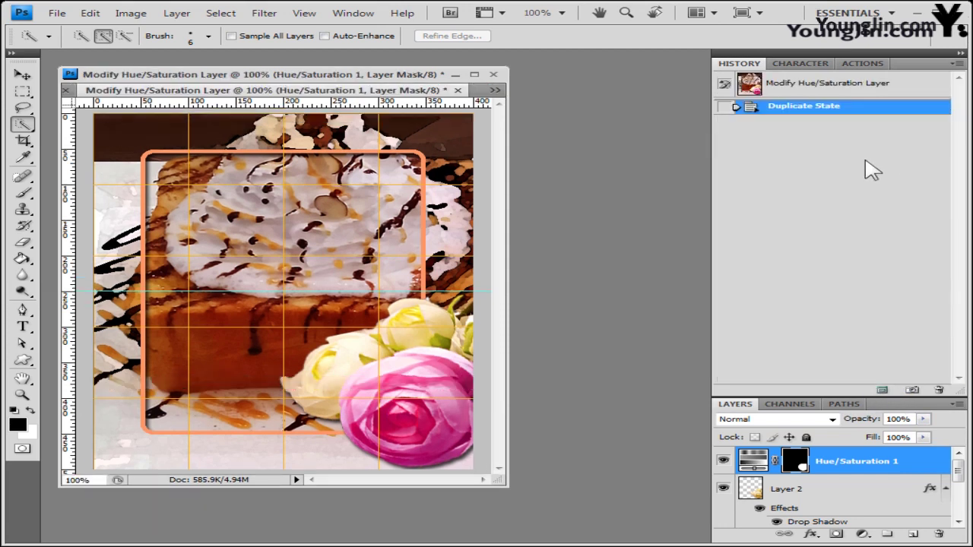
{"action": "left_click", "coordinate": [458, 90]}
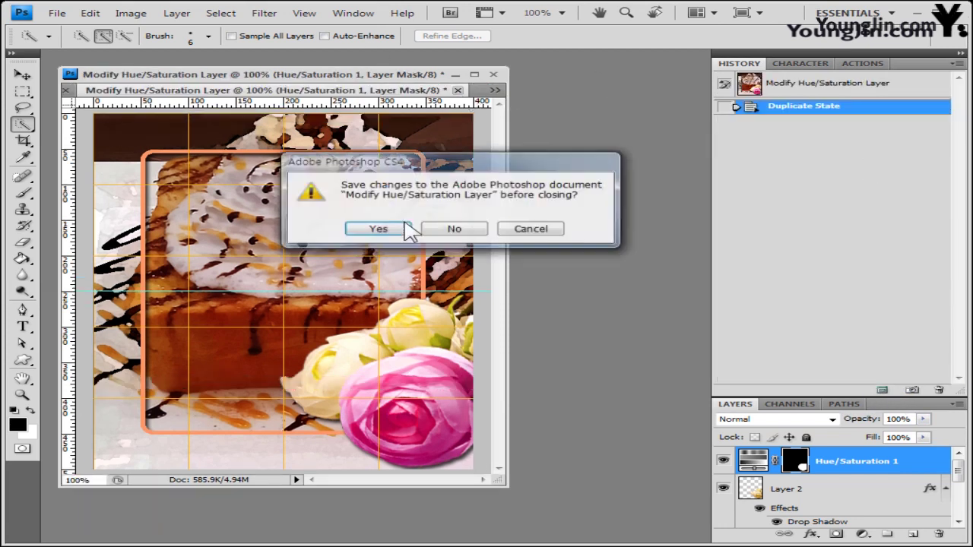
{"action": "key", "text": "Return"}
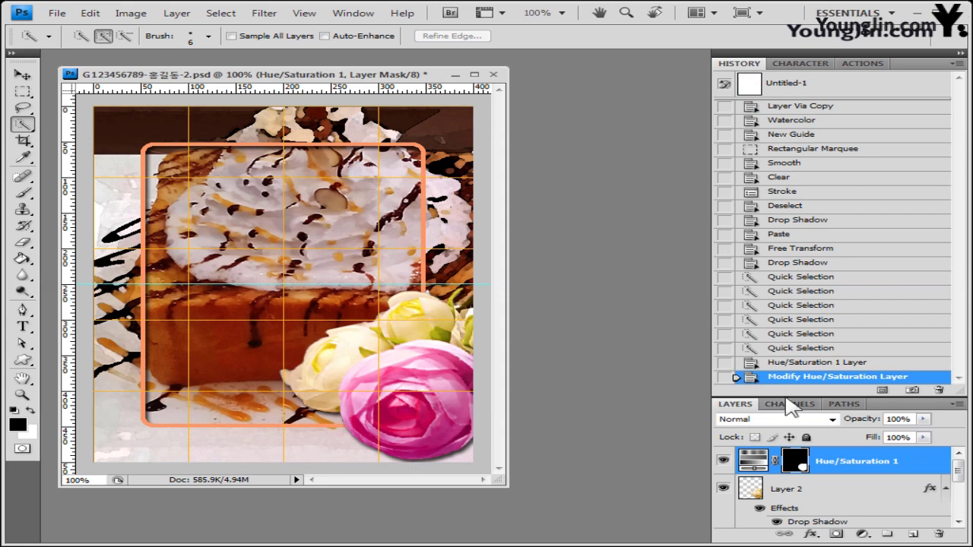
- Enlarge the layer list, open 2급-4.jpg from the Image folder in Photoshop and reposition its document window
{"action": "left_click_drag", "start_coordinate": [737, 402], "coordinate": [737, 222]}
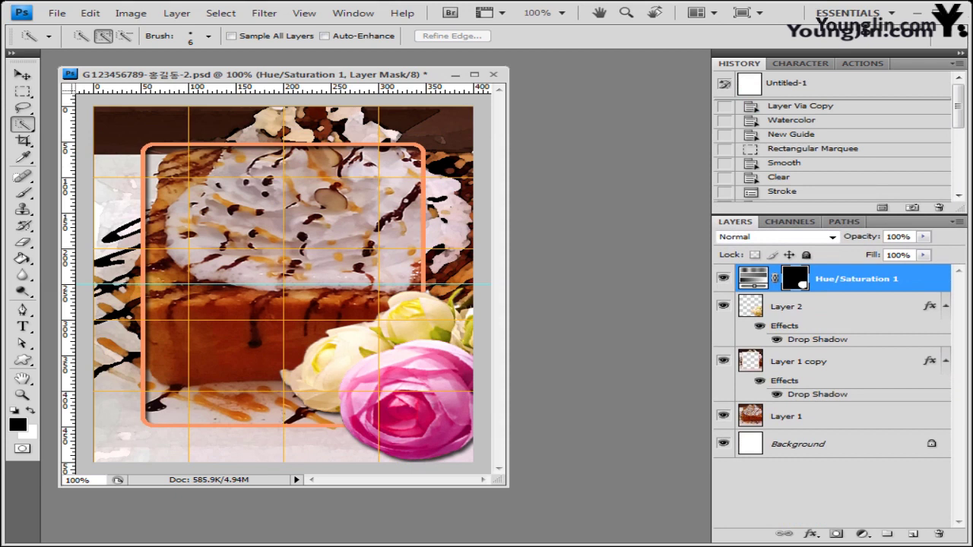
{"action": "key", "text": "alt+Tab"}
{"action": "left_click", "coordinate": [483, 270]}
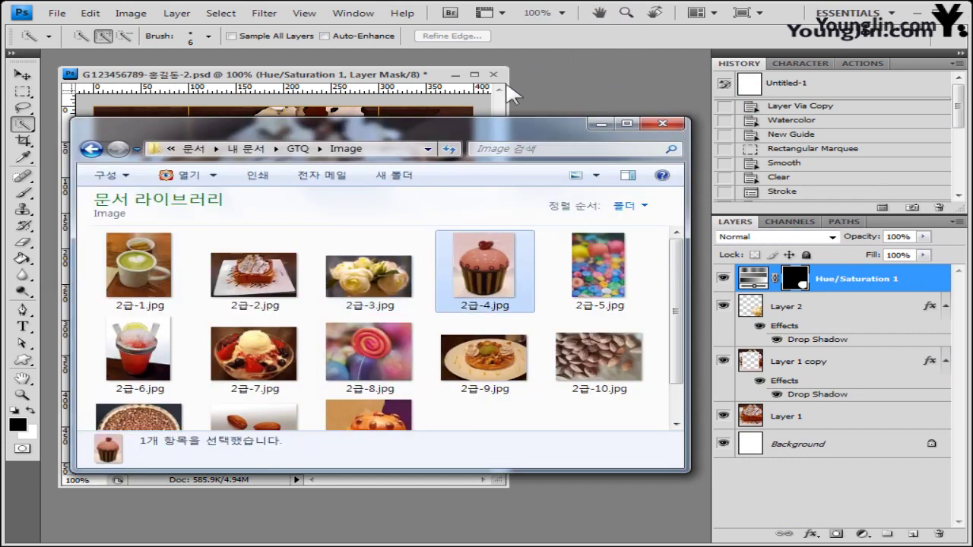
{"action": "key", "text": "Return"}
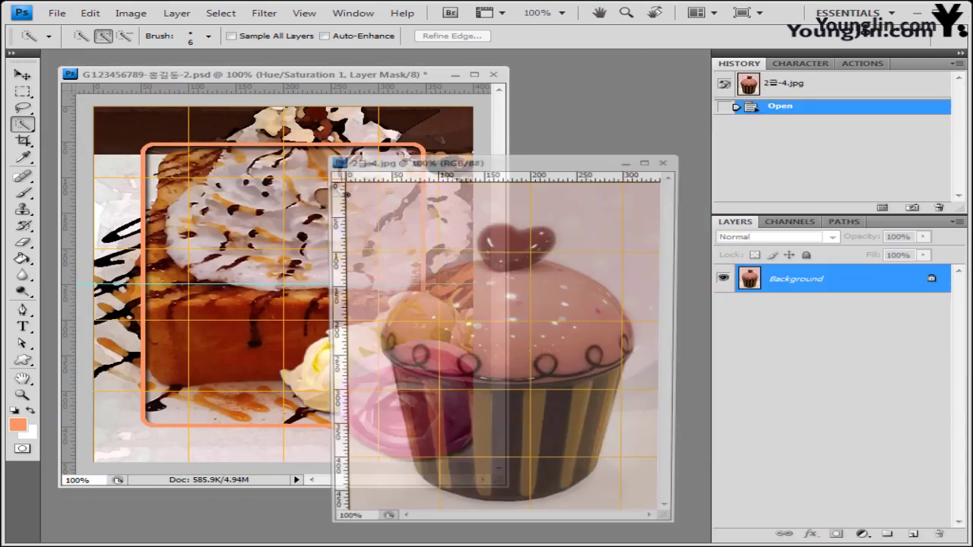
{"action": "left_click_drag", "start_coordinate": [454, 164], "coordinate": [415, 141]}
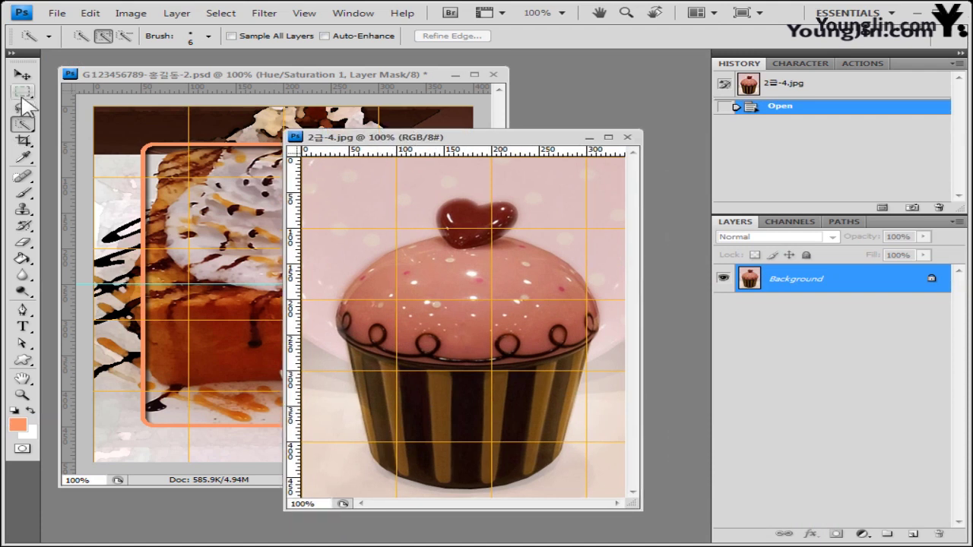
- Select the background around the cupcake in 2급-4.jpg with a contiguous Magic Wand at tolerance 50
{"action": "left_click", "coordinate": [23, 123]}
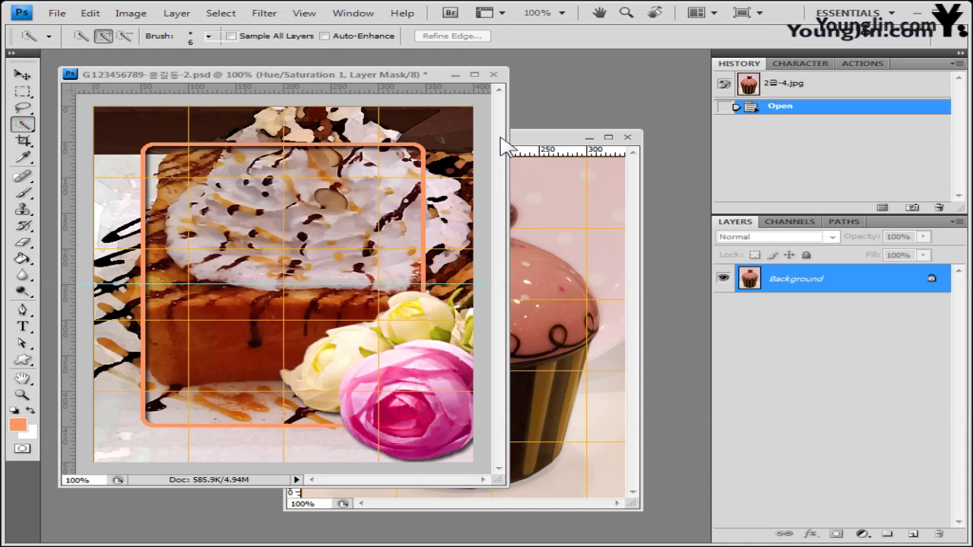
{"action": "key", "text": "shift+w"}
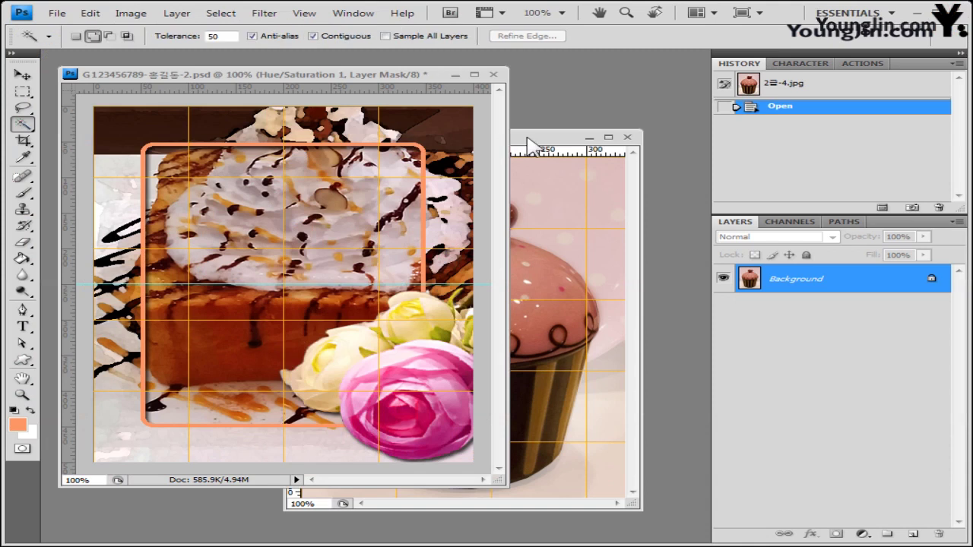
{"action": "left_click", "coordinate": [366, 211]}
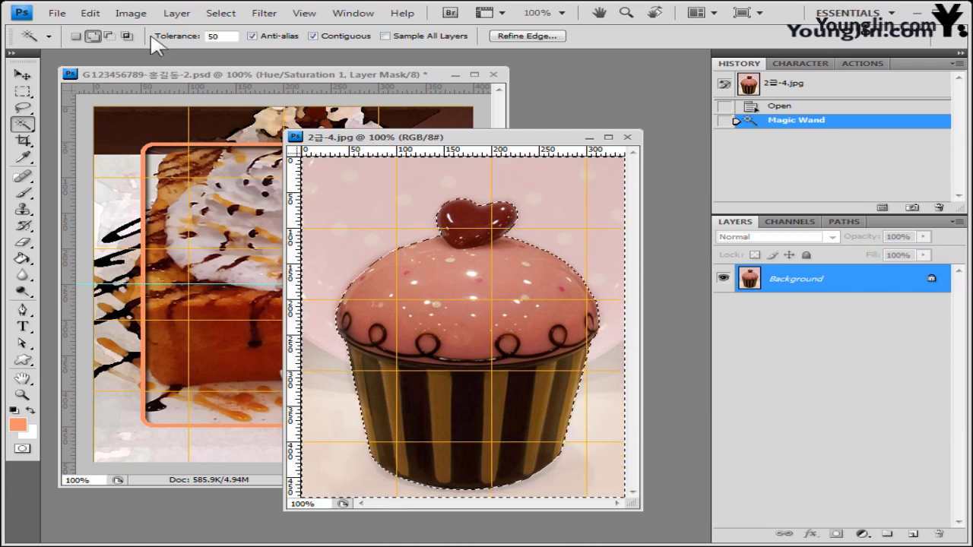
{"action": "left_click", "coordinate": [223, 34]}
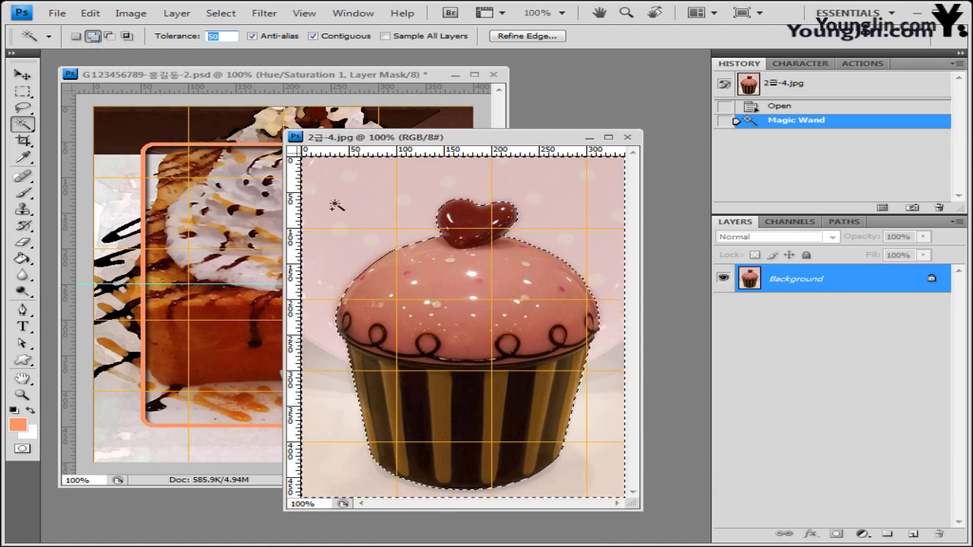
{"action": "left_click", "coordinate": [222, 13]}
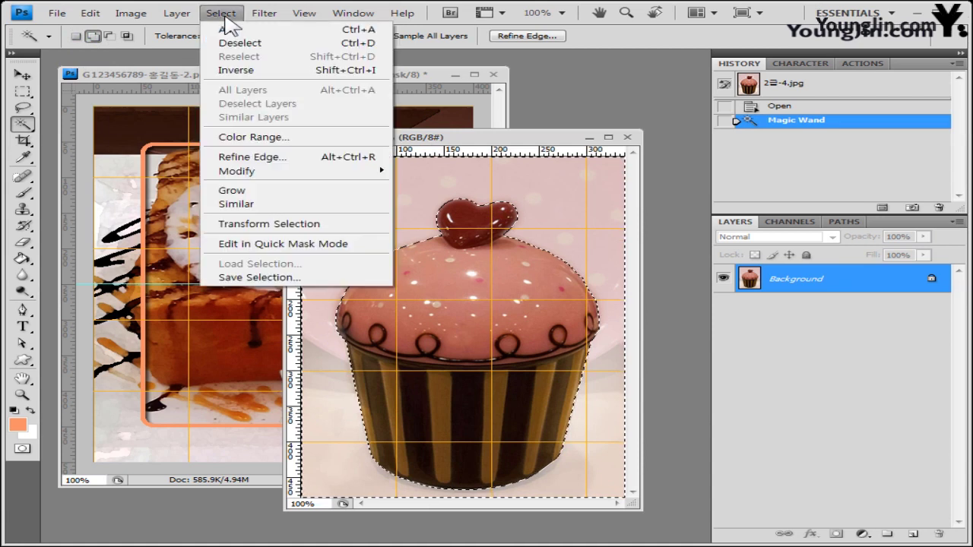
- Invert the selection in the cupcake photo so the cupcake is selected instead of its background
{"action": "left_click", "coordinate": [257, 70]}
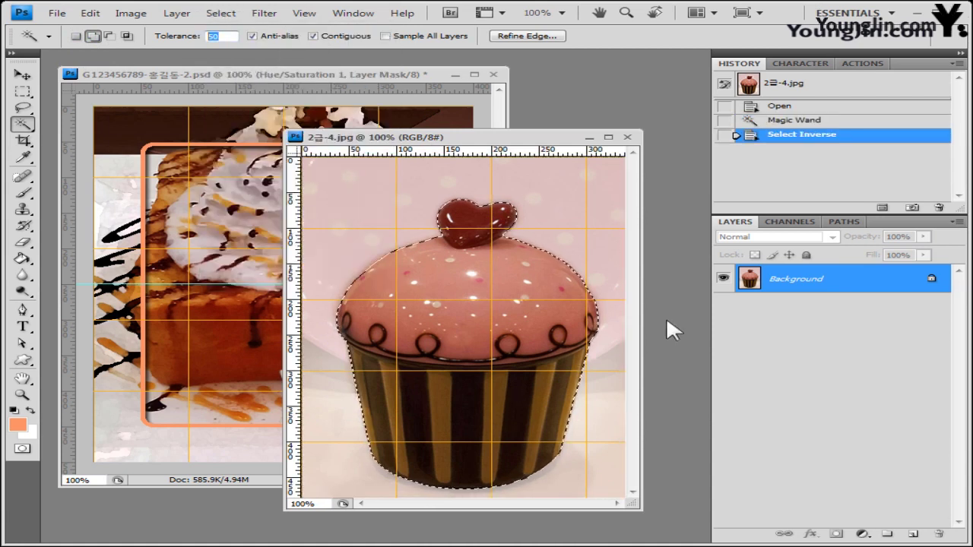
{"action": "left_click", "coordinate": [391, 82]}
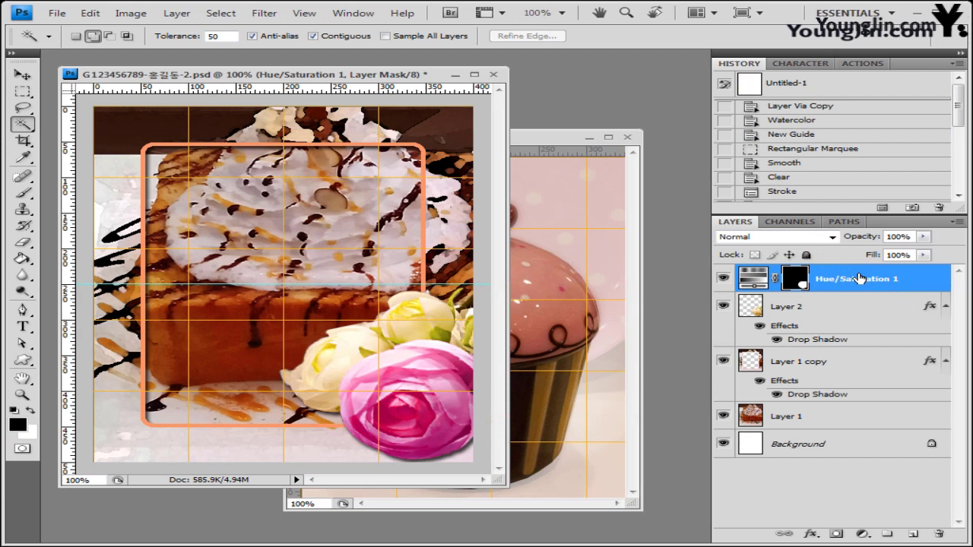
{"action": "left_click", "coordinate": [829, 279]}
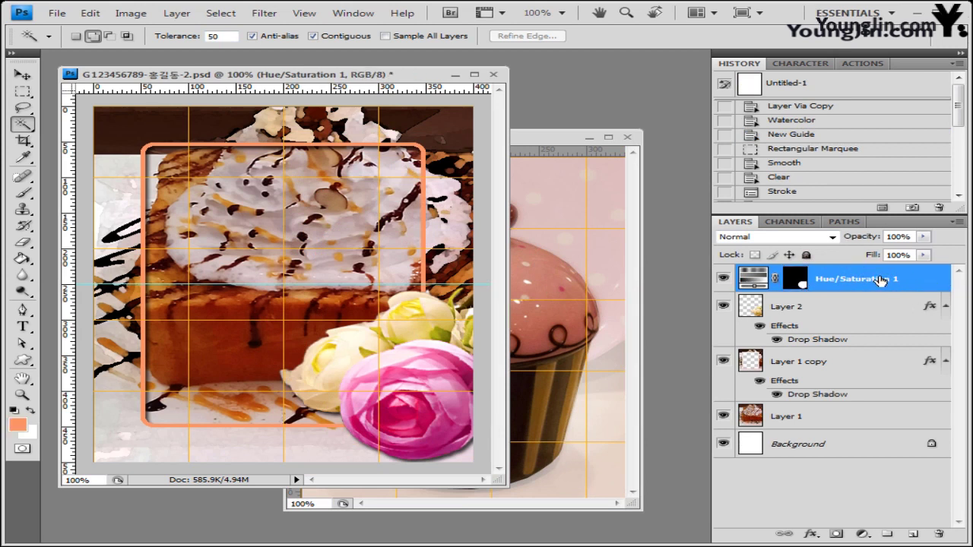
{"action": "key", "text": "ctrl+v"}
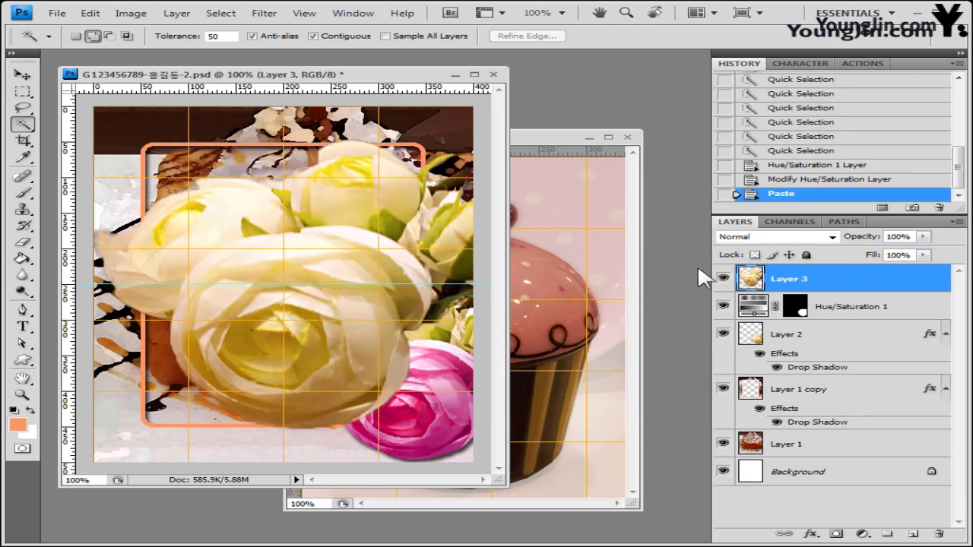
{"action": "key", "text": "ctrl+z"}
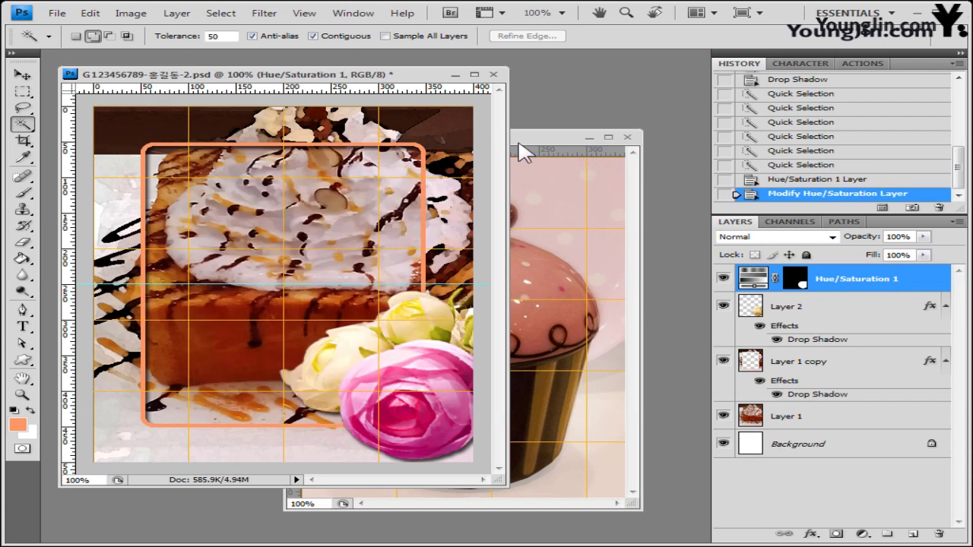
- Copy the selected cupcake into the dessert composition above the Hue/Saturation 1 layer and close the cupcake photo
{"action": "left_click", "coordinate": [524, 148]}
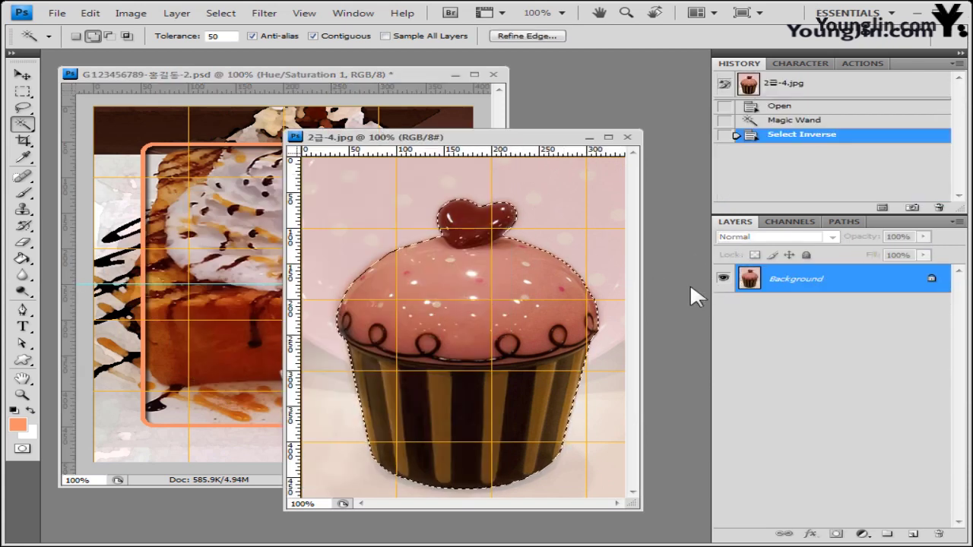
{"action": "left_click", "coordinate": [386, 97]}
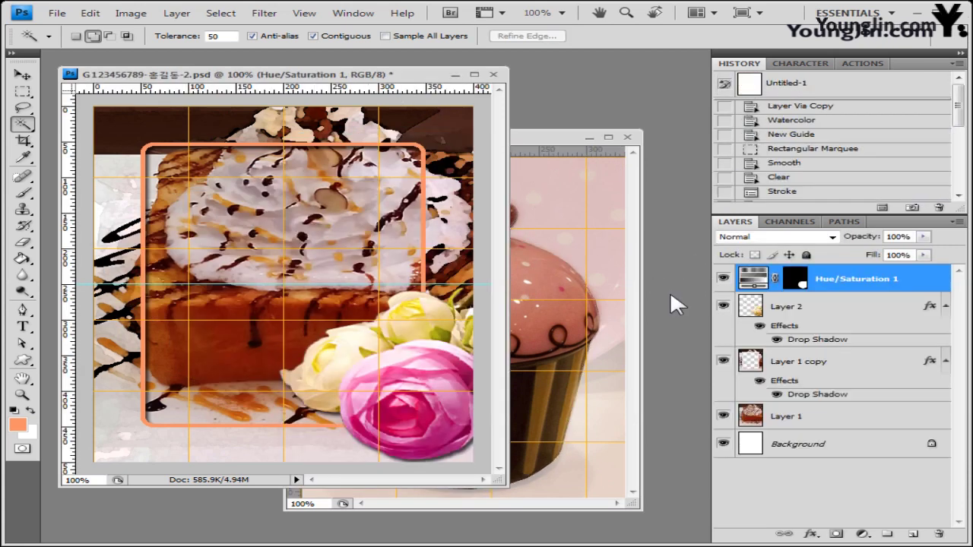
{"action": "key", "text": "ctrl+v"}
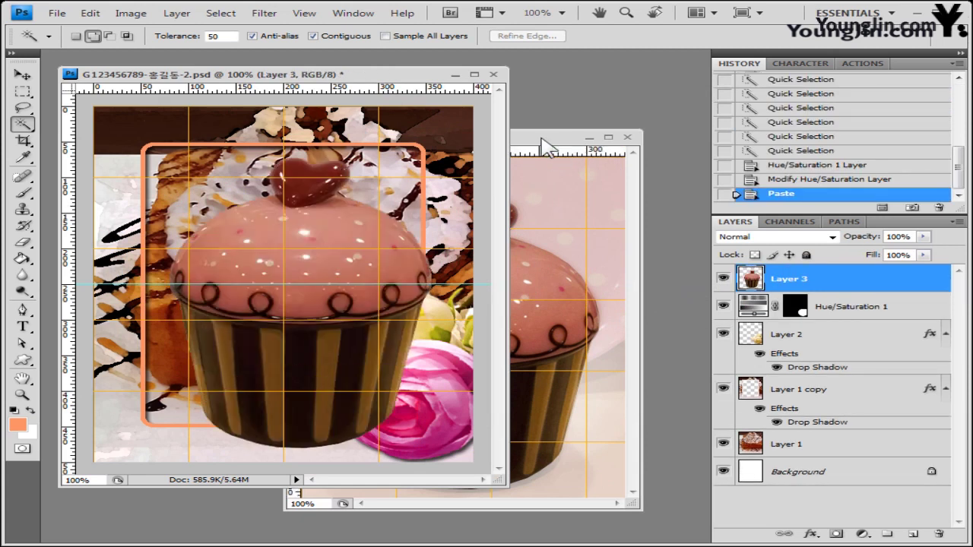
{"action": "left_click", "coordinate": [542, 145]}
{"action": "left_click", "coordinate": [627, 137]}
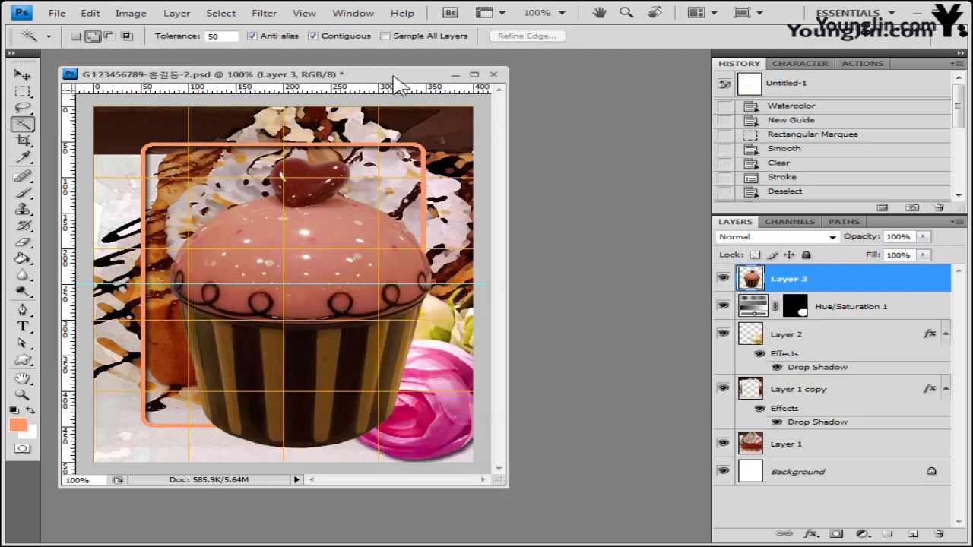
- Reorder Layer 3 to sit directly below Layer 1 copy and shift the cupcake toward the frame's left edge
{"action": "left_click", "coordinate": [22, 74]}
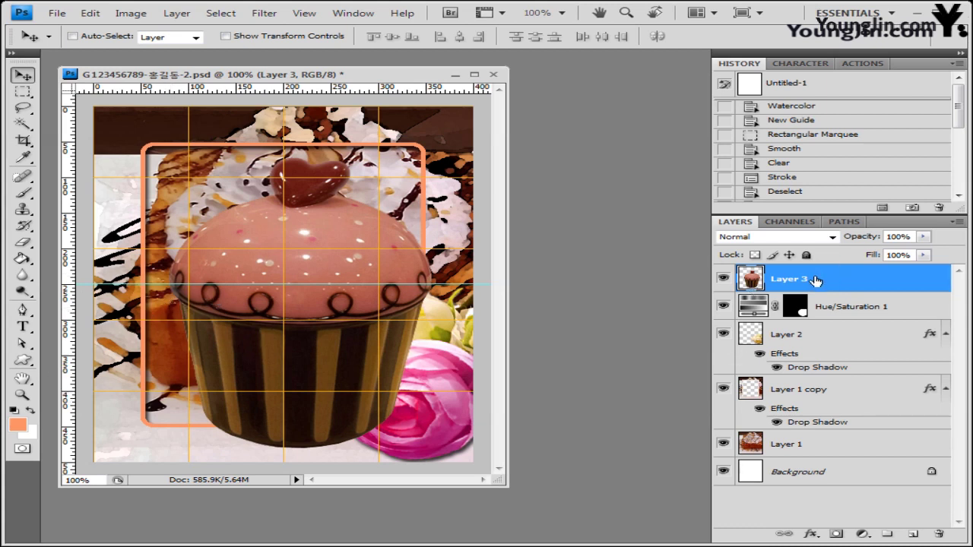
{"action": "left_click_drag", "start_coordinate": [811, 280], "coordinate": [846, 432]}
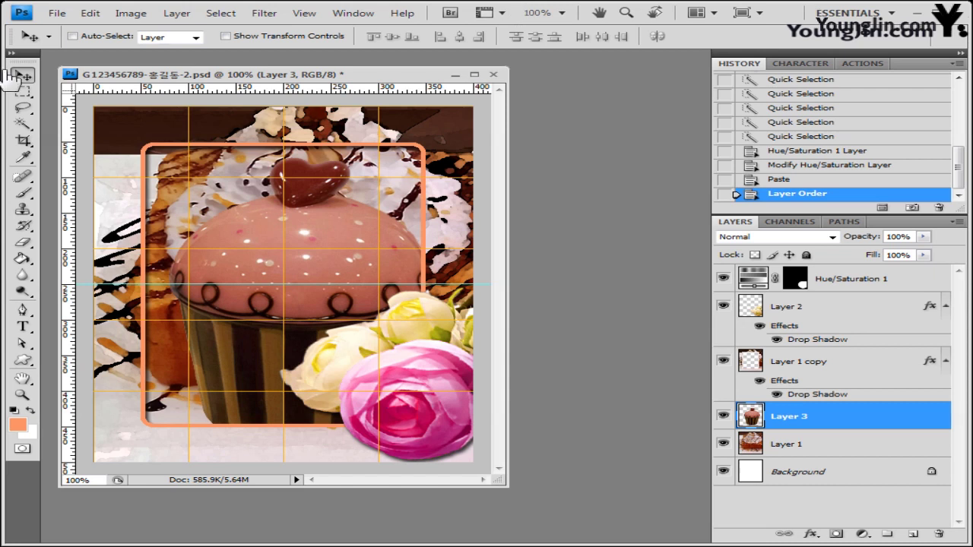
{"action": "left_click_drag", "start_coordinate": [342, 288], "coordinate": [278, 295]}
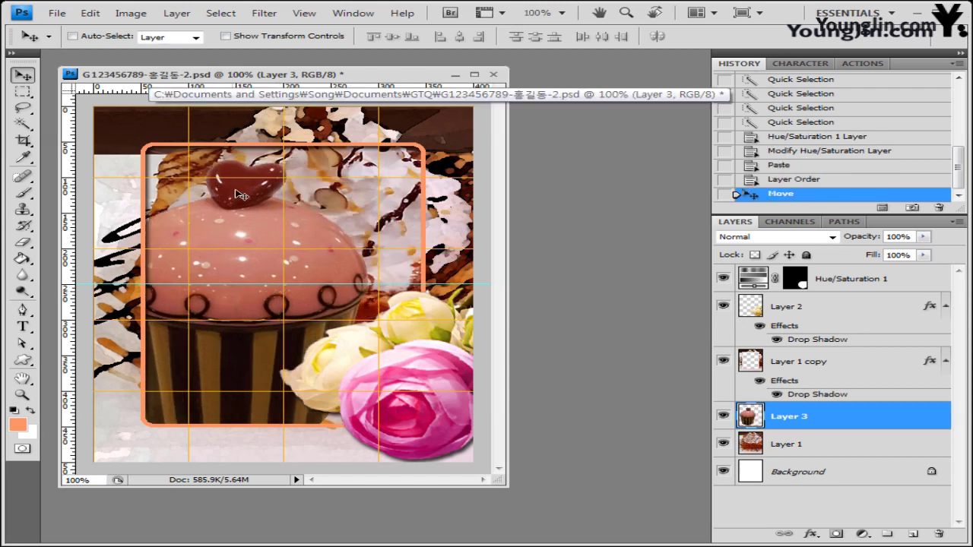
- Scale the cupcake down proportionally to 47.5% so it sits in the lower-left corner of the orange frame
{"action": "key", "text": "ctrl+t"}
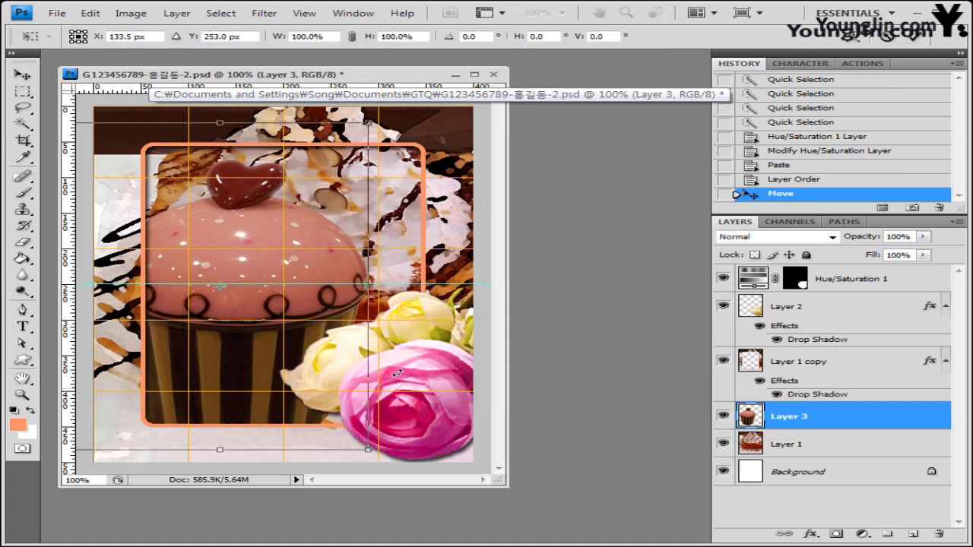
{"action": "left_click_drag", "start_coordinate": [368, 123], "coordinate": [247, 278]}
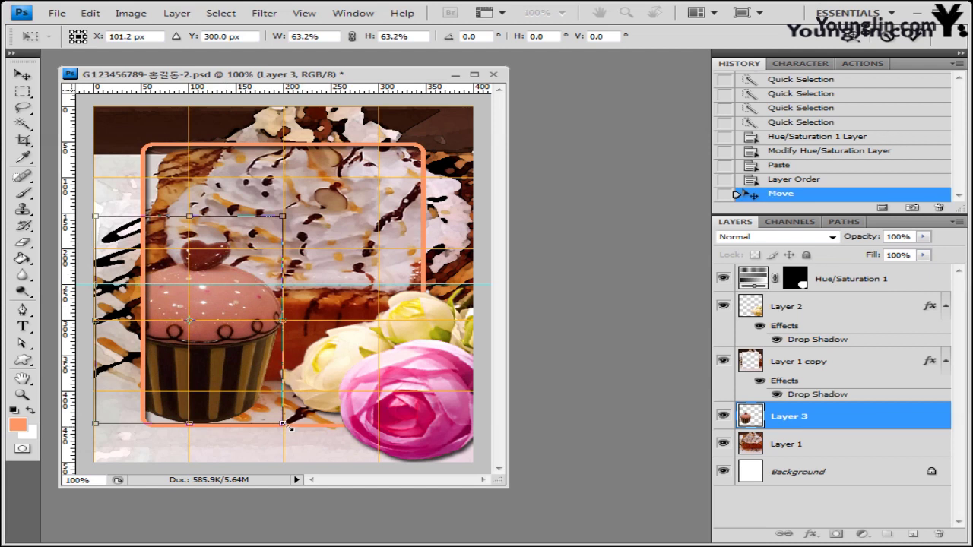
{"action": "left_click_drag", "start_coordinate": [286, 426], "coordinate": [244, 414]}
{"action": "key", "text": "Return"}
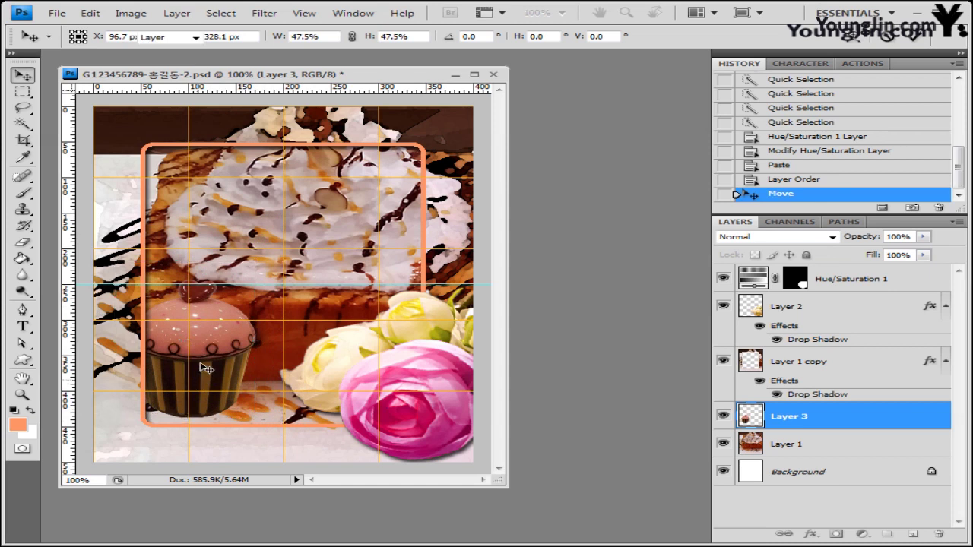
- Apply a Bevel and Emboss effect with the Inner Bevel style to the cupcake on Layer 3
{"action": "left_click", "coordinate": [817, 534]}
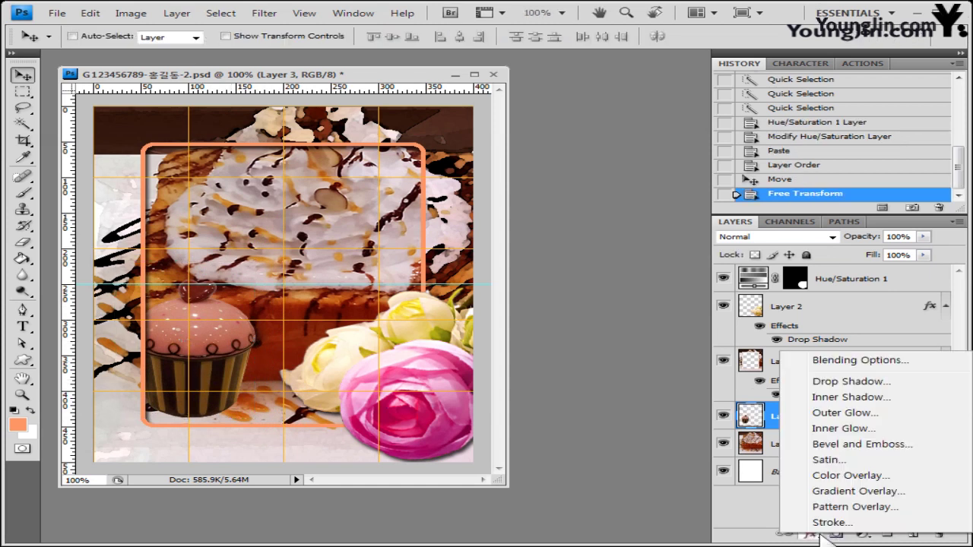
{"action": "left_click", "coordinate": [859, 447]}
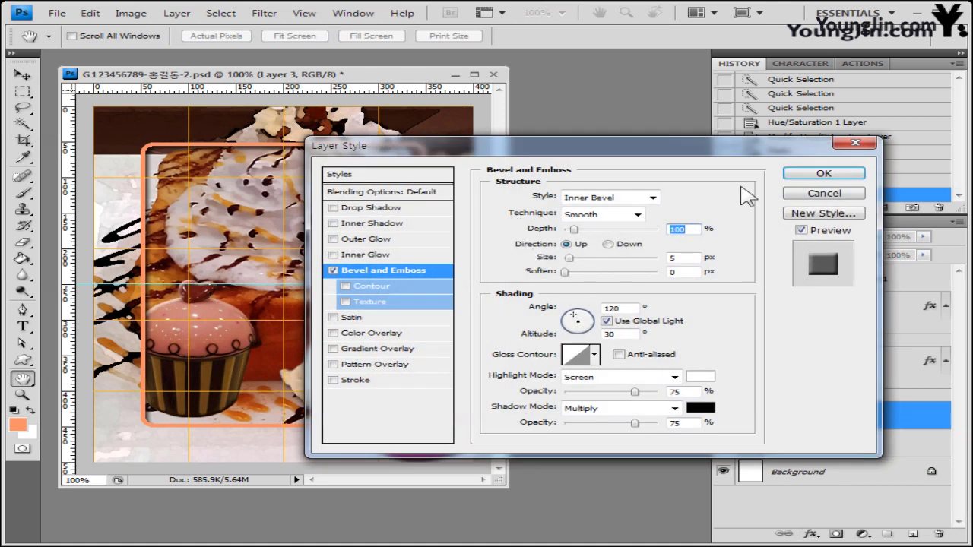
{"action": "left_click", "coordinate": [824, 173]}
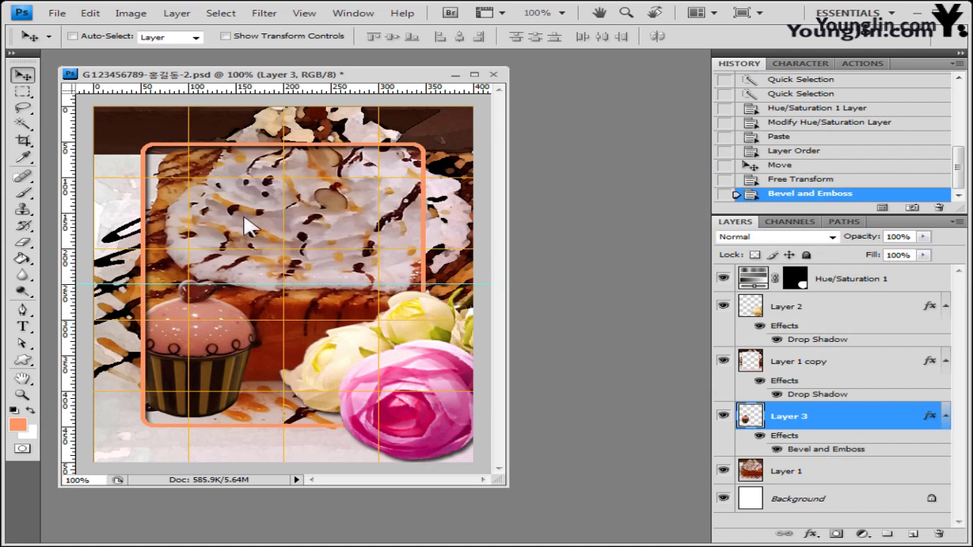
- Make the Hue/Saturation 1 layer active and activate the Horizontal Type tool
{"action": "left_click", "coordinate": [856, 280]}
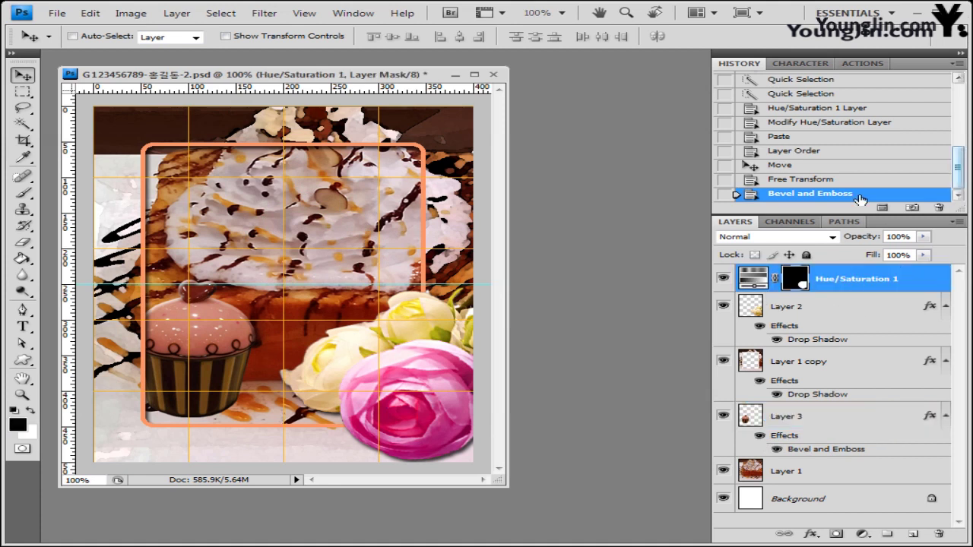
{"action": "left_click", "coordinate": [23, 327]}
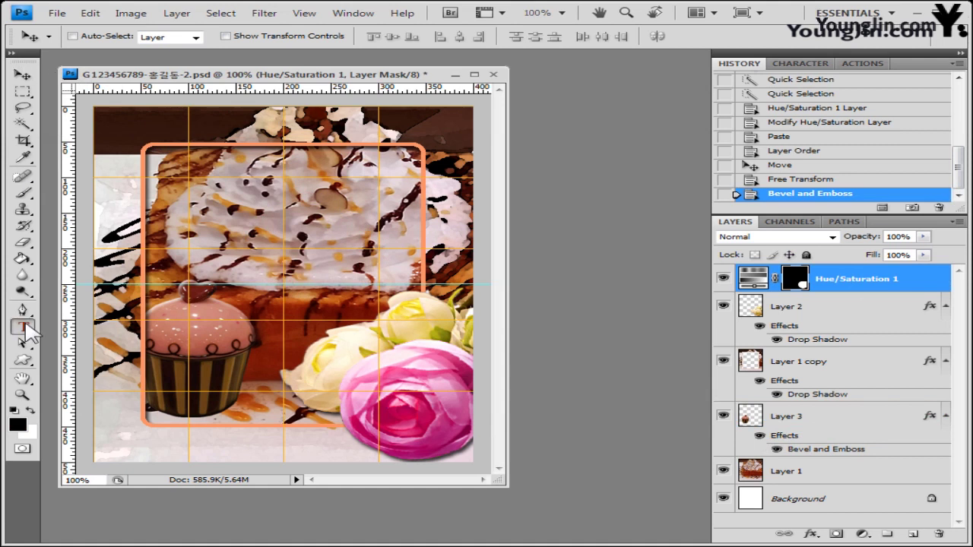
{"action": "left_click", "coordinate": [24, 328]}
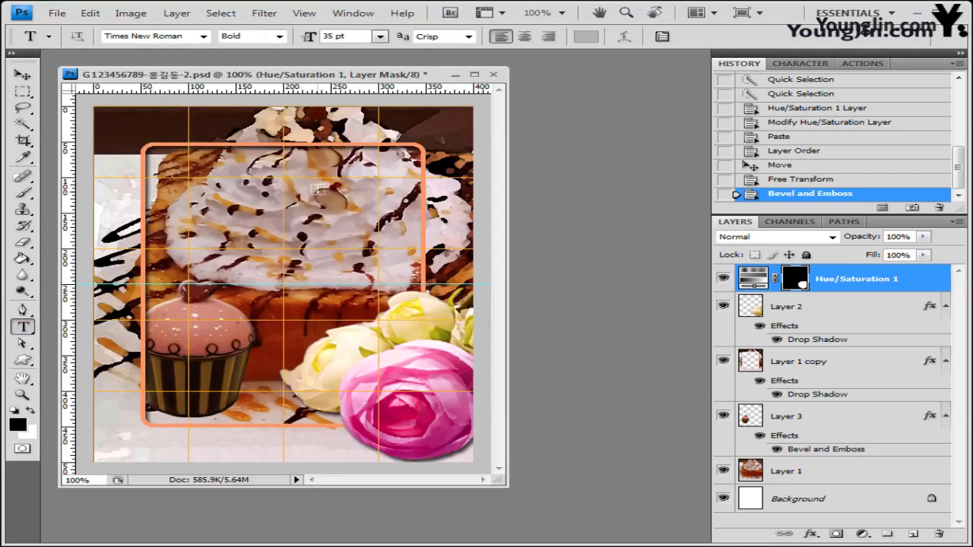
{"action": "left_click", "coordinate": [194, 40]}
{"action": "type", "text": "ㄱ"}
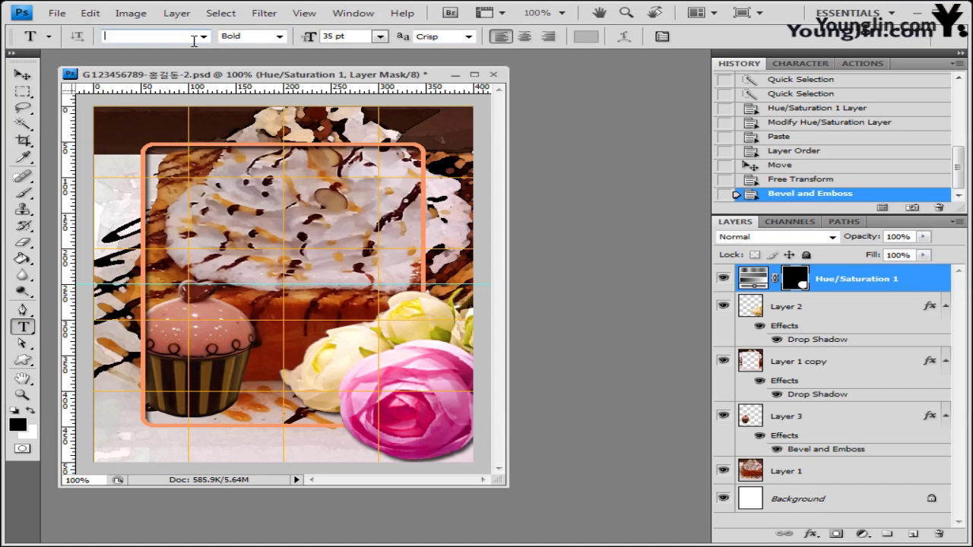
{"action": "key", "text": "BackSpace"}
{"action": "type", "text": "Arial Unicode MS"}
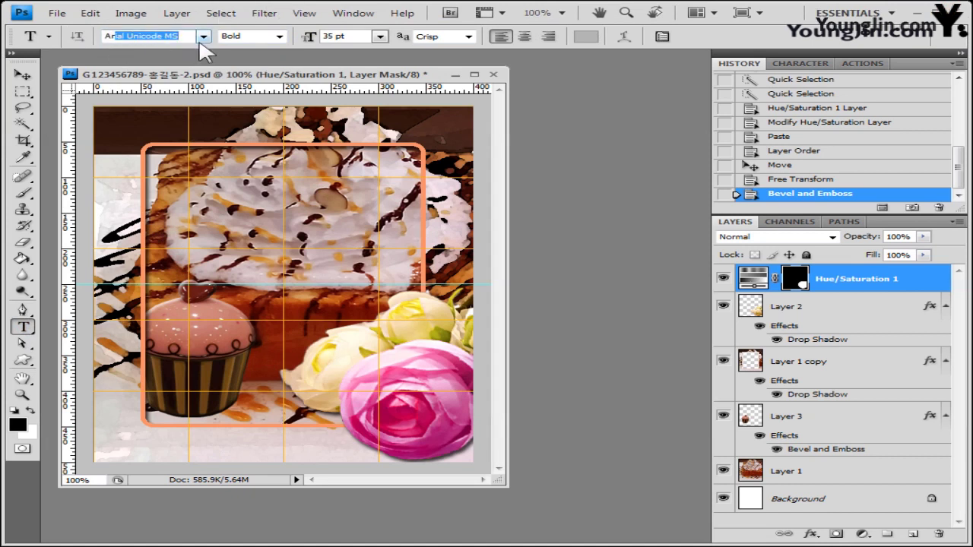
{"action": "left_click", "coordinate": [204, 37]}
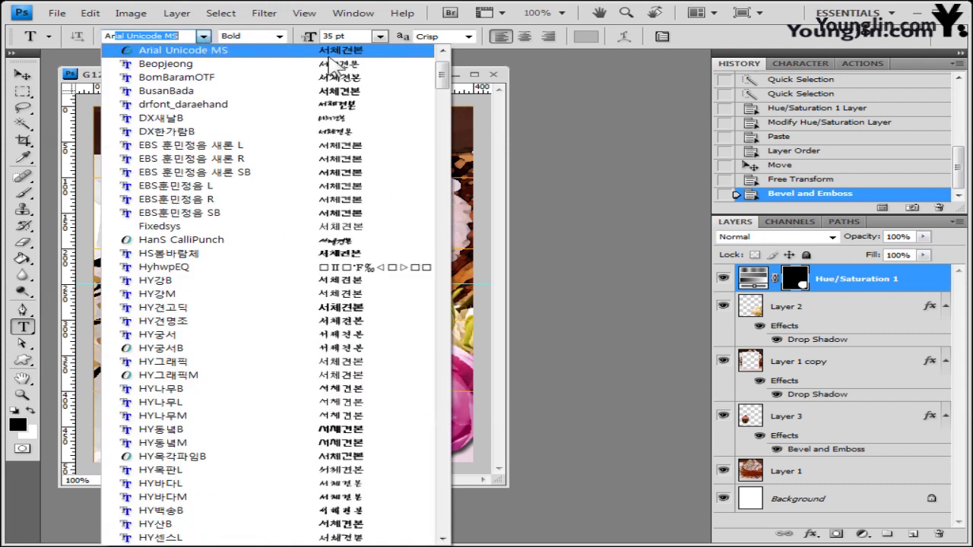
{"action": "left_click", "coordinate": [442, 51]}
{"action": "left_click", "coordinate": [441, 50]}
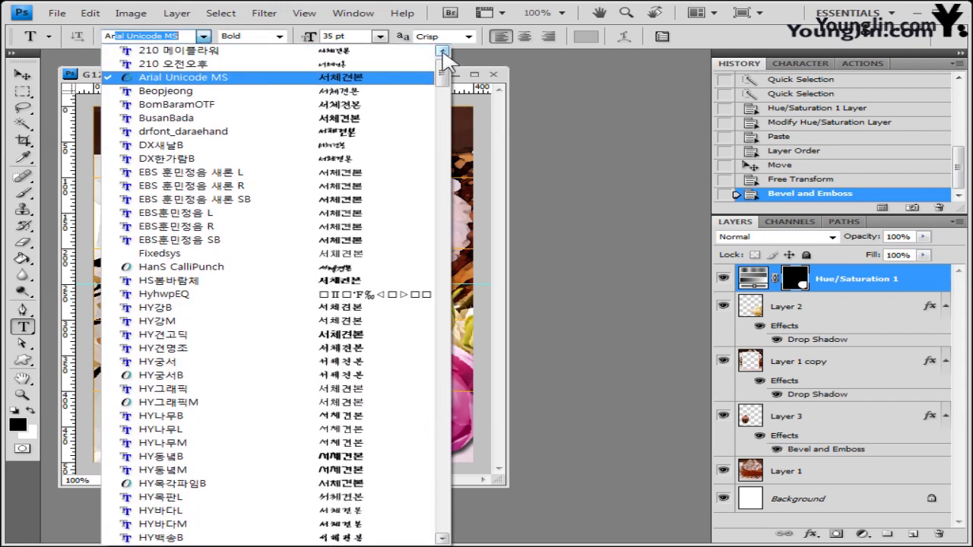
{"action": "left_click", "coordinate": [127, 41]}
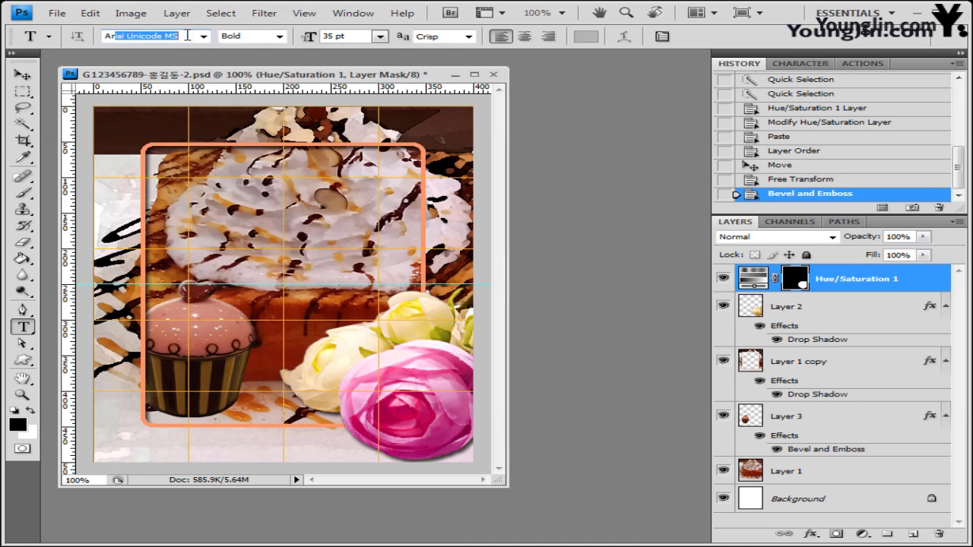
{"action": "key", "text": "Down"}
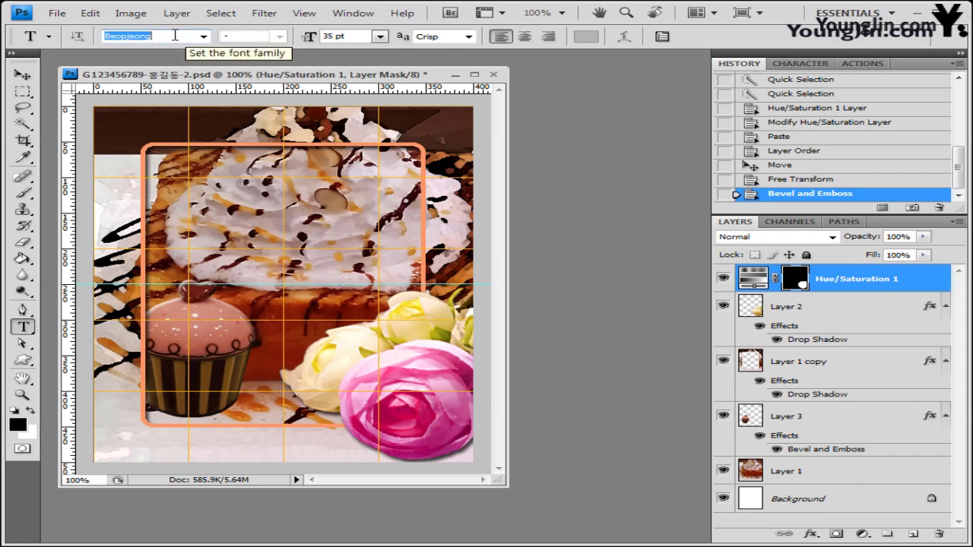
{"action": "key", "text": "Up"}
- Set the type to Arial, Bold style, at a size of 55 pt
{"action": "key", "text": "alt+Down"}
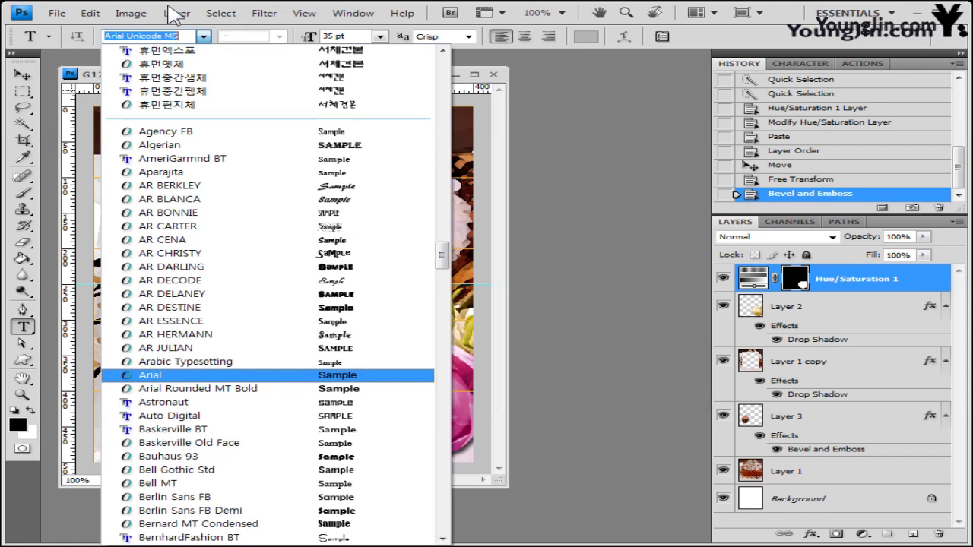
{"action": "left_click", "coordinate": [218, 375]}
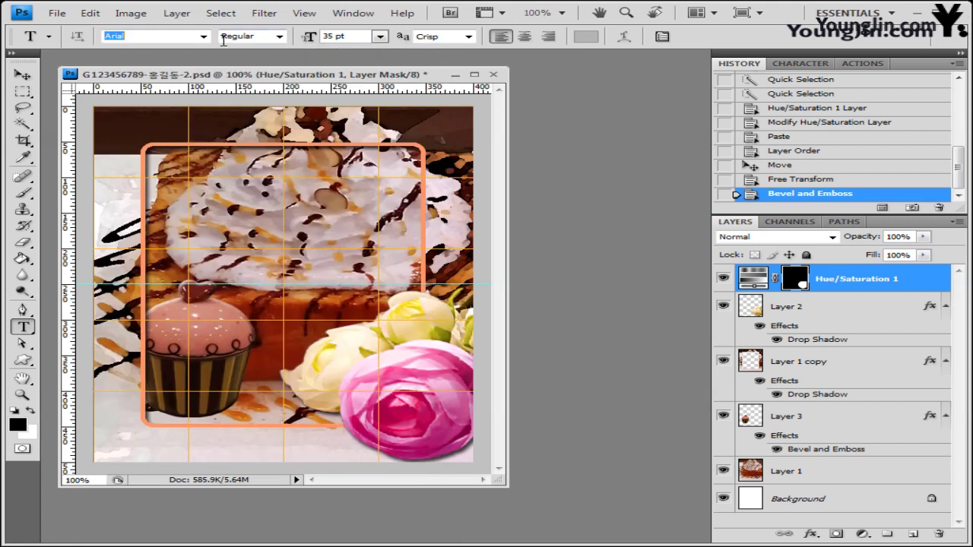
{"action": "left_click", "coordinate": [280, 37]}
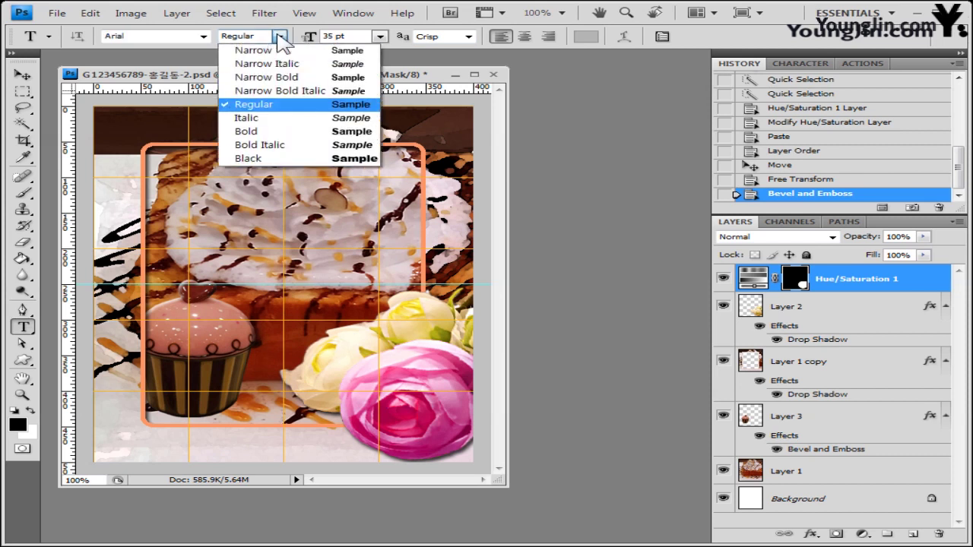
{"action": "left_click", "coordinate": [275, 131]}
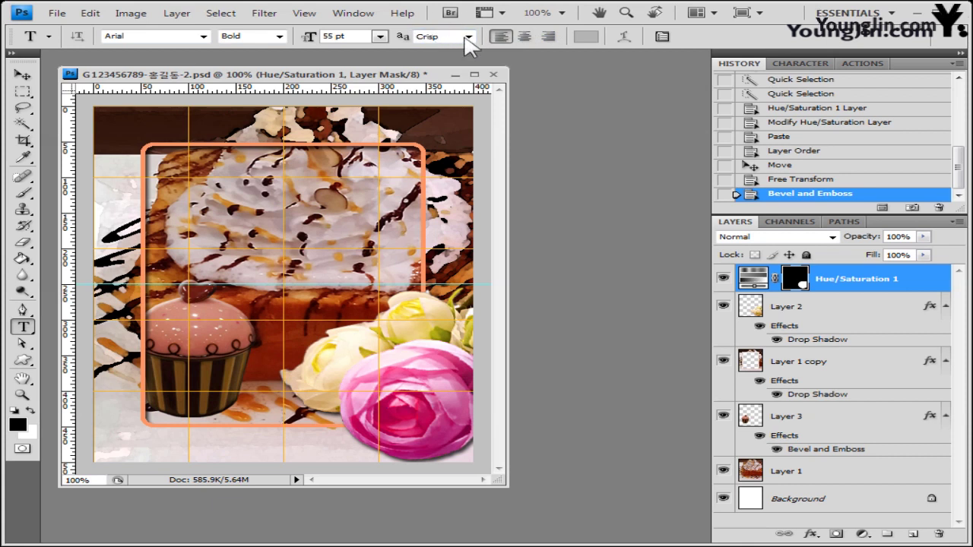
- Set the text color to #ff9999
{"action": "left_click", "coordinate": [589, 42]}
{"action": "left_click", "coordinate": [551, 332]}
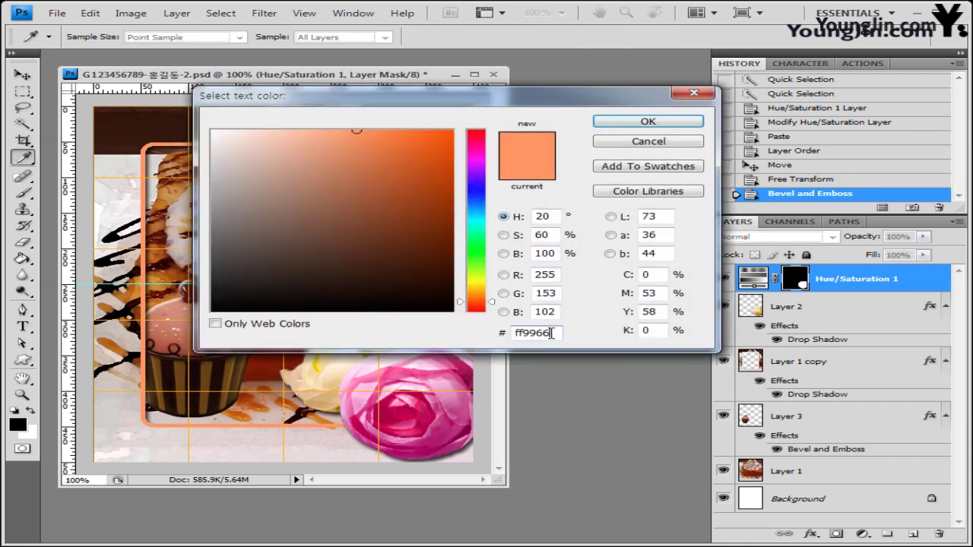
{"action": "double_click", "coordinate": [501, 333]}
{"action": "type", "text": "ff9999"}
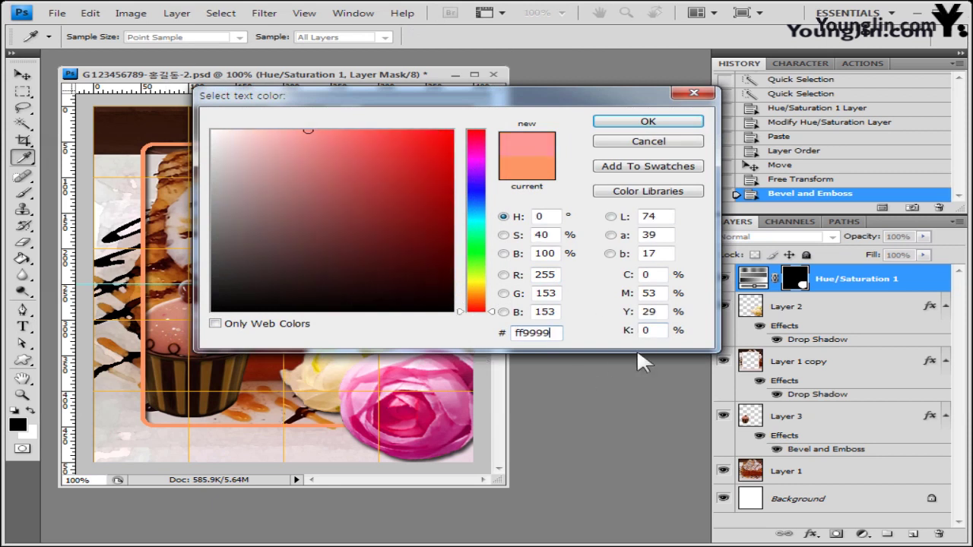
{"action": "left_click", "coordinate": [673, 124]}
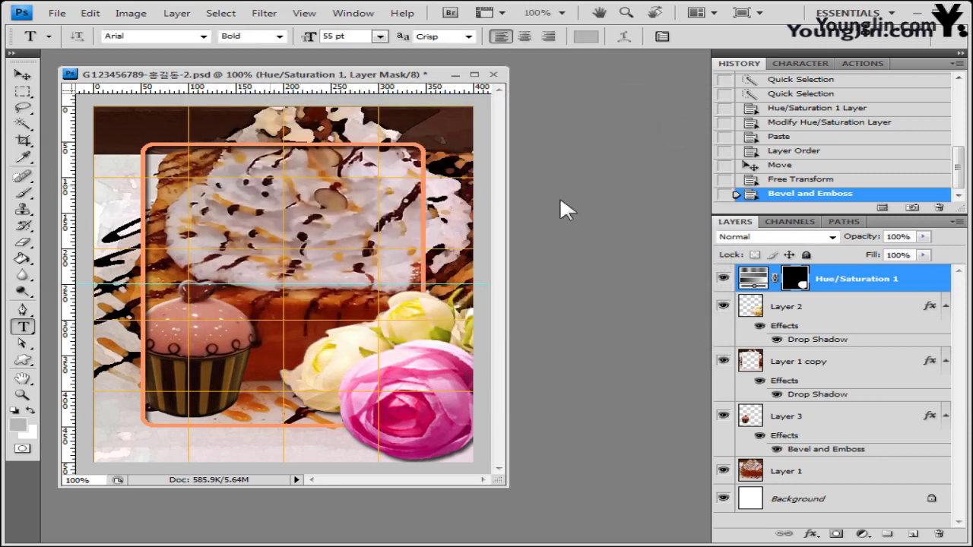
- Add the text "dessert" across the whipped cream inside the upper part of the frame and commit it
{"action": "left_click", "coordinate": [217, 225]}
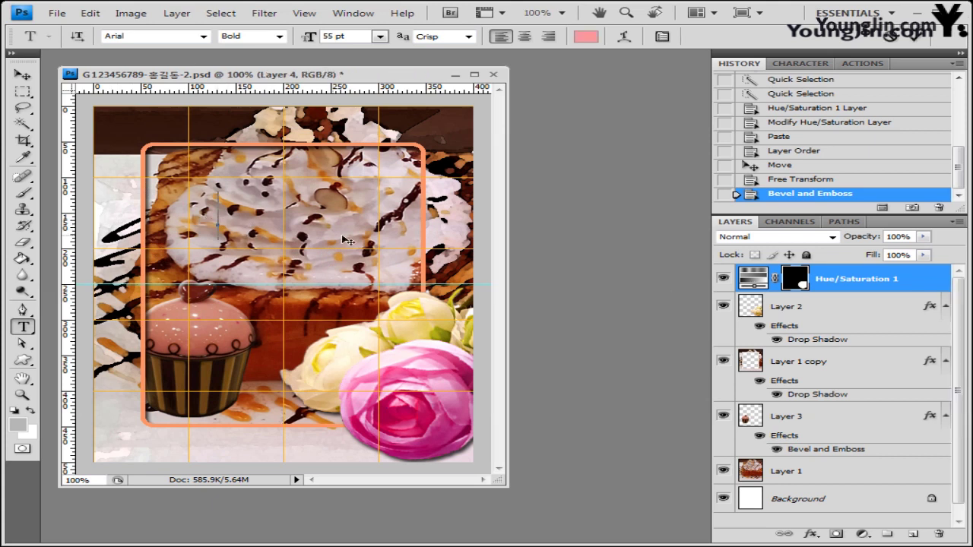
{"action": "type", "text": "d"}
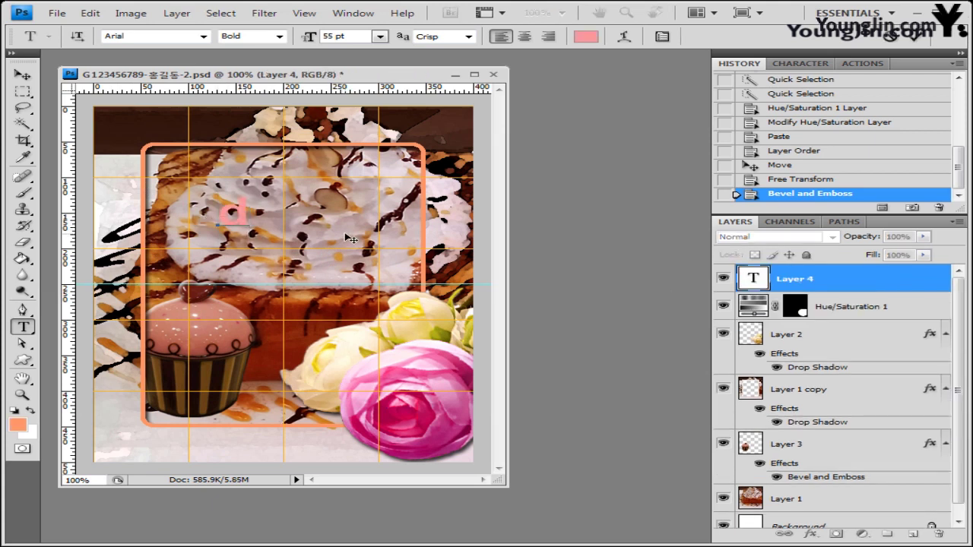
{"action": "type", "text": "essert"}
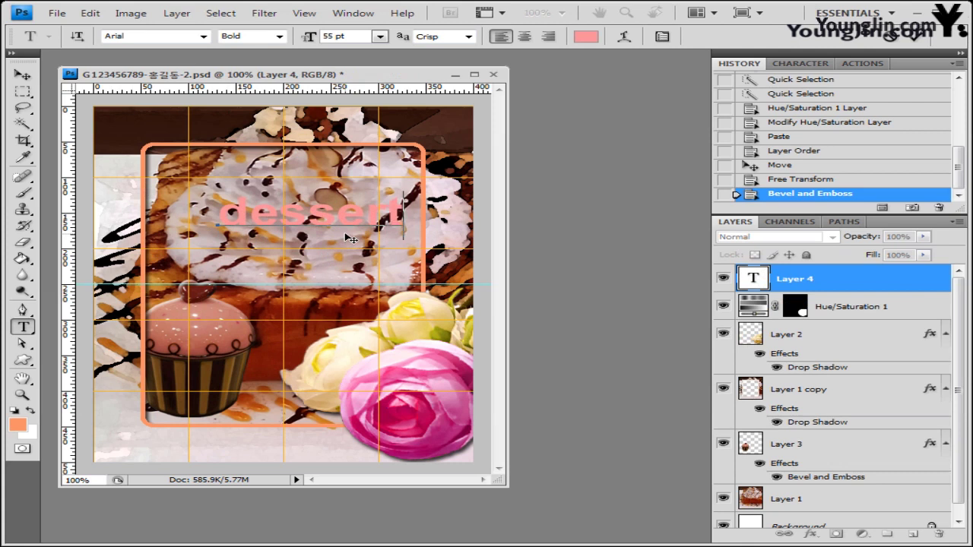
{"action": "left_click_drag", "start_coordinate": [356, 263], "coordinate": [323, 266]}
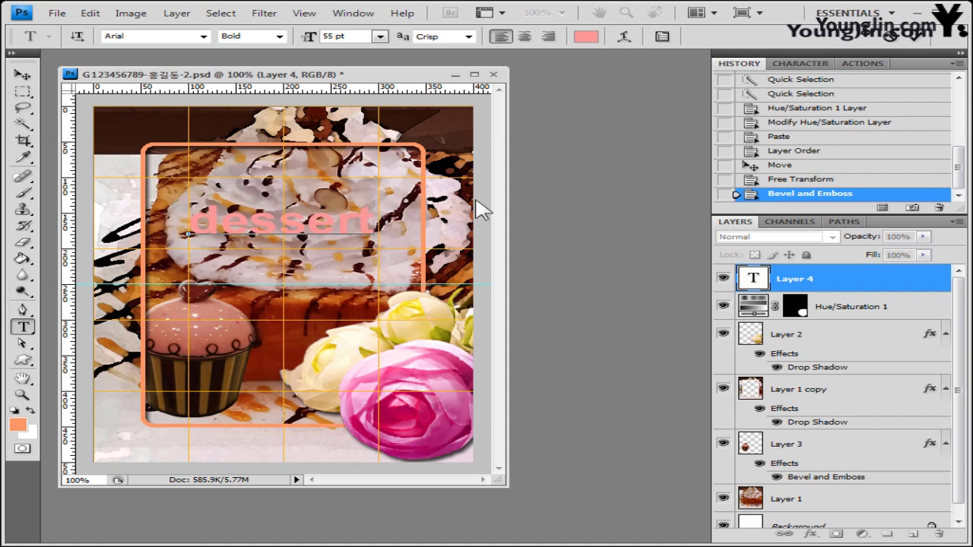
{"action": "left_click", "coordinate": [782, 282]}
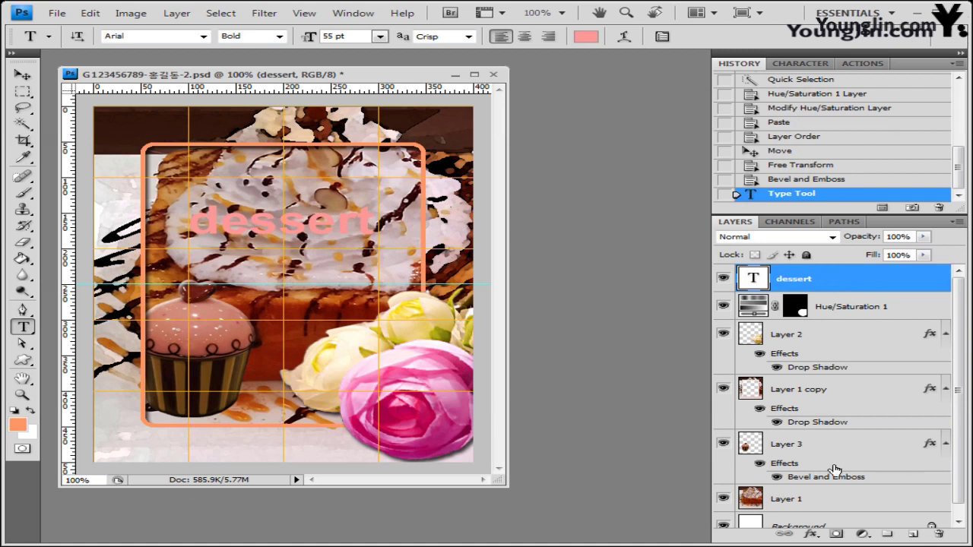
- Apply a Stroke effect to the dessert text, positioned Outside with the color #ffffff
{"action": "left_click", "coordinate": [813, 535]}
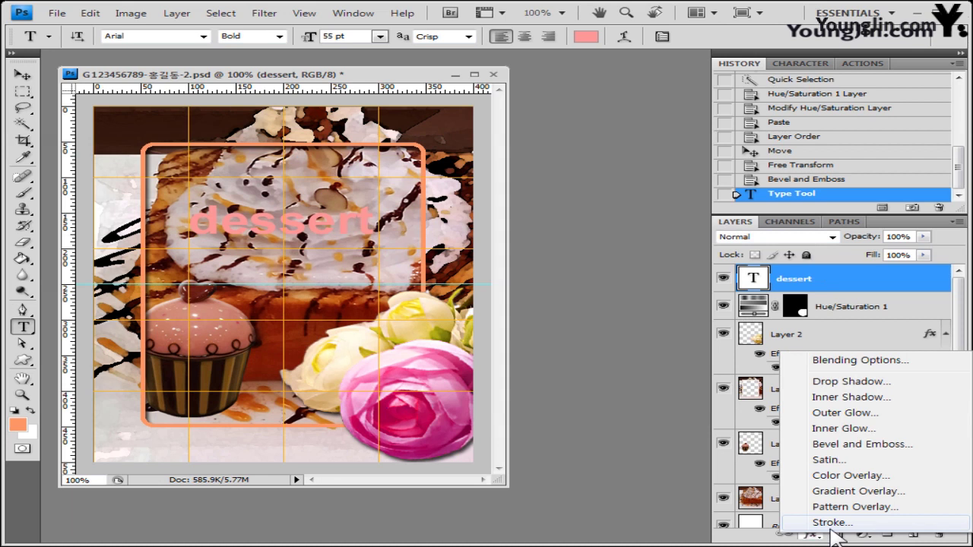
{"action": "key", "text": "Escape"}
{"action": "key", "text": "h"}
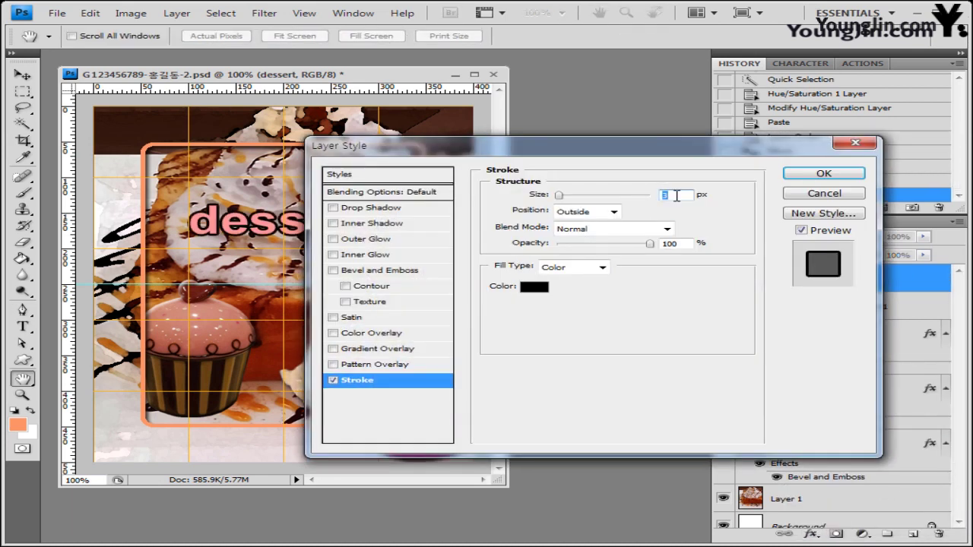
{"action": "left_click", "coordinate": [528, 289]}
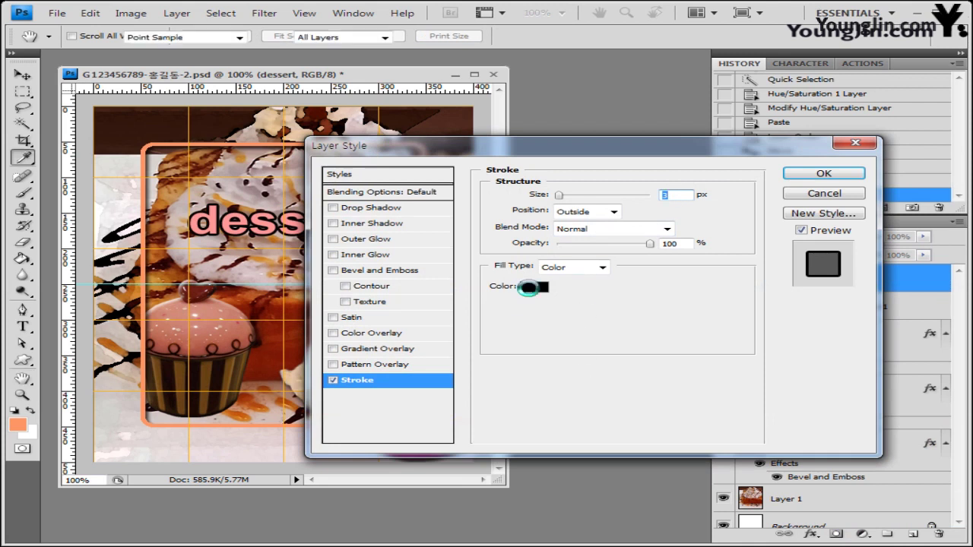
{"action": "double_click", "coordinate": [552, 333]}
{"action": "type", "text": "ffffff"}
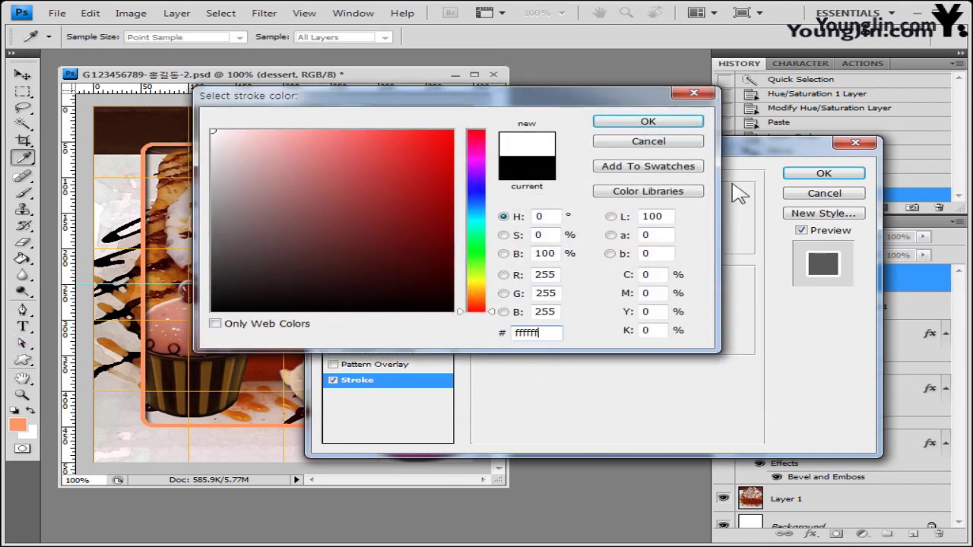
{"action": "left_click", "coordinate": [670, 120]}
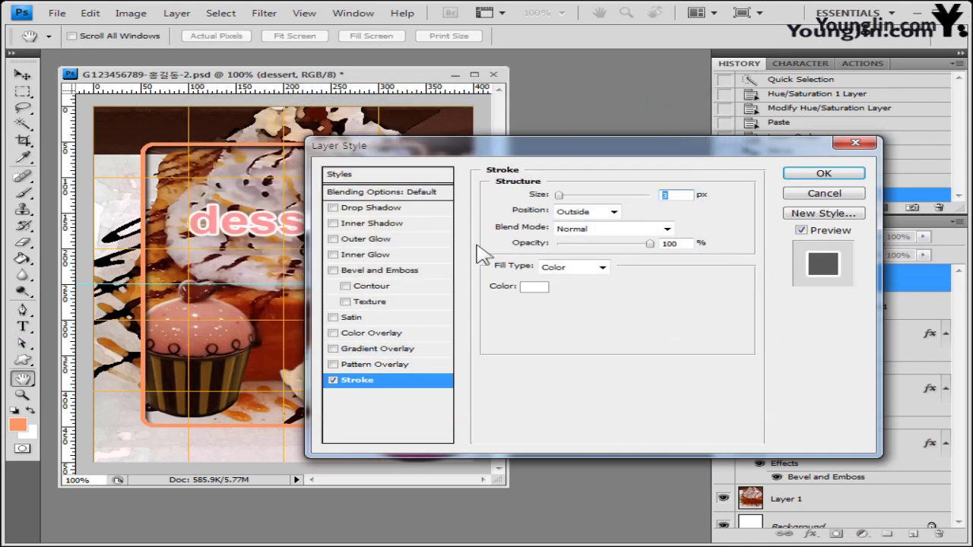
{"action": "left_click", "coordinate": [824, 174]}
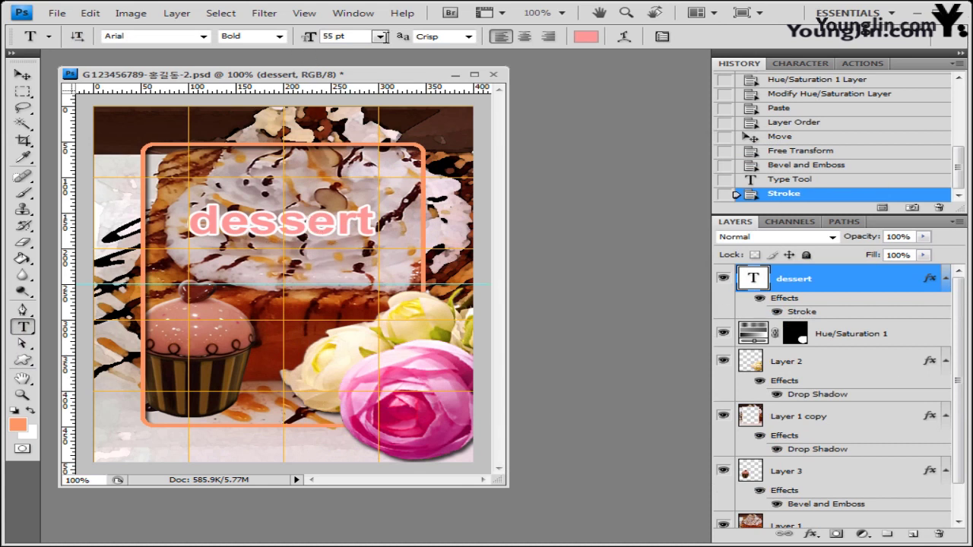
- Warp the dessert text with the horizontal Shell Lower style at +50% bend and nudge it slightly right and down
{"action": "left_click", "coordinate": [630, 40]}
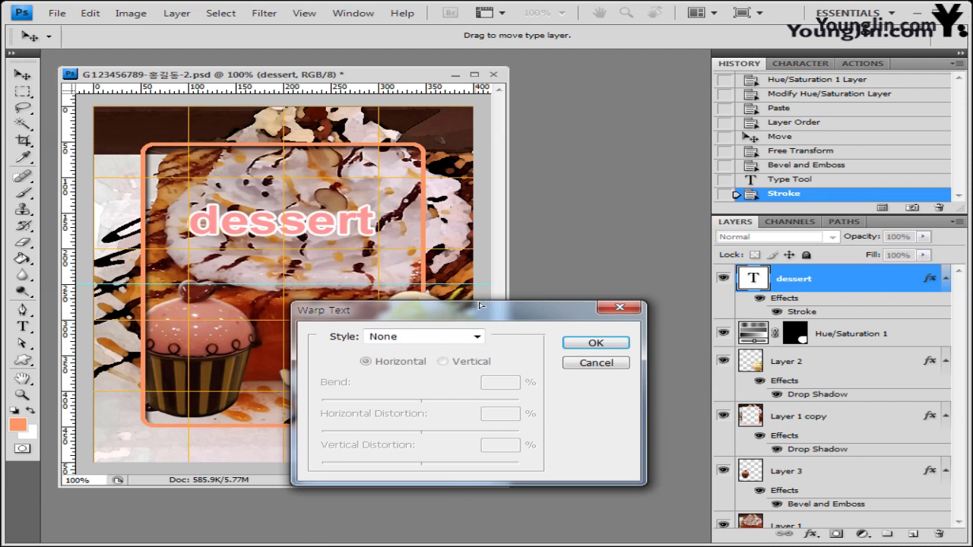
{"action": "left_click", "coordinate": [465, 346]}
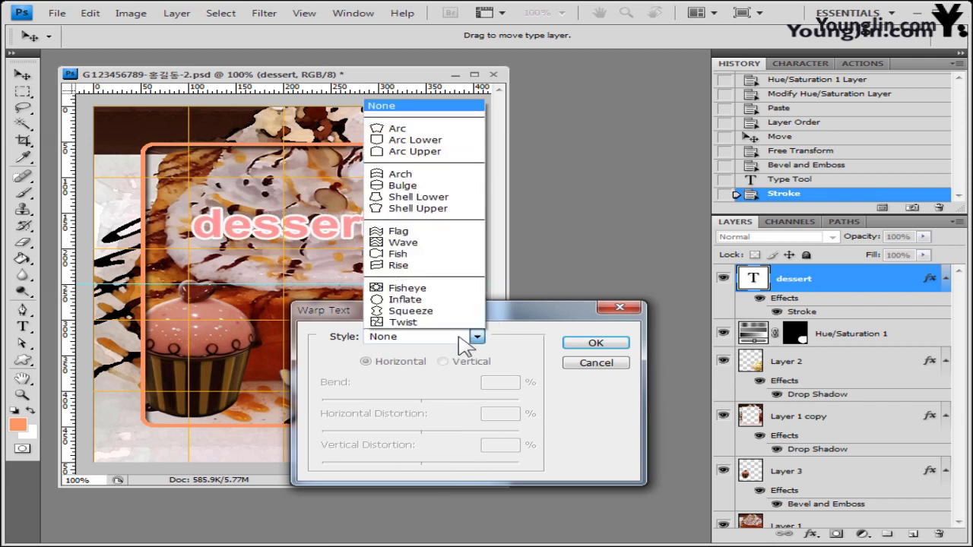
{"action": "left_click", "coordinate": [448, 202]}
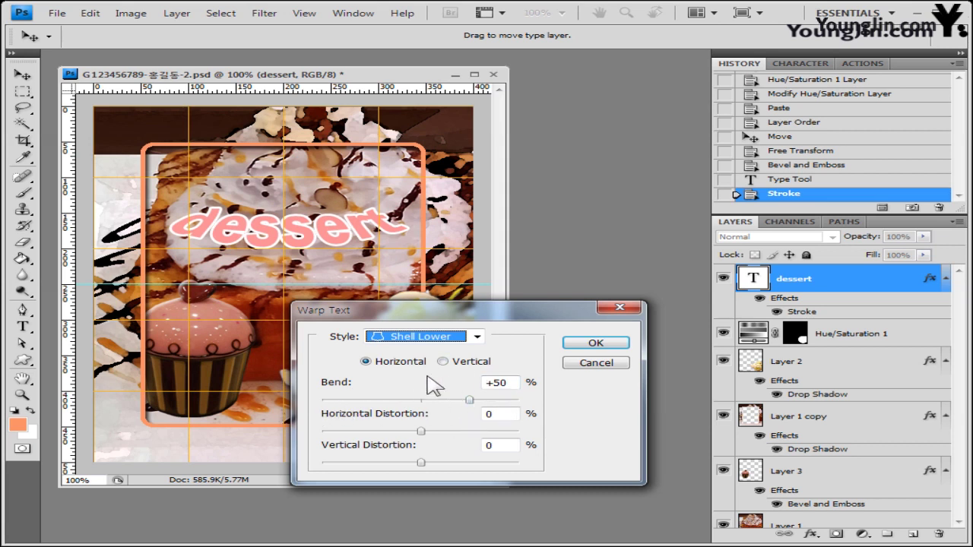
{"action": "left_click", "coordinate": [622, 351]}
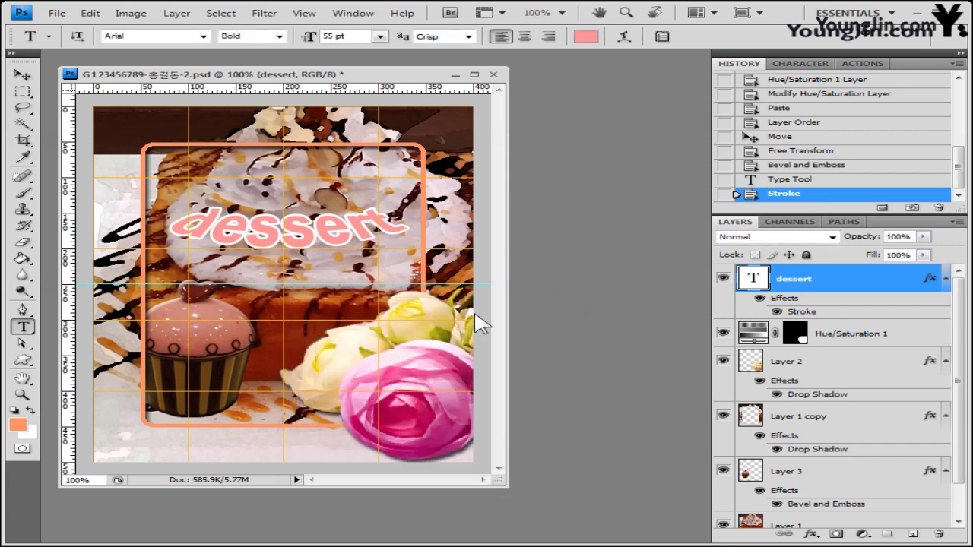
{"action": "left_click", "coordinate": [22, 74]}
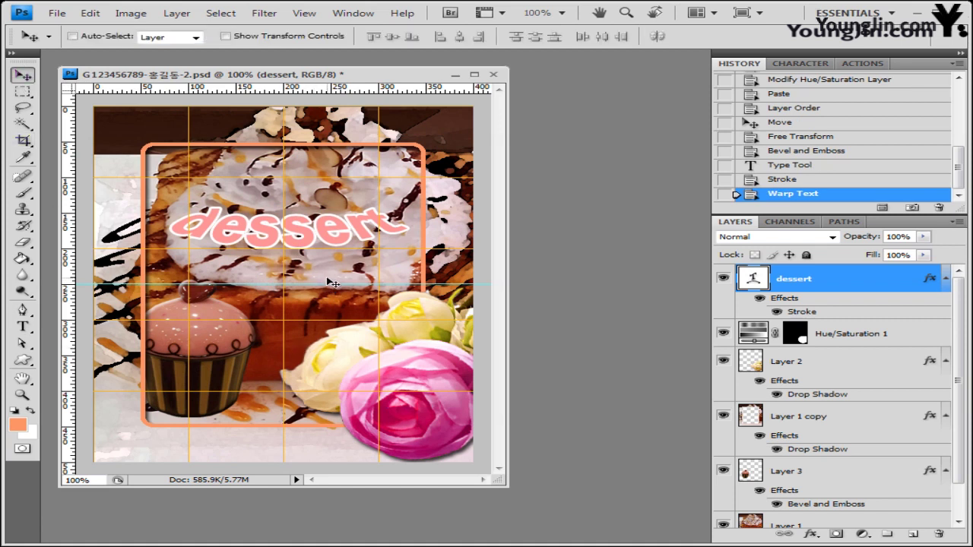
{"action": "left_click_drag", "start_coordinate": [328, 280], "coordinate": [332, 282]}
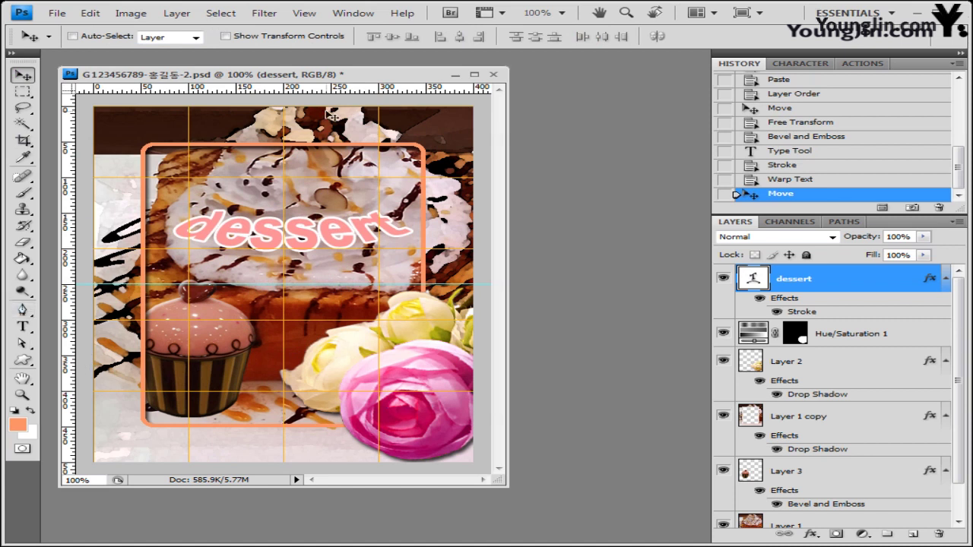
- Save the composition as a separate PSD in the GTQ folder with a file name ending in "-2임시", with Maximize compatibility on
{"action": "left_click", "coordinate": [57, 15]}
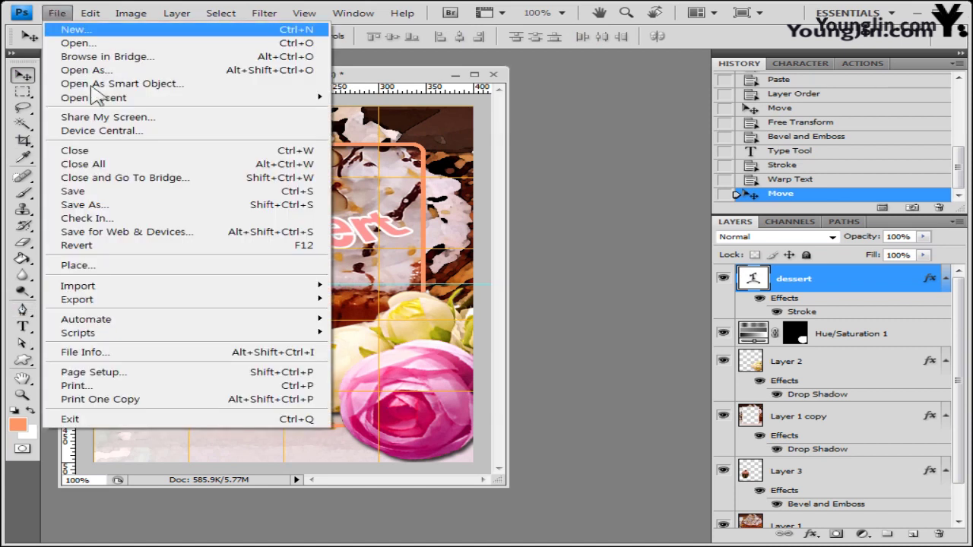
{"action": "left_click", "coordinate": [134, 159]}
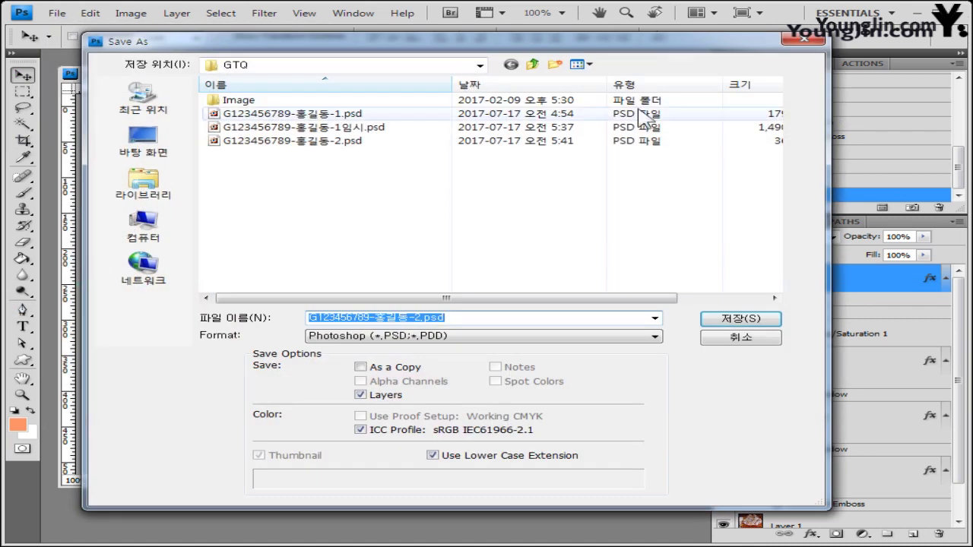
{"action": "left_click", "coordinate": [364, 127]}
{"action": "left_click", "coordinate": [417, 318]}
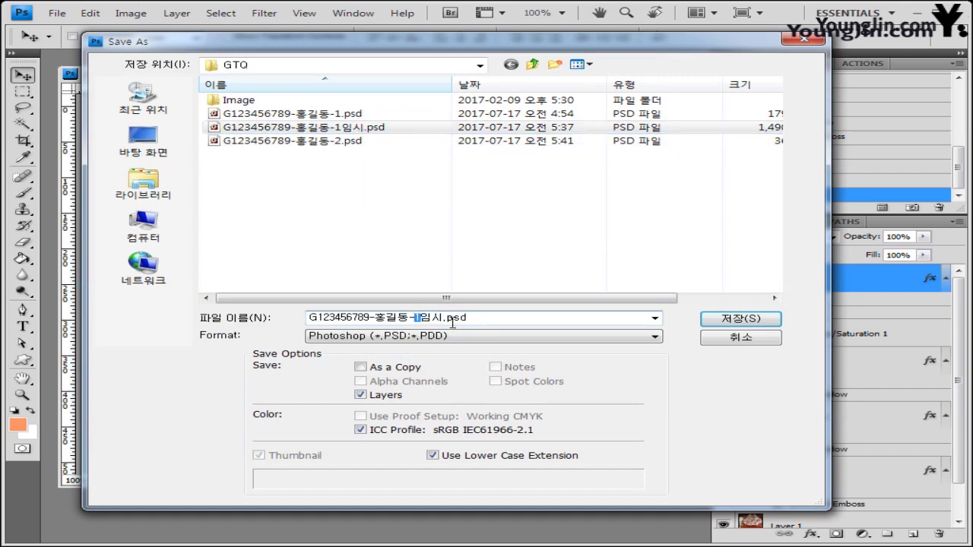
{"action": "key", "text": "Return"}
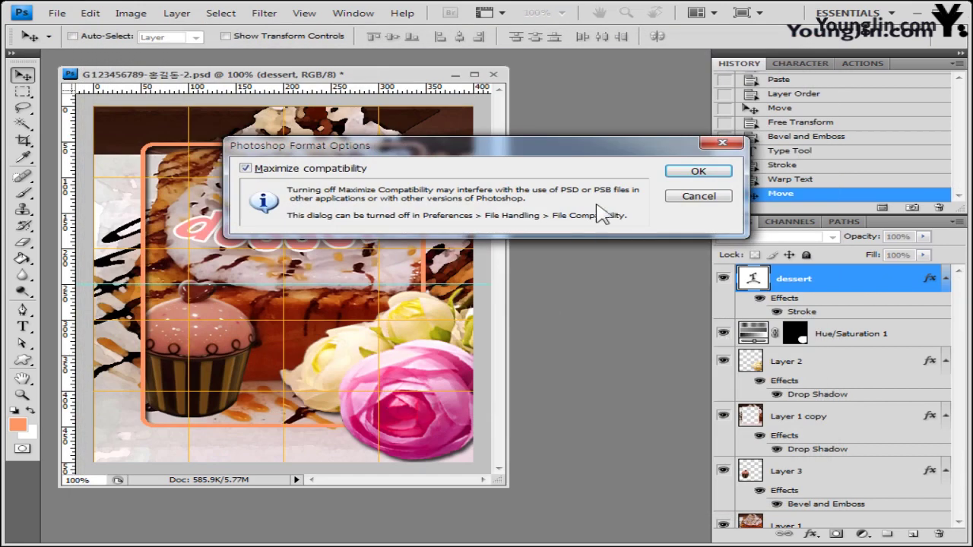
{"action": "left_click", "coordinate": [693, 171]}
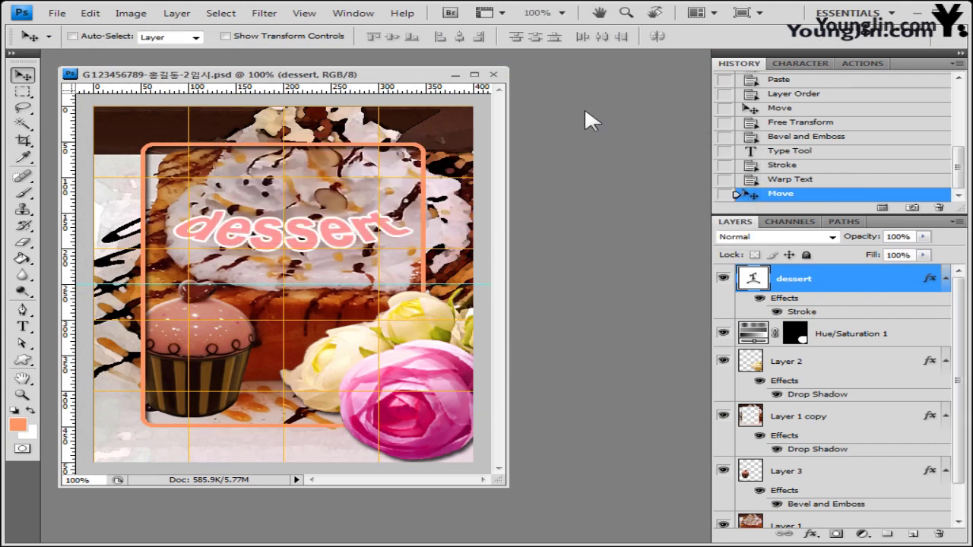
- Shift the document window slightly right and hide the grid over the image
{"action": "left_click_drag", "start_coordinate": [361, 73], "coordinate": [409, 73]}
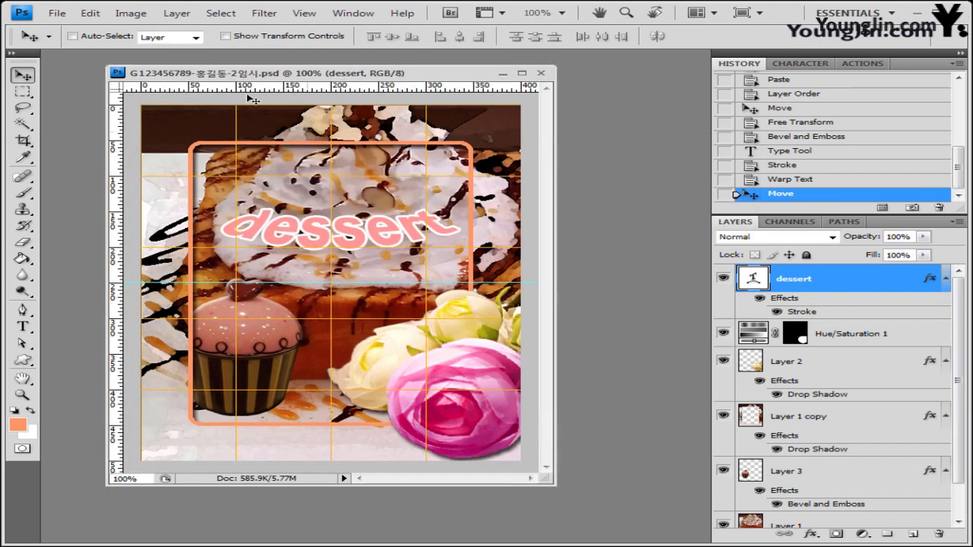
{"action": "left_click", "coordinate": [304, 13]}
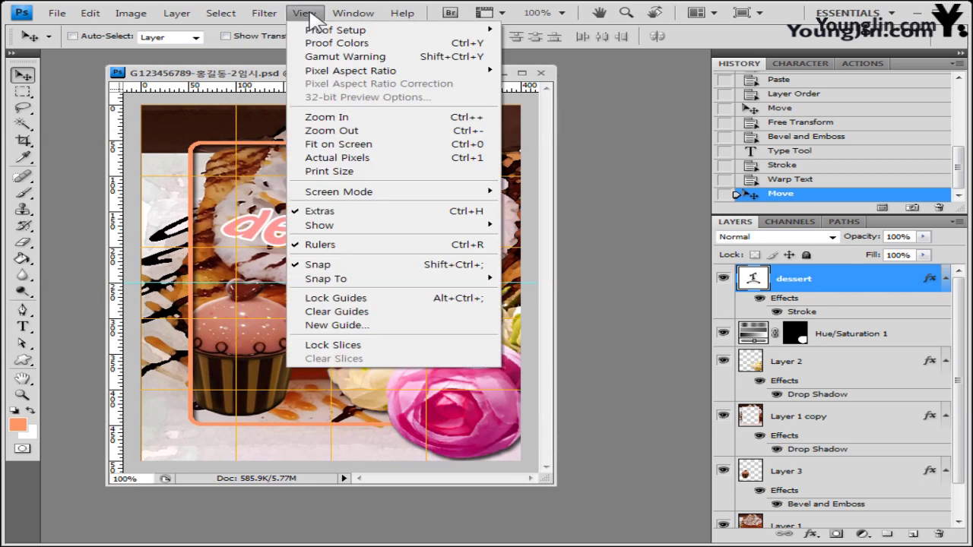
{"action": "mouse_move", "coordinate": [447, 226]}
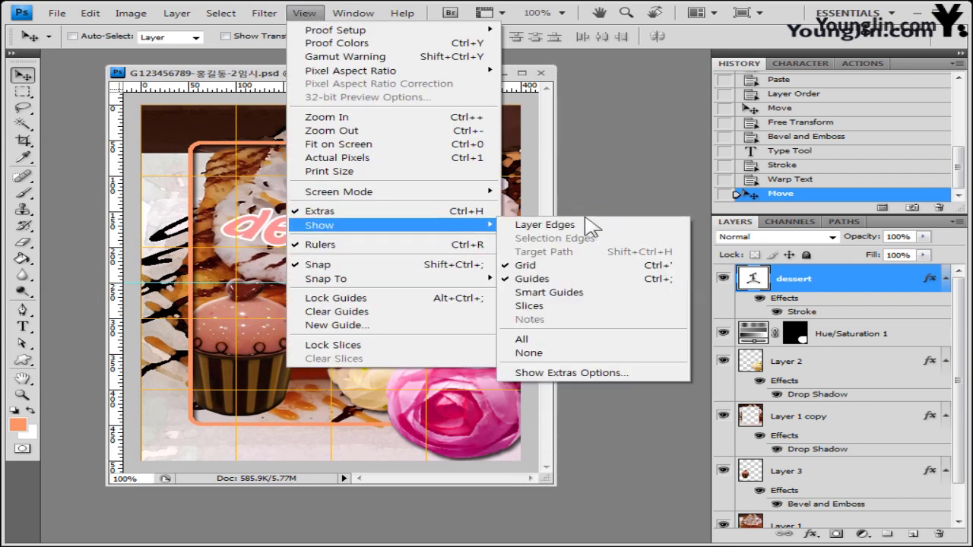
{"action": "left_click", "coordinate": [580, 267]}
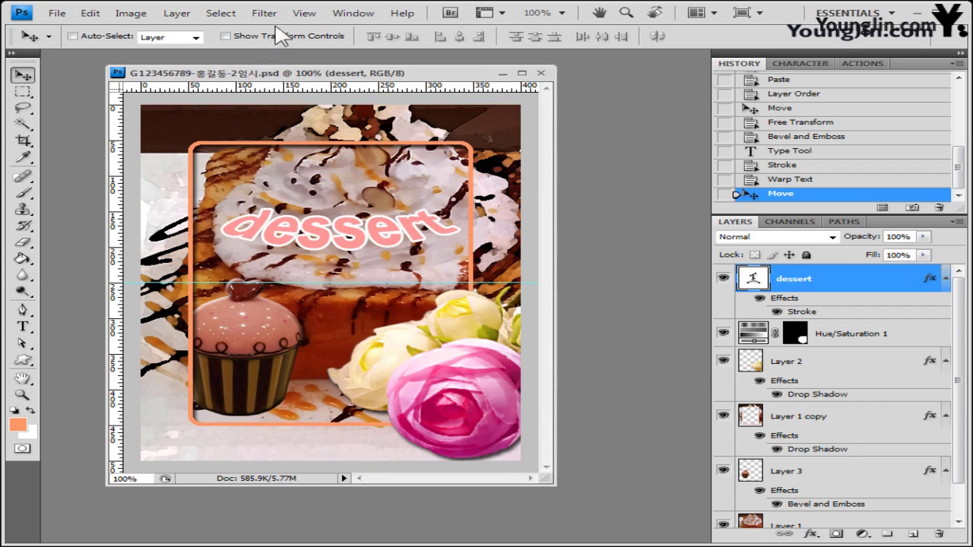
- Remove the horizontal guide that crosses the middle of the image
{"action": "left_click", "coordinate": [263, 13]}
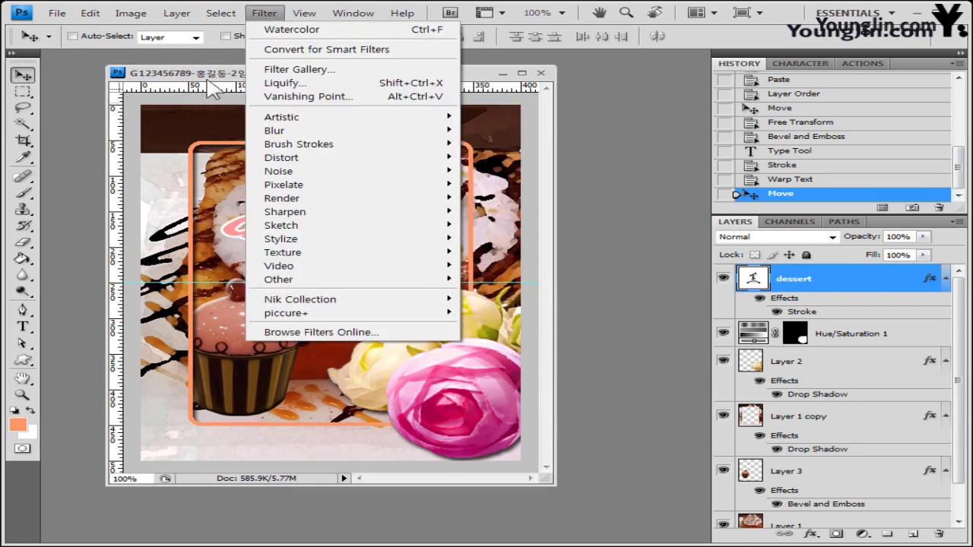
{"action": "left_click", "coordinate": [169, 76]}
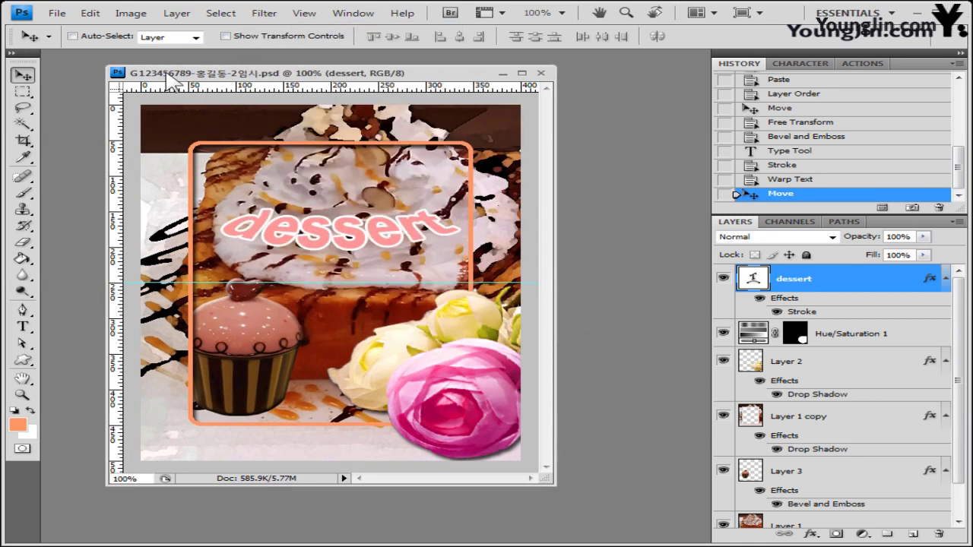
{"action": "left_click_drag", "start_coordinate": [253, 283], "coordinate": [54, 199]}
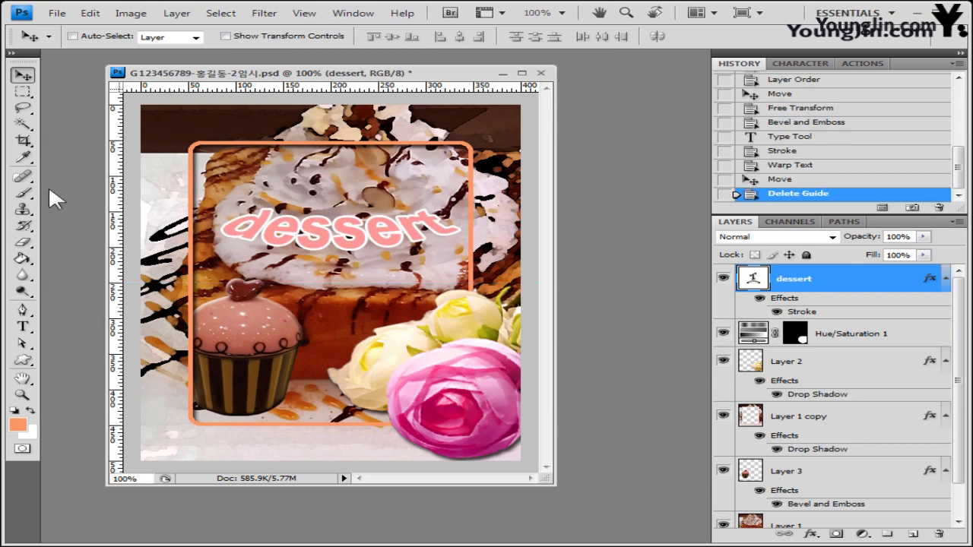
{"action": "left_click", "coordinate": [307, 13]}
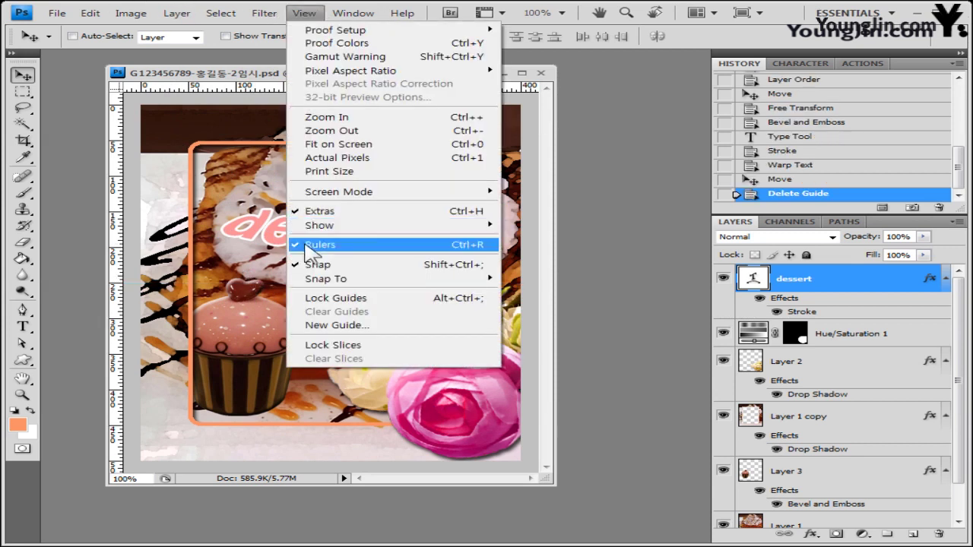
{"action": "mouse_move", "coordinate": [394, 230]}
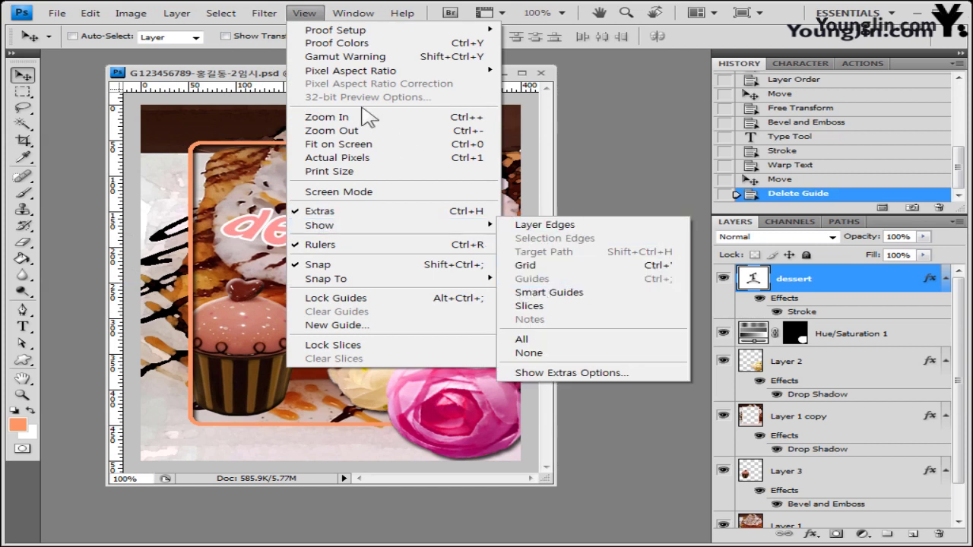
{"action": "left_click", "coordinate": [253, 76]}
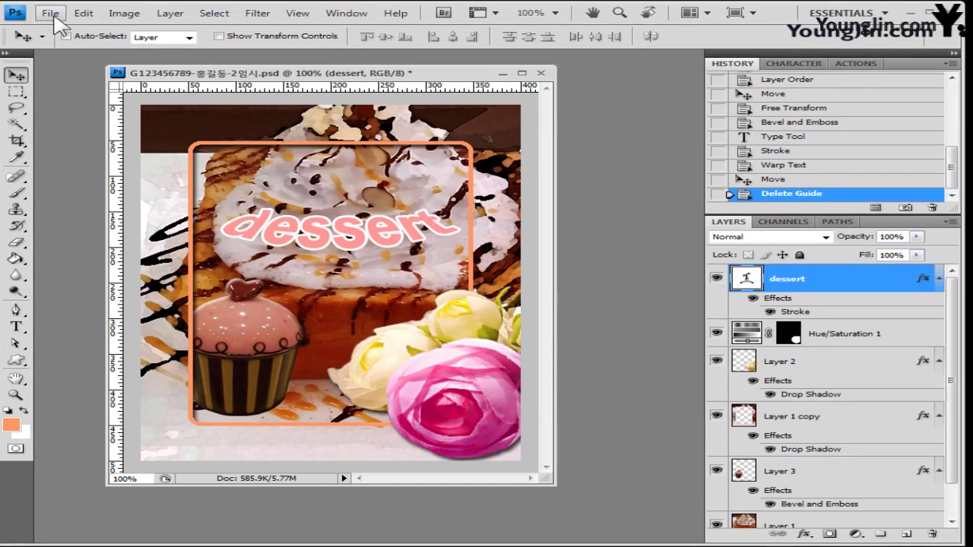
- Save a JPEG copy of the composition in the GTQ folder with a file name ending in "-2" and quality 8
{"action": "left_click", "coordinate": [54, 16]}
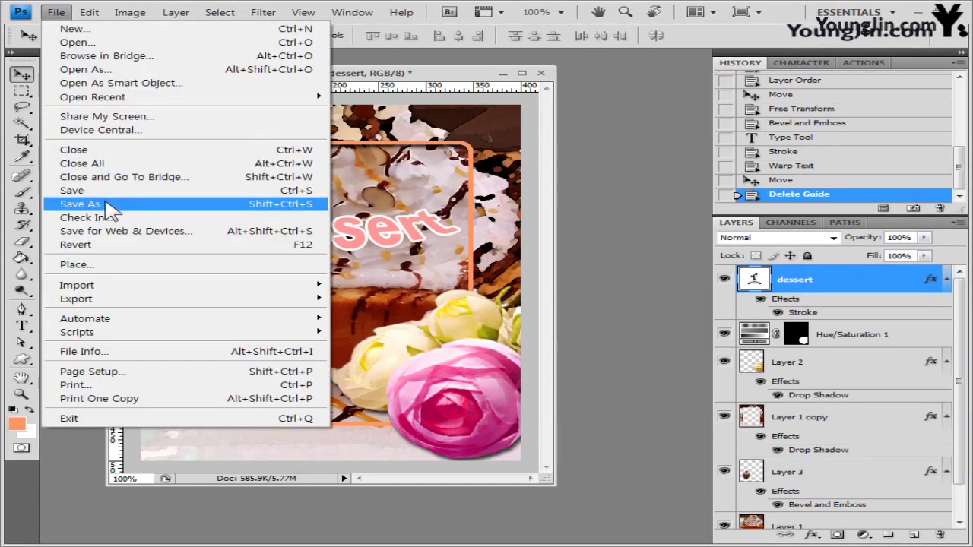
{"action": "left_click", "coordinate": [106, 203]}
{"action": "left_click", "coordinate": [376, 341]}
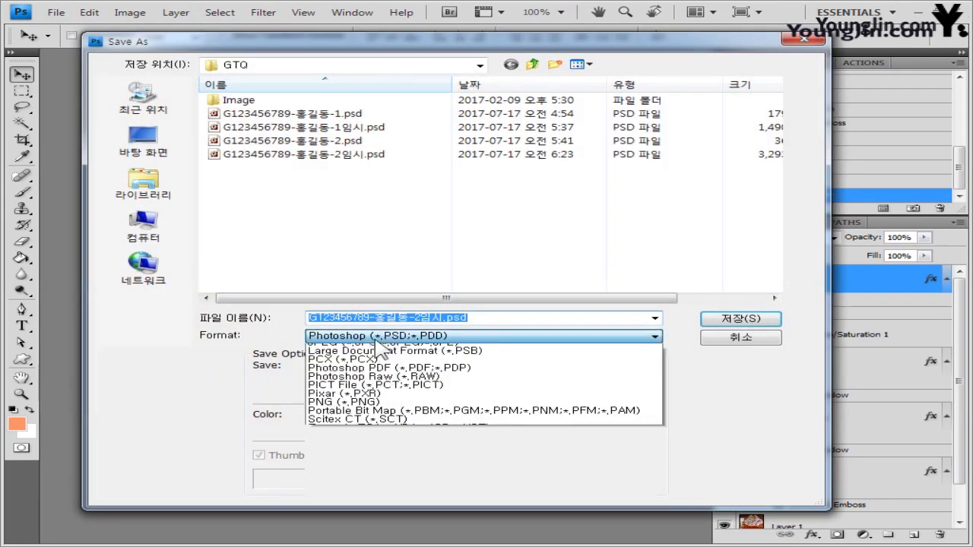
{"action": "left_click", "coordinate": [380, 406]}
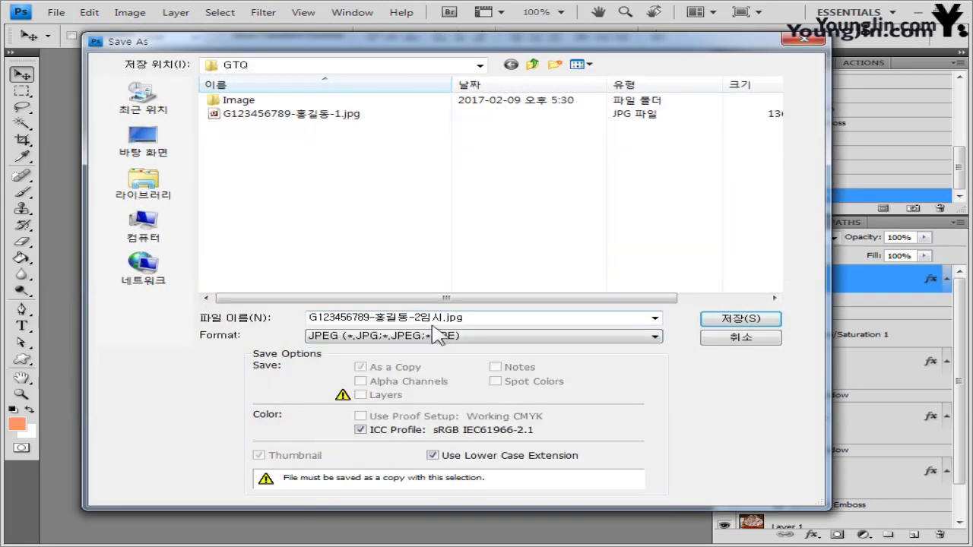
{"action": "left_click", "coordinate": [496, 318]}
{"action": "key", "text": "BackSpace"}
{"action": "key", "text": "BackSpace"}
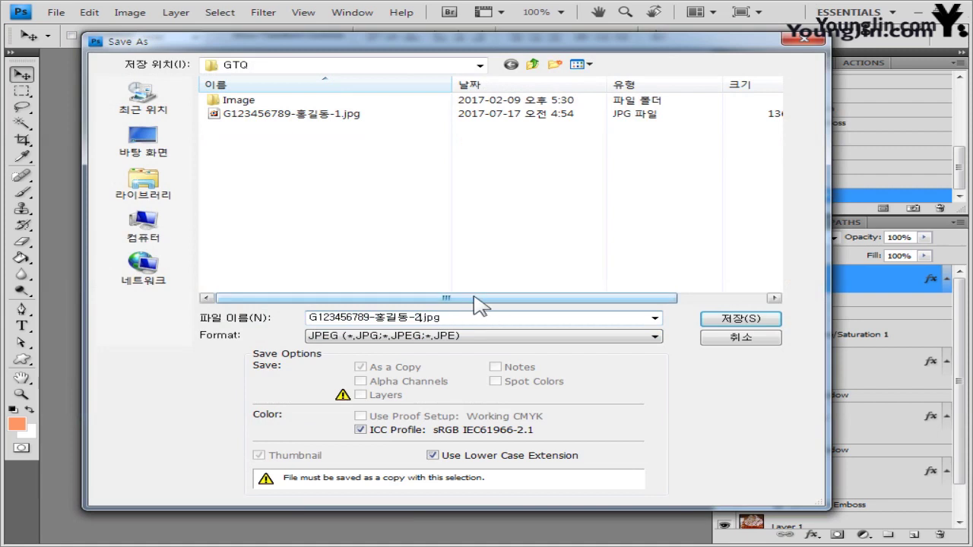
{"action": "left_click", "coordinate": [741, 320]}
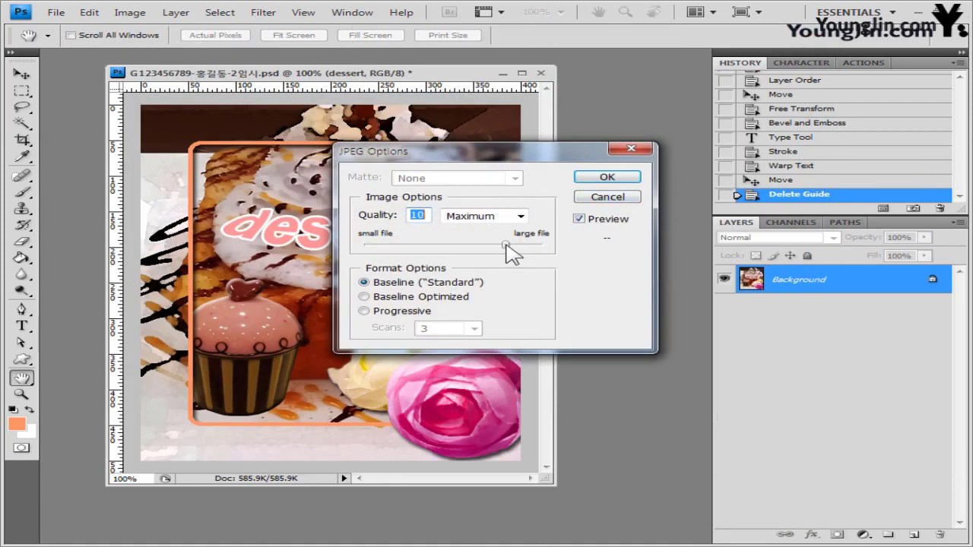
{"action": "left_click_drag", "start_coordinate": [505, 244], "coordinate": [491, 244]}
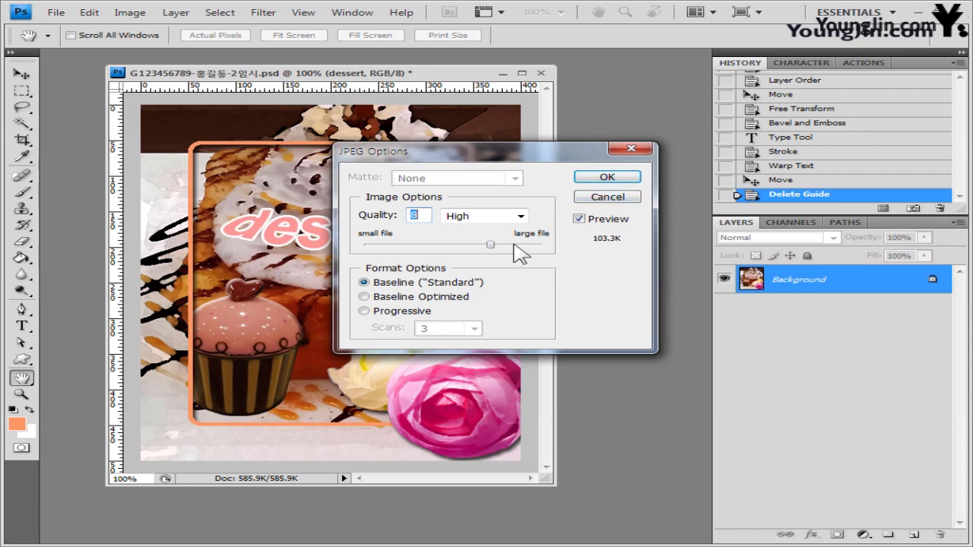
{"action": "left_click", "coordinate": [623, 179]}
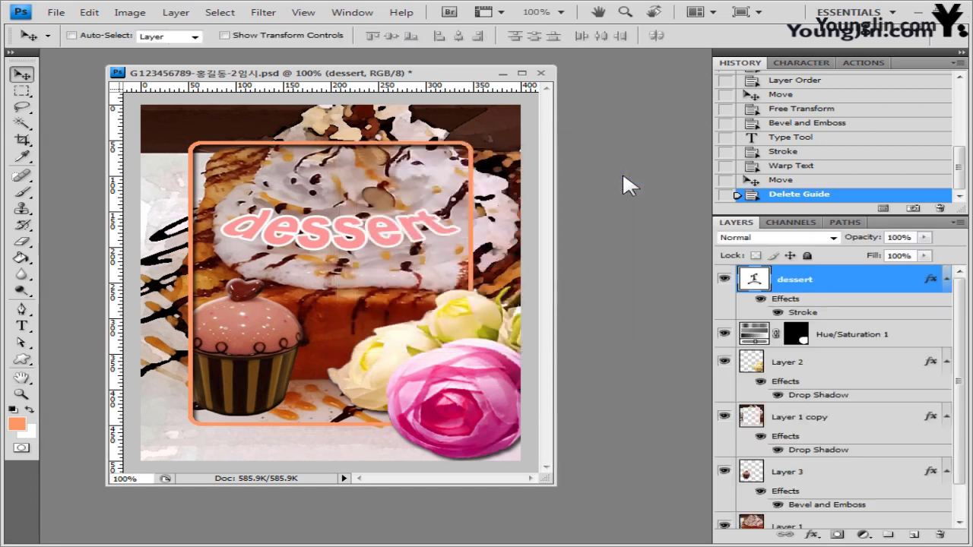
- Resize the composition to 40 × 50 pixels with its proportions constrained
{"action": "left_click", "coordinate": [130, 12]}
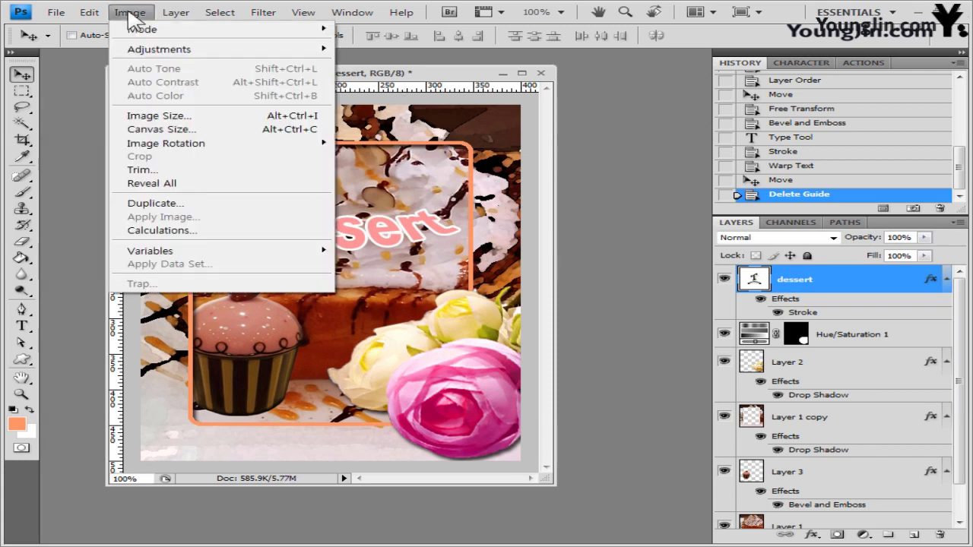
{"action": "left_click", "coordinate": [164, 116]}
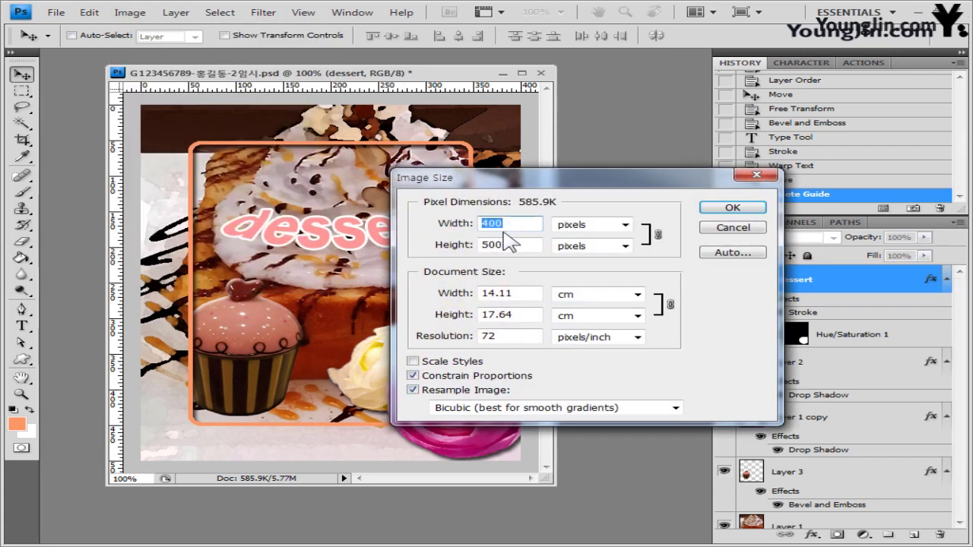
{"action": "key", "text": "BackSpace"}
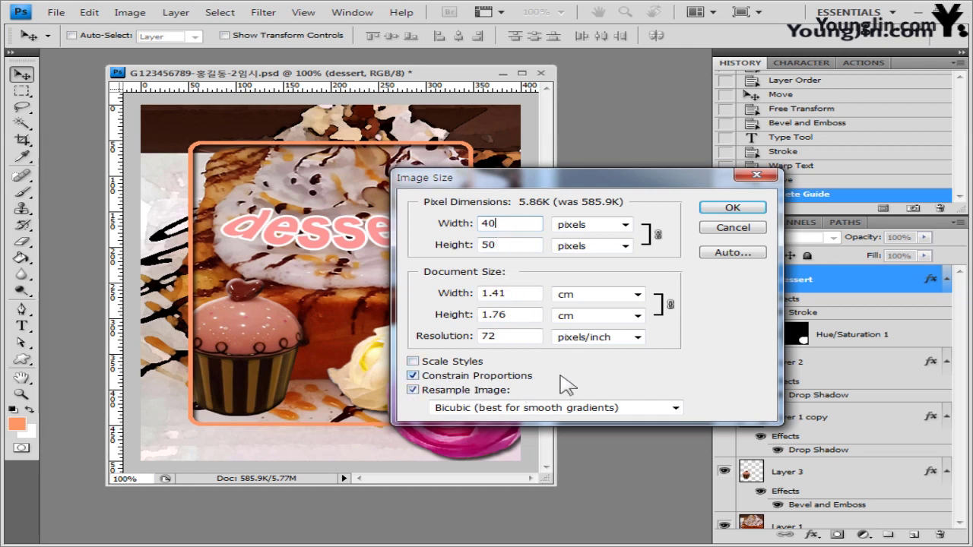
{"action": "left_click", "coordinate": [734, 212]}
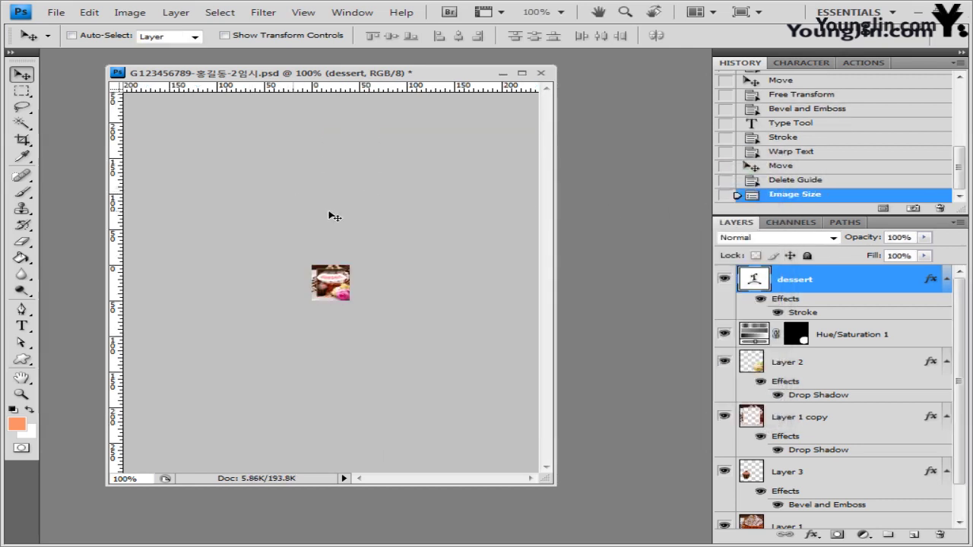
- Save the reduced image over the existing PSD ending in "-2" in the GTQ folder, with Maximize compatibility on, and close it
{"action": "left_click", "coordinate": [56, 14]}
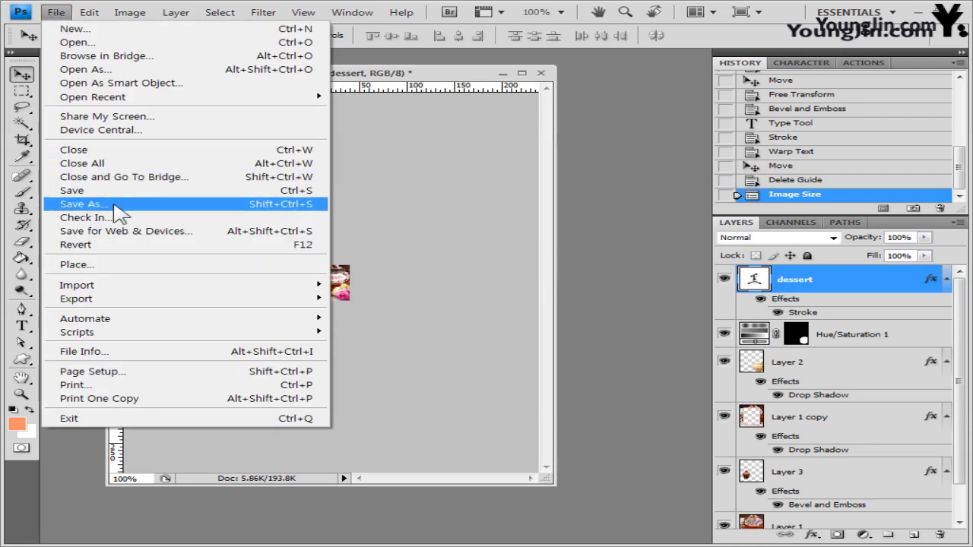
{"action": "left_click", "coordinate": [121, 209]}
{"action": "left_click", "coordinate": [438, 318]}
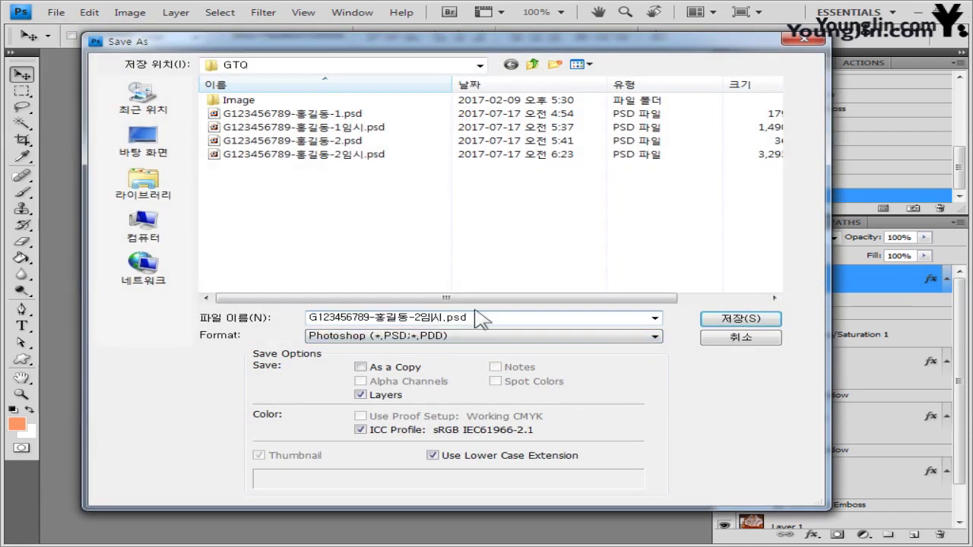
{"action": "key", "text": "BackSpace"}
{"action": "key", "text": "BackSpace"}
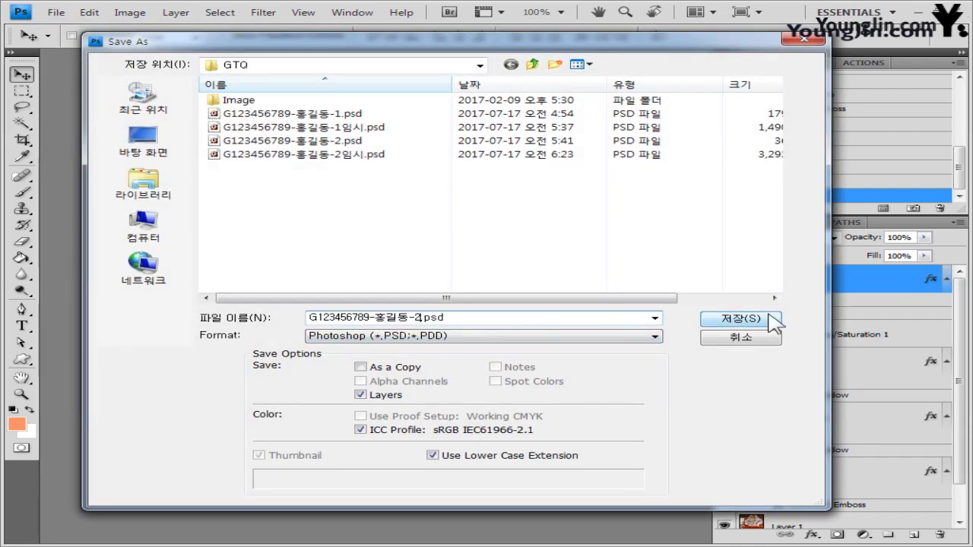
{"action": "left_click", "coordinate": [772, 322]}
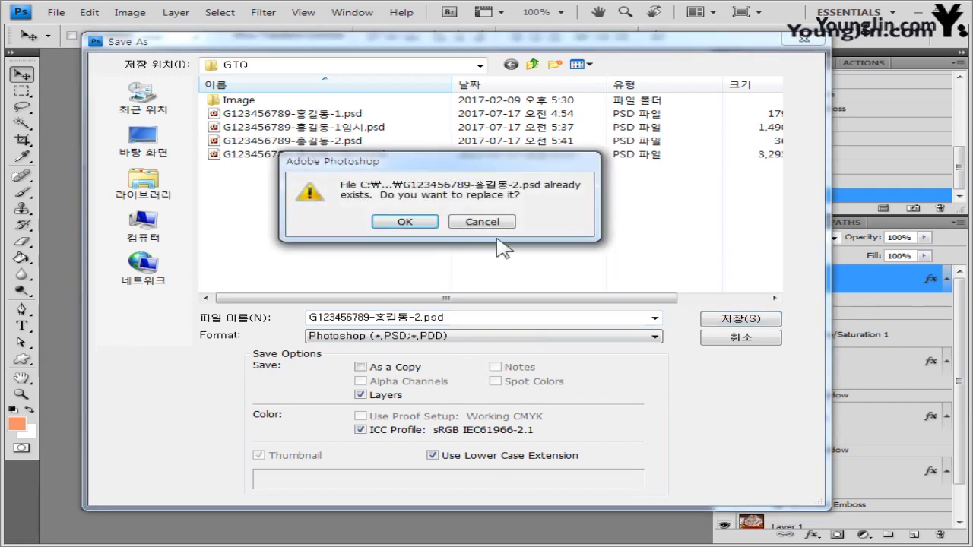
{"action": "left_click", "coordinate": [438, 227]}
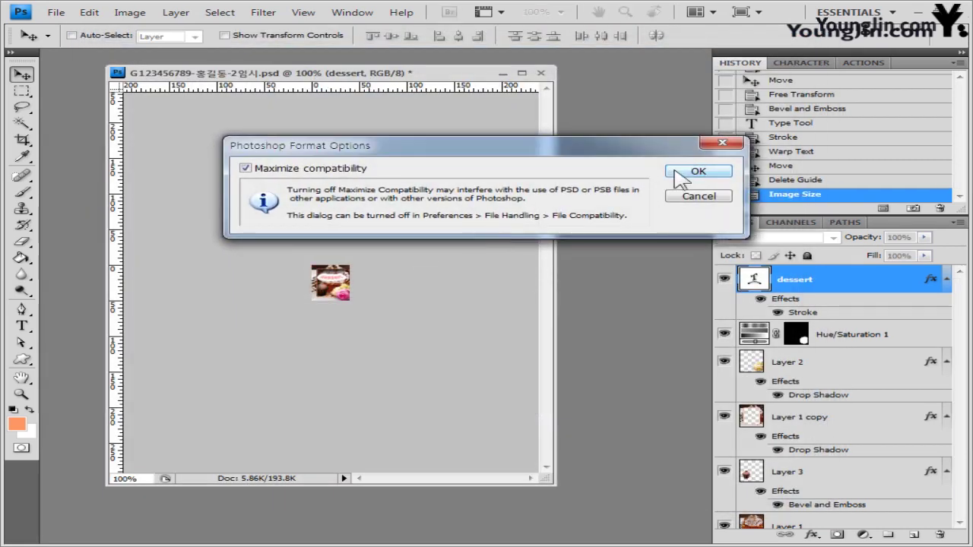
{"action": "left_click", "coordinate": [698, 170]}
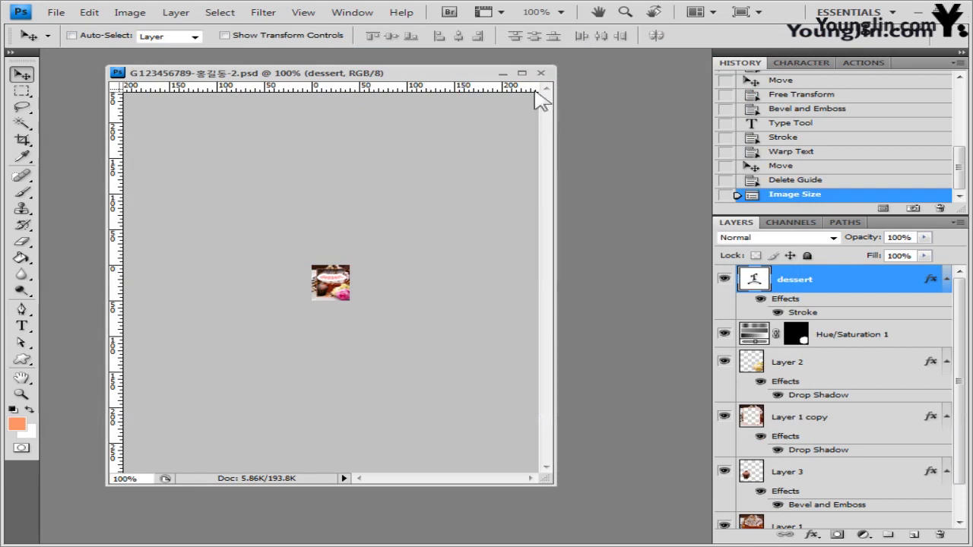
{"action": "left_click", "coordinate": [541, 73]}
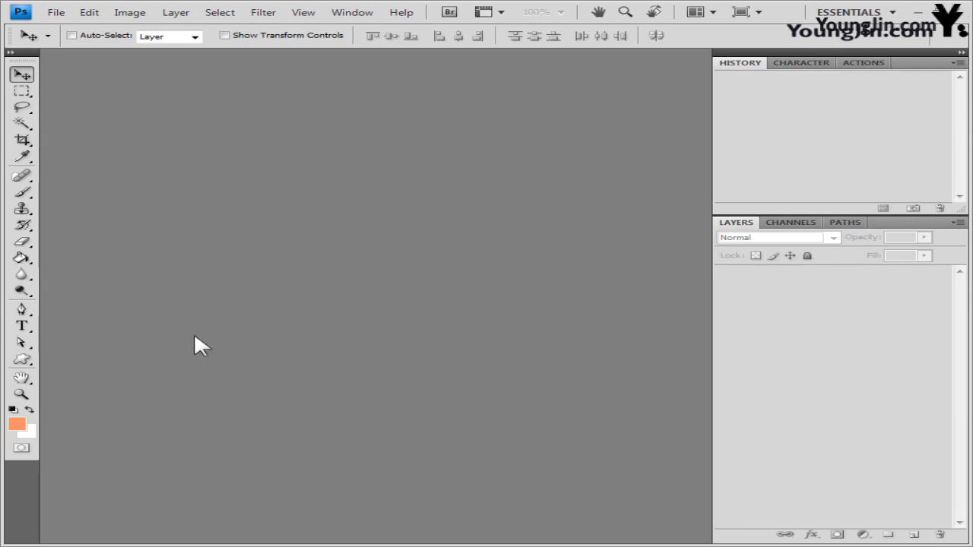
- Create a new 600 × 400 pixel RGB document at 72 pixels/inch with a white background
{"action": "key", "text": "alt+f"}
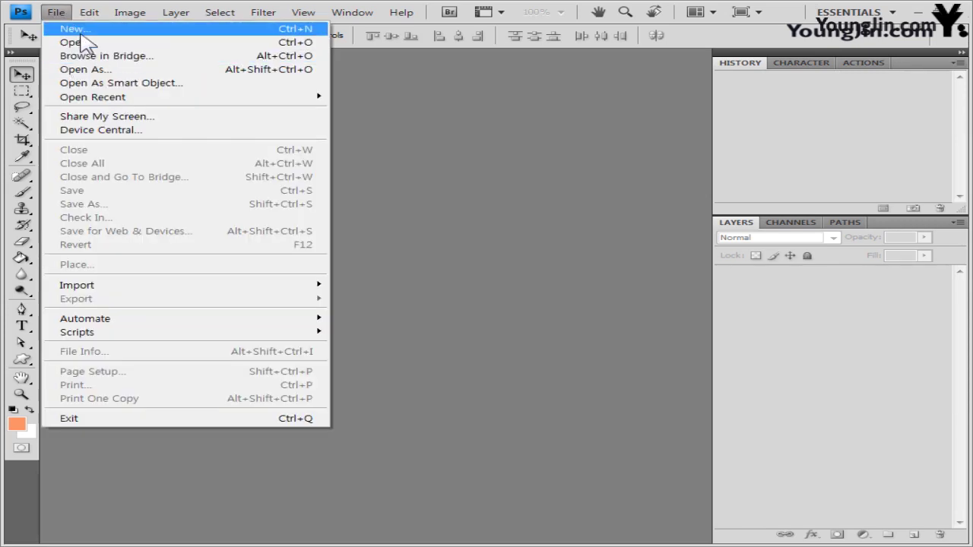
{"action": "key", "text": "Escape"}
{"action": "key", "text": "ctrl+n"}
{"action": "double_click", "coordinate": [327, 189]}
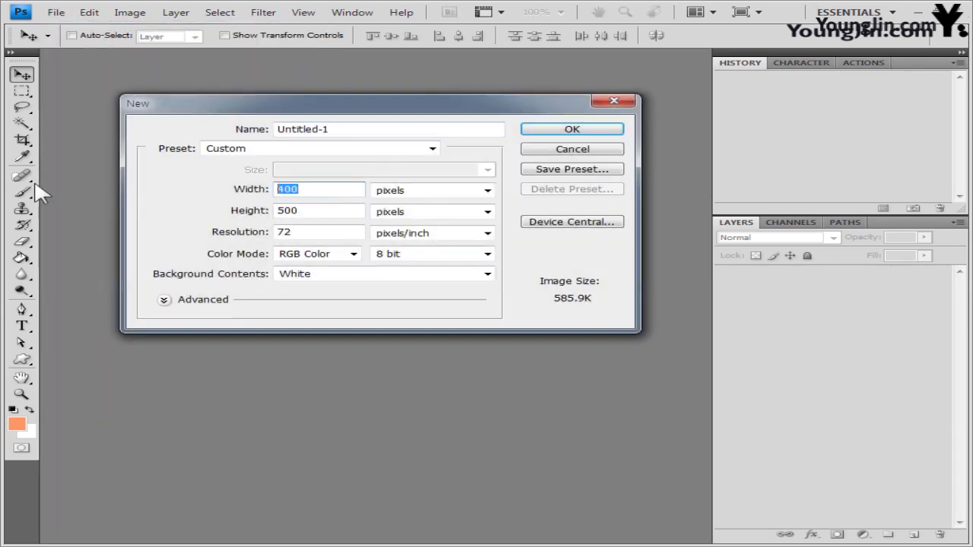
{"action": "type", "text": "6"}
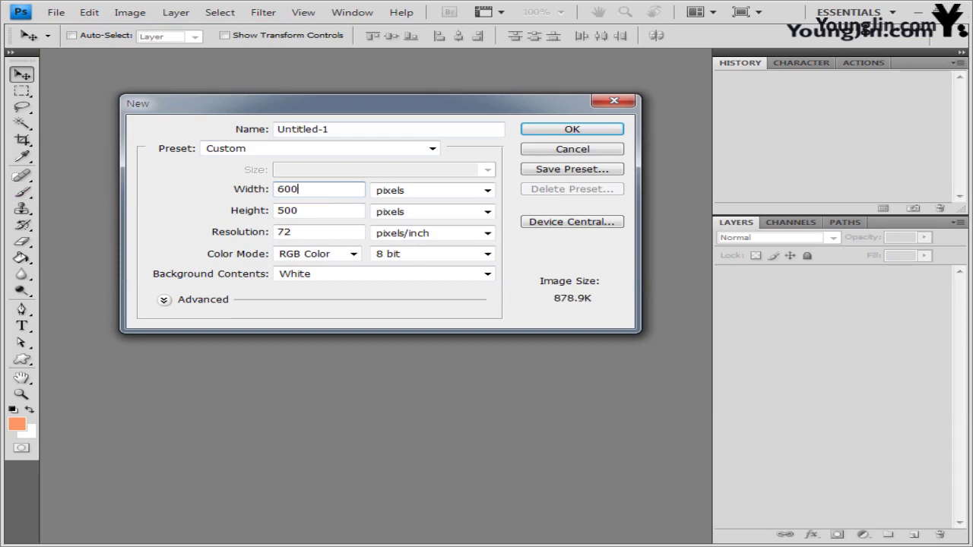
{"action": "key", "text": "Tab"}
{"action": "key", "text": "Tab"}
{"action": "type", "text": "4"}
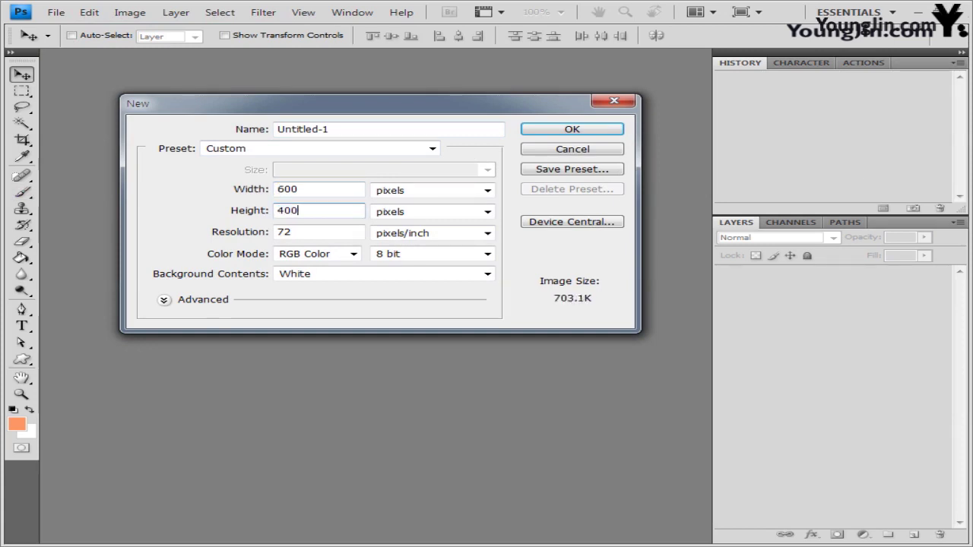
{"action": "left_click", "coordinate": [615, 132]}
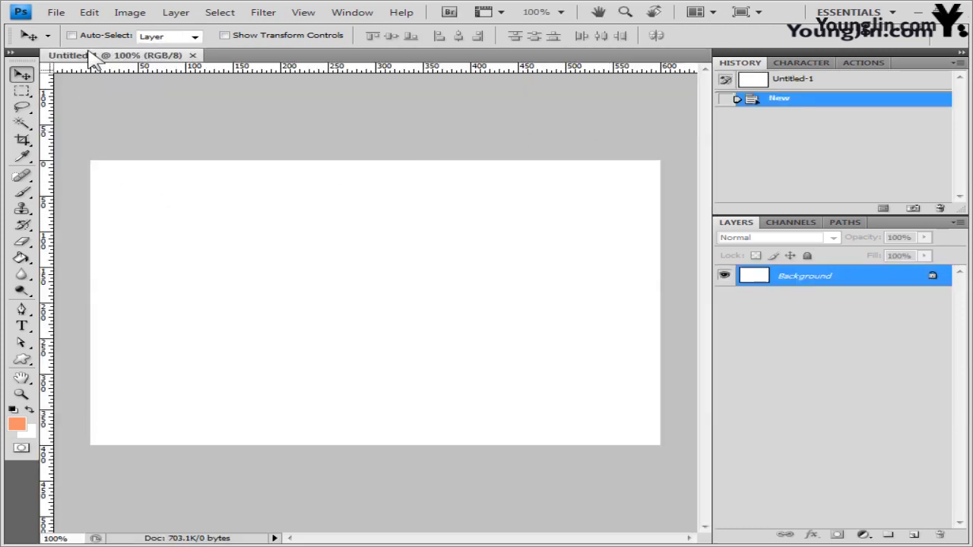
- Show the grid over the blank canvas
{"action": "left_click", "coordinate": [305, 14]}
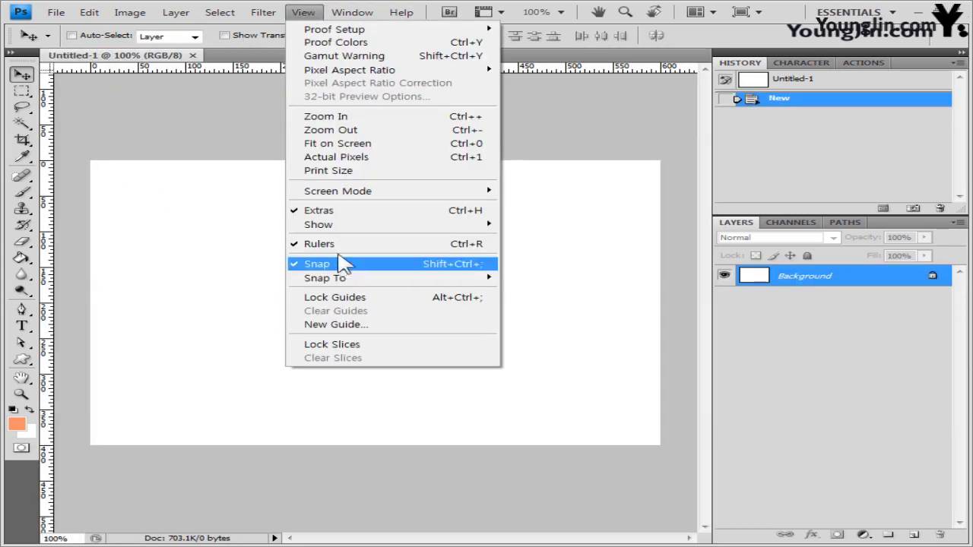
{"action": "mouse_move", "coordinate": [348, 225]}
{"action": "left_click", "coordinate": [608, 266]}
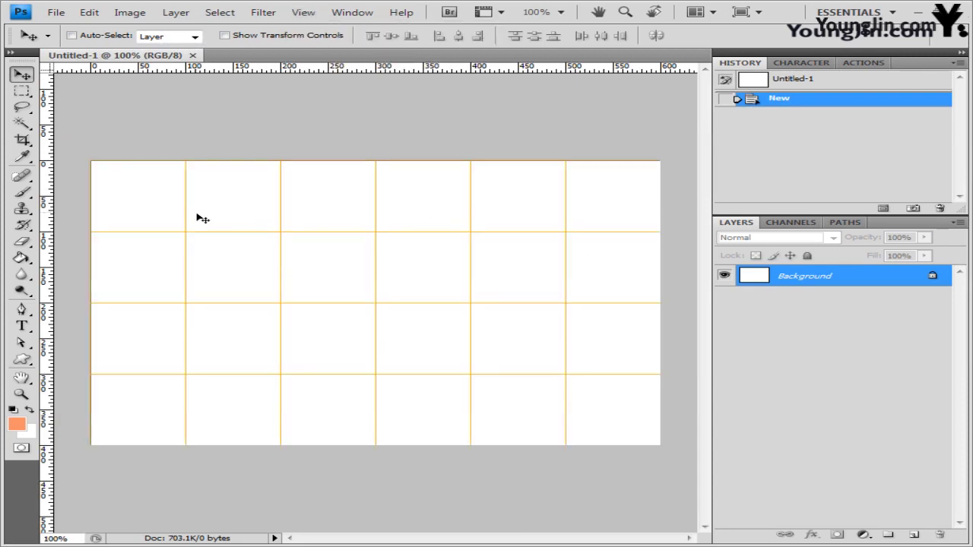
- Save the blank document as a PSD in the GTQ folder with a file name ending in "-3", and float its window in the workspace
{"action": "left_click", "coordinate": [61, 13]}
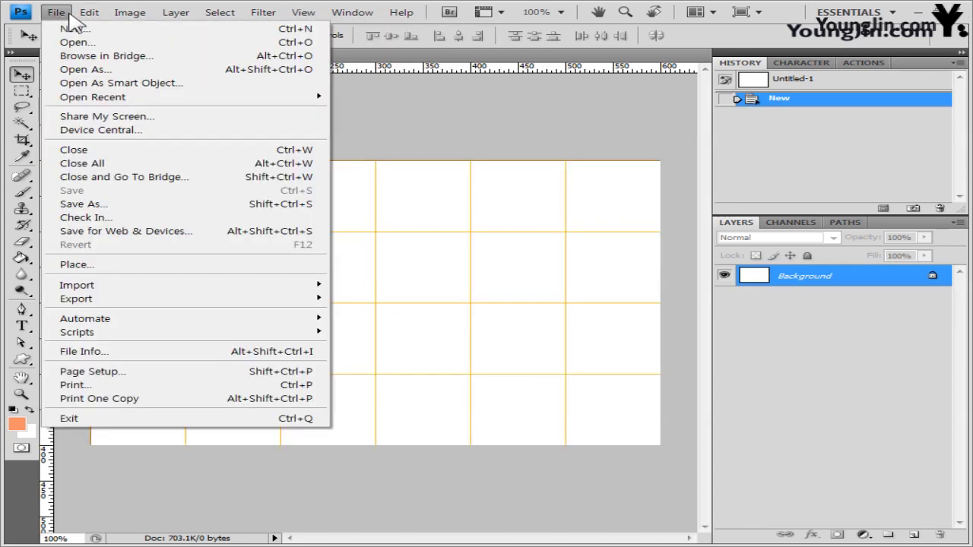
{"action": "left_click", "coordinate": [105, 205]}
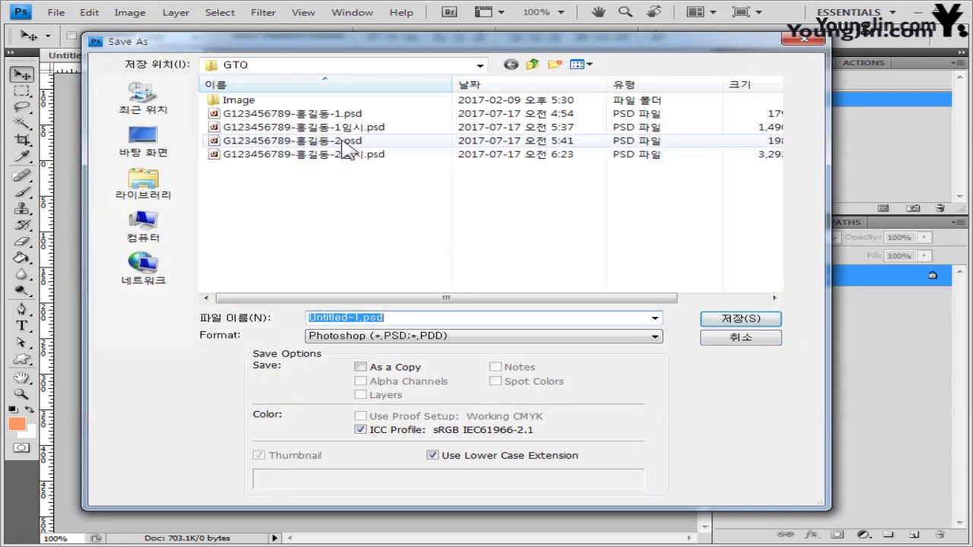
{"action": "left_click", "coordinate": [343, 141]}
{"action": "left_click", "coordinate": [411, 317]}
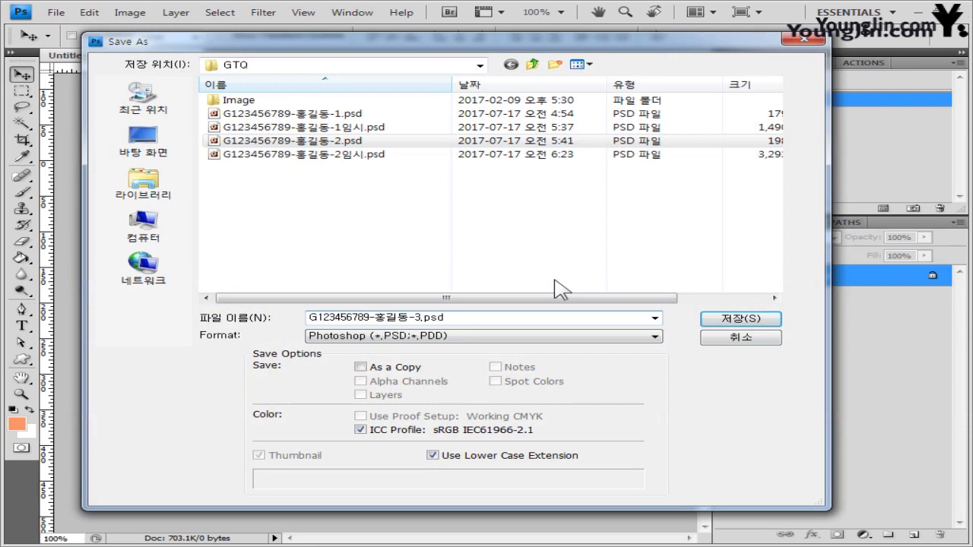
{"action": "left_click", "coordinate": [769, 323]}
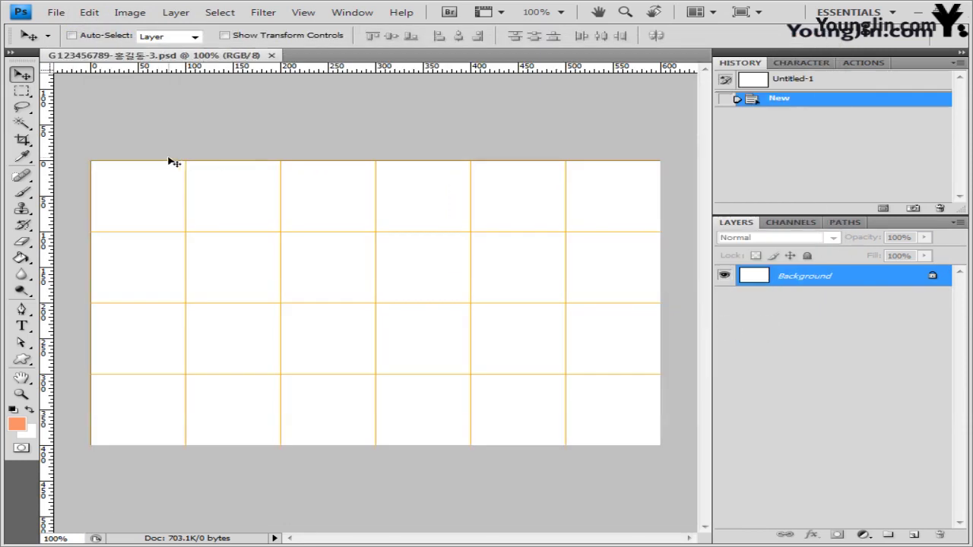
{"action": "left_click_drag", "start_coordinate": [171, 56], "coordinate": [316, 171]}
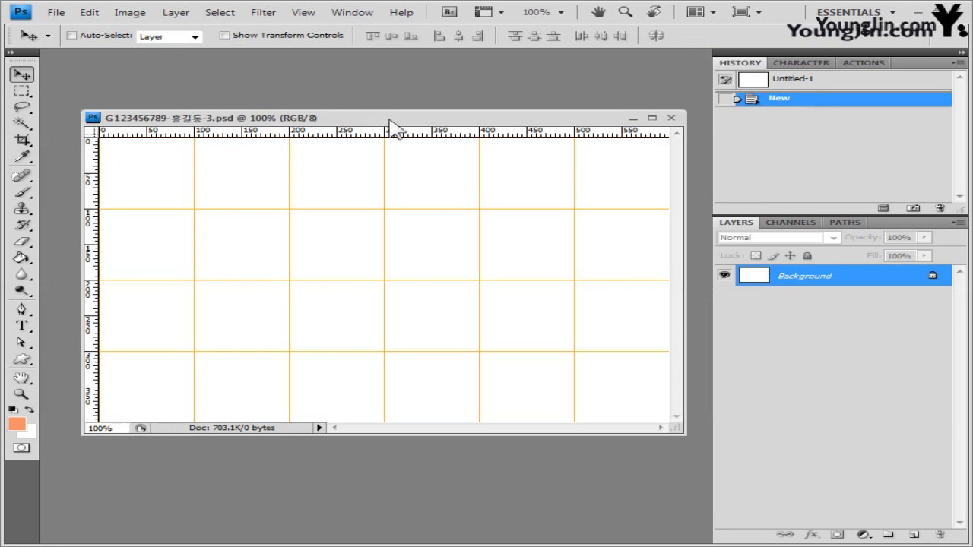
{"action": "left_click_drag", "start_coordinate": [383, 119], "coordinate": [375, 114]}
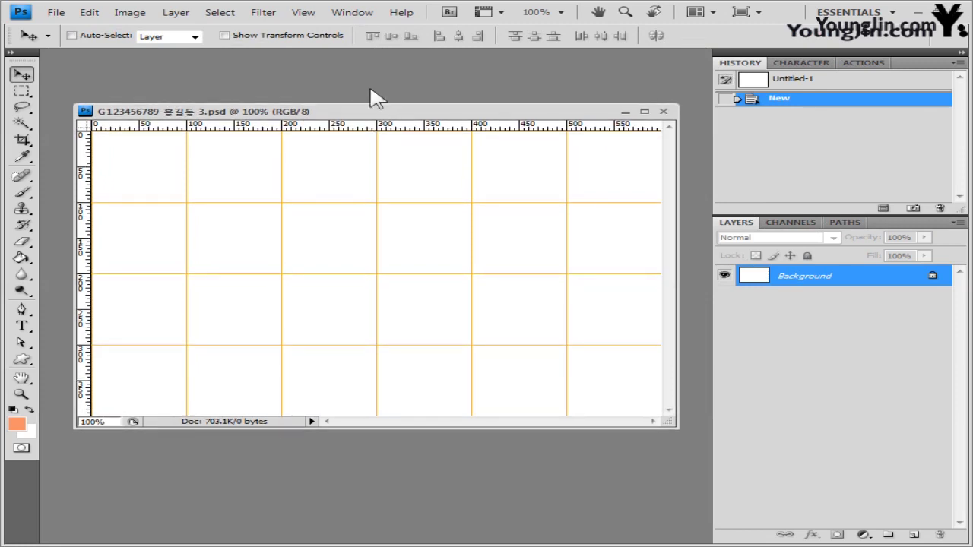
- Set the foreground color to ffcccc and return to the Move tool
{"action": "left_click", "coordinate": [18, 424]}
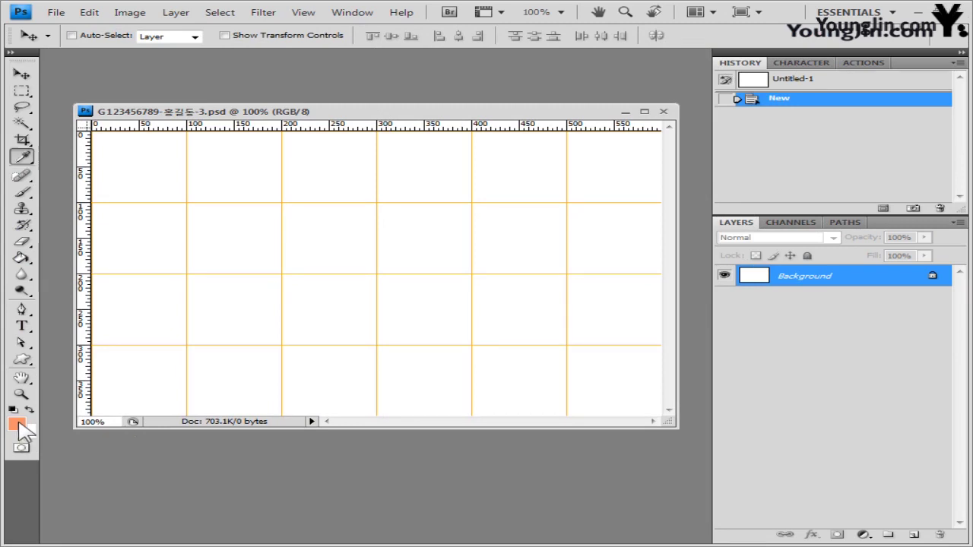
{"action": "double_click", "coordinate": [546, 333]}
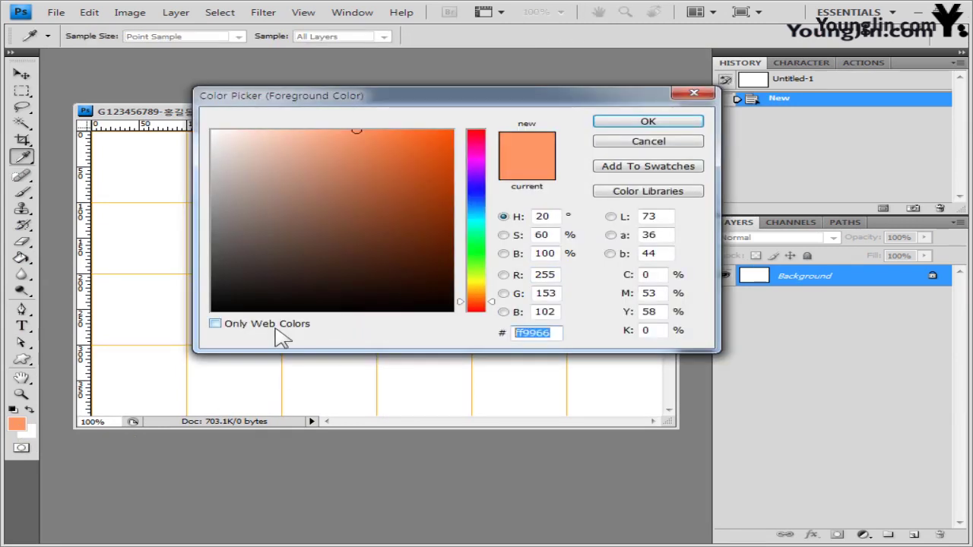
{"action": "type", "text": "ffcccc"}
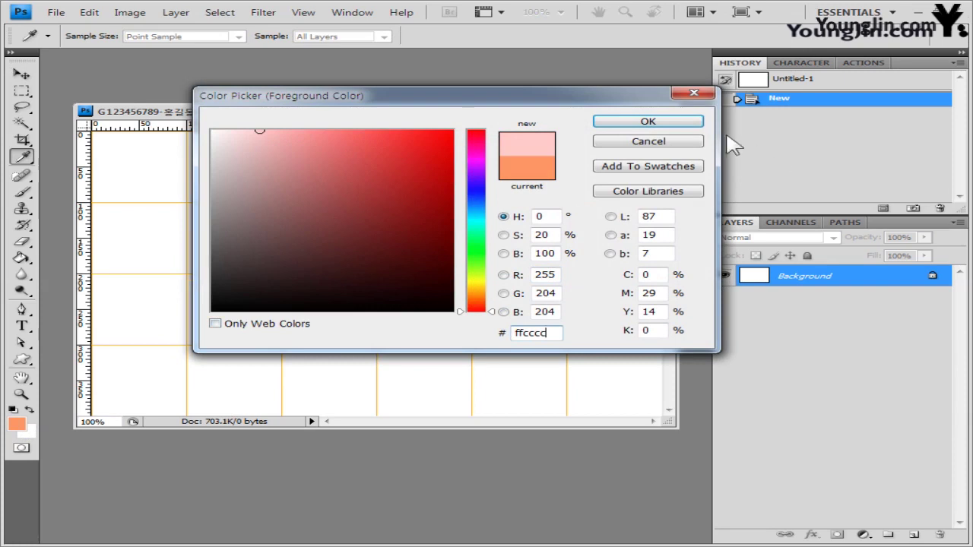
{"action": "left_click", "coordinate": [693, 124]}
{"action": "key", "text": "v"}
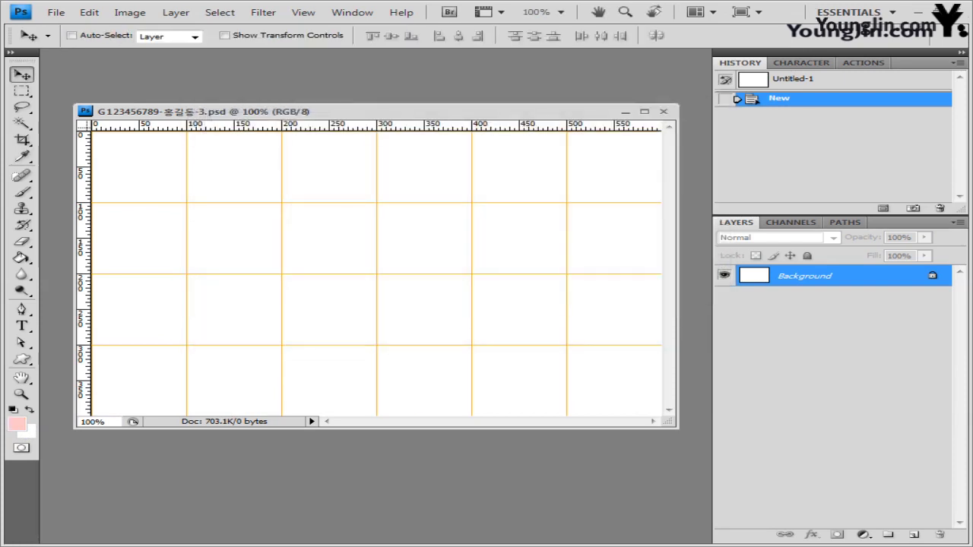
- Fill the Background with the foreground color ffcccc and paste the entire 2급-5.jpg photo over it as a new layer
{"action": "key", "text": "alt+BackSpace"}
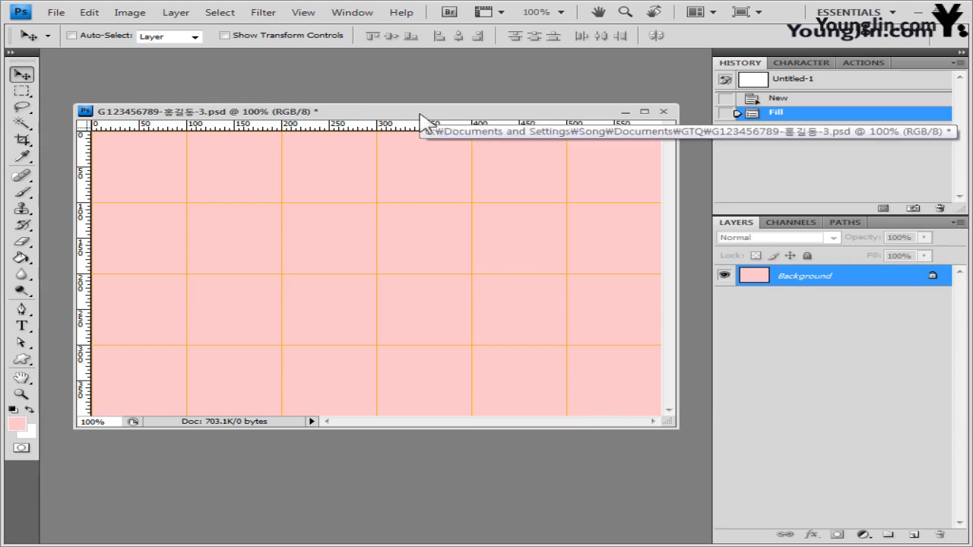
{"action": "key", "text": "alt+Tab"}
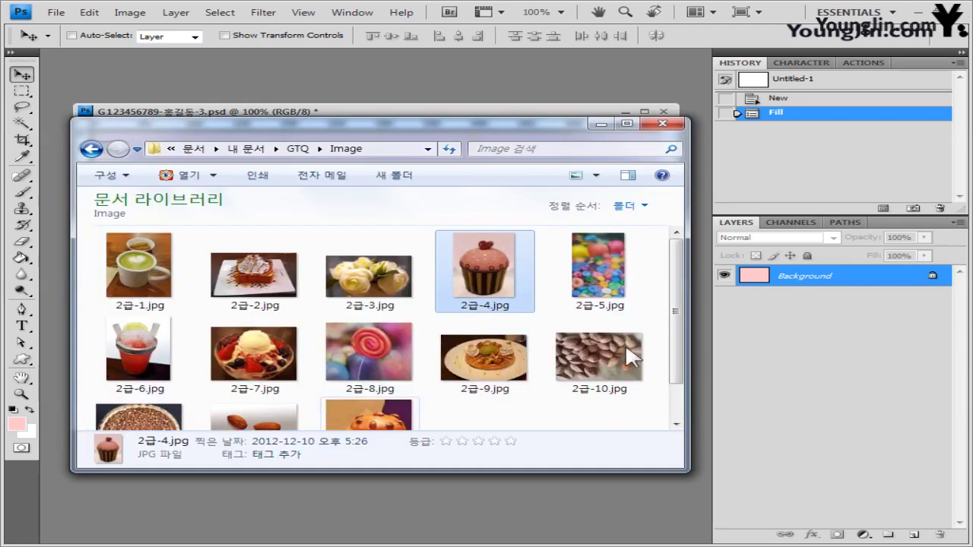
{"action": "left_click_drag", "start_coordinate": [583, 269], "coordinate": [456, 95]}
{"action": "left_click", "coordinate": [174, 93]}
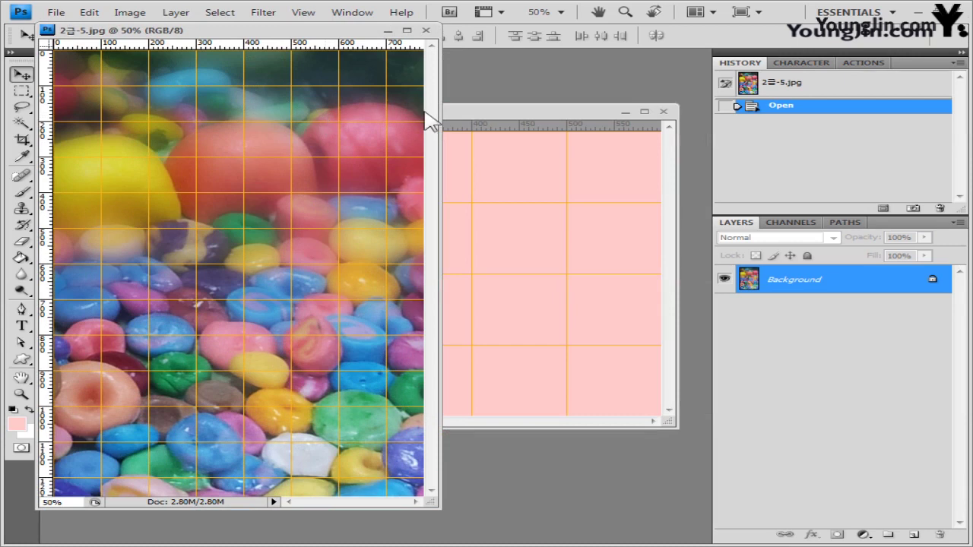
{"action": "key", "text": "ctrl+a"}
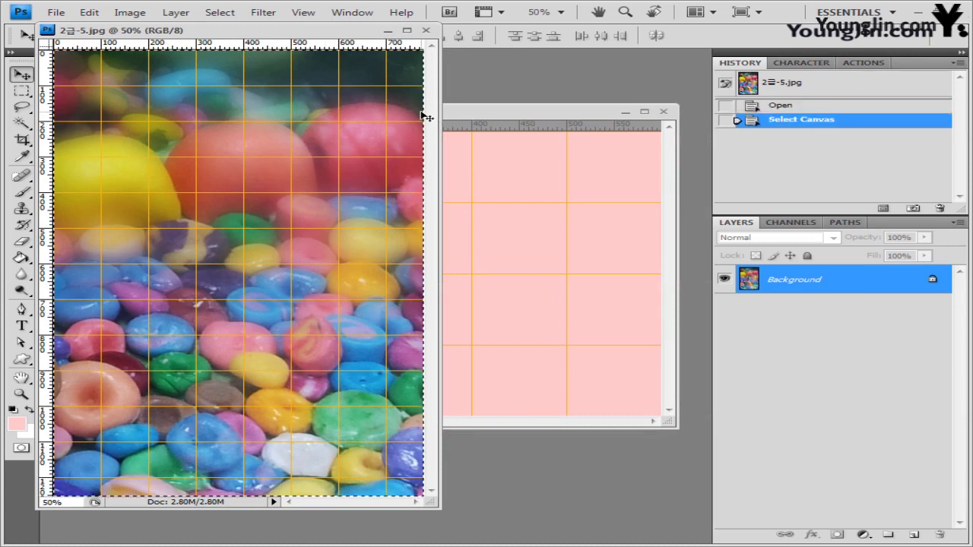
{"action": "left_click", "coordinate": [426, 30]}
{"action": "key", "text": "ctrl+v"}
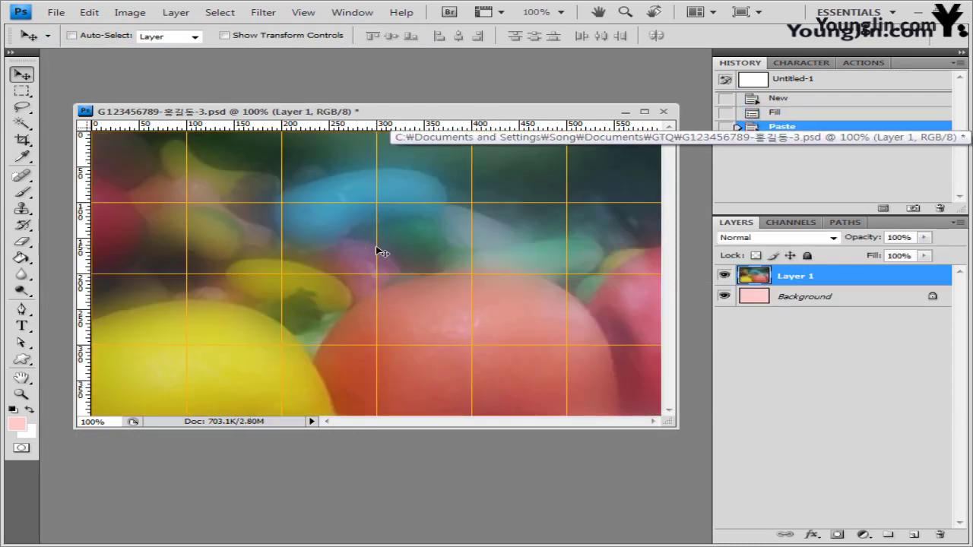
- Scale the pasted candy photo to 52.2%, rotate it 90° counterclockwise, and position it to cover the whole canvas
{"action": "key", "text": "ctrl+t"}
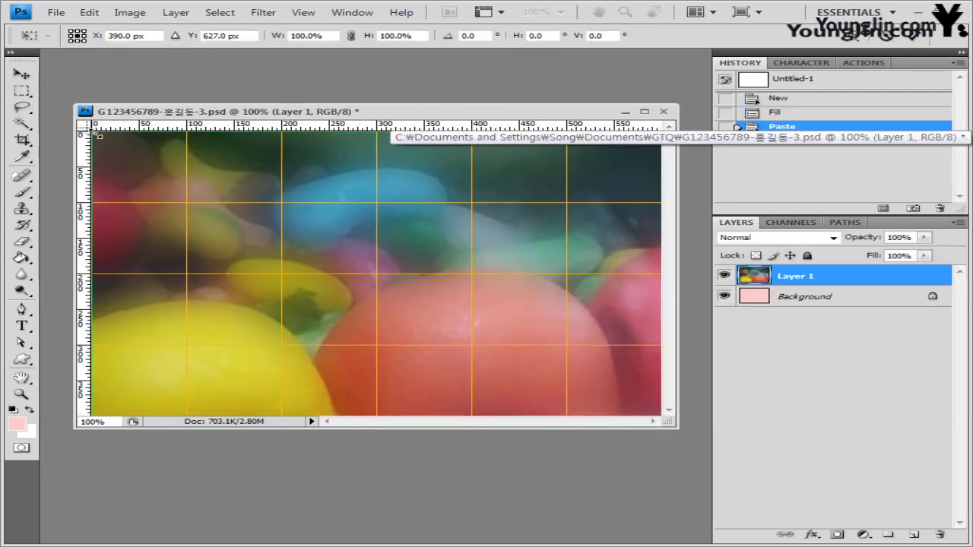
{"action": "left_click_drag", "start_coordinate": [95, 133], "coordinate": [357, 274]}
{"action": "left_click_drag", "start_coordinate": [490, 373], "coordinate": [376, 221]}
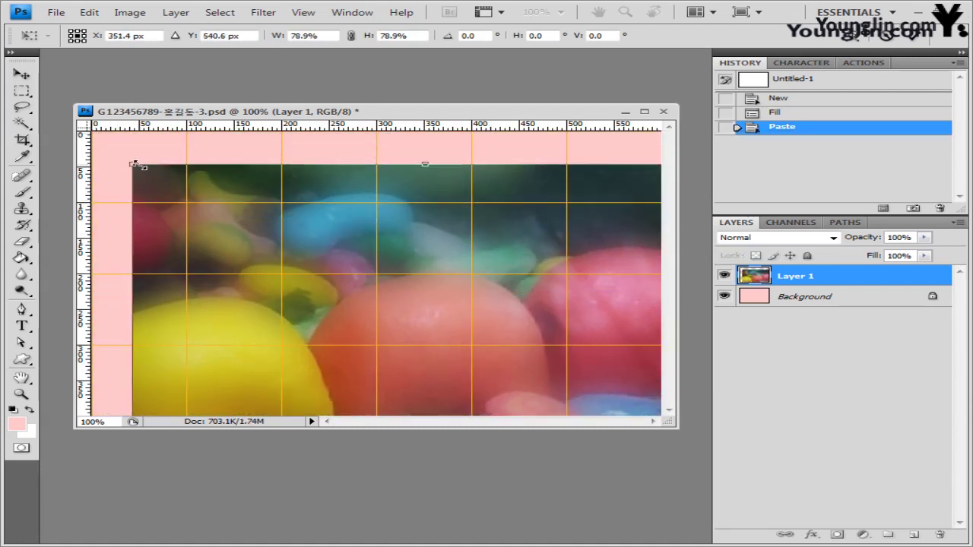
{"action": "left_click_drag", "start_coordinate": [134, 164], "coordinate": [300, 361]}
{"action": "left_click_drag", "start_coordinate": [525, 398], "coordinate": [331, 194]}
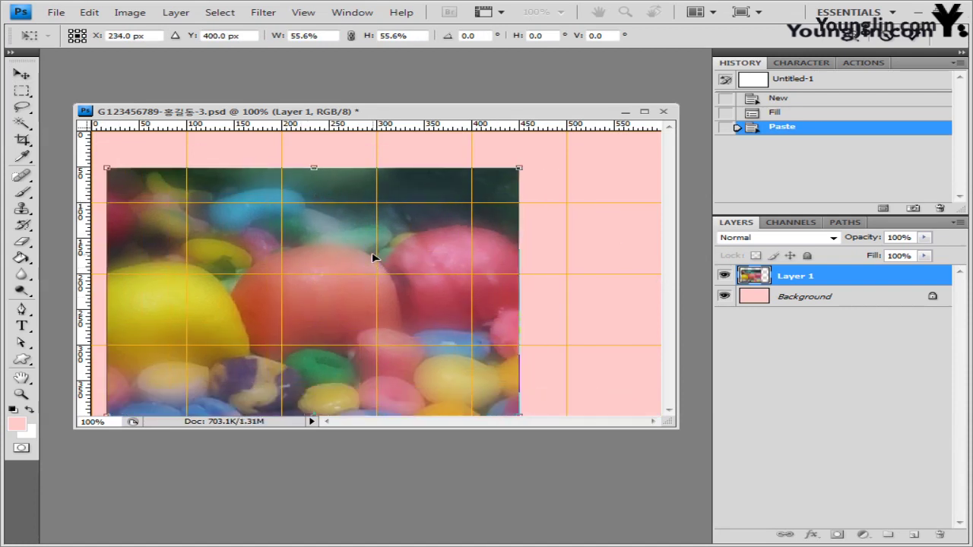
{"action": "right_click", "coordinate": [402, 237]}
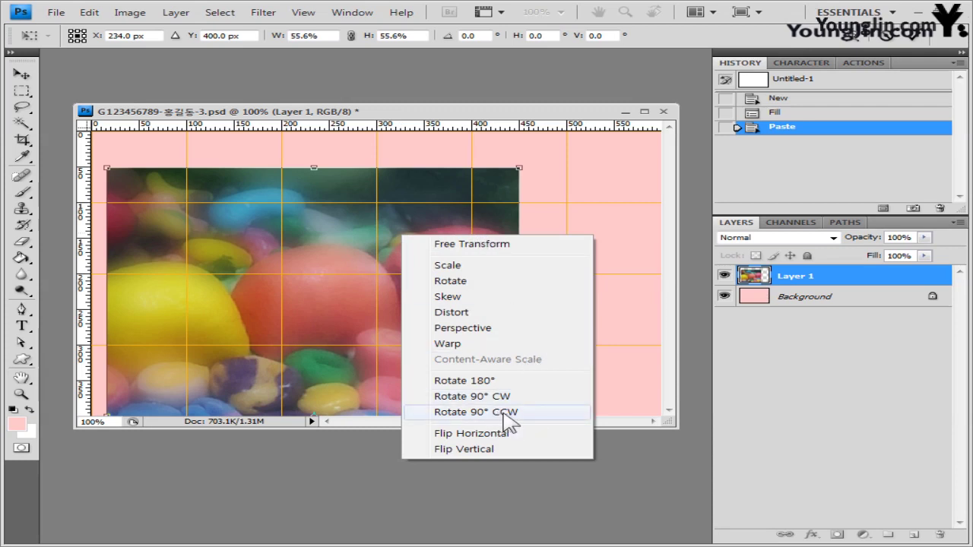
{"action": "left_click", "coordinate": [475, 412]}
{"action": "left_click_drag", "start_coordinate": [465, 335], "coordinate": [471, 197]}
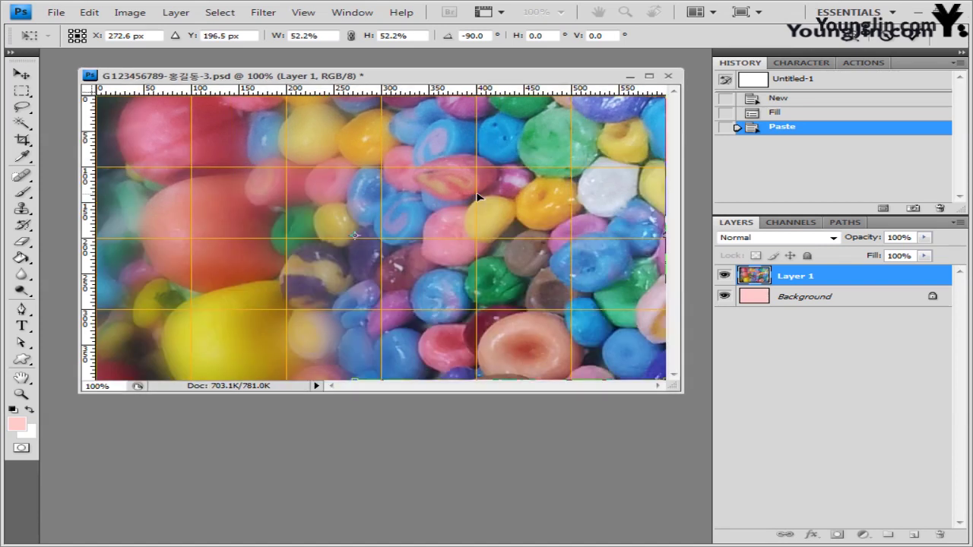
{"action": "key", "text": "Return"}
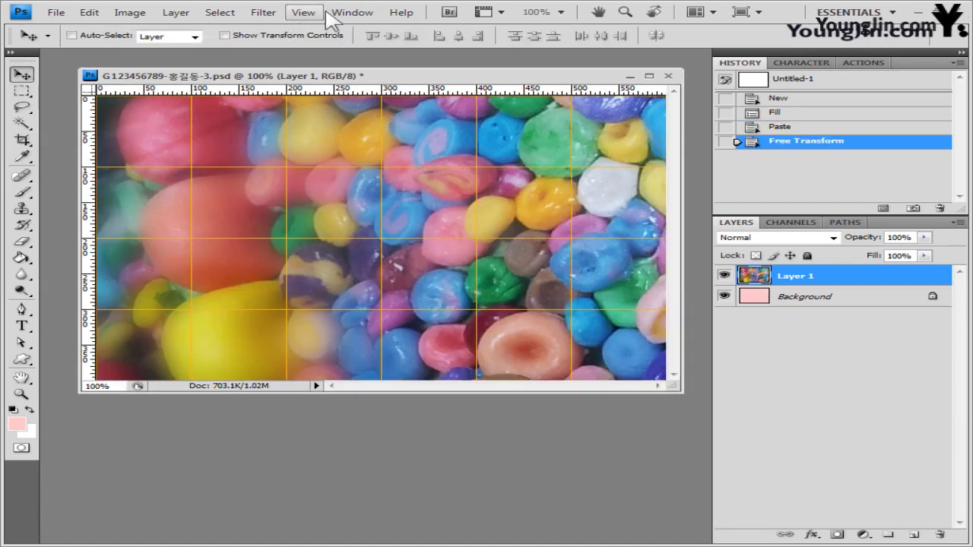
- Apply the Paint Daubs filter to the candy layer with brush size 12, sharpness 4 and the Simple brush type
{"action": "left_click", "coordinate": [278, 19]}
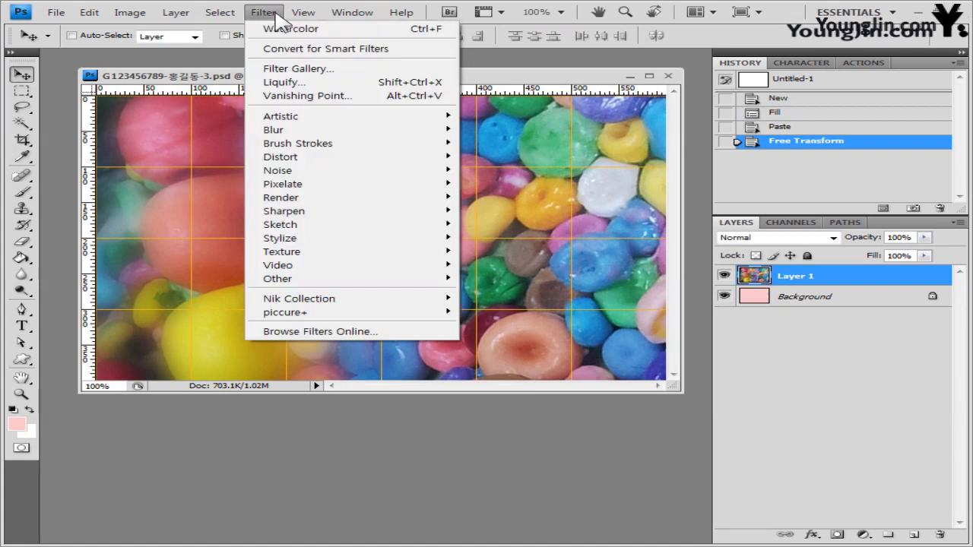
{"action": "mouse_move", "coordinate": [371, 119]}
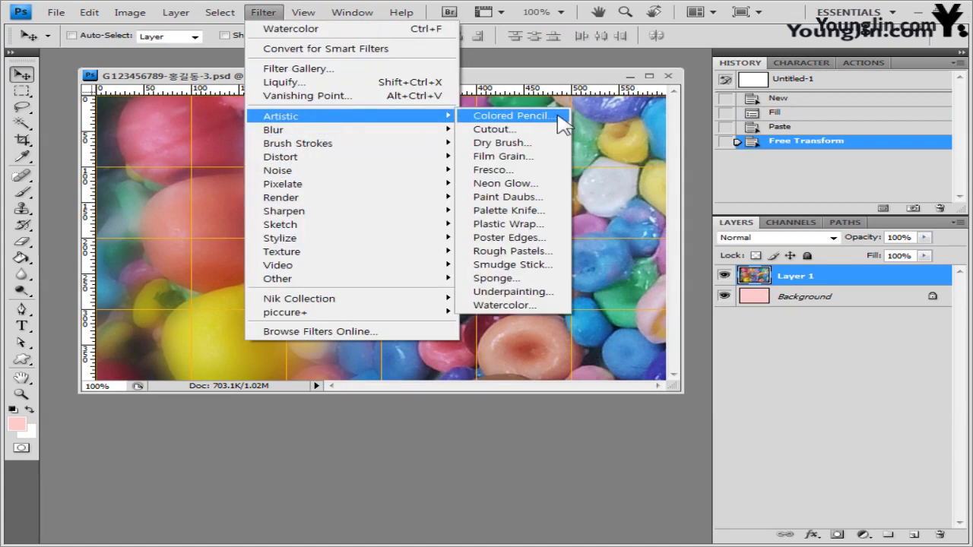
{"action": "left_click", "coordinate": [532, 196]}
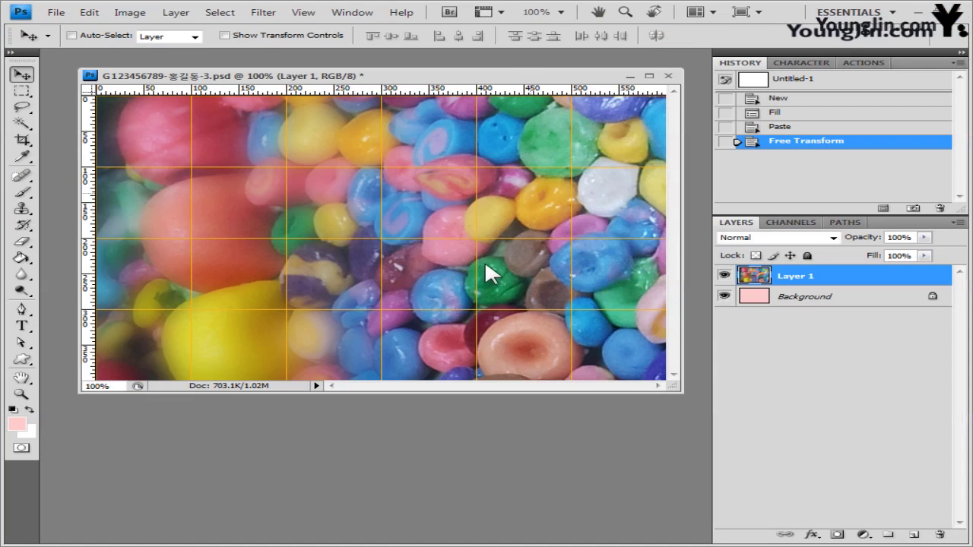
{"action": "key", "text": "ctrl+alt+f"}
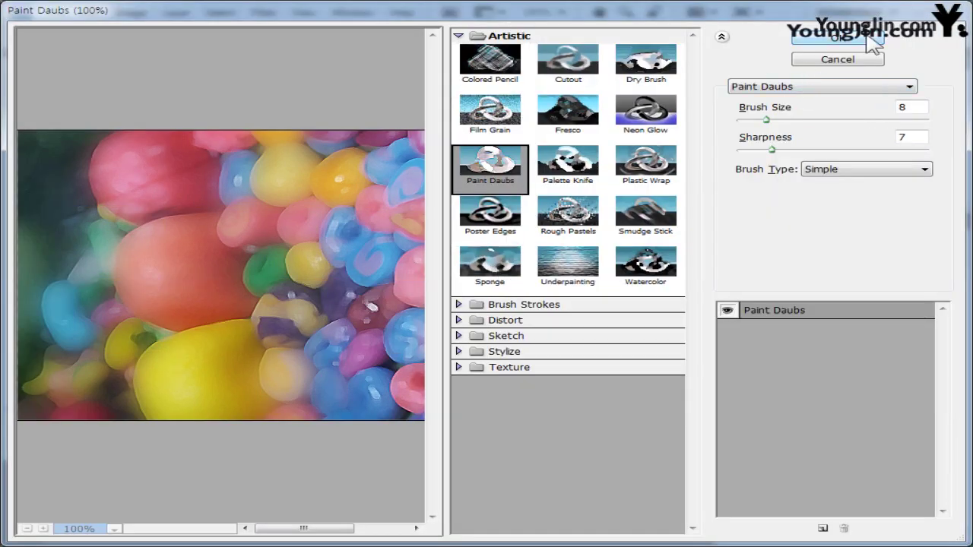
{"action": "left_click", "coordinate": [909, 108]}
{"action": "left_click", "coordinate": [913, 137]}
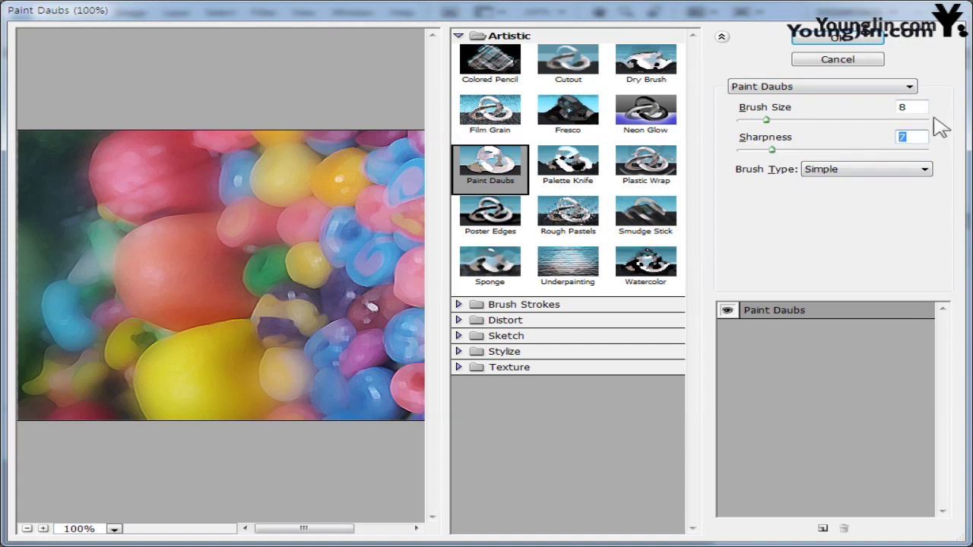
{"action": "left_click", "coordinate": [743, 108]}
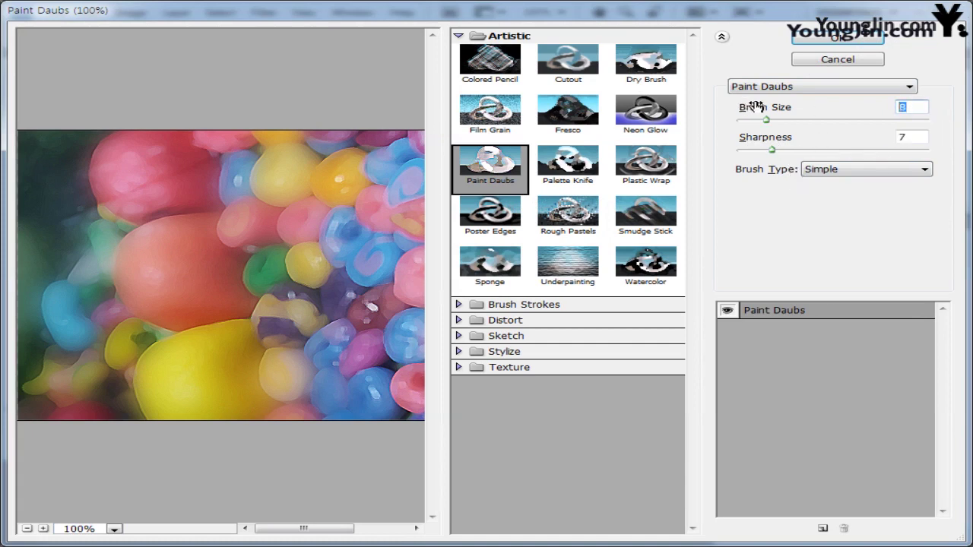
{"action": "left_click_drag", "start_coordinate": [755, 108], "coordinate": [771, 106]}
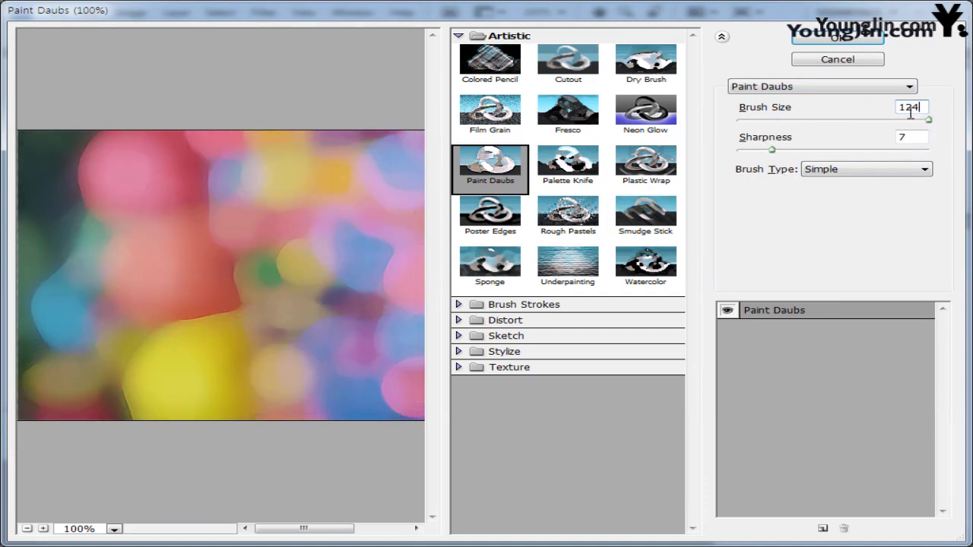
{"action": "left_click", "coordinate": [911, 108]}
{"action": "left_click_drag", "start_coordinate": [844, 141], "coordinate": [821, 141]}
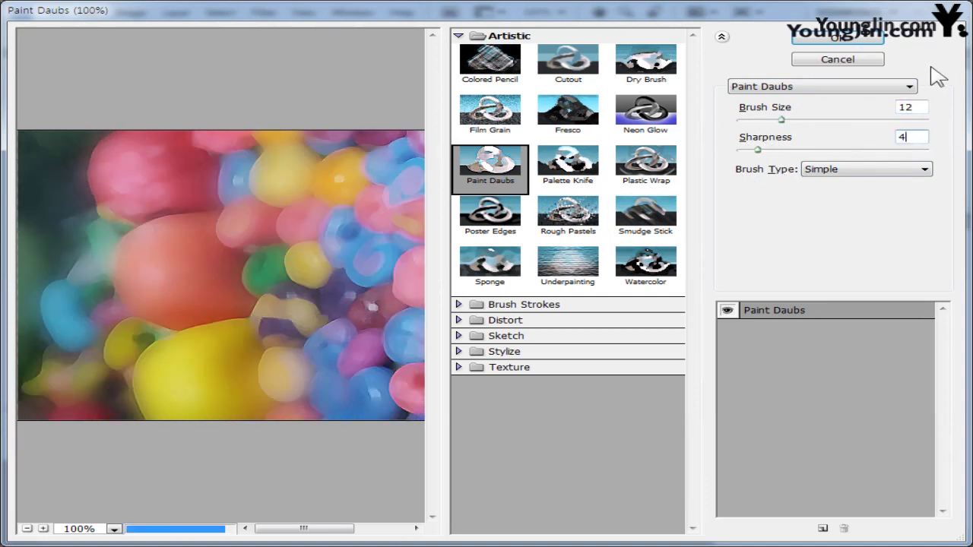
{"action": "left_click", "coordinate": [842, 42]}
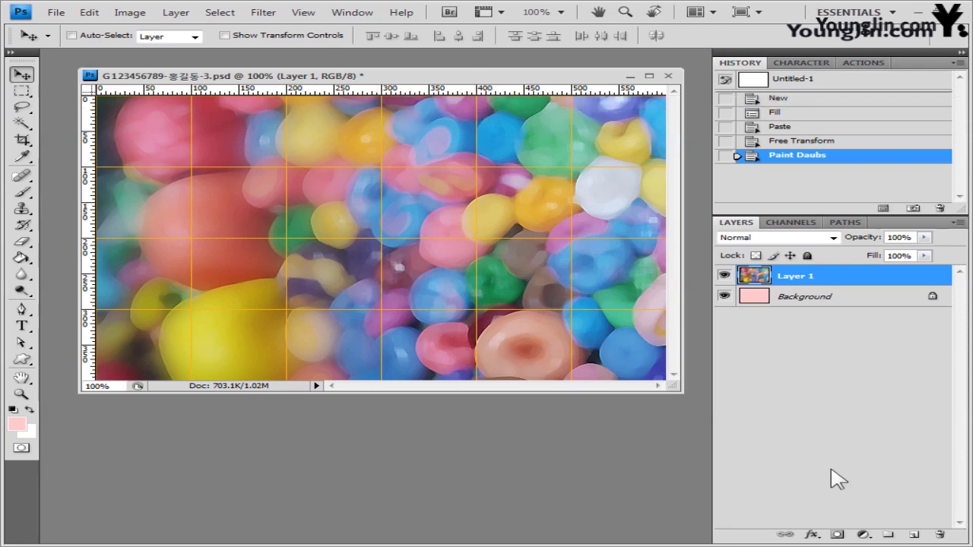
- Add a layer mask to the candy layer and set the Gradient tool to the Black, White preset
{"action": "left_click", "coordinate": [838, 535]}
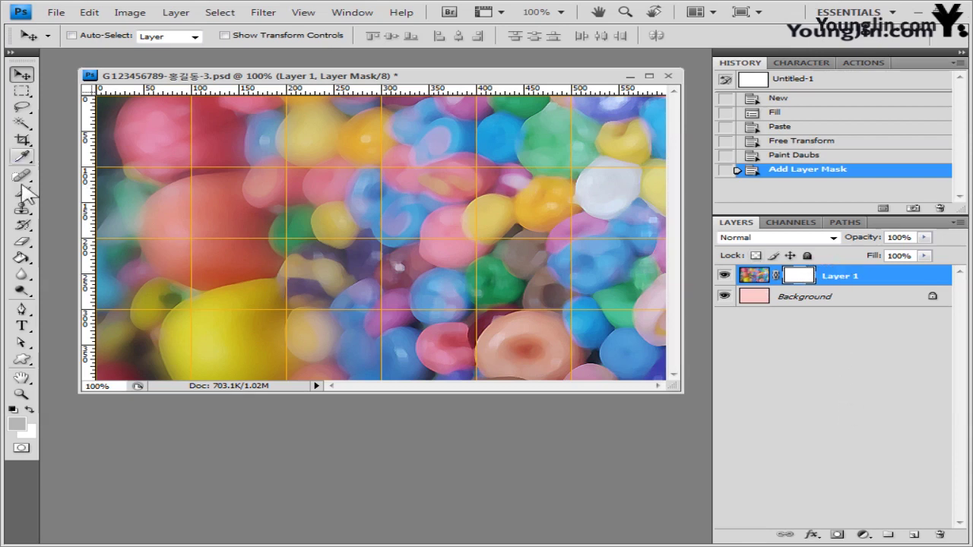
{"action": "left_click", "coordinate": [26, 256]}
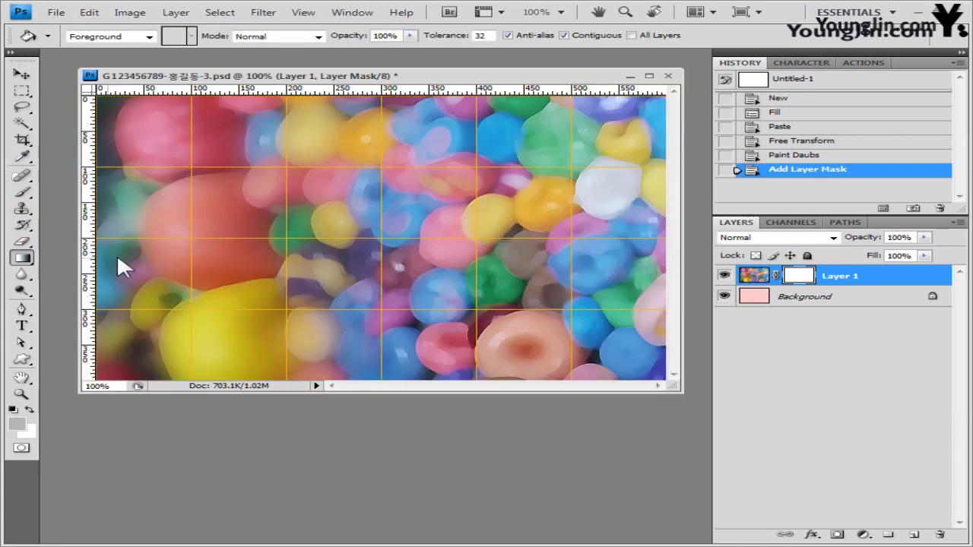
{"action": "left_click", "coordinate": [117, 255]}
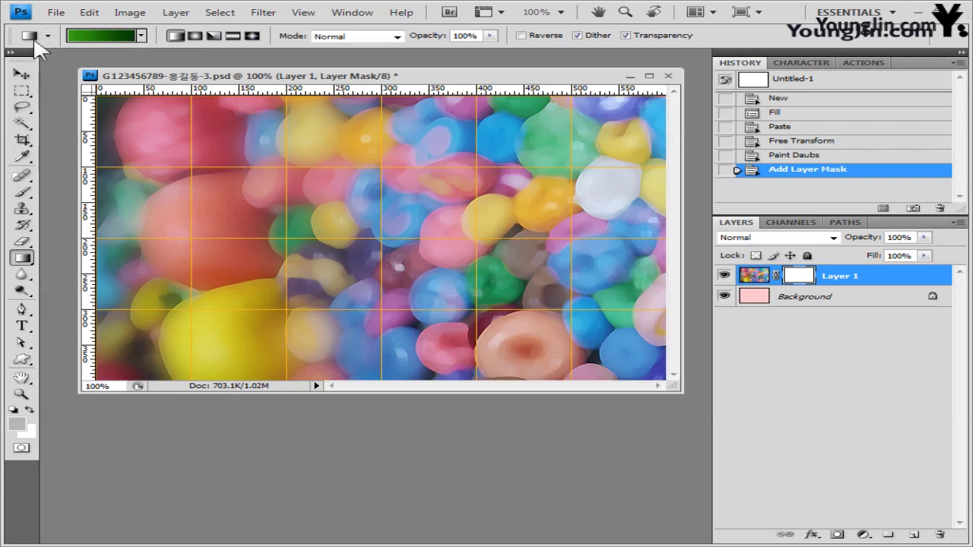
{"action": "left_click", "coordinate": [109, 35]}
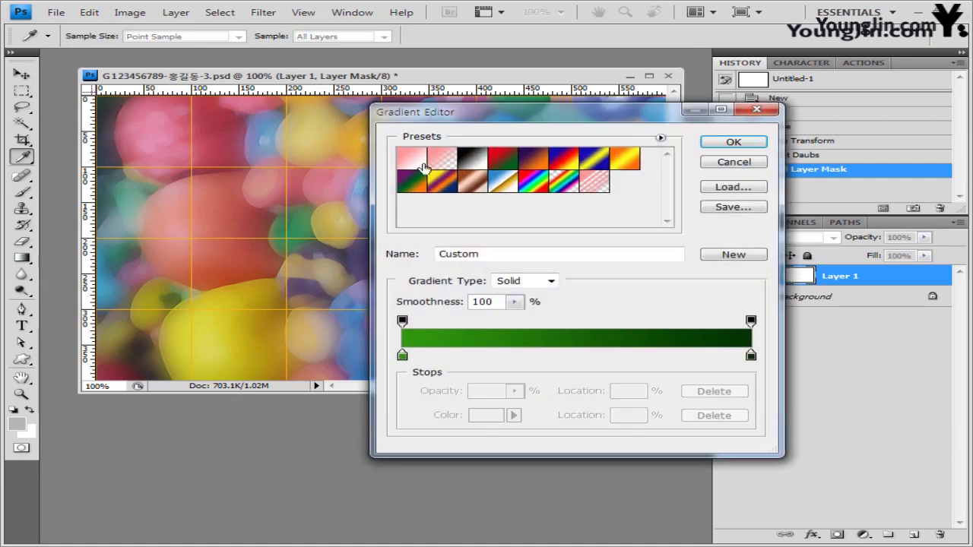
{"action": "left_click_drag", "start_coordinate": [521, 121], "coordinate": [326, 121]}
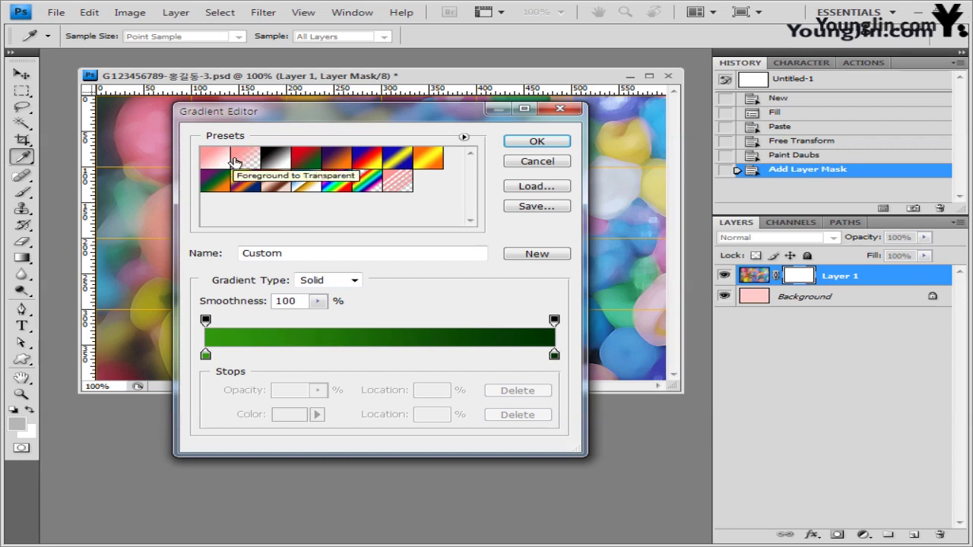
{"action": "left_click", "coordinate": [285, 157]}
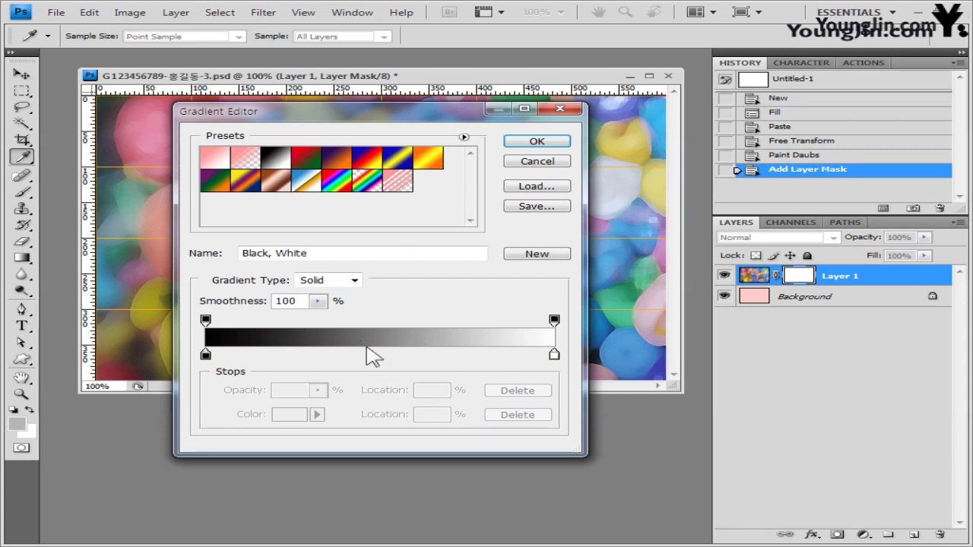
{"action": "left_click", "coordinate": [274, 314]}
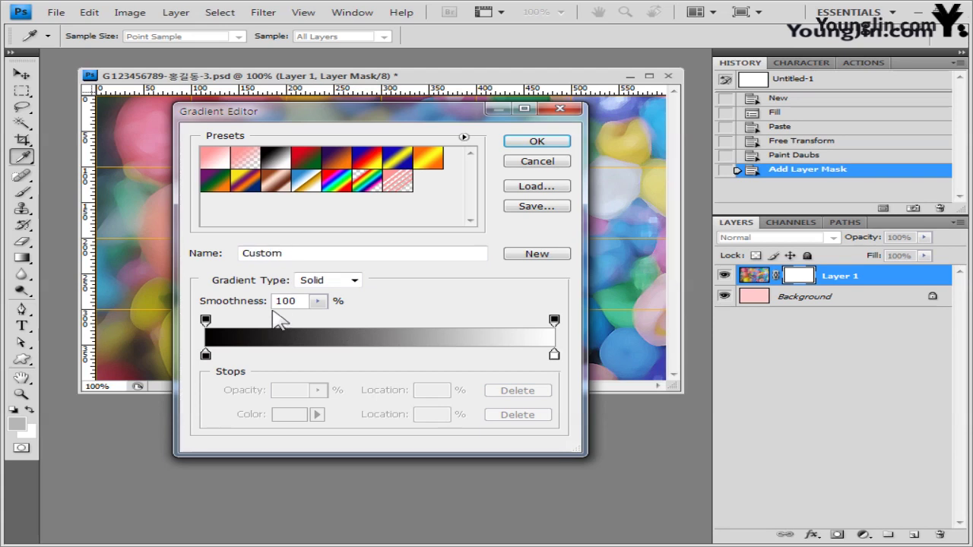
{"action": "left_click", "coordinate": [537, 142]}
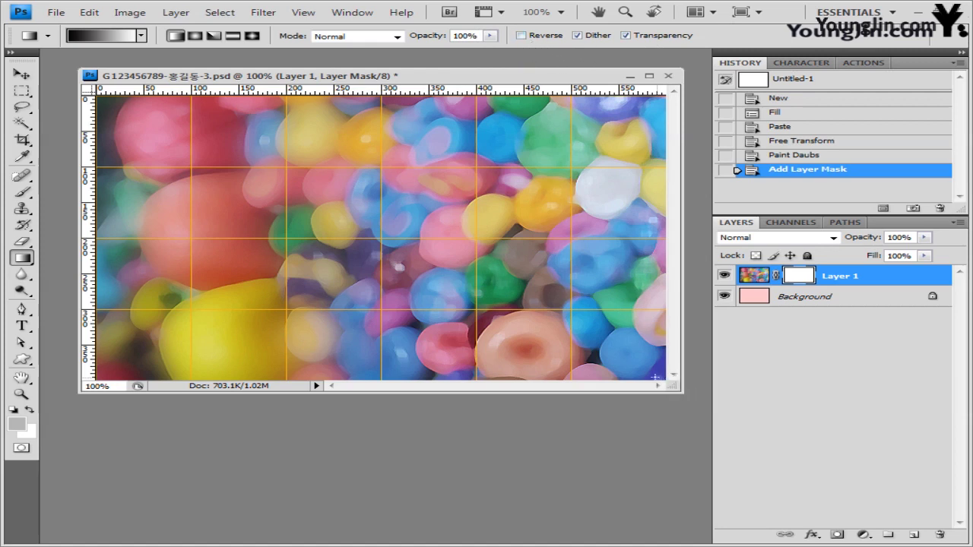
- Draw a diagonal linear gradient on the mask from lower right to upper left, fading the candies toward the lower-right corner
{"action": "left_click", "coordinate": [522, 36]}
{"action": "left_click", "coordinate": [522, 36]}
{"action": "left_click_drag", "start_coordinate": [397, 249], "coordinate": [296, 169]}
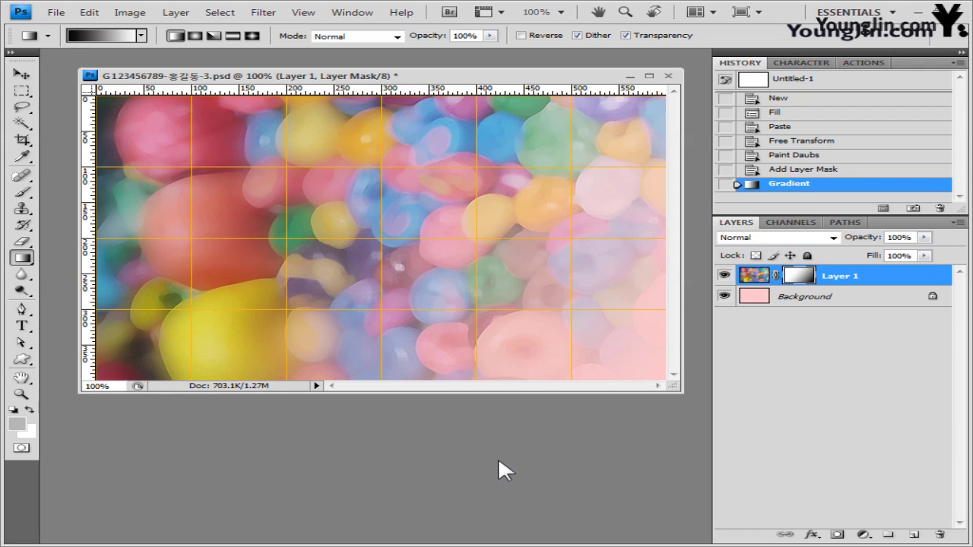
- Open the drink photo 2급-6.jpg from the Image folder and float its window over the composition
{"action": "key", "text": "alt+Tab"}
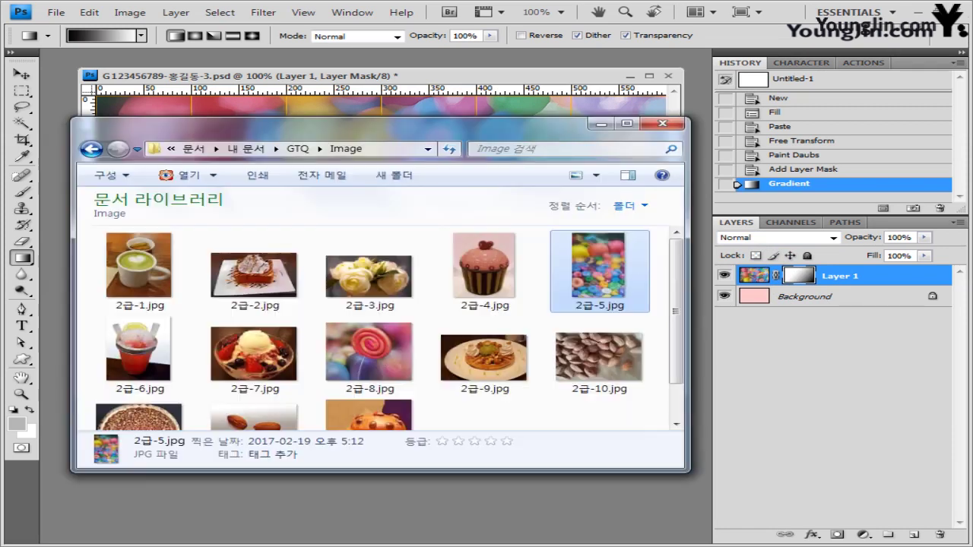
{"action": "left_click_drag", "start_coordinate": [404, 476], "coordinate": [447, 517]}
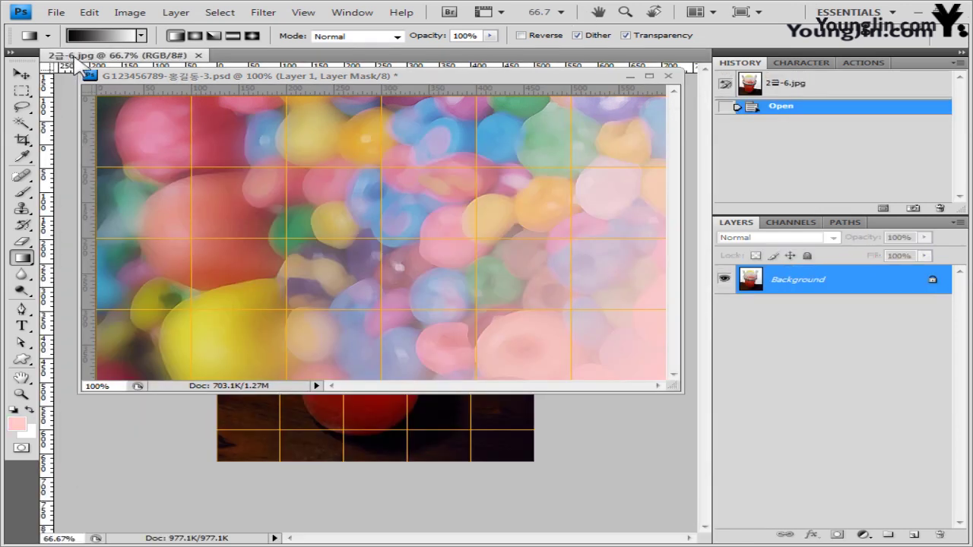
{"action": "left_click_drag", "start_coordinate": [68, 65], "coordinate": [218, 103]}
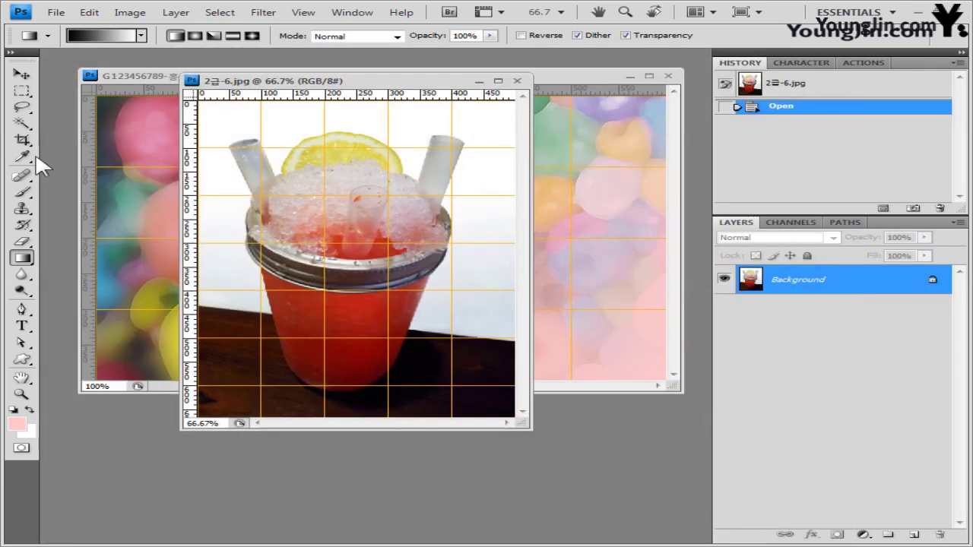
- Select the whole drink, including the cup, lid rim, straws and lemon slice, with the Quick Selection tool
{"action": "left_click_drag", "start_coordinate": [22, 122], "coordinate": [105, 123]}
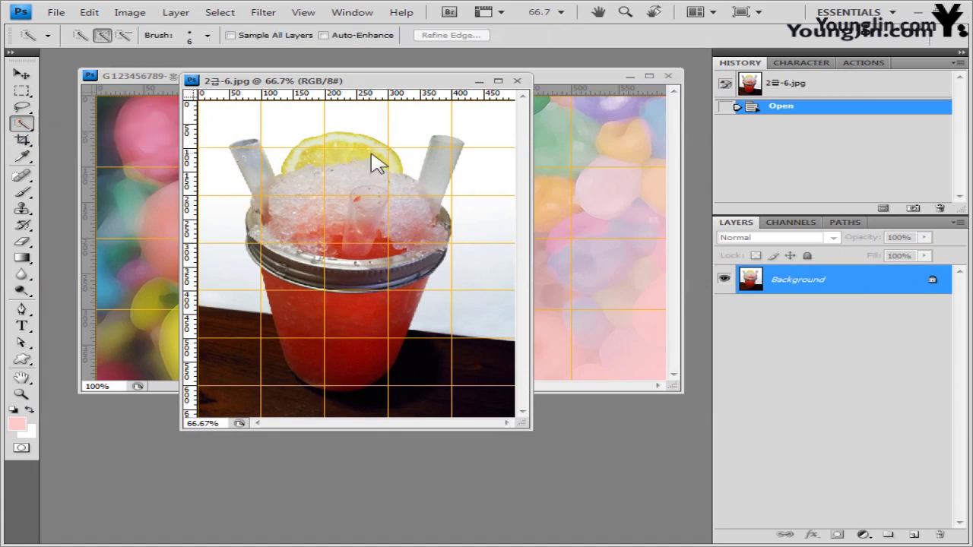
{"action": "mouse_move", "coordinate": [380, 157]}
{"action": "left_mouse_down"}
{"action": "mouse_move", "coordinate": [331, 156]}
{"action": "mouse_move", "coordinate": [305, 177]}
{"action": "mouse_move", "coordinate": [299, 231]}
{"action": "mouse_move", "coordinate": [319, 271]}
{"action": "left_mouse_up"}
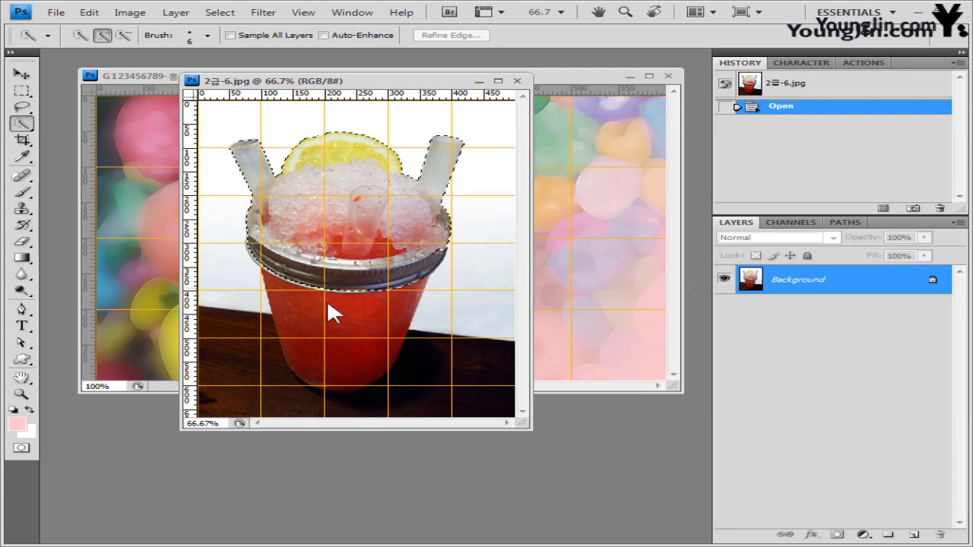
{"action": "mouse_move", "coordinate": [332, 331]}
{"action": "left_mouse_down"}
{"action": "mouse_move", "coordinate": [332, 347]}
{"action": "mouse_move", "coordinate": [383, 215]}
{"action": "mouse_move", "coordinate": [414, 222]}
{"action": "left_mouse_up"}
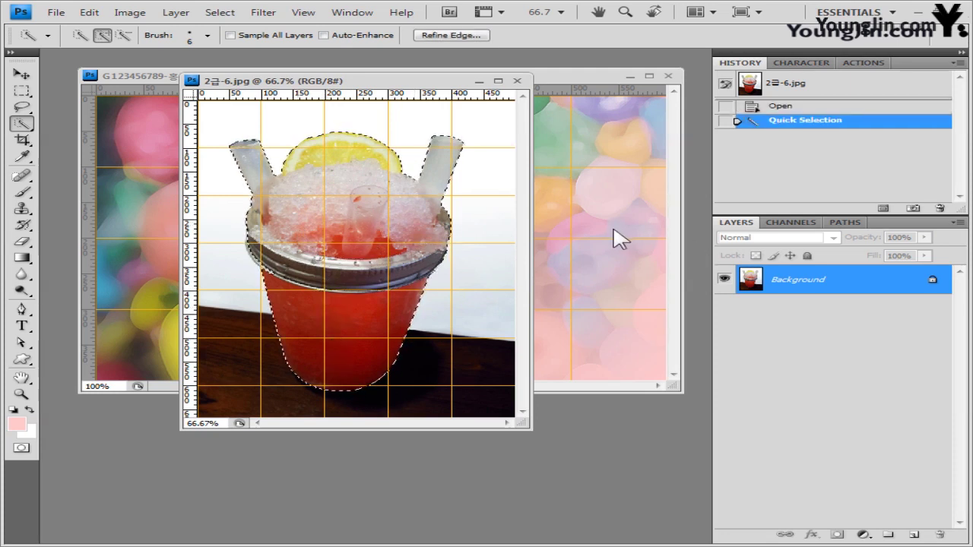
- Paste the selected drink into the G123456789-홍길동-3.psd composition as a new layer and close 2급-6.jpg
{"action": "left_click_drag", "start_coordinate": [433, 85], "coordinate": [602, 159]}
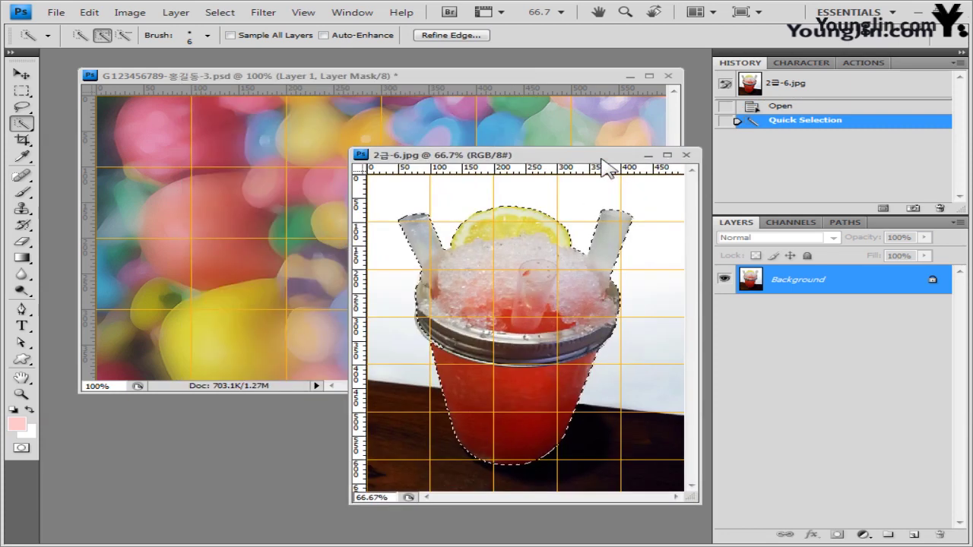
{"action": "left_click", "coordinate": [506, 89]}
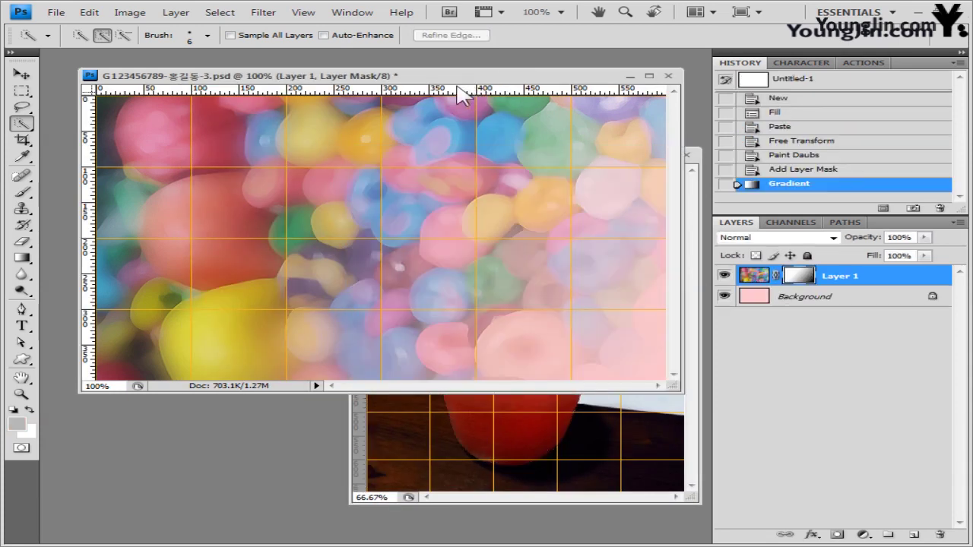
{"action": "key", "text": "ctrl+v"}
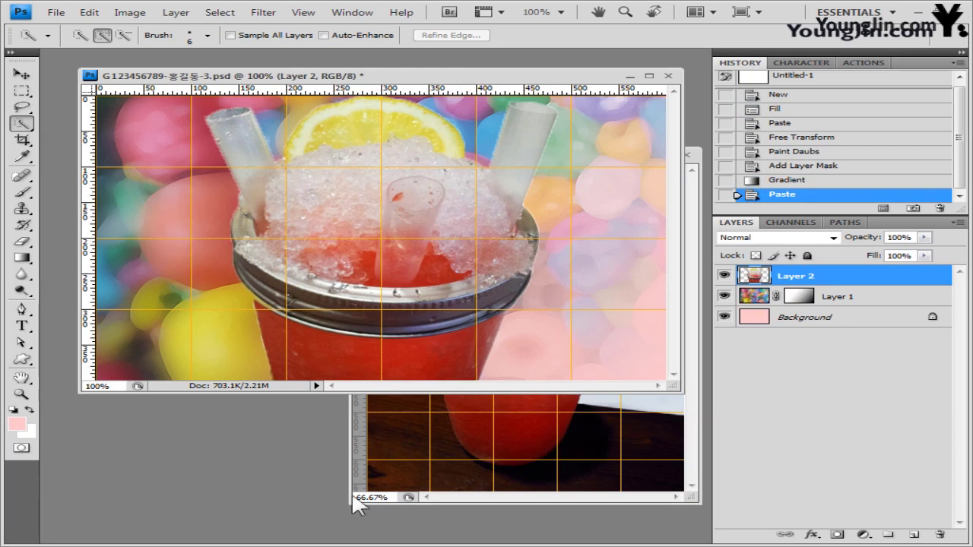
{"action": "left_click", "coordinate": [353, 495]}
{"action": "left_click", "coordinate": [687, 155]}
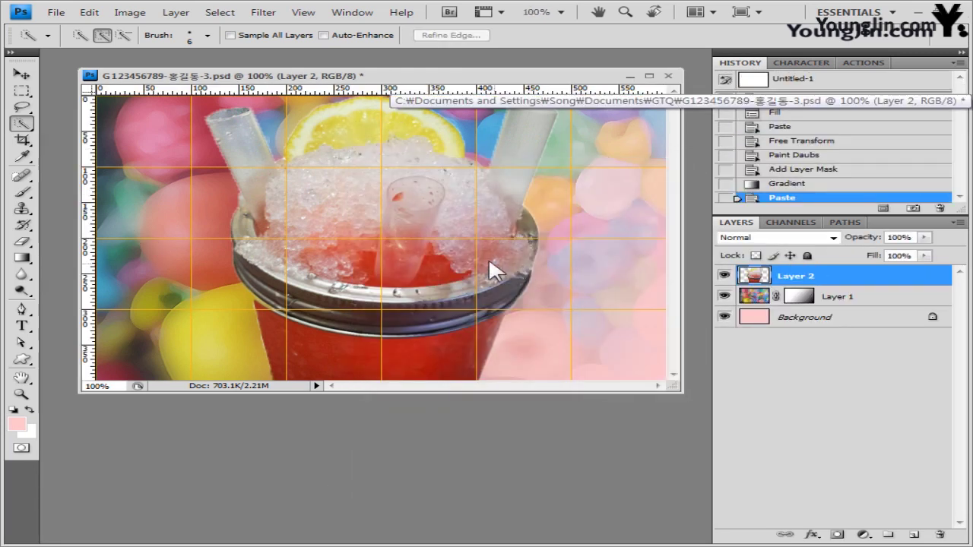
- Scale the drink down proportionally and place it in the composition's left half with its base at the lower canvas edge
{"action": "key", "text": "ctrl+t"}
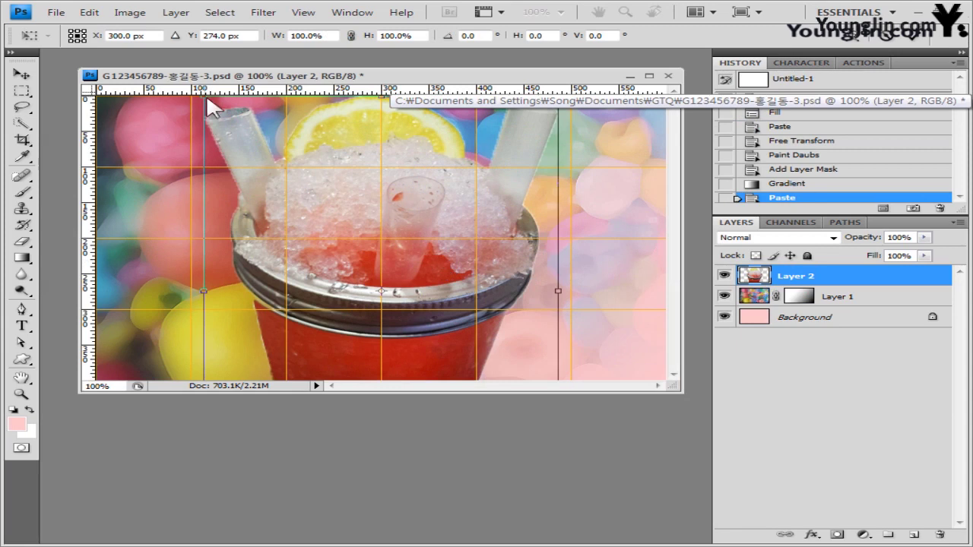
{"action": "left_click_drag", "start_coordinate": [206, 94], "coordinate": [261, 168]}
{"action": "left_click_drag", "start_coordinate": [413, 235], "coordinate": [308, 239]}
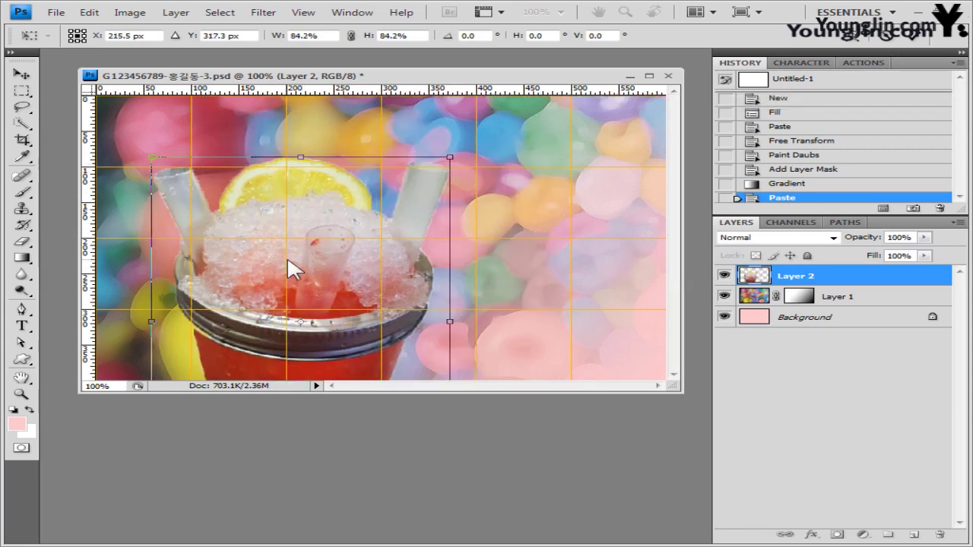
{"action": "key", "text": "Return"}
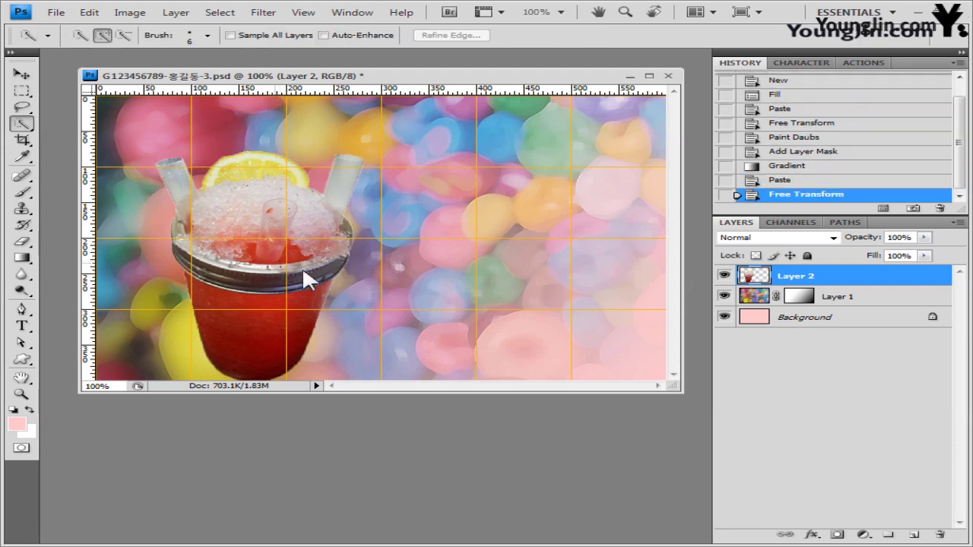
- Add a Drop Shadow to the drink layer with Use Global Light turned off
{"action": "left_click", "coordinate": [816, 534]}
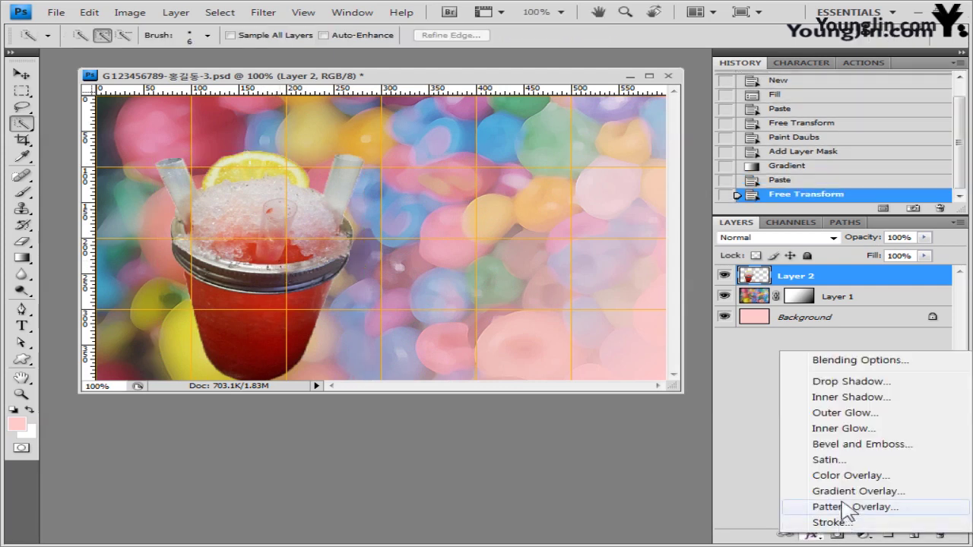
{"action": "left_click", "coordinate": [847, 385]}
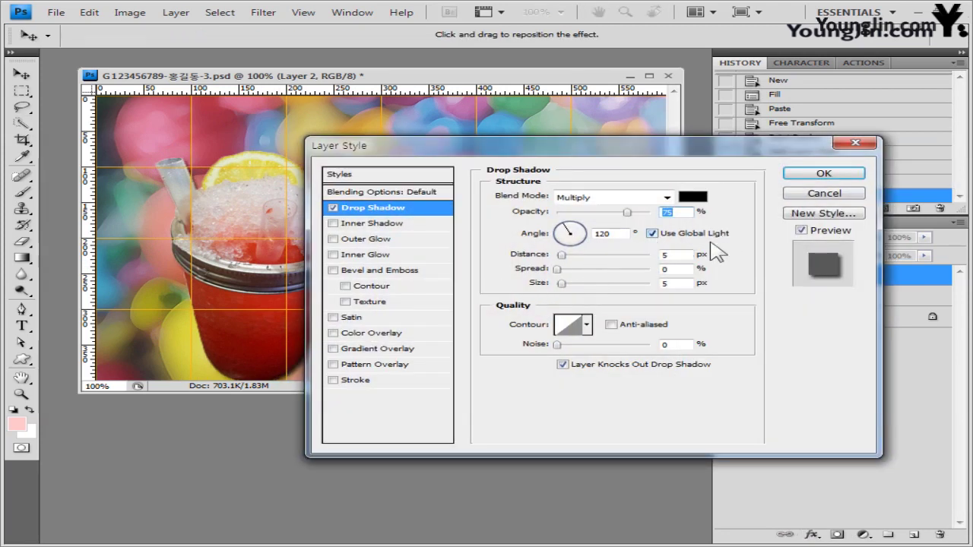
{"action": "left_click", "coordinate": [652, 233]}
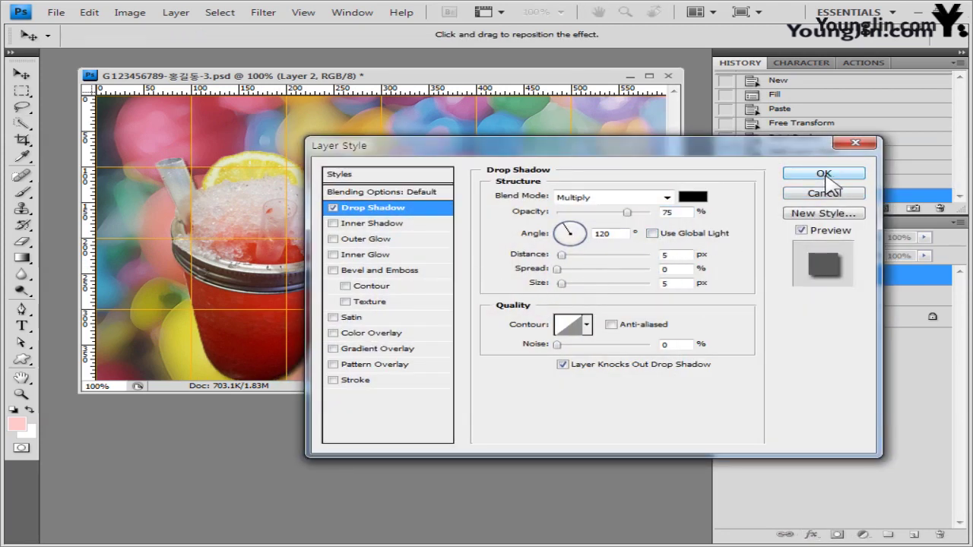
{"action": "left_click_drag", "start_coordinate": [728, 146], "coordinate": [794, 144]}
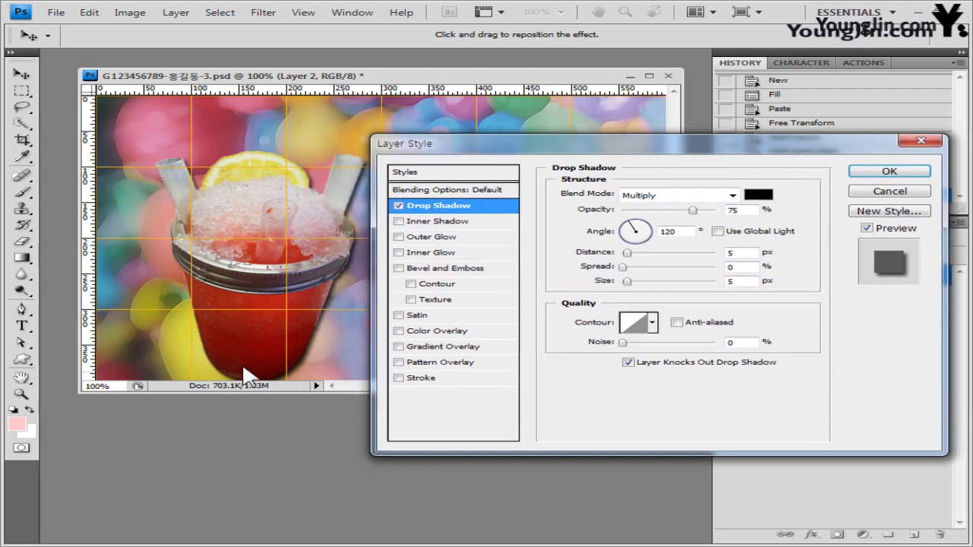
{"action": "left_click", "coordinate": [889, 172]}
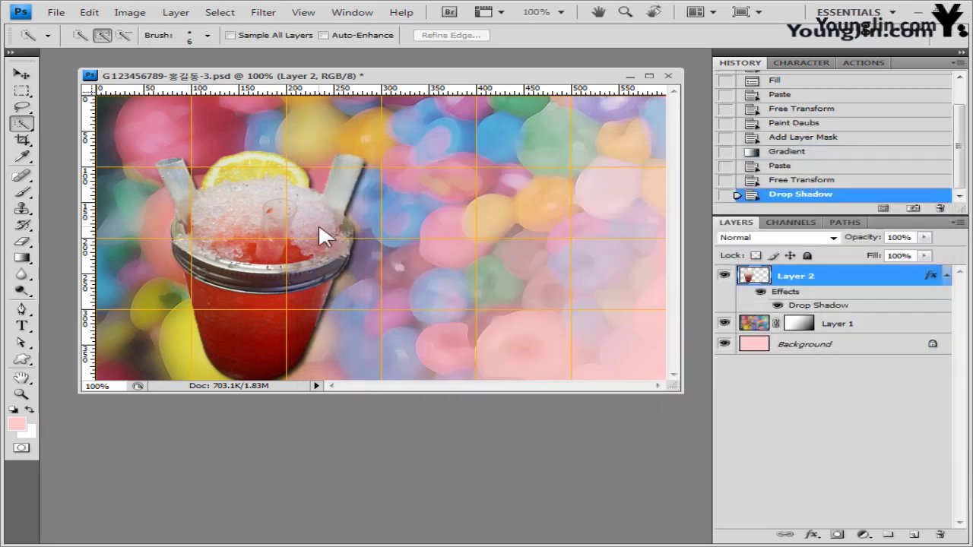
- Open the ice cream bowl photo 2급-7.jpg from the Image folder and float its window over the composition
{"action": "key", "text": "alt+Tab"}
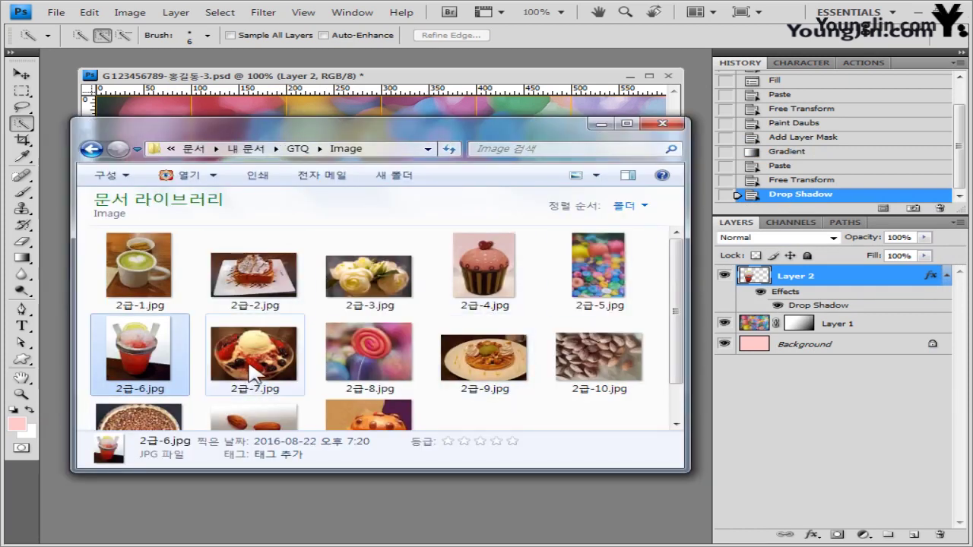
{"action": "left_click_drag", "start_coordinate": [228, 369], "coordinate": [140, 74]}
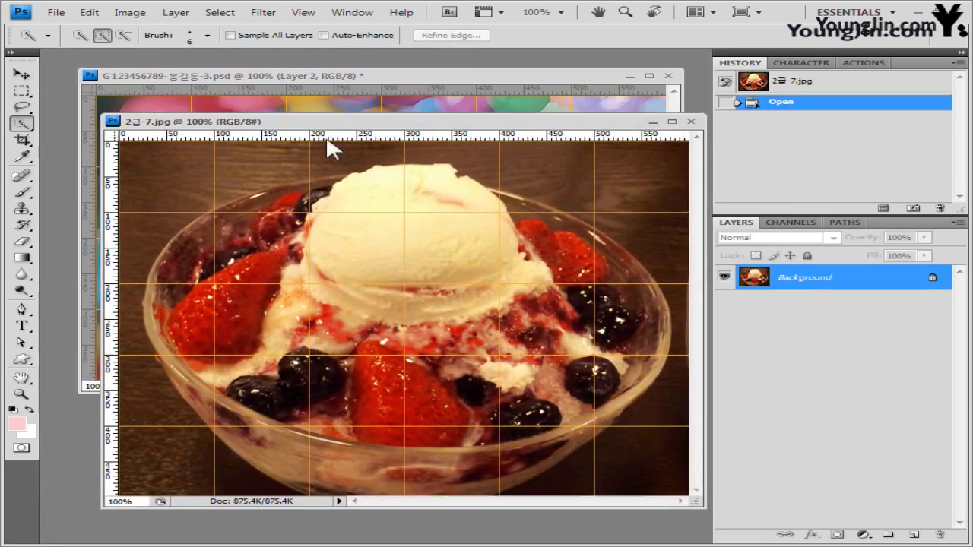
{"action": "left_click_drag", "start_coordinate": [347, 122], "coordinate": [322, 105]}
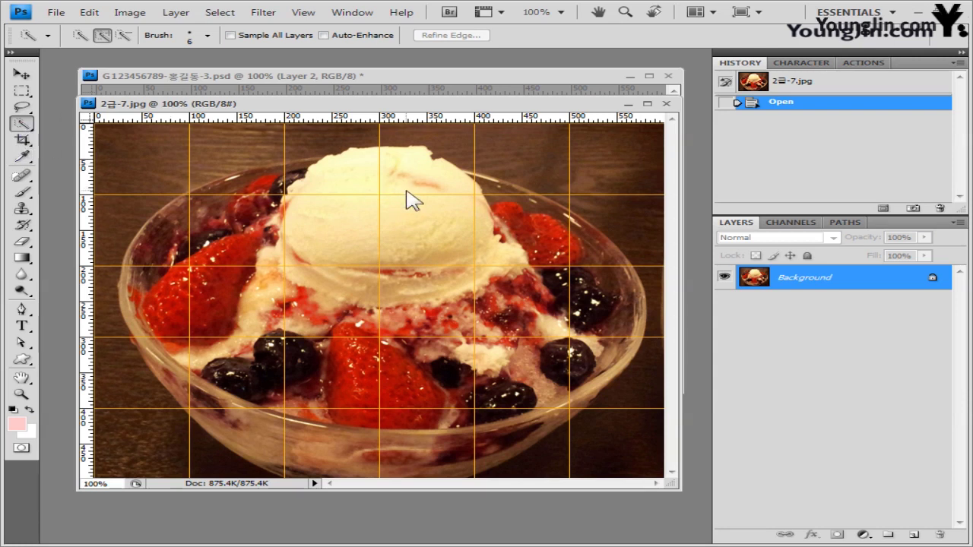
- Trace the glass bowl's outer edge with the Pen tool as a path, starting beside the ice cream scoop and going around the base
{"action": "left_click", "coordinate": [22, 309]}
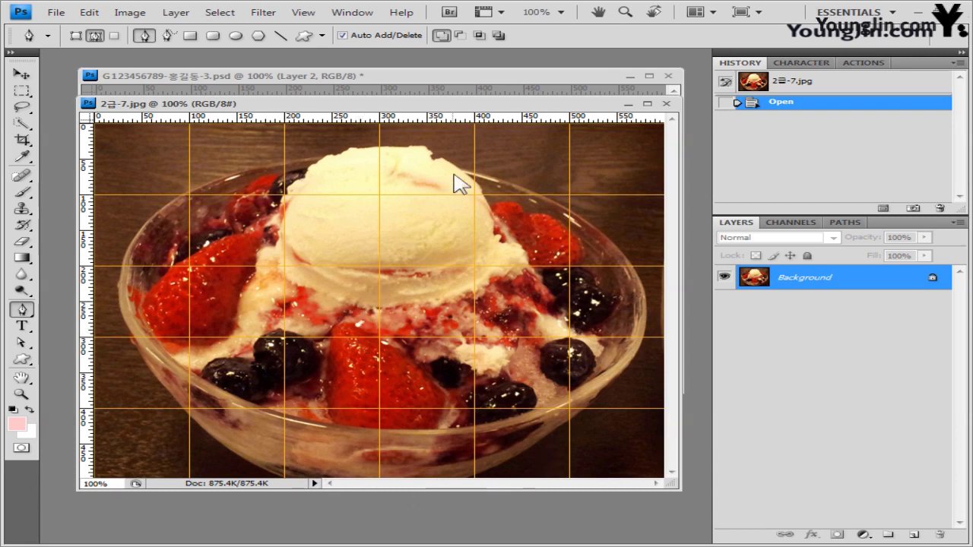
{"action": "left_click_drag", "start_coordinate": [403, 108], "coordinate": [385, 104]}
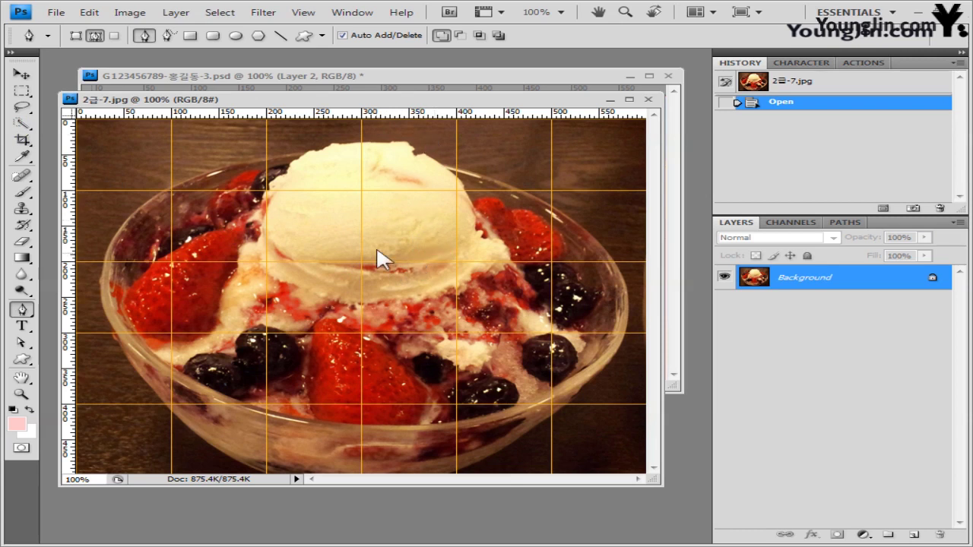
{"action": "left_click", "coordinate": [305, 152]}
{"action": "left_click", "coordinate": [106, 262]}
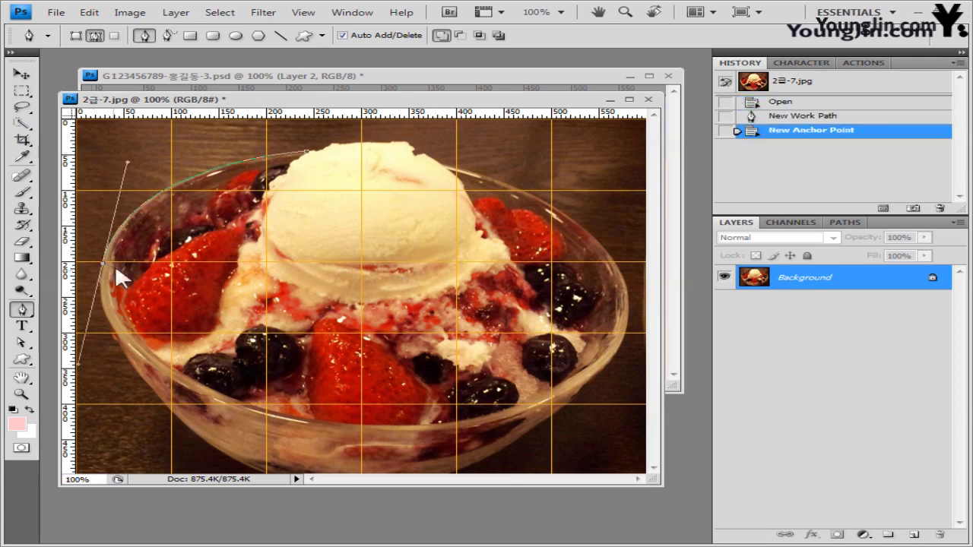
{"action": "left_click", "coordinate": [135, 370]}
{"action": "left_click", "coordinate": [452, 472]}
{"action": "left_click", "coordinate": [528, 443]}
{"action": "left_click", "coordinate": [599, 374]}
{"action": "left_click", "coordinate": [622, 277]}
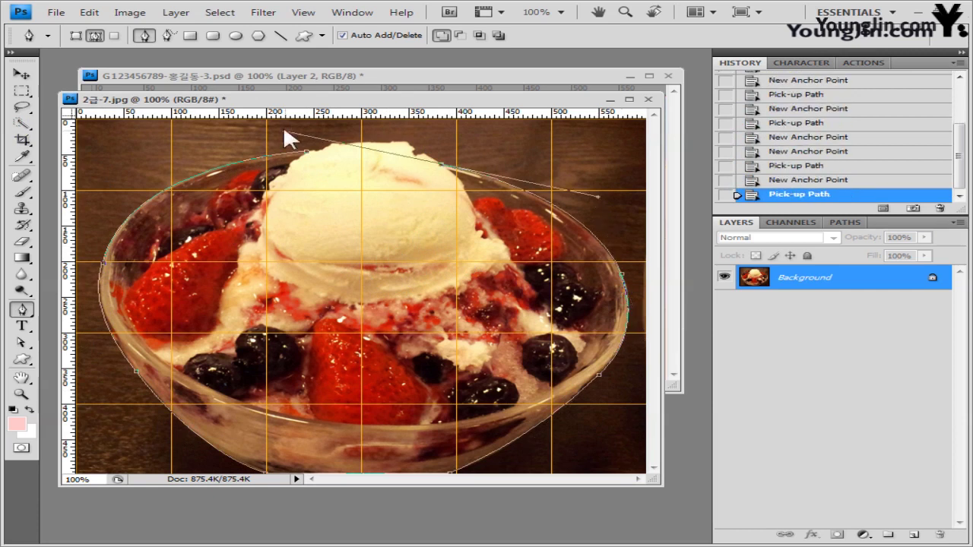
- Continue the path along the top of the ice cream scoop, close it and convert it to a selection
{"action": "left_click", "coordinate": [305, 152]}
{"action": "left_click", "coordinate": [368, 142]}
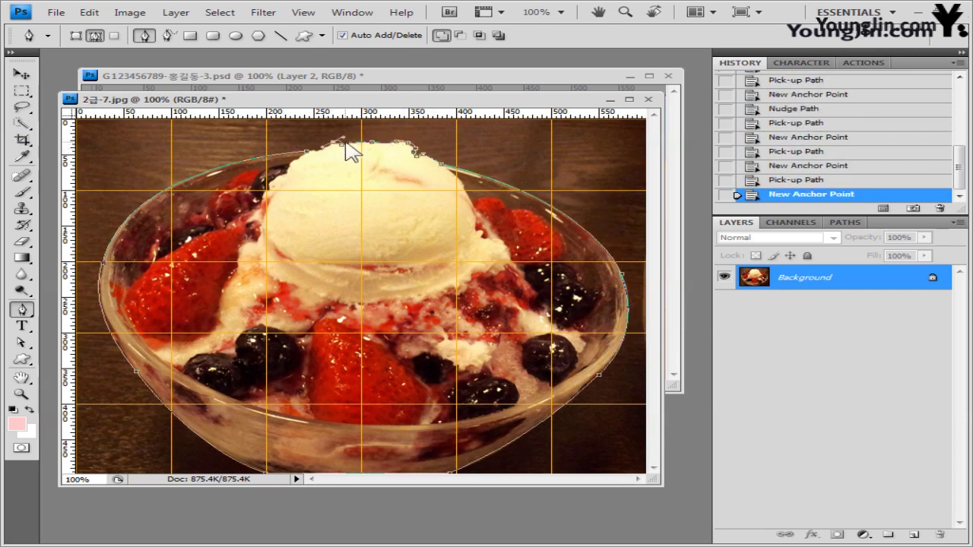
{"action": "left_click", "coordinate": [335, 145]}
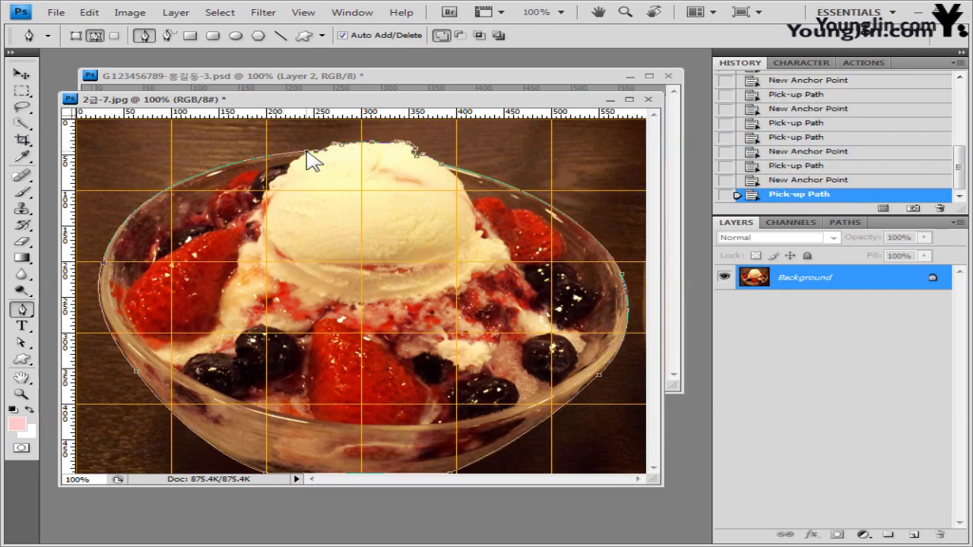
{"action": "left_click", "coordinate": [307, 152]}
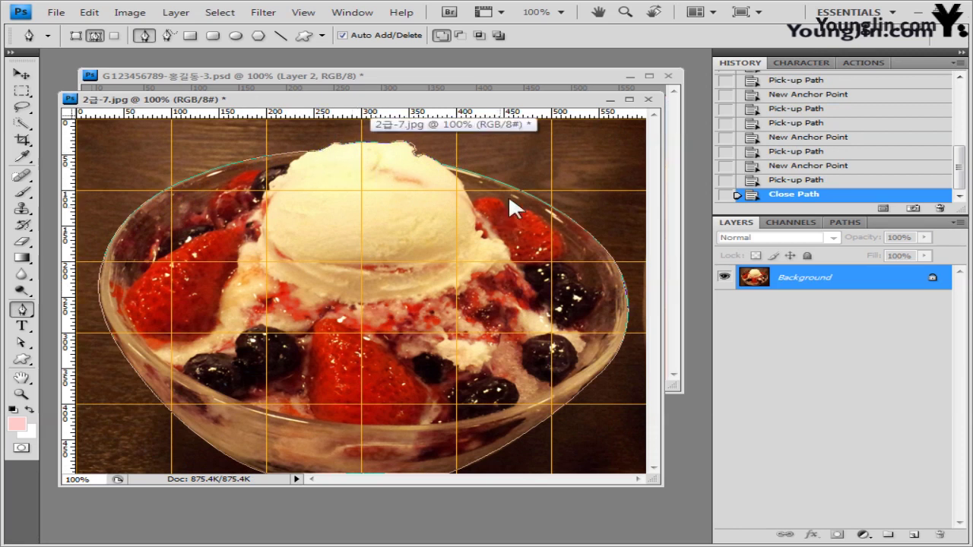
{"action": "key", "text": "ctrl+Return"}
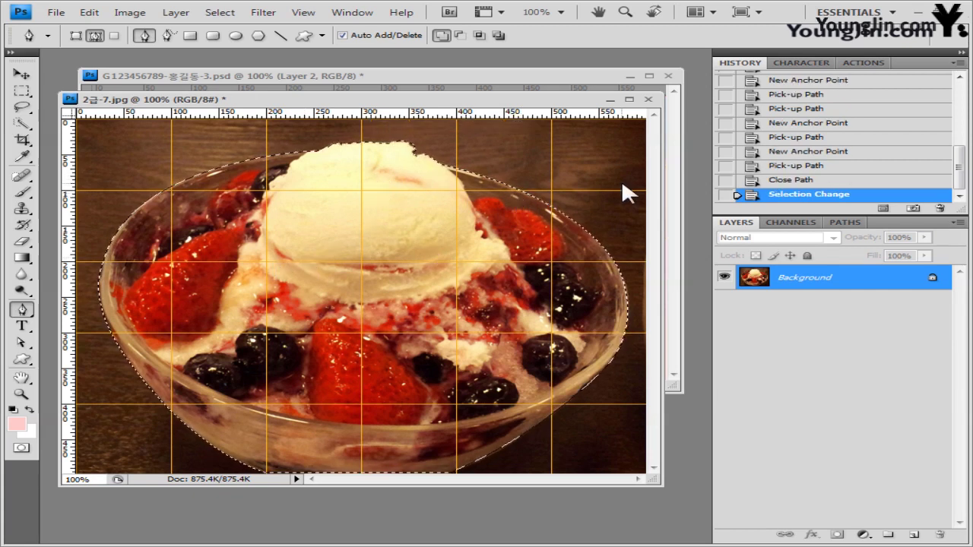
- Paste the selected ice cream bowl into the composition as a new layer and close 2급-7.jpg without saving
{"action": "left_click_drag", "start_coordinate": [570, 100], "coordinate": [672, 140]}
{"action": "left_click", "coordinate": [522, 76]}
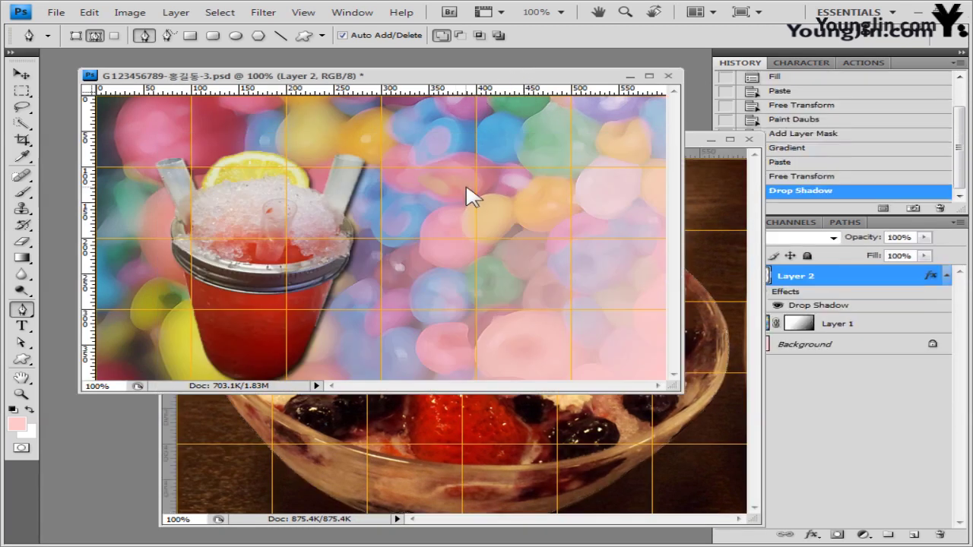
{"action": "key", "text": "ctrl+v"}
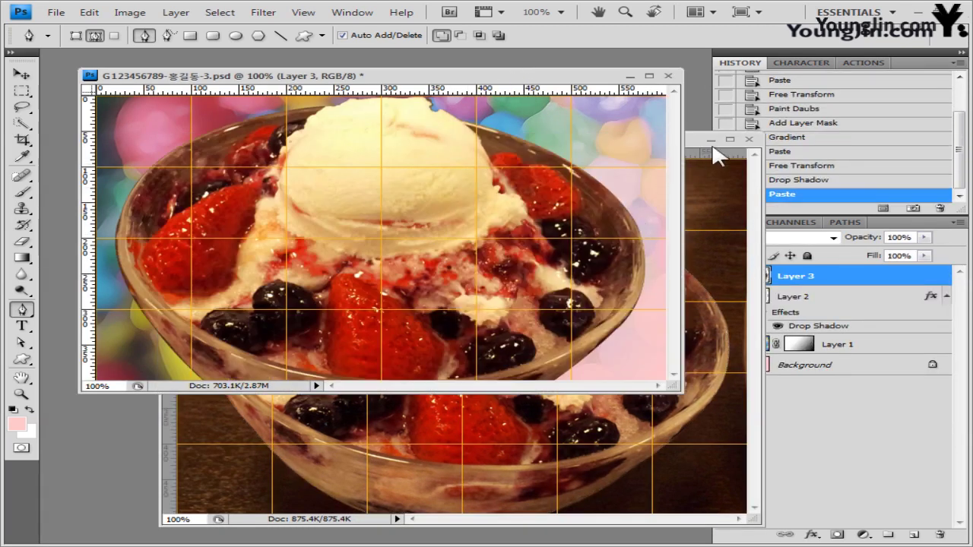
{"action": "left_click", "coordinate": [714, 149]}
{"action": "left_click", "coordinate": [748, 139]}
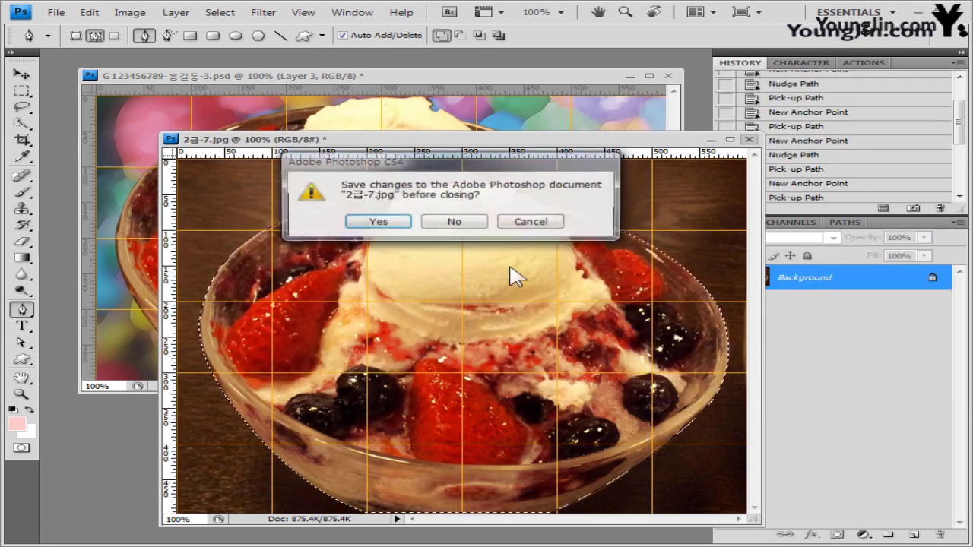
{"action": "left_click", "coordinate": [460, 222]}
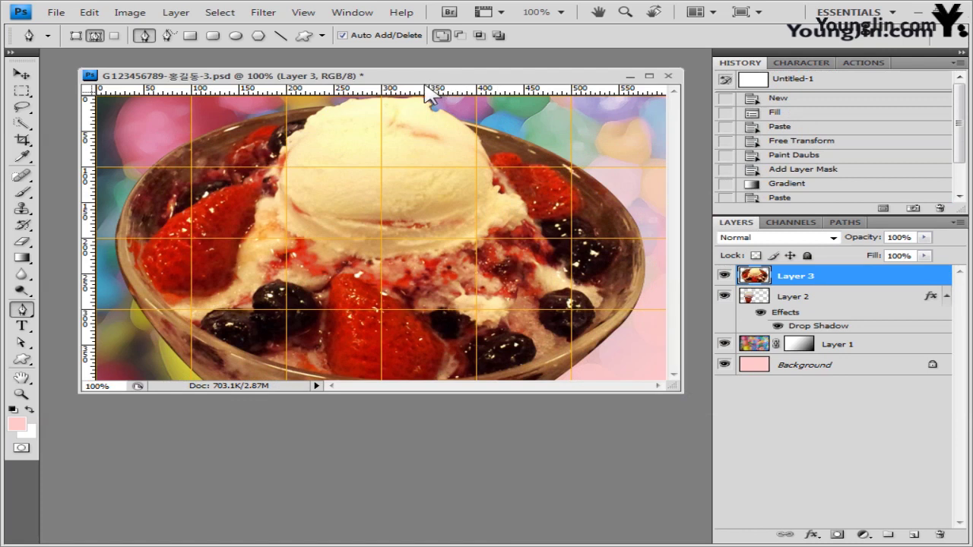
- Scale the ice cream bowl proportionally to about 55.8% and place it in the composition's lower-right area beside the drink
{"action": "key", "text": "ctrl+t"}
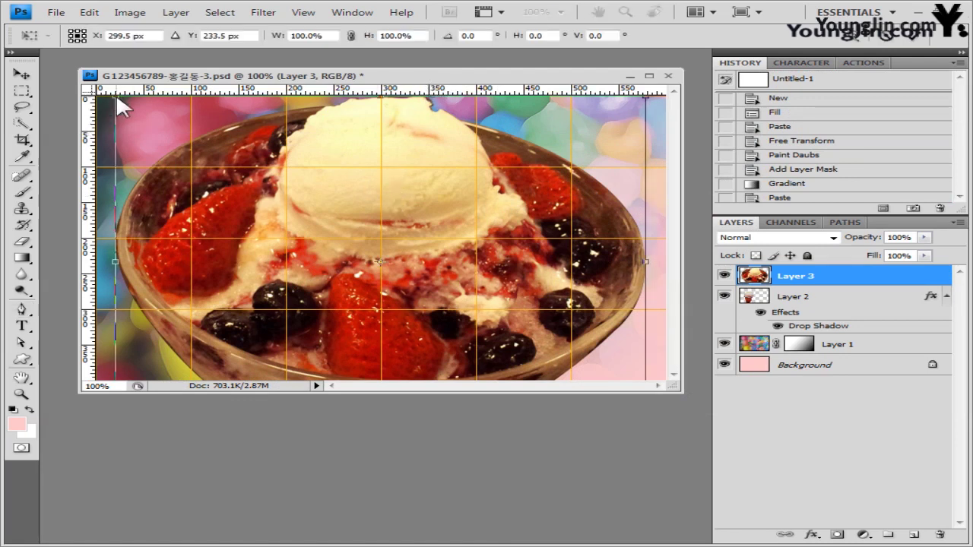
{"action": "left_click_drag", "start_coordinate": [116, 93], "coordinate": [304, 214]}
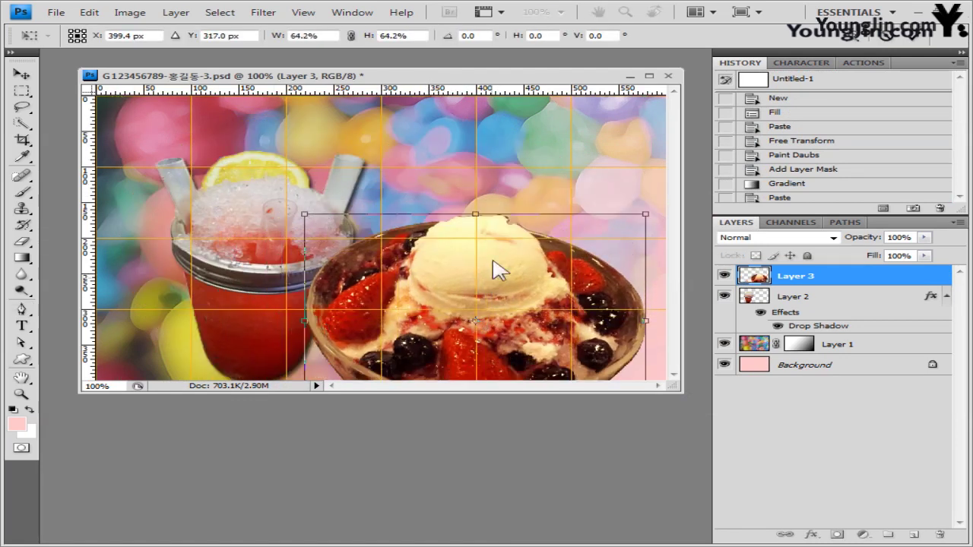
{"action": "left_click_drag", "start_coordinate": [494, 270], "coordinate": [433, 214]}
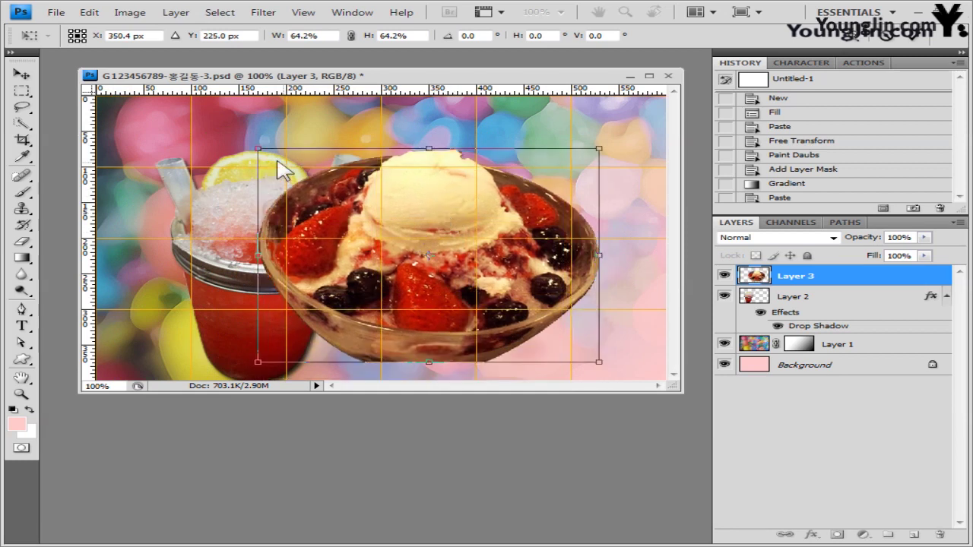
{"action": "left_click_drag", "start_coordinate": [260, 149], "coordinate": [279, 162]}
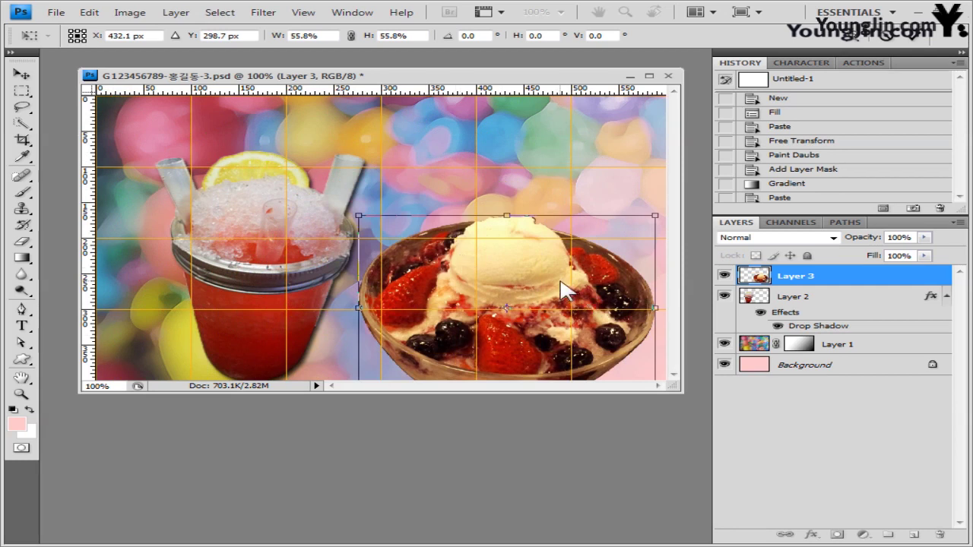
{"action": "key", "text": "Return"}
{"action": "key", "text": "p"}
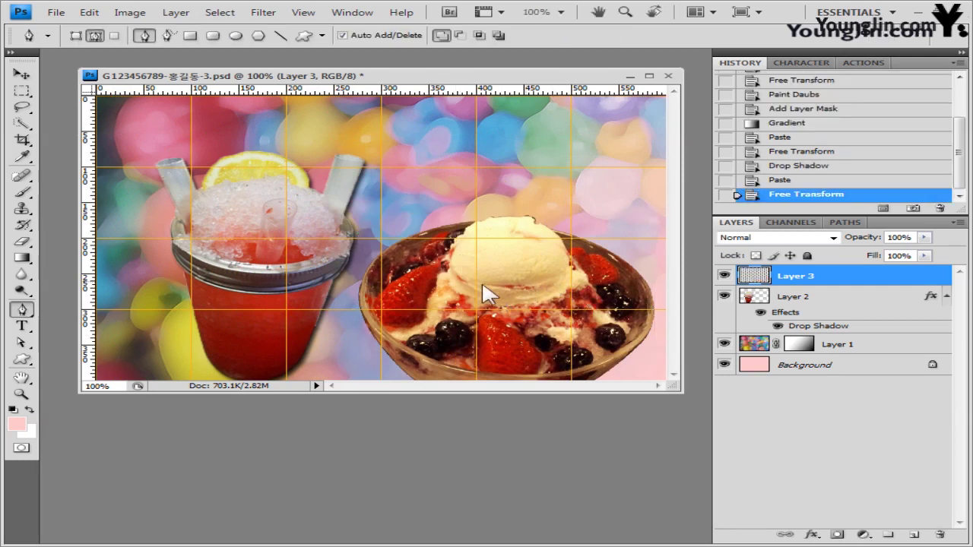
- Apply a drop shadow with global light turned off and a 15 px inner glow to the ice cream bowl layer
{"action": "left_click", "coordinate": [811, 535]}
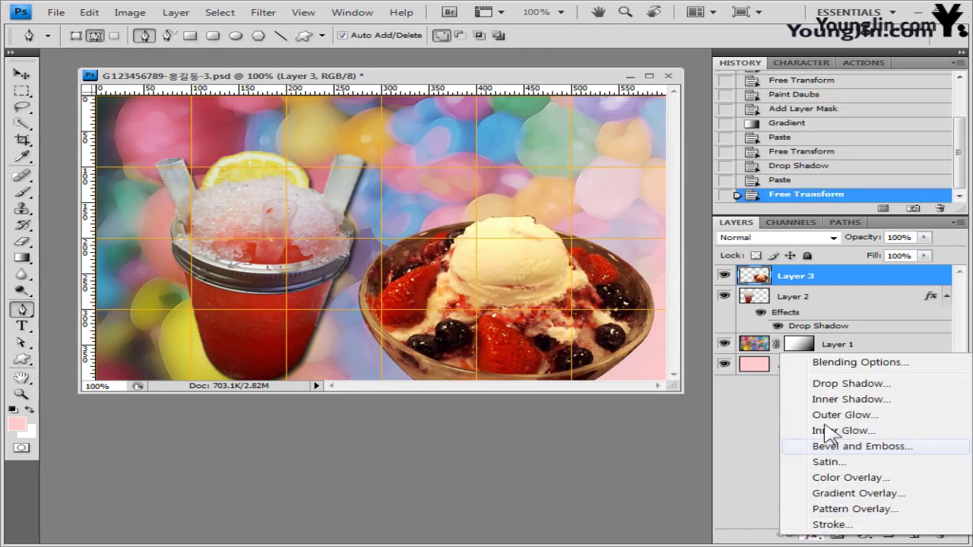
{"action": "key", "text": "Escape"}
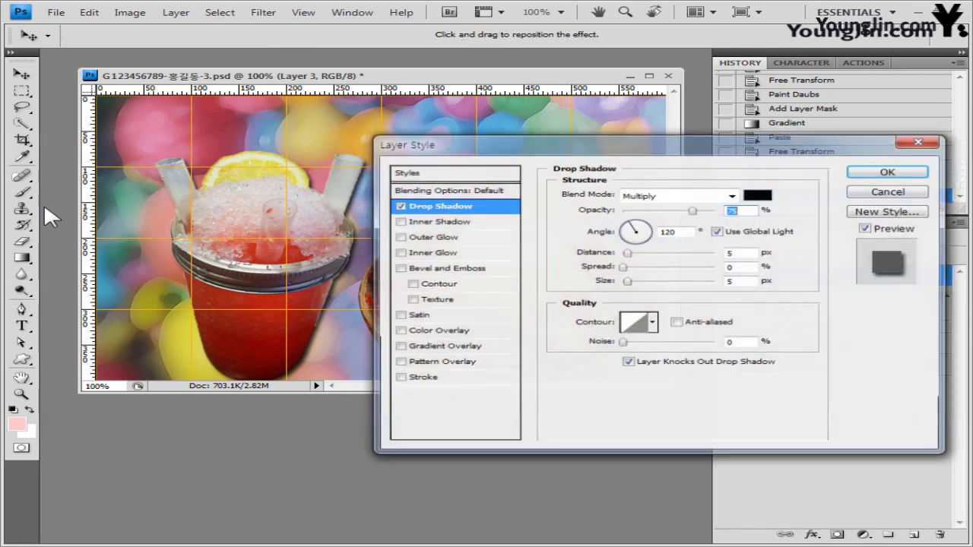
{"action": "left_click", "coordinate": [718, 231]}
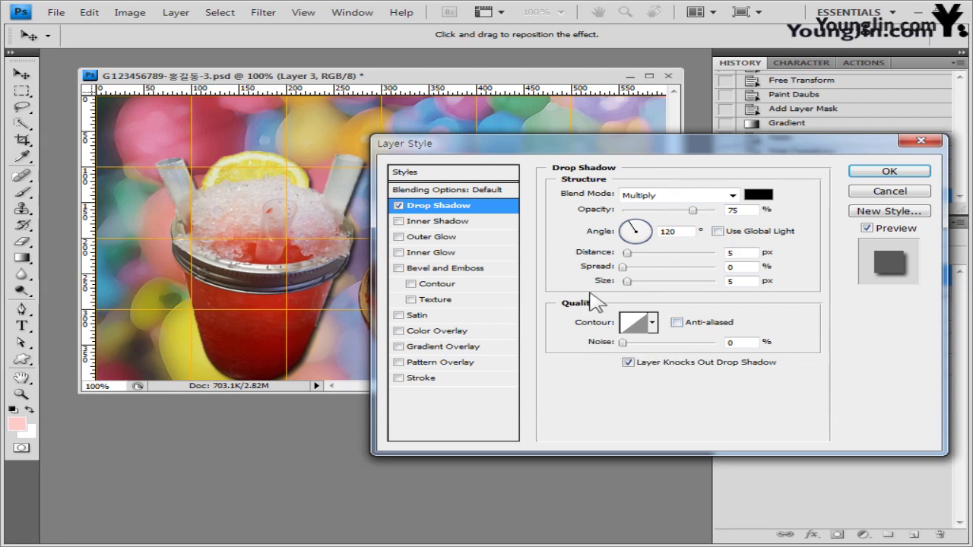
{"action": "left_click", "coordinate": [426, 253]}
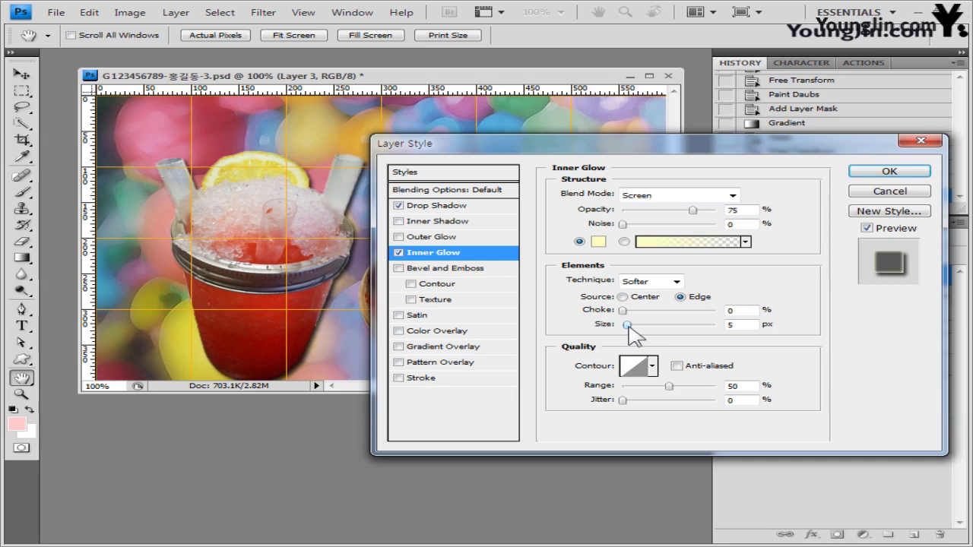
{"action": "left_click_drag", "start_coordinate": [628, 326], "coordinate": [623, 325]}
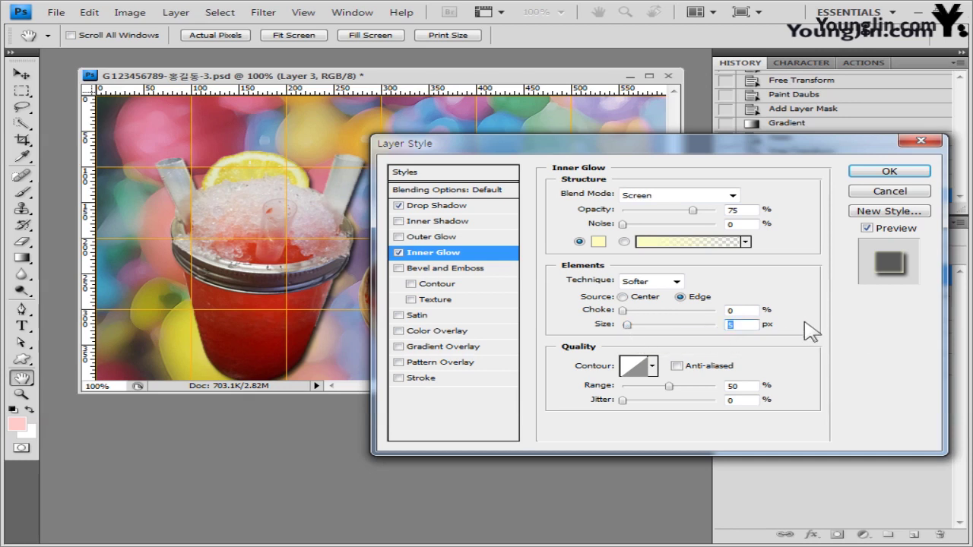
{"action": "type", "text": "5"}
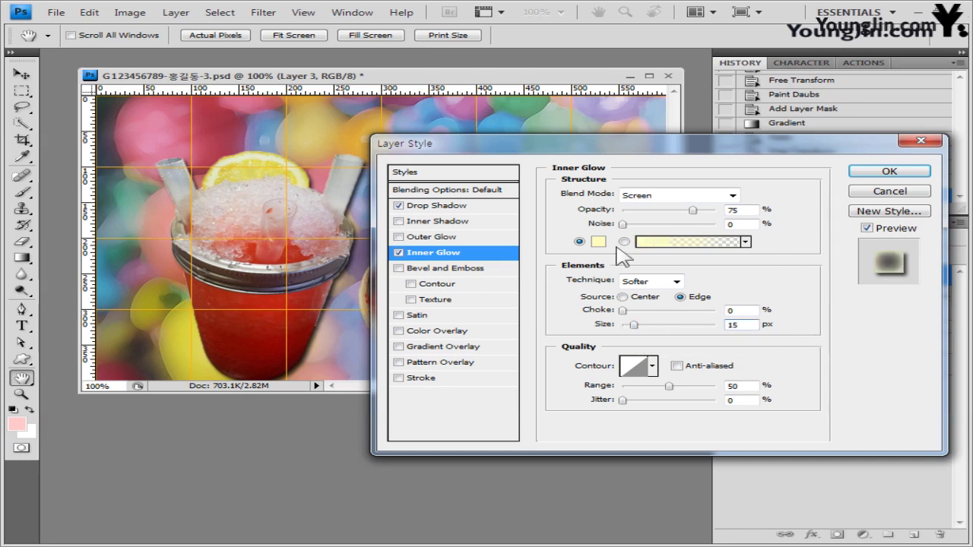
{"action": "left_click_drag", "start_coordinate": [589, 148], "coordinate": [592, 388]}
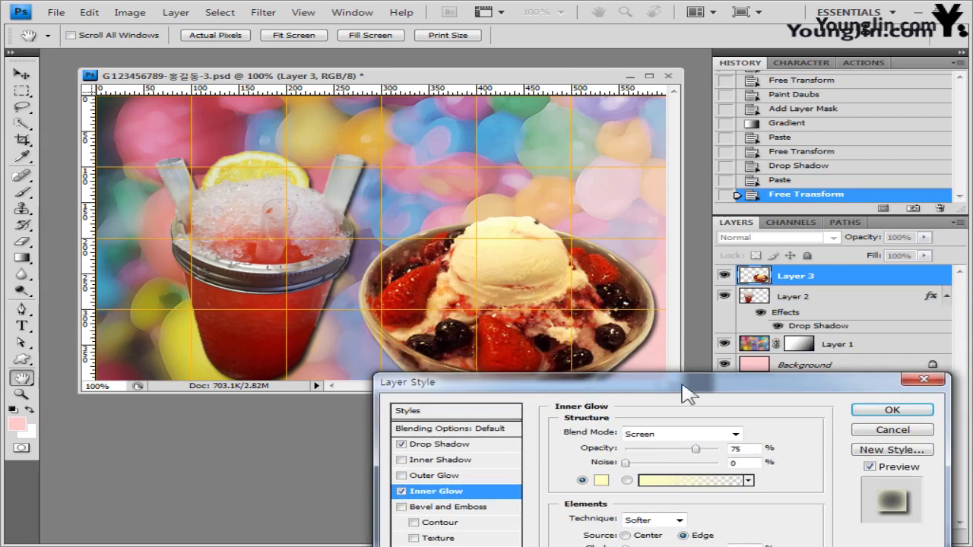
{"action": "left_click_drag", "start_coordinate": [688, 394], "coordinate": [506, 189]}
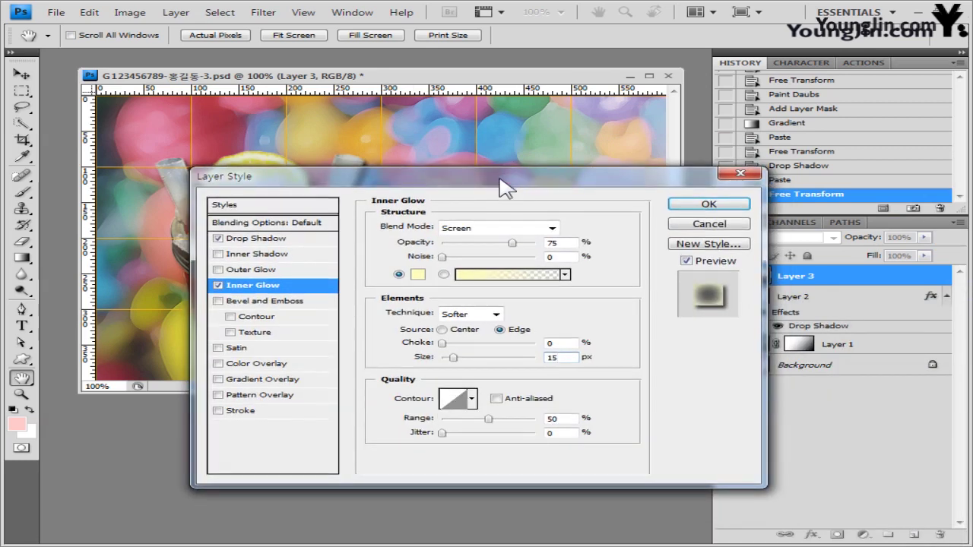
{"action": "left_click", "coordinate": [730, 203]}
- Paste the spiral lollipop head without its stick into the composition as a new layer
{"action": "key", "text": "v"}
{"action": "key", "text": "ctrl+v"}
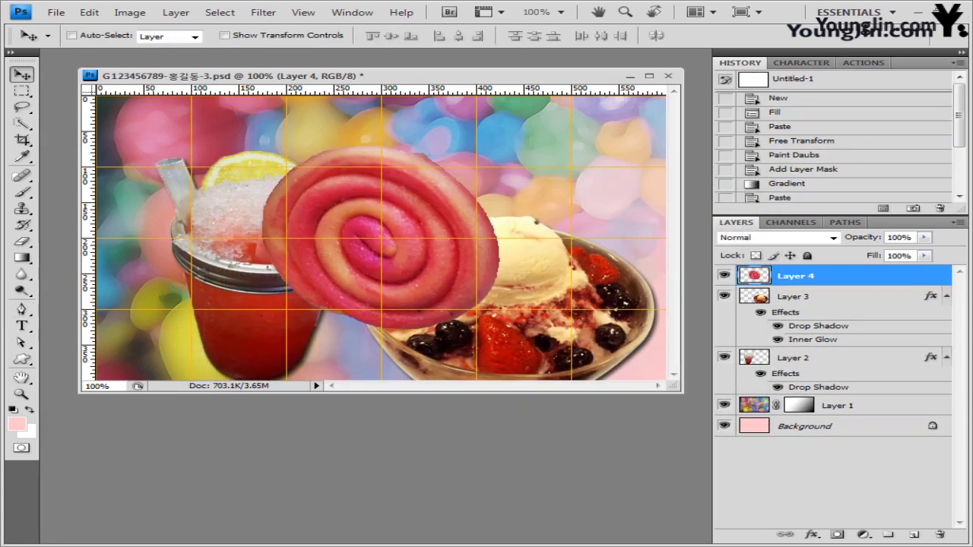
- Open 2급-8.jpg from the GTQ Image folder and select the whole spiral lollipop head with the Quick Selection tool
{"action": "key", "text": "alt+Tab"}
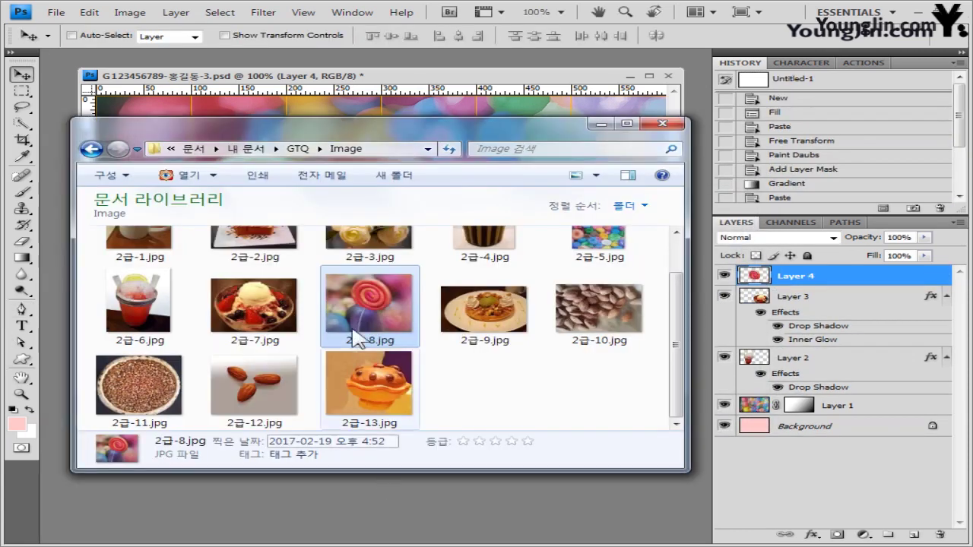
{"action": "left_click_drag", "start_coordinate": [348, 328], "coordinate": [229, 92]}
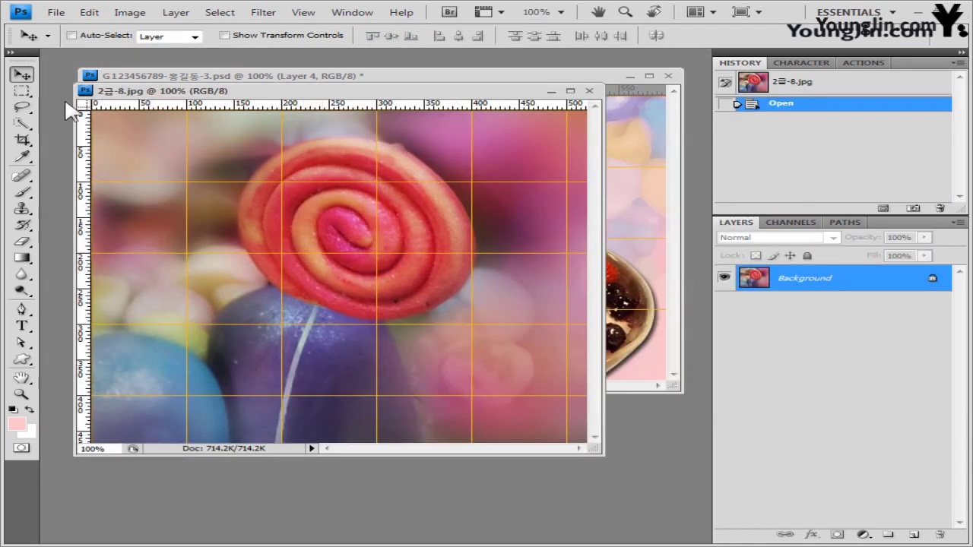
{"action": "left_click", "coordinate": [22, 123]}
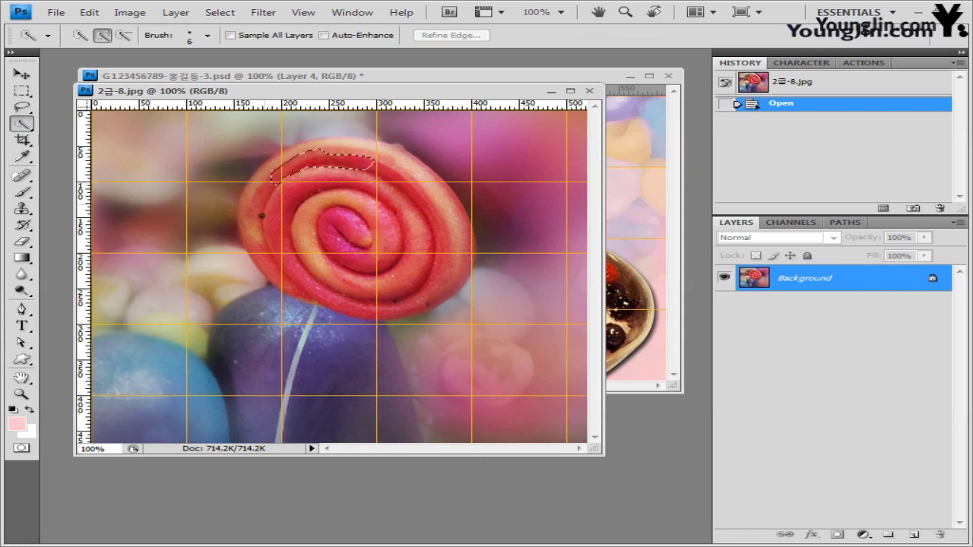
{"action": "left_click_drag", "start_coordinate": [268, 259], "coordinate": [320, 290]}
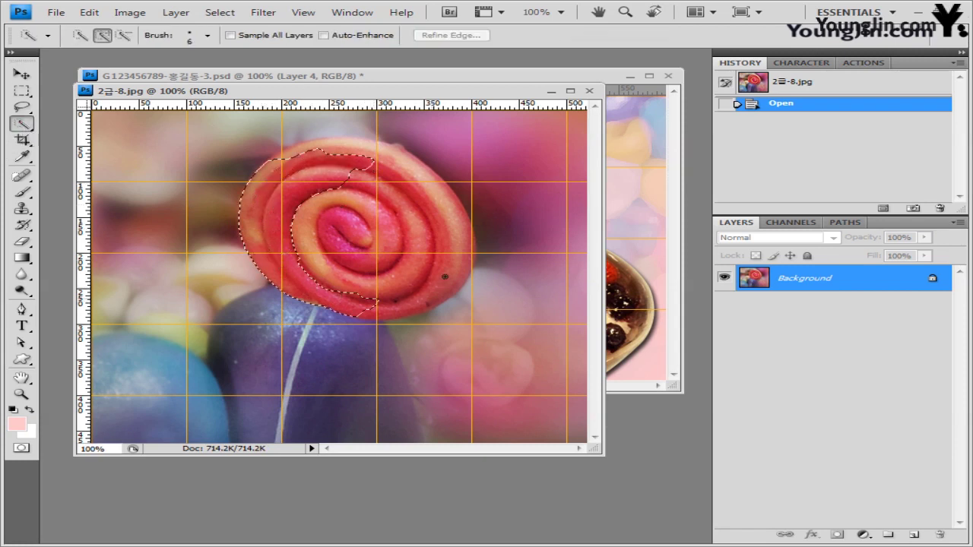
{"action": "left_click_drag", "start_coordinate": [445, 276], "coordinate": [430, 206]}
{"action": "left_click_drag", "start_coordinate": [345, 145], "coordinate": [320, 148]}
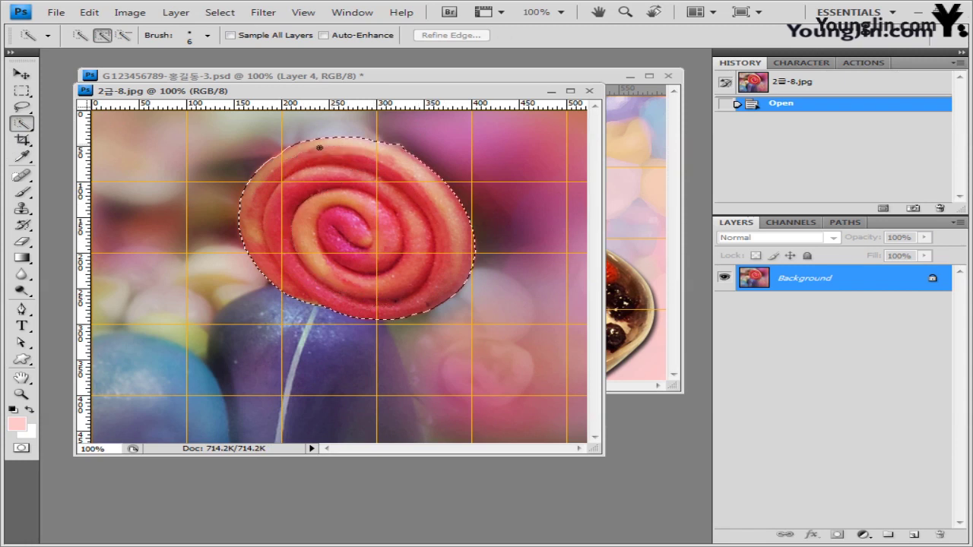
{"action": "left_click_drag", "start_coordinate": [376, 174], "coordinate": [369, 140]}
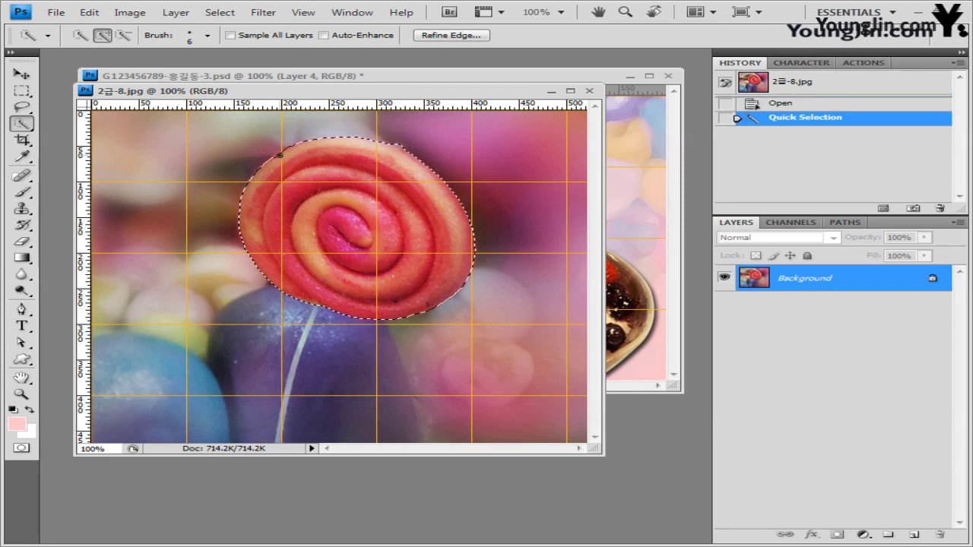
{"action": "left_click_drag", "start_coordinate": [358, 149], "coordinate": [375, 174]}
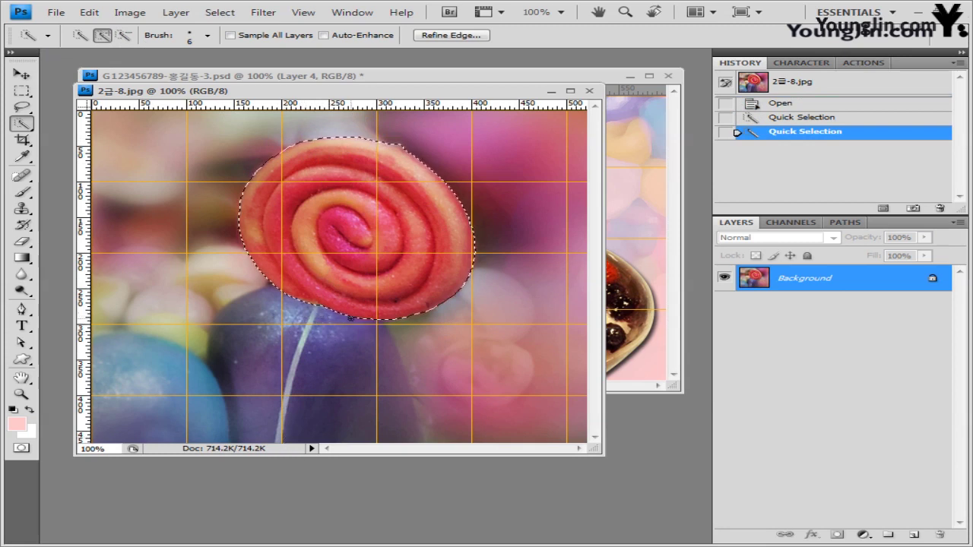
- Add the lollipop's thin stick to the selection by tracing its outline with the Polygonal Lasso tool
{"action": "left_click", "coordinate": [23, 108]}
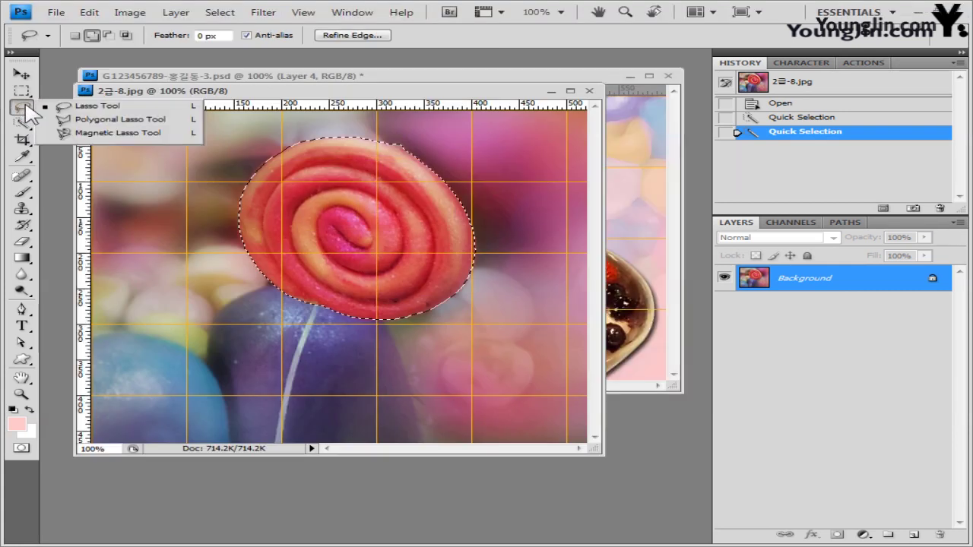
{"action": "left_click", "coordinate": [141, 120]}
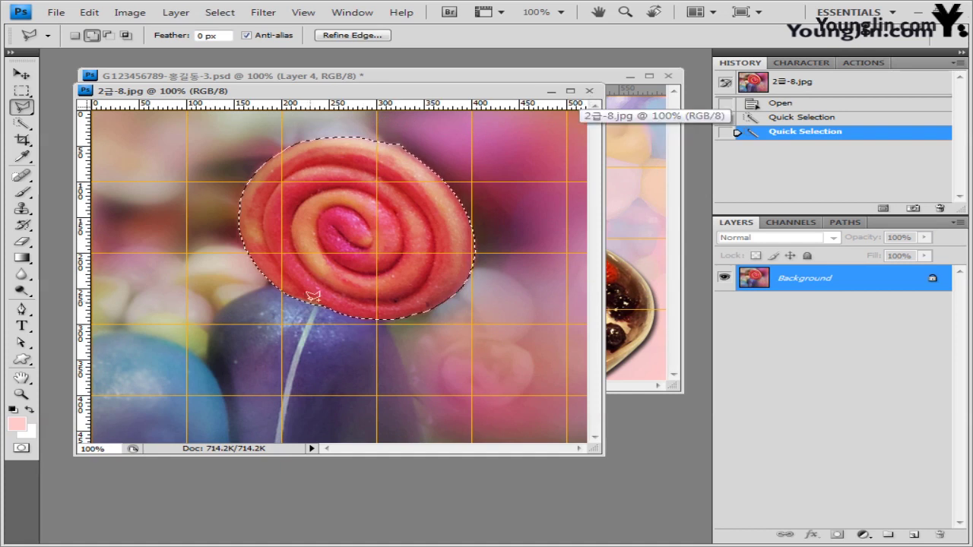
{"action": "key", "text": "ctrl+plus"}
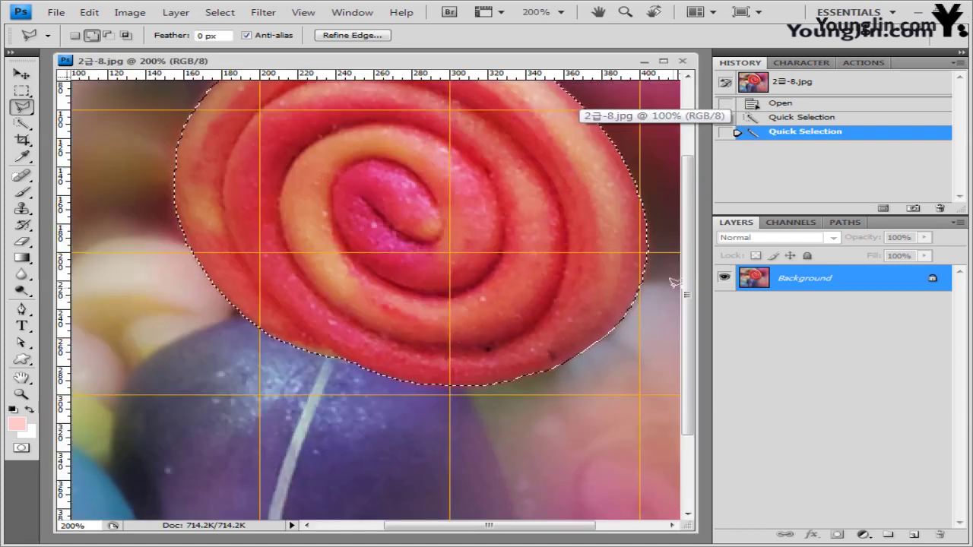
{"action": "left_click_drag", "start_coordinate": [687, 287], "coordinate": [687, 359]}
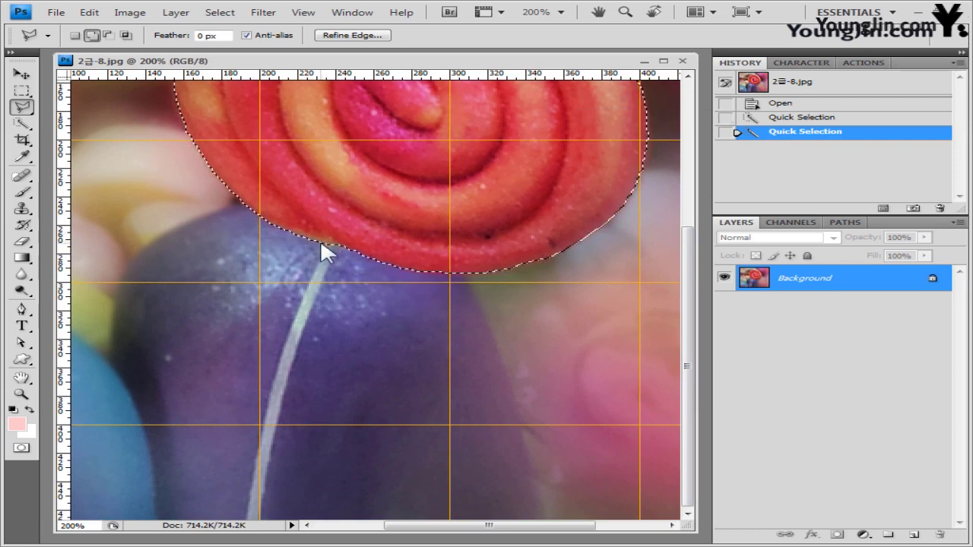
{"action": "left_click", "coordinate": [91, 35]}
{"action": "mouse_move", "coordinate": [320, 268]}
{"action": "left_mouse_down"}
{"action": "mouse_move", "coordinate": [272, 393]}
{"action": "mouse_move", "coordinate": [253, 486]}
{"action": "mouse_move", "coordinate": [261, 499]}
{"action": "mouse_move", "coordinate": [320, 293]}
{"action": "left_mouse_up"}
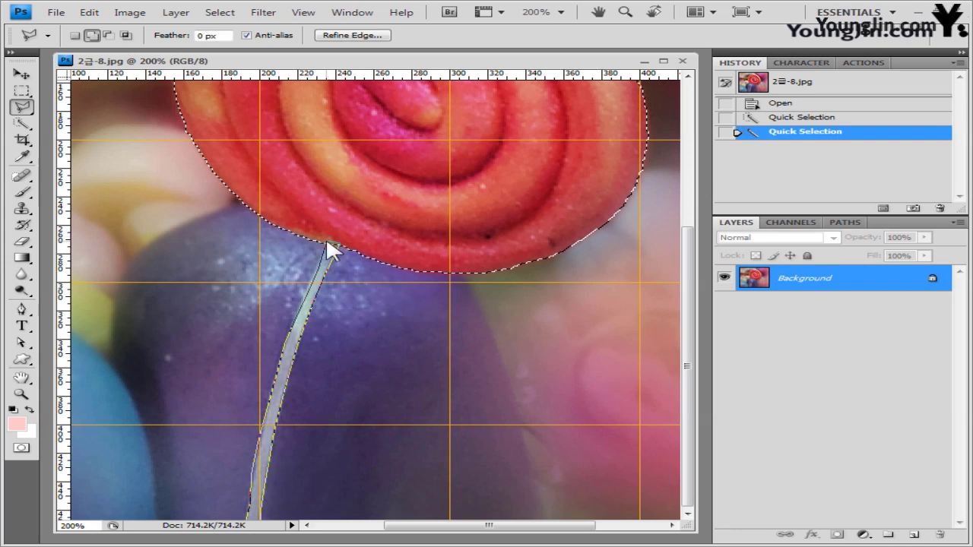
{"action": "double_click", "coordinate": [332, 251]}
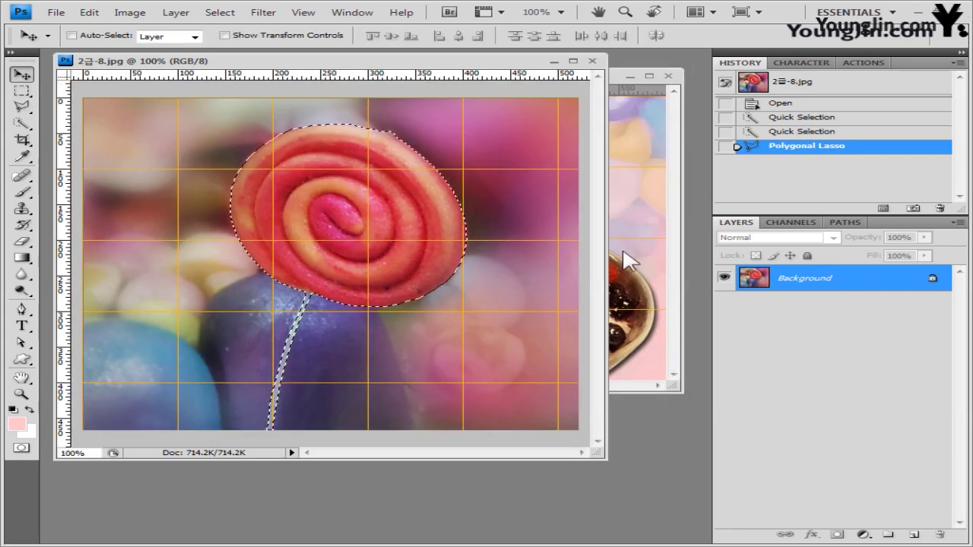
- Paste the selected lollipop with its stick into the composition as a new layer and scale it proportionally to about 66.3%
{"action": "left_click", "coordinate": [680, 272]}
{"action": "key", "text": "ctrl+v"}
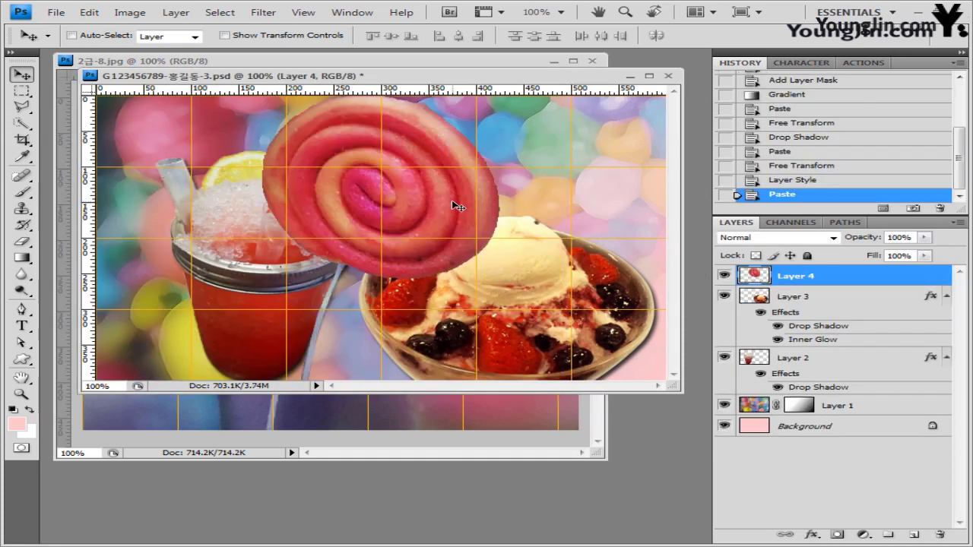
{"action": "key", "text": "ctrl+t"}
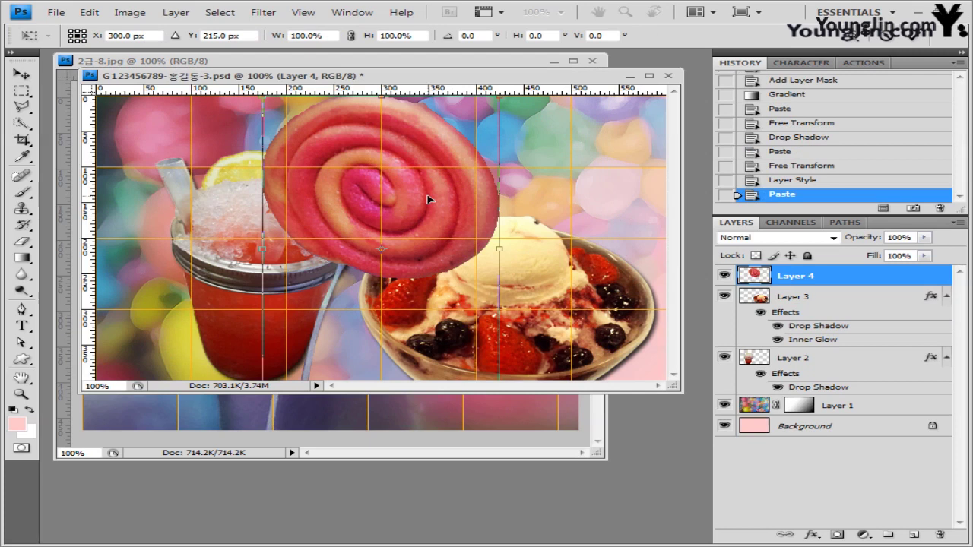
{"action": "left_click_drag", "start_coordinate": [428, 199], "coordinate": [431, 292]}
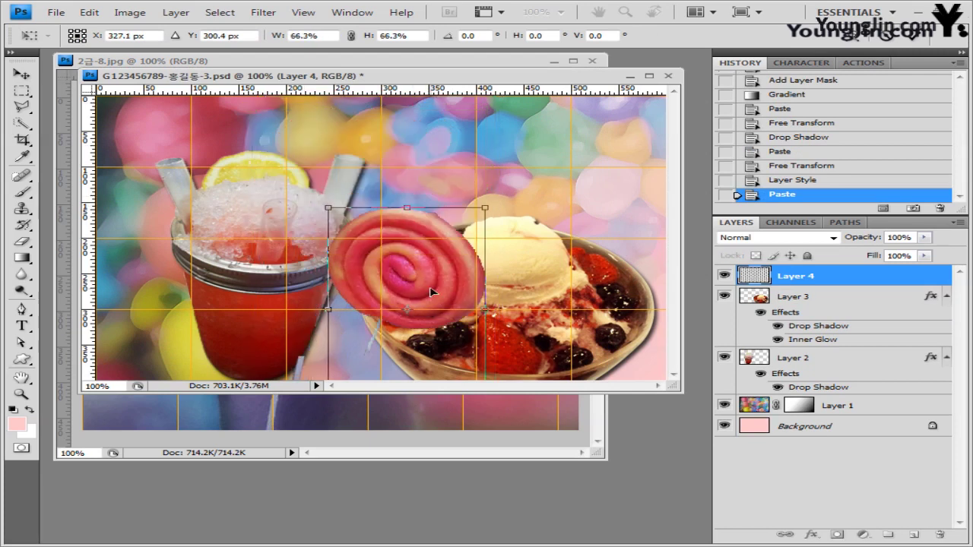
- Flip the lollipop horizontally, reduced to about 62.4%, and place it over the lower-left part of the drink
{"action": "right_click", "coordinate": [431, 291]}
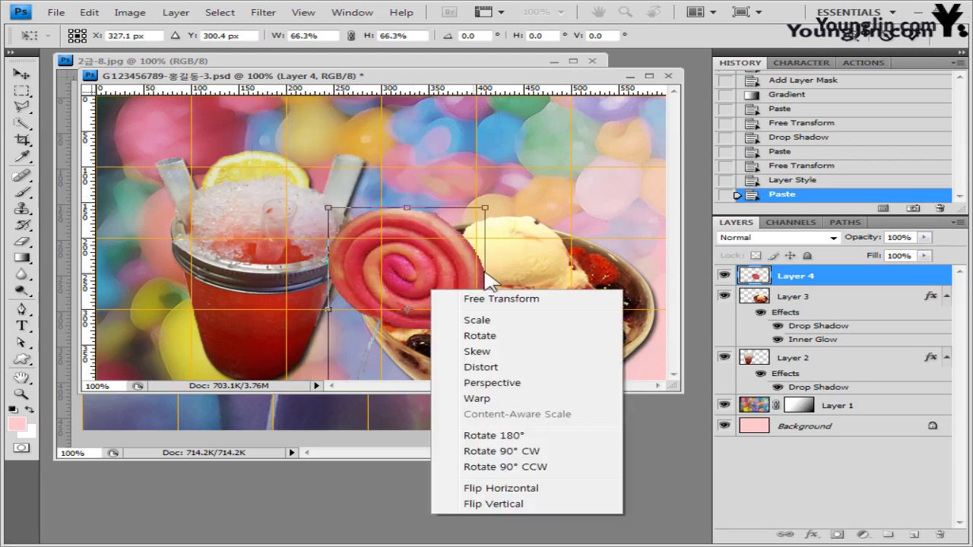
{"action": "left_click", "coordinate": [561, 489]}
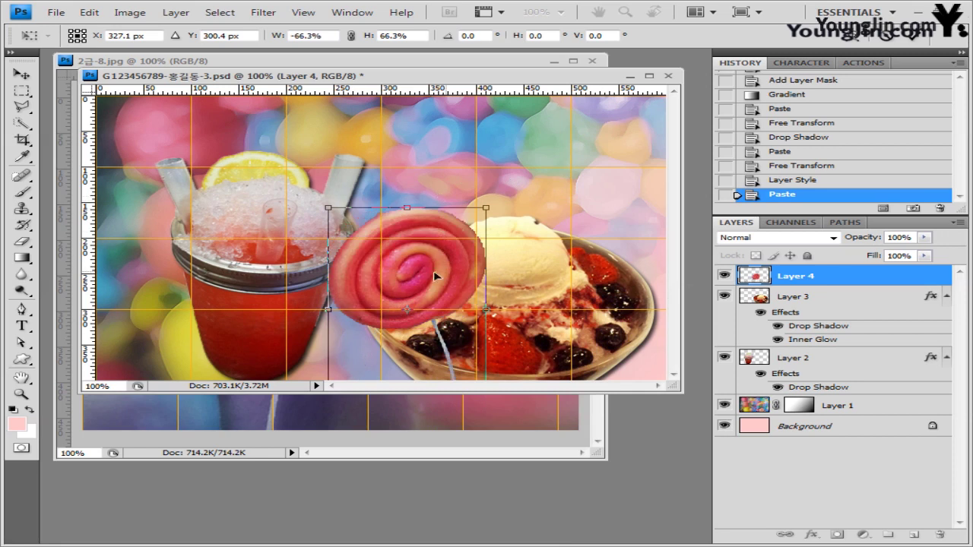
{"action": "left_click_drag", "start_coordinate": [435, 276], "coordinate": [397, 277]}
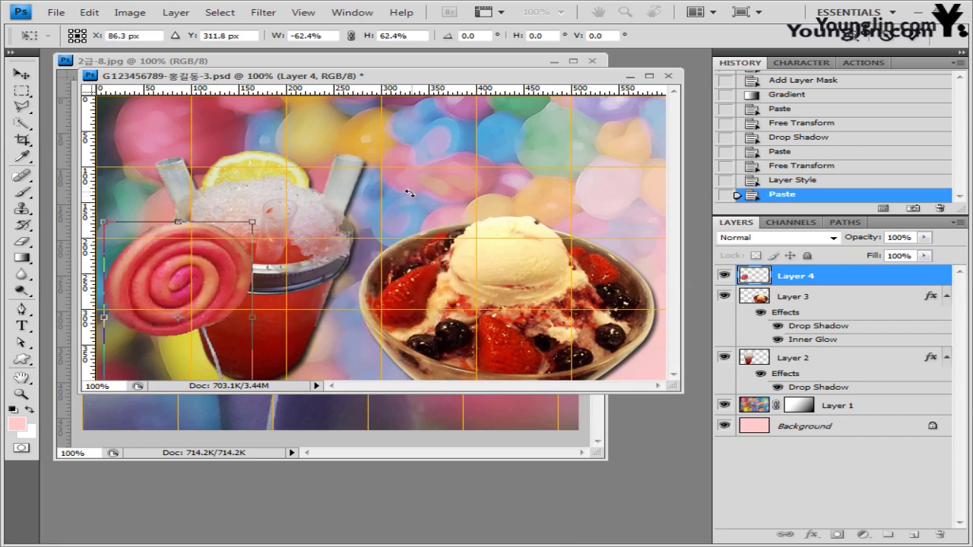
{"action": "key", "text": "Return"}
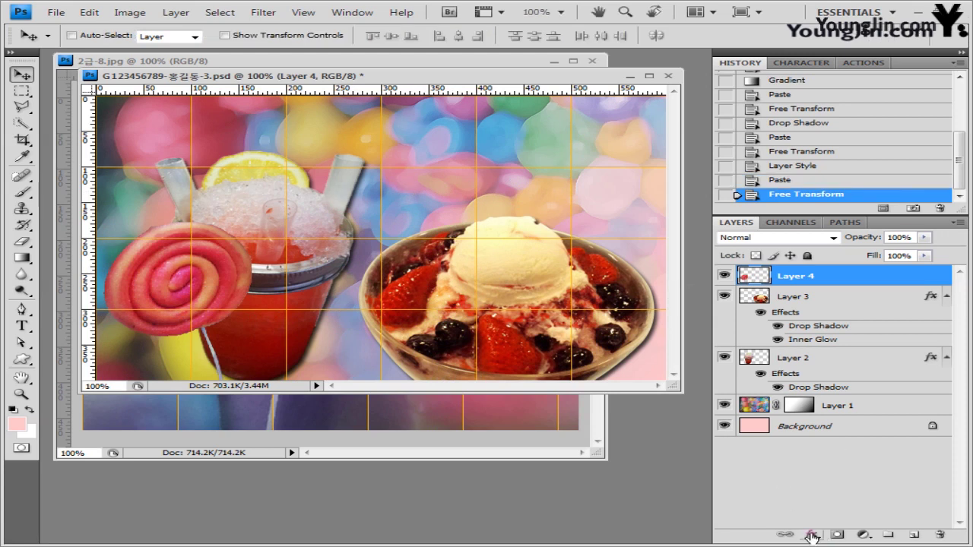
- Add an Outer Glow with a size of 10 px to the lollipop layer
{"action": "left_click", "coordinate": [812, 537]}
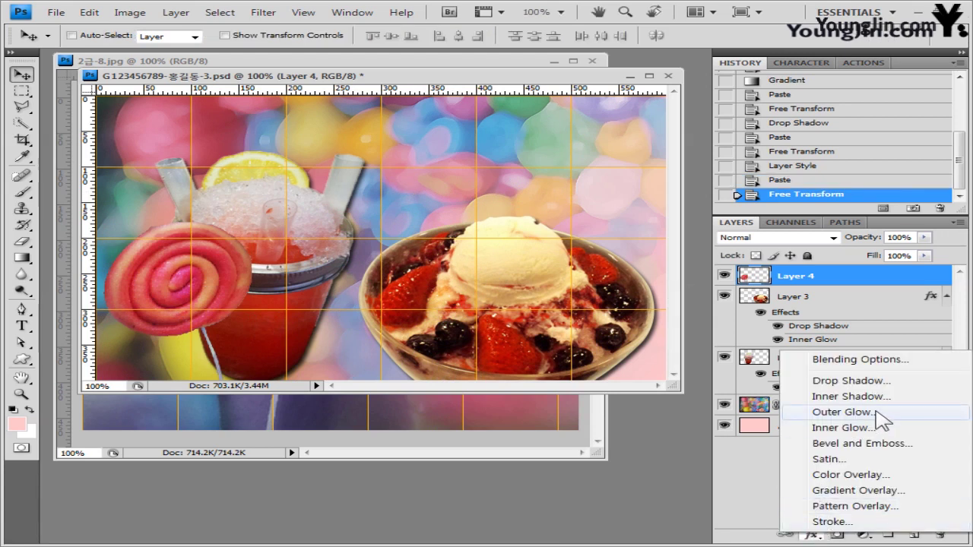
{"action": "key", "text": "Escape"}
{"action": "key", "text": "h"}
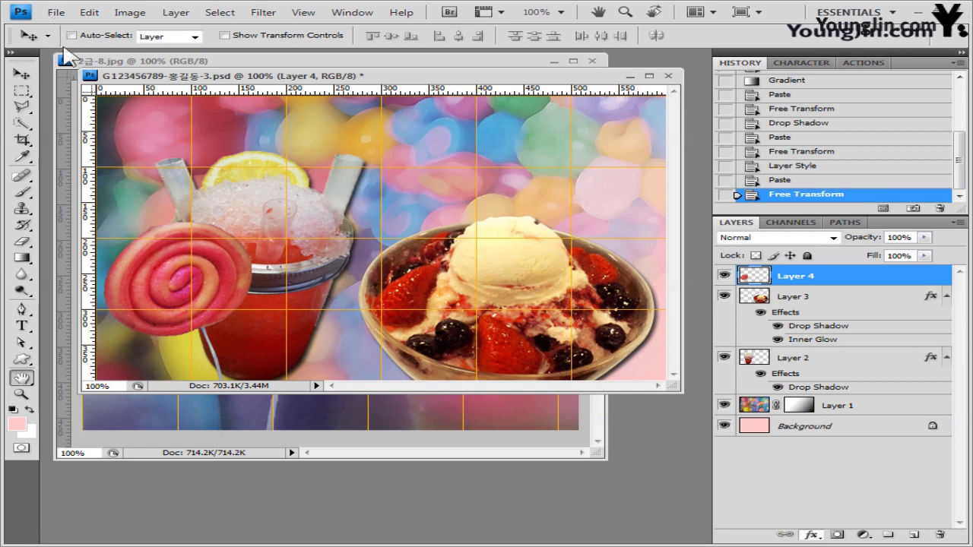
{"action": "left_click_drag", "start_coordinate": [447, 175], "coordinate": [539, 119]}
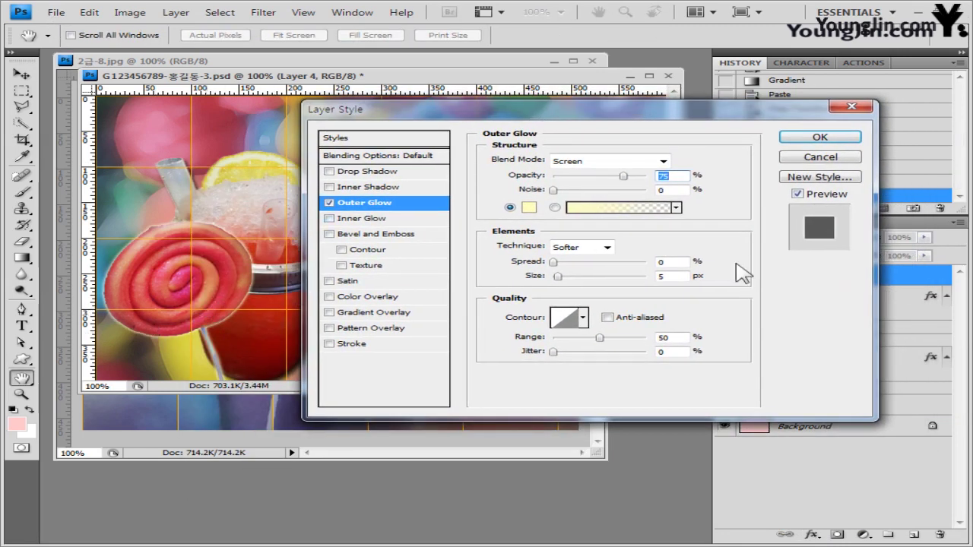
{"action": "double_click", "coordinate": [661, 276]}
{"action": "type", "text": "10"}
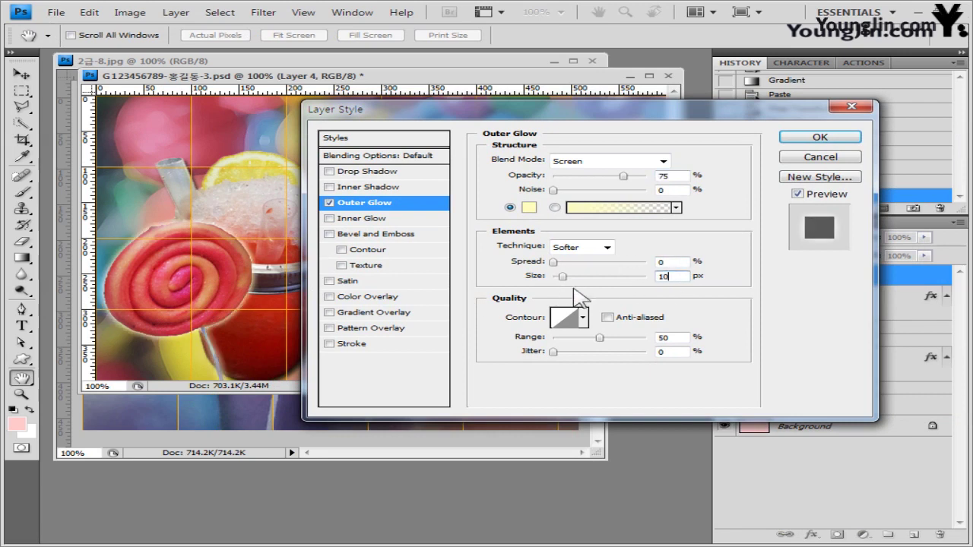
{"action": "left_click_drag", "start_coordinate": [562, 278], "coordinate": [566, 280]}
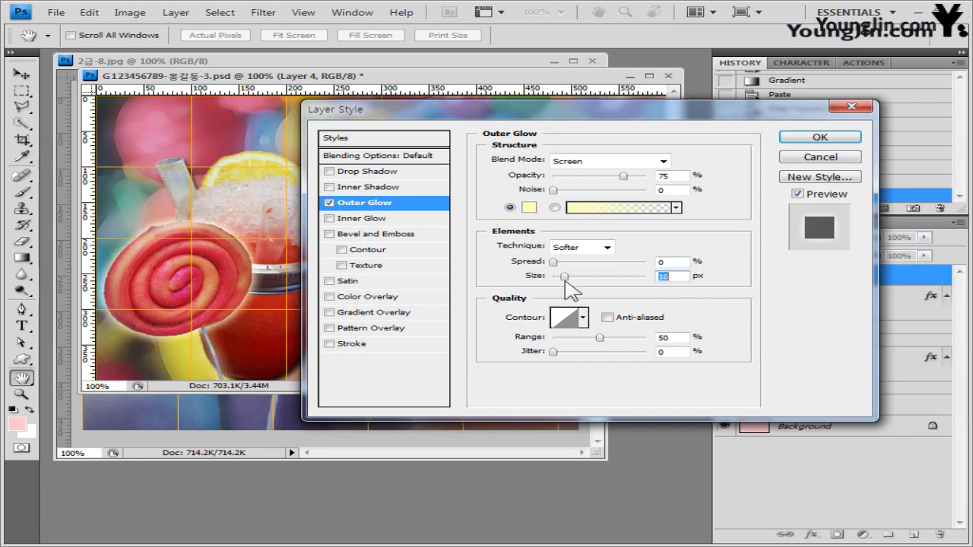
{"action": "type", "text": "1"}
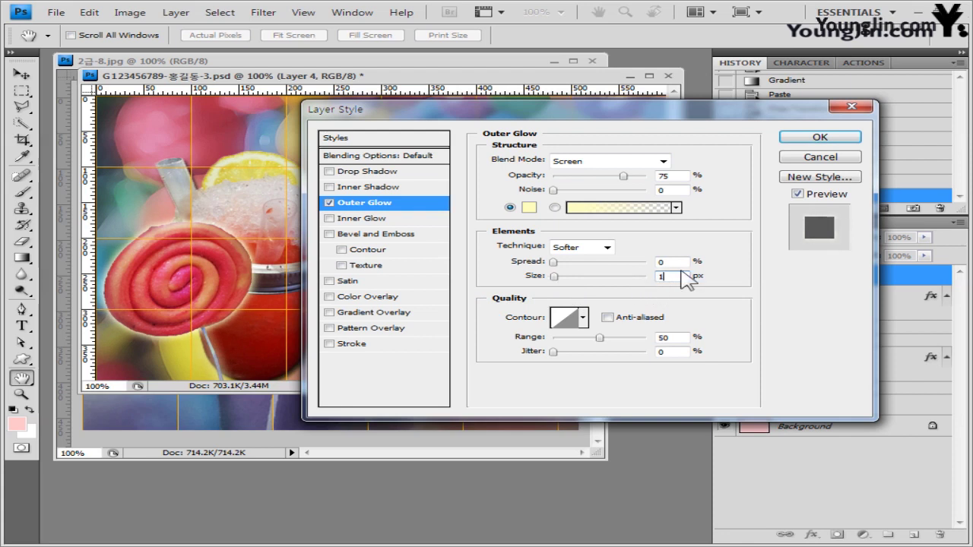
{"action": "type", "text": "0"}
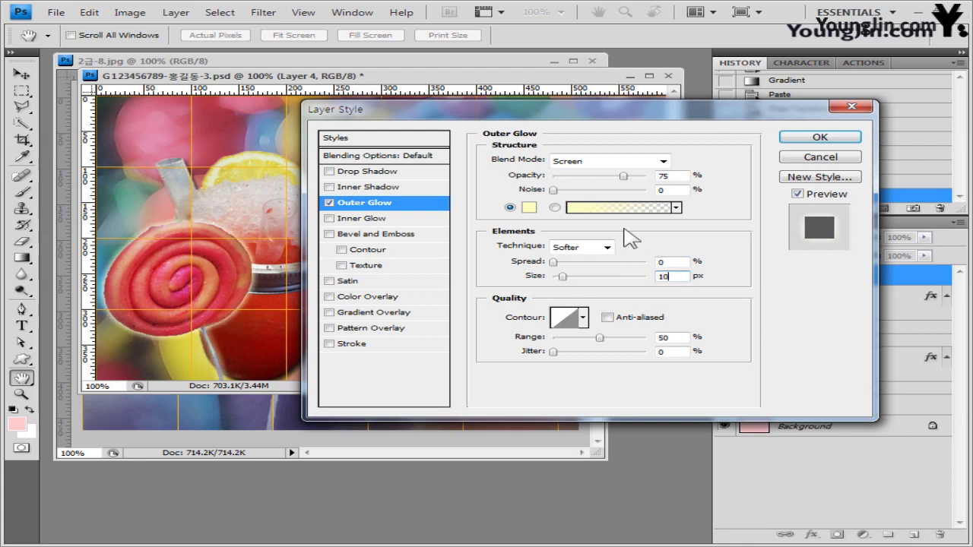
{"action": "left_click", "coordinate": [820, 137]}
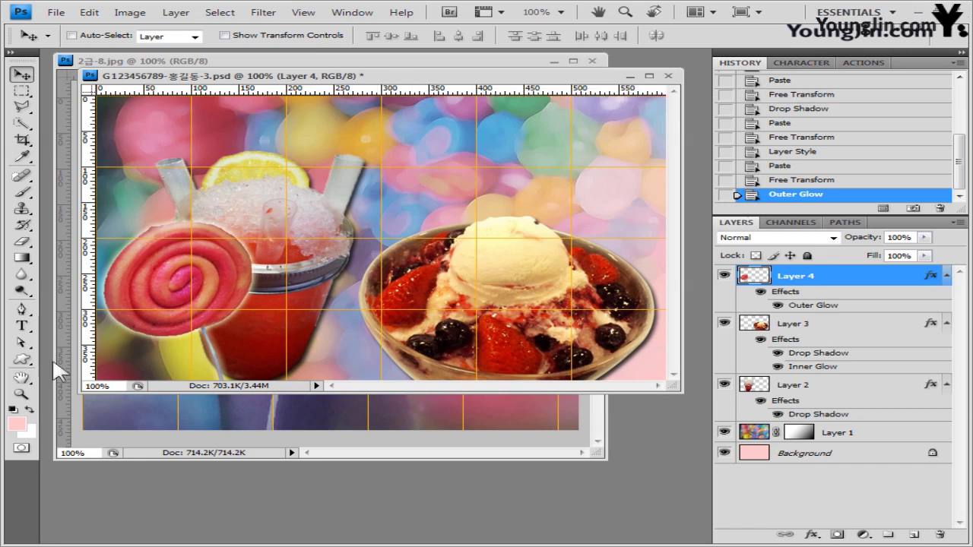
- Load the Objects custom shape set in place of the current shapes and choose the Confetti shape
{"action": "left_click", "coordinate": [23, 359]}
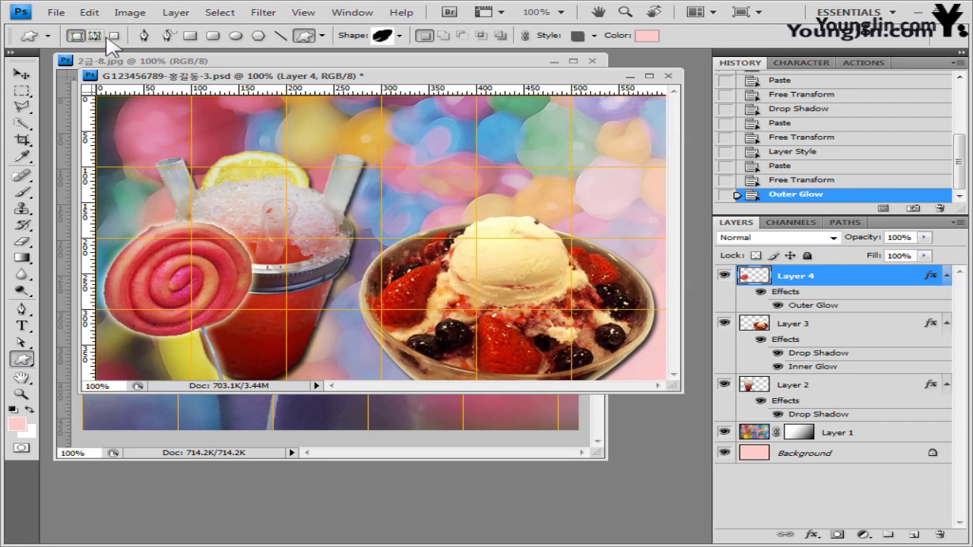
{"action": "left_click", "coordinate": [400, 38]}
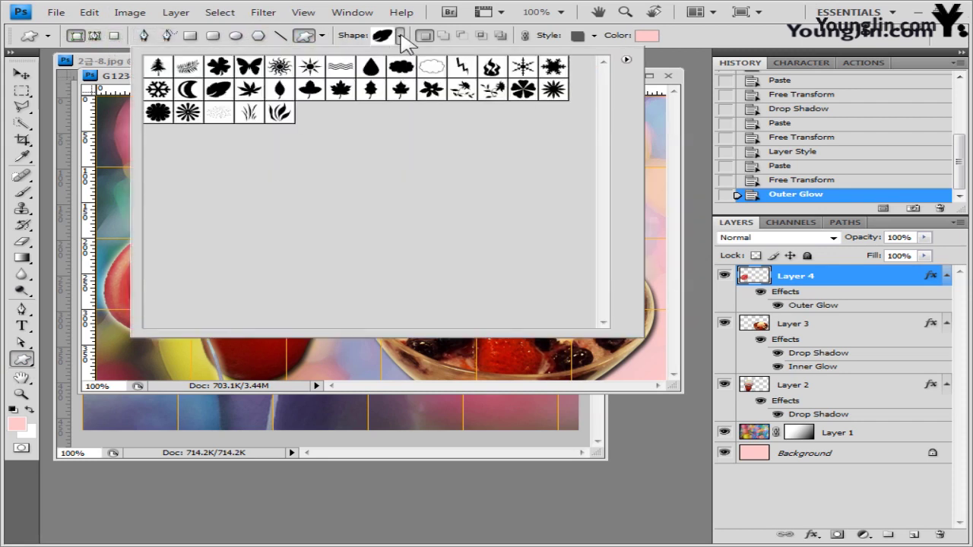
{"action": "left_click", "coordinate": [625, 59]}
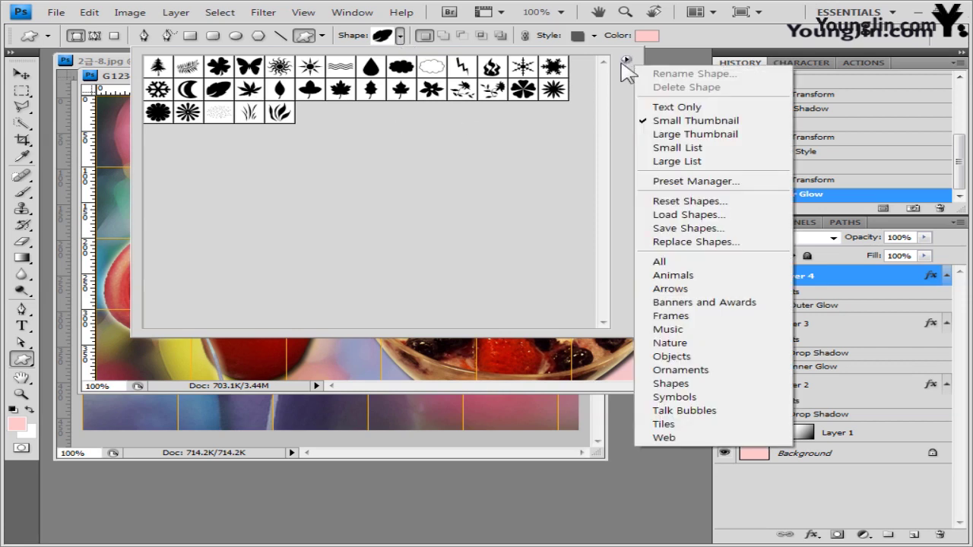
{"action": "left_click", "coordinate": [711, 356]}
{"action": "left_click", "coordinate": [398, 225]}
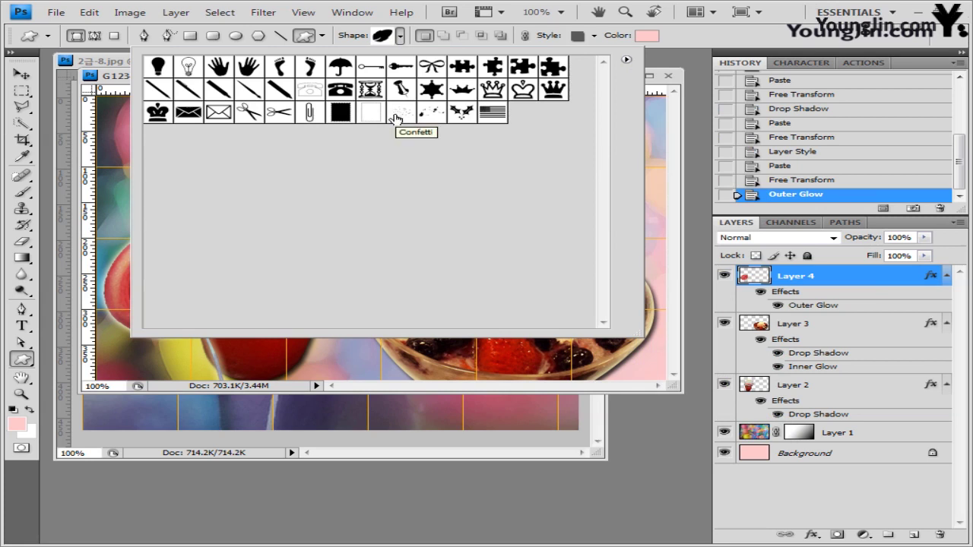
{"action": "left_click", "coordinate": [396, 119]}
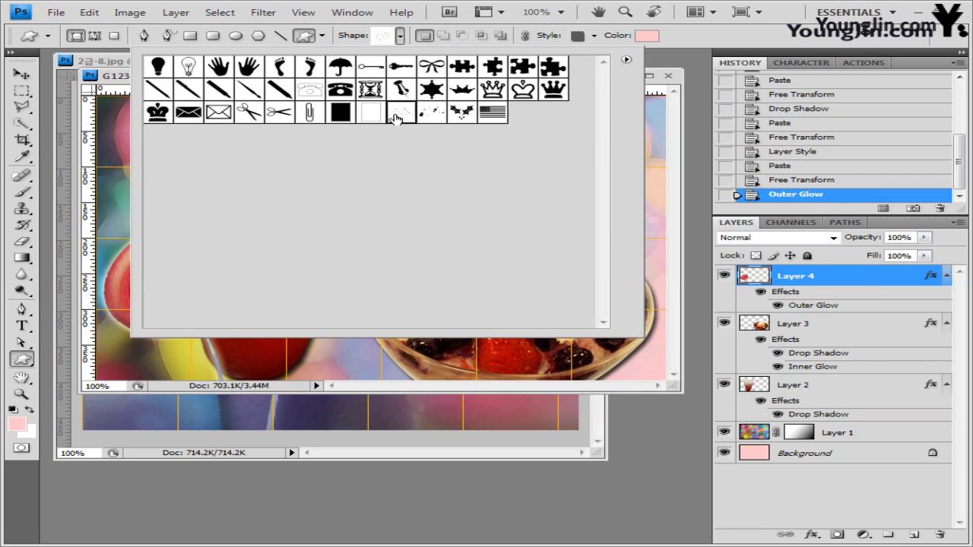
{"action": "left_click", "coordinate": [711, 42]}
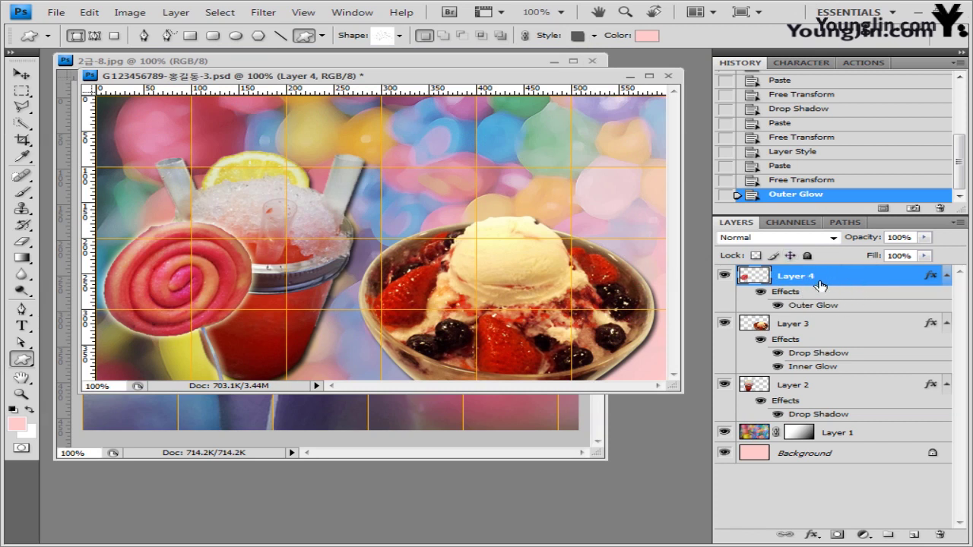
- Set the custom shape to have no layer style and a fill color of ff9966
{"action": "left_click", "coordinate": [594, 35]}
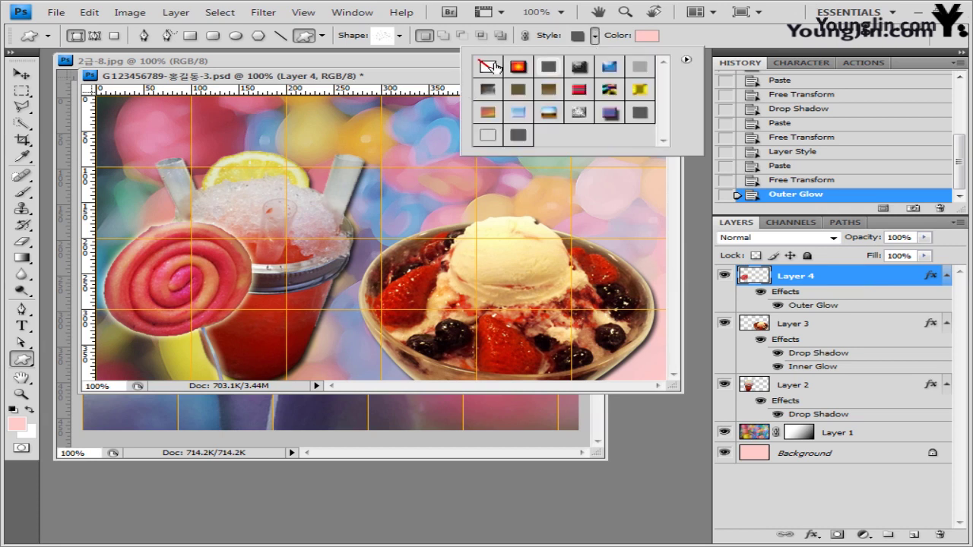
{"action": "left_click", "coordinate": [491, 67]}
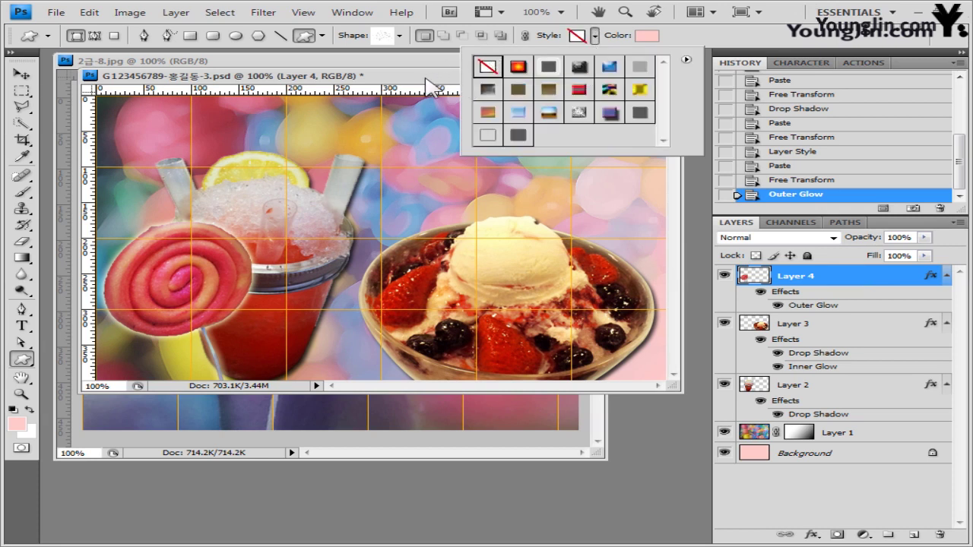
{"action": "left_click", "coordinate": [653, 36]}
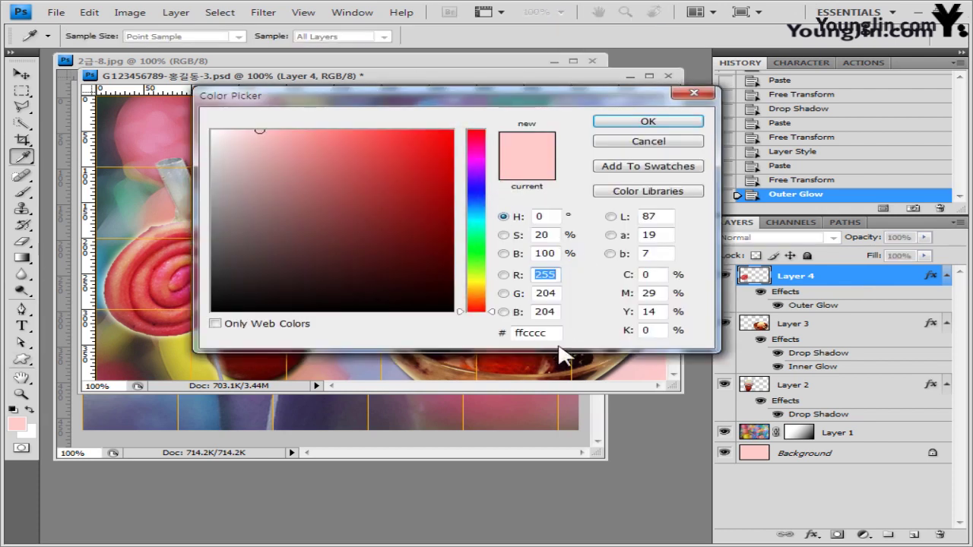
{"action": "type", "text": "ffffff"}
{"action": "key", "text": "ctrl+z"}
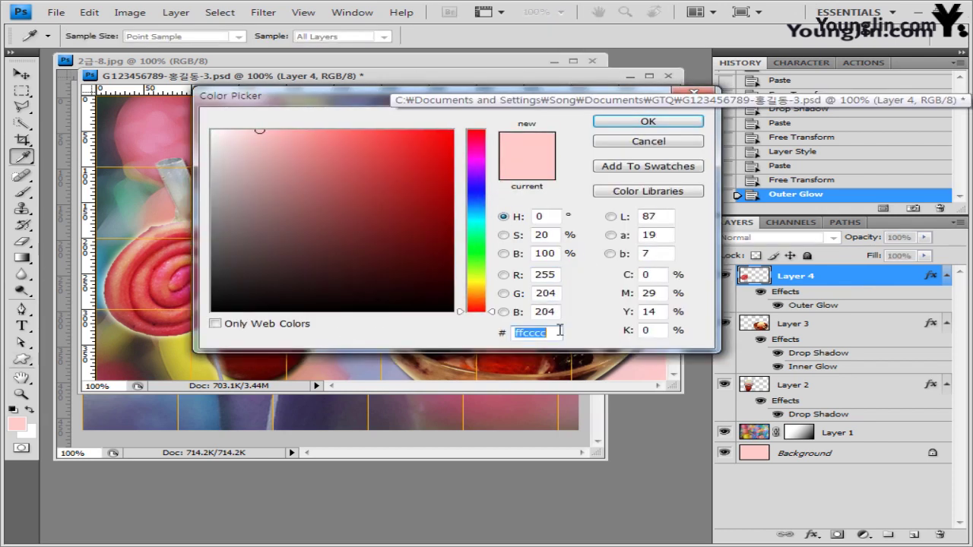
{"action": "type", "text": "ff99"}
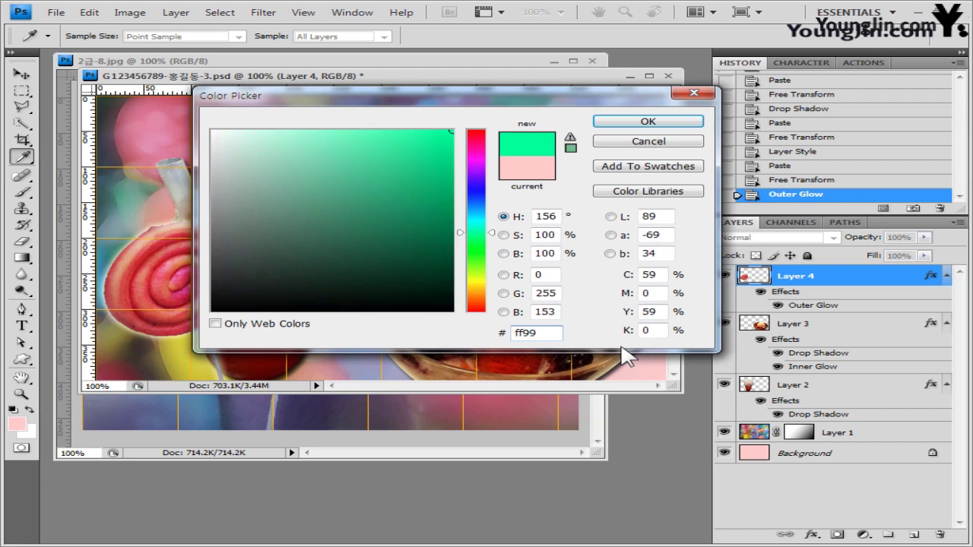
{"action": "type", "text": "66"}
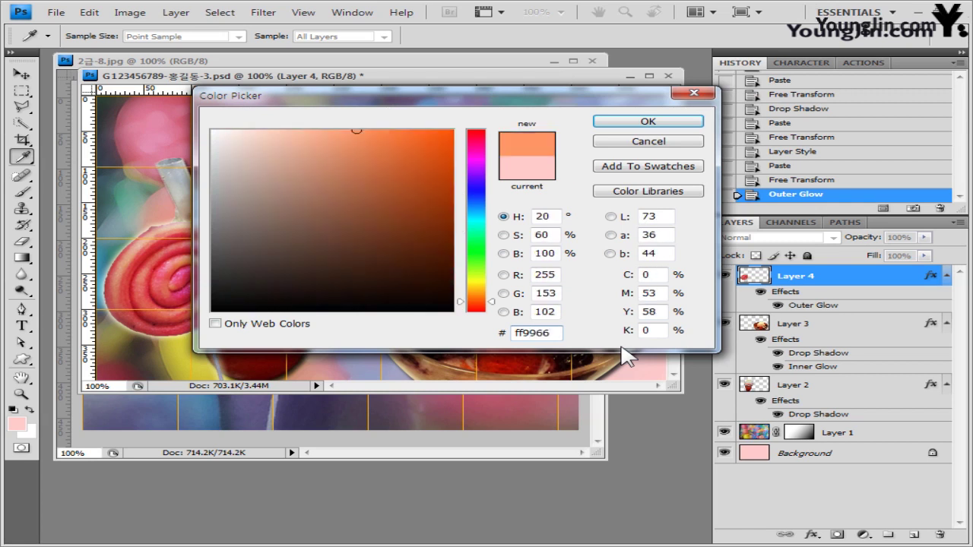
{"action": "left_click", "coordinate": [649, 123]}
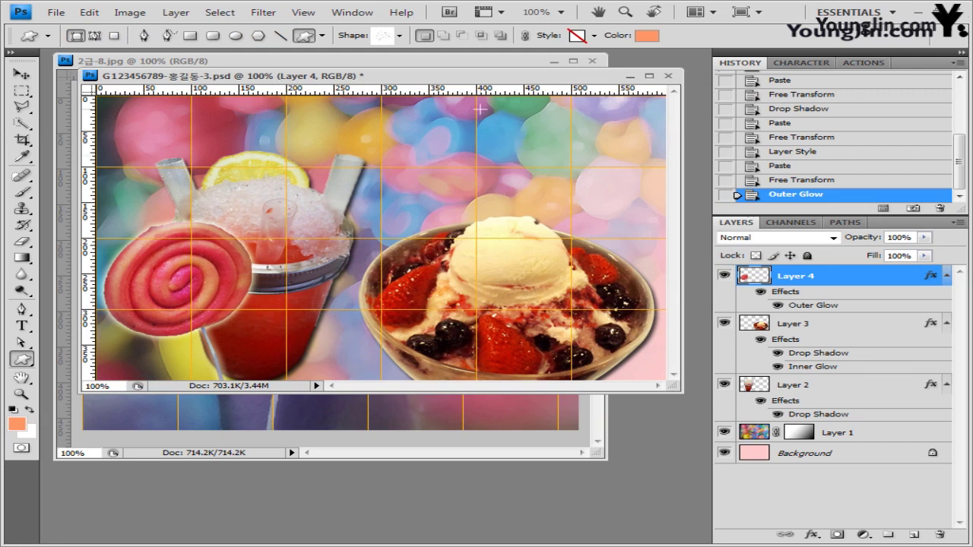
- Draw the confetti shape above the ice cream bowl and enlarge it with Free Transform to about 295 px wide
{"action": "left_click_drag", "start_coordinate": [497, 119], "coordinate": [684, 219]}
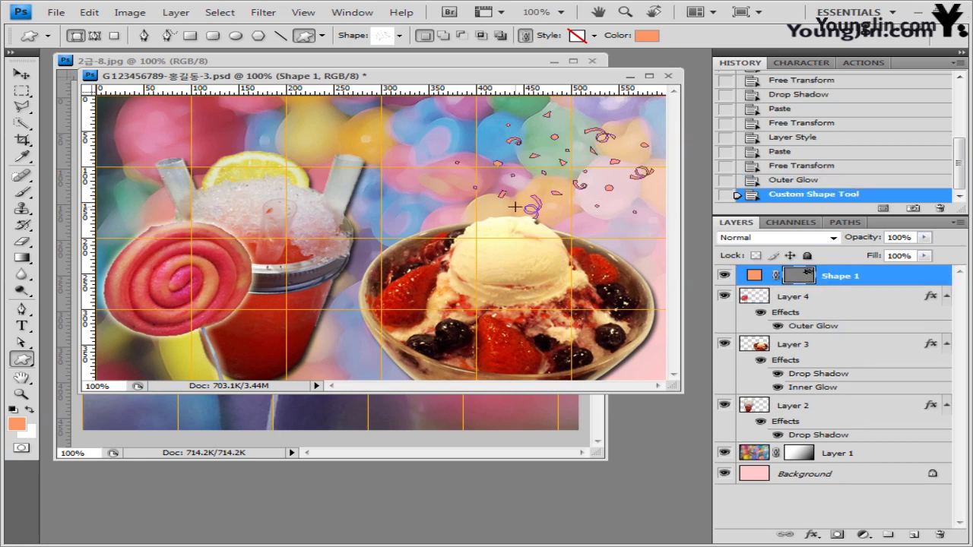
{"action": "key", "text": "ctrl+t"}
{"action": "key", "text": "Return"}
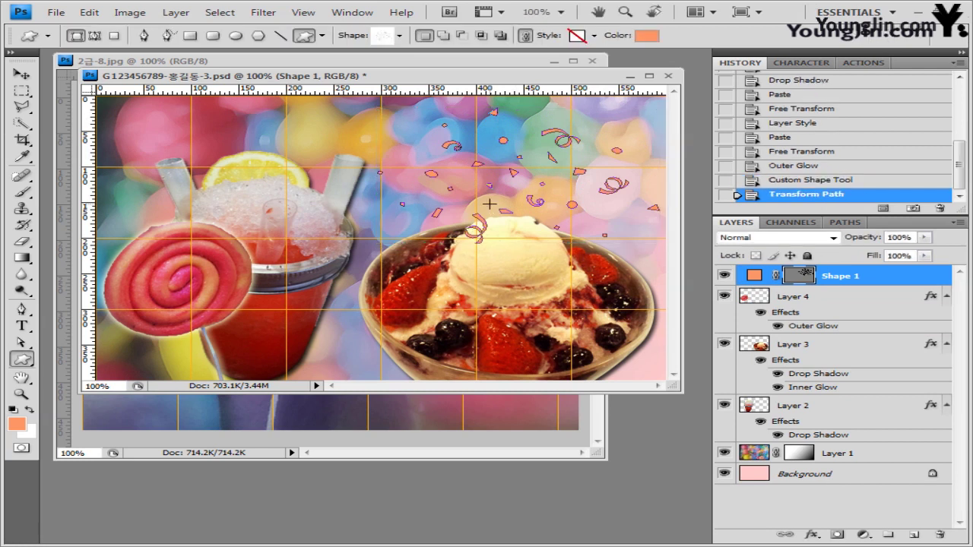
- Add an Inner Shadow to the confetti shape layer with Use Global Light turned off
{"action": "left_click", "coordinate": [812, 535]}
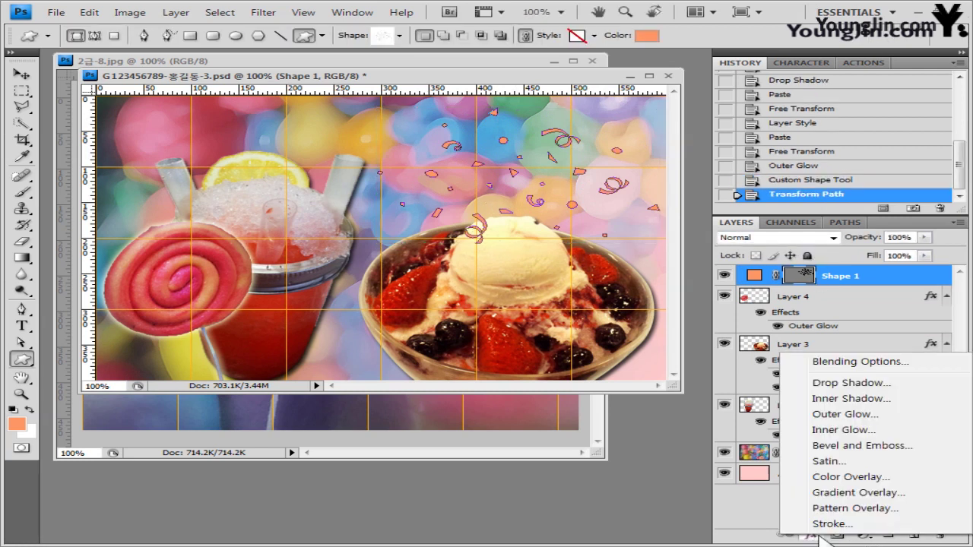
{"action": "left_click", "coordinate": [885, 404]}
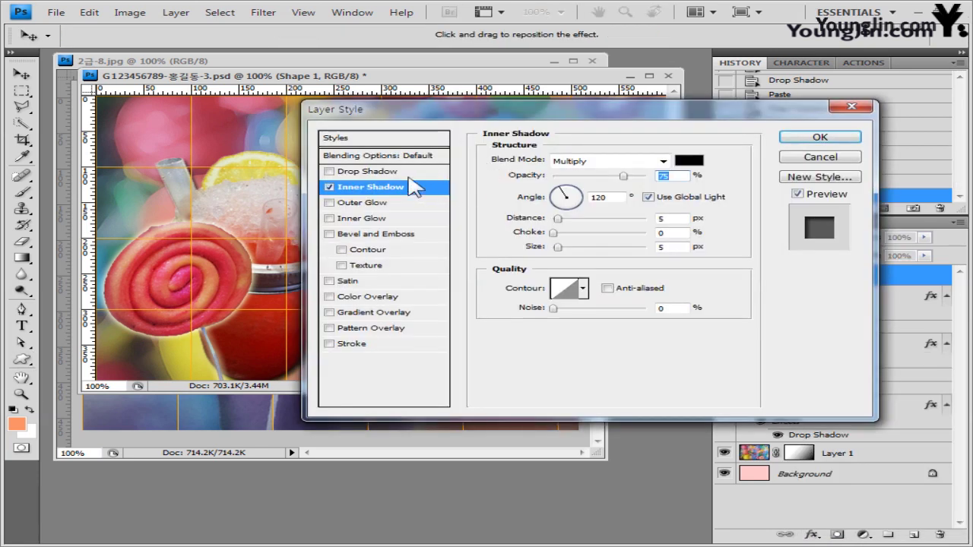
{"action": "left_click", "coordinate": [648, 197]}
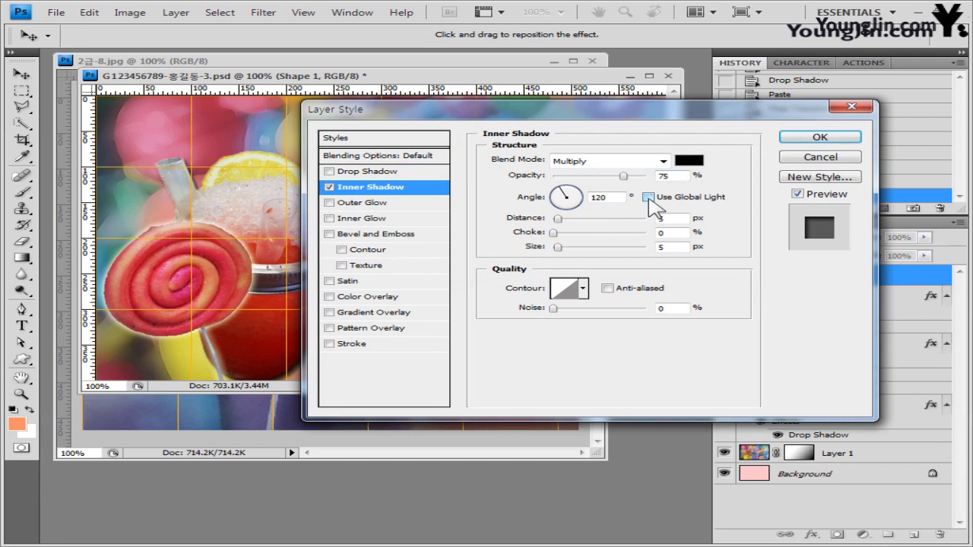
- Add a Stroke effect to the confetti shape and set its fill type to Gradient
{"action": "left_click", "coordinate": [348, 344]}
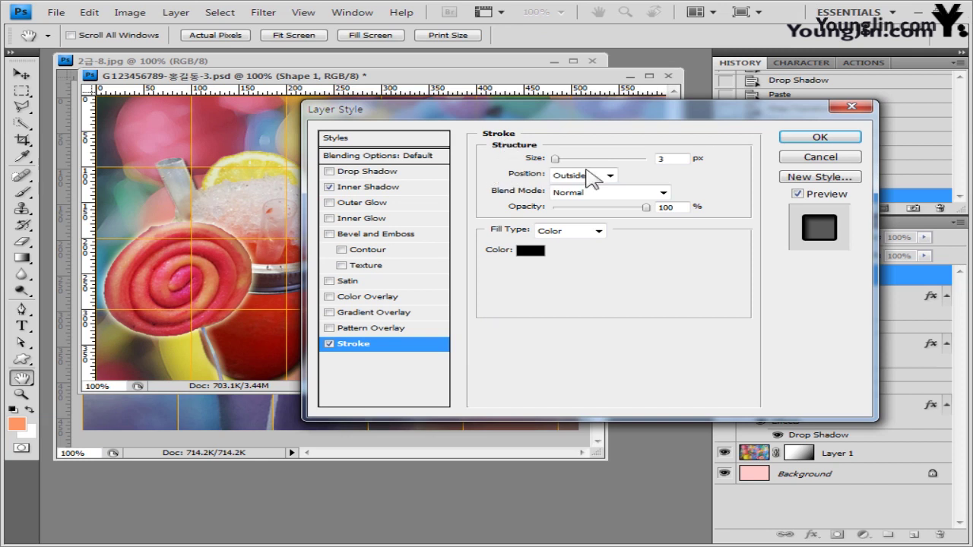
{"action": "left_click", "coordinate": [599, 232]}
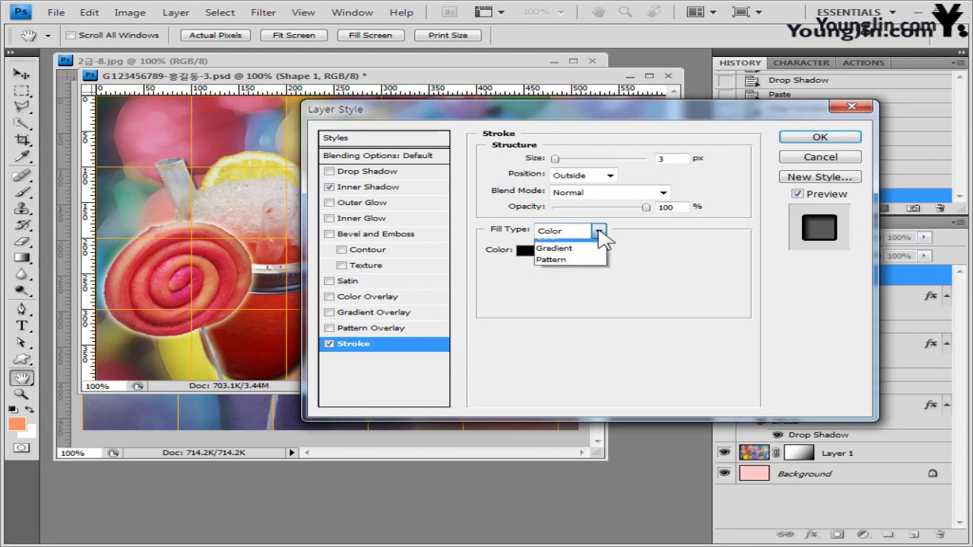
{"action": "left_click", "coordinate": [578, 248]}
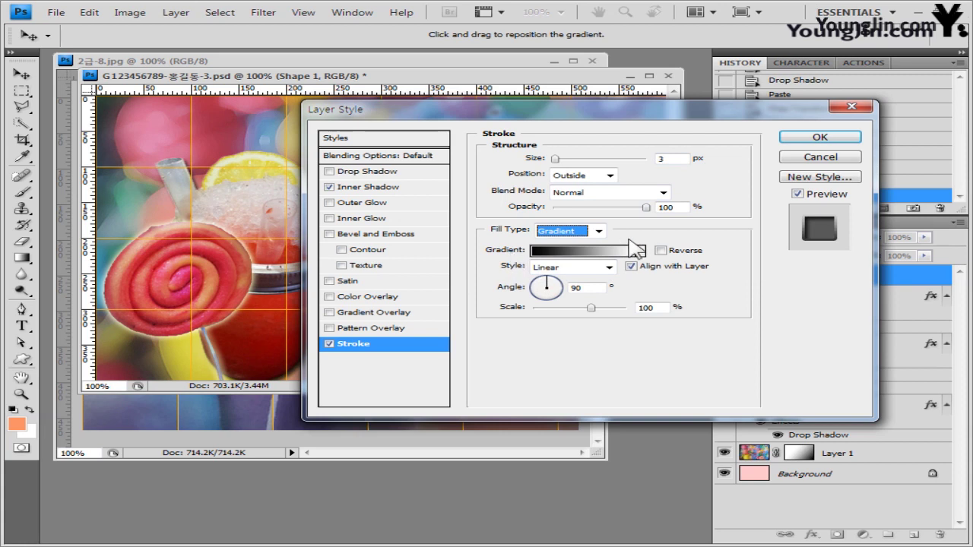
- Set the stroke gradient's start color to ffff00 and its end color to ff0000
{"action": "left_click", "coordinate": [606, 251]}
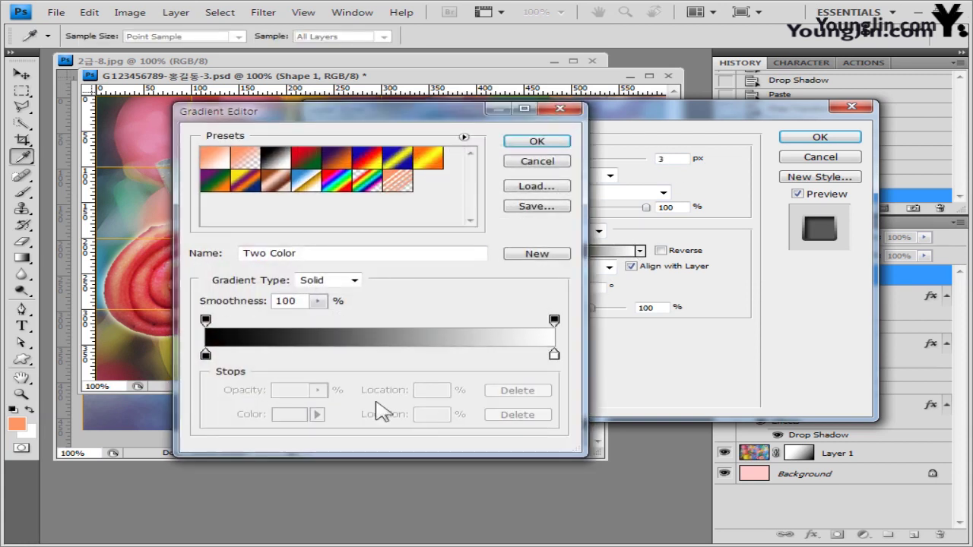
{"action": "double_click", "coordinate": [206, 357]}
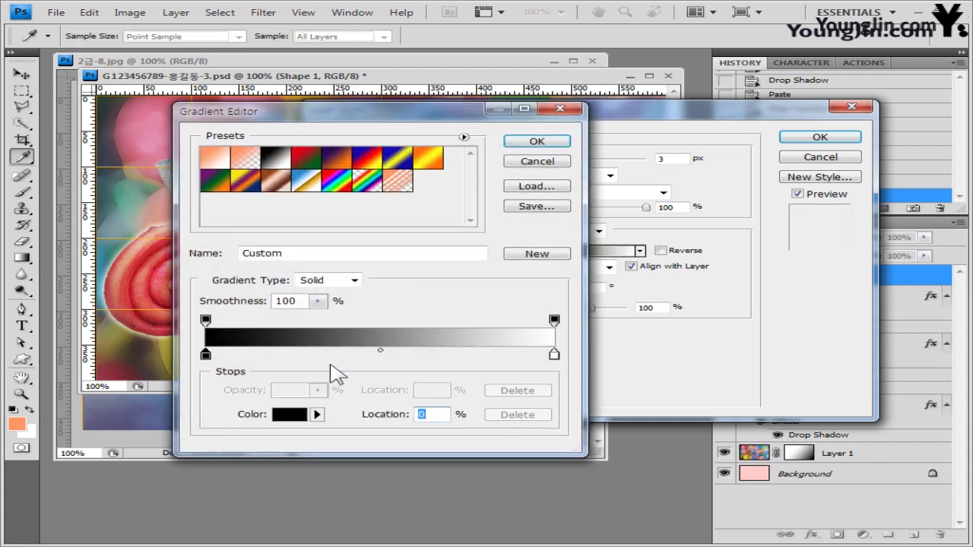
{"action": "double_click", "coordinate": [560, 333]}
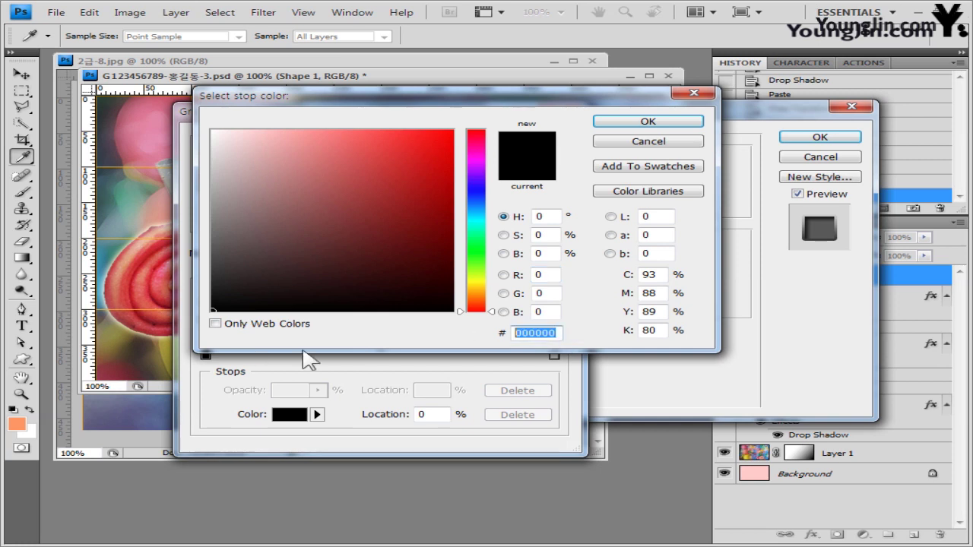
{"action": "type", "text": "ffff00"}
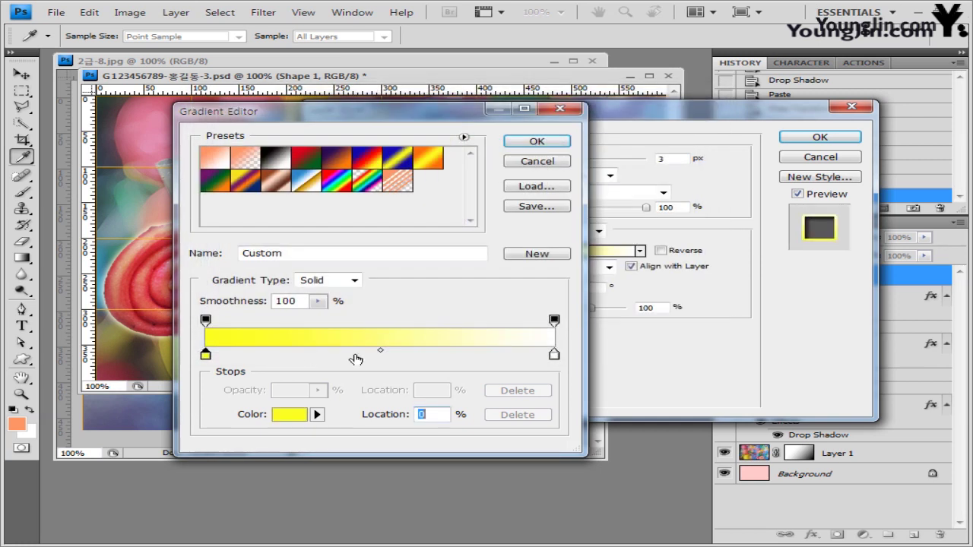
{"action": "double_click", "coordinate": [553, 354]}
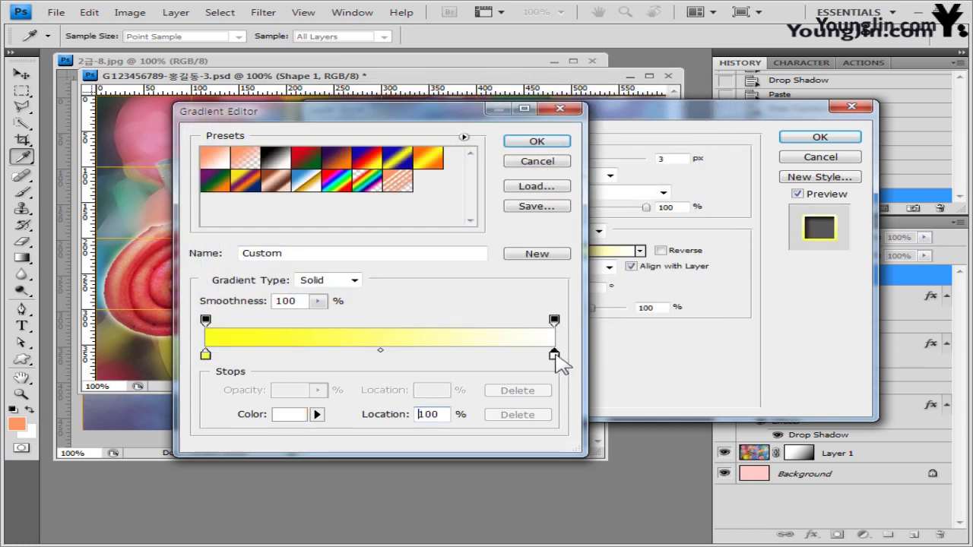
{"action": "double_click", "coordinate": [538, 333]}
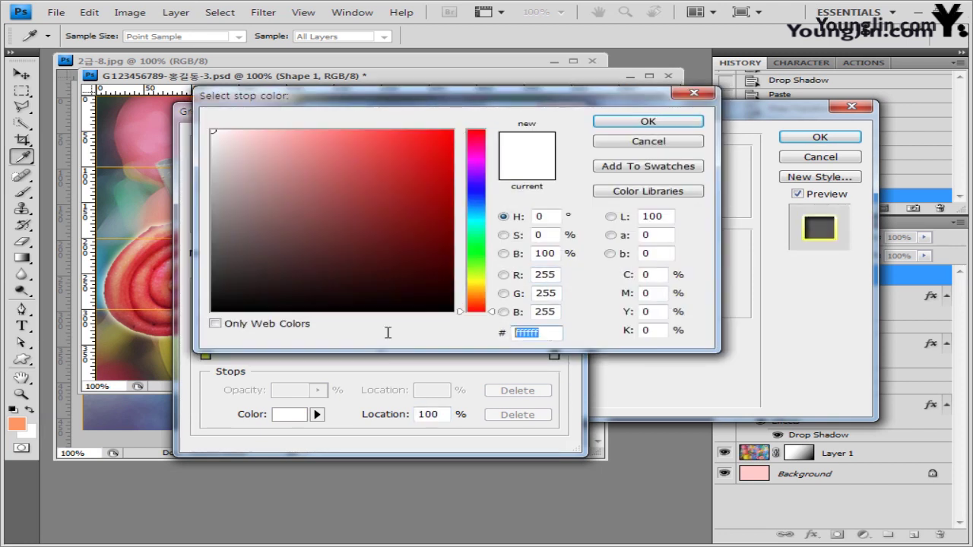
{"action": "type", "text": "ff0000"}
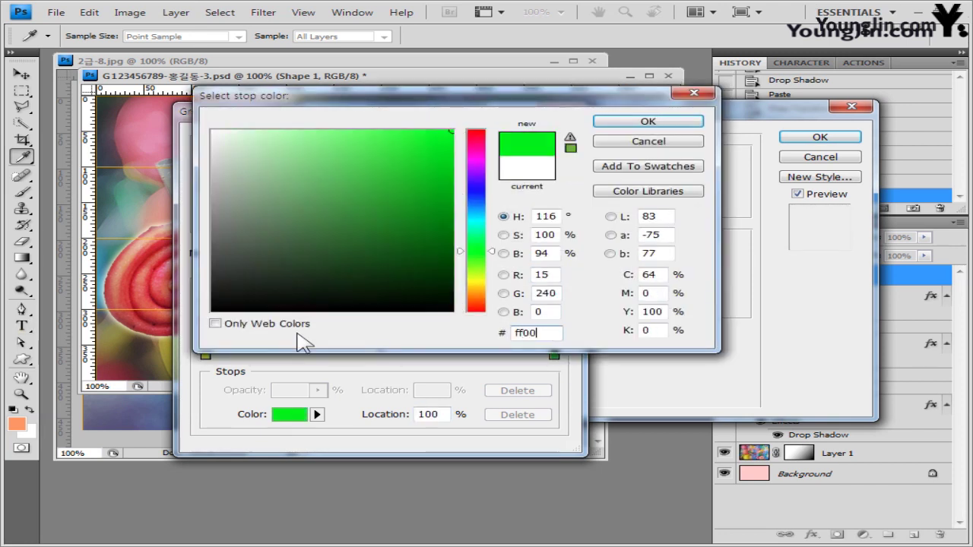
{"action": "left_click", "coordinate": [658, 122]}
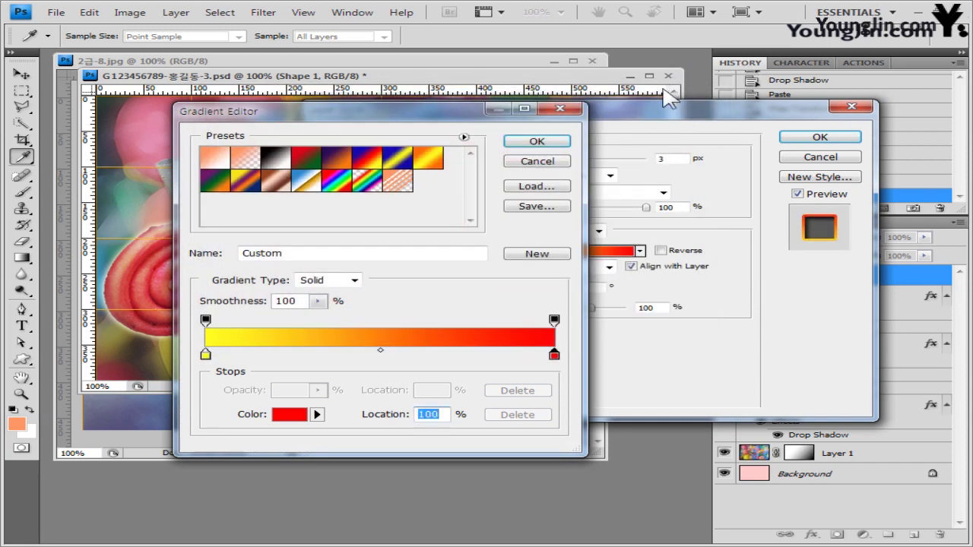
{"action": "left_click", "coordinate": [538, 143]}
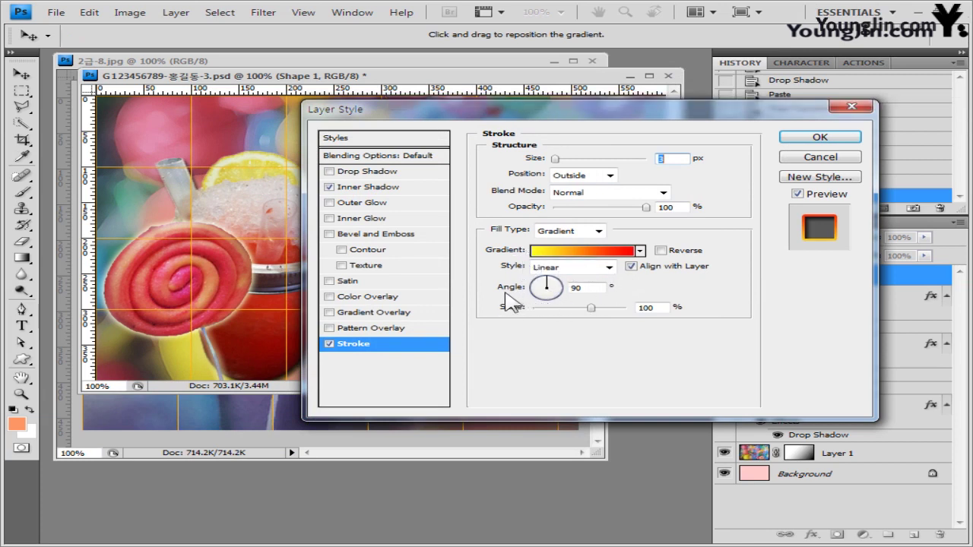
- Set the stroke gradient's angle to 0° and apply the layer style to the confetti shape
{"action": "double_click", "coordinate": [605, 287]}
{"action": "type", "text": "0"}
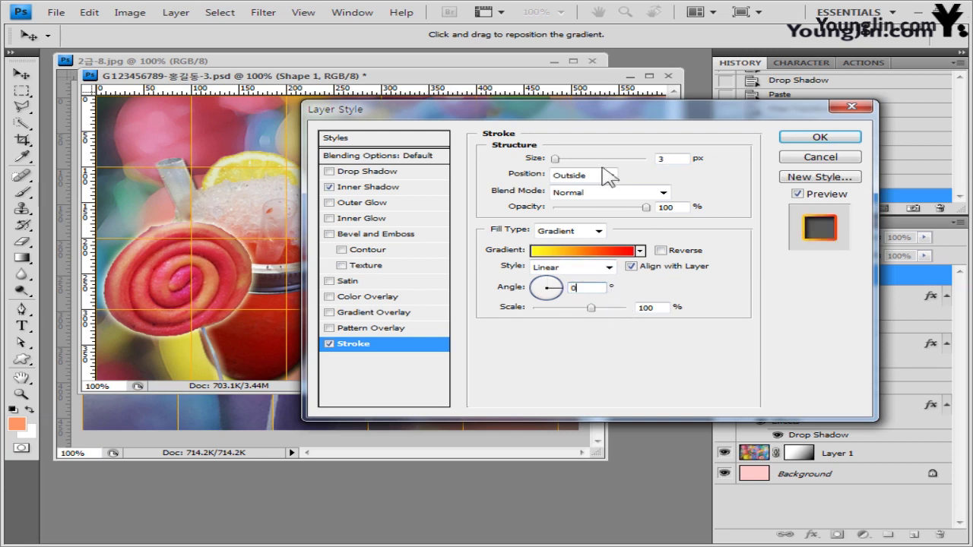
{"action": "left_click_drag", "start_coordinate": [578, 112], "coordinate": [458, 106]}
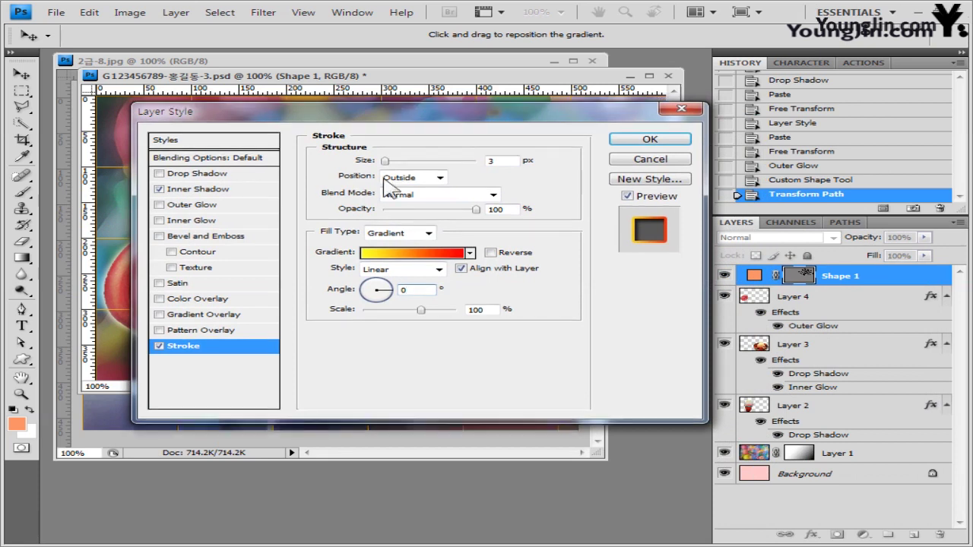
{"action": "left_click_drag", "start_coordinate": [587, 118], "coordinate": [502, 192]}
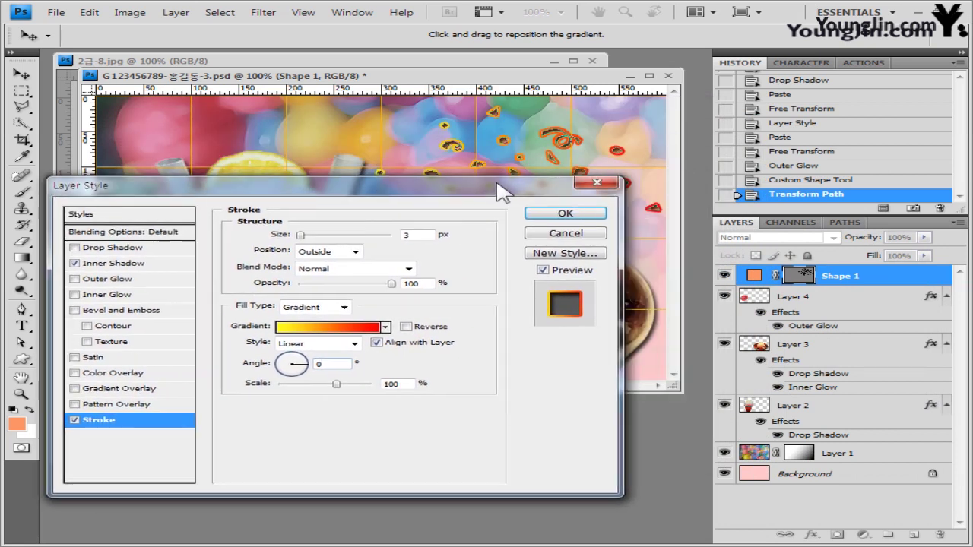
{"action": "left_click", "coordinate": [587, 216]}
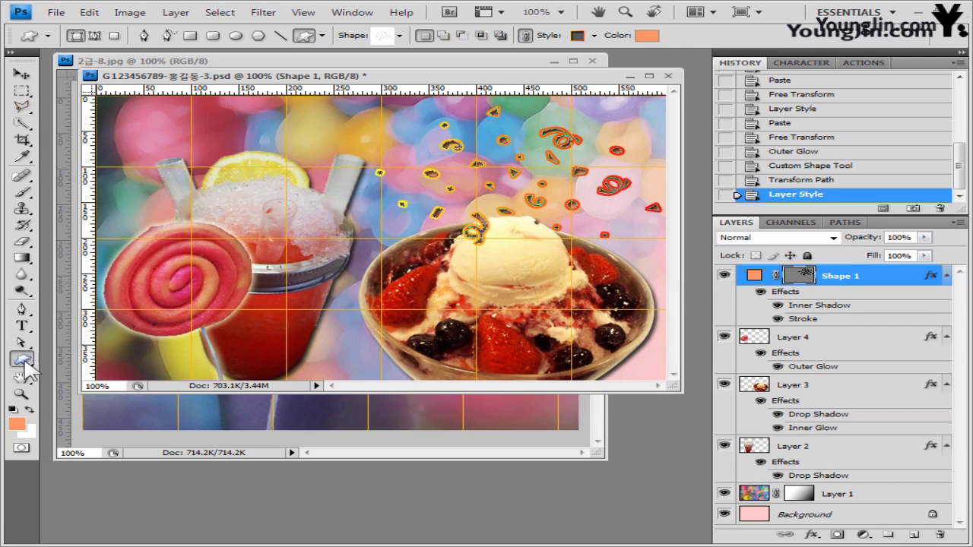
- Draw the hourglass custom shape, about 40 px wide, above the lollipop near the canvas's upper-left corner
{"action": "left_click", "coordinate": [399, 35]}
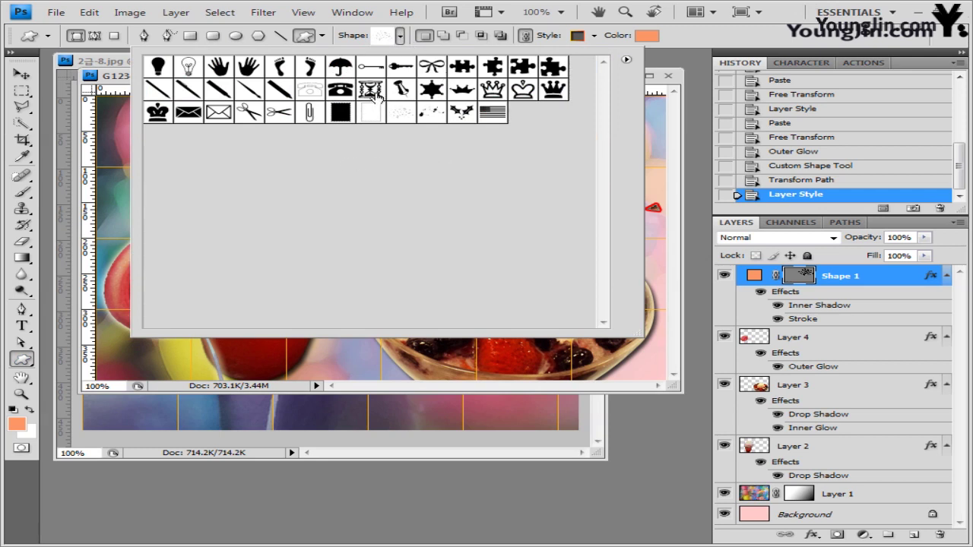
{"action": "left_click", "coordinate": [372, 91]}
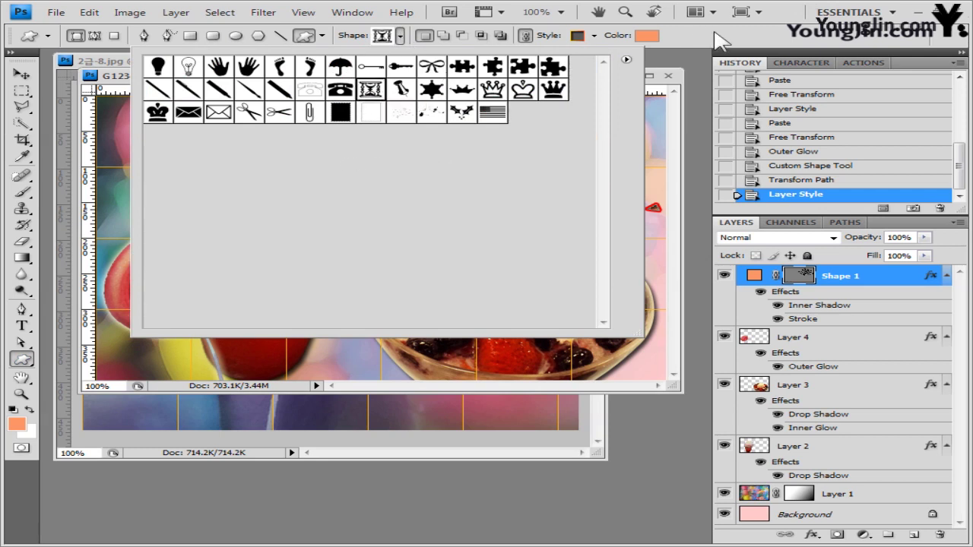
{"action": "left_click", "coordinate": [99, 132]}
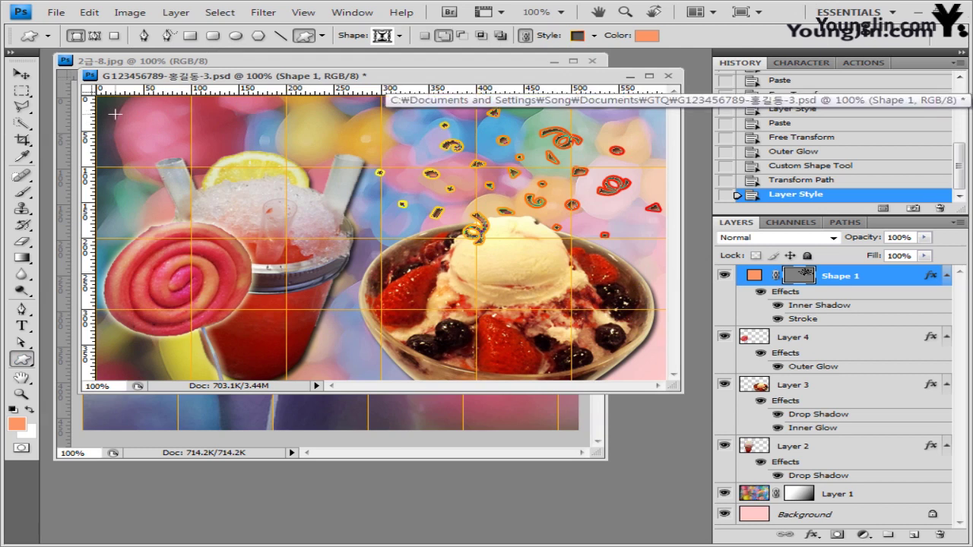
{"action": "left_click_drag", "start_coordinate": [116, 114], "coordinate": [155, 146]}
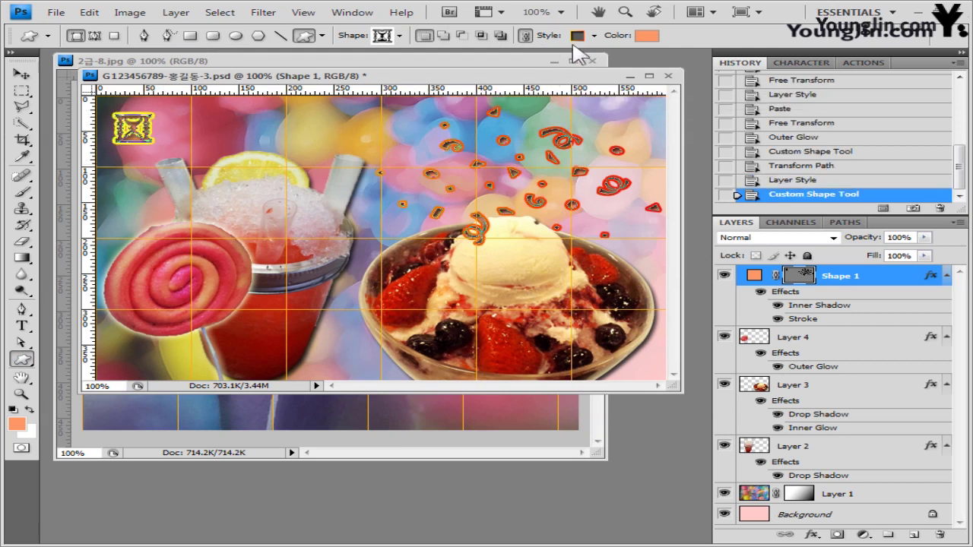
- Clear the layer style from the Shape 1 layer and set its fill color to ffffff
{"action": "left_click", "coordinate": [594, 36]}
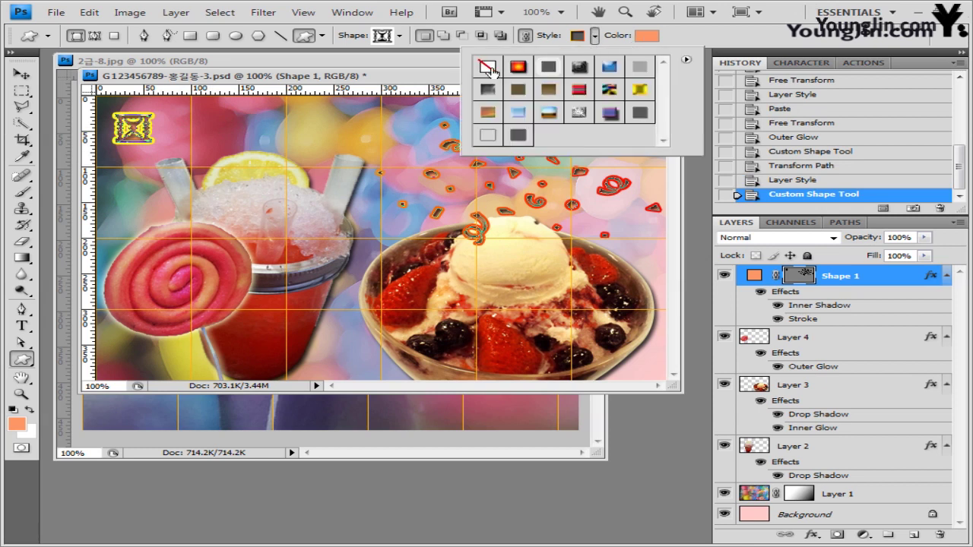
{"action": "left_click", "coordinate": [488, 66]}
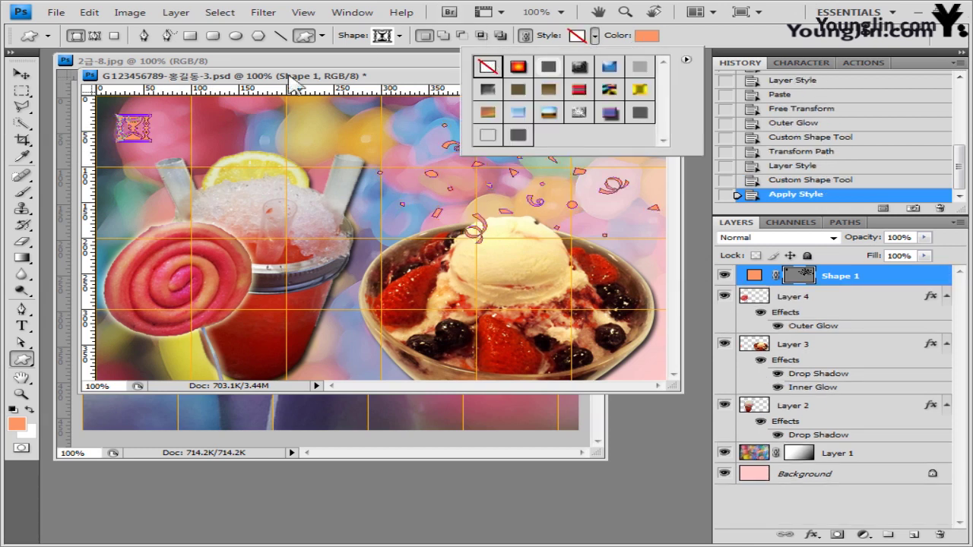
{"action": "left_click", "coordinate": [647, 36]}
{"action": "double_click", "coordinate": [550, 334]}
{"action": "type", "text": "ffffff"}
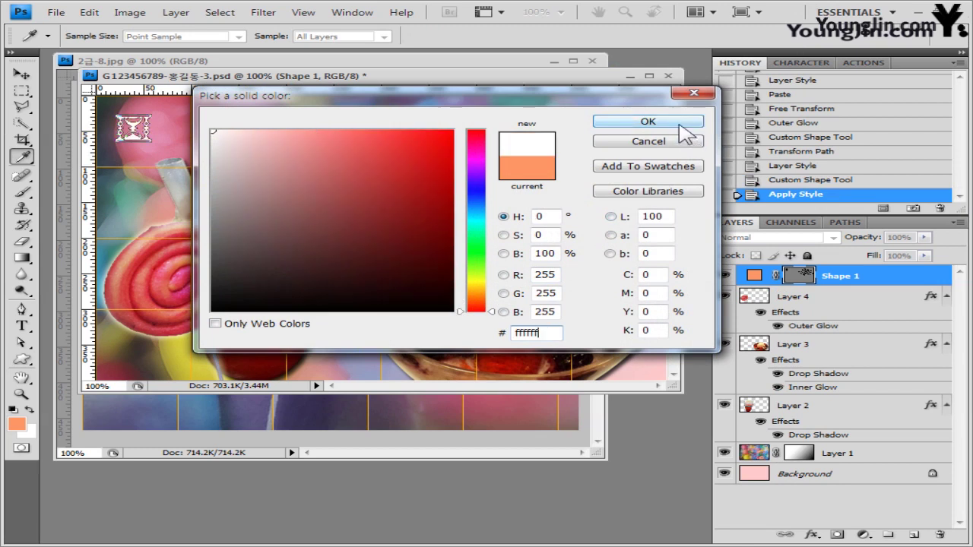
{"action": "left_click", "coordinate": [686, 123]}
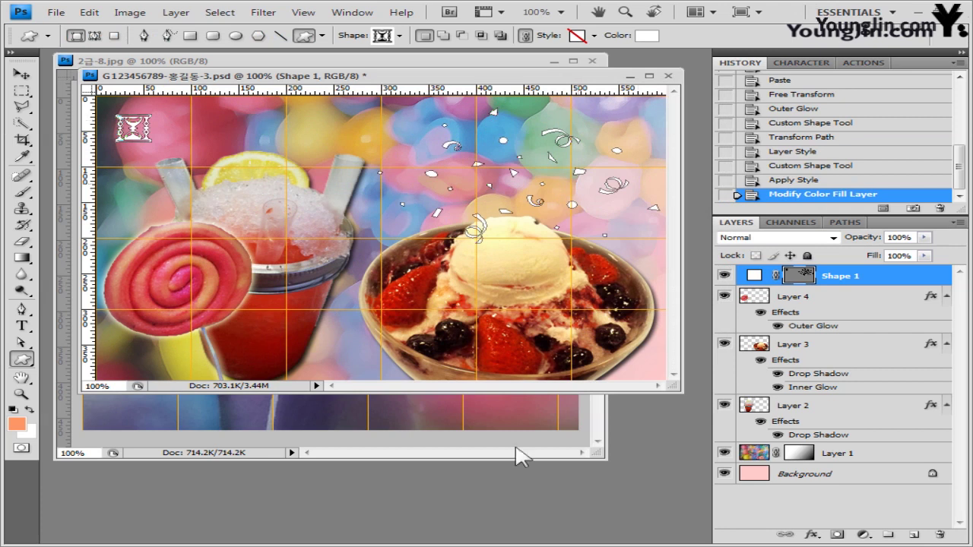
- Add a Drop Shadow with the default settings to the Shape 1 layer
{"action": "left_click", "coordinate": [811, 534]}
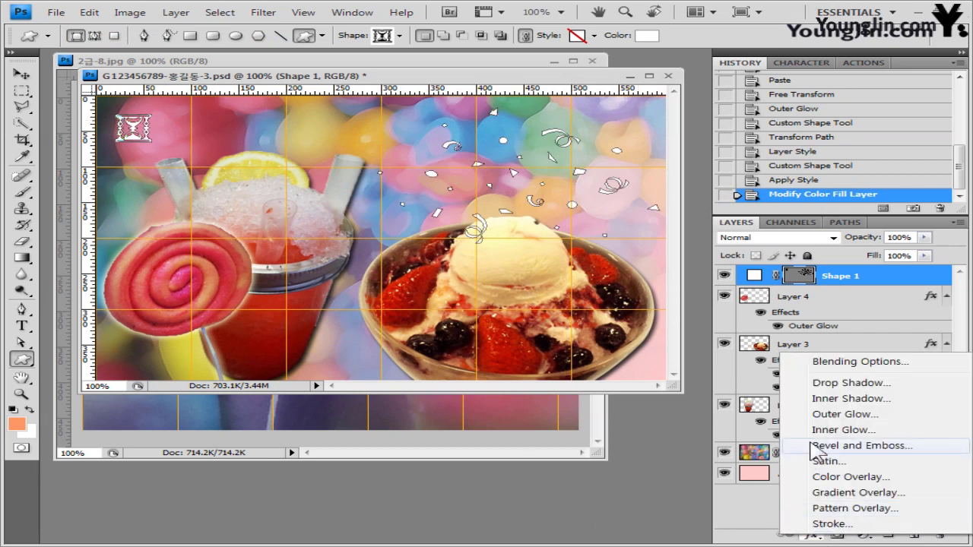
{"action": "left_click", "coordinate": [942, 176]}
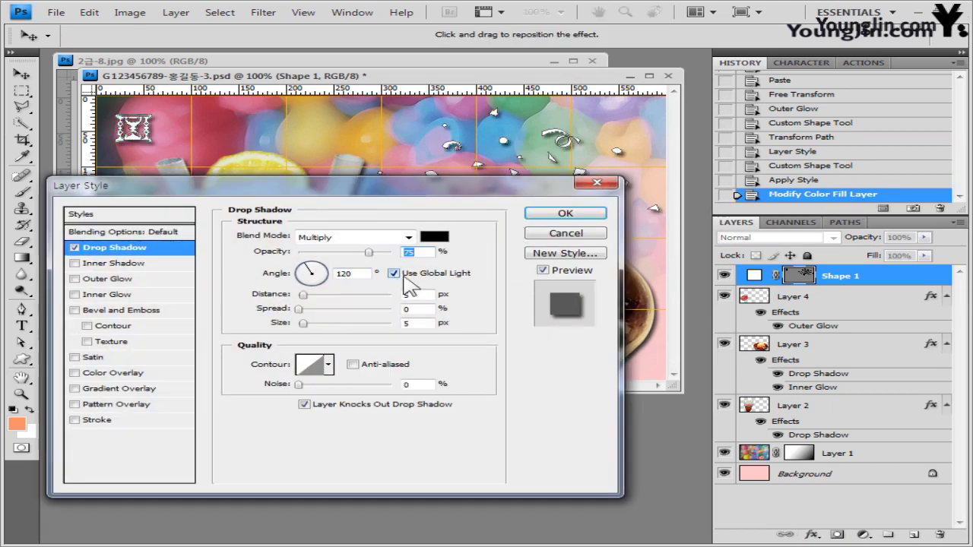
{"action": "left_click", "coordinate": [593, 215]}
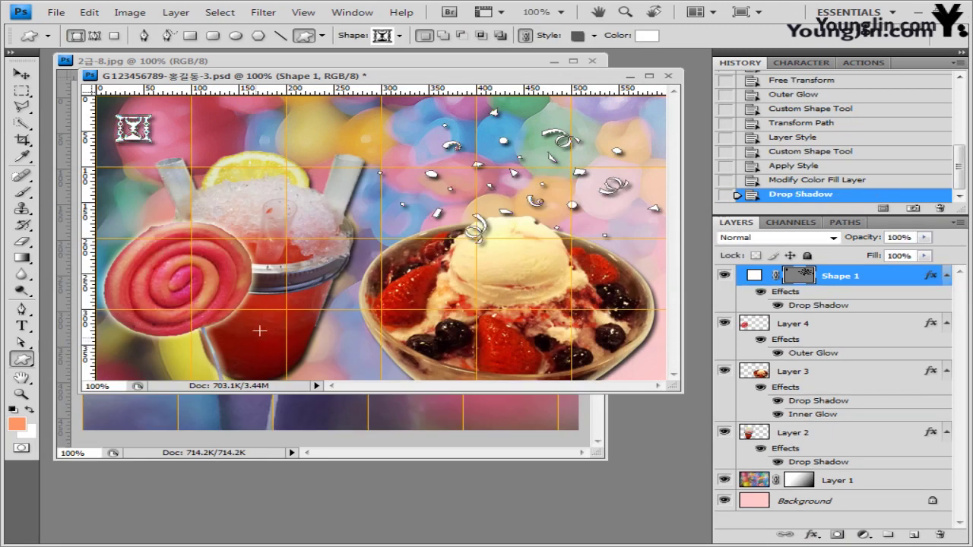
{"action": "key", "text": "ctrl+t"}
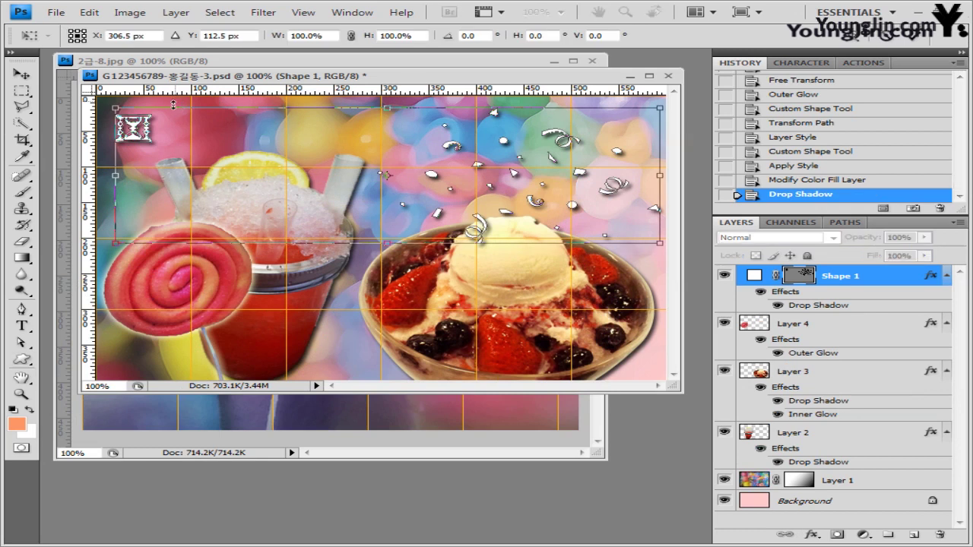
{"action": "key", "text": "Return"}
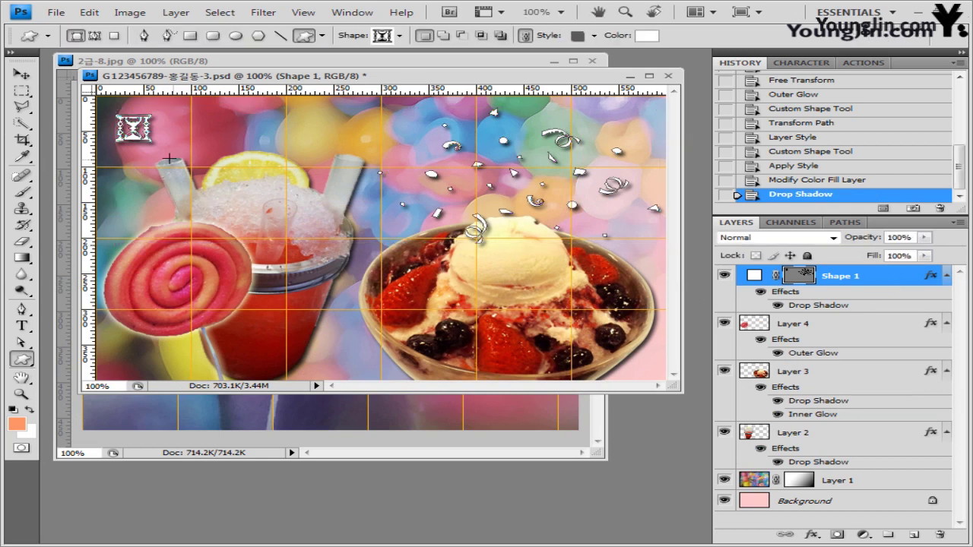
{"action": "key", "text": "ctrl+t"}
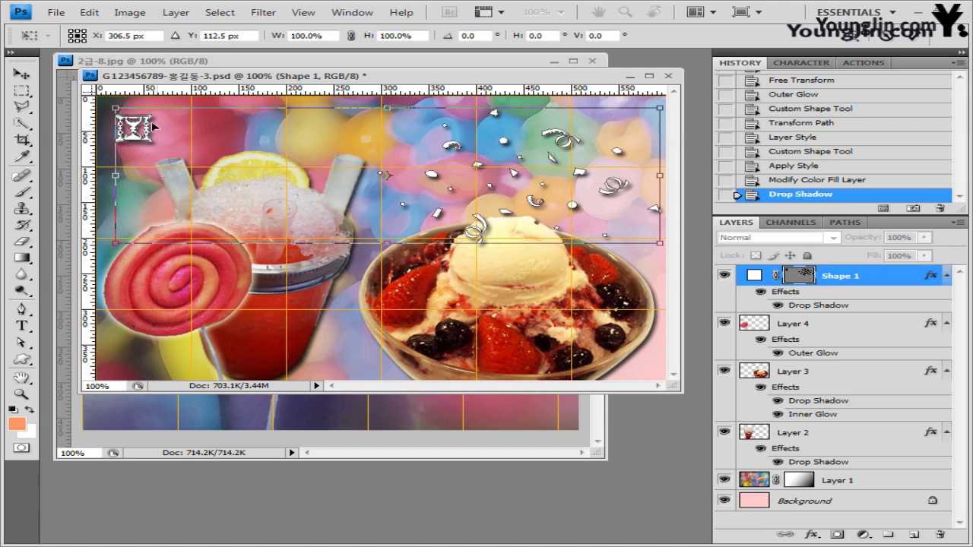
{"action": "key", "text": "Escape"}
- Revert the document through its history to the Transform Path state of the confetti shape
{"action": "left_click", "coordinate": [841, 179]}
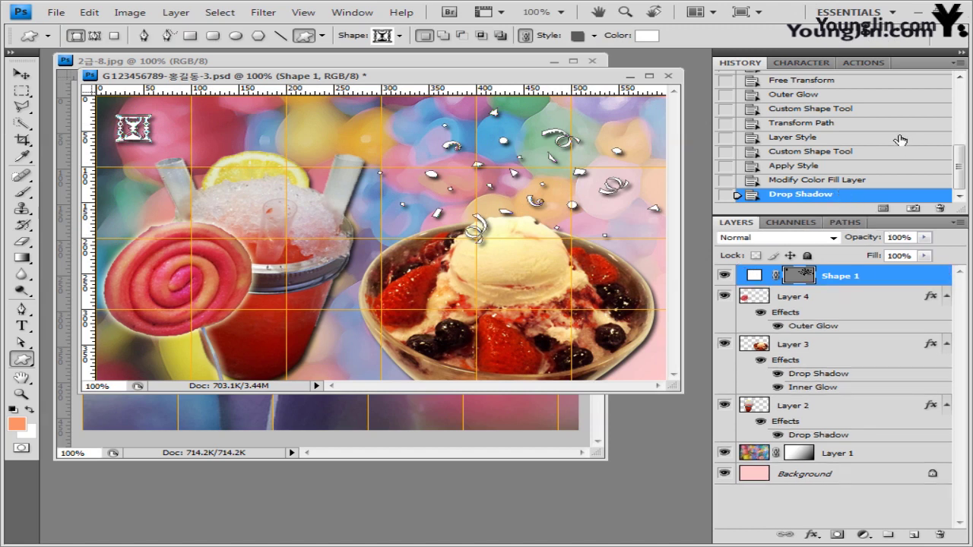
{"action": "left_click", "coordinate": [838, 165]}
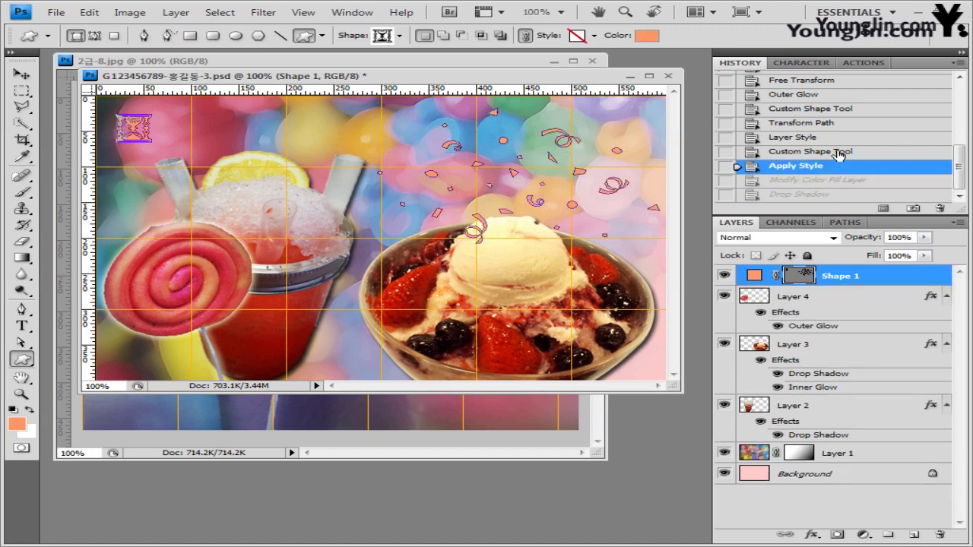
{"action": "left_click", "coordinate": [839, 153]}
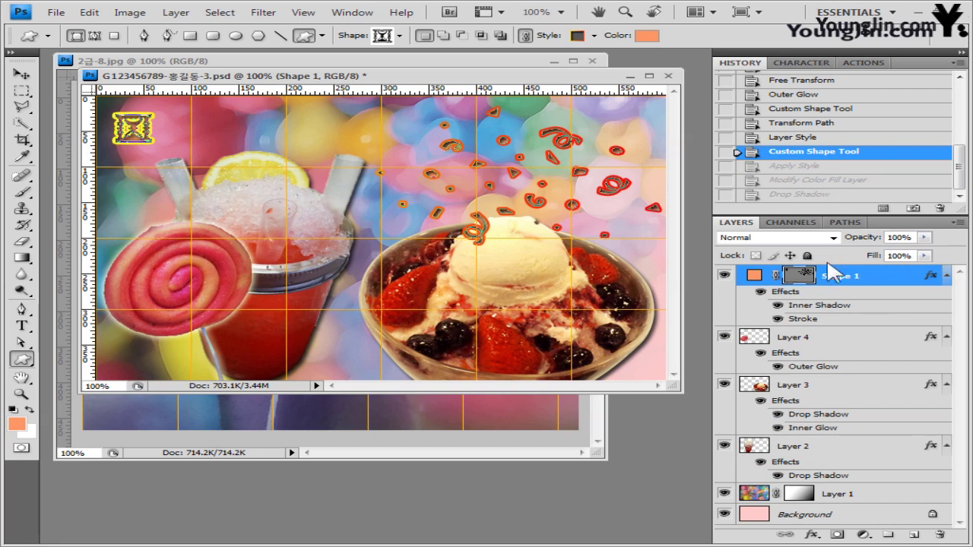
{"action": "left_click", "coordinate": [806, 280]}
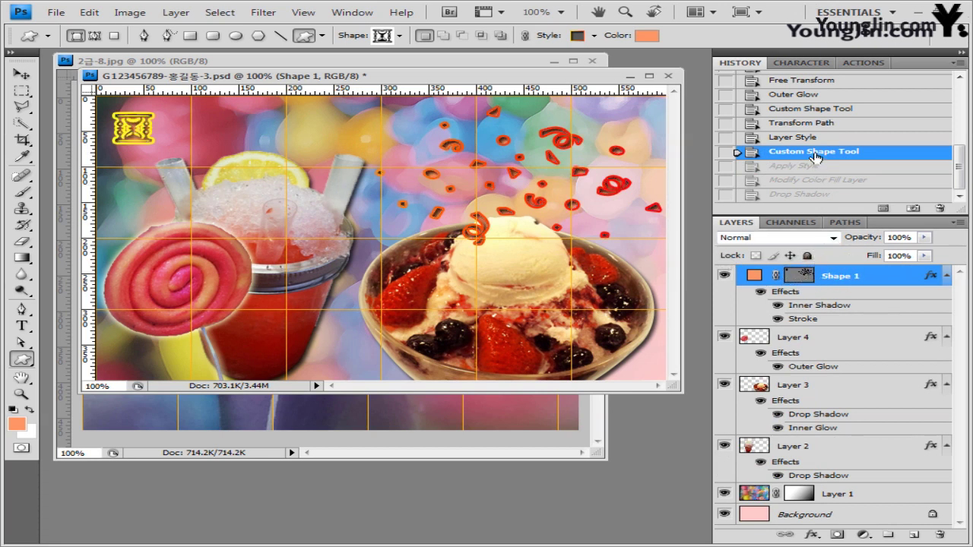
{"action": "left_click", "coordinate": [807, 123]}
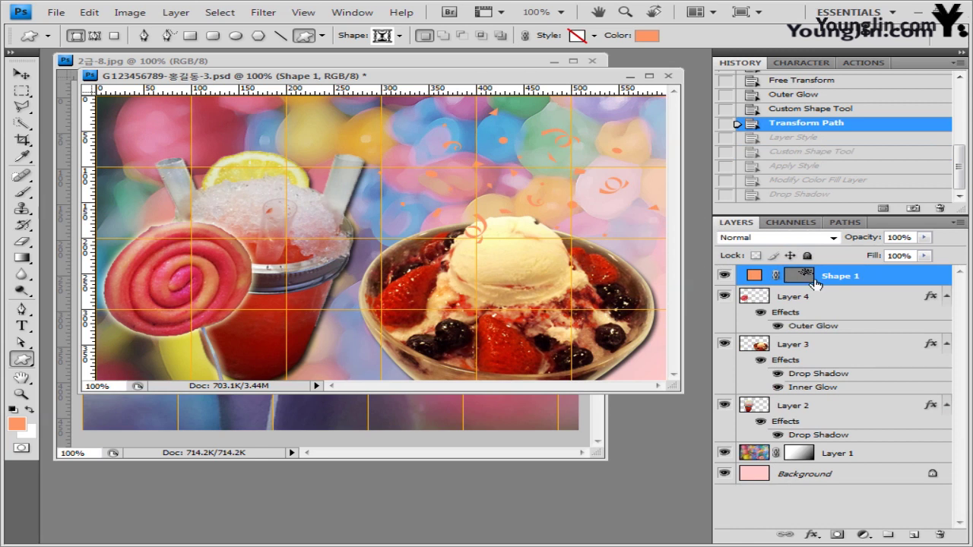
- With the confetti layer's vector mask inactive, draw an hourglass shape about 35 px wide on its own layer near the canvas's upper-left corner
{"action": "left_click", "coordinate": [805, 276]}
{"action": "left_click", "coordinate": [399, 35]}
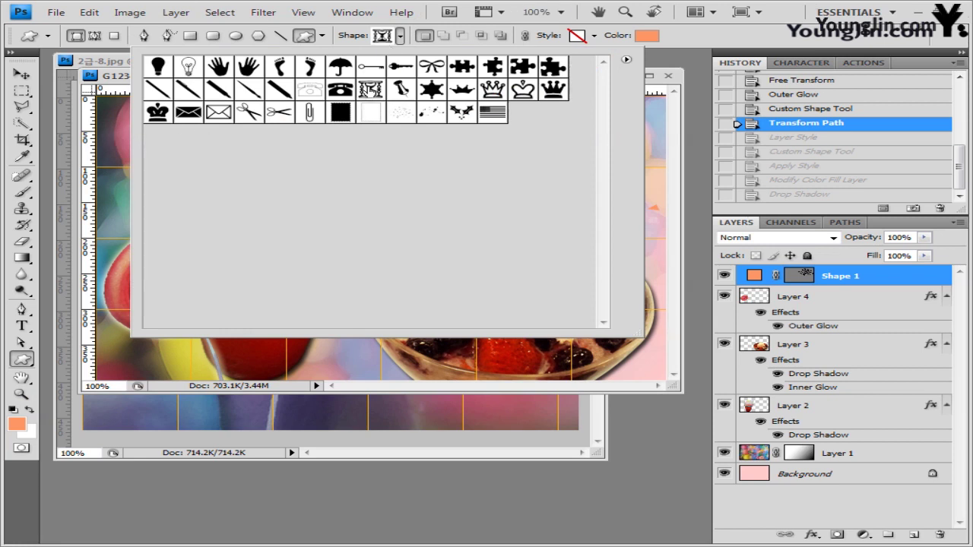
{"action": "left_click", "coordinate": [748, 36]}
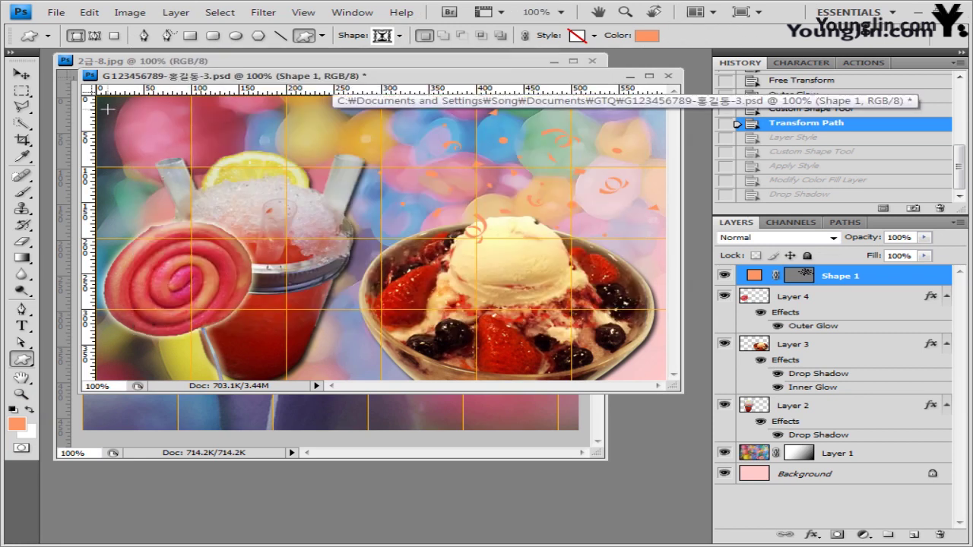
{"action": "left_click_drag", "start_coordinate": [109, 110], "coordinate": [143, 154]}
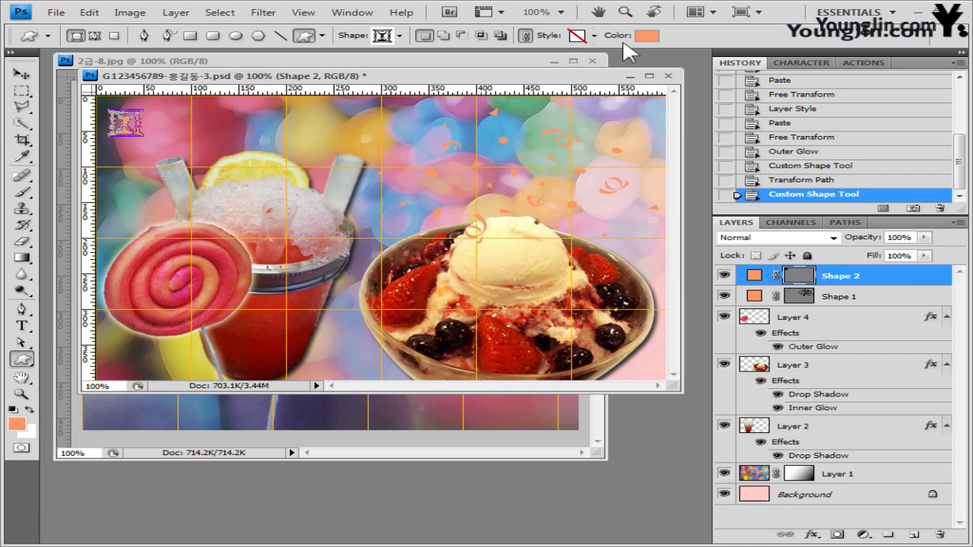
- Set the hourglass shape's fill color to ffffff
{"action": "left_click", "coordinate": [647, 35]}
{"action": "double_click", "coordinate": [554, 334]}
{"action": "type", "text": "ffffff"}
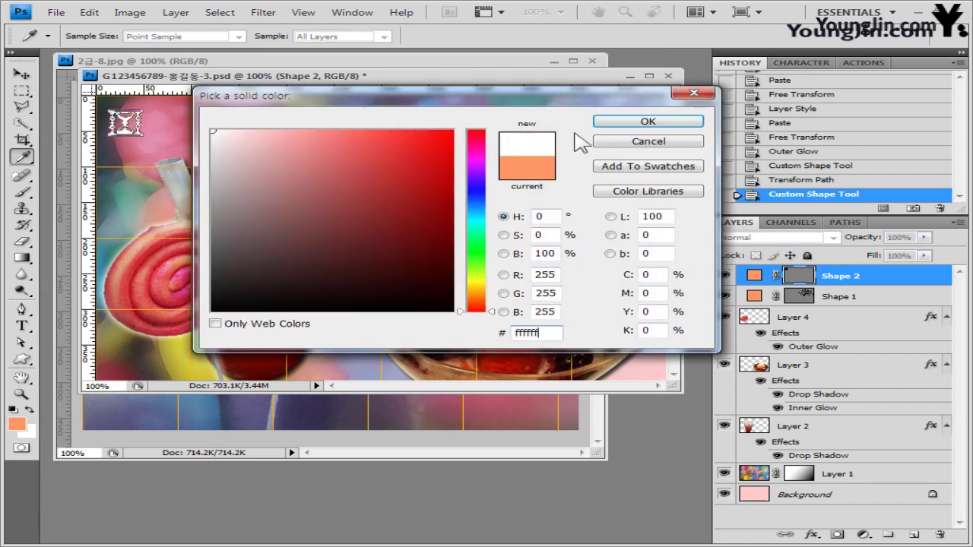
{"action": "left_click", "coordinate": [669, 121]}
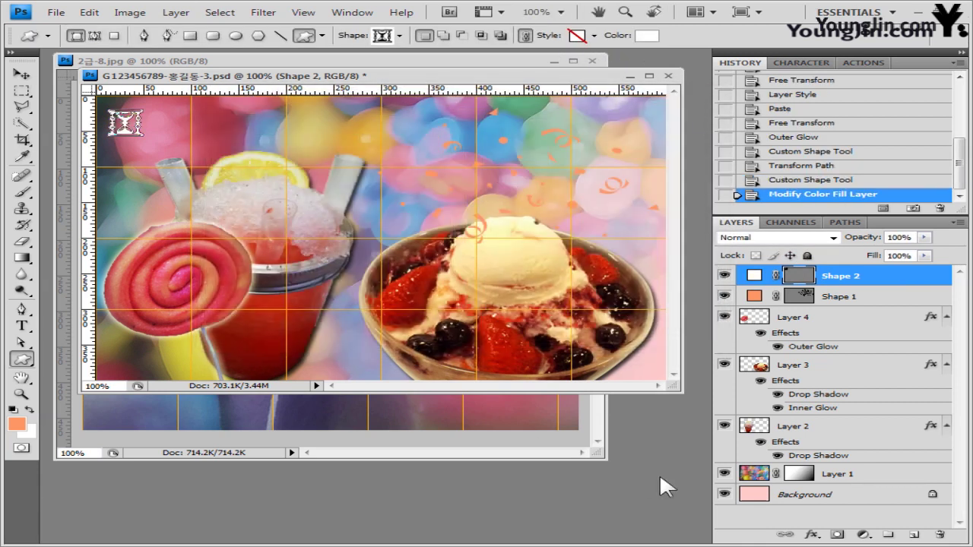
- Add a Drop Shadow with the default settings to the hourglass shape layer
{"action": "left_click", "coordinate": [812, 535]}
{"action": "key", "text": "Escape"}
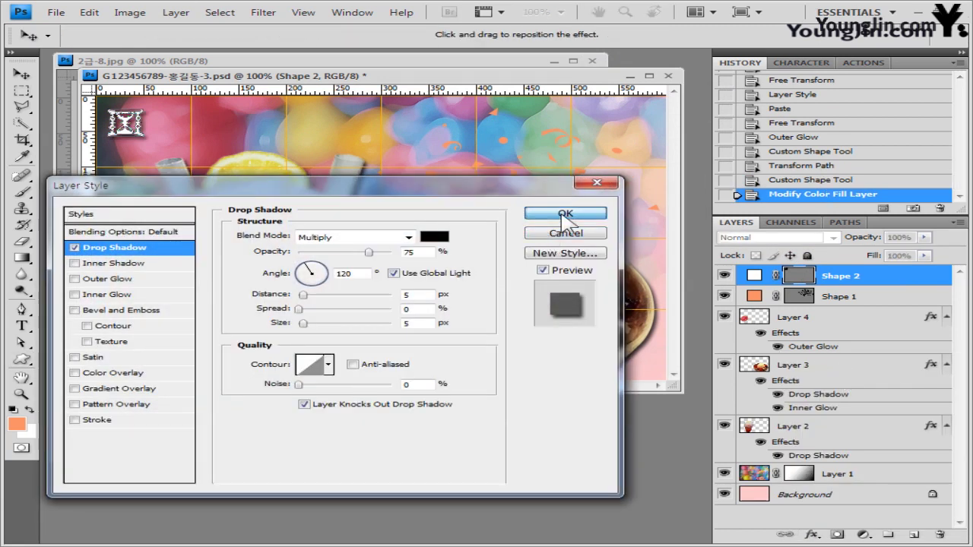
{"action": "left_click", "coordinate": [435, 274]}
{"action": "left_click", "coordinate": [565, 213]}
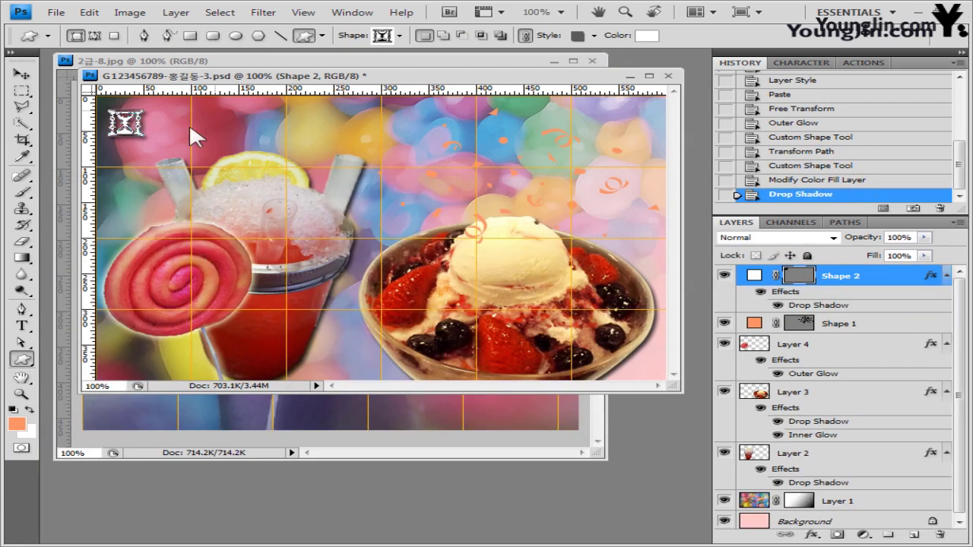
- Transform the hourglass to about 82% of its width and shift it slightly to the right
{"action": "key", "text": "ctrl+t"}
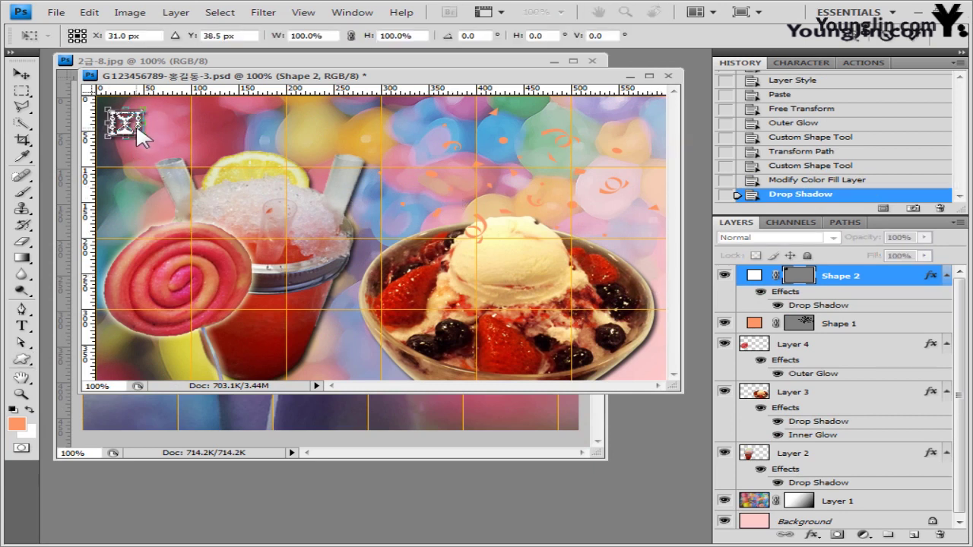
{"action": "left_click_drag", "start_coordinate": [140, 125], "coordinate": [130, 137]}
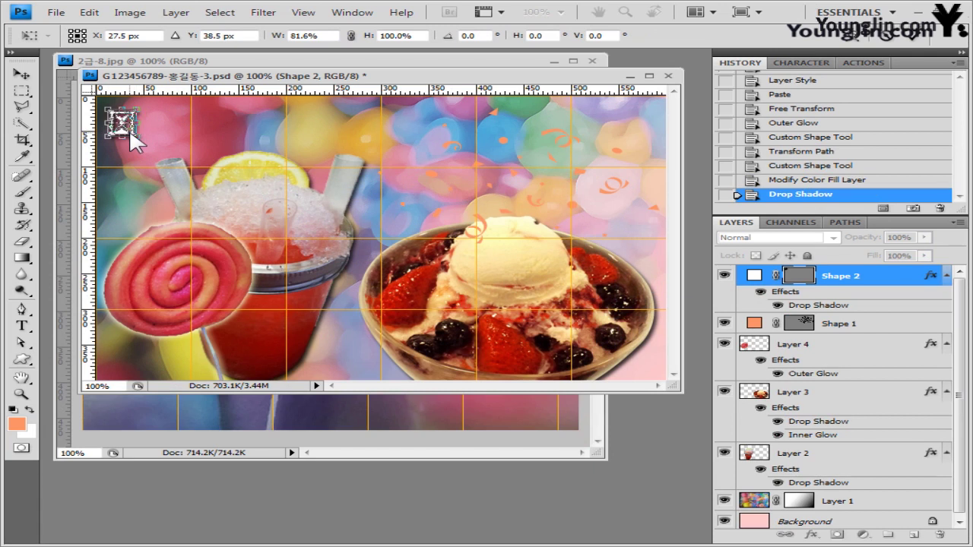
{"action": "key", "text": "Return"}
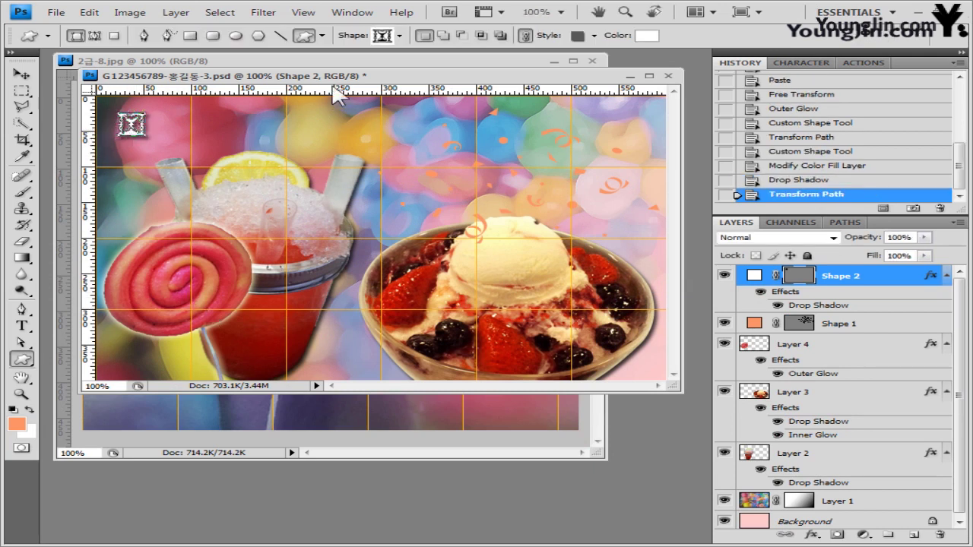
- Move the composition's window down slightly and close the 2급-8.jpg document behind it
{"action": "mouse_move", "coordinate": [342, 76]}
{"action": "left_mouse_down"}
{"action": "mouse_move", "coordinate": [357, 247]}
{"action": "mouse_move", "coordinate": [338, 95]}
{"action": "mouse_move", "coordinate": [328, 89]}
{"action": "left_mouse_up"}
{"action": "left_click", "coordinate": [592, 61]}
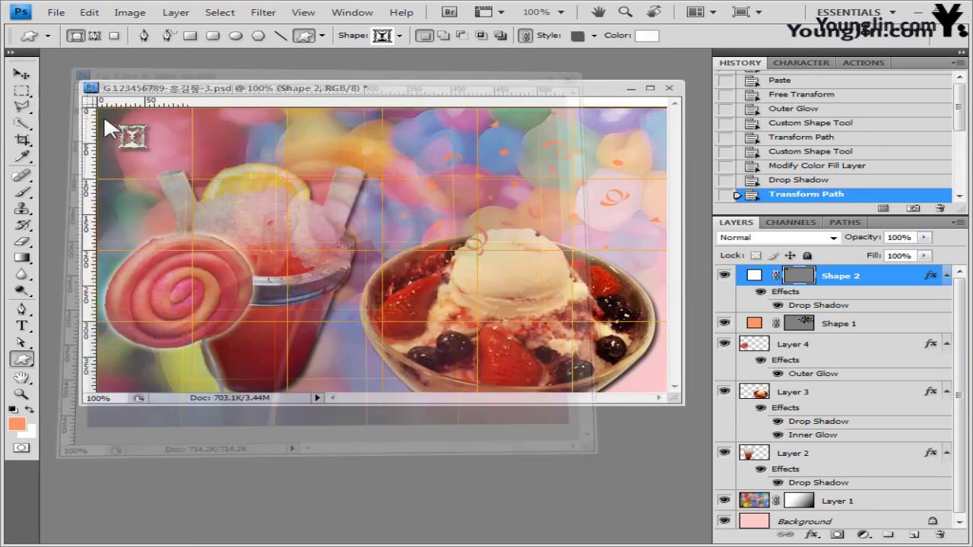
- With the horizontal Type tool active, set the font to 돋움
{"action": "left_click", "coordinate": [23, 328]}
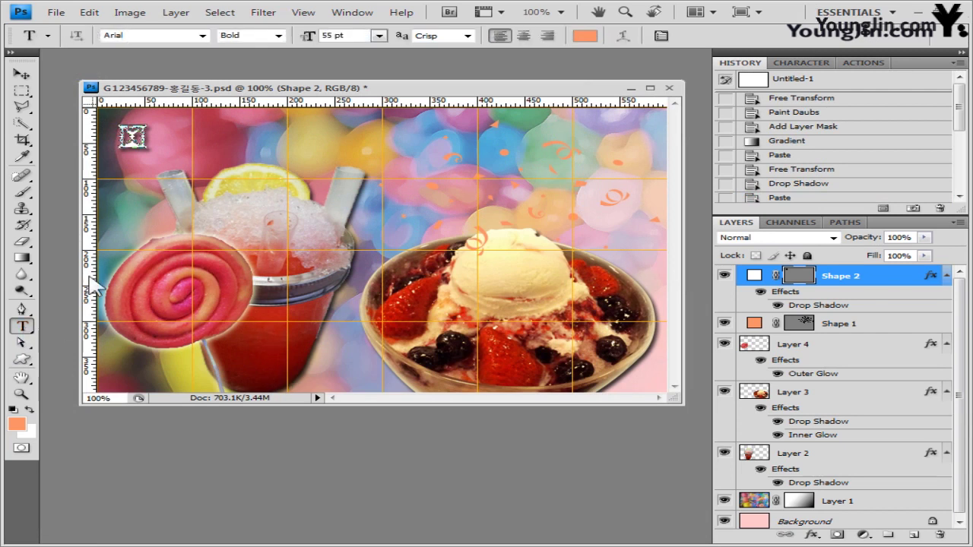
{"action": "left_click", "coordinate": [139, 38]}
{"action": "left_click", "coordinate": [202, 36]}
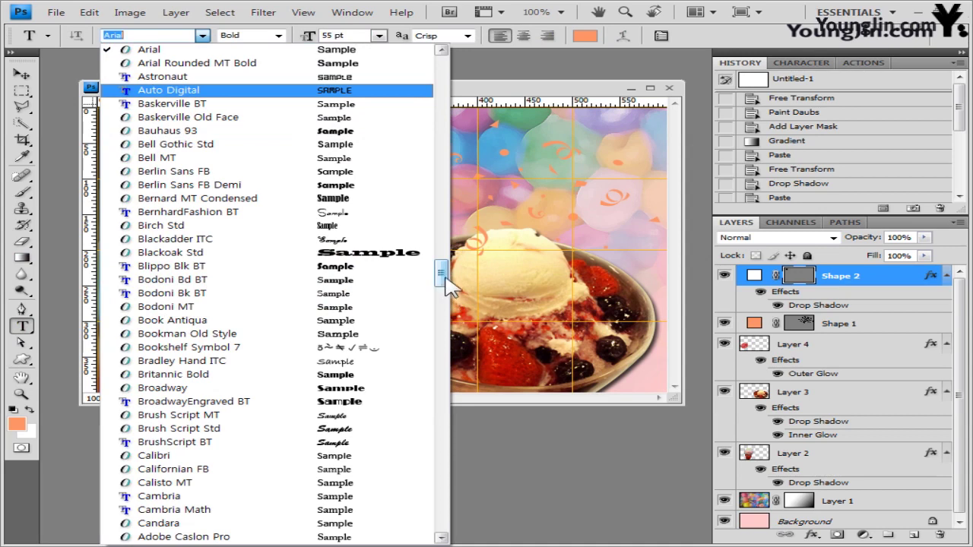
{"action": "left_click_drag", "start_coordinate": [447, 283], "coordinate": [454, 215]}
{"action": "scroll", "coordinate": [437, 209], "scroll_direction": "down", "scroll_amount": 9}
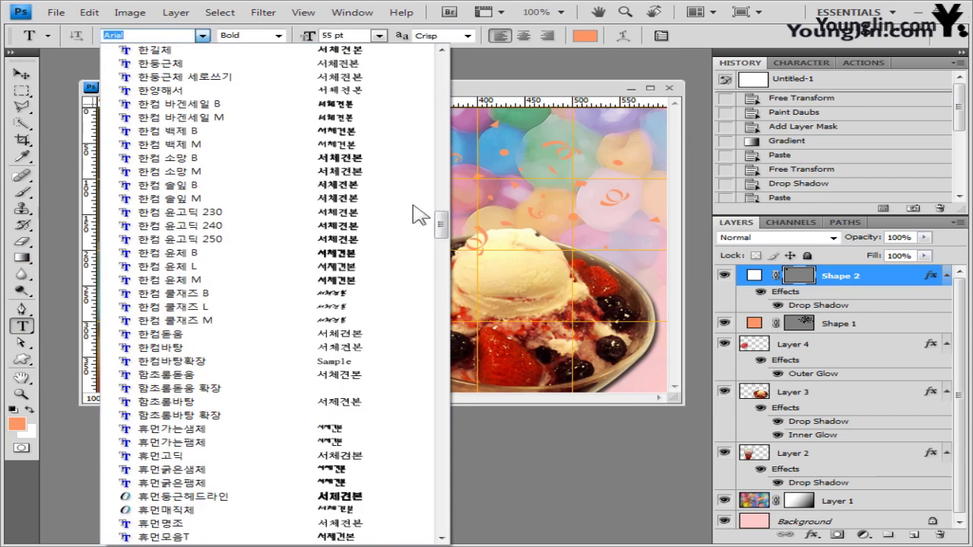
{"action": "left_click", "coordinate": [144, 35]}
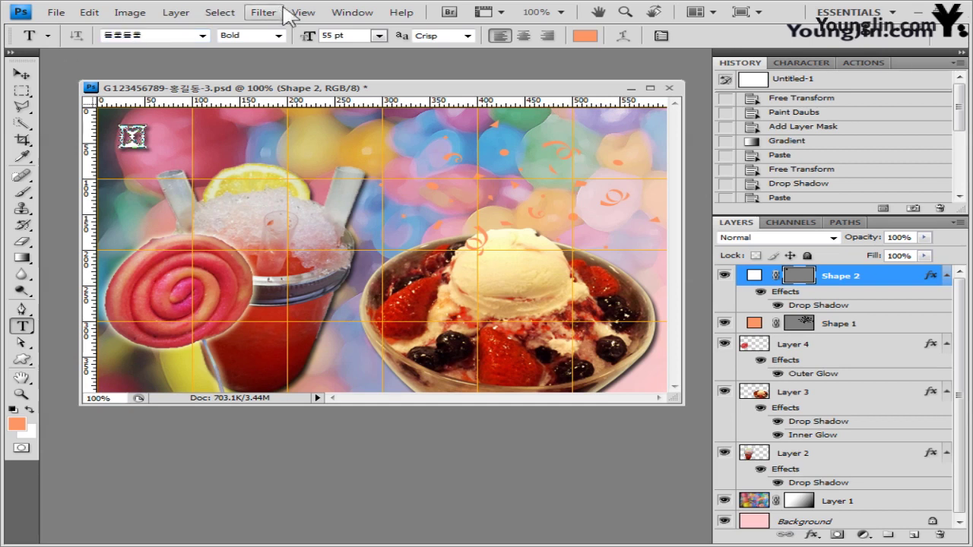
{"action": "left_click", "coordinate": [202, 34]}
{"action": "left_click", "coordinate": [177, 50]}
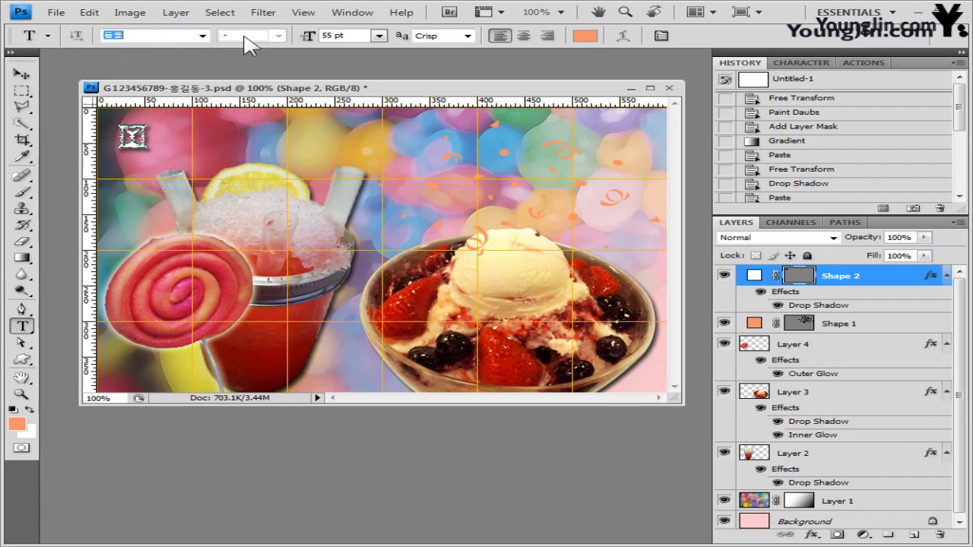
- Set the text size to 26 pt and the text color to 99ff00
{"action": "left_click", "coordinate": [352, 35]}
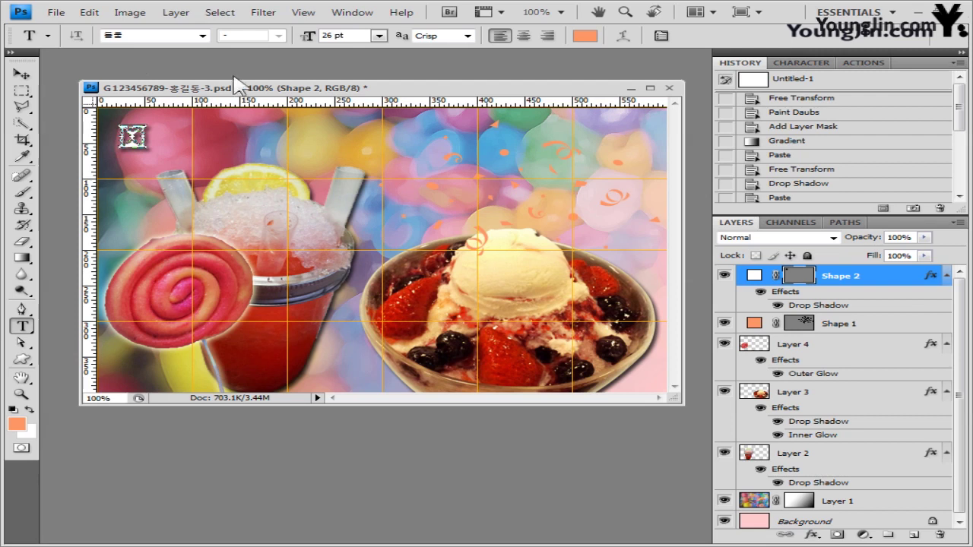
{"action": "left_click", "coordinate": [593, 38]}
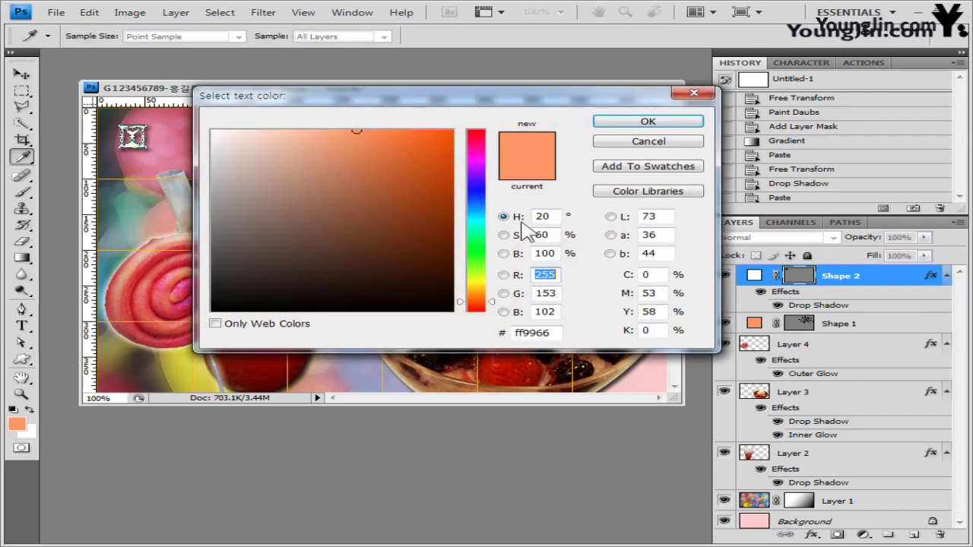
{"action": "type", "text": "99ff00"}
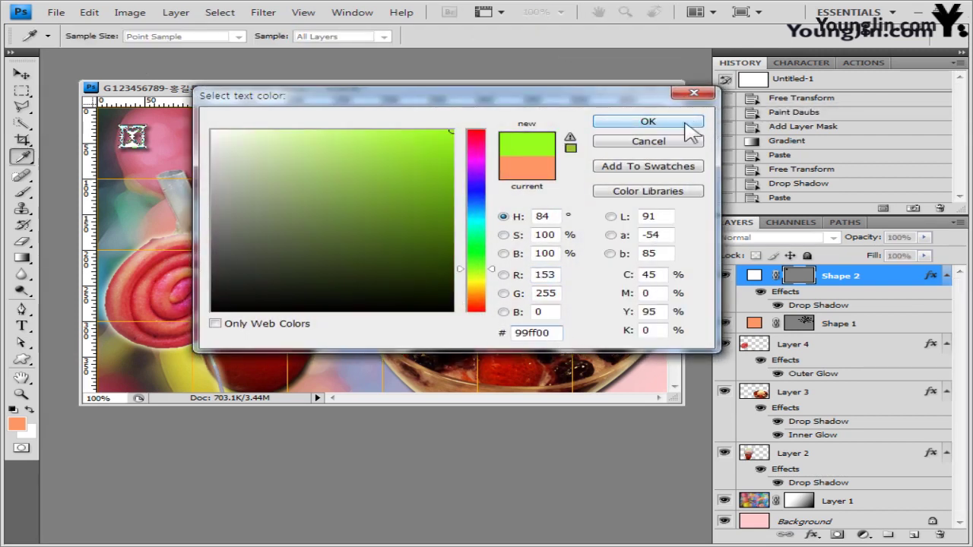
{"action": "left_click", "coordinate": [688, 124]}
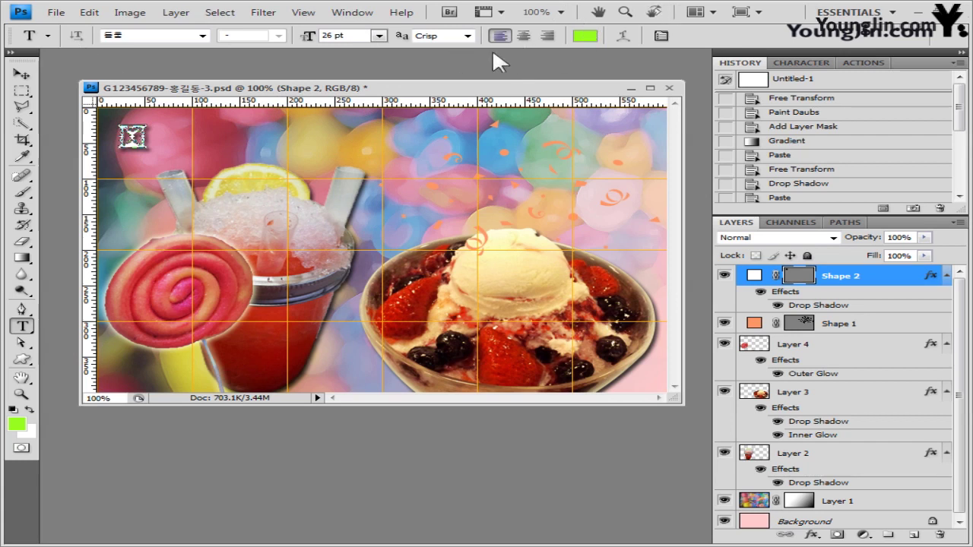
- Add the text "달콤함이 깃든 시간" on its own layer to the right of the hourglass
{"action": "left_click", "coordinate": [184, 144]}
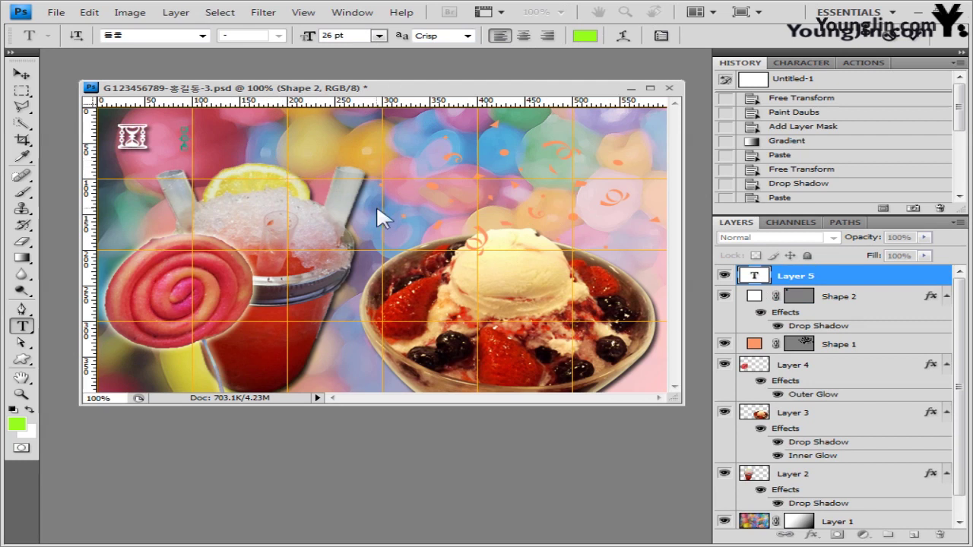
{"action": "type", "text": "달콤함이 감도는 시간"}
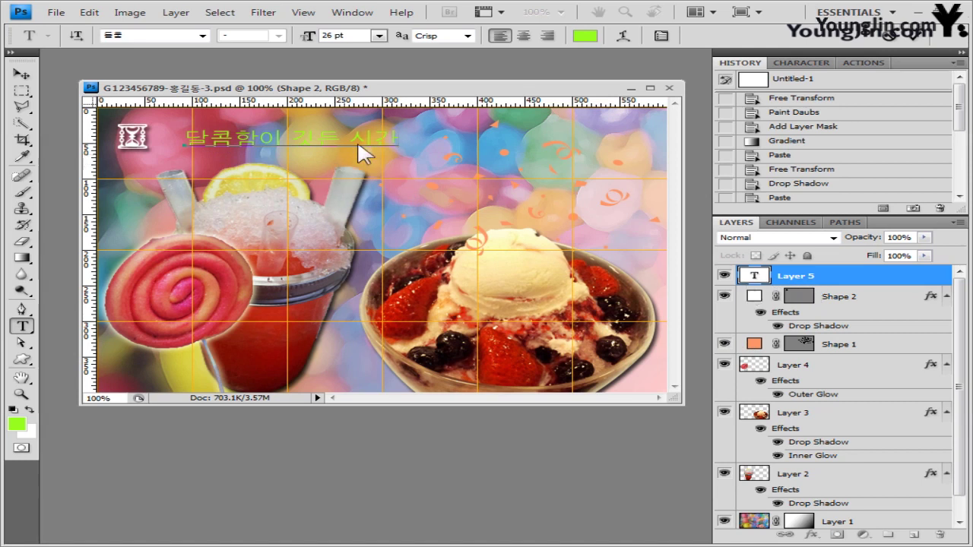
{"action": "left_click", "coordinate": [479, 166]}
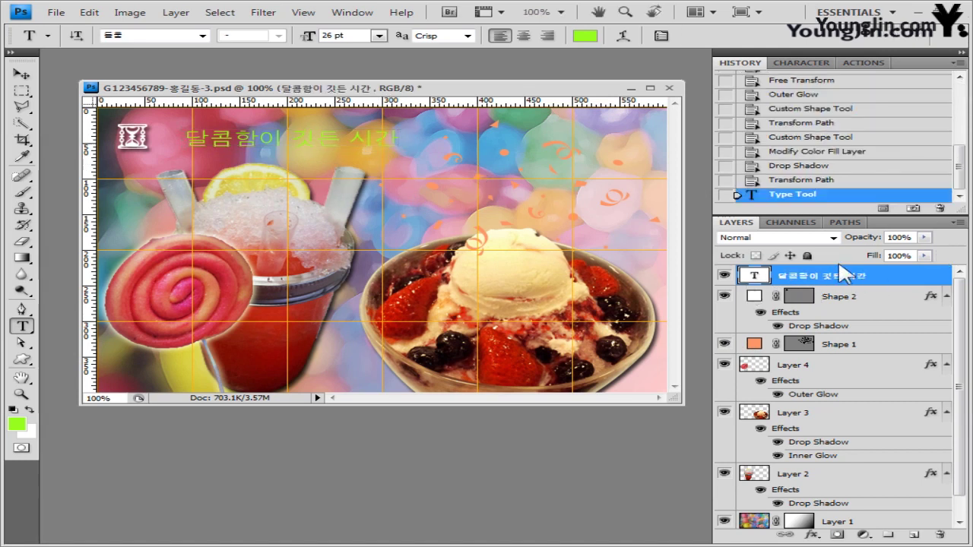
- Add a Drop Shadow with the default settings to the "달콤함이 깃든 시간" text layer
{"action": "left_click", "coordinate": [810, 535]}
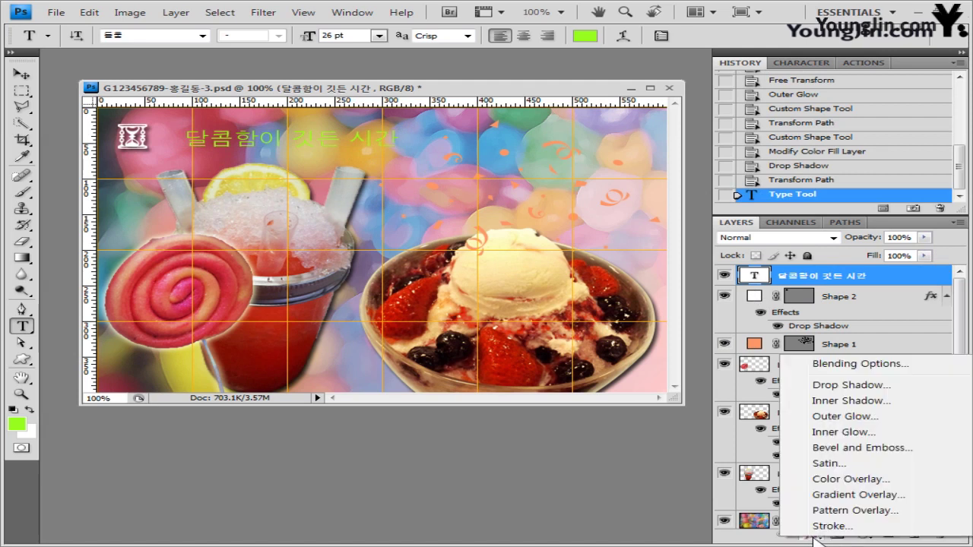
{"action": "left_click", "coordinate": [881, 386]}
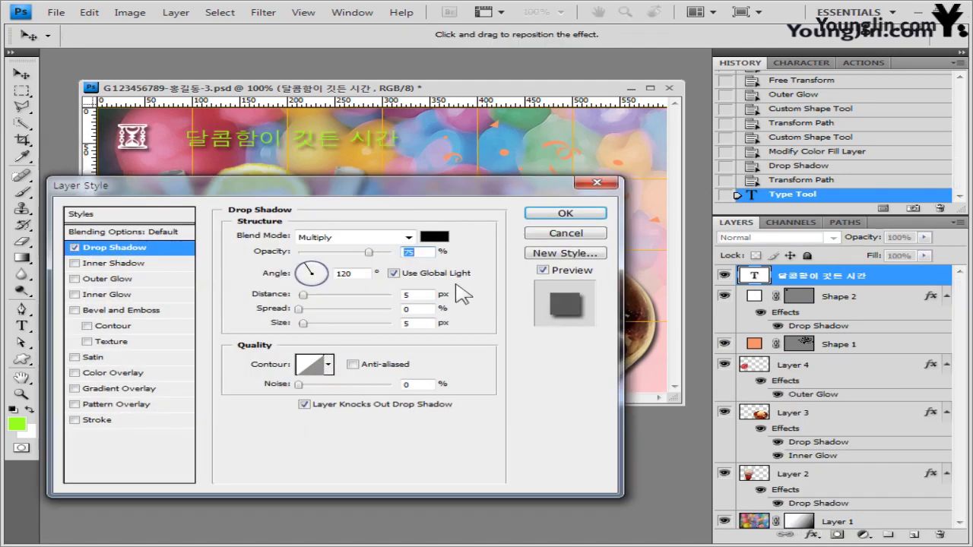
{"action": "left_click", "coordinate": [405, 275]}
{"action": "left_click", "coordinate": [567, 213]}
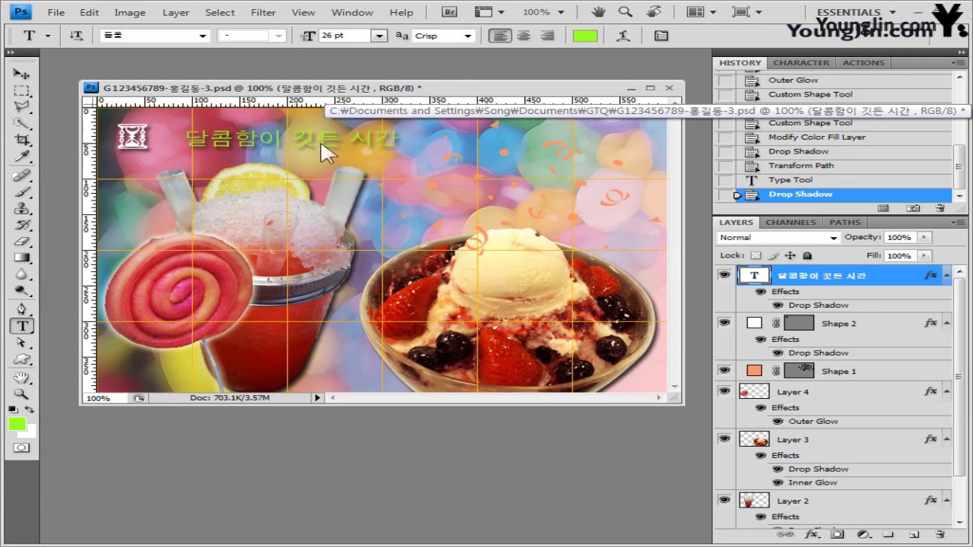
- Set the Korean title's anti-aliasing to Strong and move it about 28 px left, closer to the hourglass
{"action": "left_click", "coordinate": [382, 139]}
{"action": "left_click_drag", "start_coordinate": [396, 142], "coordinate": [177, 142]}
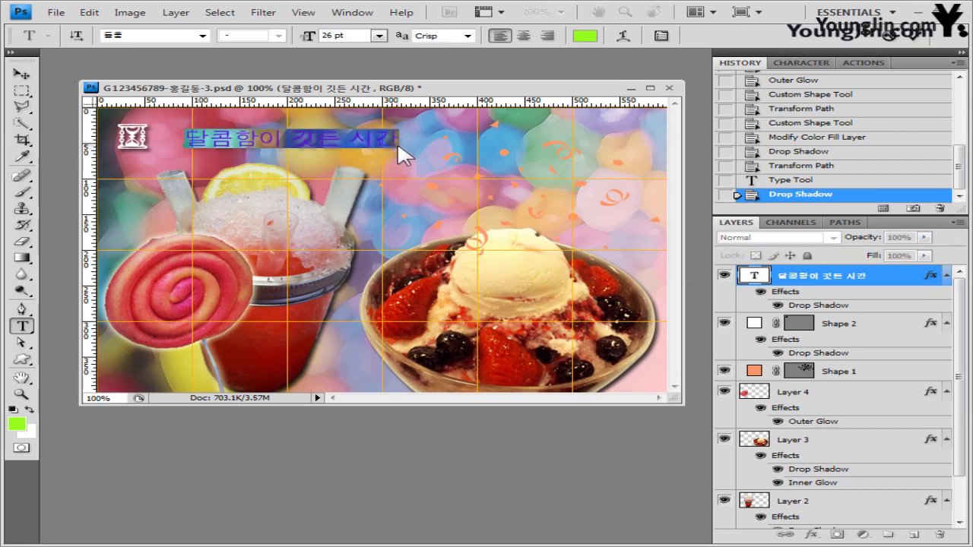
{"action": "left_click", "coordinate": [773, 274]}
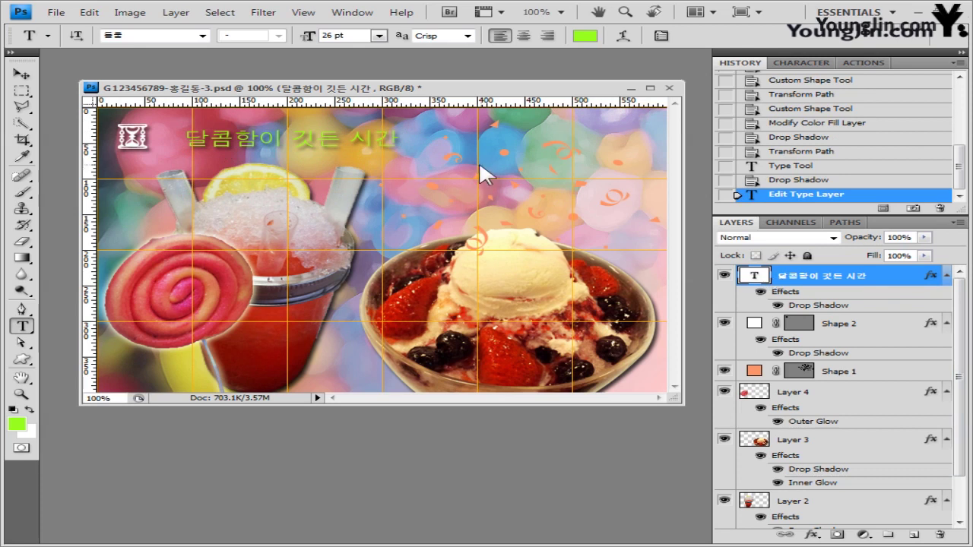
{"action": "left_click", "coordinate": [469, 36]}
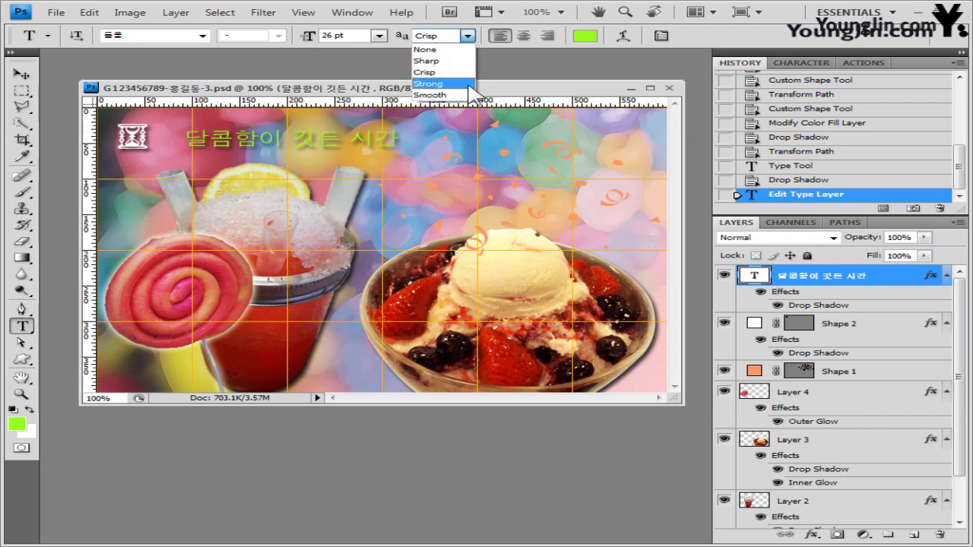
{"action": "left_click", "coordinate": [469, 85]}
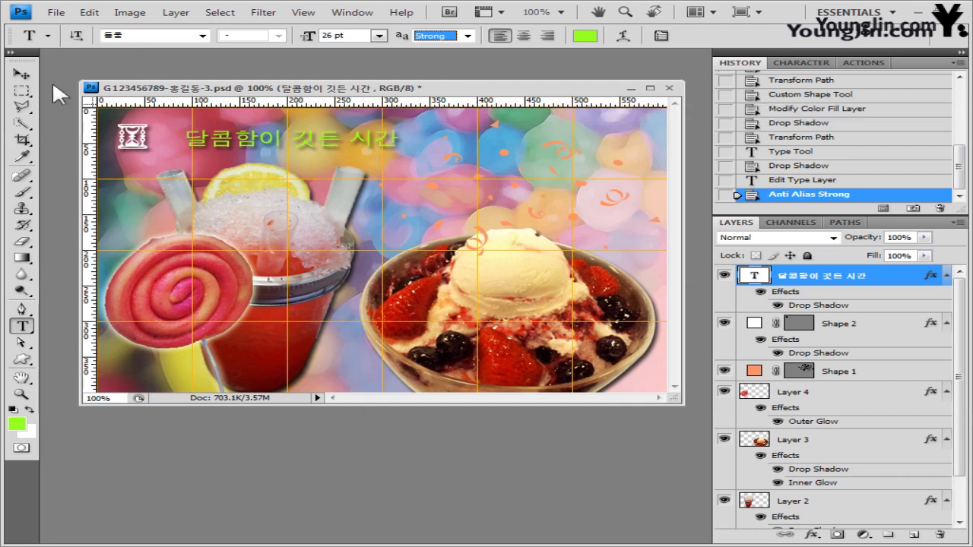
{"action": "left_click", "coordinate": [21, 74]}
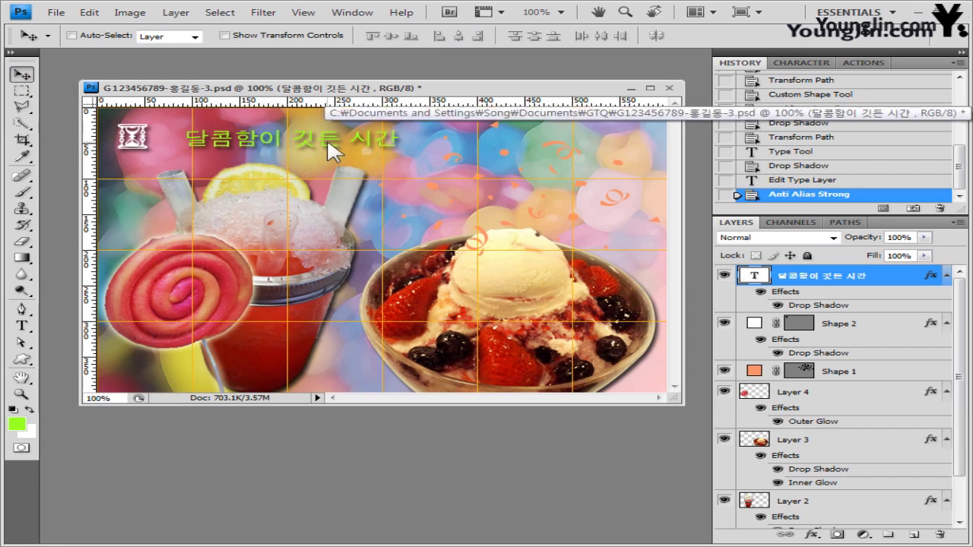
{"action": "left_click_drag", "start_coordinate": [327, 138], "coordinate": [299, 138]}
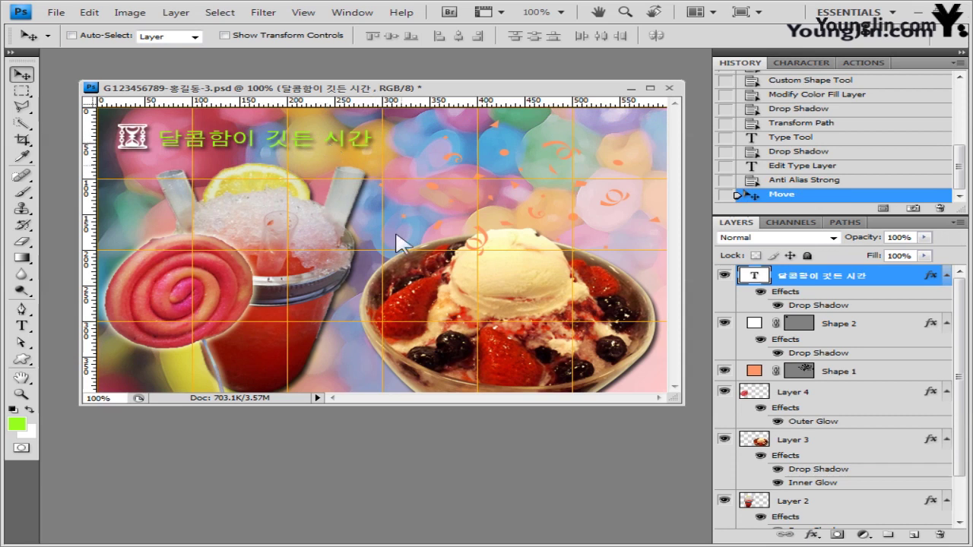
- Start a separate text layer reading "Sweet" just above the left side of the ice cream bowl
{"action": "left_click", "coordinate": [21, 325]}
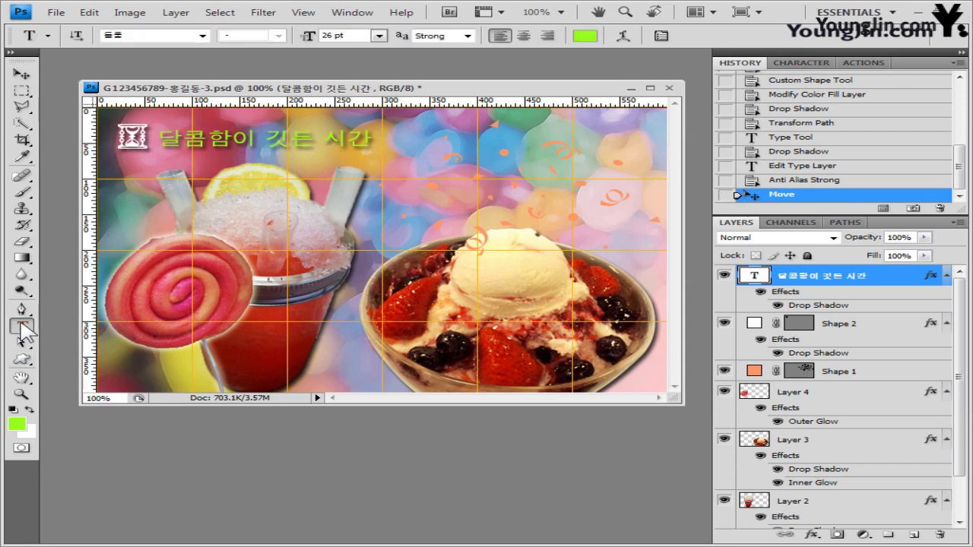
{"action": "left_click", "coordinate": [397, 216]}
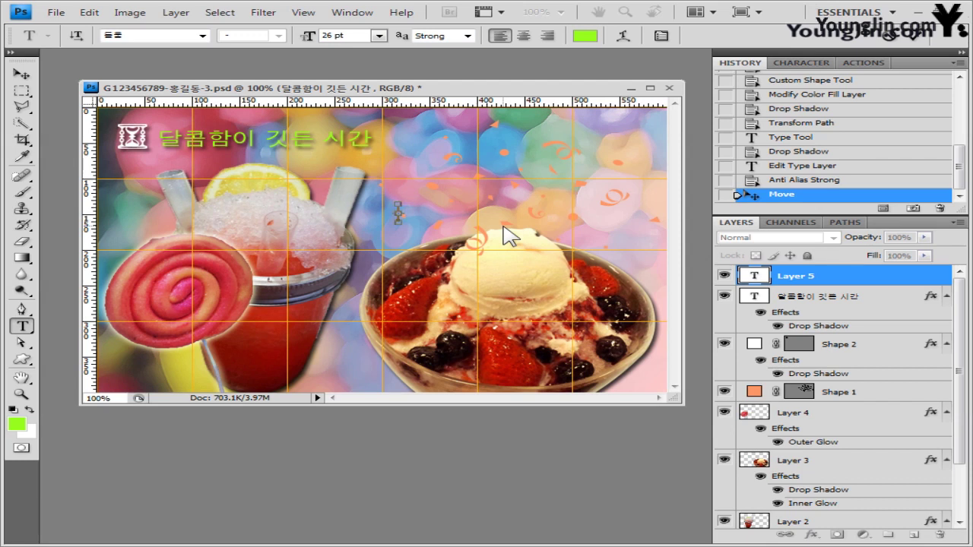
{"action": "type", "text": "Sweet"}
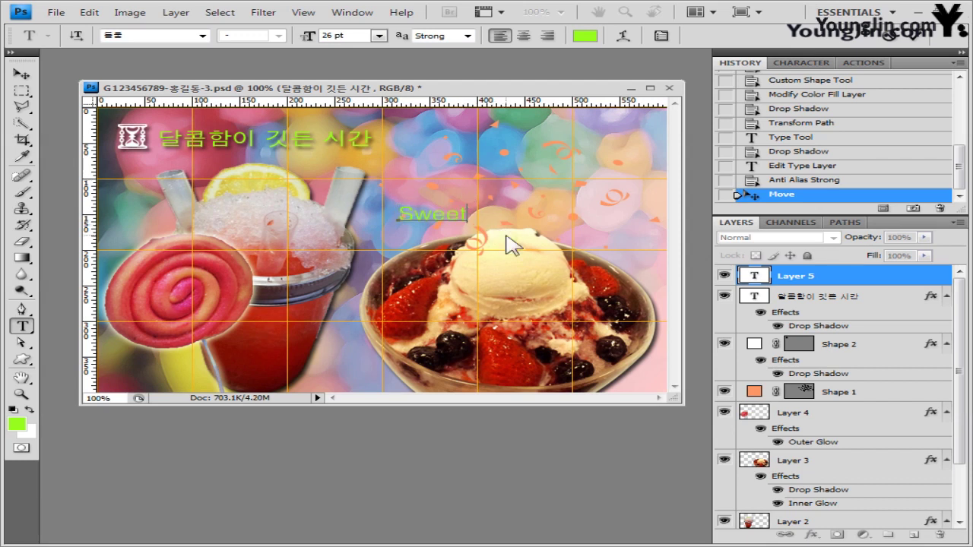
- Set the font of the whole "Sweet" text to Arial with the Bold style
{"action": "key", "text": "ctrl+a"}
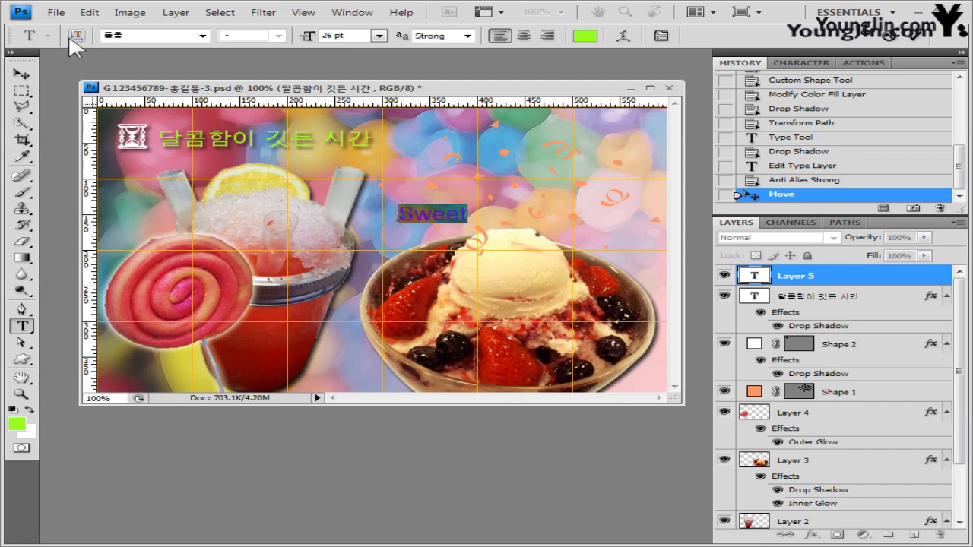
{"action": "left_click", "coordinate": [178, 36]}
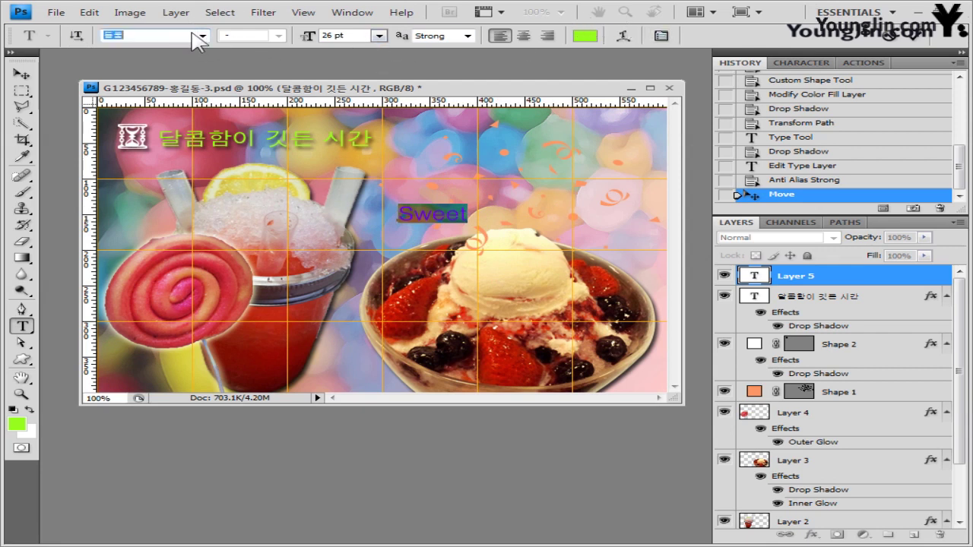
{"action": "left_click", "coordinate": [202, 37]}
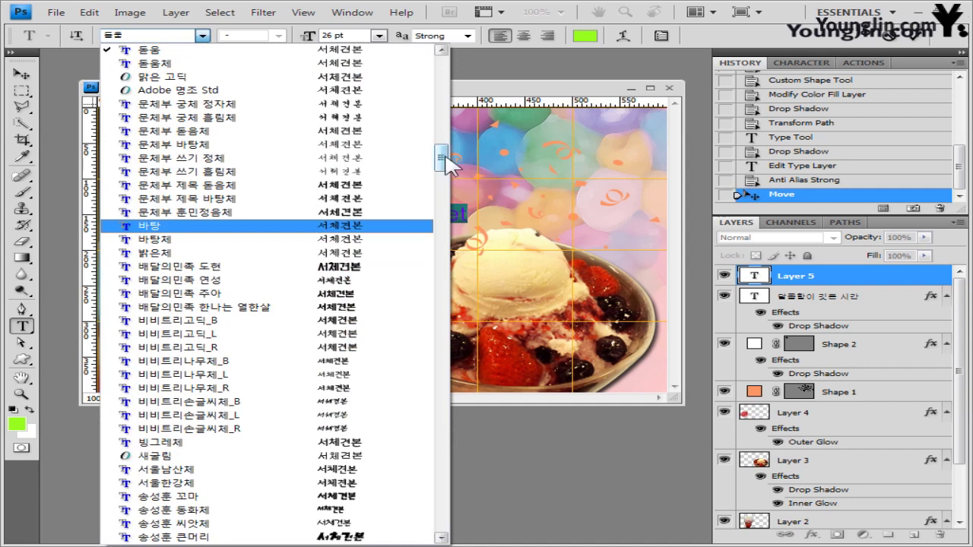
{"action": "left_click_drag", "start_coordinate": [442, 158], "coordinate": [433, 257]}
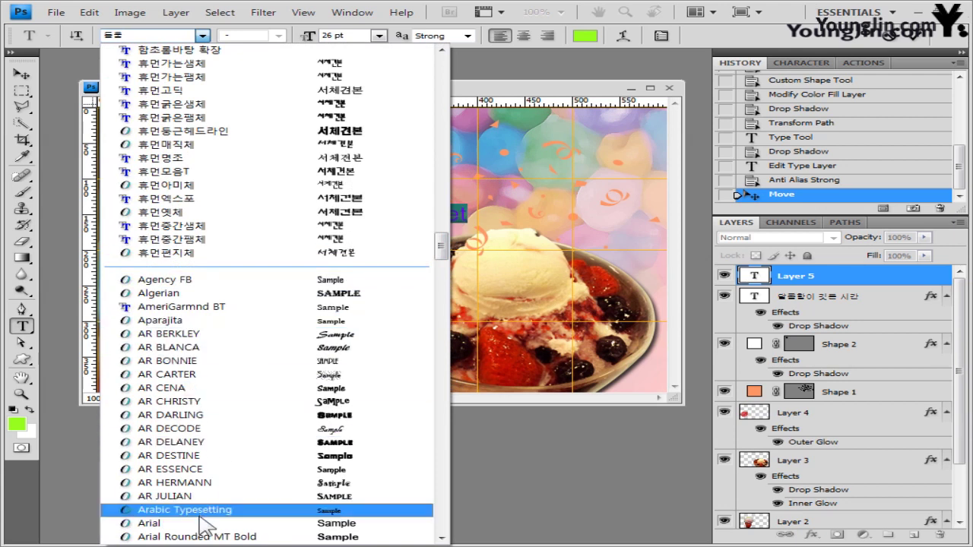
{"action": "left_click", "coordinate": [203, 523]}
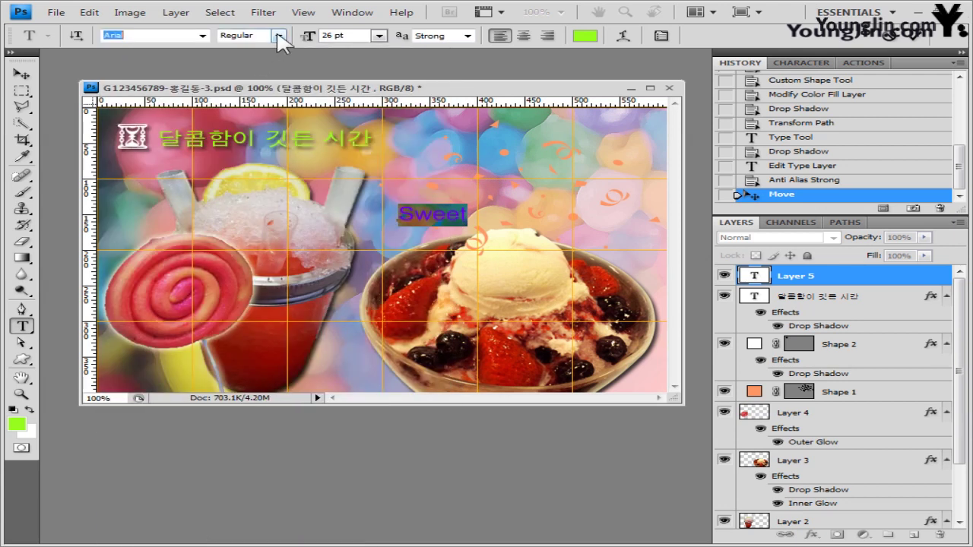
{"action": "left_click", "coordinate": [279, 36]}
{"action": "left_click", "coordinate": [254, 129]}
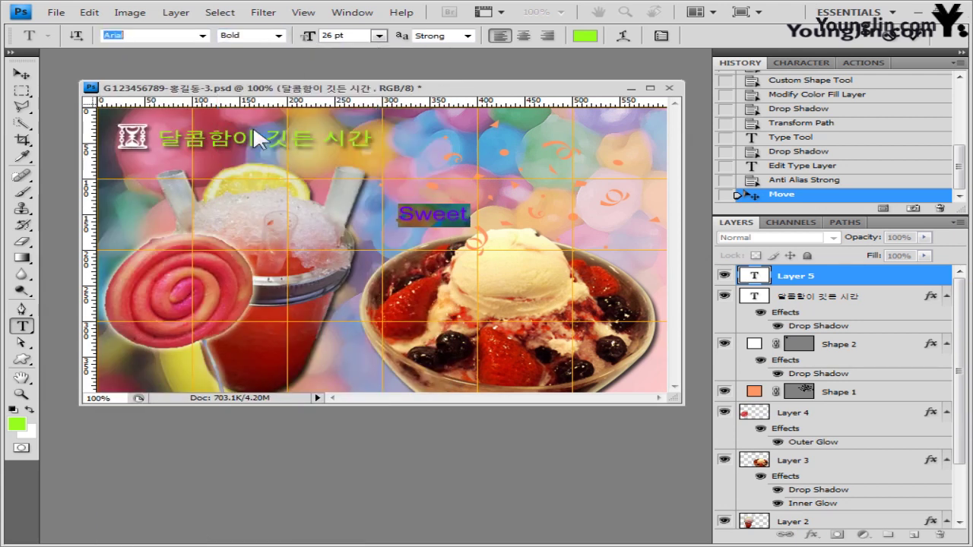
- Enlarge the "Sweet" text to 60 pt and commit the text layer
{"action": "left_click", "coordinate": [367, 36]}
{"action": "type", "text": "60"}
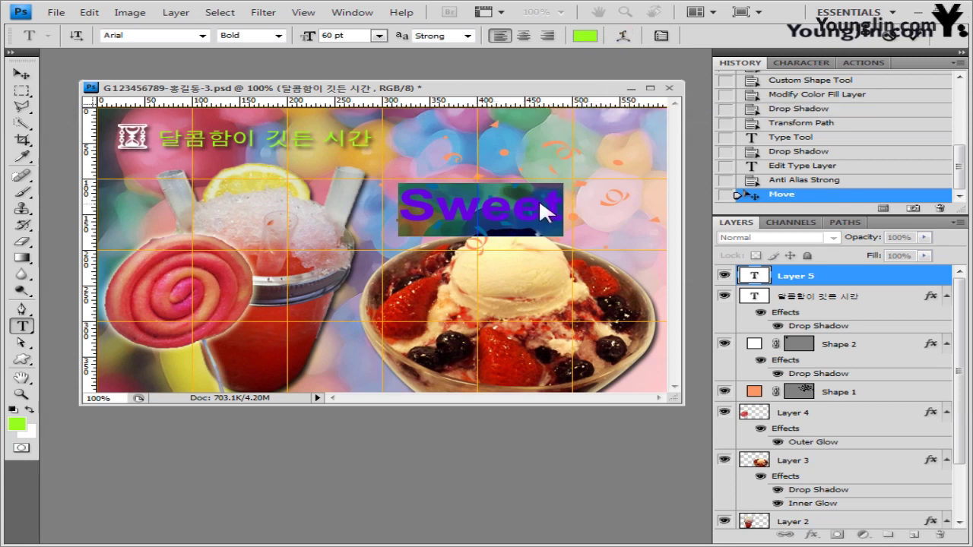
{"action": "left_click", "coordinate": [21, 74]}
{"action": "left_click", "coordinate": [21, 326]}
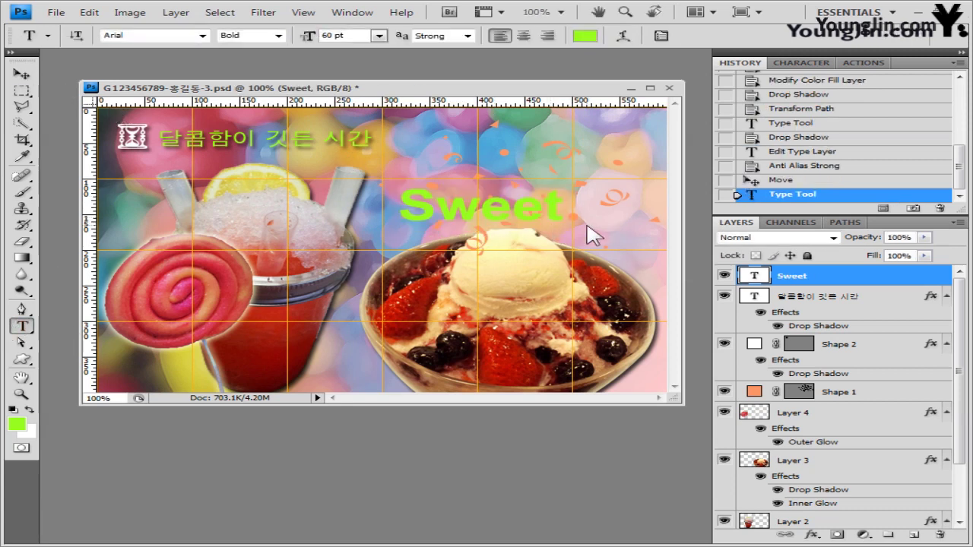
- Add a Gradient Overlay to the "Sweet" text layer and open its gradient for editing with the starting color stop selected
{"action": "left_click", "coordinate": [817, 534]}
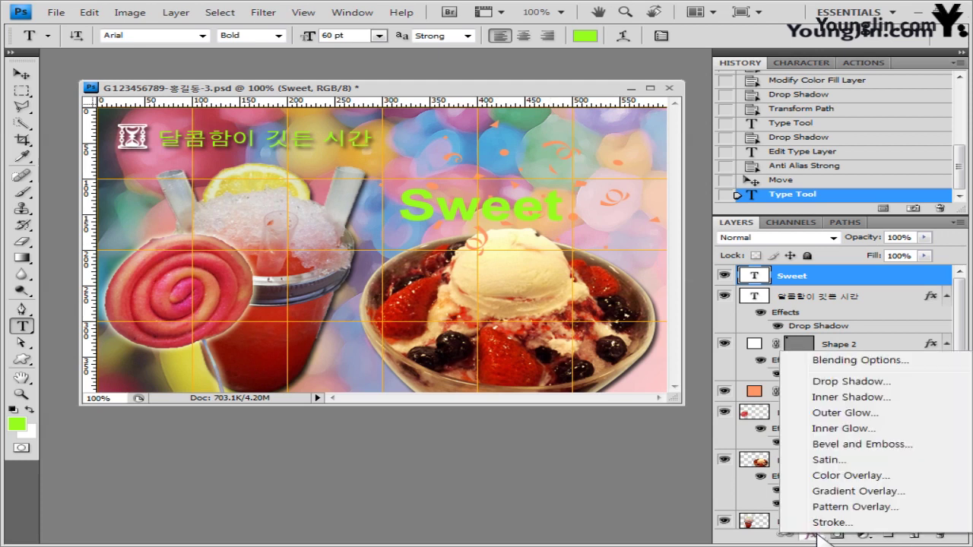
{"action": "left_click", "coordinate": [838, 493]}
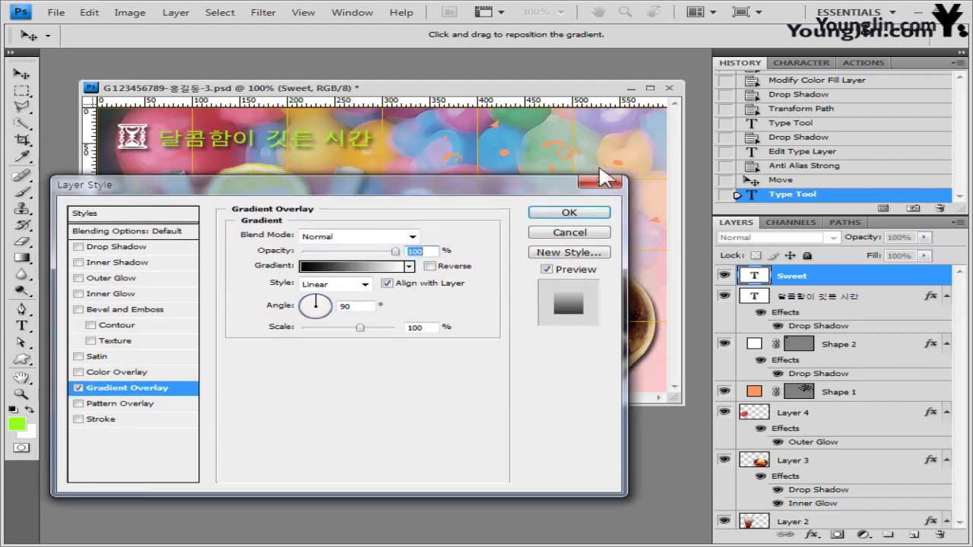
{"action": "left_click_drag", "start_coordinate": [423, 197], "coordinate": [659, 159]}
{"action": "left_click", "coordinate": [608, 229]}
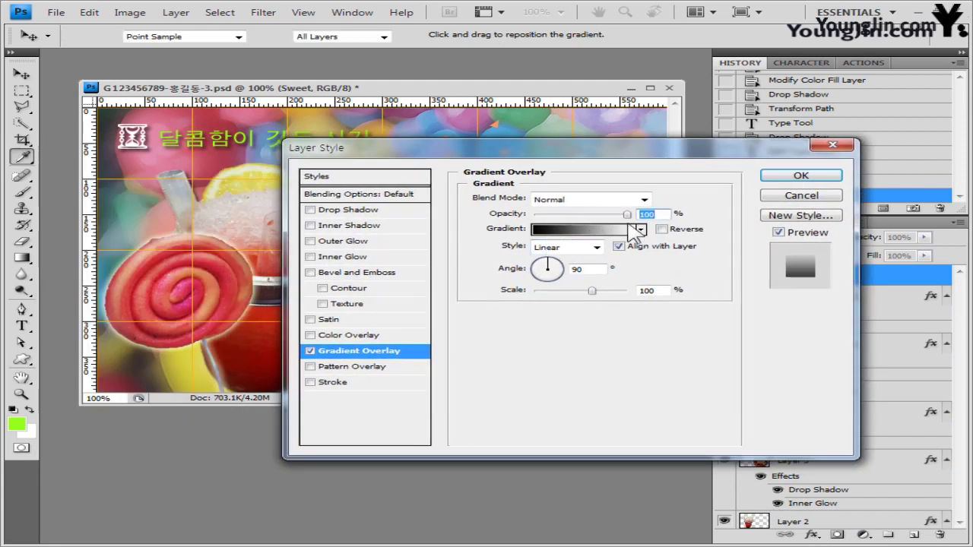
{"action": "left_click_drag", "start_coordinate": [397, 125], "coordinate": [679, 118]}
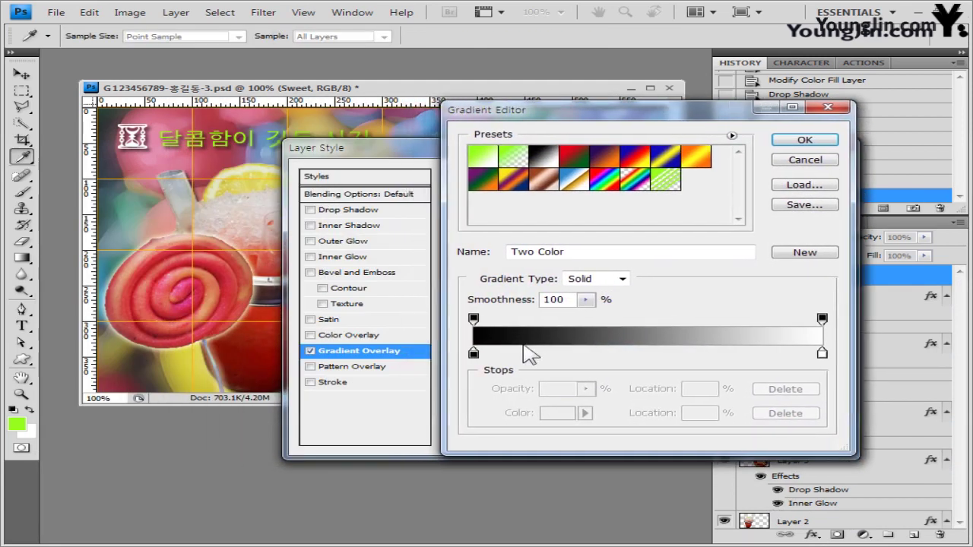
{"action": "left_click", "coordinate": [473, 354]}
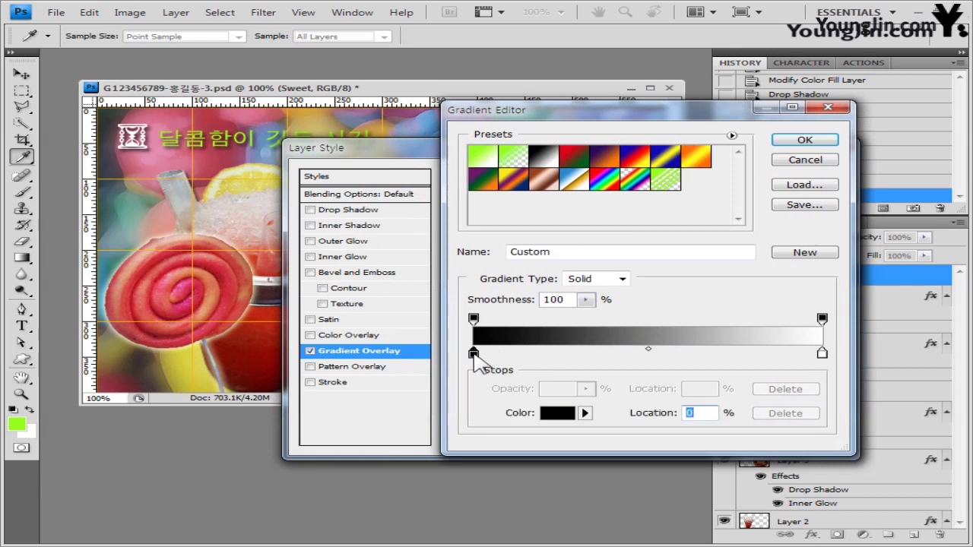
- Set the gradient overlay on the Sweet text to run from yellow ffff00 to green 33fa66
{"action": "double_click", "coordinate": [473, 354]}
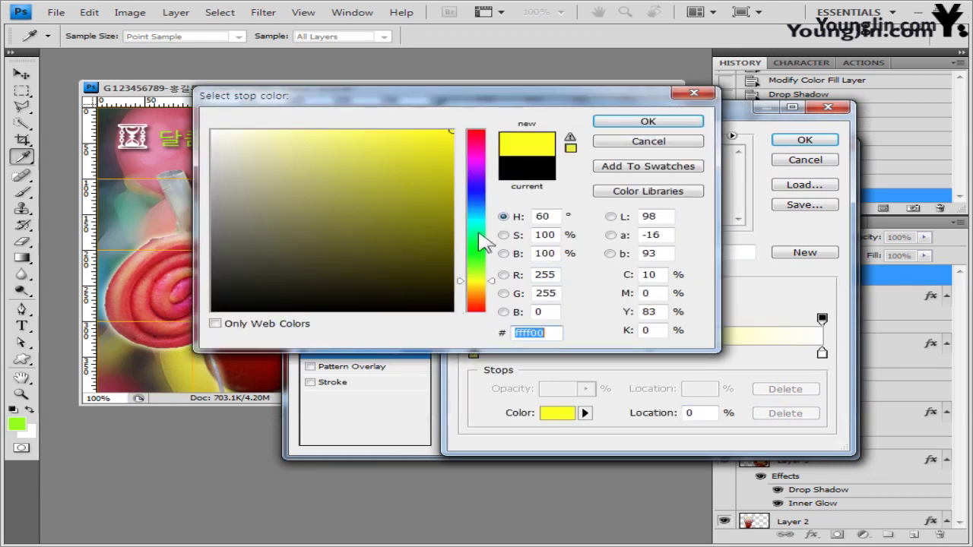
{"action": "left_click", "coordinate": [688, 124]}
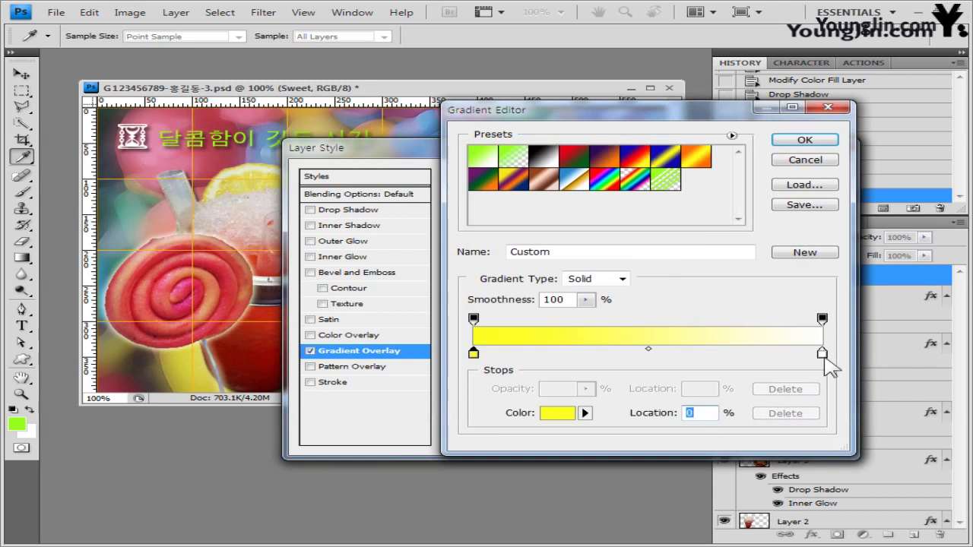
{"action": "double_click", "coordinate": [821, 353]}
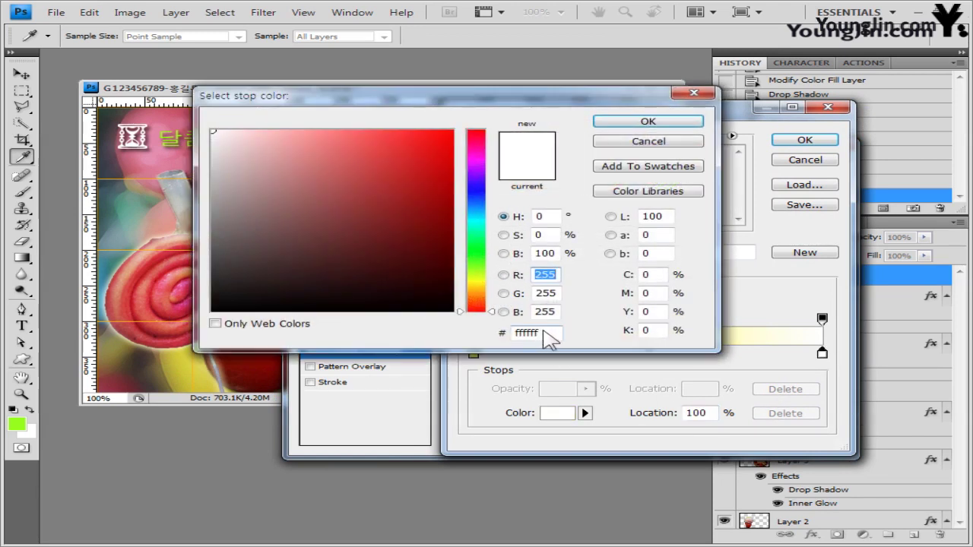
{"action": "type", "text": "33fa66"}
{"action": "left_click", "coordinate": [665, 124]}
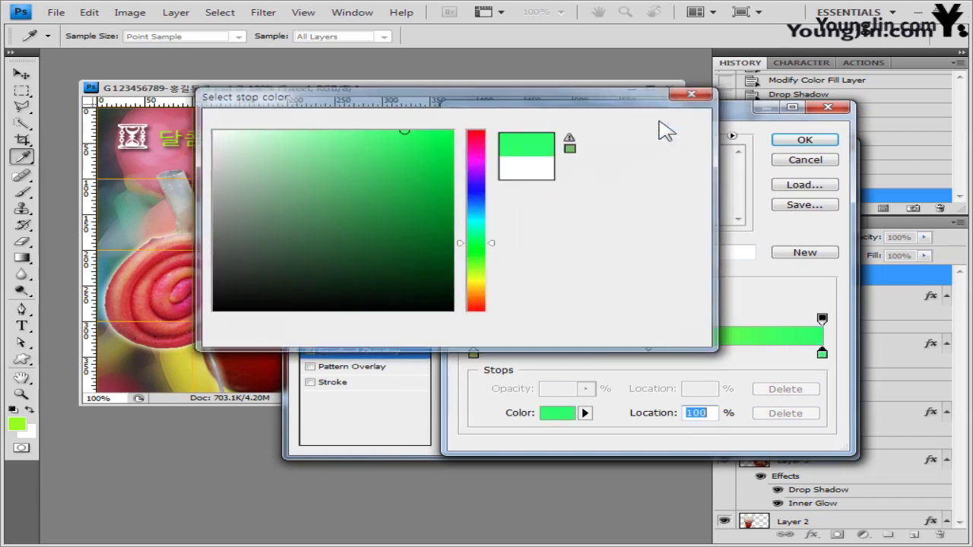
{"action": "left_click", "coordinate": [803, 140]}
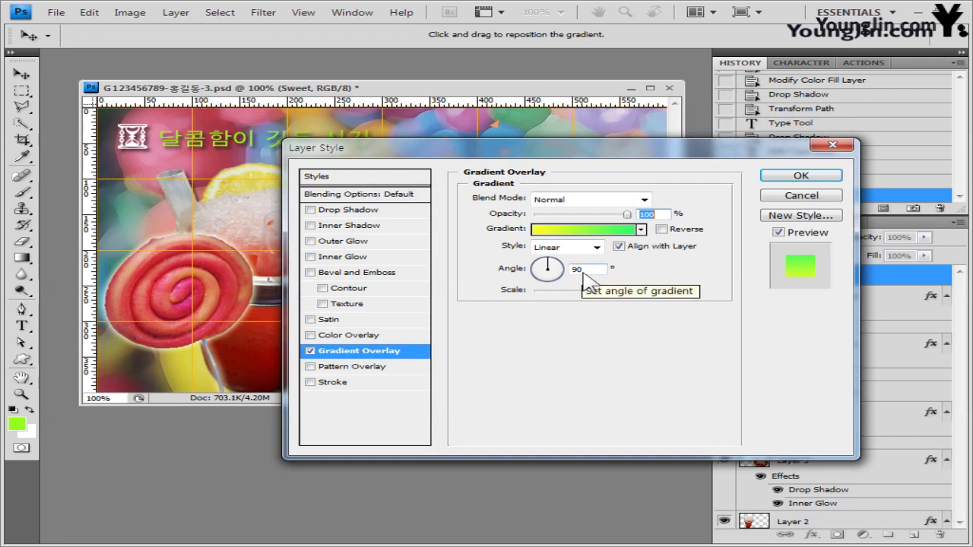
- Add a 3 px outside stroke in colour ff0033 to the Sweet text and apply the layer style
{"action": "left_click", "coordinate": [351, 382]}
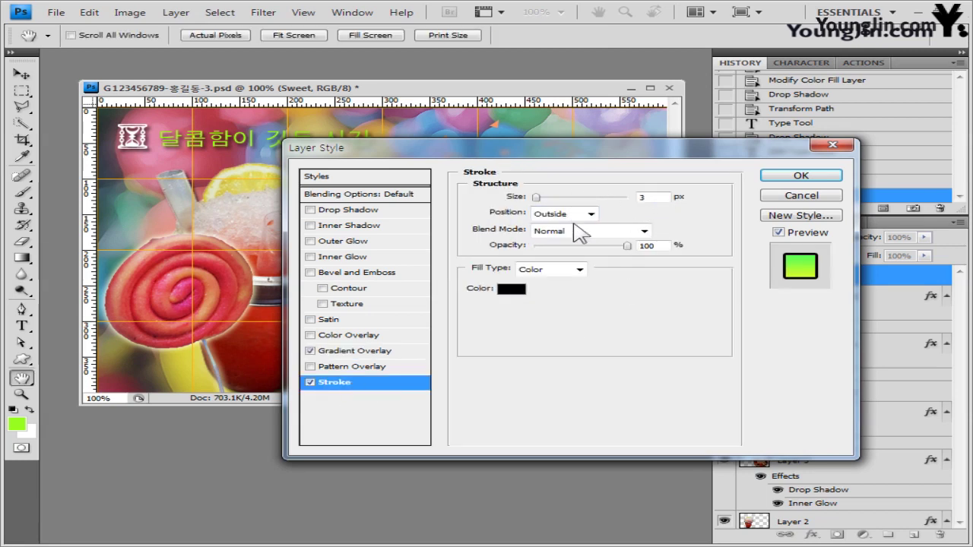
{"action": "left_click", "coordinate": [511, 288]}
{"action": "type", "text": "ff0033"}
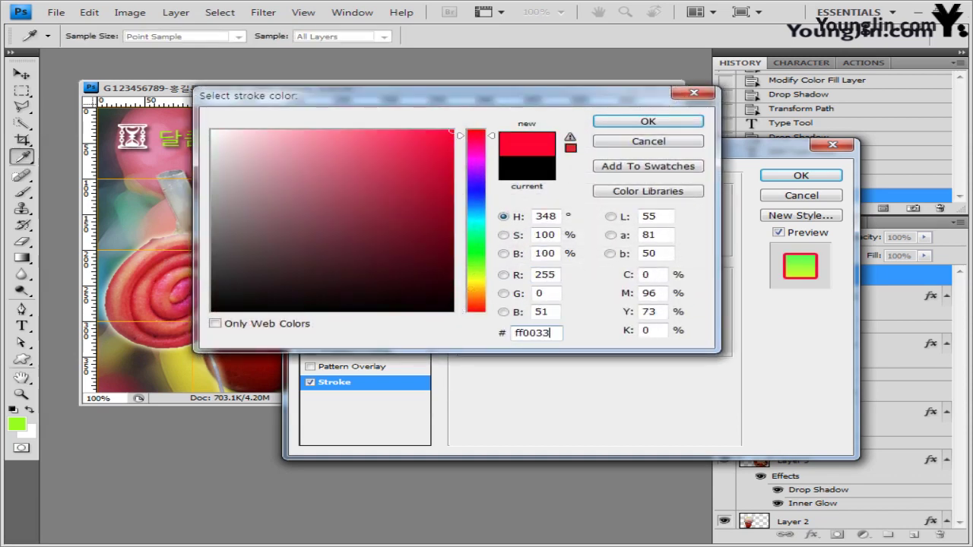
{"action": "left_click", "coordinate": [660, 123]}
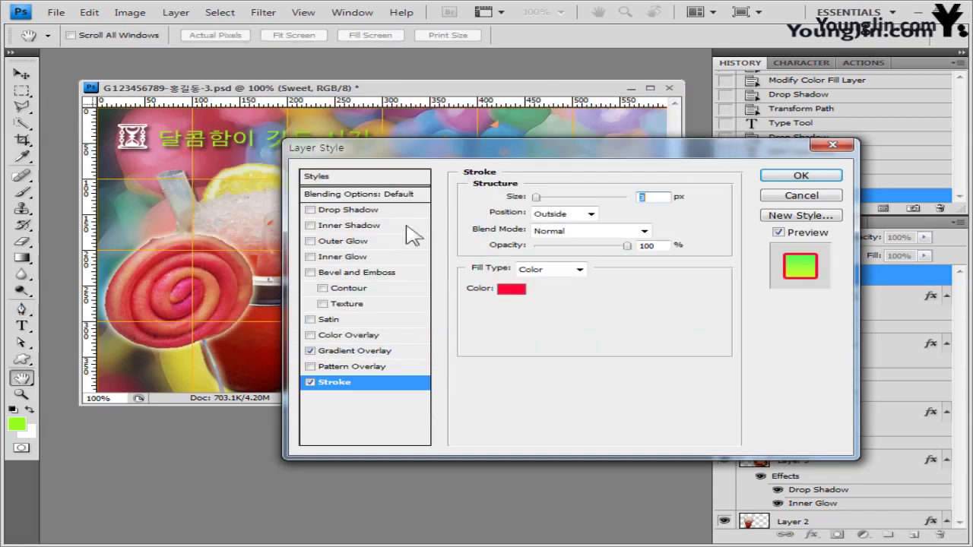
{"action": "left_click_drag", "start_coordinate": [775, 152], "coordinate": [700, 152]}
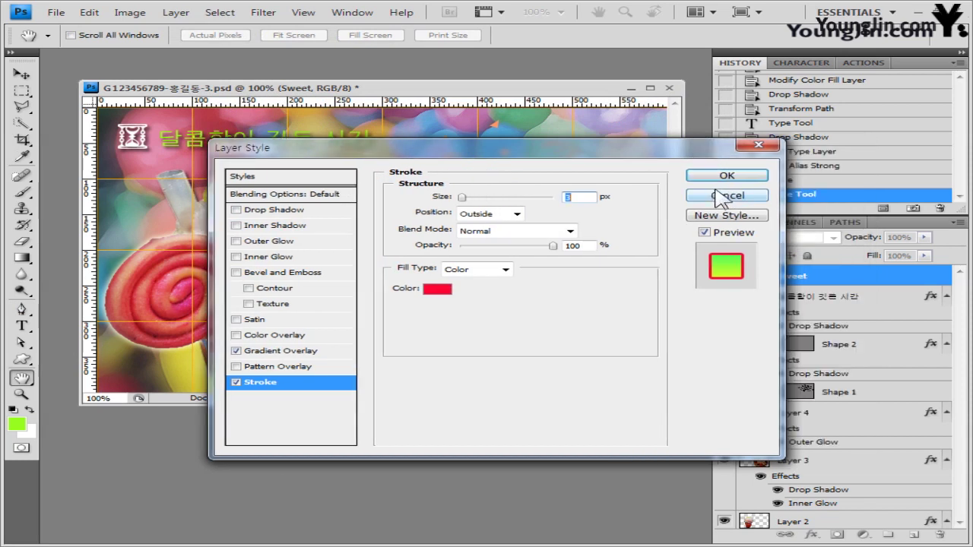
{"action": "left_click", "coordinate": [726, 176]}
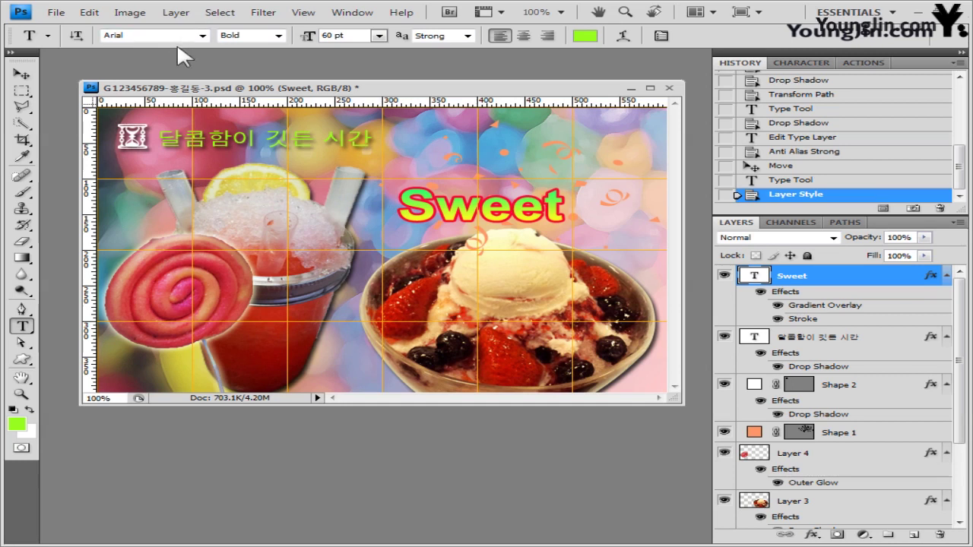
- Warp the Sweet text with the Rise style at +50% bend and position it just above the ice cream bowl
{"action": "left_click", "coordinate": [623, 36]}
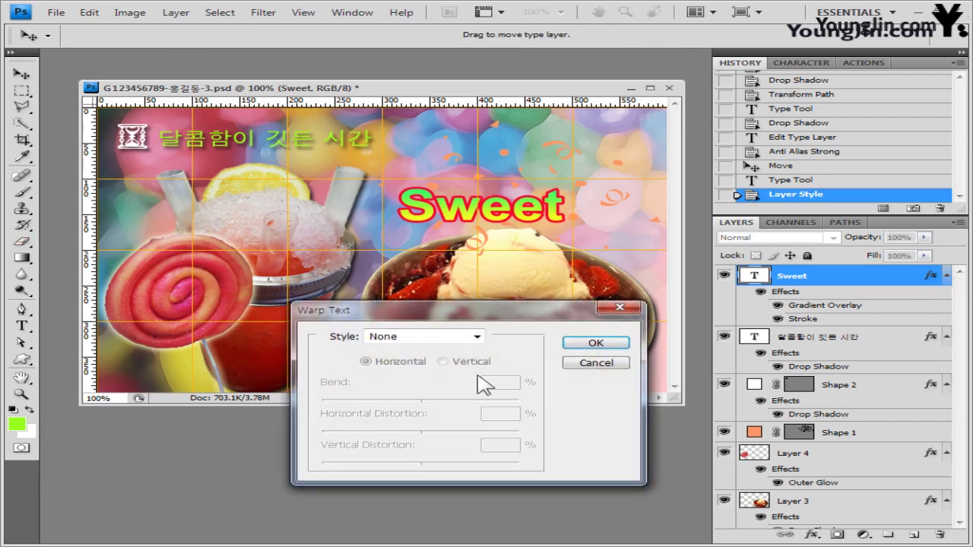
{"action": "left_click", "coordinate": [477, 337]}
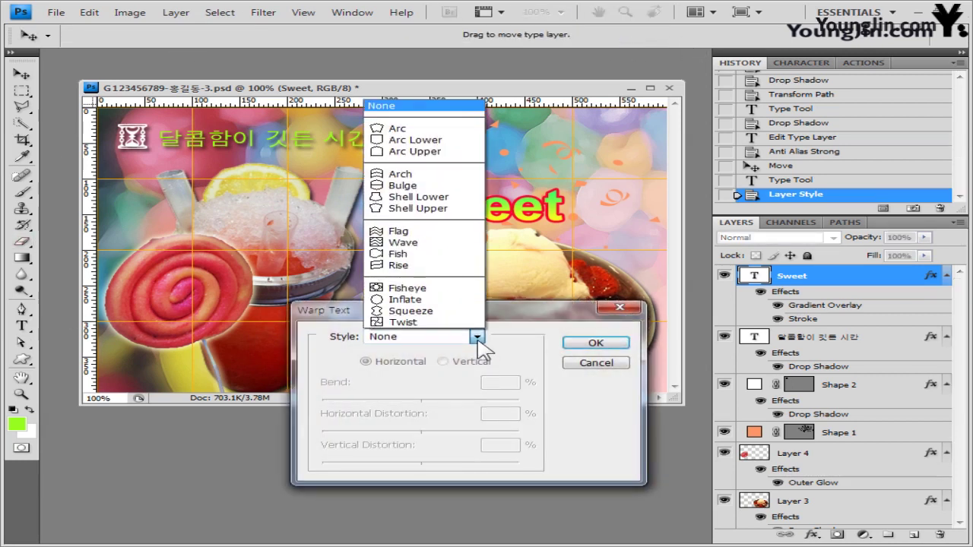
{"action": "left_click", "coordinate": [445, 265]}
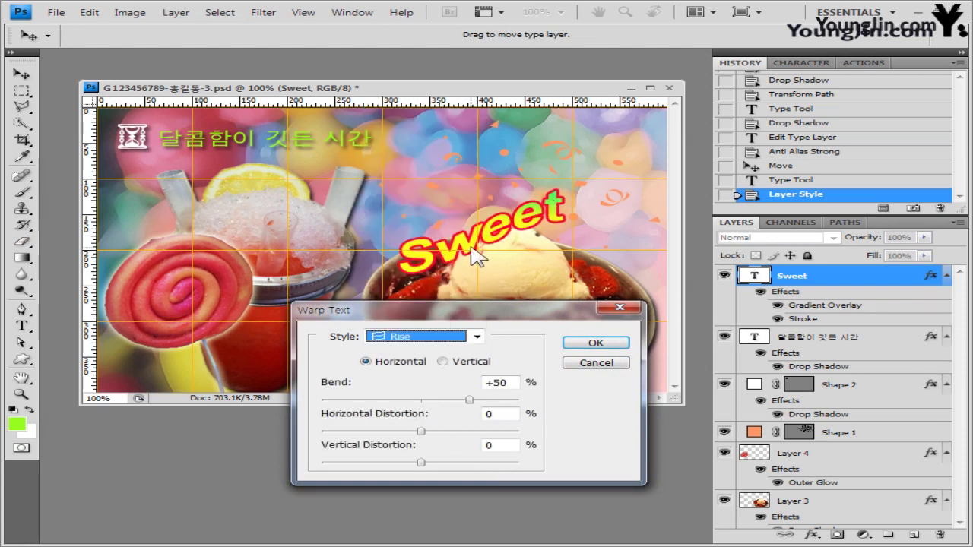
{"action": "left_click_drag", "start_coordinate": [475, 257], "coordinate": [436, 200]}
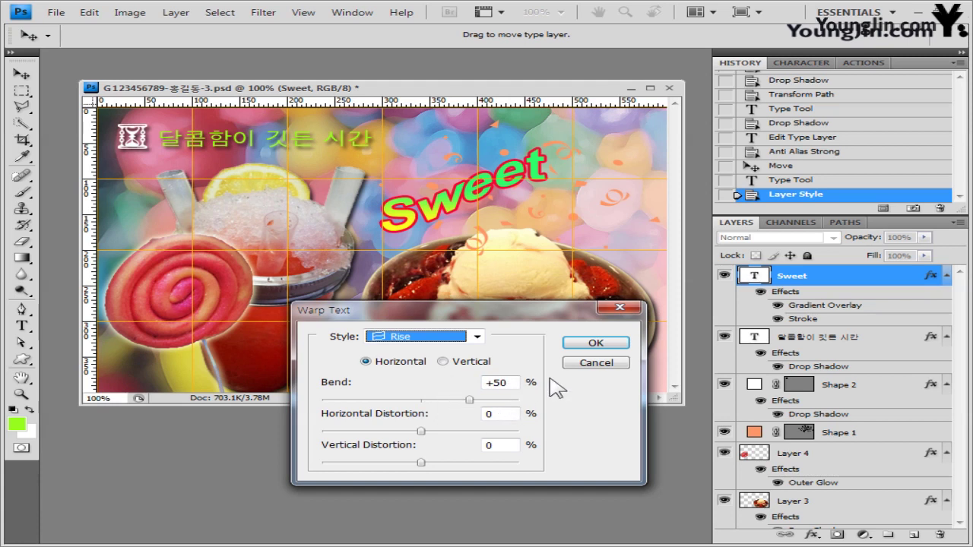
{"action": "left_click", "coordinate": [617, 344]}
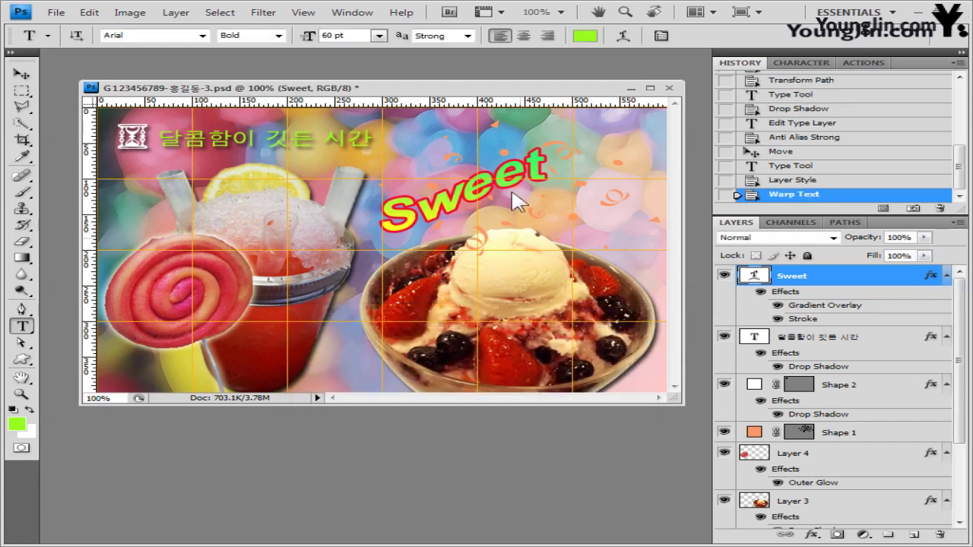
{"action": "key", "text": "v"}
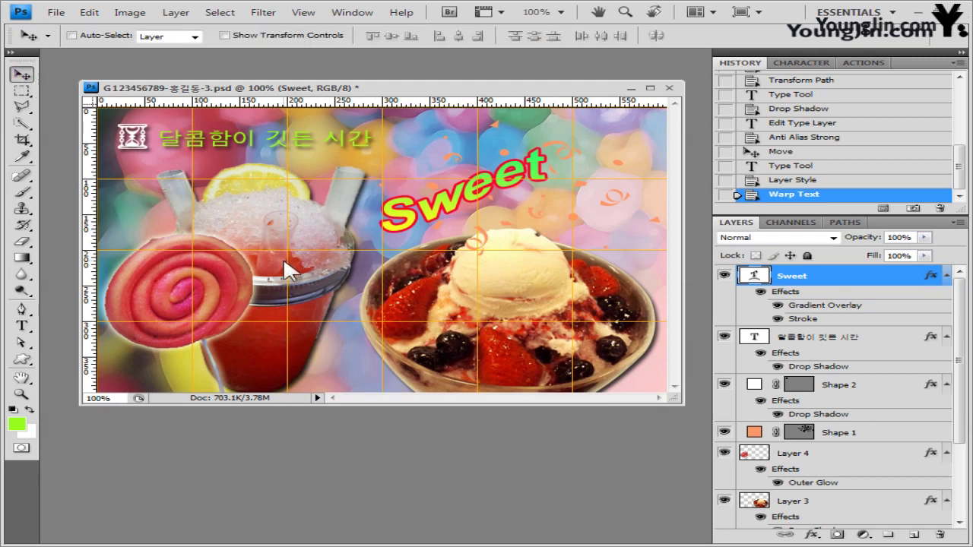
{"action": "left_click_drag", "start_coordinate": [403, 283], "coordinate": [398, 286]}
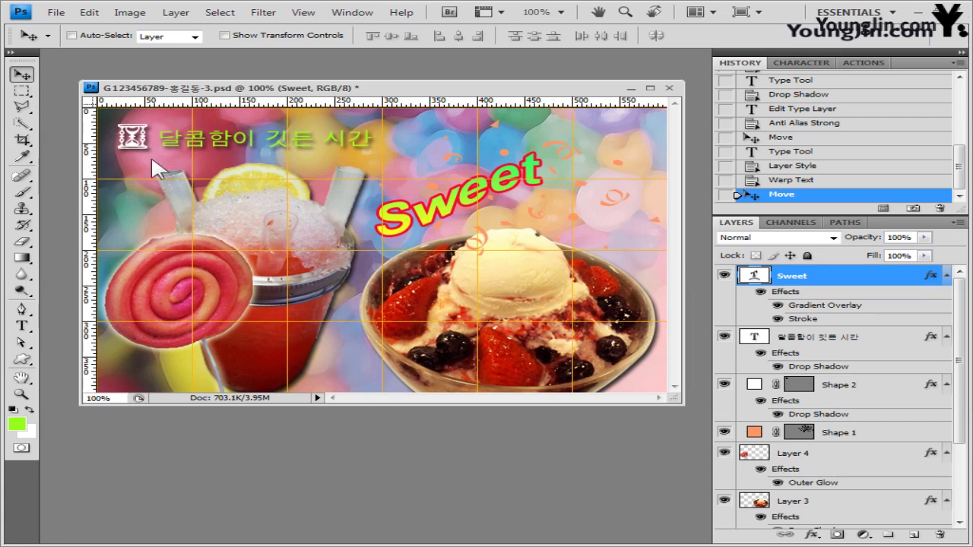
- Try adding a layer mask to the Shape 1 layer and undo it
{"action": "left_click", "coordinate": [860, 438]}
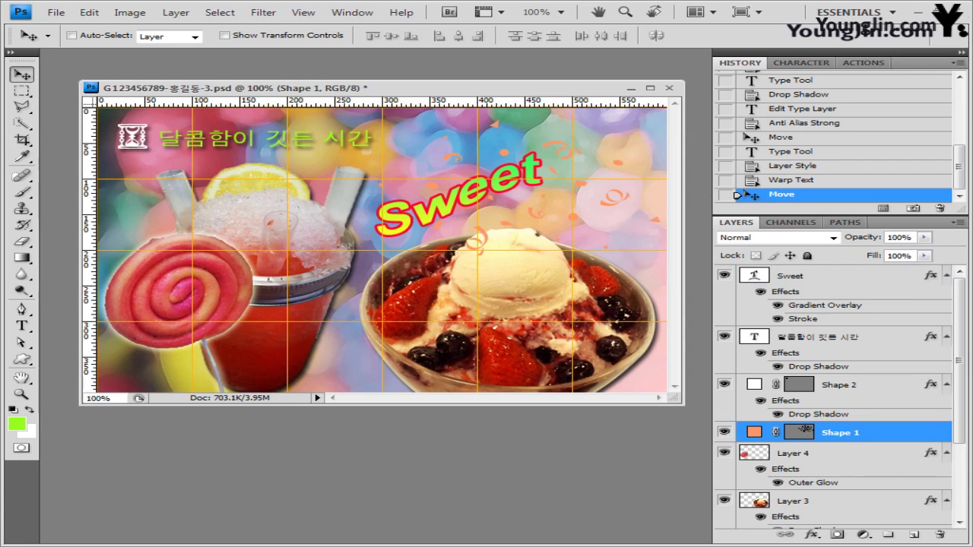
{"action": "left_click", "coordinate": [837, 535]}
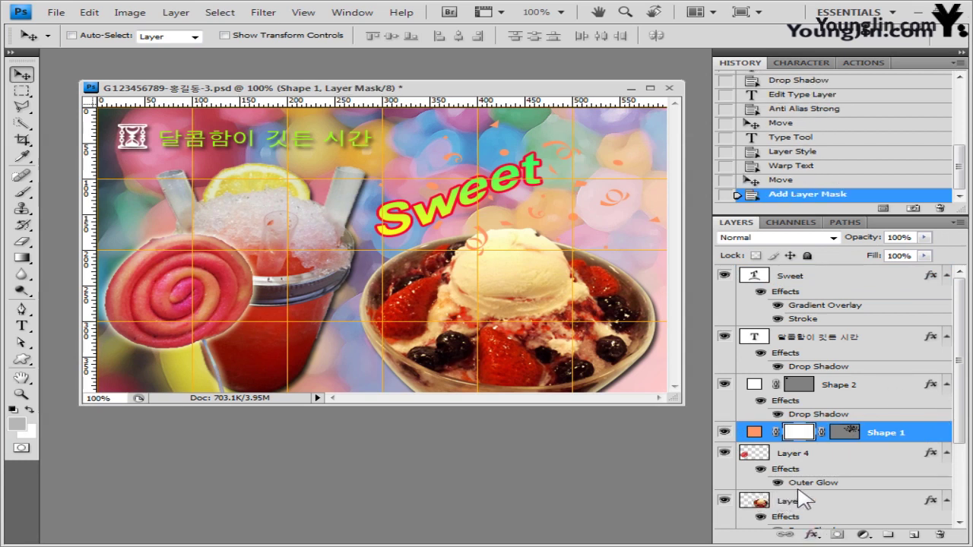
{"action": "key", "text": "ctrl+z"}
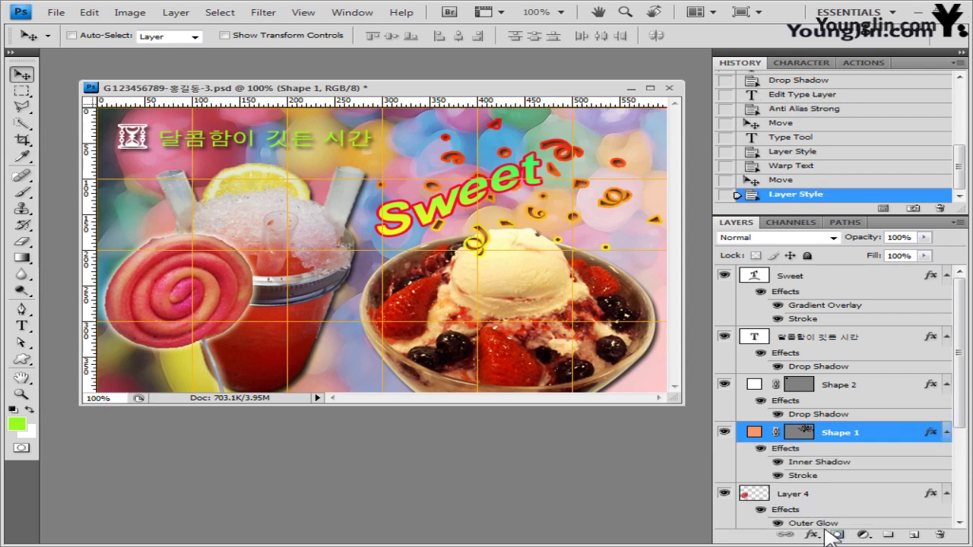
- Save the layered document as a PSD in the GTQ folder, with the file name ending in -3임시 and maximum compatibility
{"action": "left_click", "coordinate": [56, 12]}
{"action": "left_click", "coordinate": [137, 193]}
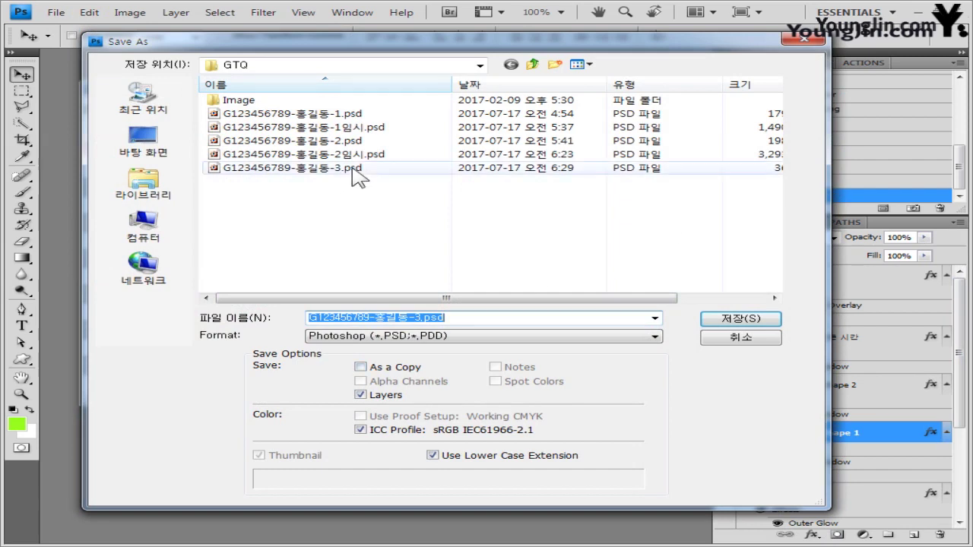
{"action": "left_click", "coordinate": [349, 154]}
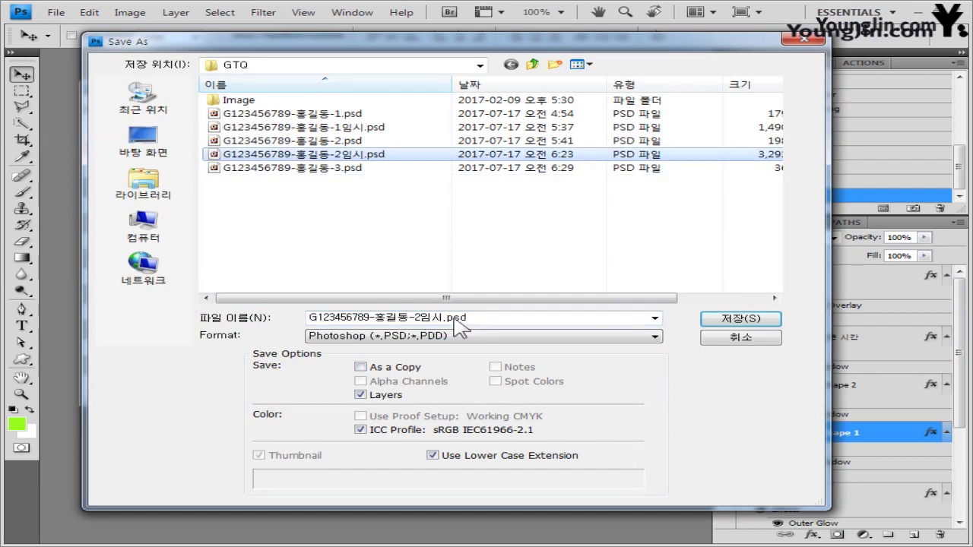
{"action": "left_click", "coordinate": [430, 318]}
{"action": "left_click", "coordinate": [418, 318]}
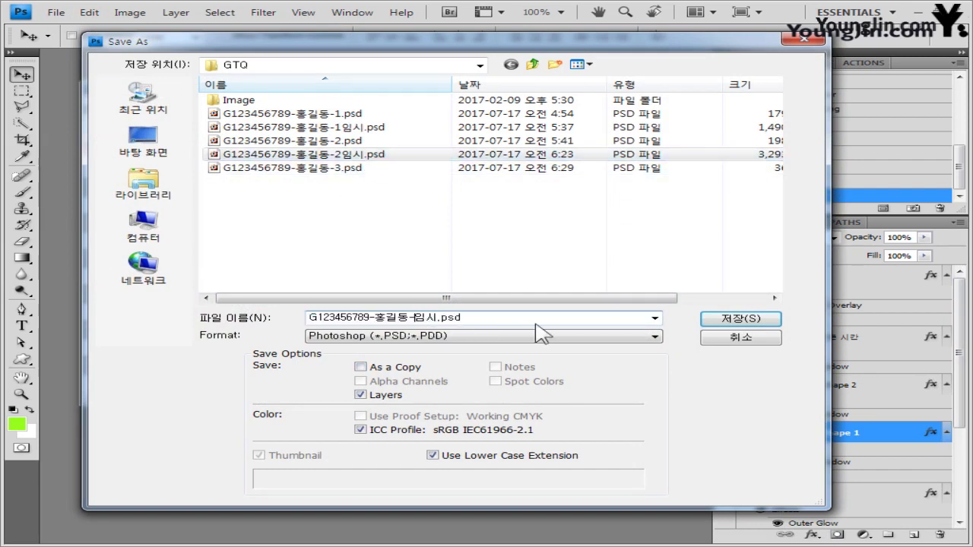
{"action": "key", "text": "Return"}
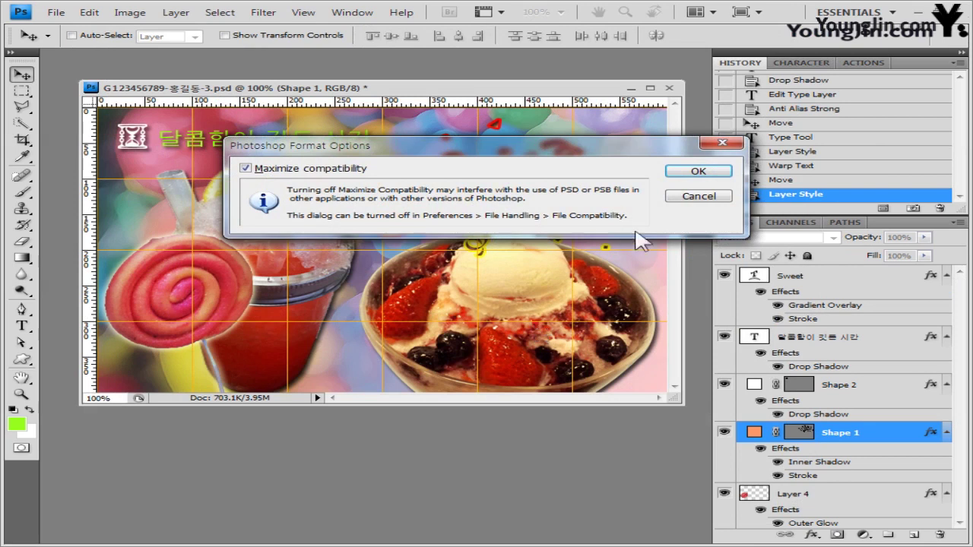
{"action": "left_click", "coordinate": [696, 169]}
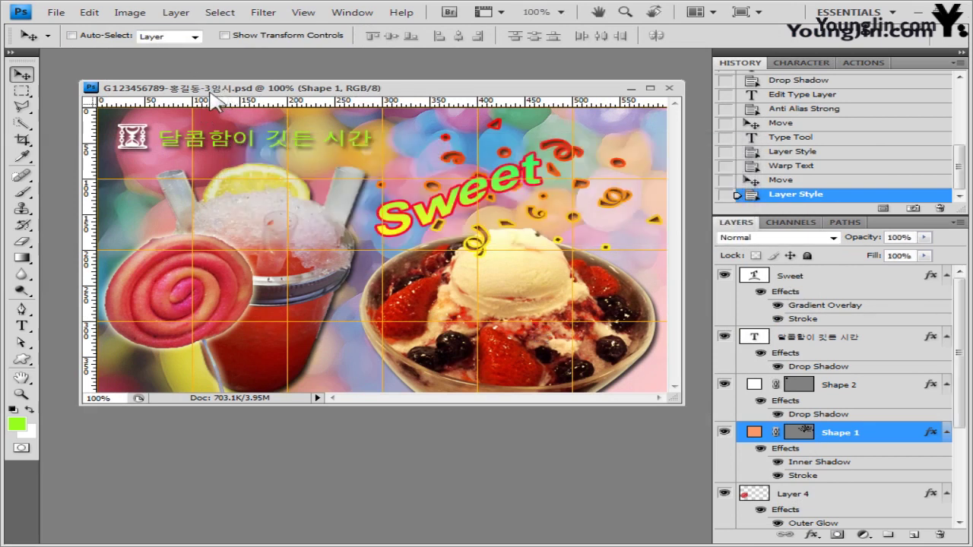
- Hide the grid over the image
{"action": "left_click", "coordinate": [303, 13]}
{"action": "mouse_move", "coordinate": [327, 224]}
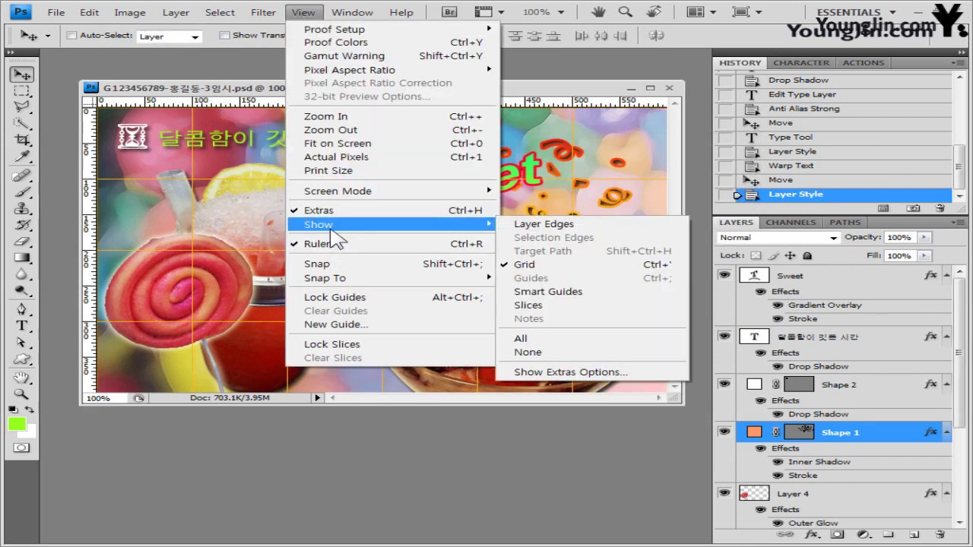
{"action": "left_click", "coordinate": [569, 325]}
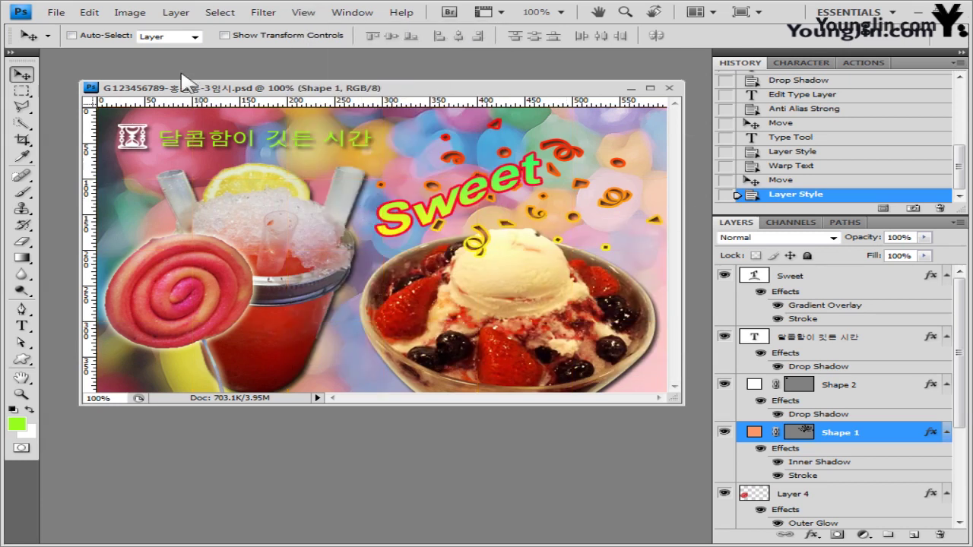
- Save a JPEG copy in the GTQ folder, with the file name ending in -3.jpg and High quality 8
{"action": "left_click", "coordinate": [55, 12]}
{"action": "left_click", "coordinate": [90, 207]}
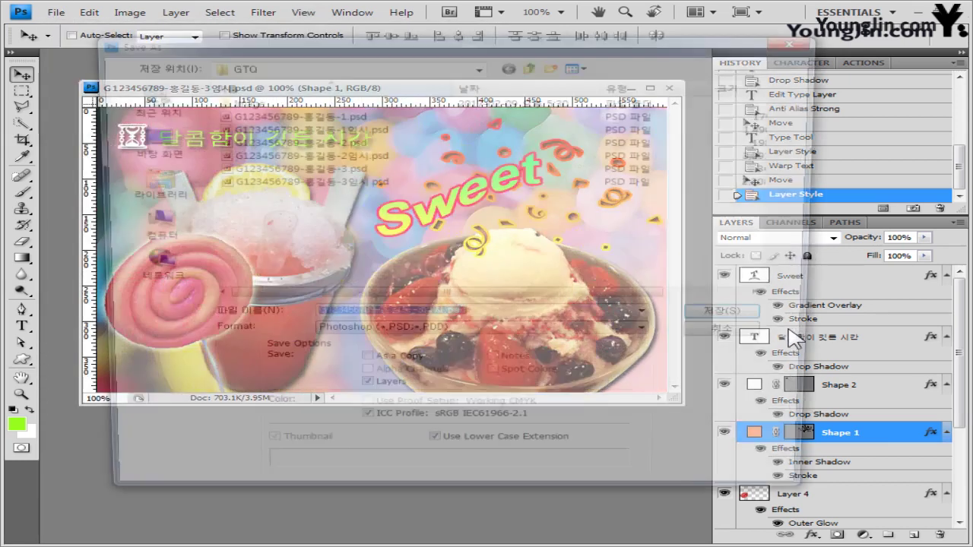
{"action": "left_click", "coordinate": [395, 338]}
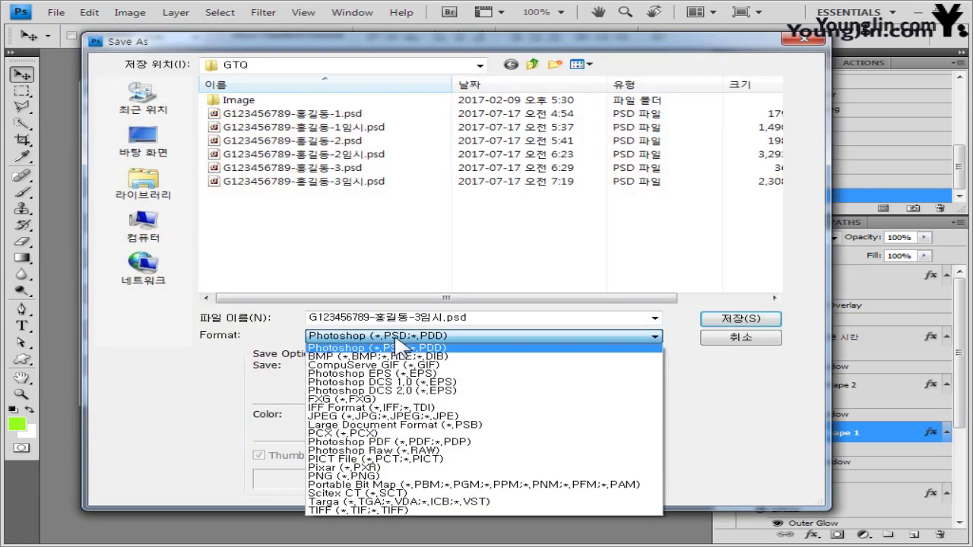
{"action": "left_click", "coordinate": [414, 417]}
{"action": "left_click", "coordinate": [422, 319]}
{"action": "left_click", "coordinate": [420, 319]}
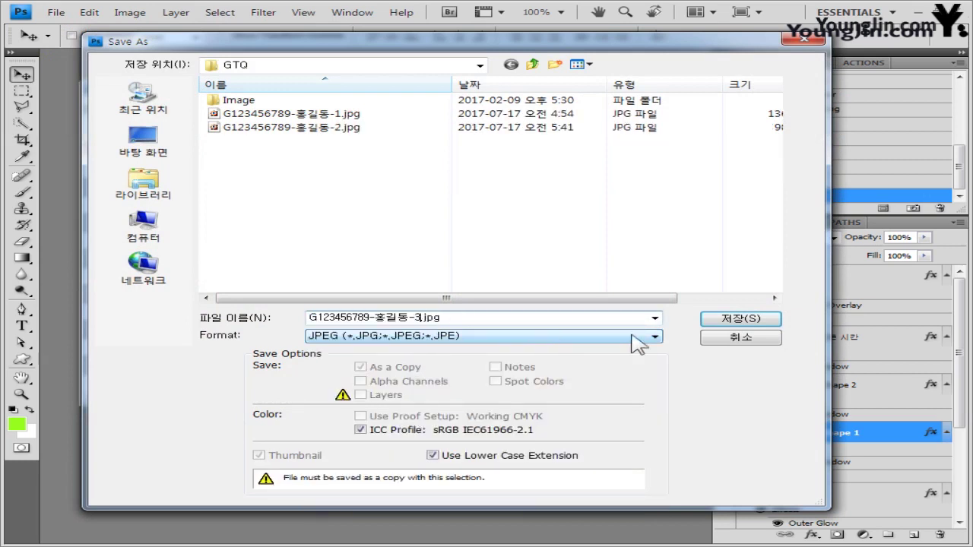
{"action": "left_click", "coordinate": [753, 321]}
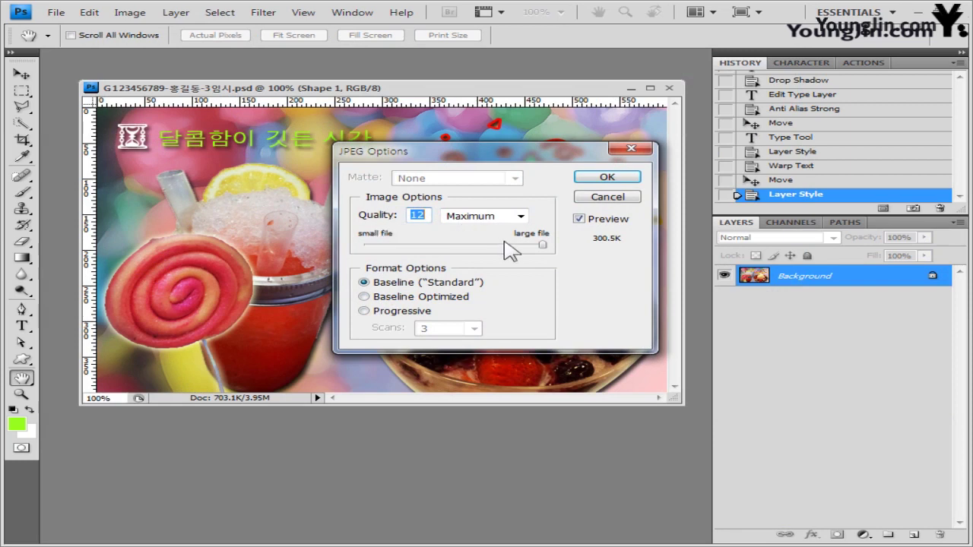
{"action": "left_click_drag", "start_coordinate": [514, 245], "coordinate": [489, 252]}
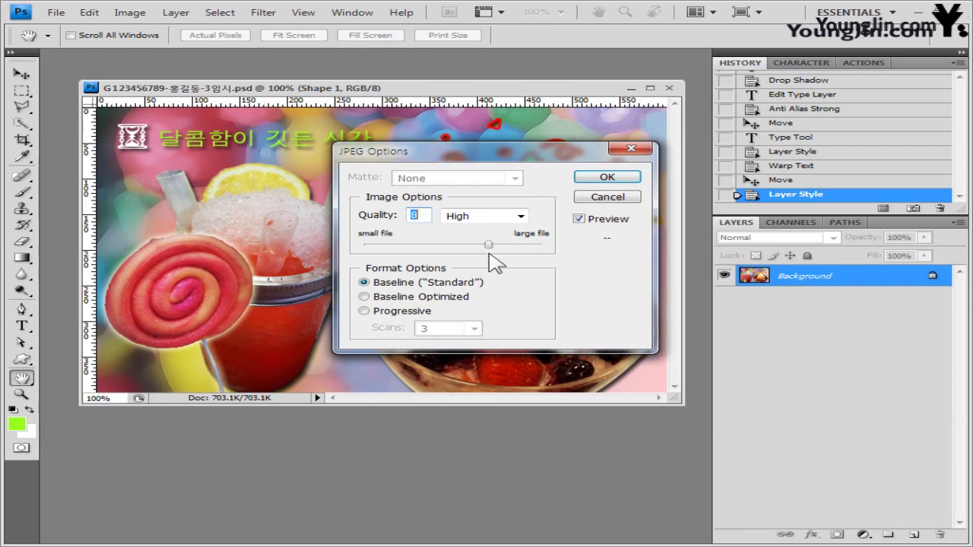
{"action": "left_click", "coordinate": [608, 177]}
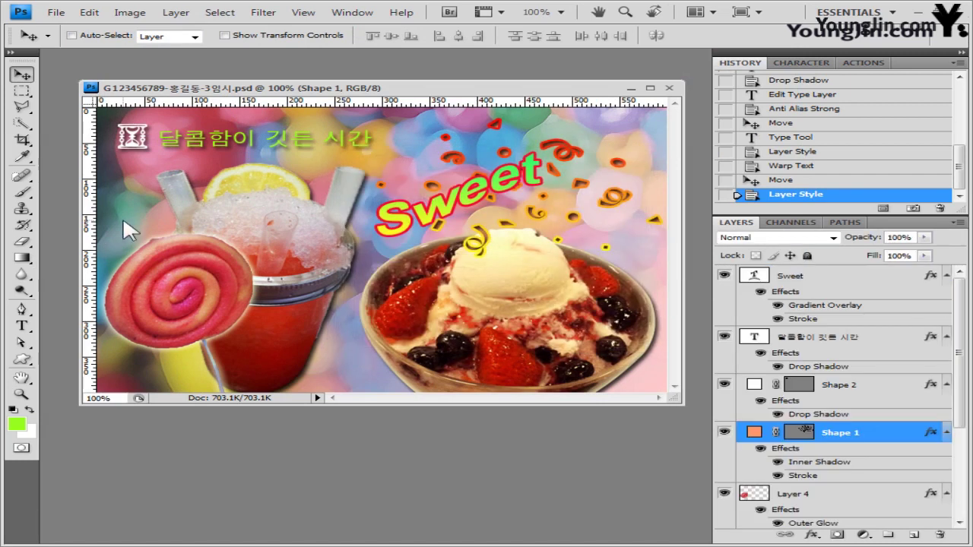
- Resize the dessert composition to 60 x 40 pixels with proportions constrained
{"action": "left_click_drag", "start_coordinate": [239, 92], "coordinate": [213, 92]}
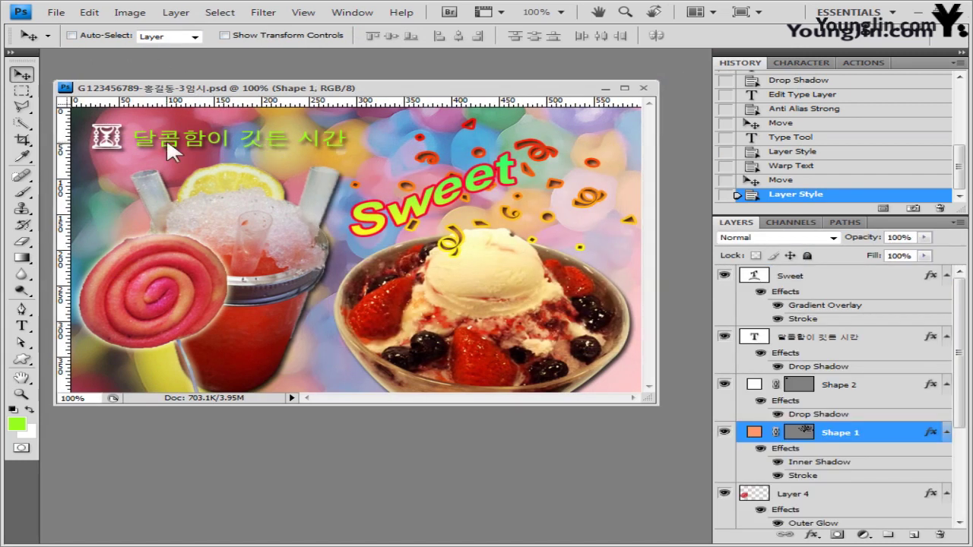
{"action": "left_click", "coordinate": [130, 12]}
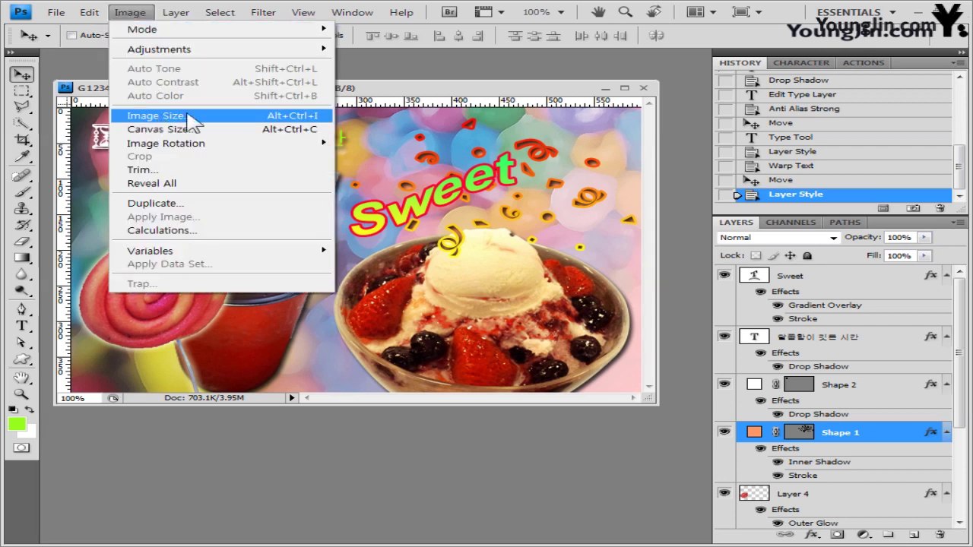
{"action": "left_click", "coordinate": [189, 121]}
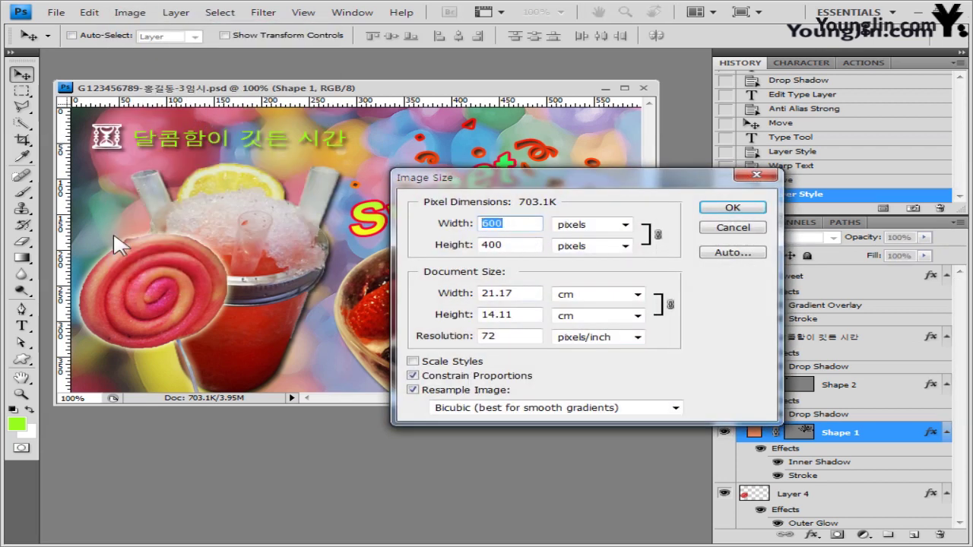
{"action": "type", "text": "60"}
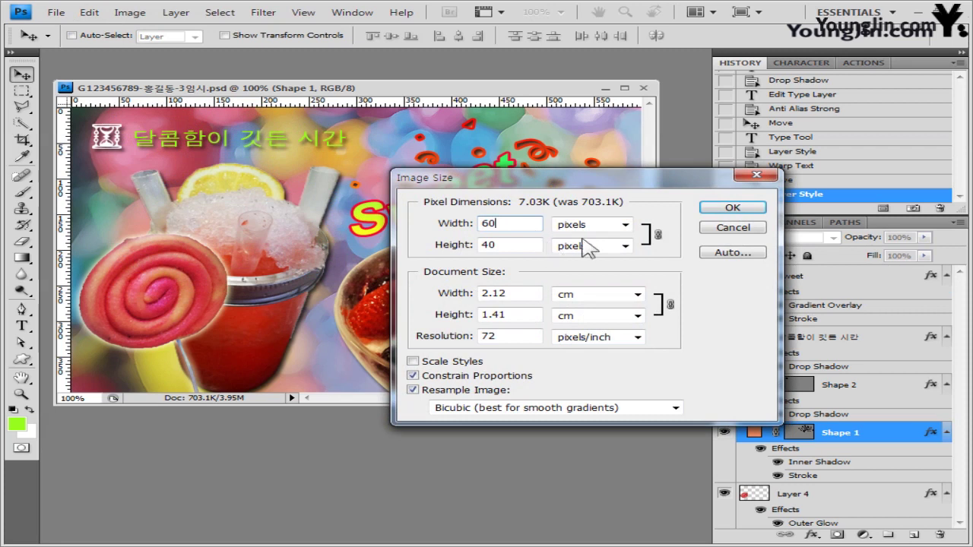
{"action": "left_click", "coordinate": [732, 209]}
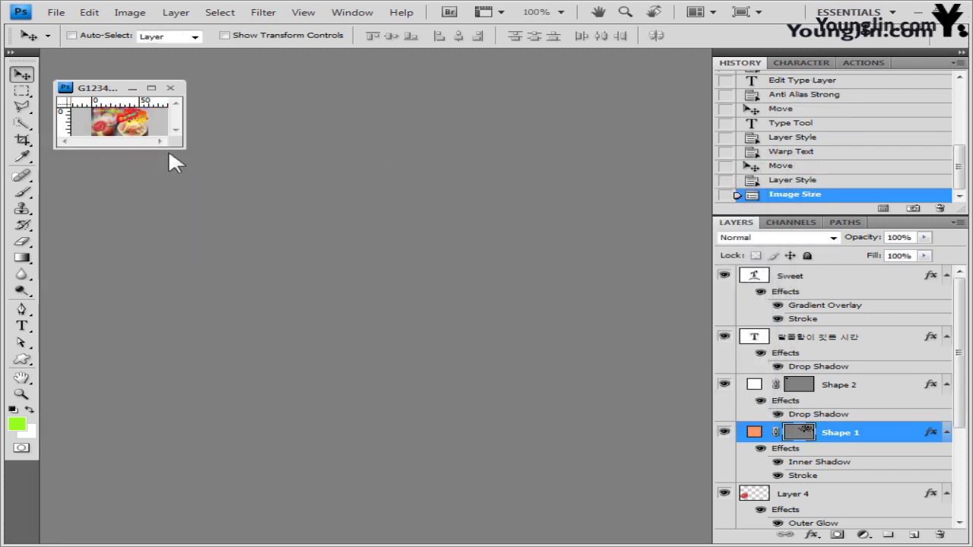
- Save the resized document over the GTQ folder's PSD whose name ends in -3.psd, with maximum compatibility, and close it
{"action": "left_click_drag", "start_coordinate": [185, 148], "coordinate": [295, 230]}
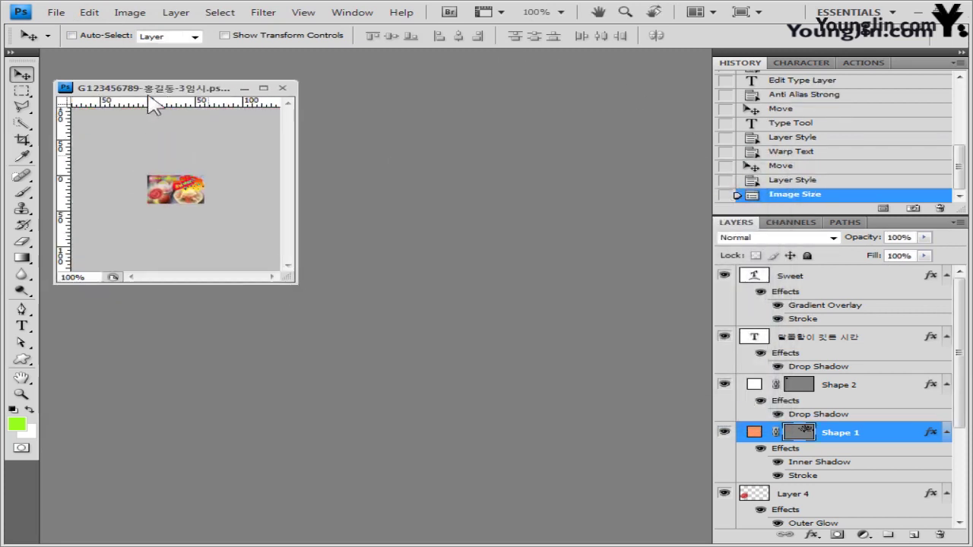
{"action": "left_click", "coordinate": [56, 12]}
{"action": "left_click", "coordinate": [108, 205]}
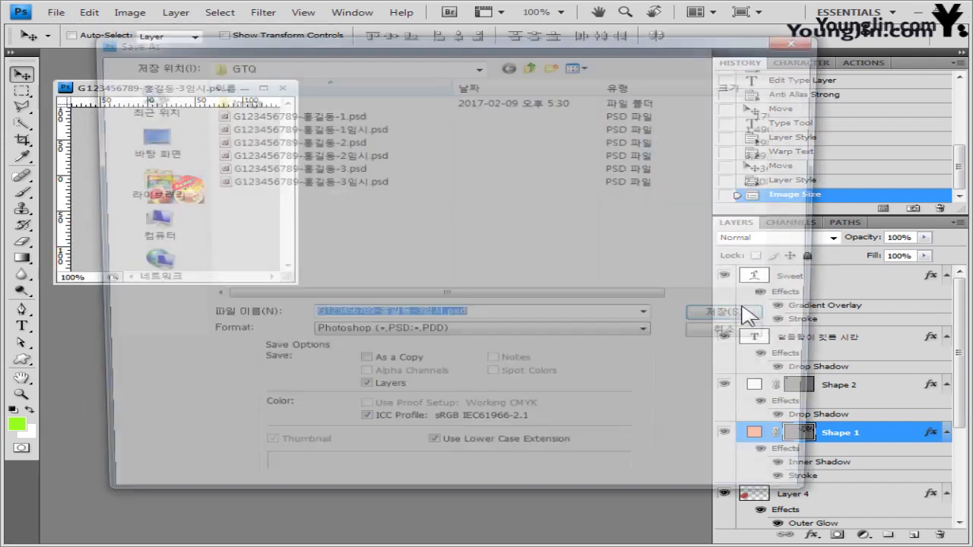
{"action": "left_click", "coordinate": [363, 174]}
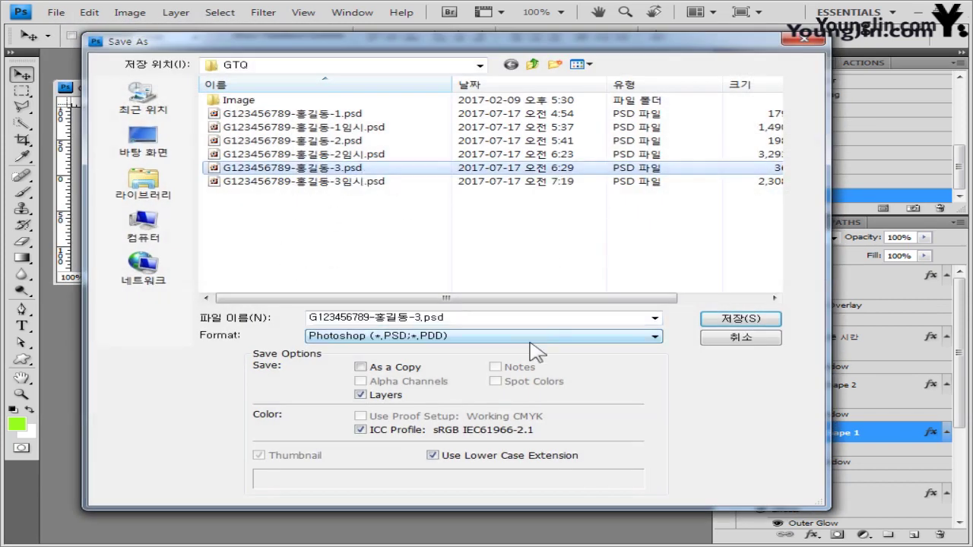
{"action": "left_click", "coordinate": [736, 325]}
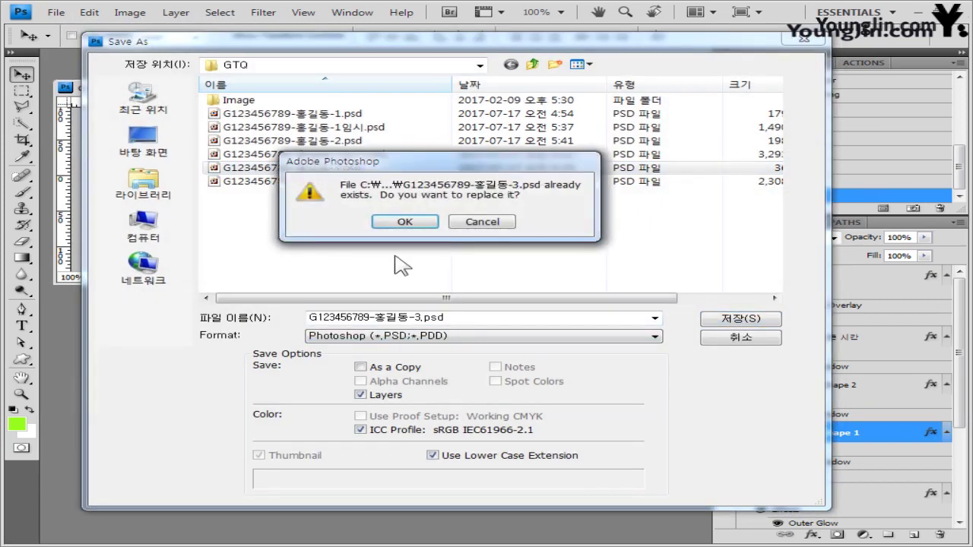
{"action": "left_click", "coordinate": [423, 222]}
{"action": "left_click", "coordinate": [707, 172]}
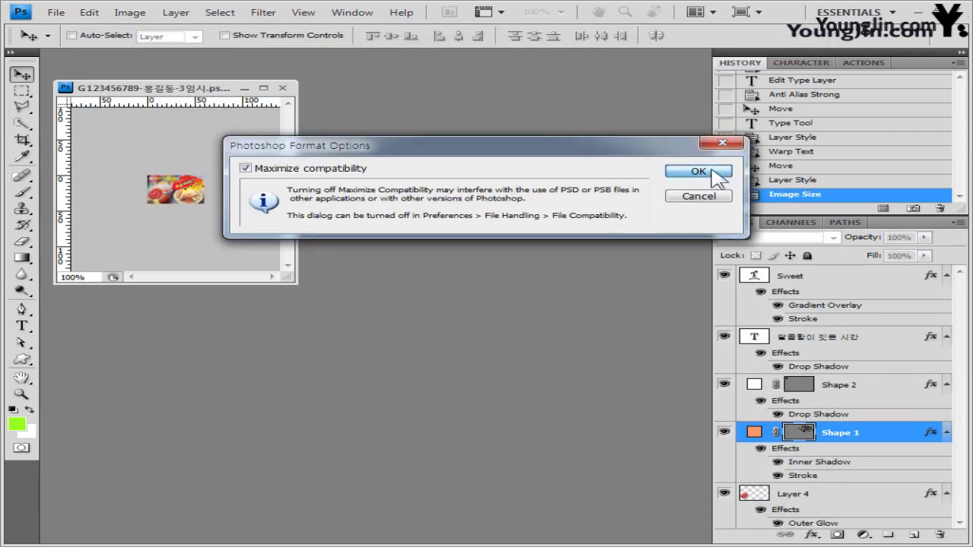
{"action": "left_click", "coordinate": [282, 87]}
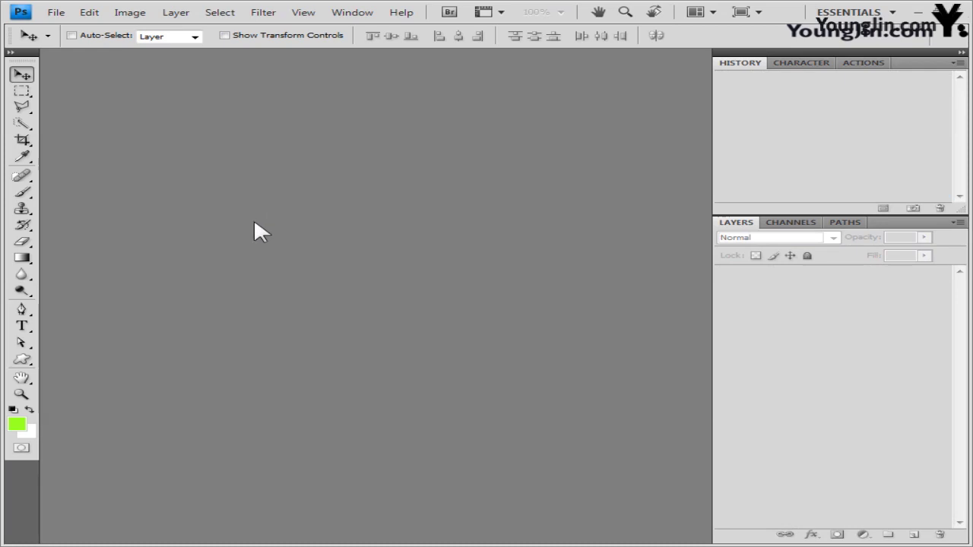
- Create a new 600 x 400 pixel document at 72 pixels/inch in 8-bit RGB Color with a white background
{"action": "left_click", "coordinate": [55, 12]}
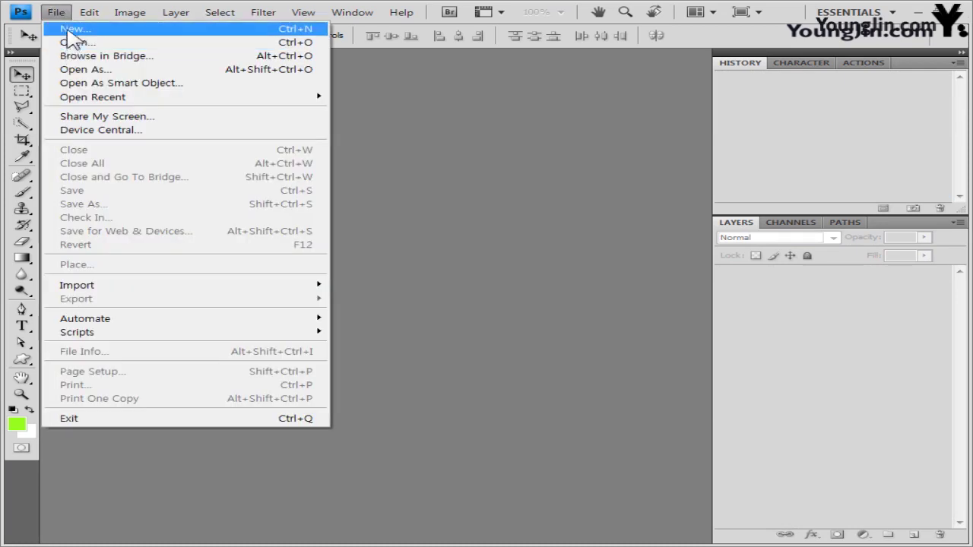
{"action": "left_click", "coordinate": [68, 32]}
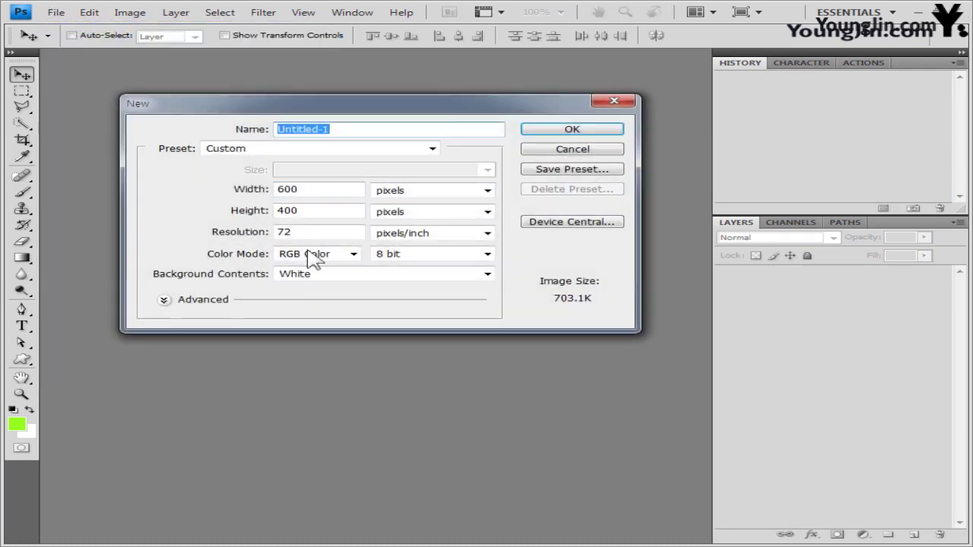
{"action": "left_click", "coordinate": [576, 130]}
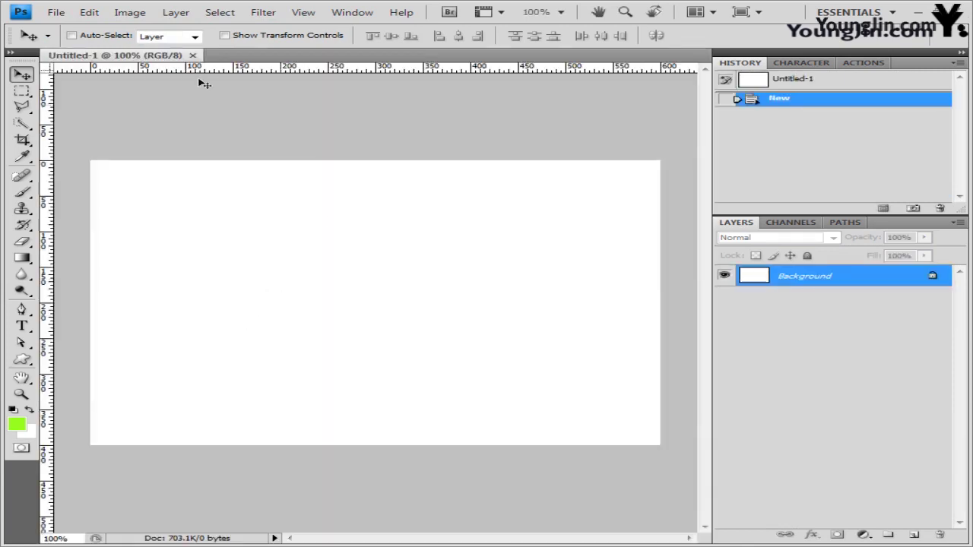
- Float the blank document in its own window and show the grid over it
{"action": "left_click_drag", "start_coordinate": [150, 61], "coordinate": [173, 87]}
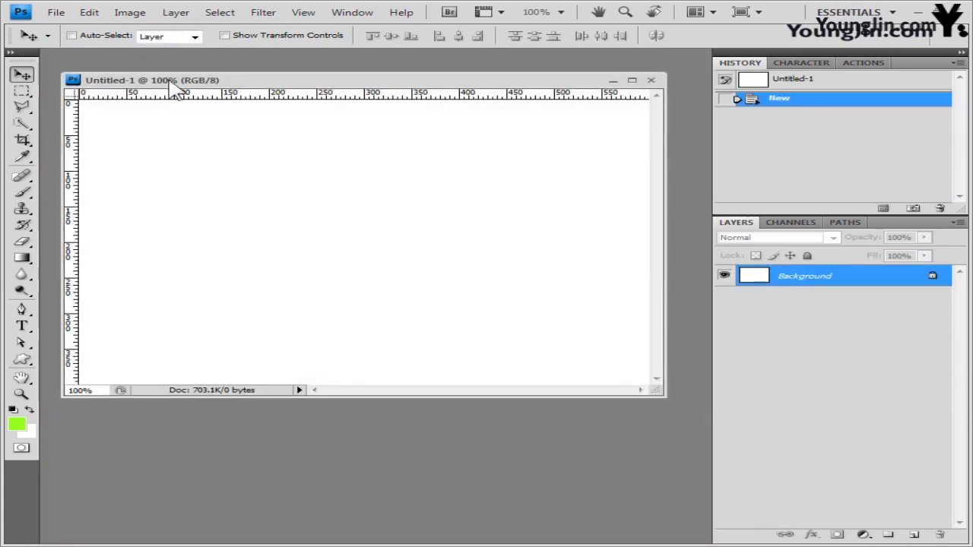
{"action": "left_click", "coordinate": [303, 13]}
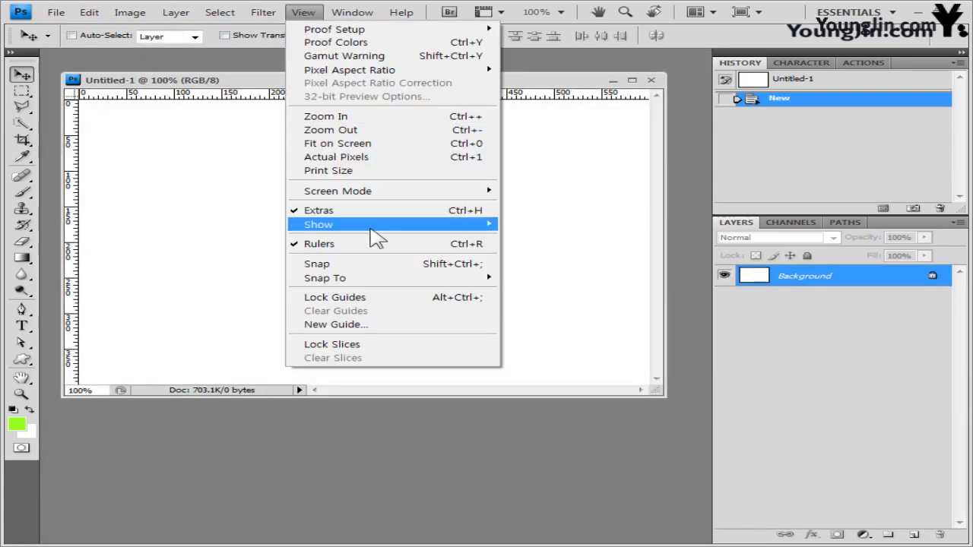
{"action": "mouse_move", "coordinate": [376, 227]}
{"action": "left_click", "coordinate": [569, 265]}
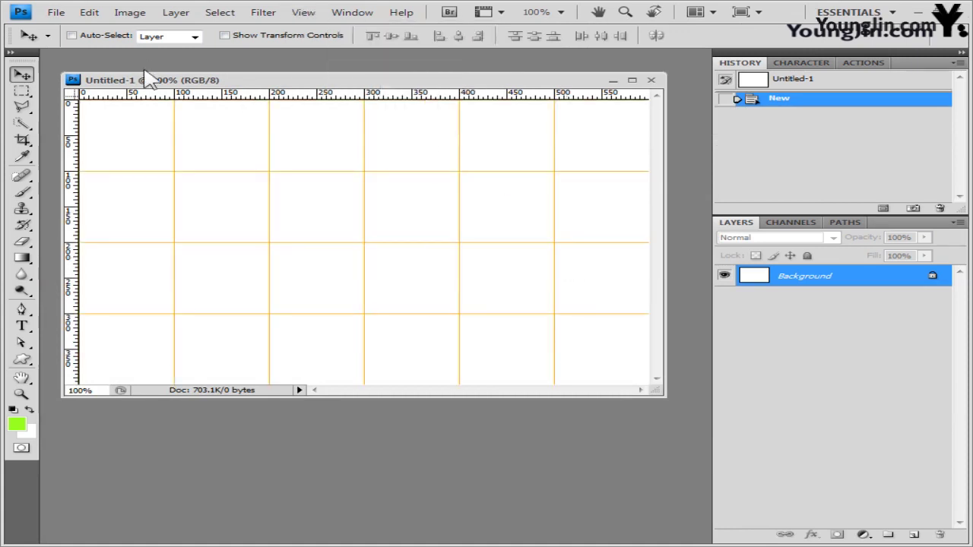
- Save the blank document as a PSD in the GTQ folder, with the file name ending in -4.psd
{"action": "left_click", "coordinate": [53, 12]}
{"action": "left_click", "coordinate": [106, 204]}
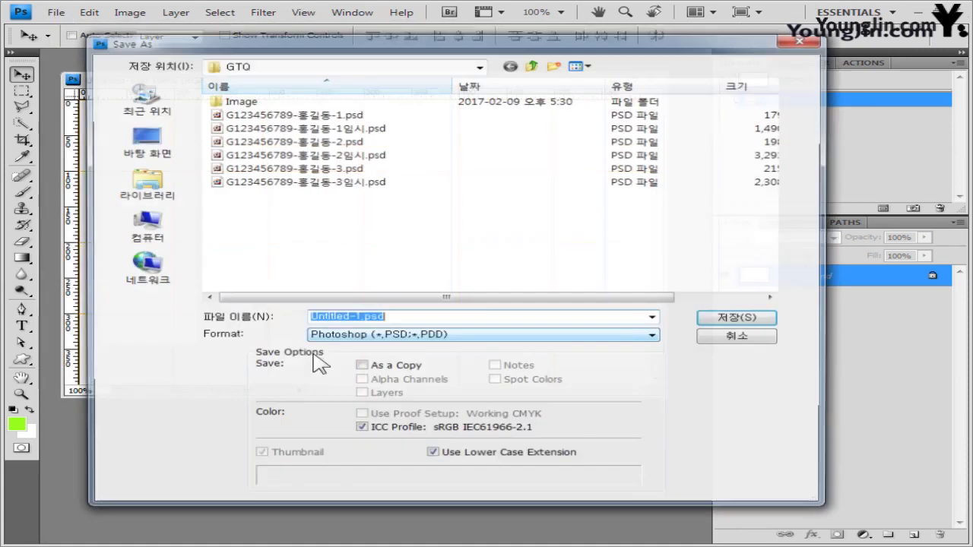
{"action": "left_click", "coordinate": [353, 180]}
{"action": "left_click", "coordinate": [354, 168]}
{"action": "left_click", "coordinate": [418, 317]}
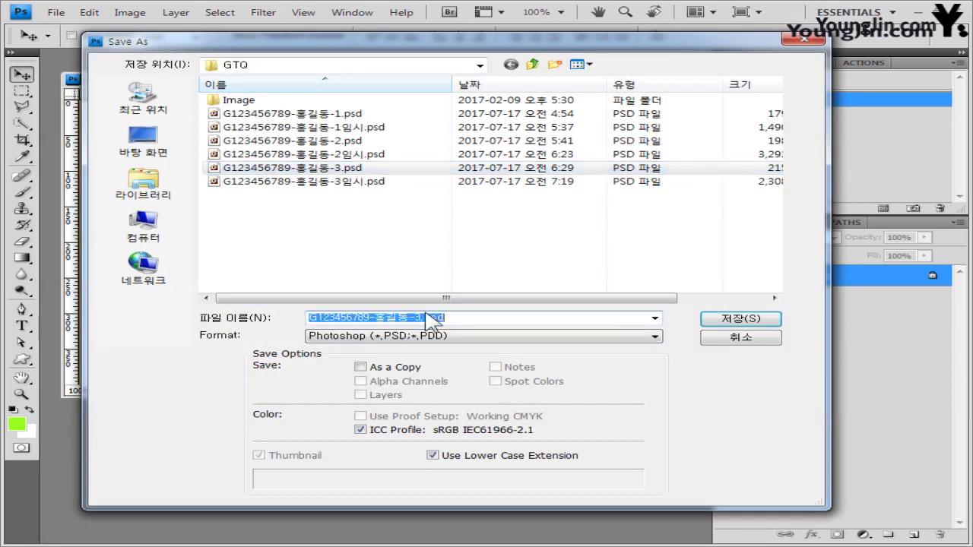
{"action": "left_click", "coordinate": [422, 317]}
{"action": "key", "text": "BackSpace"}
{"action": "type", "text": "4"}
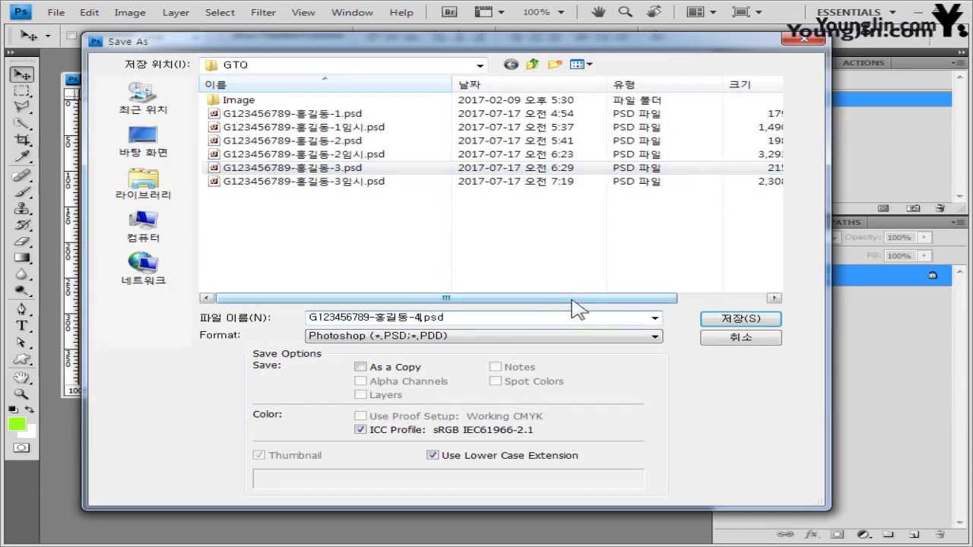
{"action": "key", "text": "Return"}
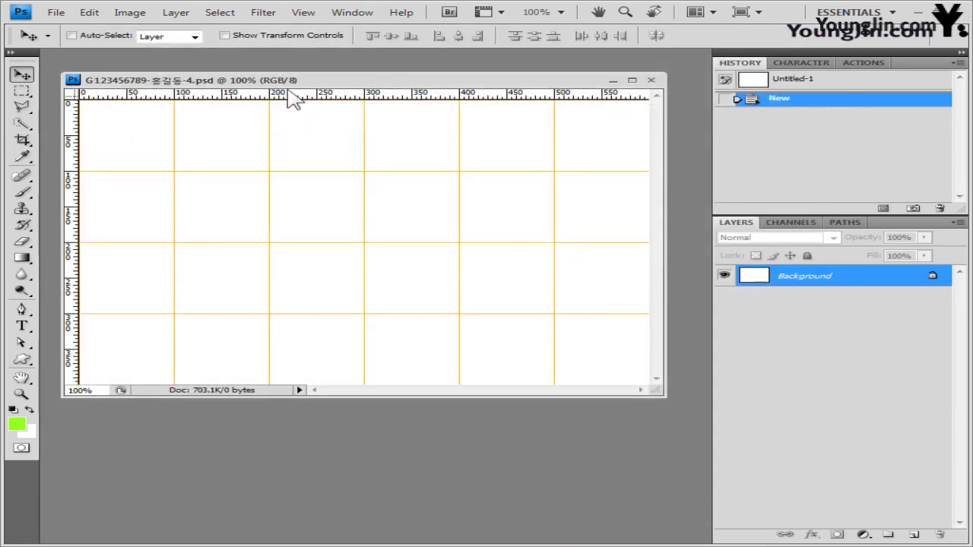
- Open 2급-9.jpg from the GTQ Image folder in Photoshop and float it in its own window
{"action": "key", "text": "alt+Tab"}
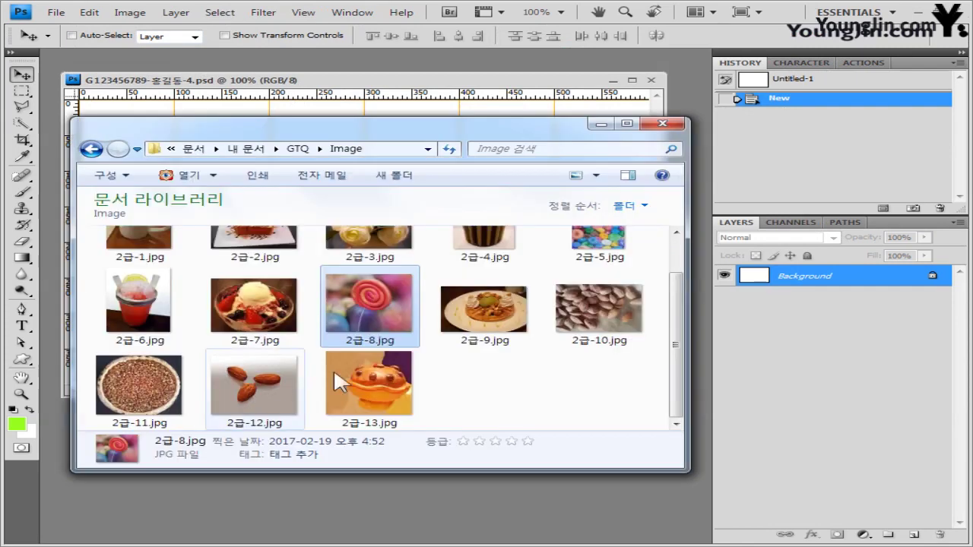
{"action": "left_click", "coordinate": [510, 273]}
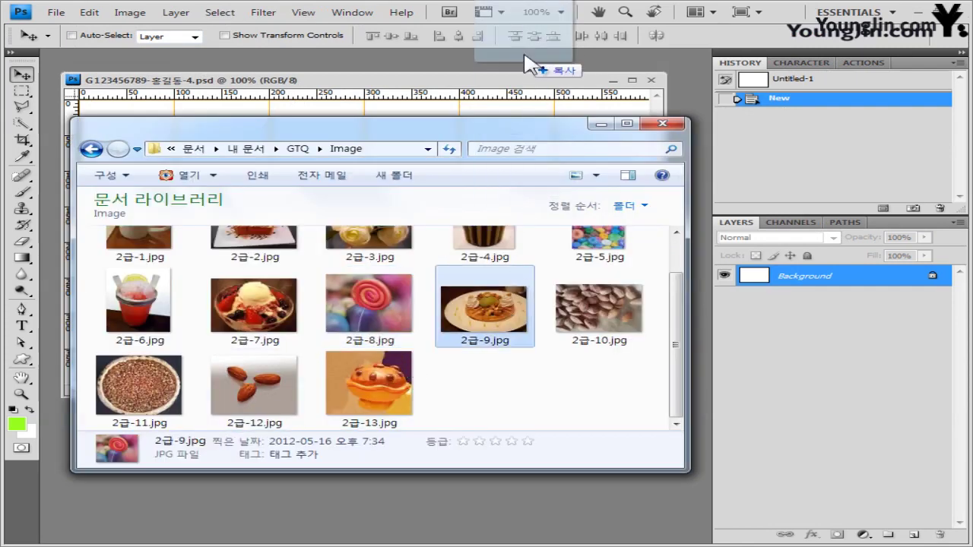
{"action": "key", "text": "Return"}
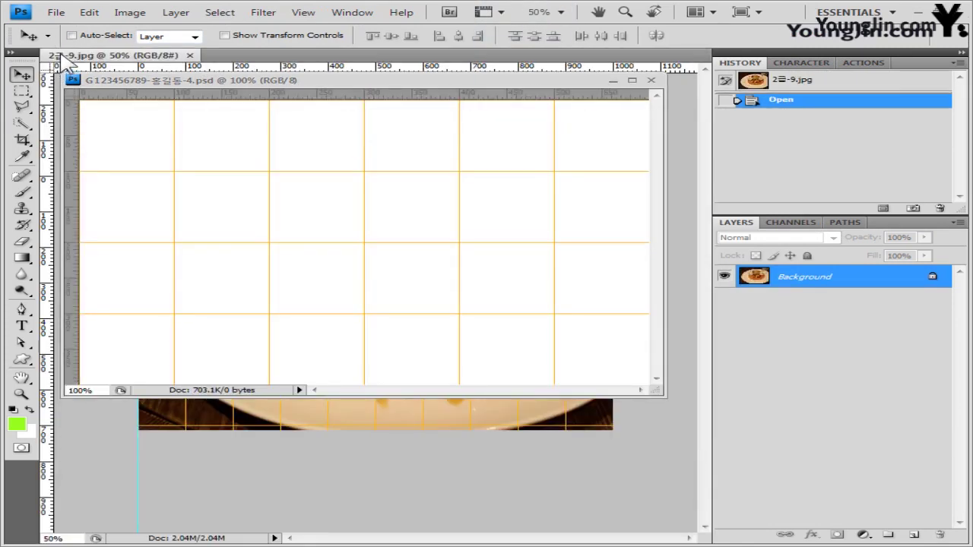
{"action": "left_click_drag", "start_coordinate": [69, 58], "coordinate": [182, 164]}
- Copy the whole waffle photo, close its file, and paste it into the document whose name ends in -4.psd
{"action": "key", "text": "ctrl+a"}
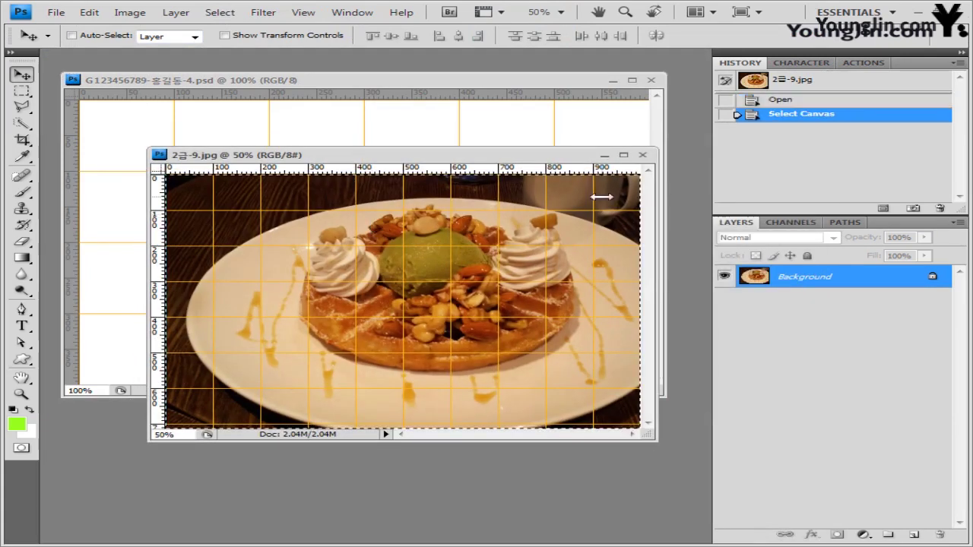
{"action": "left_click", "coordinate": [643, 154]}
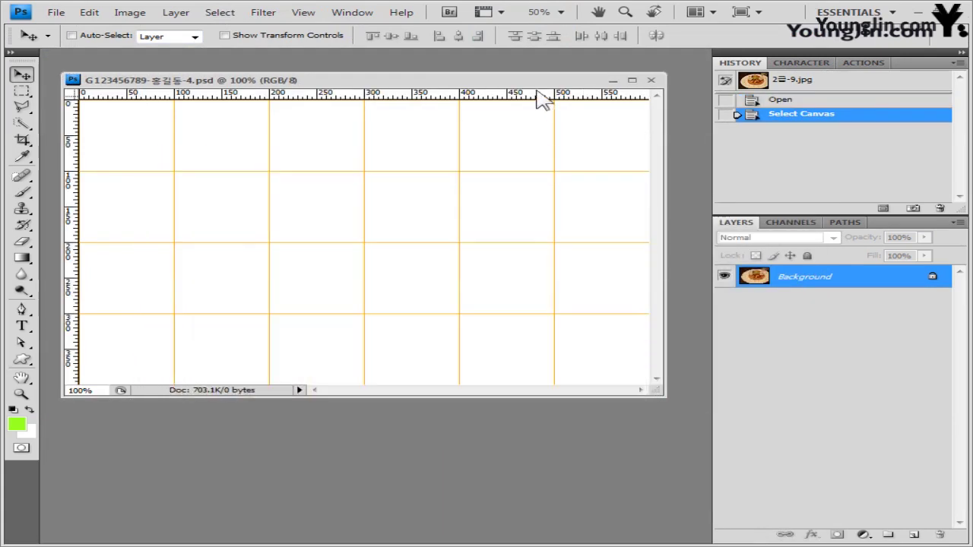
{"action": "key", "text": "ctrl+v"}
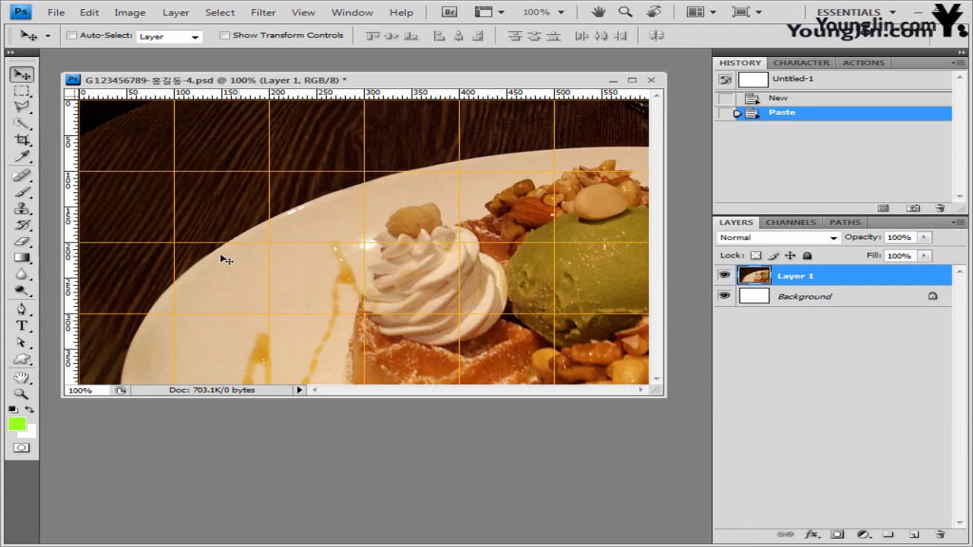
- Scale the pasted waffle photo to about 58.9% and move it right, its left edge near the 100-pixel grid line
{"action": "key", "text": "ctrl+t"}
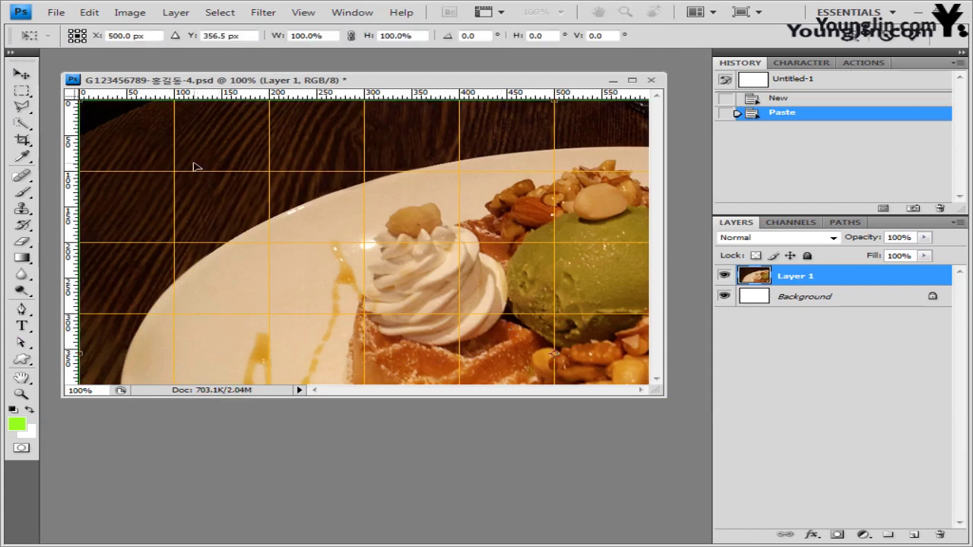
{"action": "left_click_drag", "start_coordinate": [82, 101], "coordinate": [289, 215]}
{"action": "left_click_drag", "start_coordinate": [491, 291], "coordinate": [281, 164]}
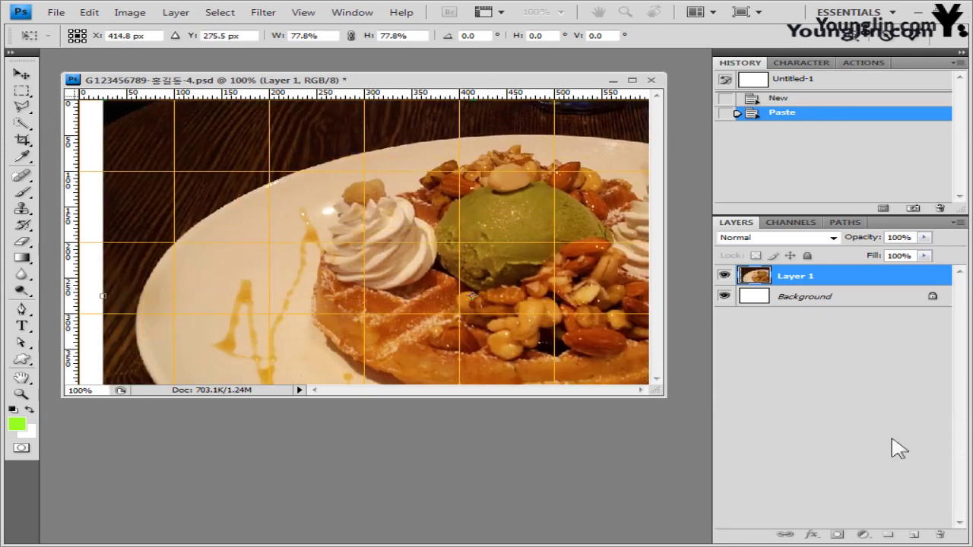
{"action": "left_click_drag", "start_coordinate": [673, 404], "coordinate": [794, 530]}
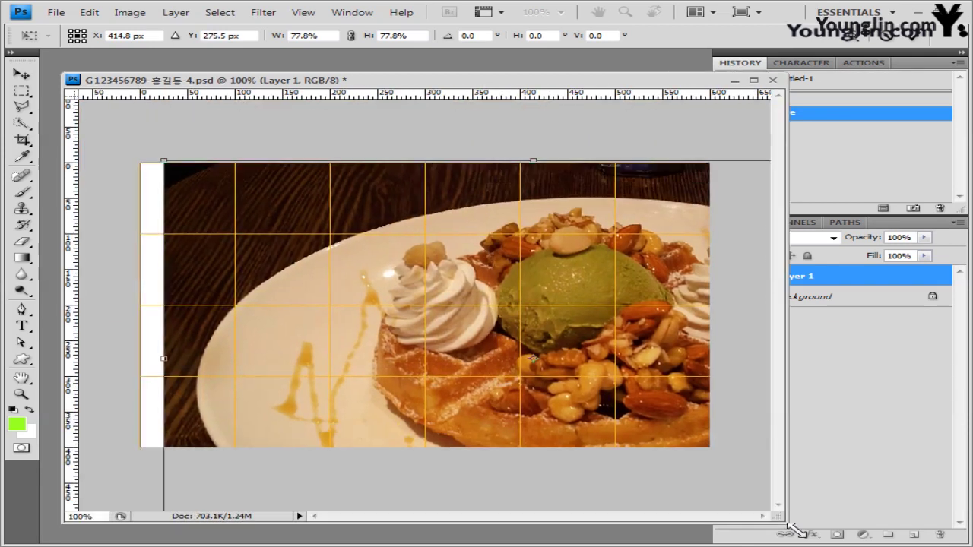
{"action": "left_click_drag", "start_coordinate": [428, 339], "coordinate": [366, 291]}
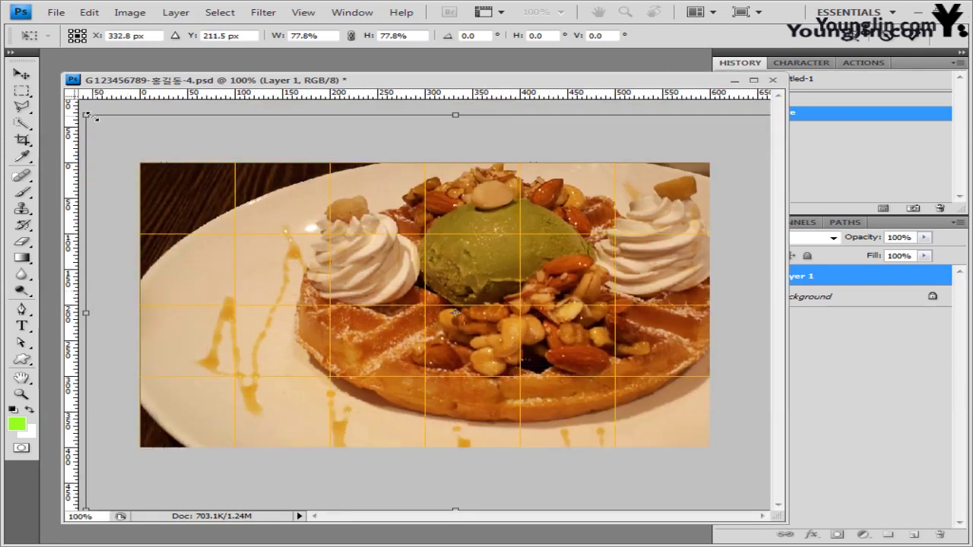
{"action": "left_click_drag", "start_coordinate": [87, 114], "coordinate": [147, 147]}
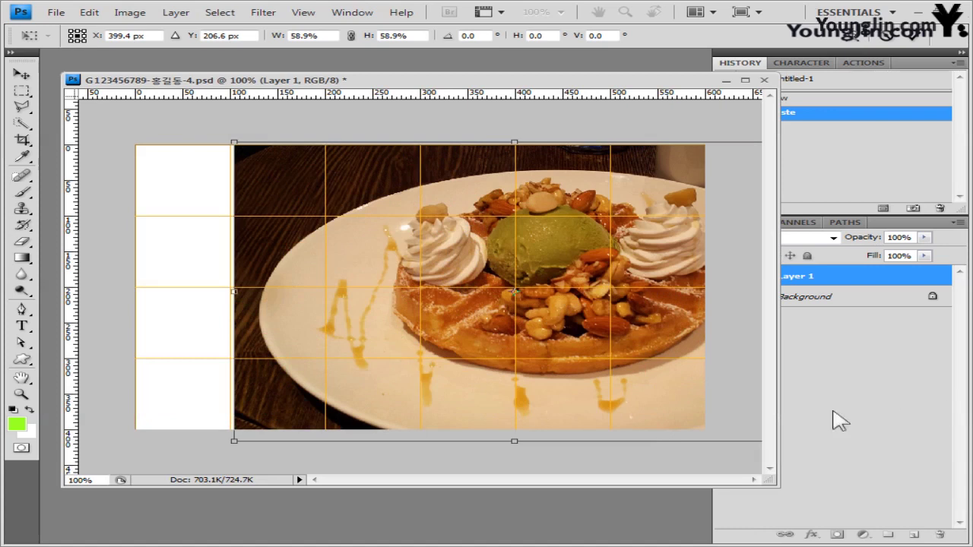
{"action": "double_click", "coordinate": [522, 323]}
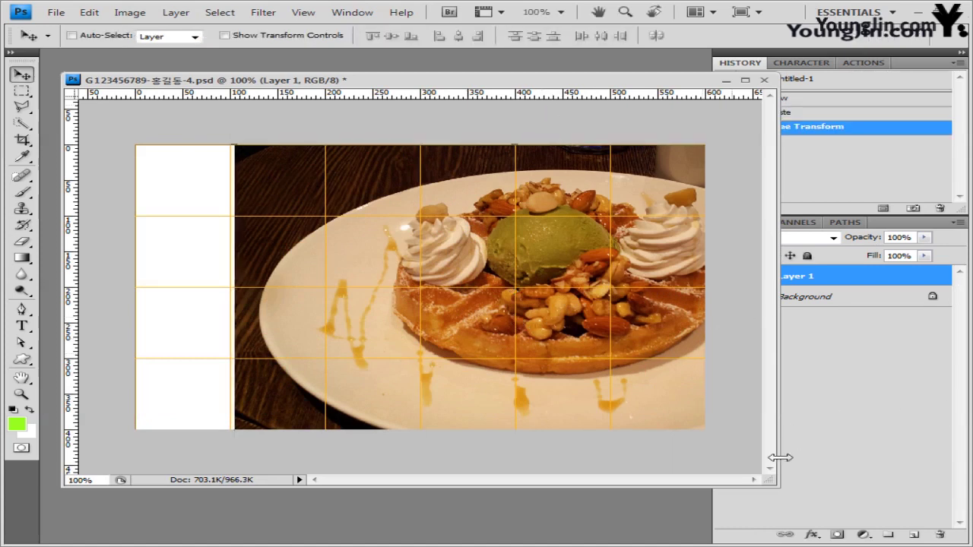
{"action": "key", "text": "ctrl+minus"}
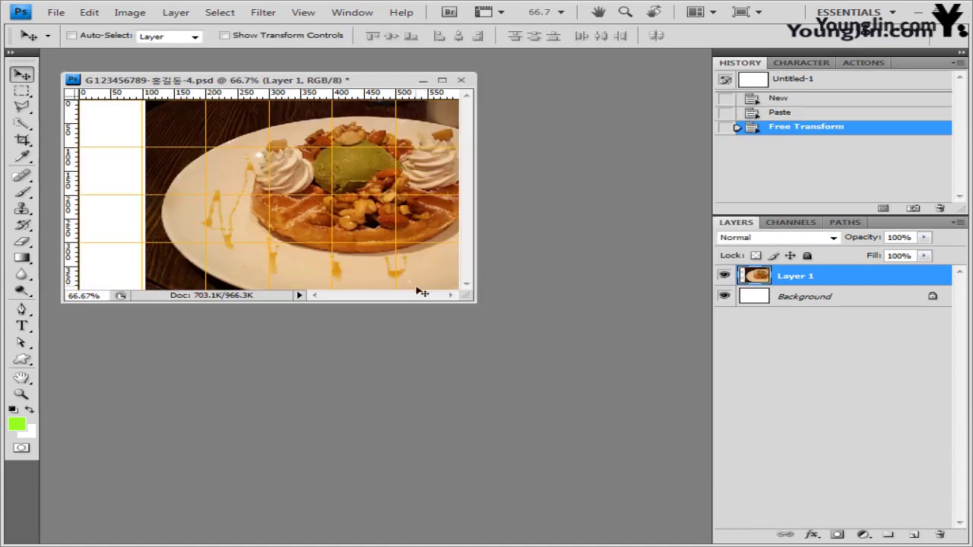
{"action": "key", "text": "ctrl+plus"}
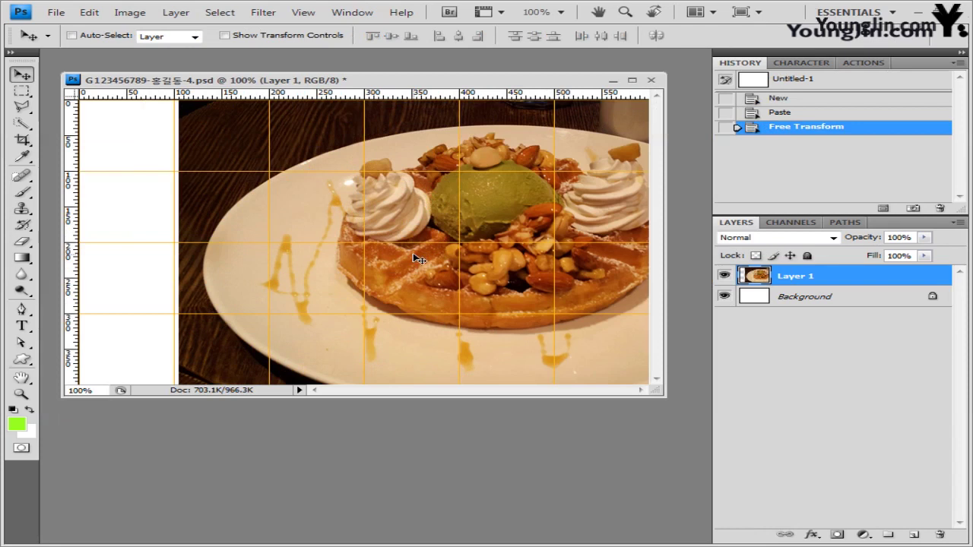
- Apply the Crosshatch brush-stroke filter to the waffle layer with Stroke Length 9, Sharpness 6 and Strength 1
{"action": "left_click", "coordinate": [263, 13]}
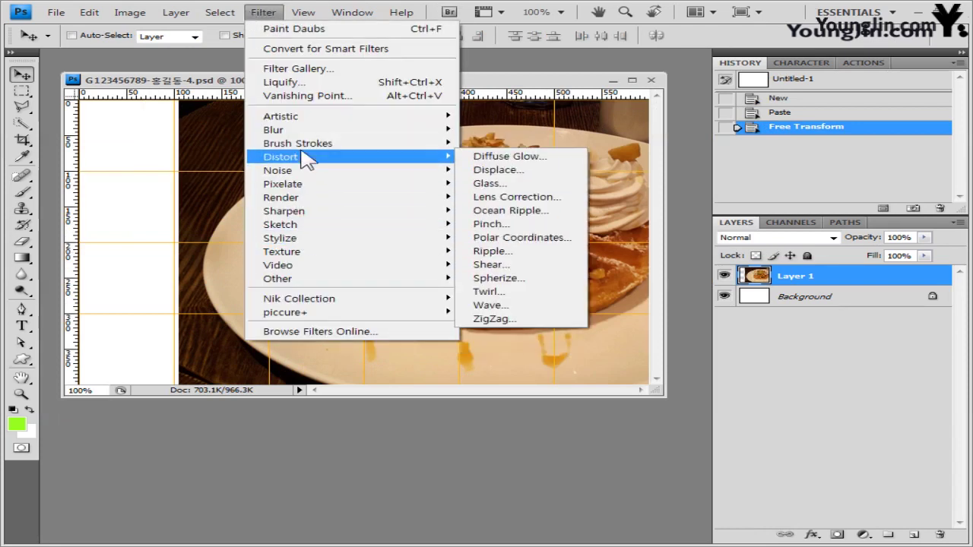
{"action": "mouse_move", "coordinate": [307, 148]}
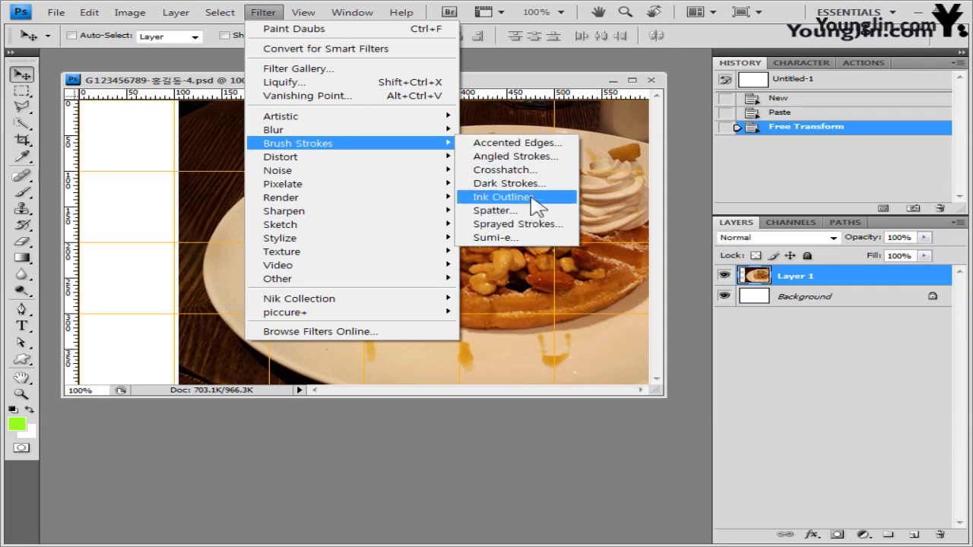
{"action": "left_click", "coordinate": [521, 170]}
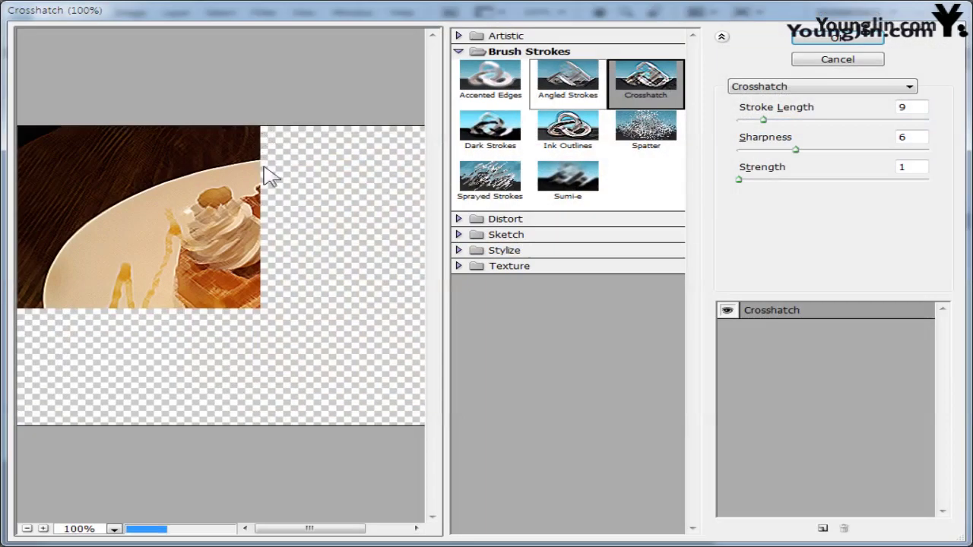
{"action": "left_click", "coordinate": [874, 38]}
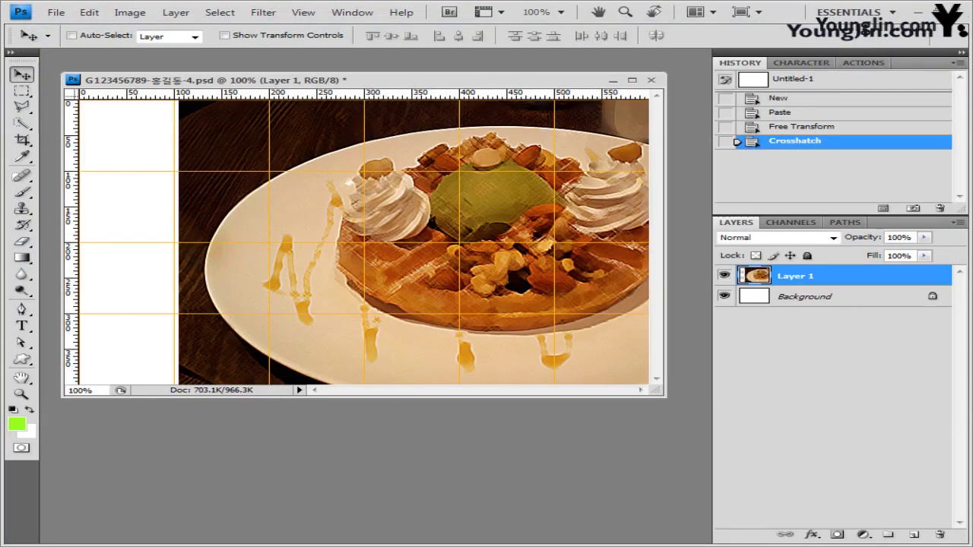
- Open 2급-10.jpg in Photoshop and float it in its own window
{"action": "key", "text": "alt+Tab"}
{"action": "left_click_drag", "start_coordinate": [560, 327], "coordinate": [551, 495]}
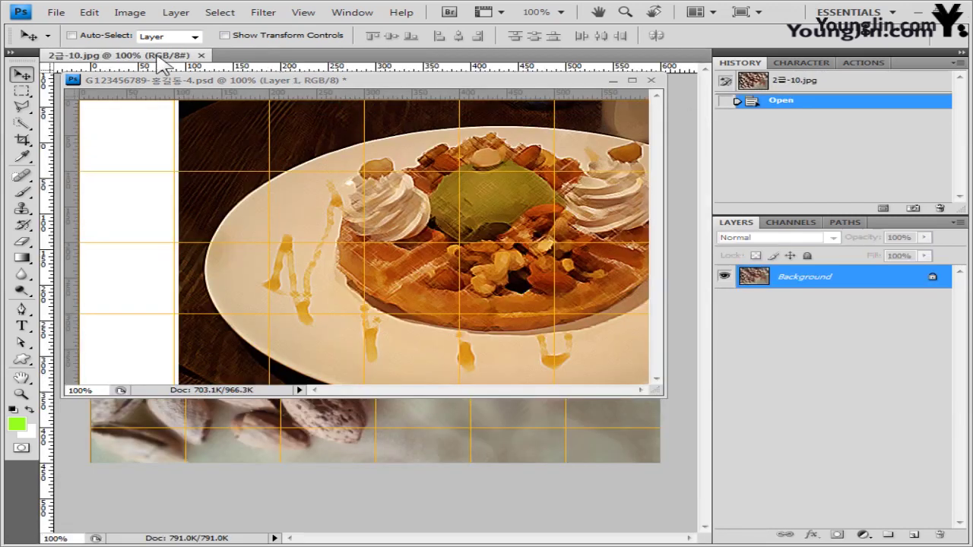
{"action": "left_click_drag", "start_coordinate": [162, 63], "coordinate": [258, 155]}
- Copy the whole almond photo, close its file, paste it into the -4.psd document and move it up about 50 px
{"action": "key", "text": "ctrl+a"}
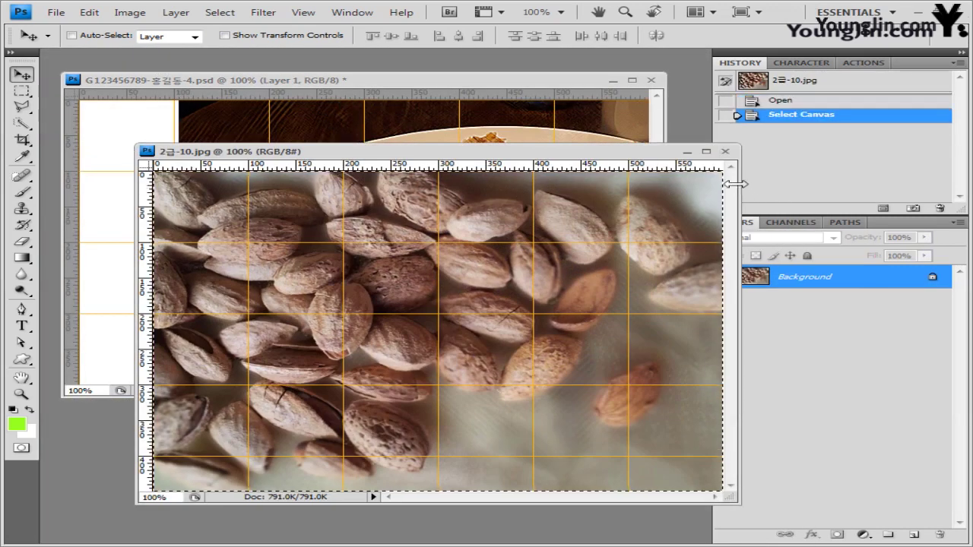
{"action": "left_click", "coordinate": [726, 152]}
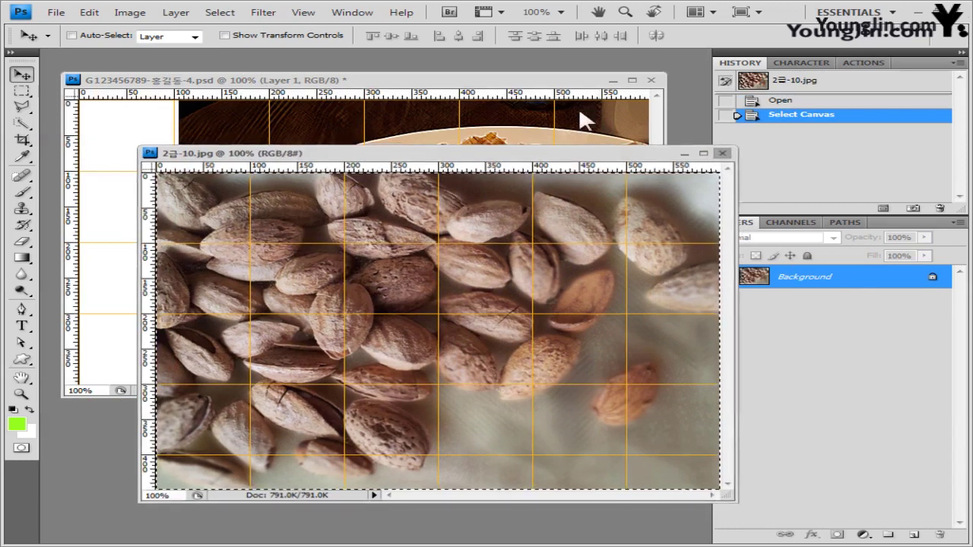
{"action": "key", "text": "ctrl+v"}
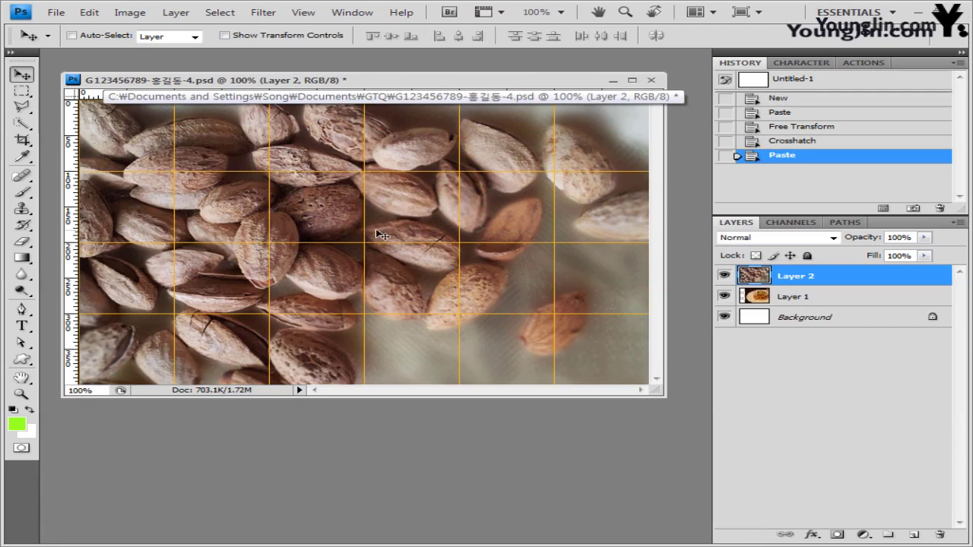
{"action": "left_click_drag", "start_coordinate": [391, 268], "coordinate": [391, 230]}
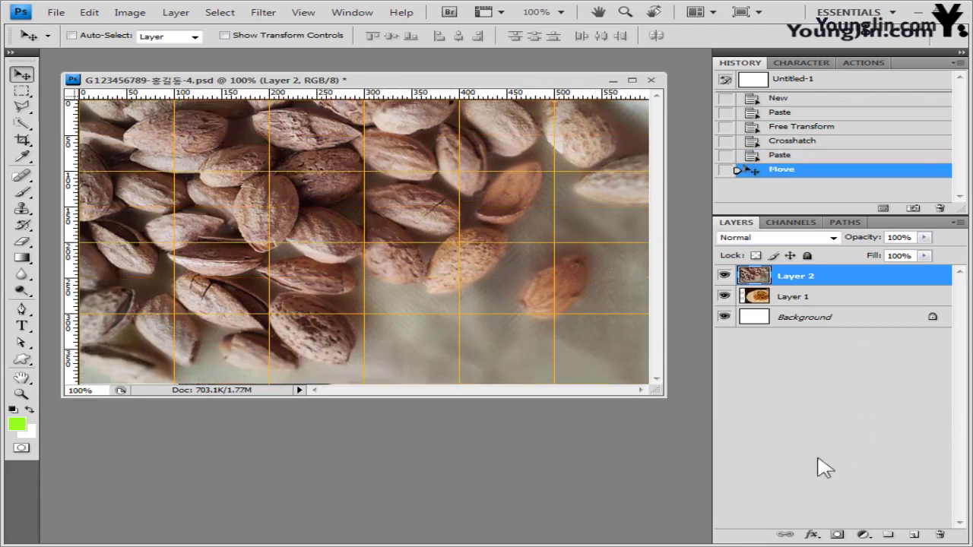
- Add a layer mask to the almond layer and apply a diagonal linear Black, White gradient that fades the almonds toward the lower right
{"action": "left_click", "coordinate": [836, 537]}
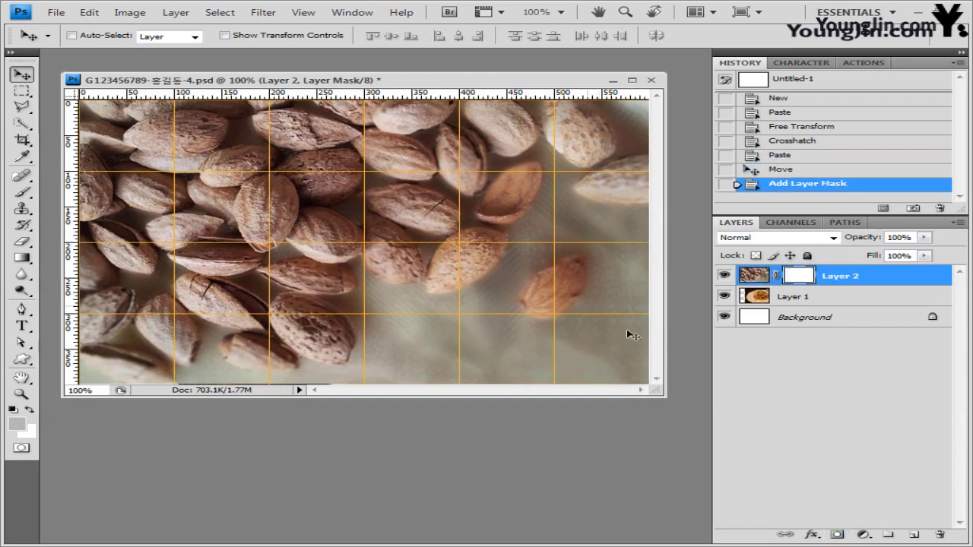
{"action": "left_click", "coordinate": [21, 257]}
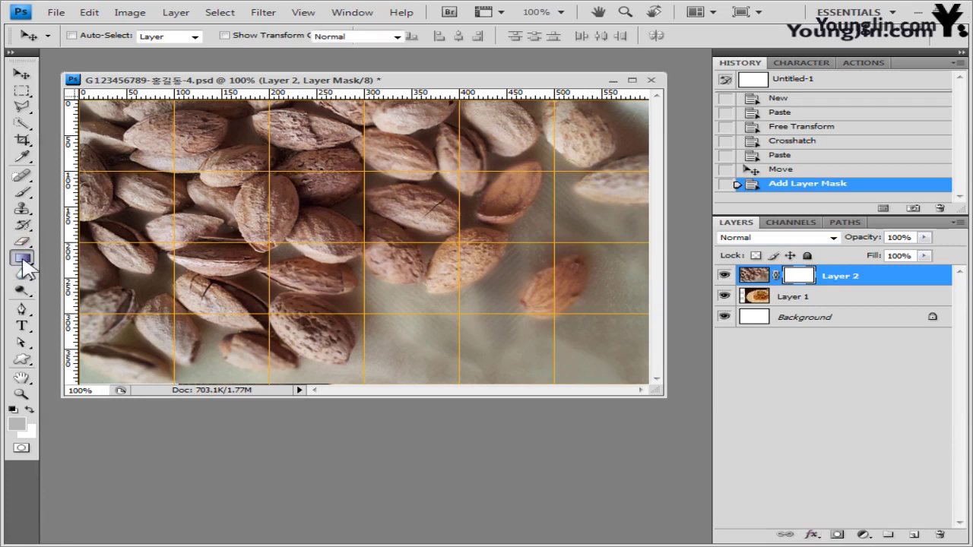
{"action": "left_click", "coordinate": [34, 260]}
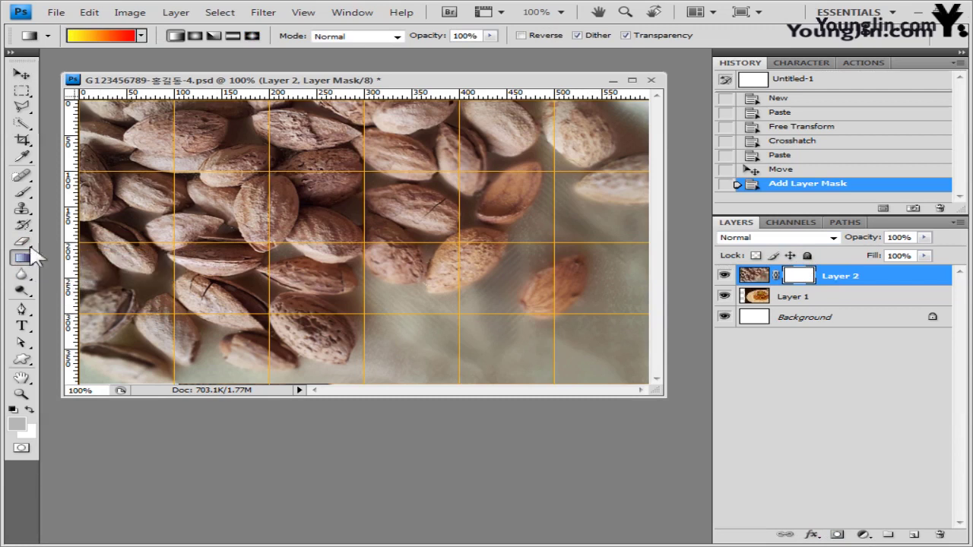
{"action": "left_click", "coordinate": [116, 29]}
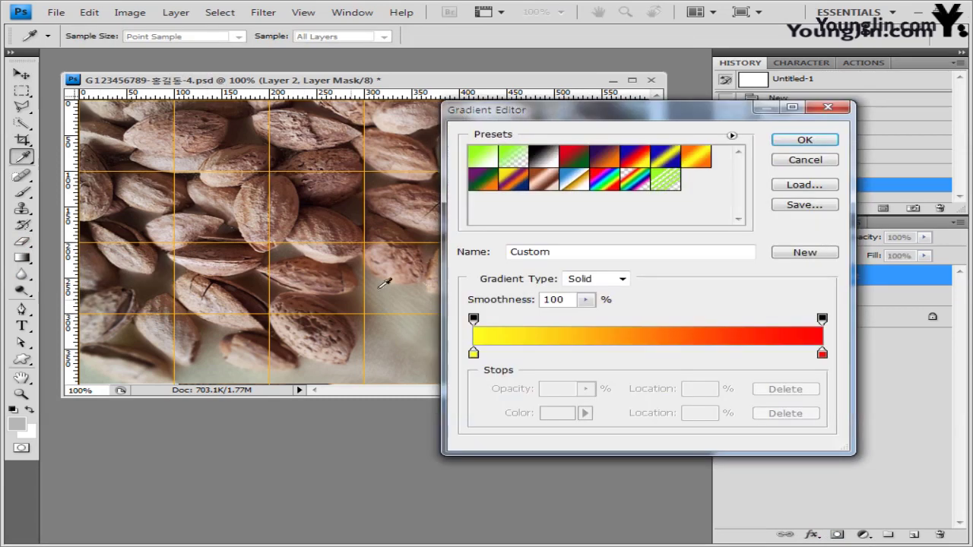
{"action": "left_click_drag", "start_coordinate": [598, 115], "coordinate": [283, 139]}
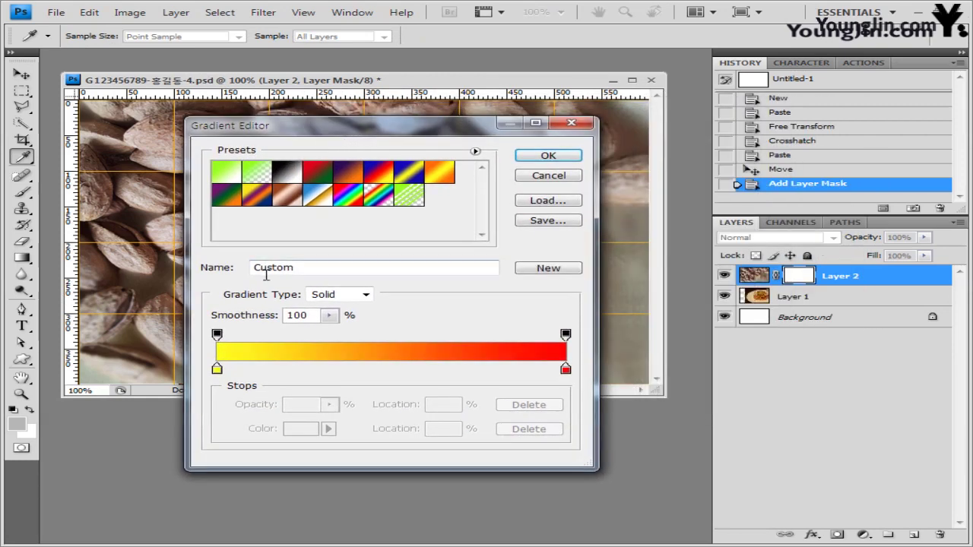
{"action": "left_click", "coordinate": [300, 179]}
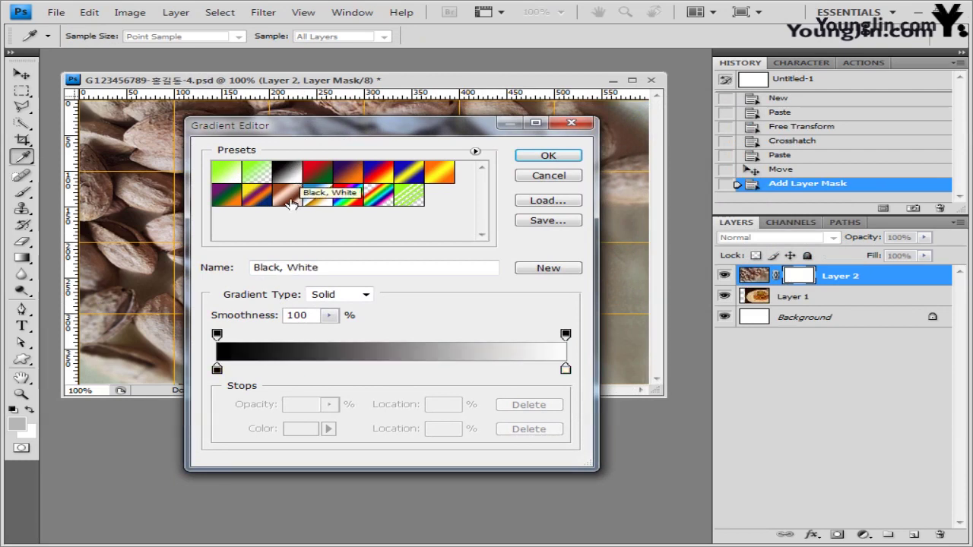
{"action": "left_click", "coordinate": [549, 157]}
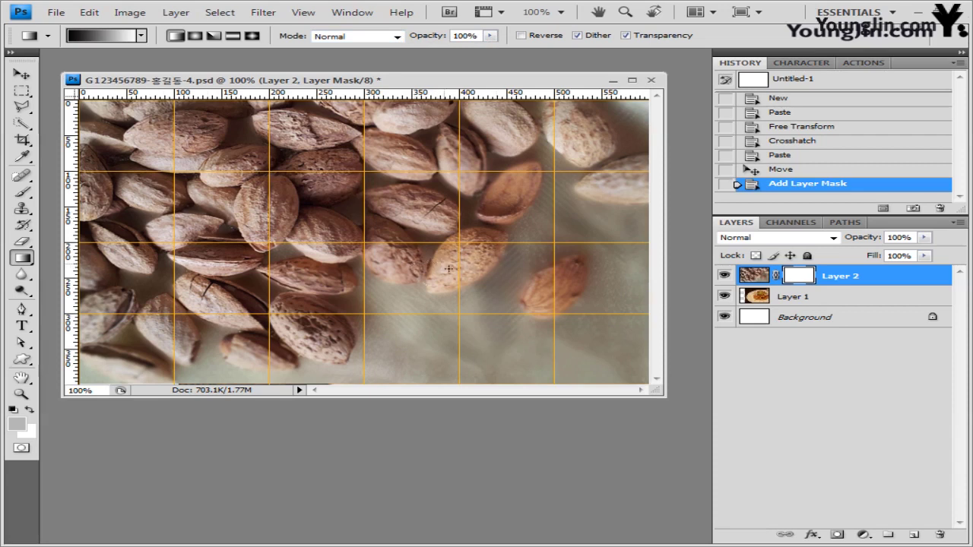
{"action": "left_click_drag", "start_coordinate": [268, 143], "coordinate": [449, 271]}
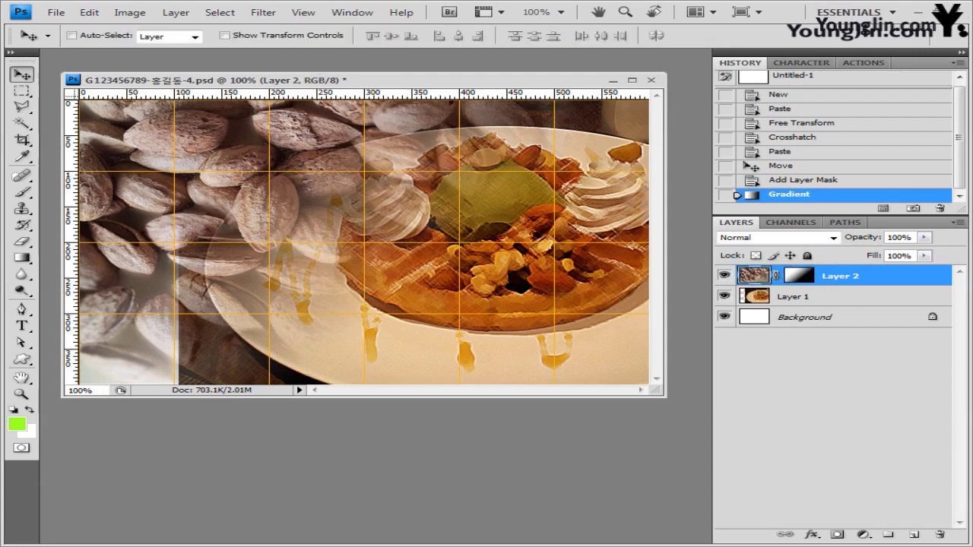
- Open 2급-11.jpg in Photoshop and float it in its own window with the whole width of the nut pie in view
{"action": "key", "text": "alt+Tab"}
{"action": "left_click_drag", "start_coordinate": [184, 398], "coordinate": [310, 506]}
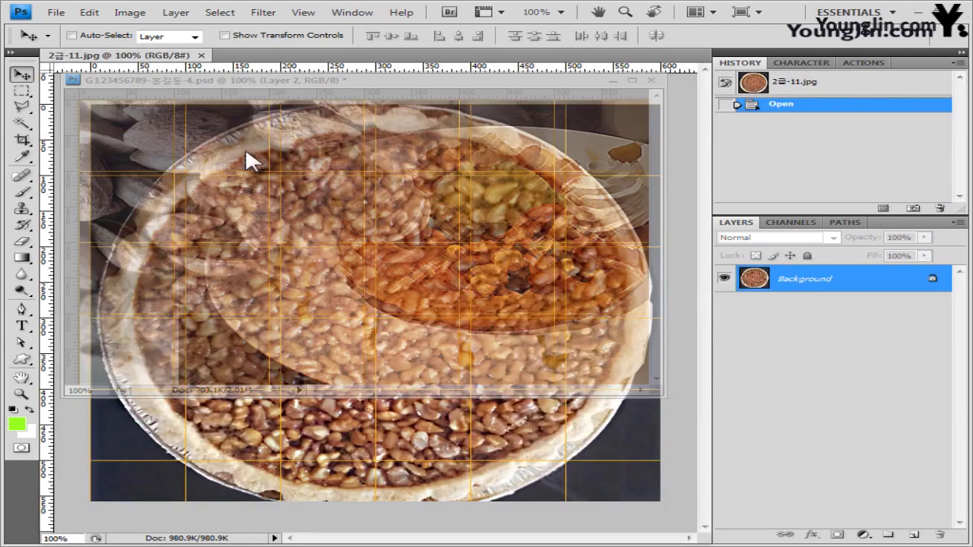
{"action": "left_click_drag", "start_coordinate": [303, 90], "coordinate": [308, 83]}
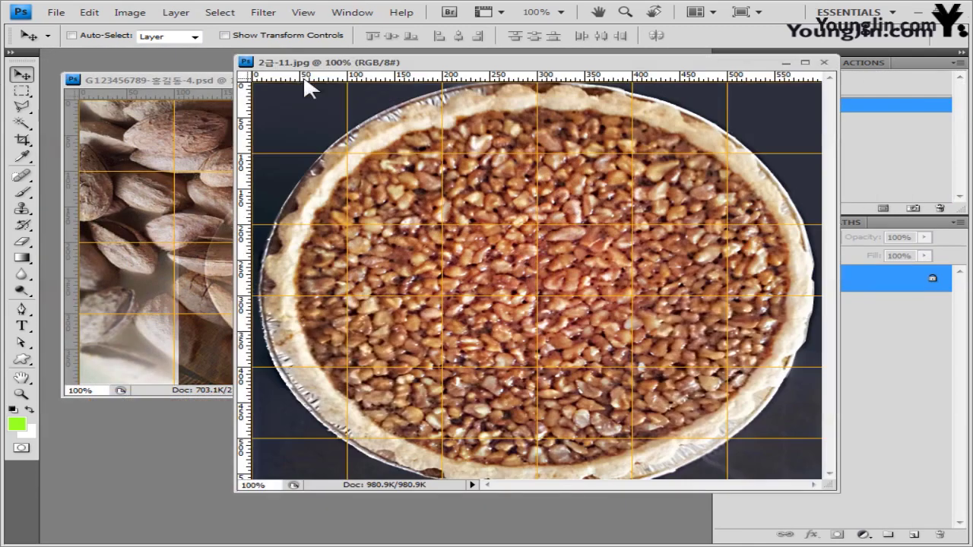
{"action": "left_click_drag", "start_coordinate": [244, 76], "coordinate": [194, 85]}
- Select the dark background on both sides of the nut pie with the Magic Wand at tolerance 32, and invert the selection
{"action": "left_click", "coordinate": [23, 124]}
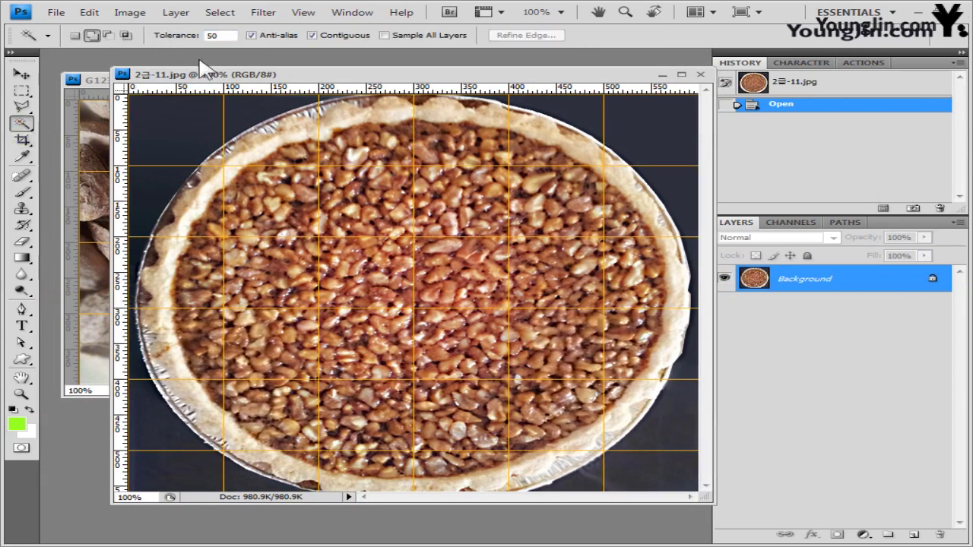
{"action": "left_click", "coordinate": [175, 142]}
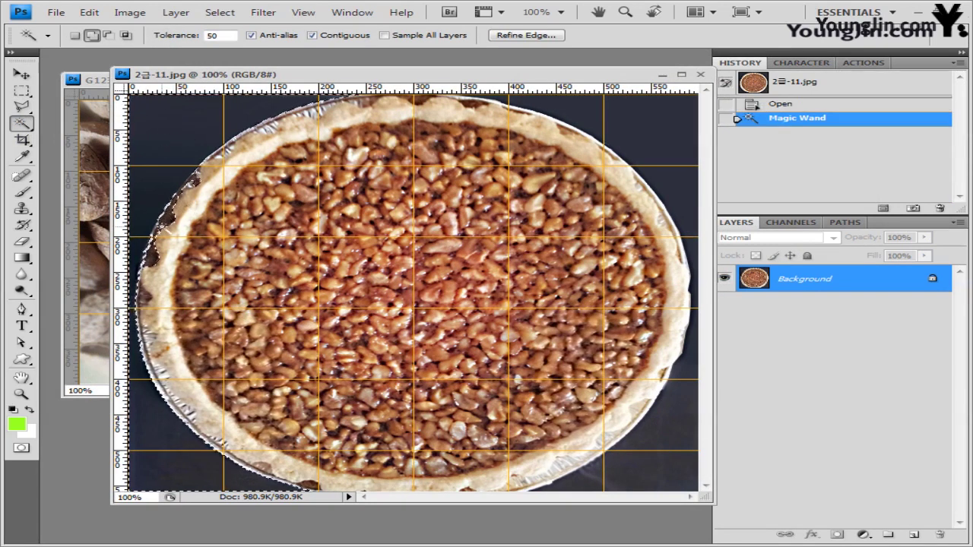
{"action": "key", "text": "ctrl+z"}
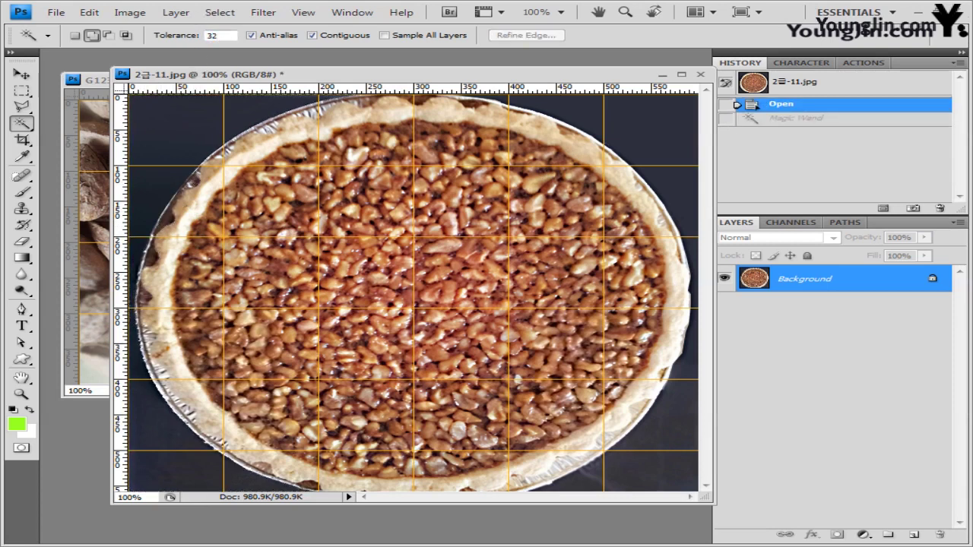
{"action": "left_click", "coordinate": [192, 126]}
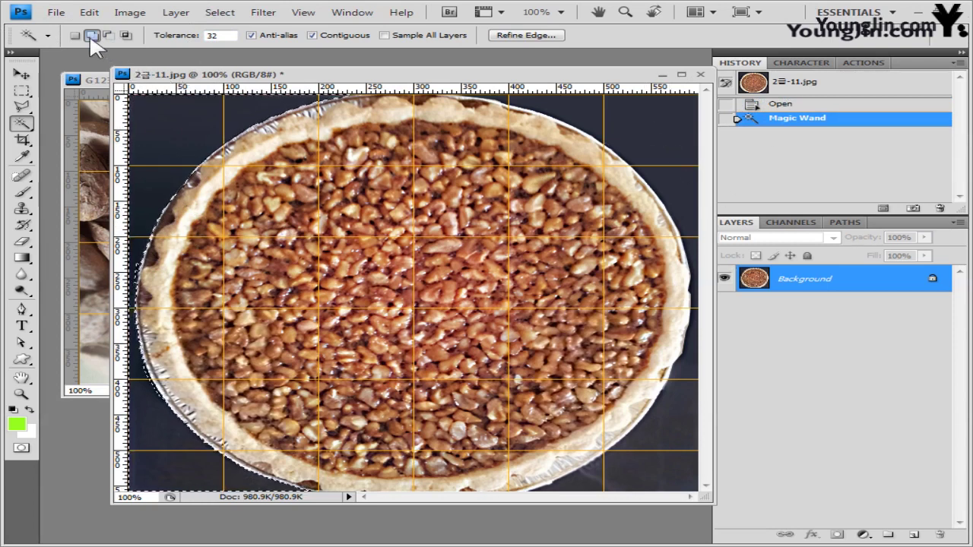
{"action": "left_click", "coordinate": [652, 129]}
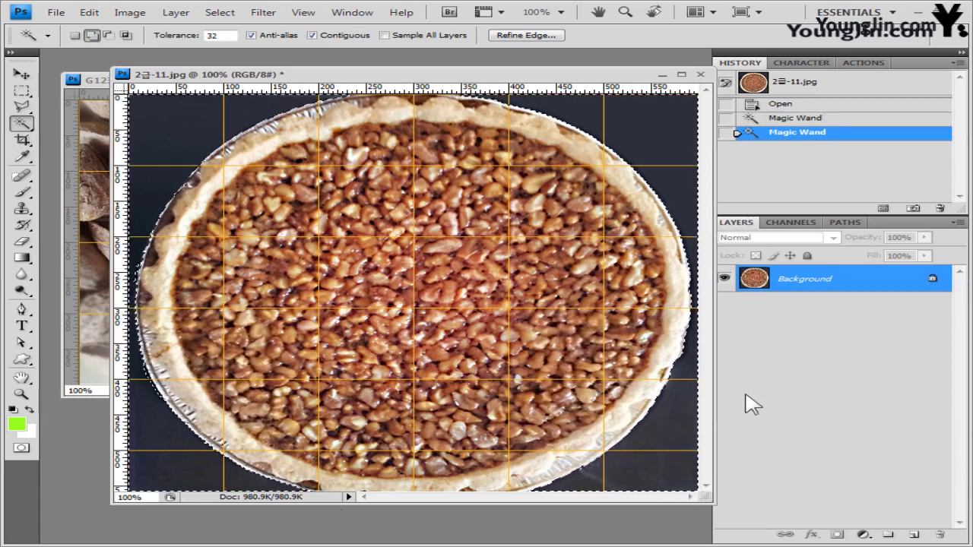
{"action": "left_click", "coordinate": [223, 17]}
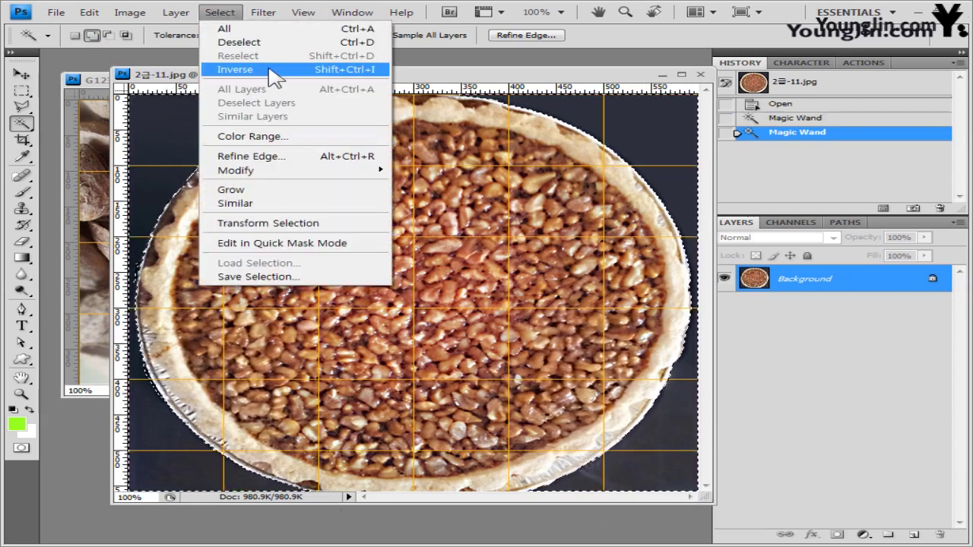
{"action": "left_click", "coordinate": [235, 69]}
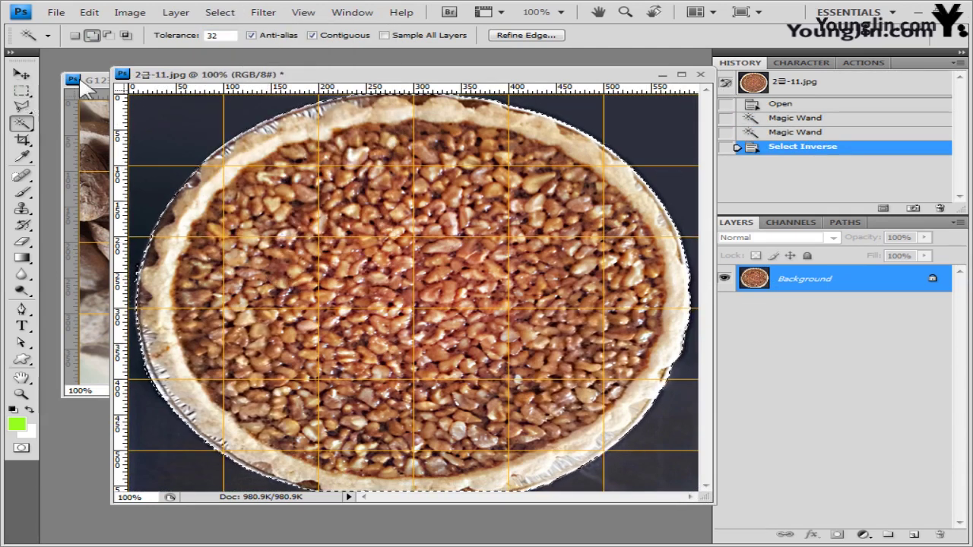
- Paste the copied nut pie into the document whose name ends in -4.psd, and close 2급-11.jpg
{"action": "left_click", "coordinate": [108, 82]}
{"action": "key", "text": "ctrl+v"}
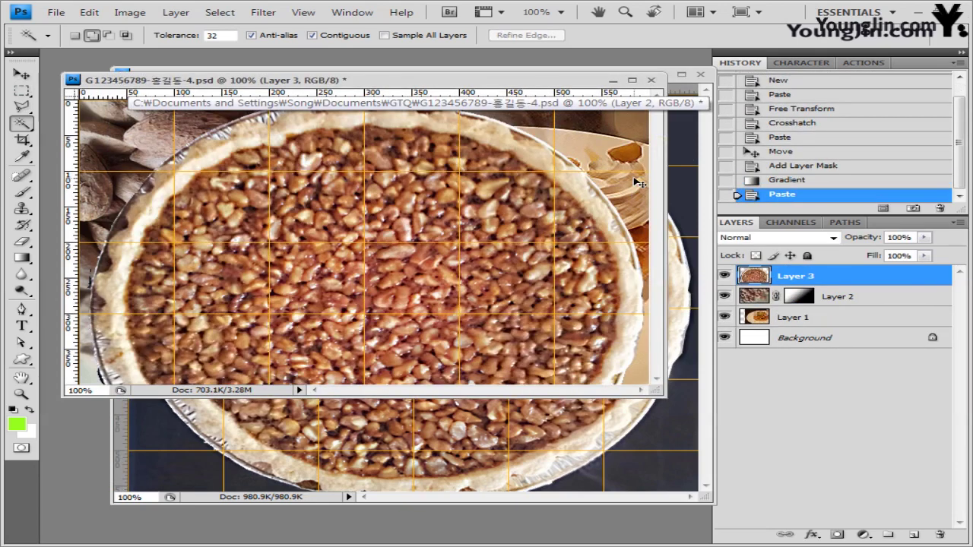
{"action": "left_click", "coordinate": [700, 74]}
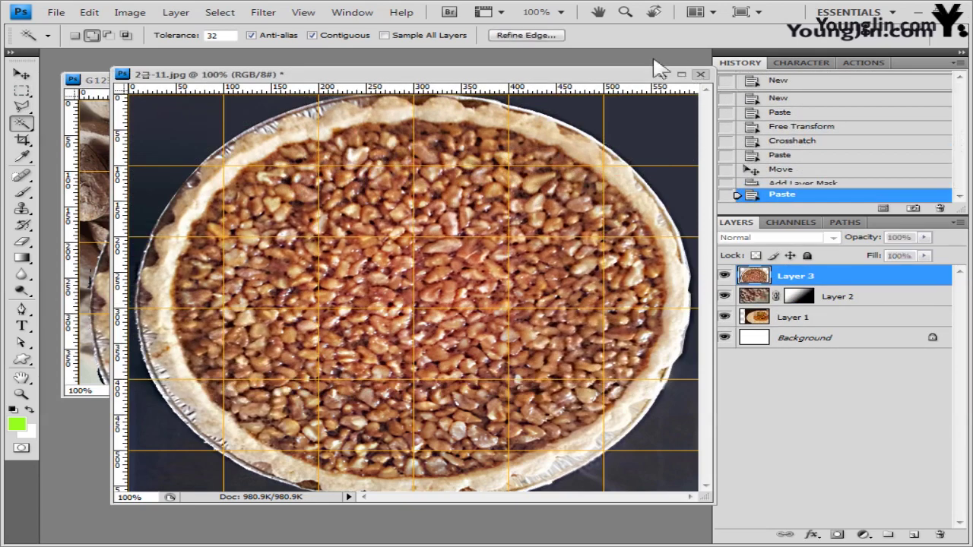
{"action": "left_click", "coordinate": [450, 222]}
- Scale the nut pie to about 74.7%, rotate it about -11.9° and move its center to about X 78, Y 298 px
{"action": "key", "text": "v"}
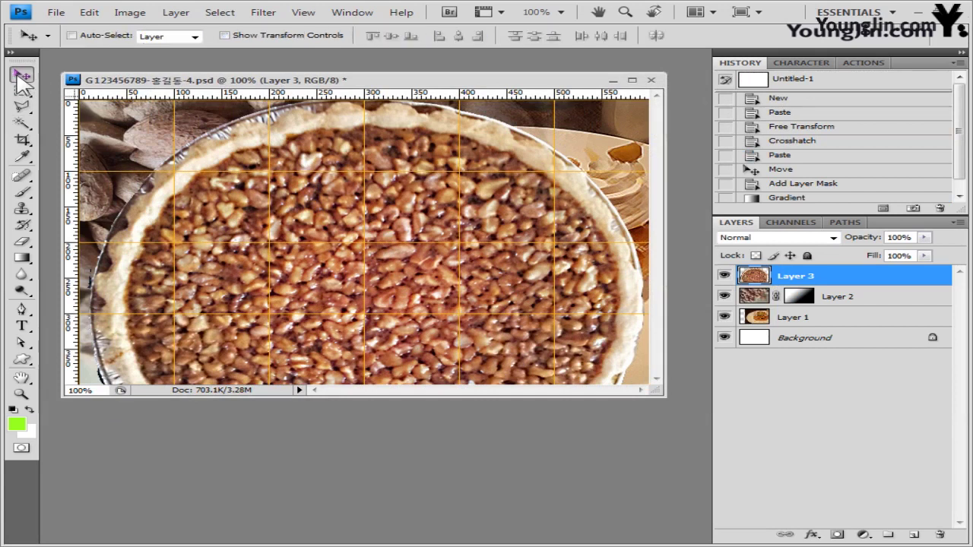
{"action": "key", "text": "ctrl+t"}
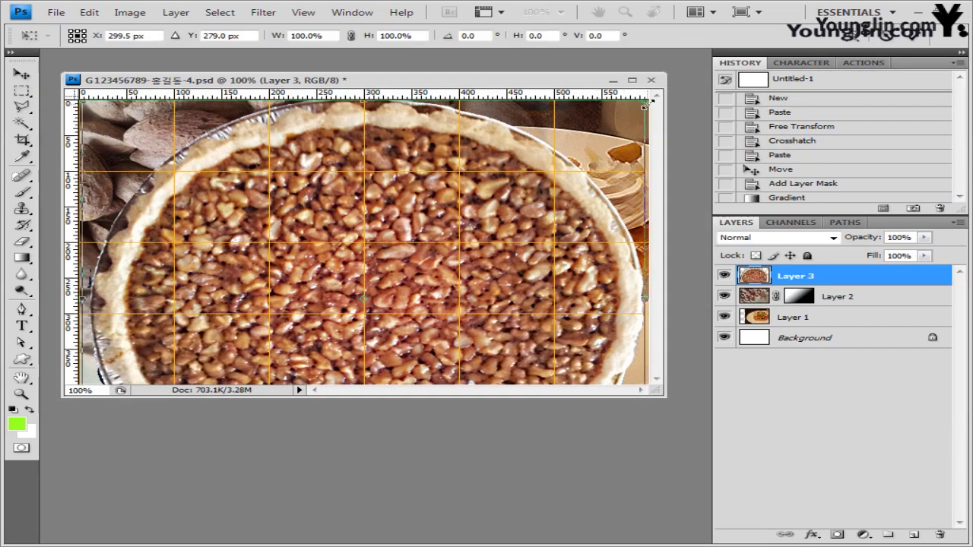
{"action": "left_click_drag", "start_coordinate": [644, 104], "coordinate": [507, 197]}
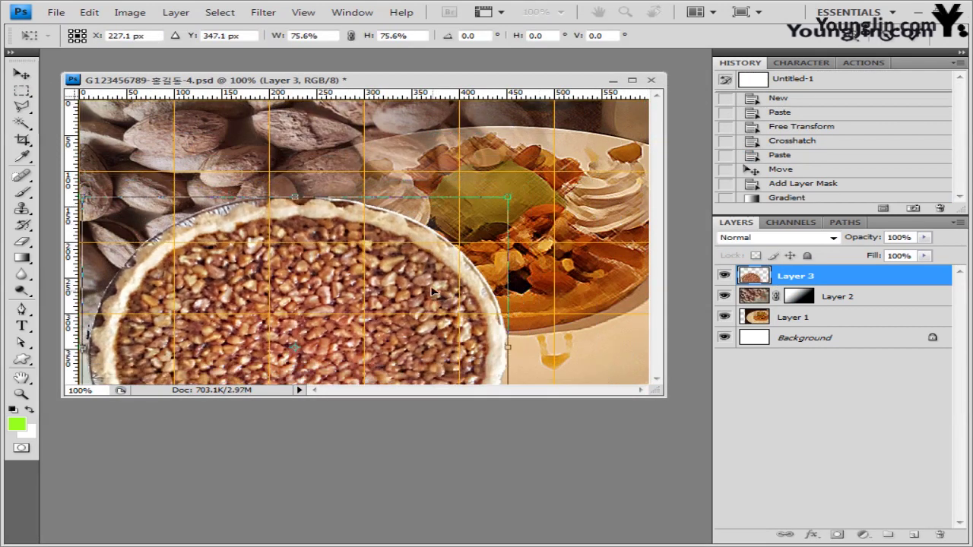
{"action": "left_click_drag", "start_coordinate": [431, 291], "coordinate": [359, 248]}
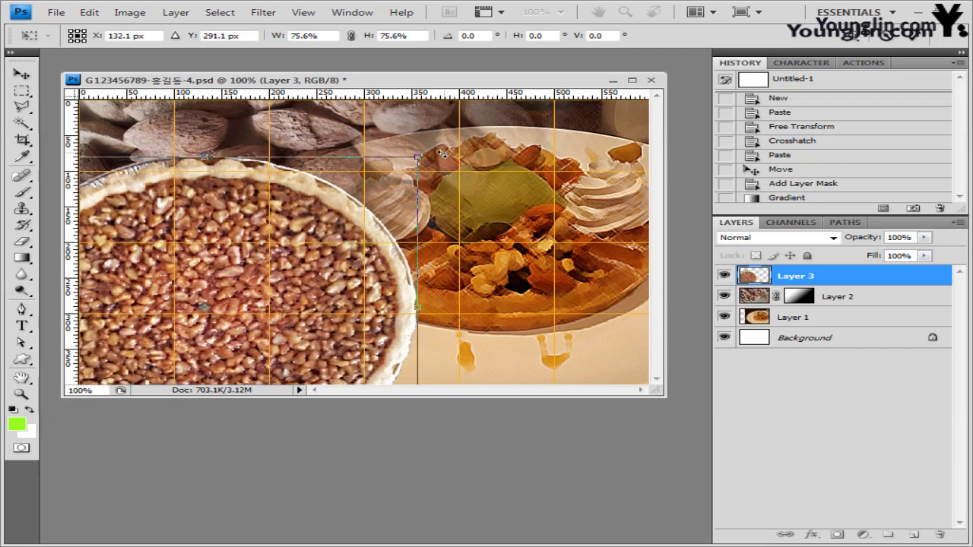
{"action": "left_click_drag", "start_coordinate": [441, 154], "coordinate": [374, 126]}
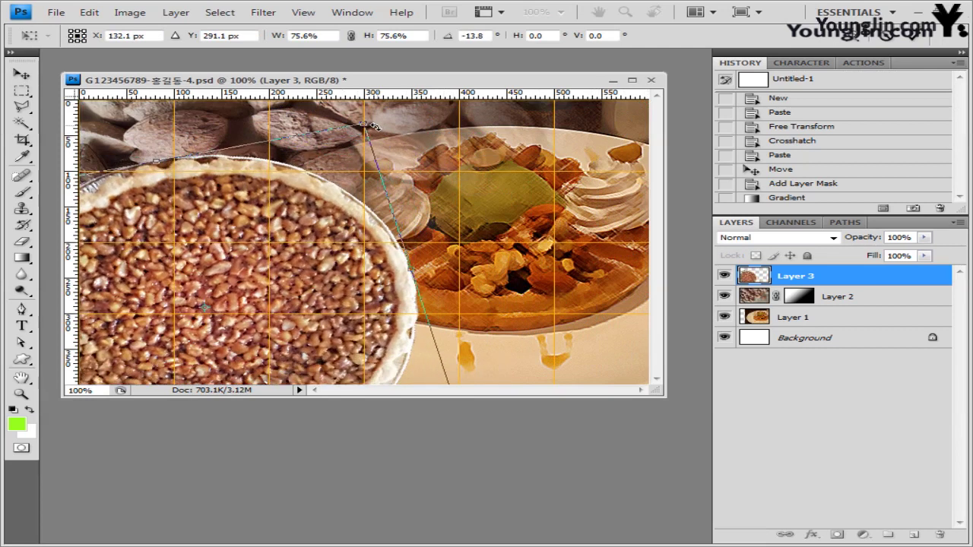
{"action": "left_click_drag", "start_coordinate": [335, 264], "coordinate": [283, 267]}
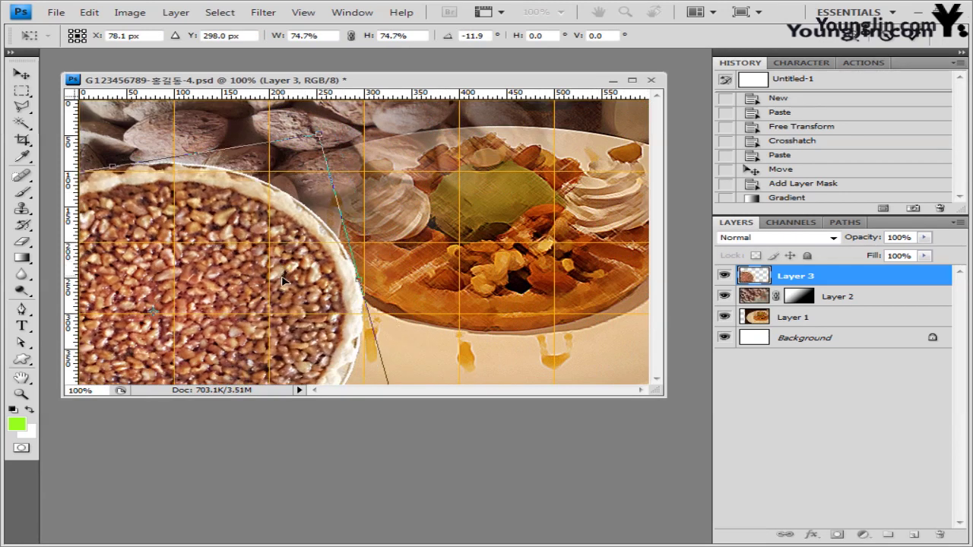
{"action": "key", "text": "Return"}
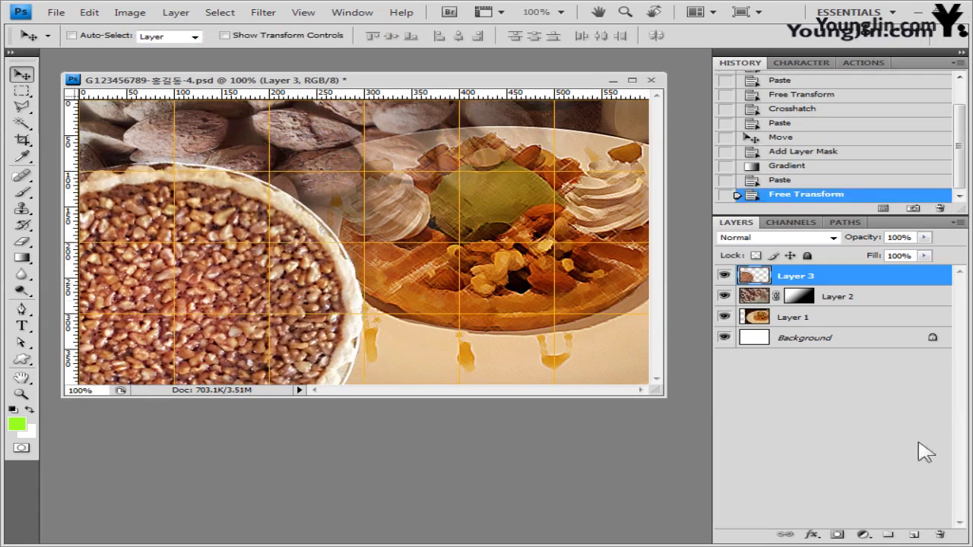
- Add an Outer Glow with the default settings to the nut pie layer
{"action": "left_click", "coordinate": [812, 535]}
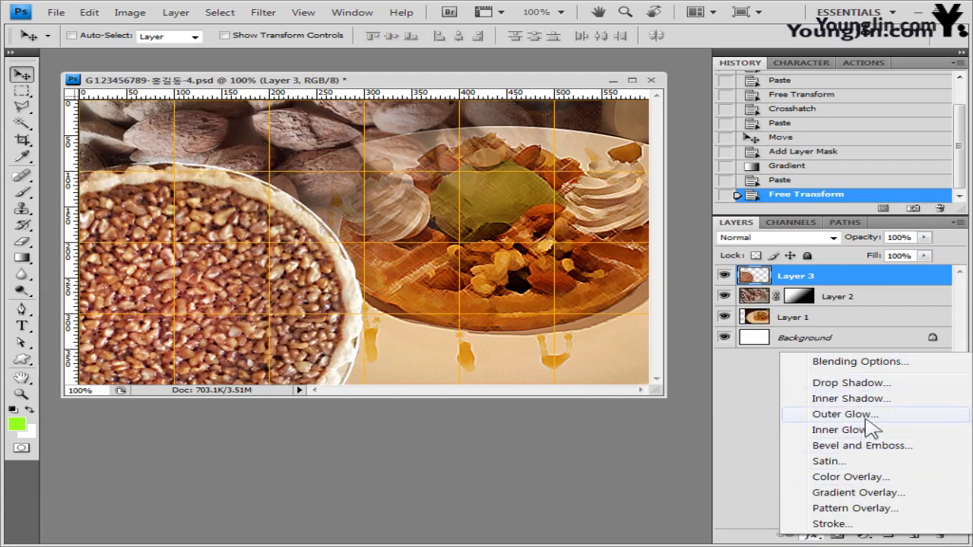
{"action": "left_click", "coordinate": [731, 175]}
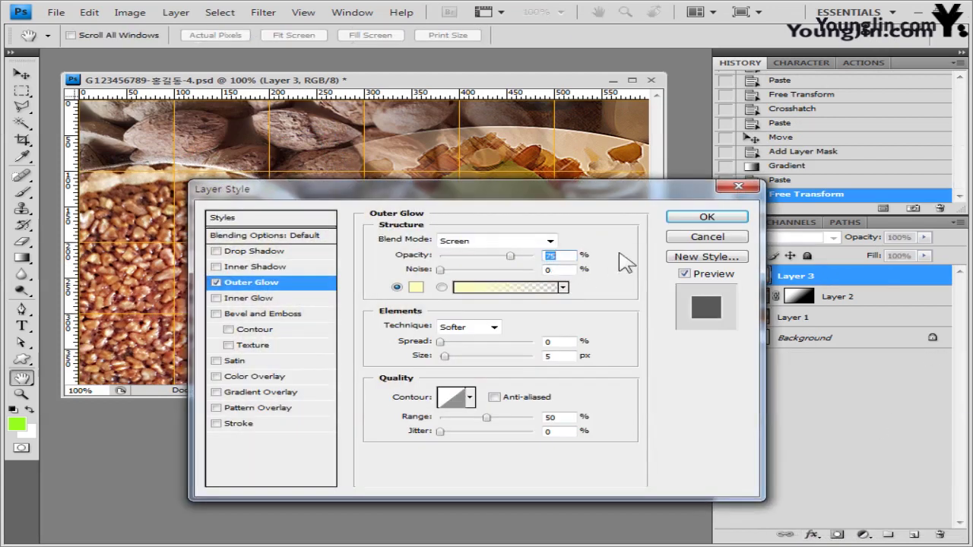
{"action": "left_click", "coordinate": [698, 215]}
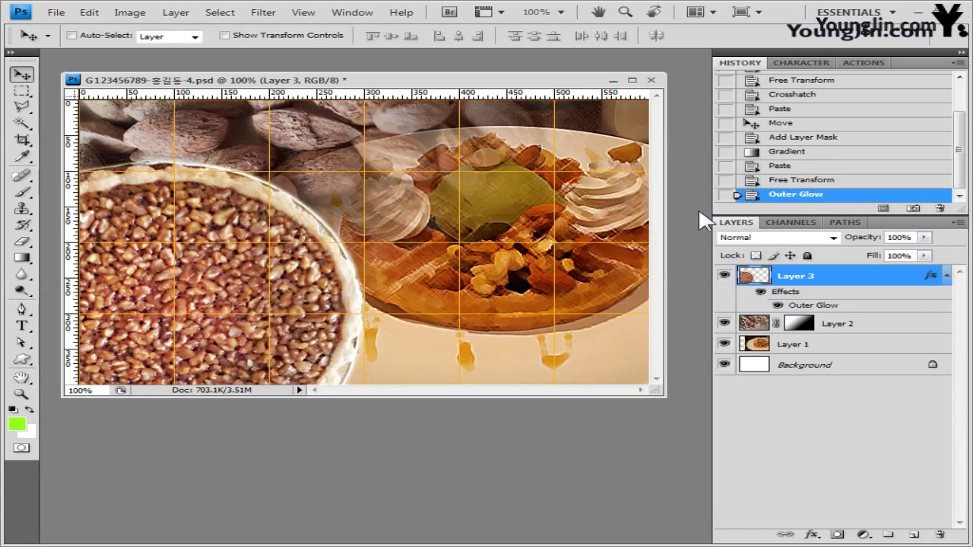
- Open 2급-12.jpg from the GTQ Image folder in Photoshop and float it in its own window
{"action": "key", "text": "ctrl+o"}
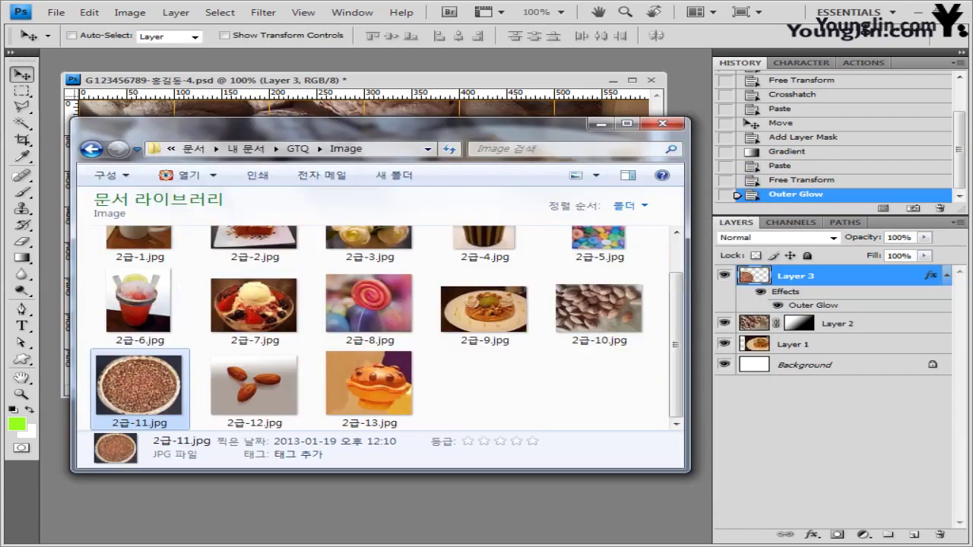
{"action": "left_click_drag", "start_coordinate": [254, 384], "coordinate": [431, 521]}
{"action": "key", "text": "Return"}
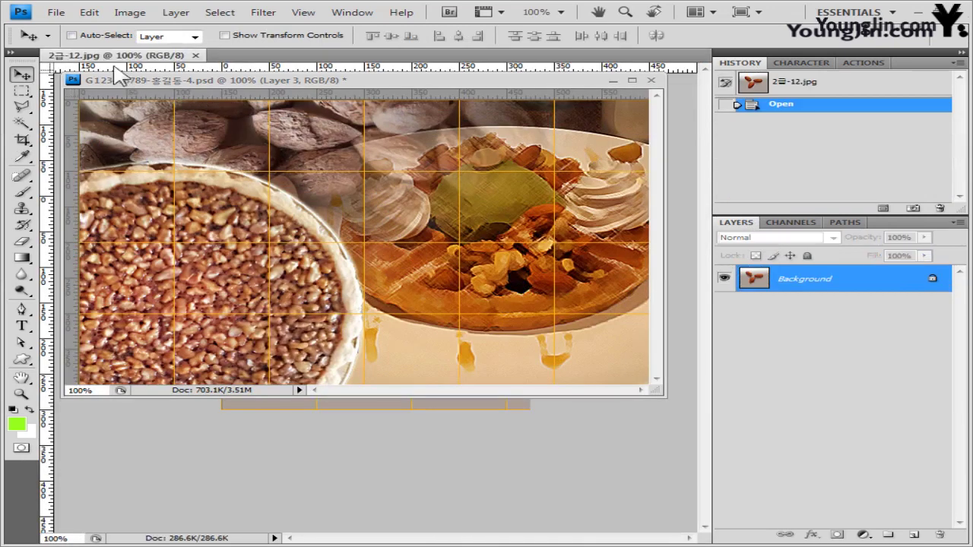
{"action": "left_click_drag", "start_coordinate": [115, 63], "coordinate": [304, 180]}
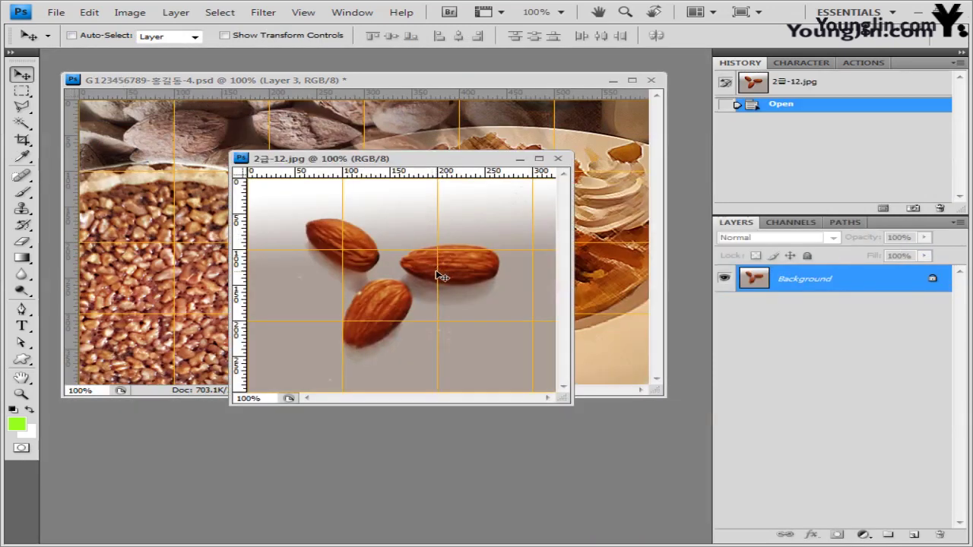
- Select the background and shadows around the three almonds with the additive Magic Wand at tolerance 32, and invert the selection
{"action": "left_click", "coordinate": [21, 123]}
{"action": "left_click", "coordinate": [326, 207]}
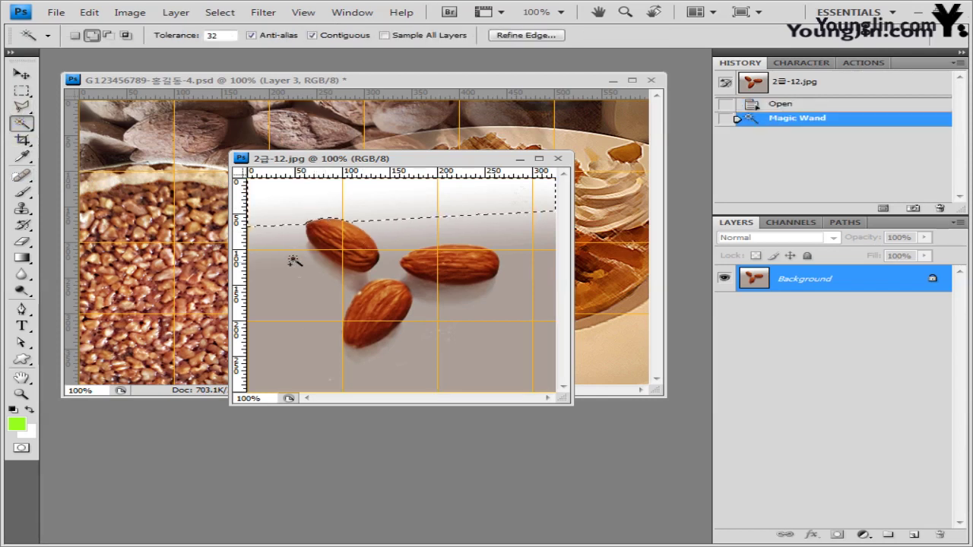
{"action": "left_click", "coordinate": [91, 35]}
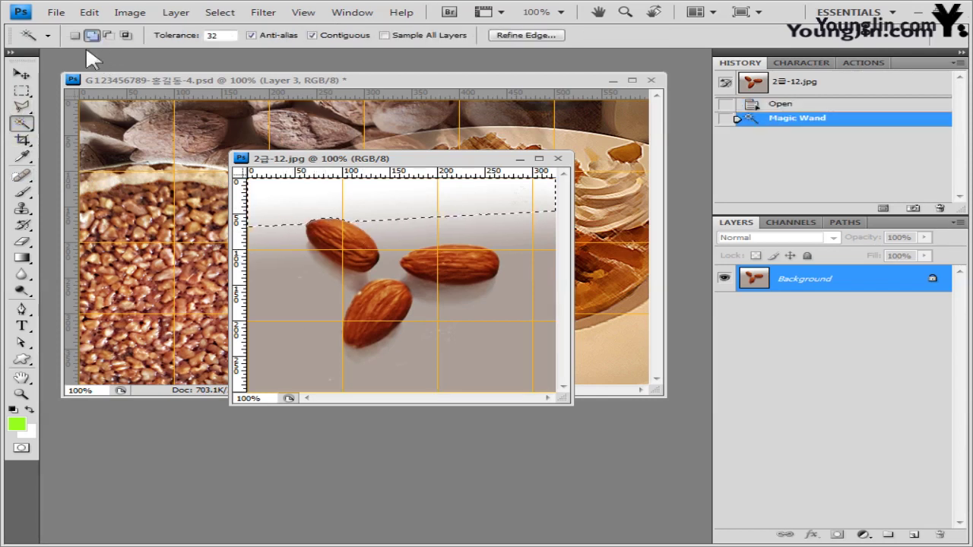
{"action": "left_click", "coordinate": [293, 246]}
{"action": "left_click", "coordinate": [272, 233]}
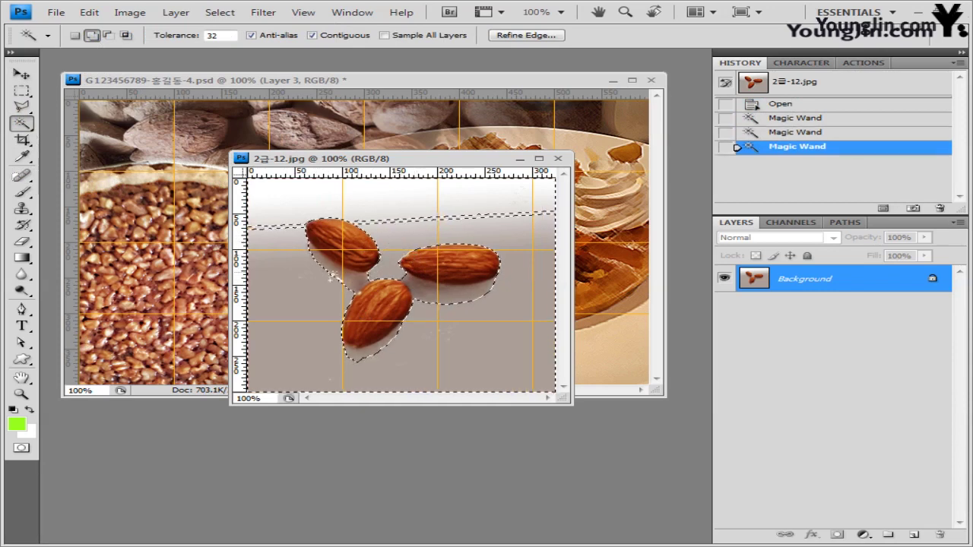
{"action": "left_click", "coordinate": [293, 228]}
{"action": "left_click", "coordinate": [460, 287]}
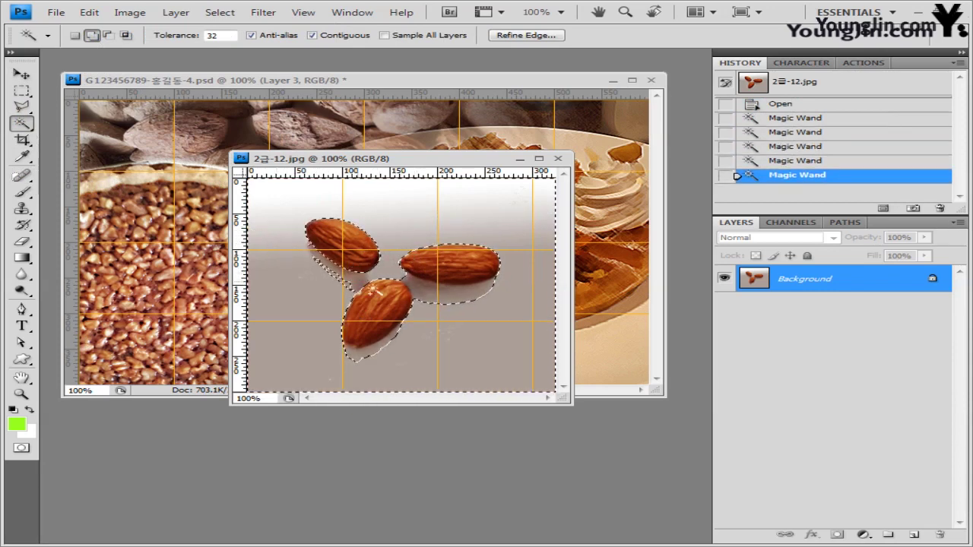
{"action": "left_click", "coordinate": [462, 298], "text": "alt"}
{"action": "left_click", "coordinate": [426, 303], "text": "alt"}
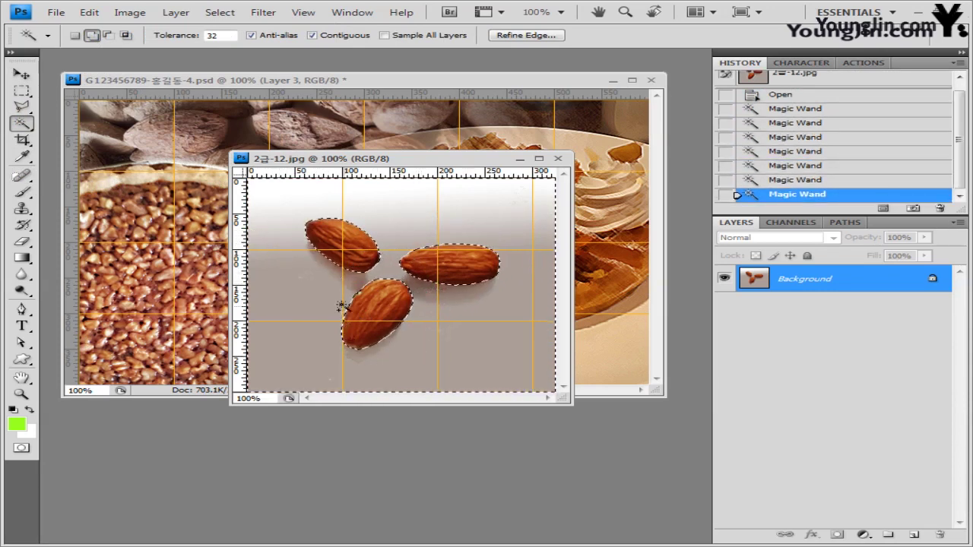
{"action": "left_click", "coordinate": [232, 17]}
{"action": "left_click", "coordinate": [237, 68]}
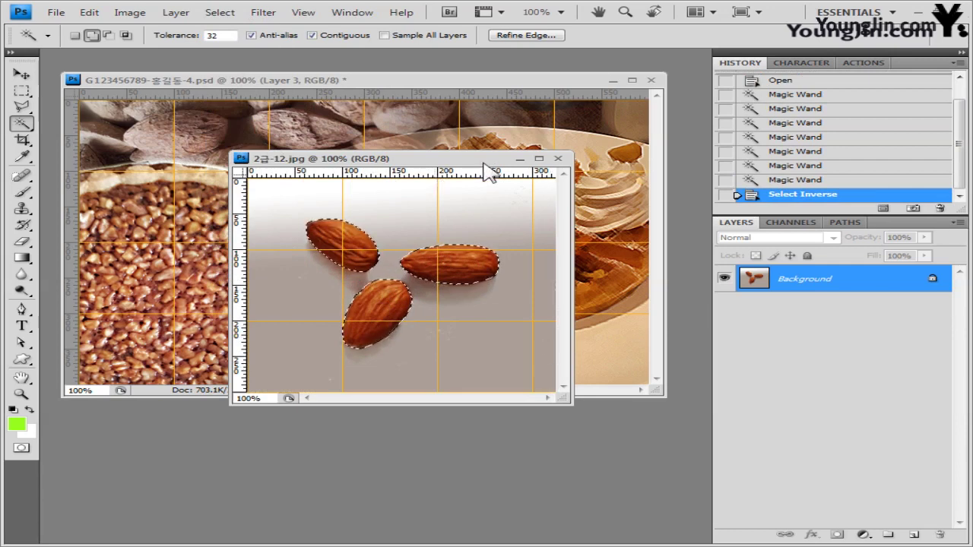
- Copy the three almonds into the document whose name ends in -4.psd, and close 2급-12.jpg
{"action": "left_click_drag", "start_coordinate": [484, 161], "coordinate": [578, 236]}
{"action": "left_click", "coordinate": [392, 103]}
{"action": "key", "text": "ctrl+v"}
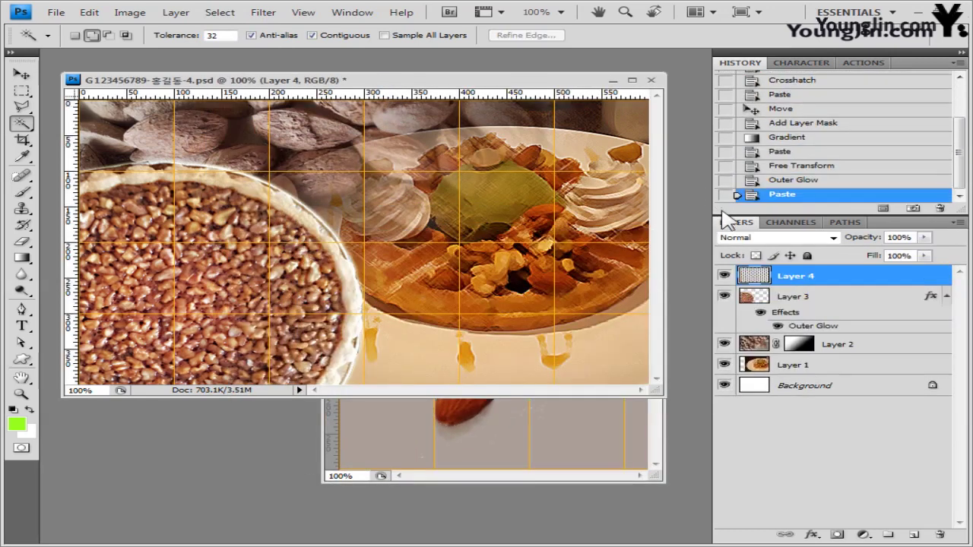
{"action": "left_click", "coordinate": [660, 468]}
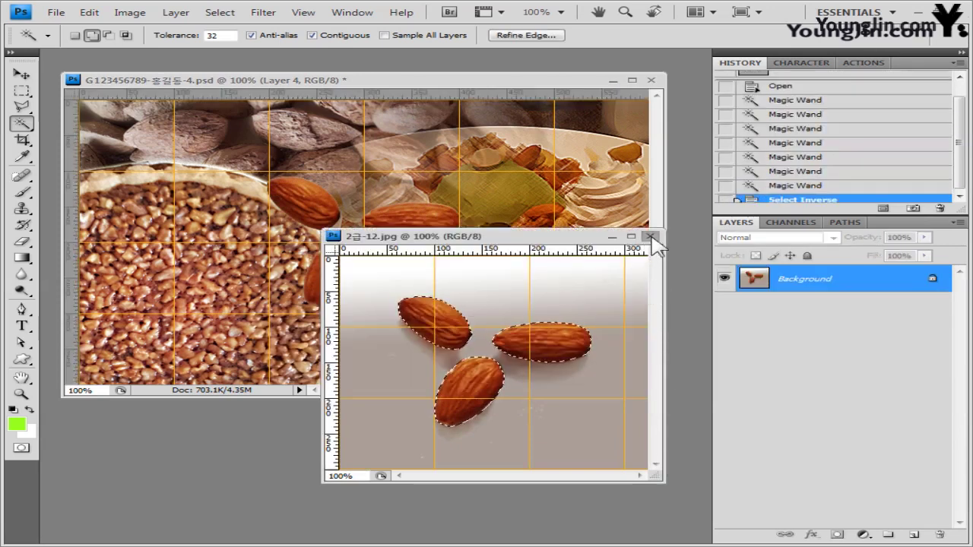
{"action": "left_click", "coordinate": [650, 236]}
- Move the almonds over the waffle's lower edge, rotate them about 17.4° and shrink them to about 150 px wide overall
{"action": "key", "text": "v"}
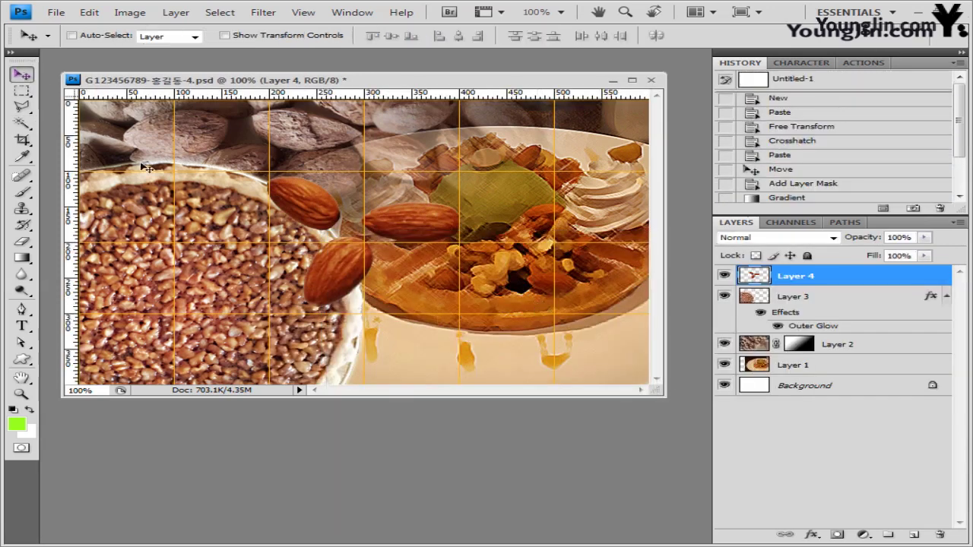
{"action": "left_click_drag", "start_coordinate": [334, 213], "coordinate": [676, 268]}
{"action": "key", "text": "ctrl+t"}
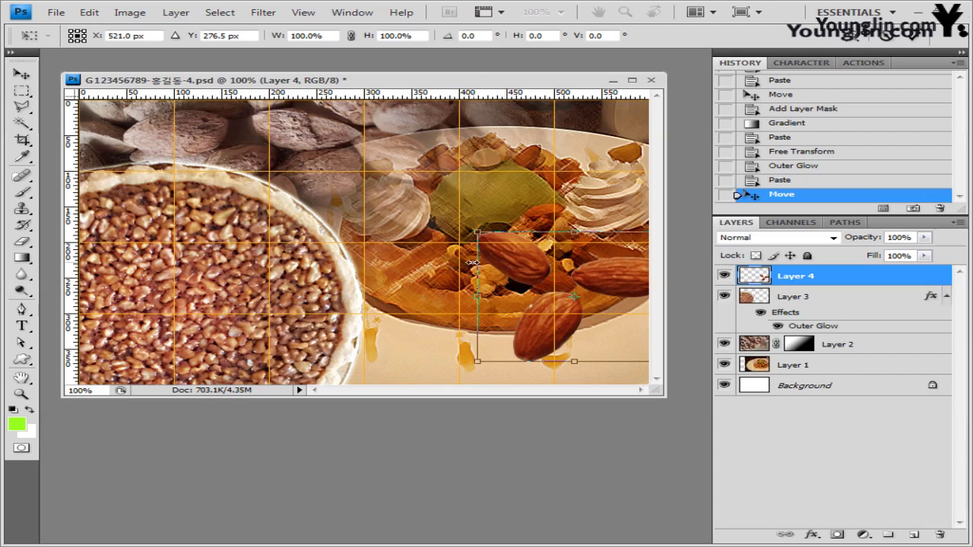
{"action": "left_click_drag", "start_coordinate": [454, 257], "coordinate": [464, 222]}
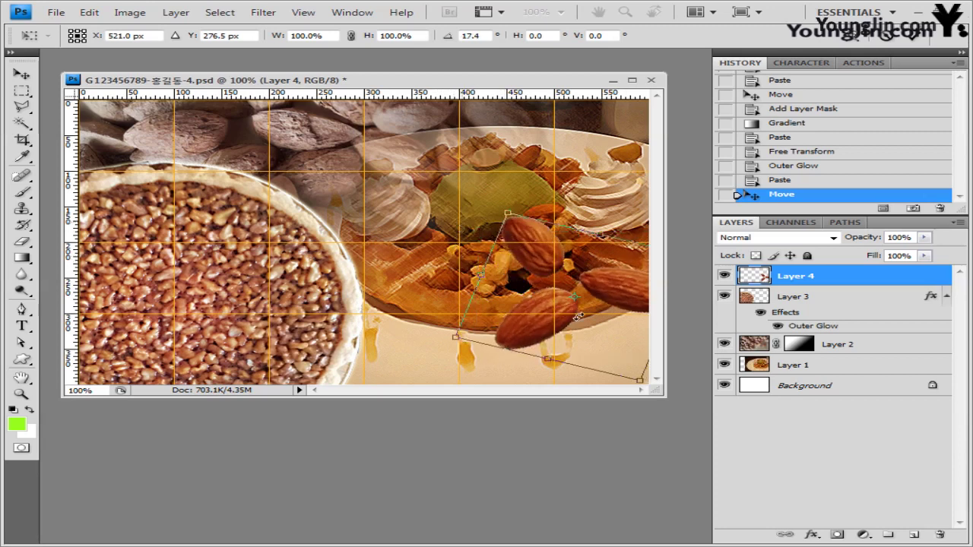
{"action": "left_click_drag", "start_coordinate": [578, 316], "coordinate": [560, 317]}
{"action": "key", "text": "Return"}
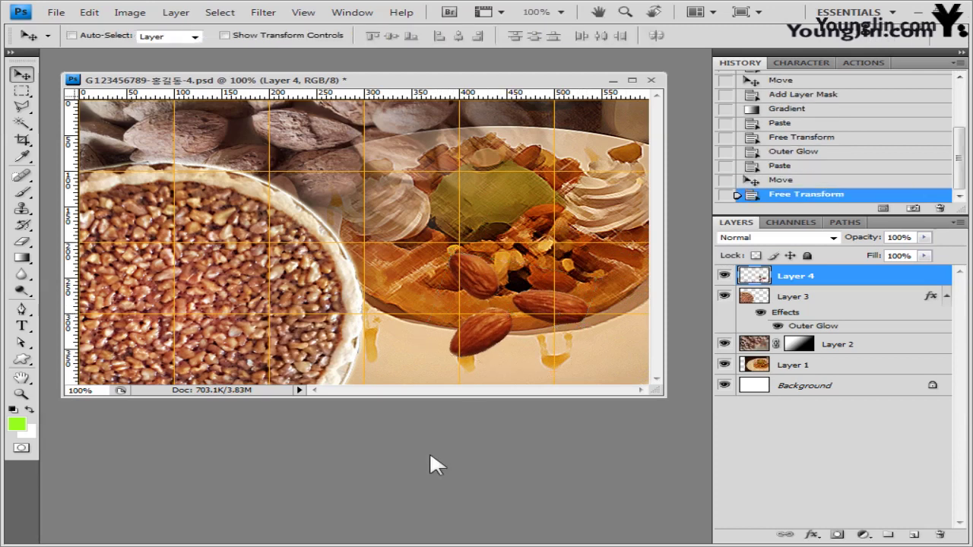
- Give the almond layer a Drop Shadow with Use Global Light off and a Bevel and Emboss in Inner Bevel style
{"action": "left_click", "coordinate": [811, 535]}
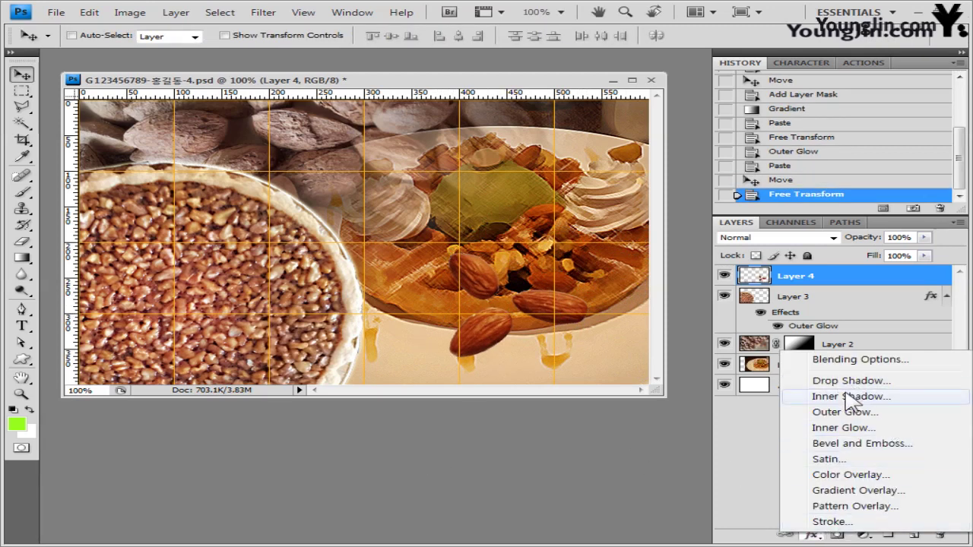
{"action": "key", "text": "Escape"}
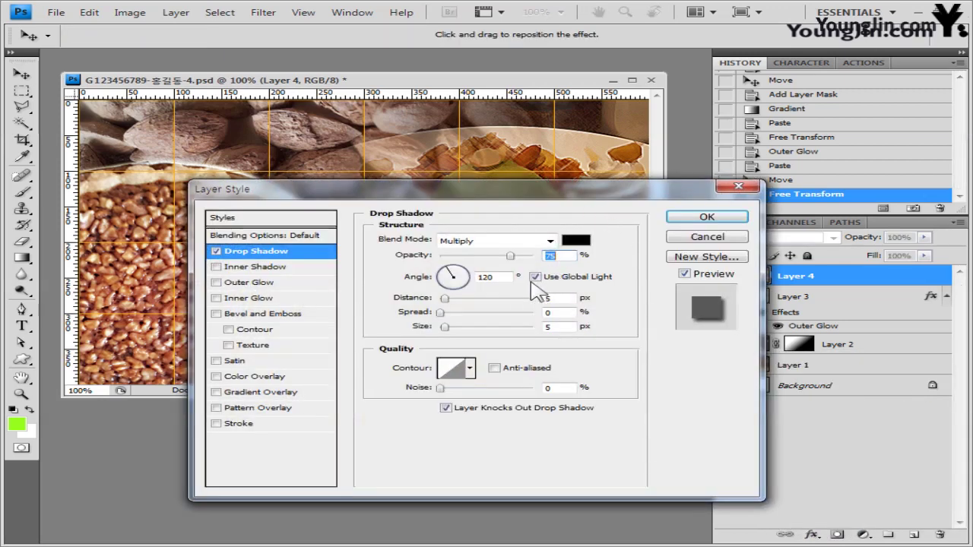
{"action": "left_click", "coordinate": [536, 277]}
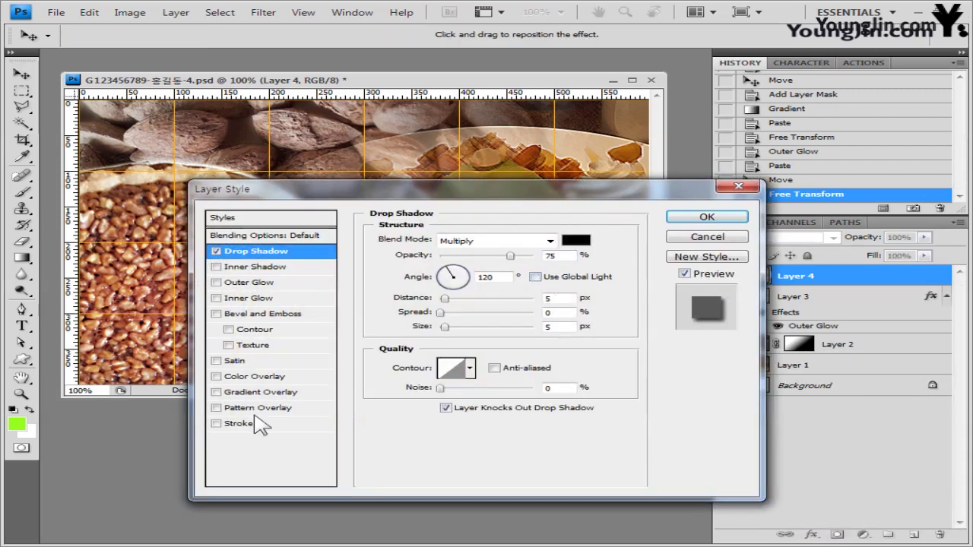
{"action": "left_click", "coordinate": [260, 313]}
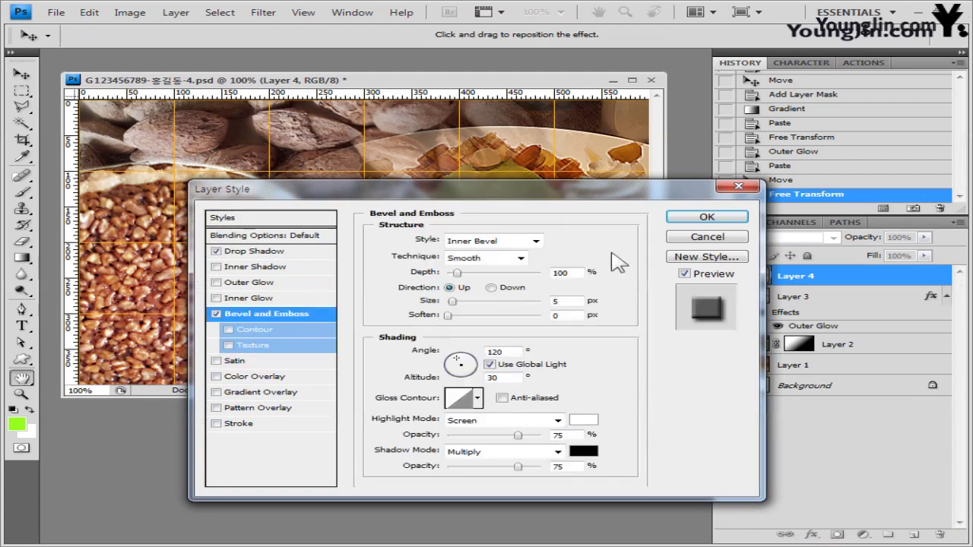
{"action": "left_click", "coordinate": [707, 218]}
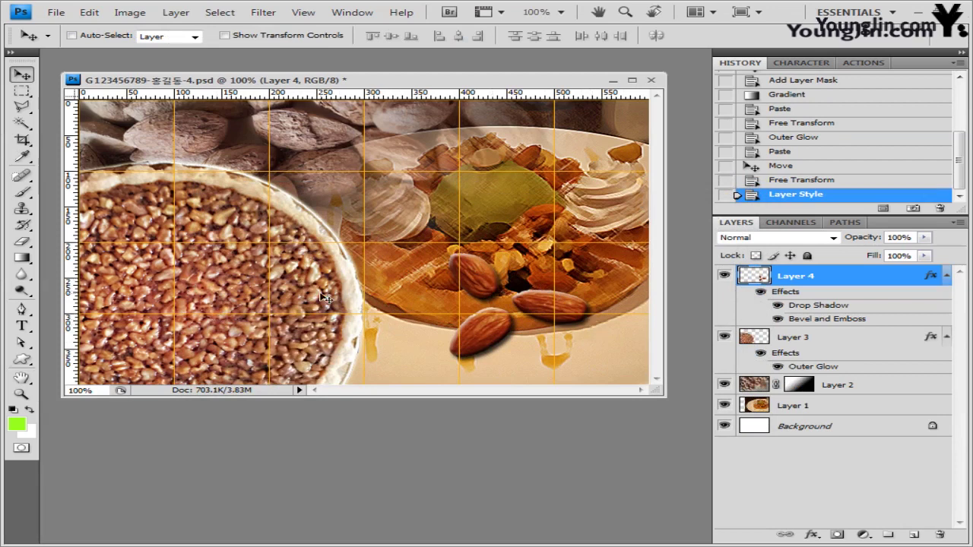
- Replace the custom shapes with the Shapes set and draw a lime-green solid blob about 185 x 160 px over the nut pie
{"action": "left_click", "coordinate": [22, 360]}
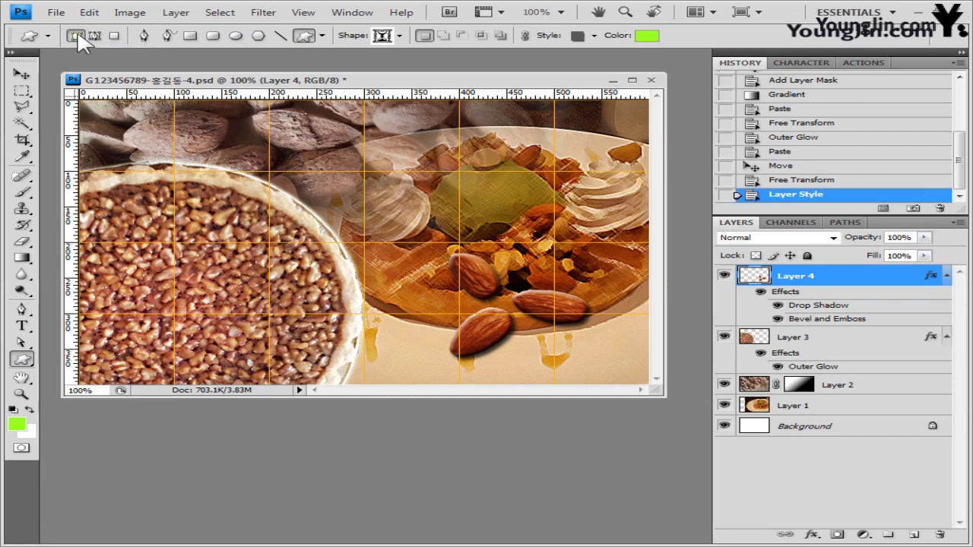
{"action": "left_click", "coordinate": [399, 36]}
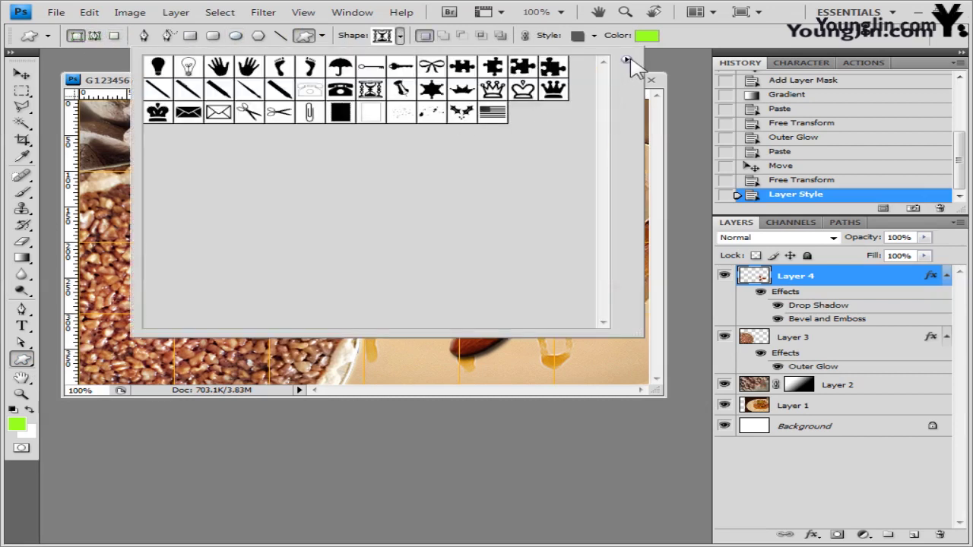
{"action": "left_click", "coordinate": [627, 61]}
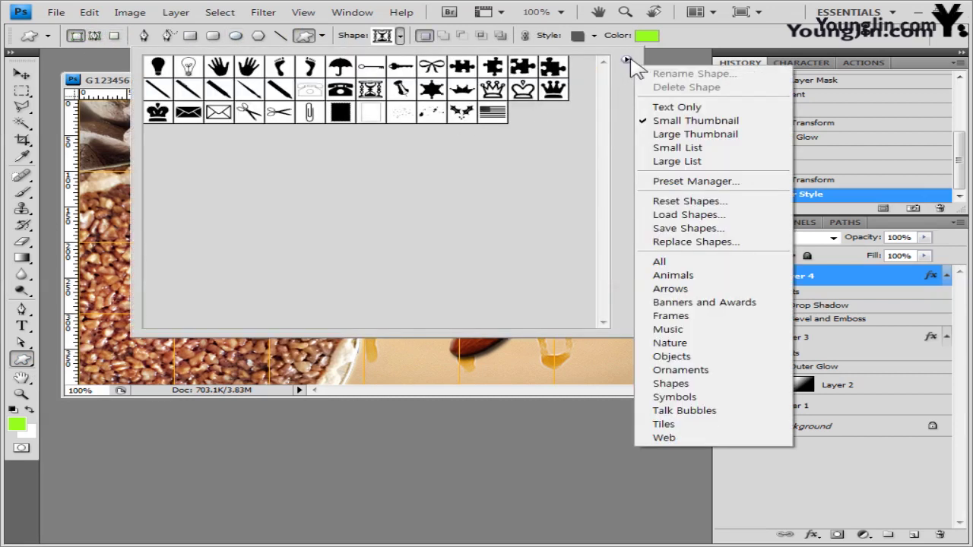
{"action": "left_click", "coordinate": [722, 383]}
{"action": "left_click", "coordinate": [402, 222]}
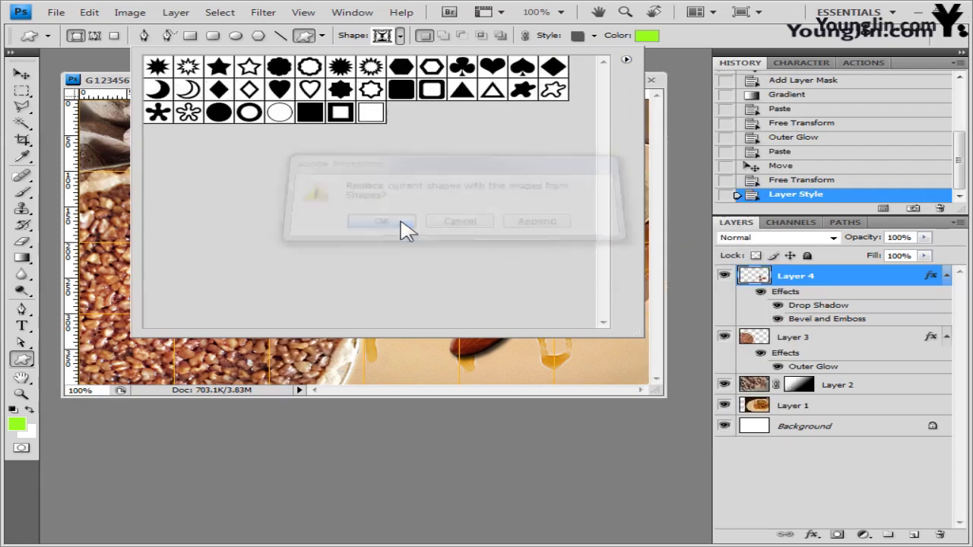
{"action": "left_click", "coordinate": [523, 91]}
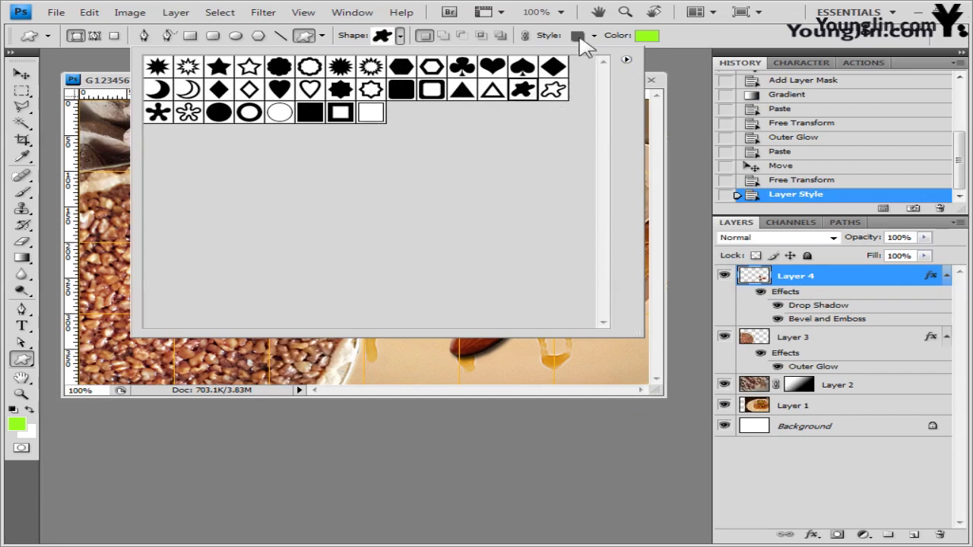
{"action": "left_click", "coordinate": [751, 40]}
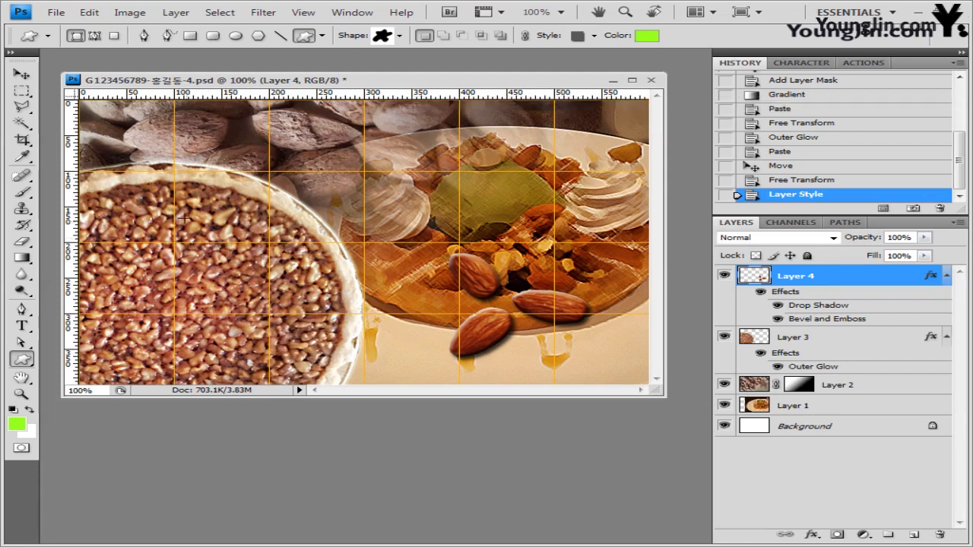
{"action": "left_click_drag", "start_coordinate": [183, 218], "coordinate": [359, 333]}
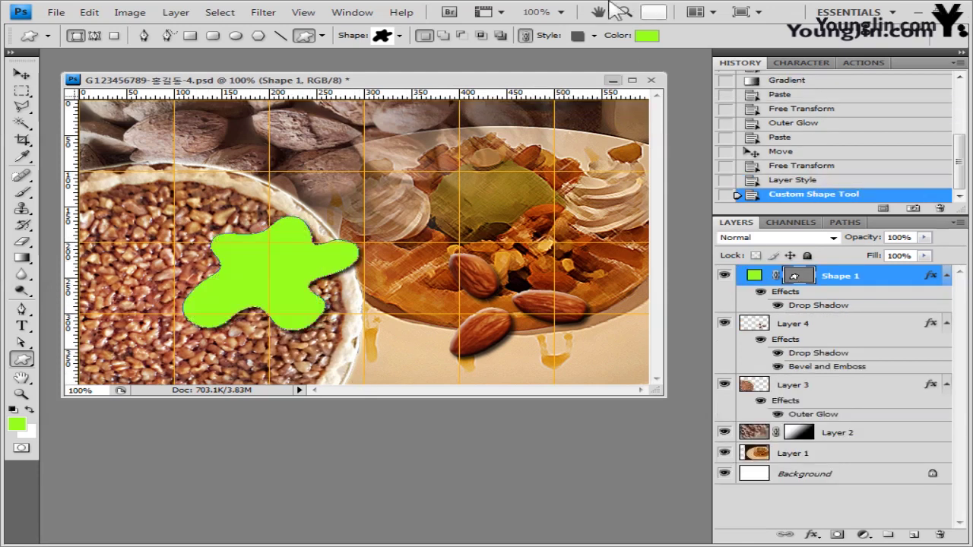
- Clear the green blob's layer style and move it about 25 px left and 60 px down on the nut pie
{"action": "left_click", "coordinate": [594, 36]}
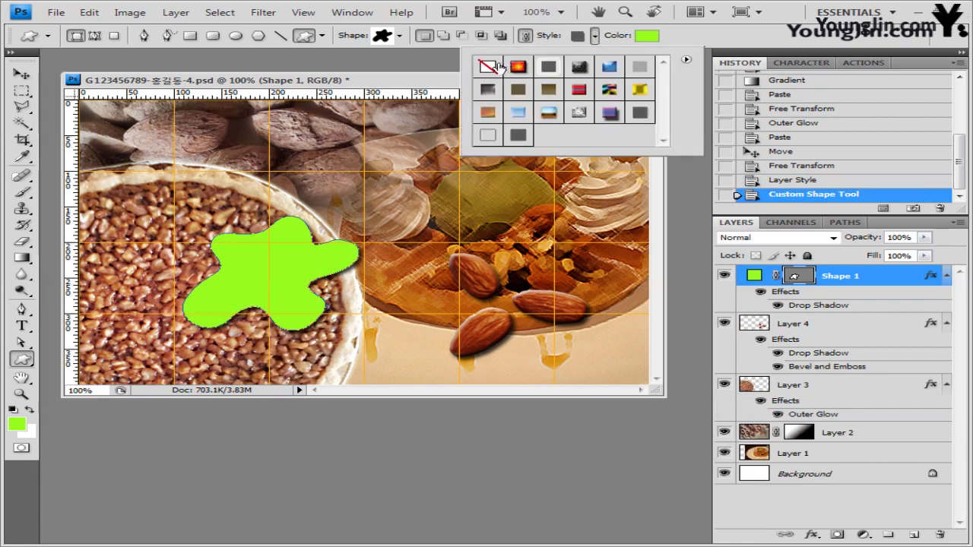
{"action": "left_click", "coordinate": [488, 66]}
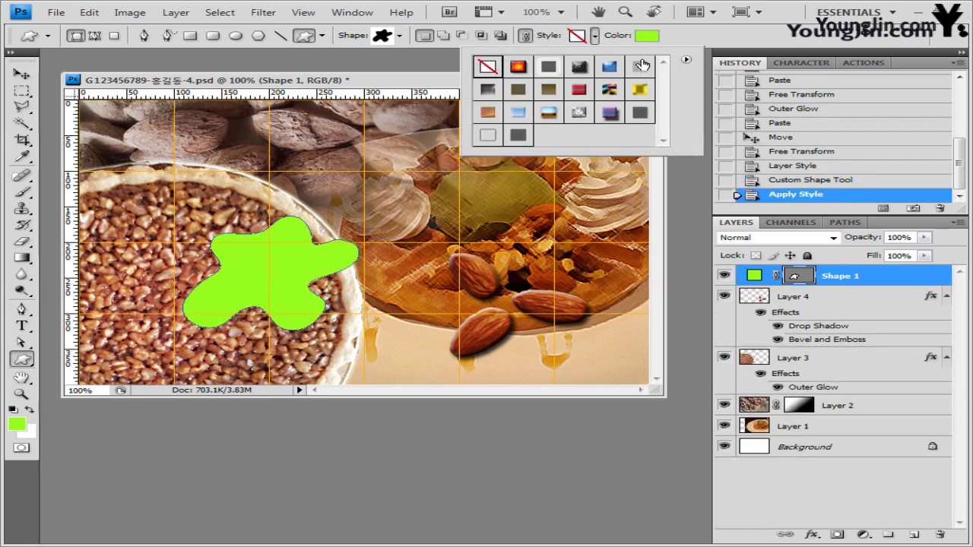
{"action": "left_click", "coordinate": [707, 47]}
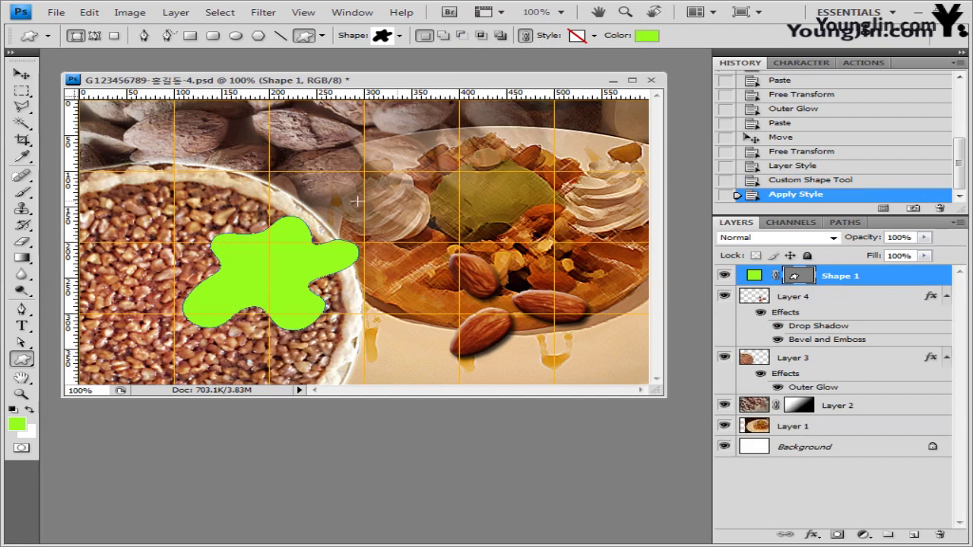
{"action": "left_click", "coordinate": [22, 75]}
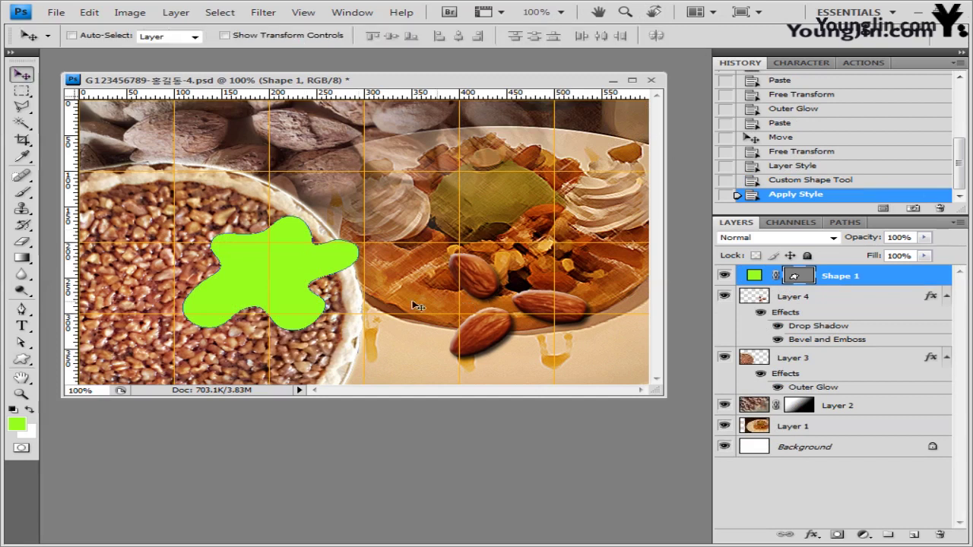
{"action": "left_click_drag", "start_coordinate": [301, 291], "coordinate": [274, 328]}
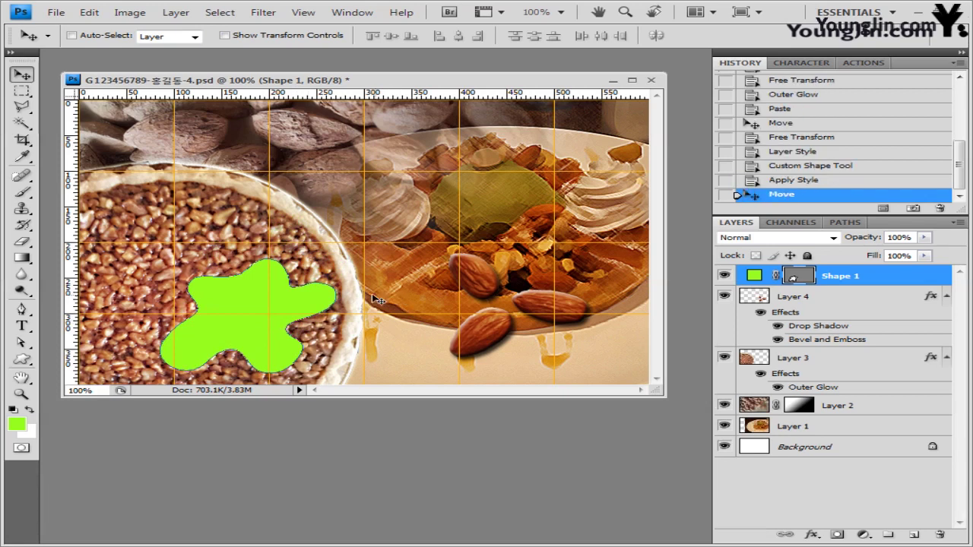
- Shrink the green blob proportionally to about 172 px wide and shift it slightly left on the nut pie
{"action": "key", "text": "ctrl+t"}
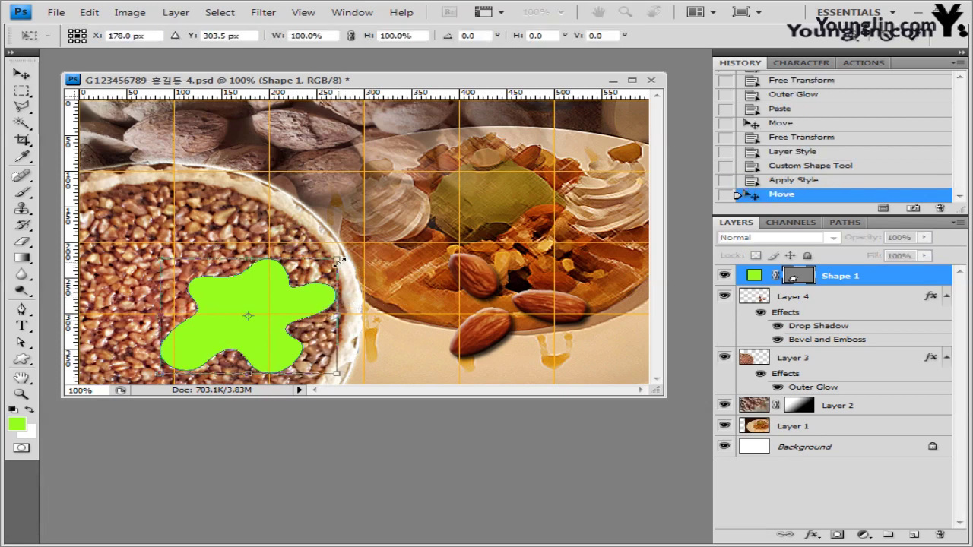
{"action": "left_click_drag", "start_coordinate": [335, 259], "coordinate": [327, 265]}
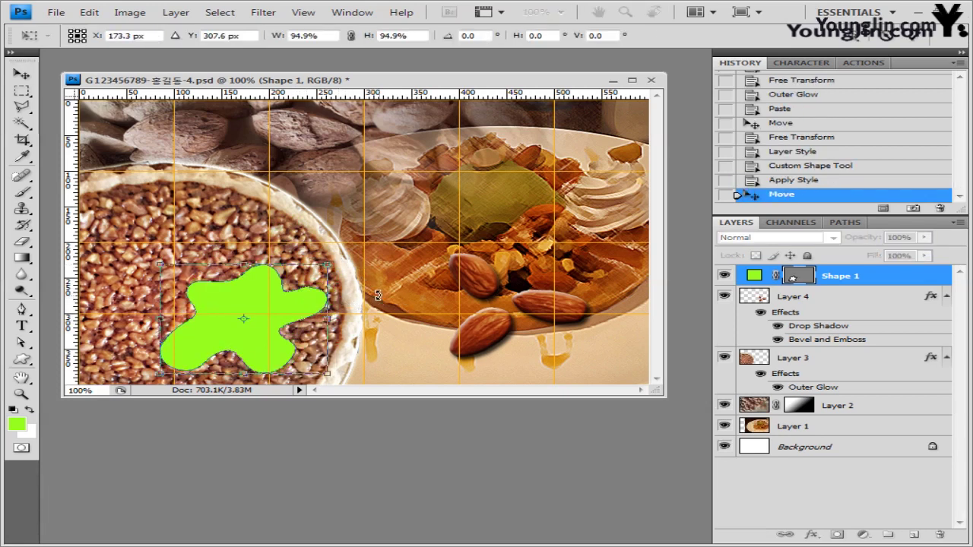
{"action": "left_click_drag", "start_coordinate": [334, 304], "coordinate": [292, 328]}
{"action": "key", "text": "Return"}
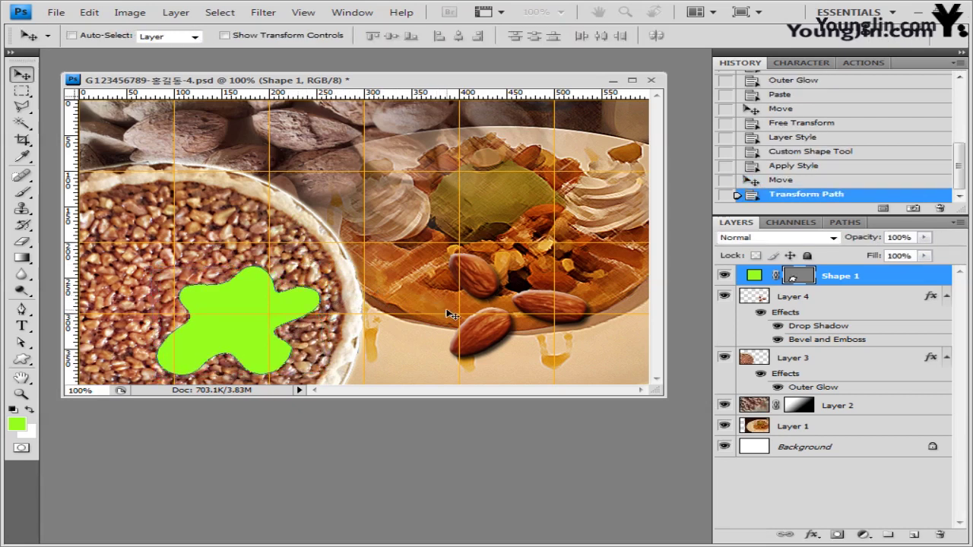
{"action": "key", "text": "Left"}
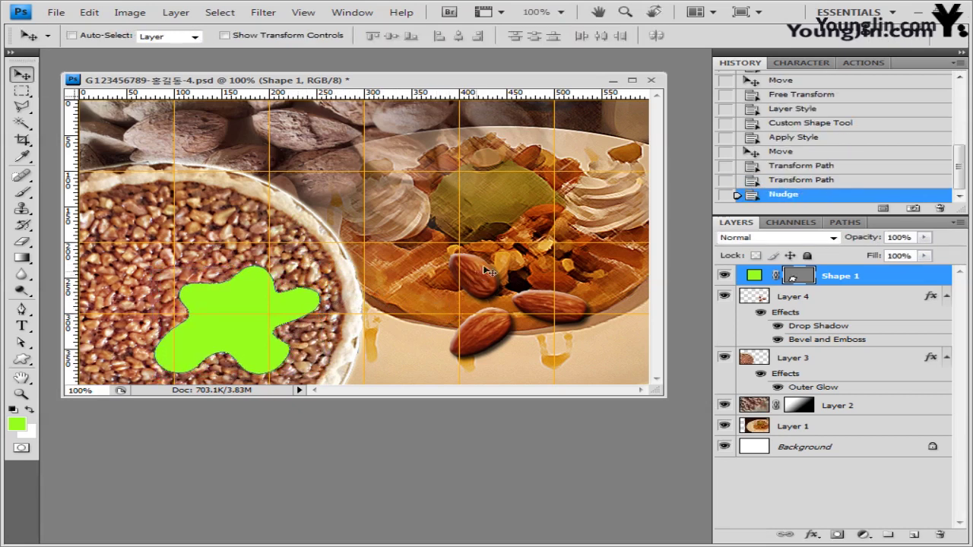
- Give the green blob an Inner Shadow and a 6 px outside Stroke in color ff9933
{"action": "left_click", "coordinate": [811, 534]}
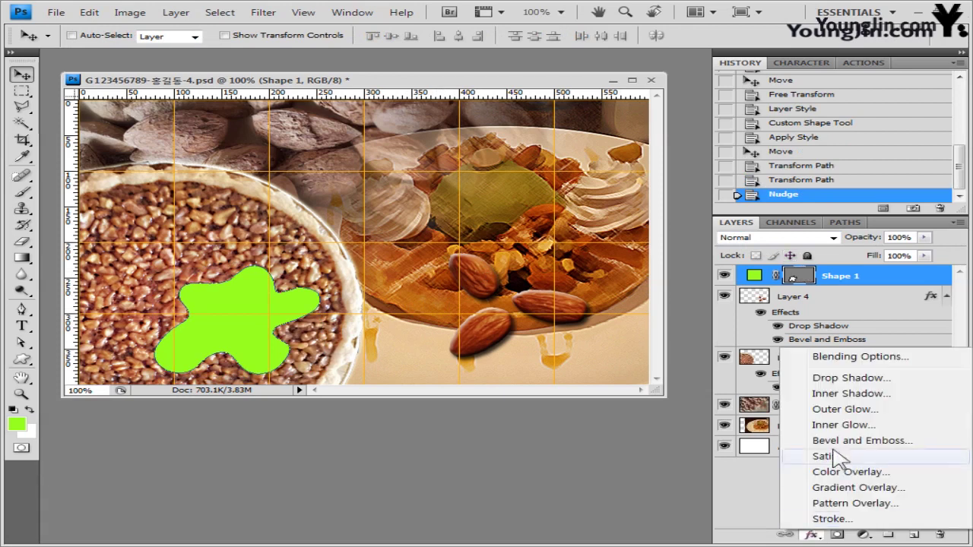
{"action": "key", "text": "Escape"}
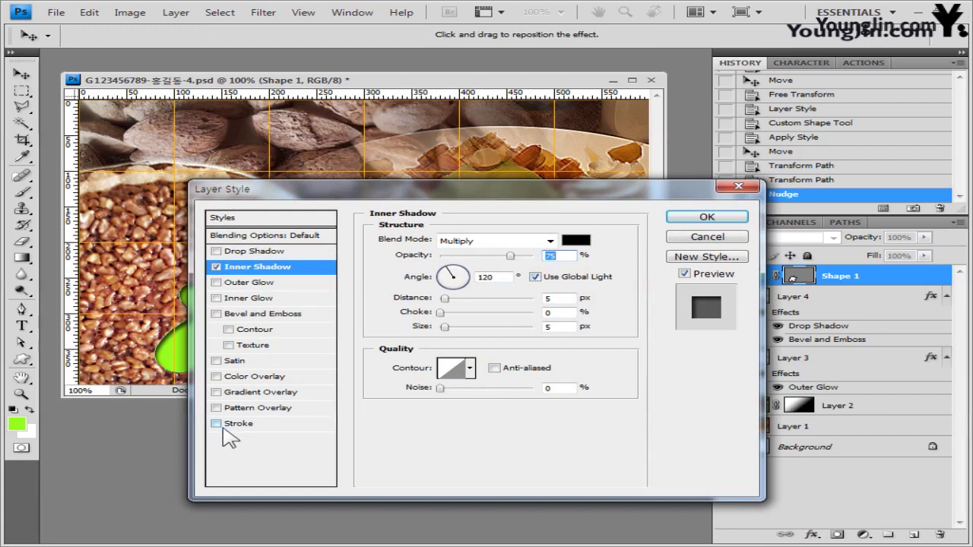
{"action": "left_click", "coordinate": [235, 425]}
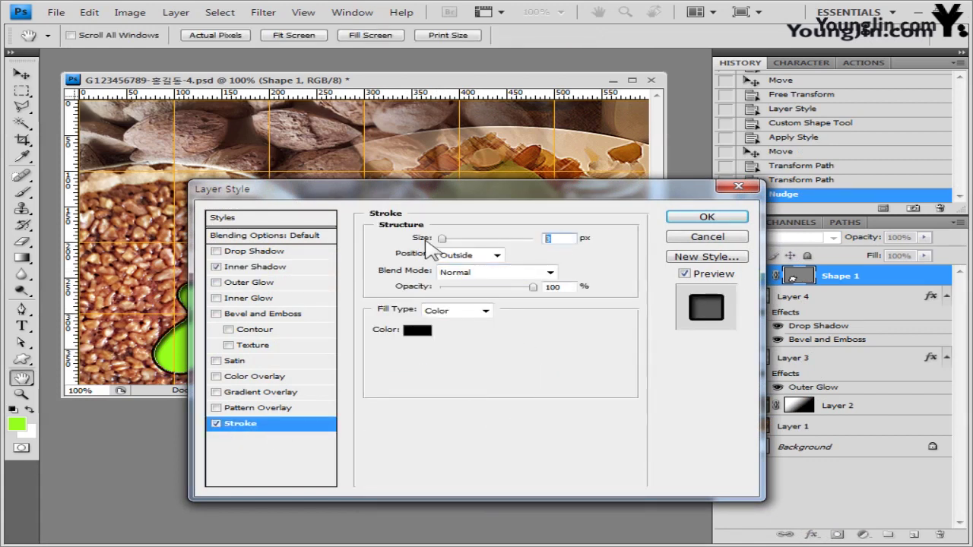
{"action": "type", "text": "6"}
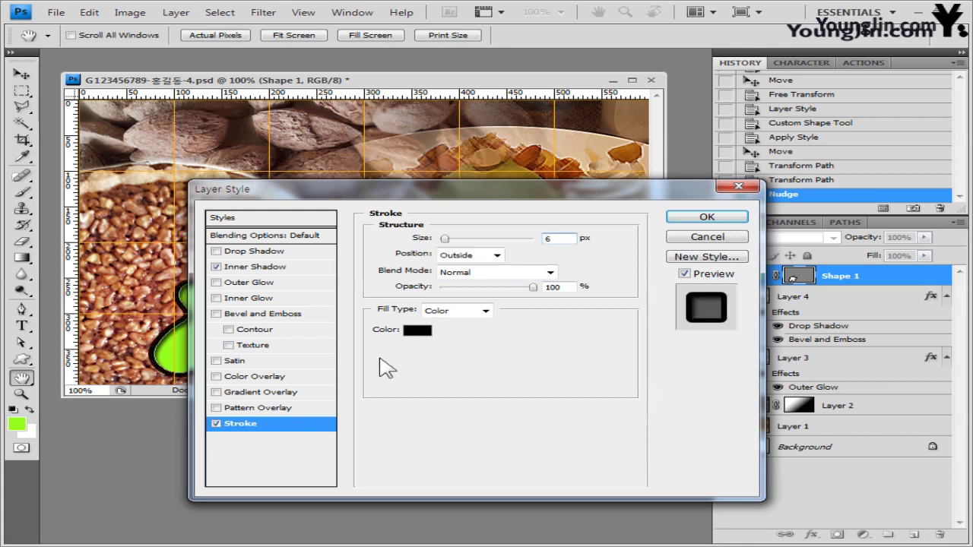
{"action": "left_click", "coordinate": [417, 332]}
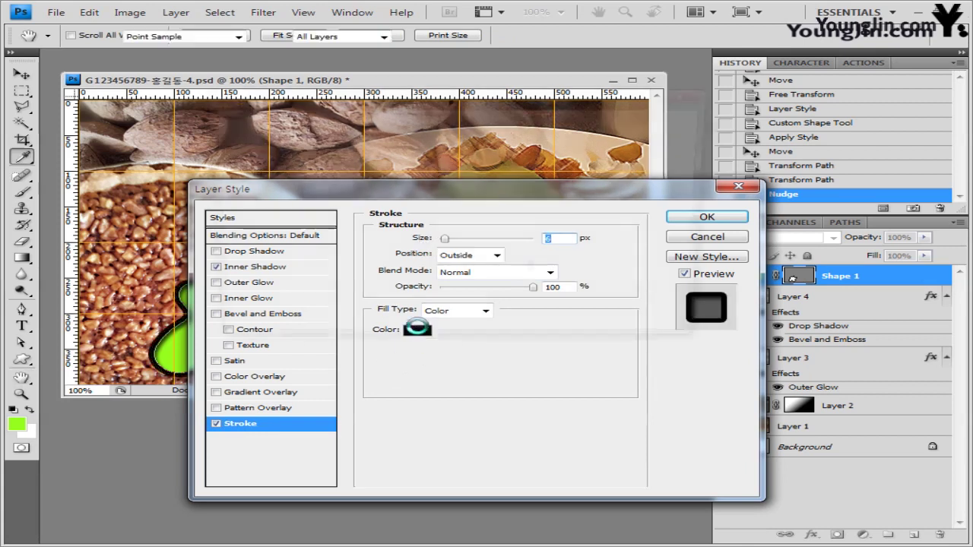
{"action": "double_click", "coordinate": [557, 333]}
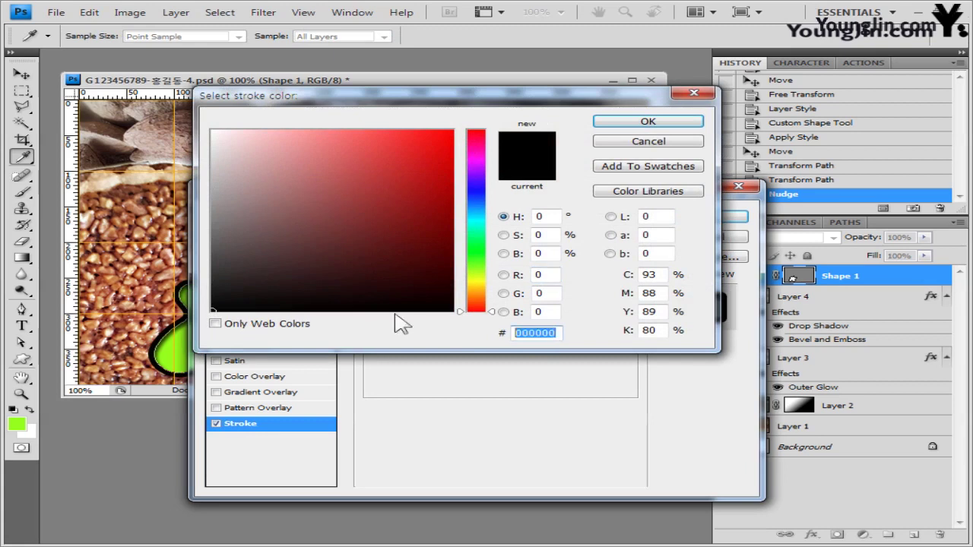
{"action": "type", "text": "ff9933"}
{"action": "left_click", "coordinate": [680, 124]}
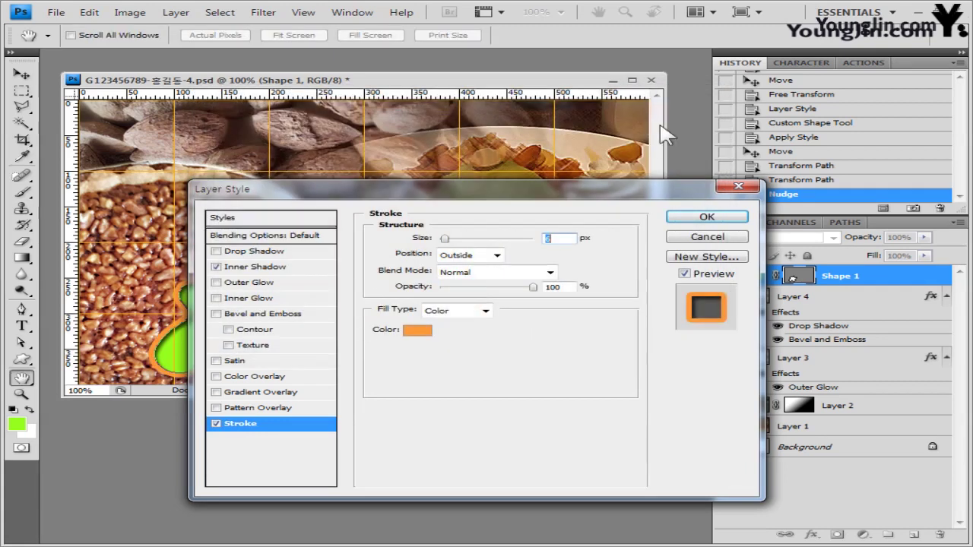
{"action": "left_click", "coordinate": [707, 217]}
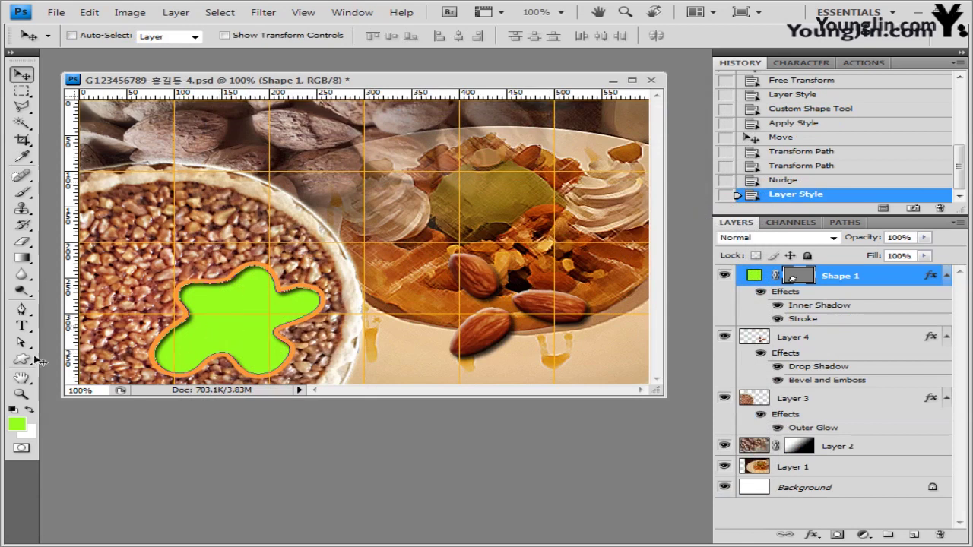
- Copy the entire pastry photo 2급-13.jpg and paste it as a new layer in the fourth composition
{"action": "key", "text": "alt+Tab"}
{"action": "left_click_drag", "start_coordinate": [369, 384], "coordinate": [557, 526]}
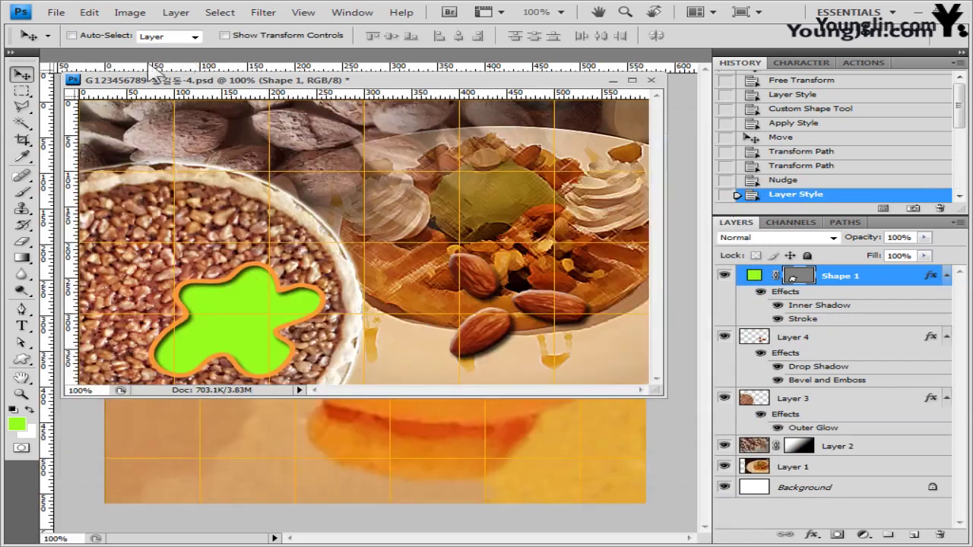
{"action": "left_click_drag", "start_coordinate": [106, 59], "coordinate": [338, 95]}
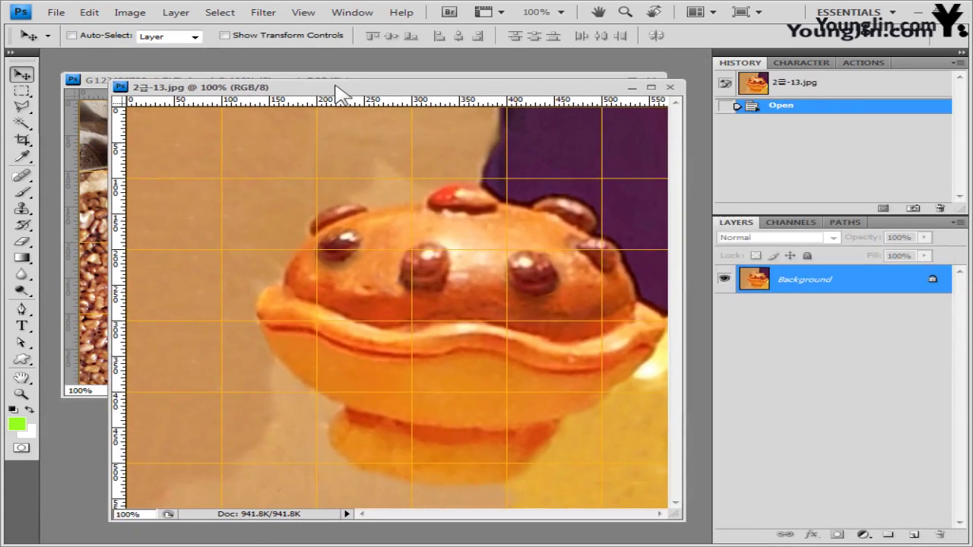
{"action": "key", "text": "ctrl+a"}
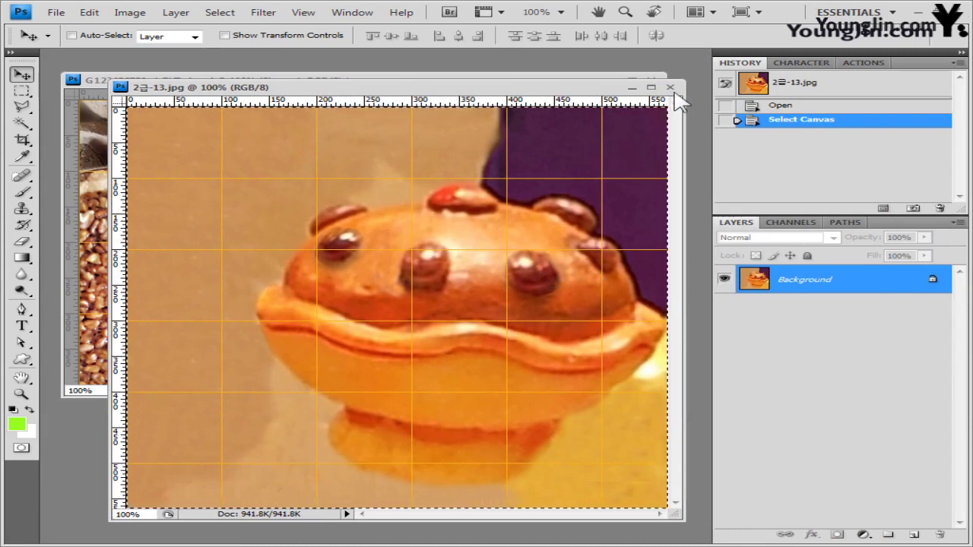
{"action": "left_click_drag", "start_coordinate": [676, 98], "coordinate": [639, 97]}
{"action": "left_click", "coordinate": [631, 89]}
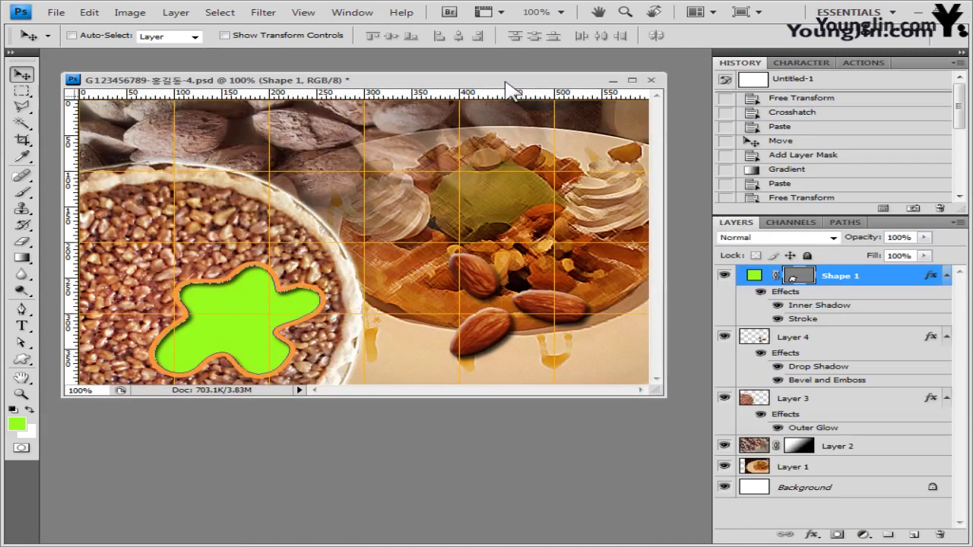
{"action": "key", "text": "ctrl+v"}
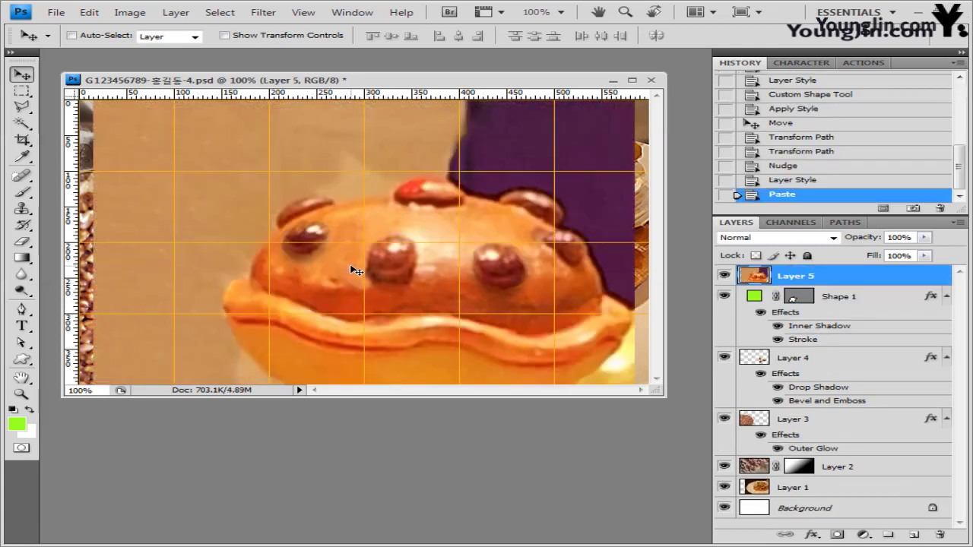
- Scale the pasted pastry photo to 63%, place it over the green blob and clip it to that shape
{"action": "key", "text": "ctrl+t"}
{"action": "left_click_drag", "start_coordinate": [92, 102], "coordinate": [301, 216]}
{"action": "left_click_drag", "start_coordinate": [467, 339], "coordinate": [291, 282]}
{"action": "left_click_drag", "start_coordinate": [415, 179], "coordinate": [420, 206]}
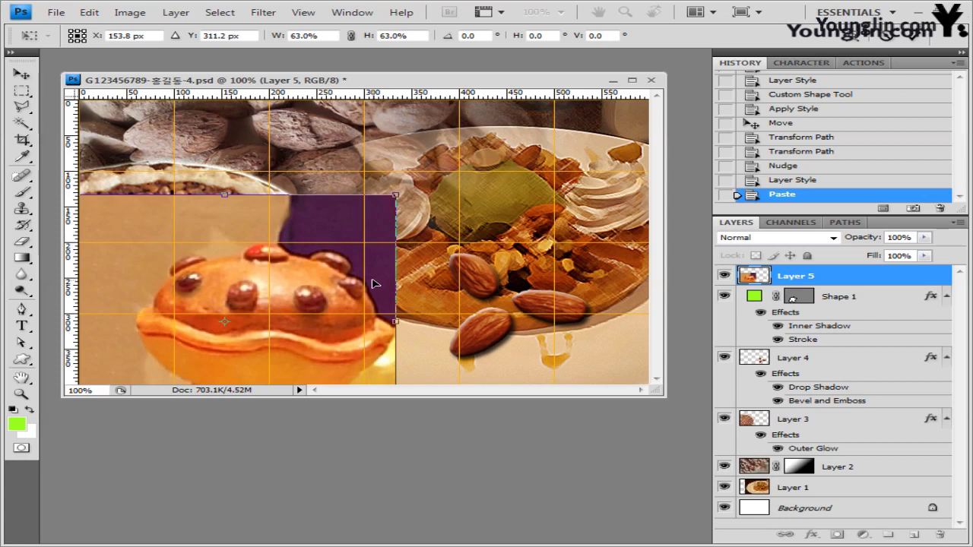
{"action": "key", "text": "Return"}
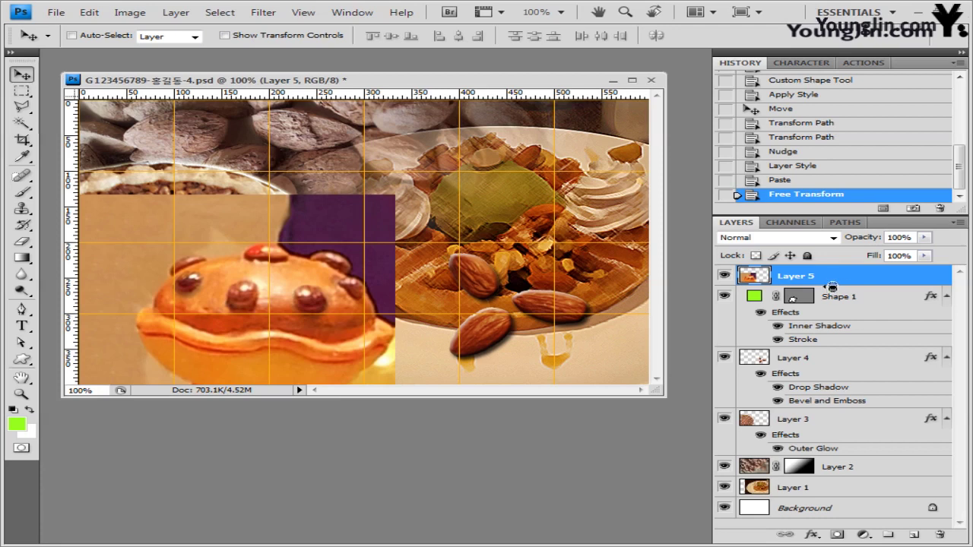
{"action": "left_click", "coordinate": [831, 285], "text": "alt"}
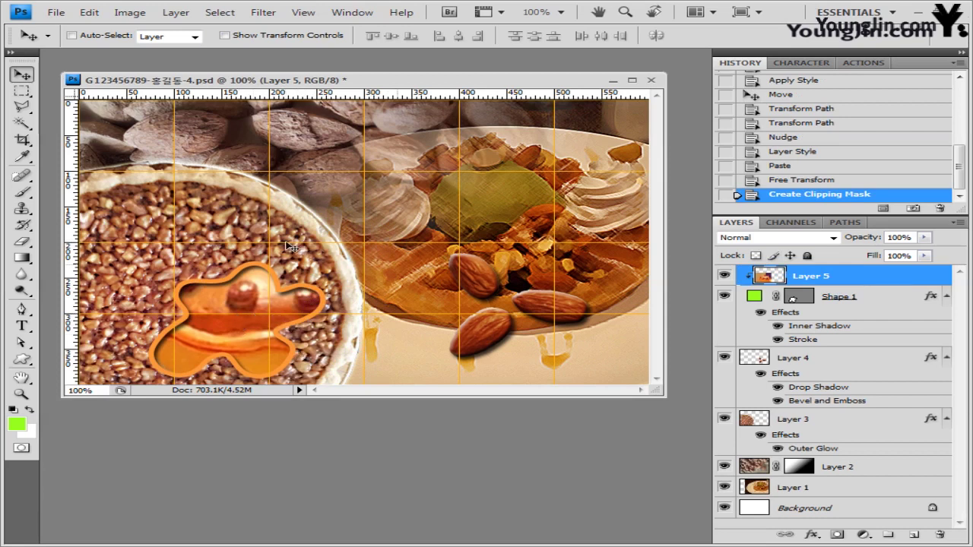
- Scale the clipped pastry photo to 58.7% and position the pastry inside the blob outline
{"action": "key", "text": "ctrl+t"}
{"action": "left_click_drag", "start_coordinate": [394, 196], "coordinate": [315, 266]}
{"action": "left_click_drag", "start_coordinate": [258, 330], "coordinate": [301, 317]}
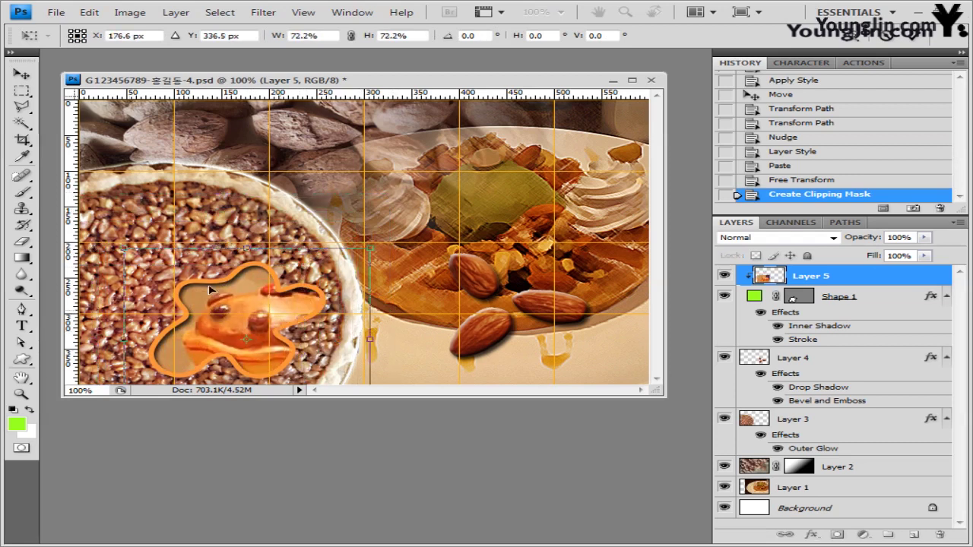
{"action": "left_click_drag", "start_coordinate": [123, 249], "coordinate": [143, 264]}
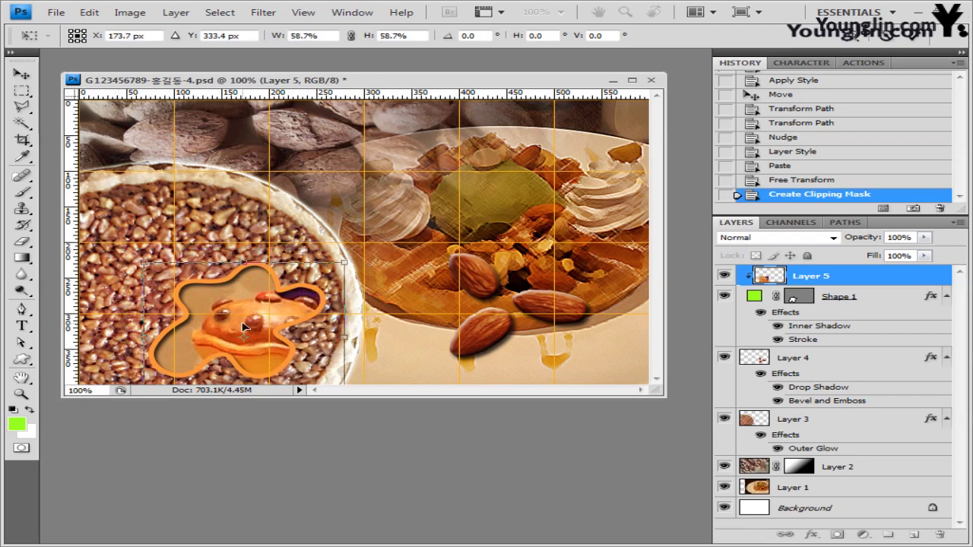
{"action": "key", "text": "Return"}
- Apply the Texturizer filter to the clipped pastry photo with Canvas texture, Scaling 100%, Relief 4 and Light Top
{"action": "left_click", "coordinate": [276, 13]}
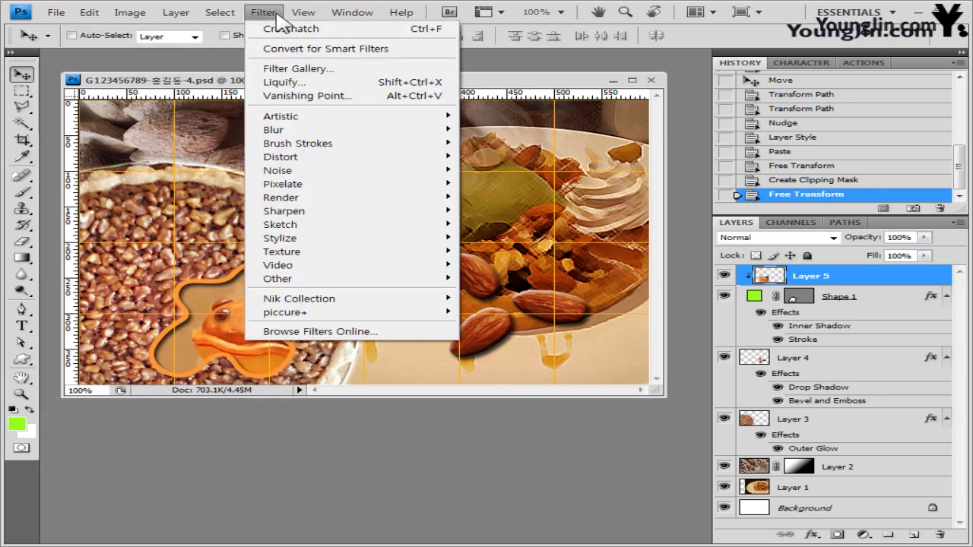
{"action": "mouse_move", "coordinate": [337, 254]}
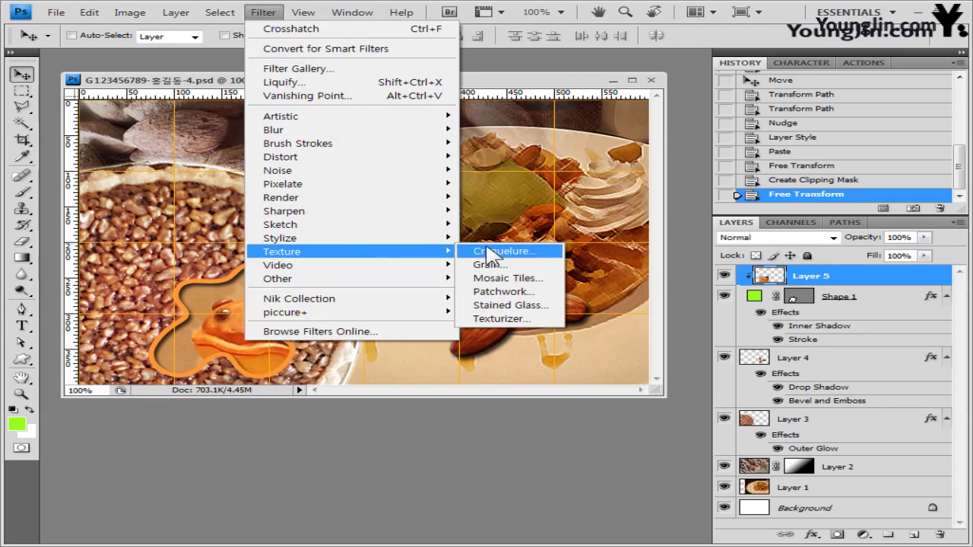
{"action": "left_click", "coordinate": [538, 322]}
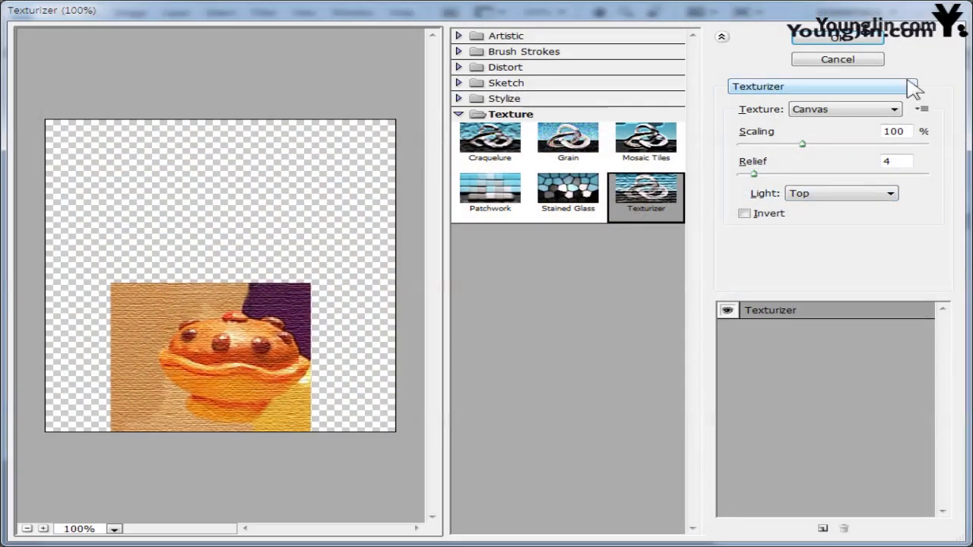
{"action": "left_click", "coordinate": [865, 39]}
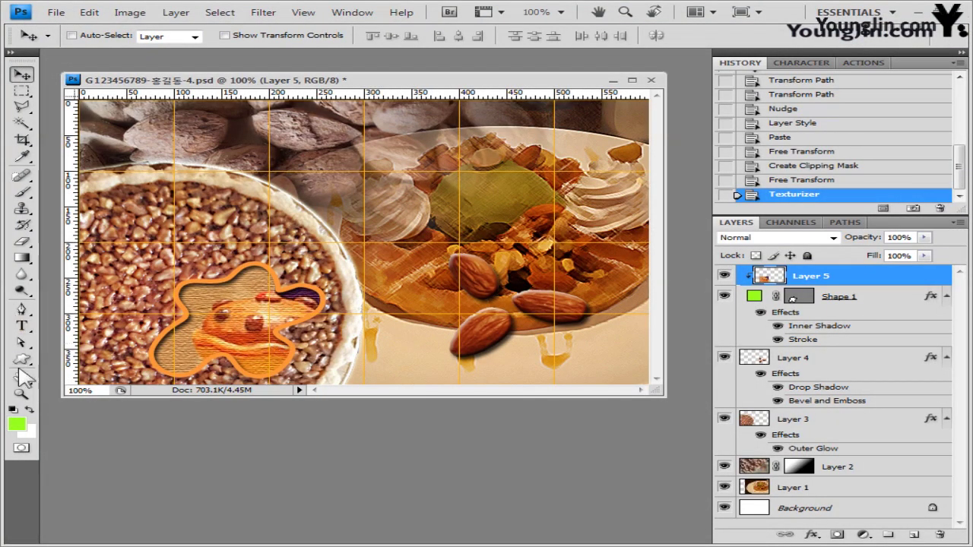
- Draw a second blob about 65 x 45 px beside the clipped shape on the nut pie and fill it with cc6600
{"action": "left_click", "coordinate": [22, 358]}
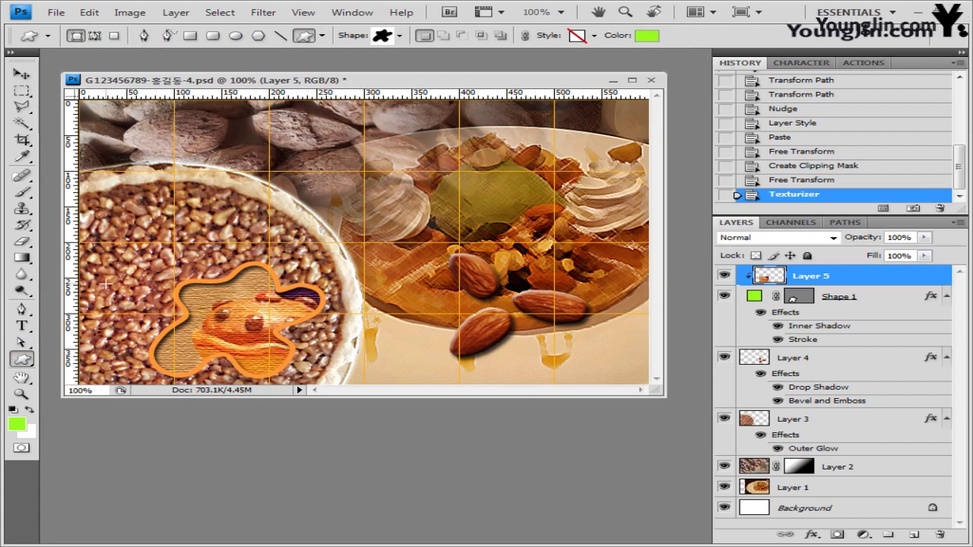
{"action": "left_click_drag", "start_coordinate": [107, 283], "coordinate": [169, 326]}
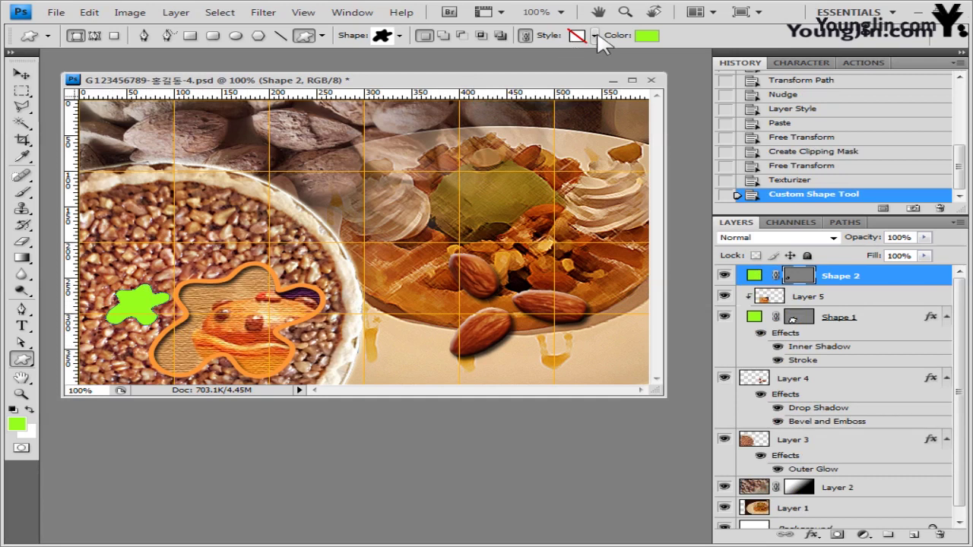
{"action": "left_click", "coordinate": [648, 37]}
{"action": "double_click", "coordinate": [536, 333]}
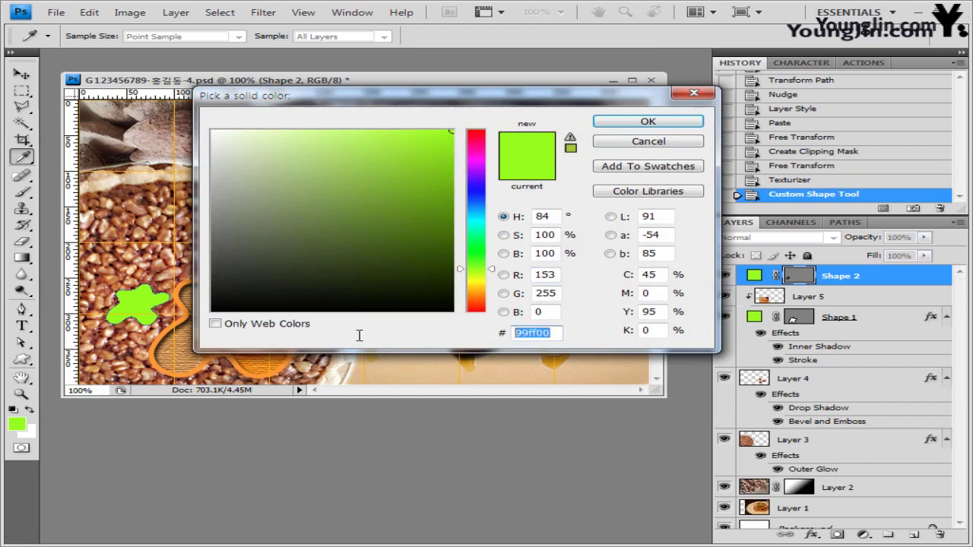
{"action": "type", "text": "cc6633"}
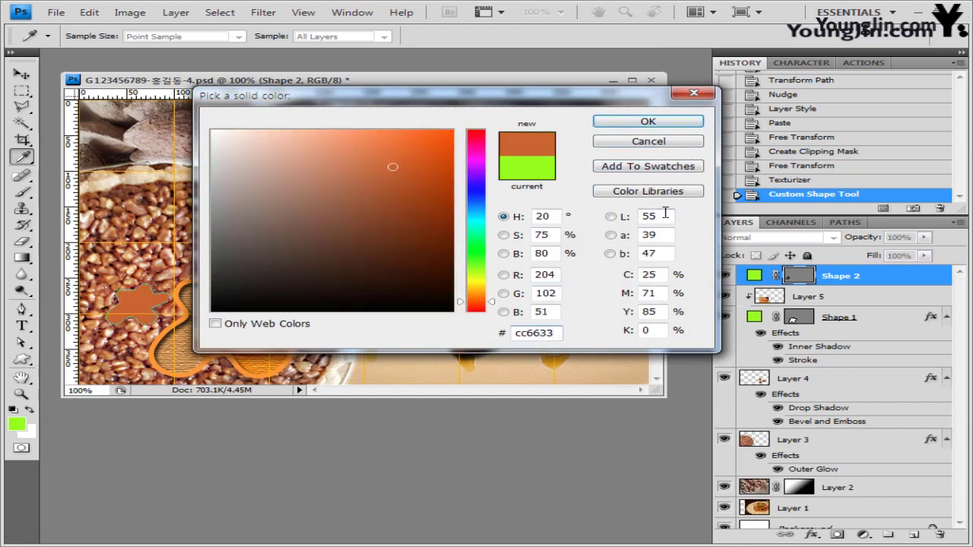
{"action": "key", "text": "BackSpace"}
{"action": "key", "text": "BackSpace"}
{"action": "type", "text": "00"}
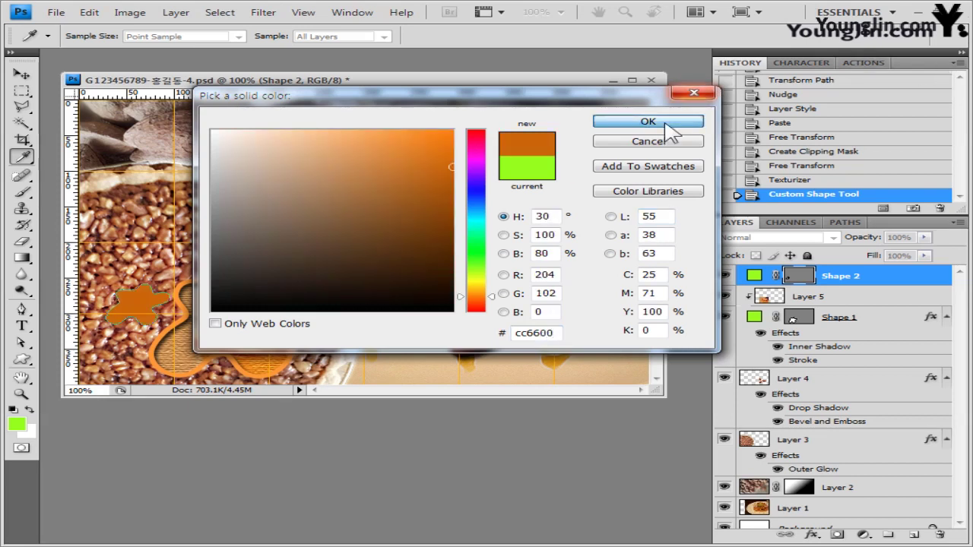
{"action": "left_click", "coordinate": [647, 123]}
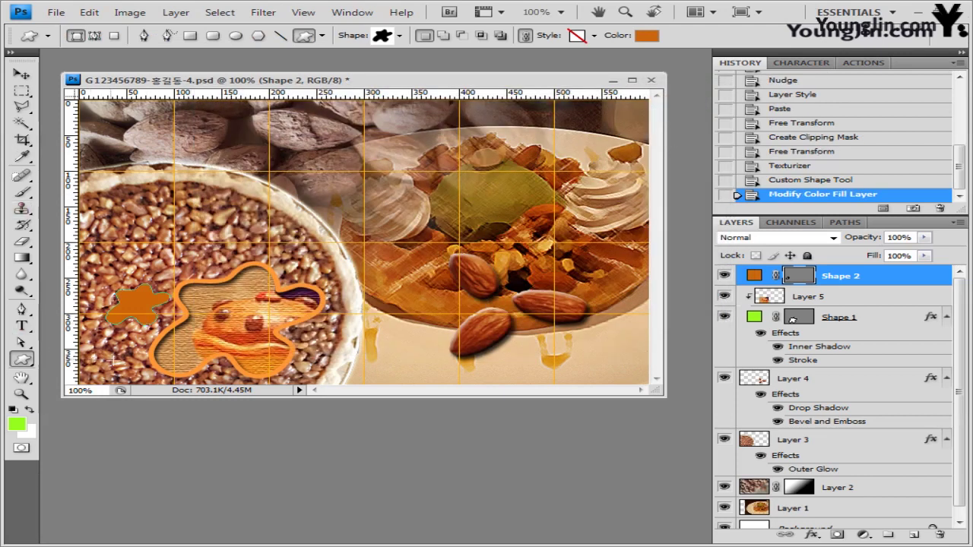
- Nudge the small orange blob up slightly and give it a Drop Shadow with 75% opacity, 120° angle, Distance 5 px and Size 3 px
{"action": "key", "text": "v"}
{"action": "key", "text": "Up"}
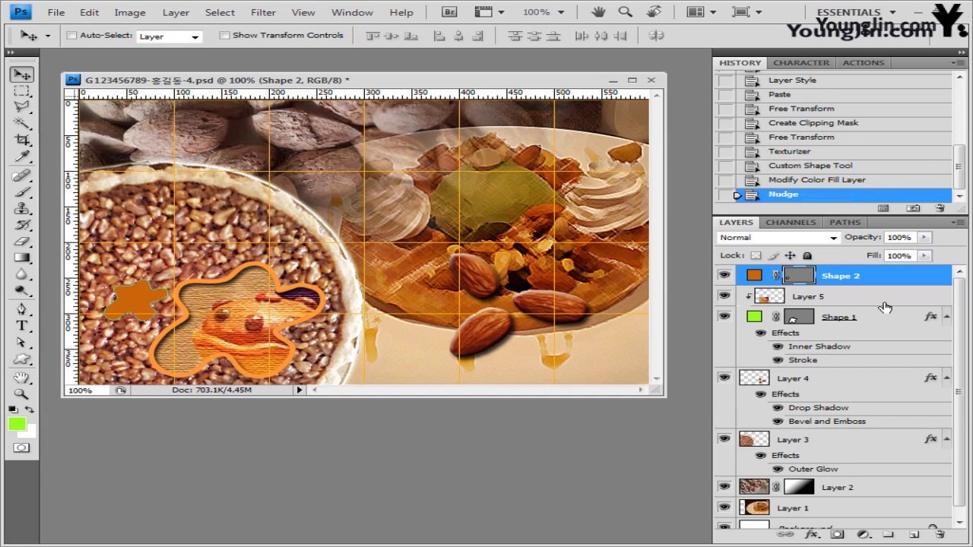
{"action": "left_click", "coordinate": [811, 534]}
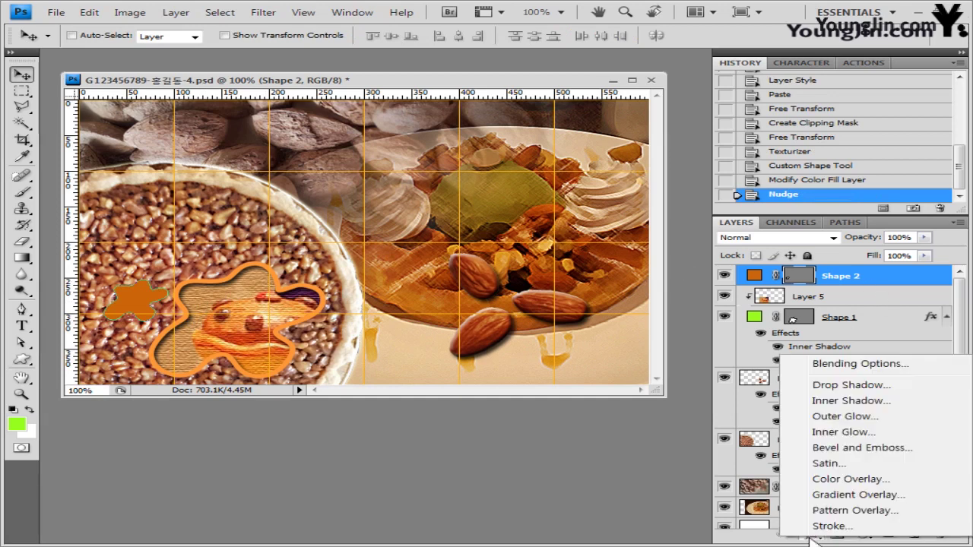
{"action": "left_click", "coordinate": [846, 396]}
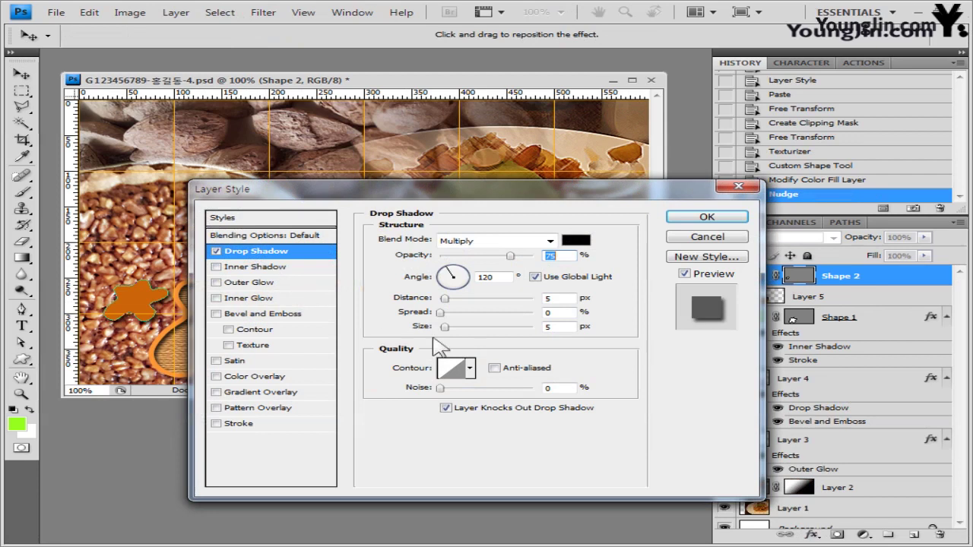
{"action": "left_click_drag", "start_coordinate": [478, 329], "coordinate": [448, 318]}
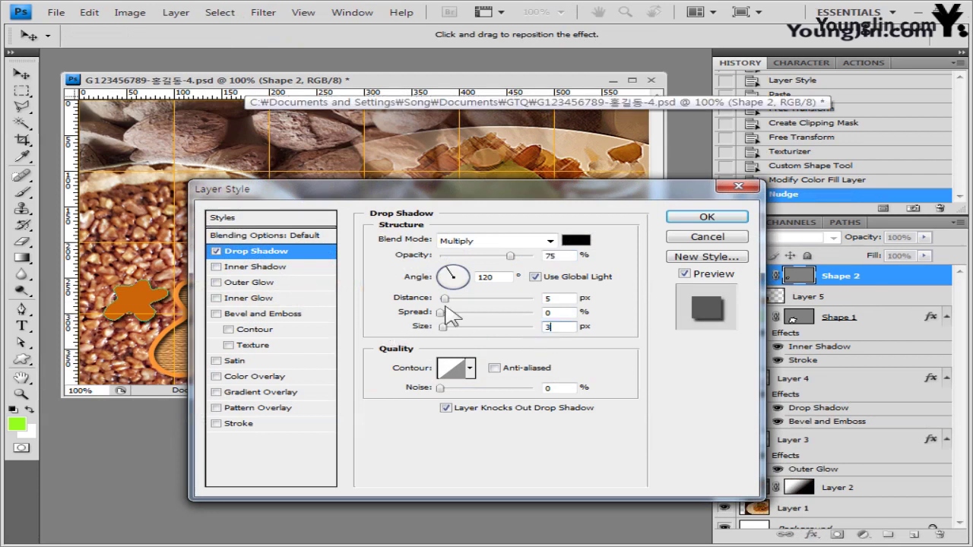
{"action": "left_click", "coordinate": [719, 223]}
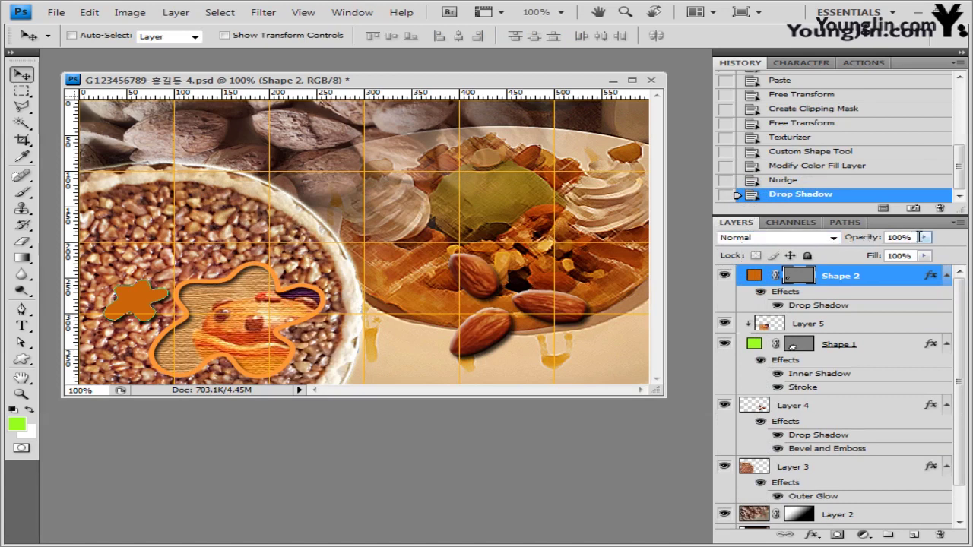
- Set the small orange blob layer's opacity to 80%
{"action": "left_click_drag", "start_coordinate": [924, 237], "coordinate": [924, 258]}
{"action": "type", "text": "80"}
{"action": "key", "text": "Return"}
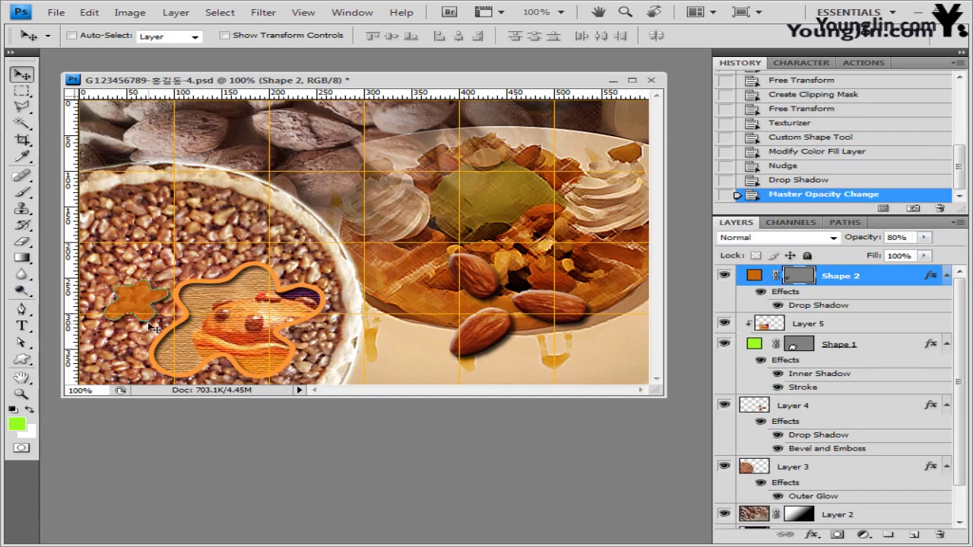
- Duplicate the small blob above the original, flip it horizontally and scale it to W -158.1% and H 139.8%
{"action": "key", "text": "ctrl+j"}
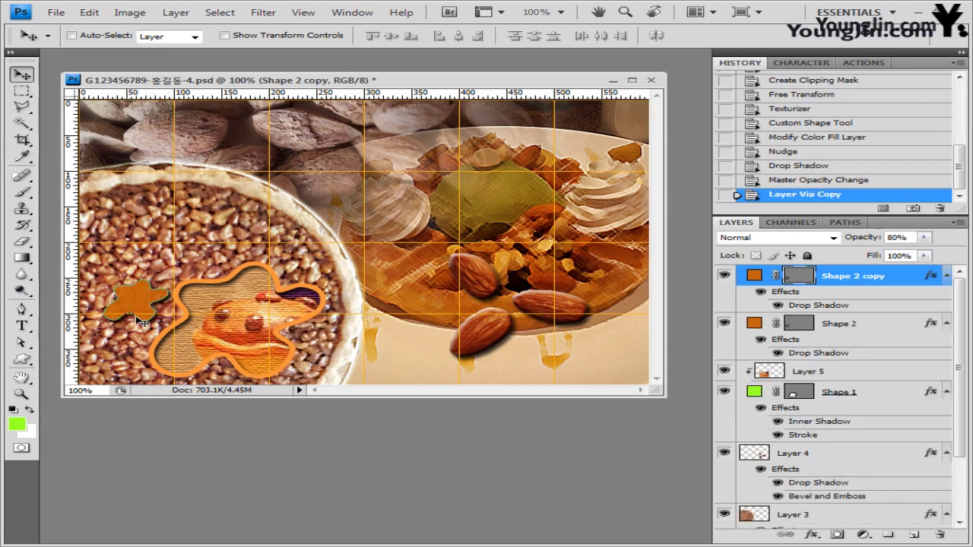
{"action": "left_click_drag", "start_coordinate": [149, 310], "coordinate": [141, 220]}
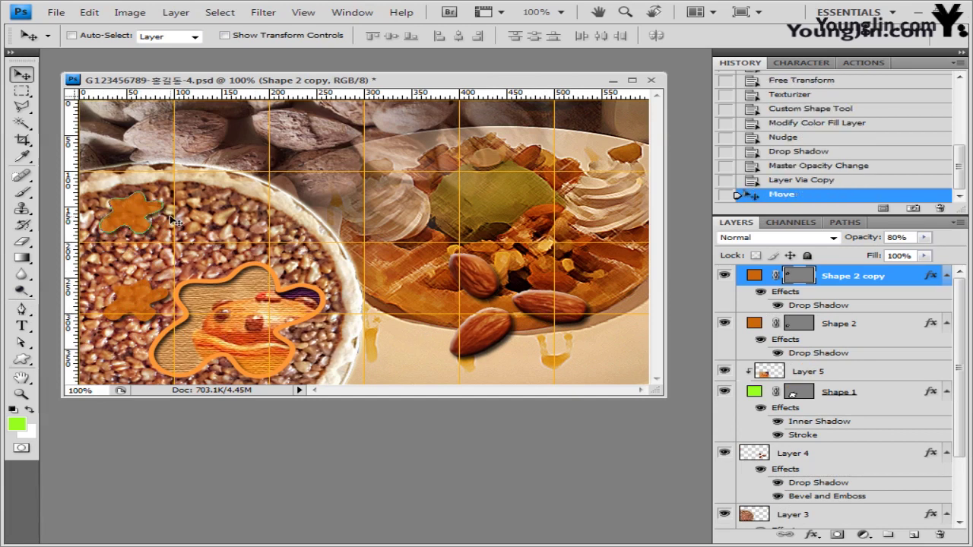
{"action": "key", "text": "ctrl+t"}
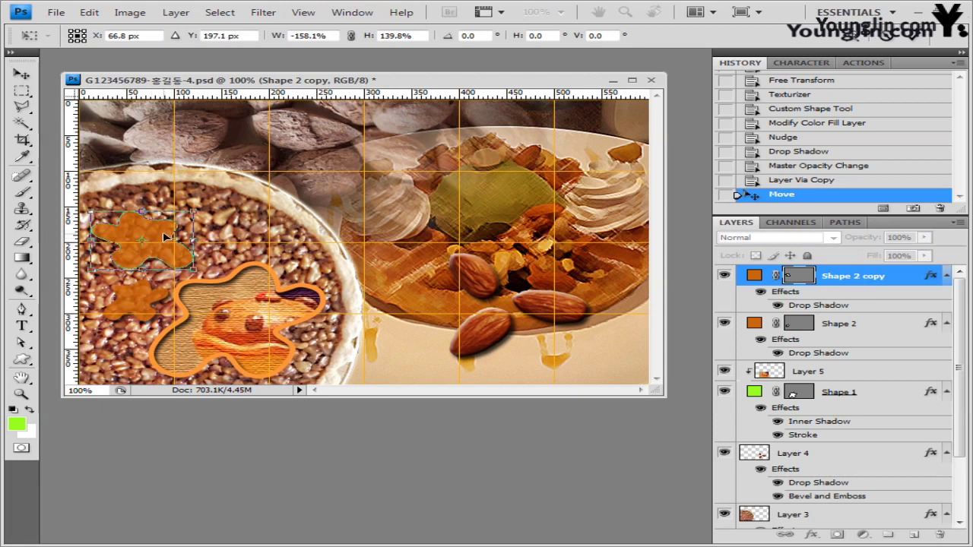
{"action": "key", "text": "Return"}
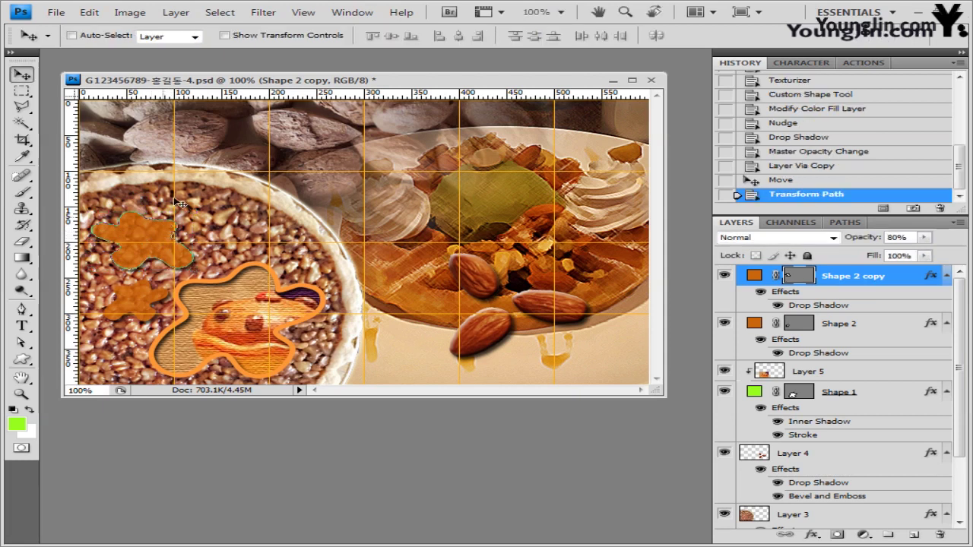
- Change the fill colour of the enlarged blob copy to cc6633
{"action": "left_click", "coordinate": [22, 358]}
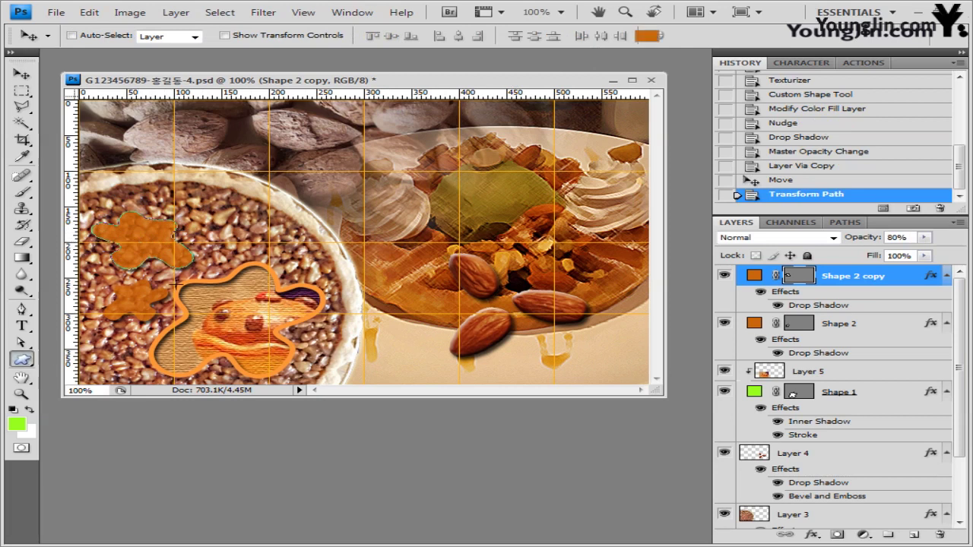
{"action": "double_click", "coordinate": [754, 276]}
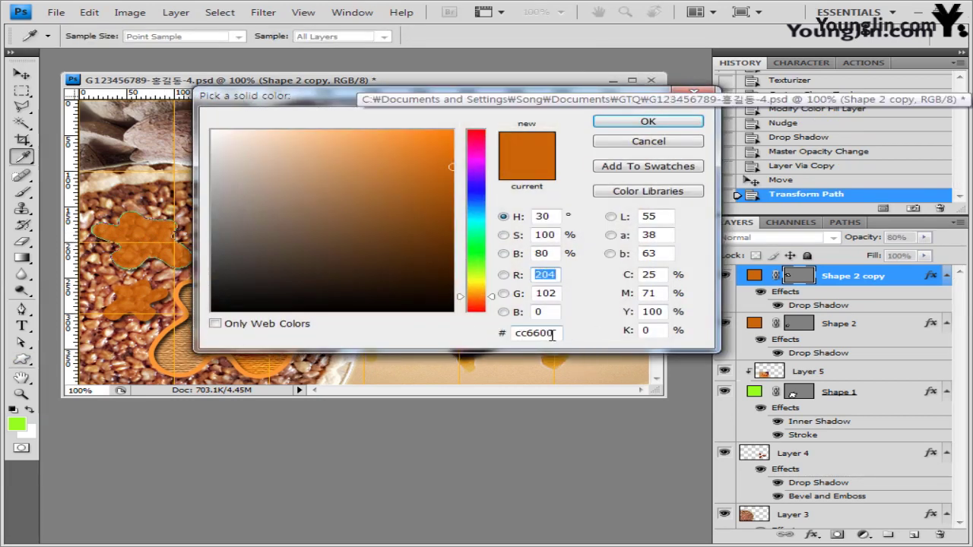
{"action": "double_click", "coordinate": [552, 335]}
{"action": "type", "text": "cc6633"}
{"action": "left_click", "coordinate": [675, 122]}
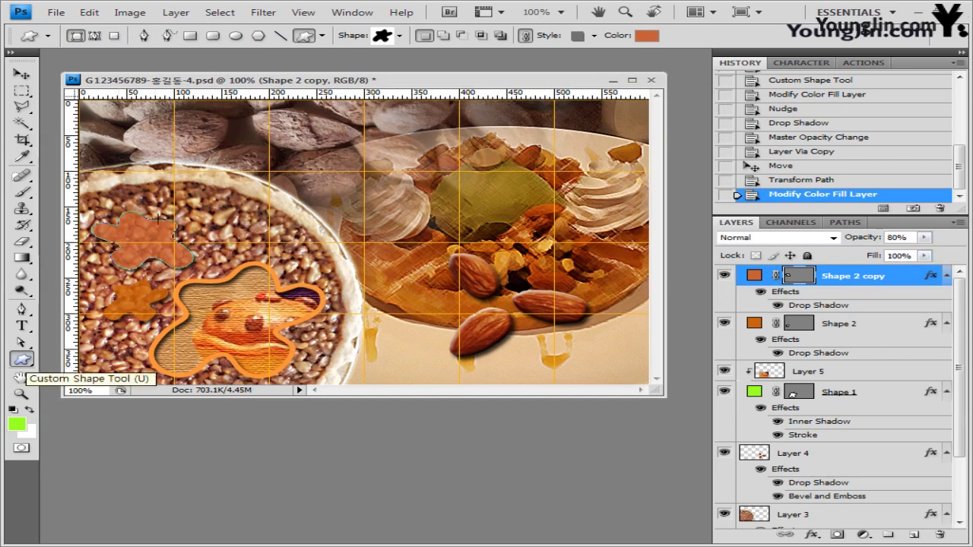
- Load the Web custom shapes and draw a Checked Box about 30 x 25 px above the waffle plate near the image's upper edge
{"action": "left_click", "coordinate": [399, 37]}
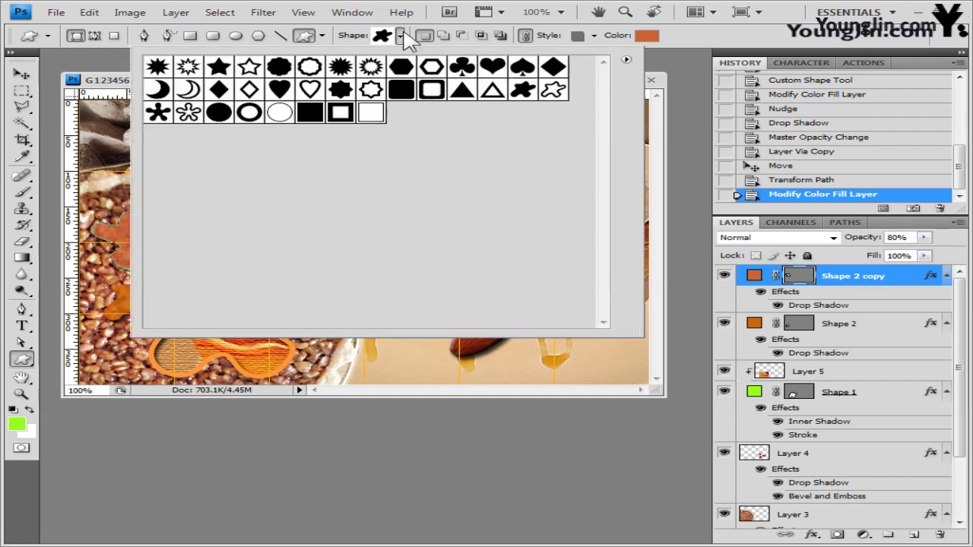
{"action": "left_click", "coordinate": [626, 59]}
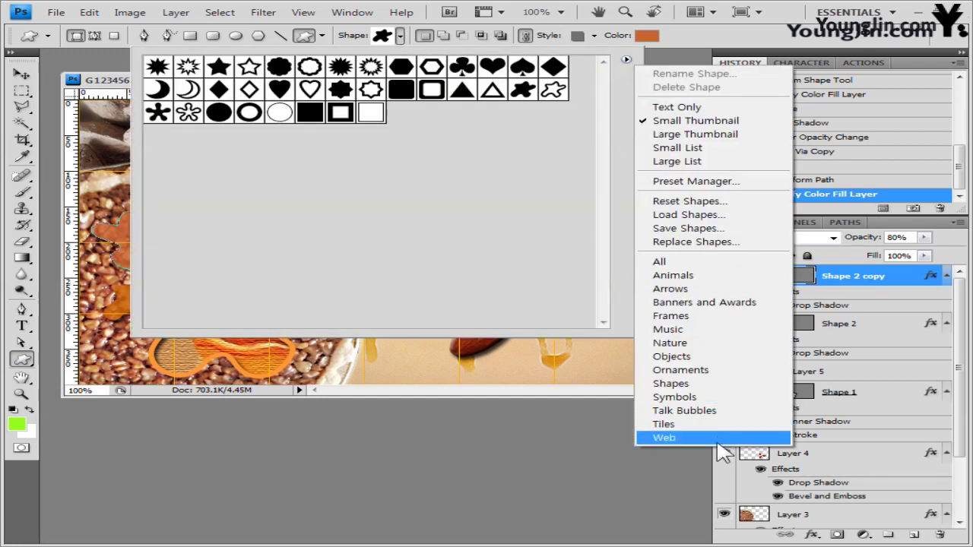
{"action": "left_click", "coordinate": [684, 437]}
{"action": "left_click", "coordinate": [377, 224]}
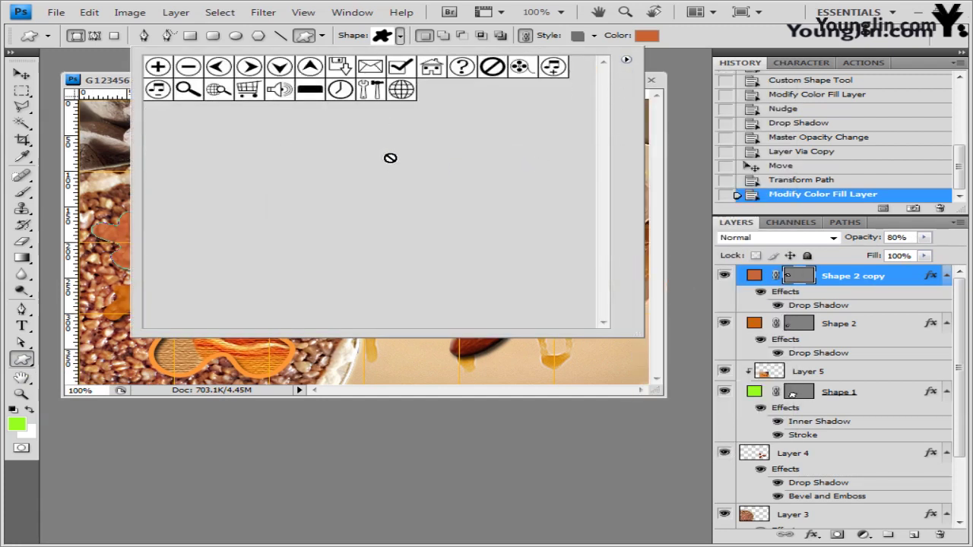
{"action": "left_click", "coordinate": [407, 68]}
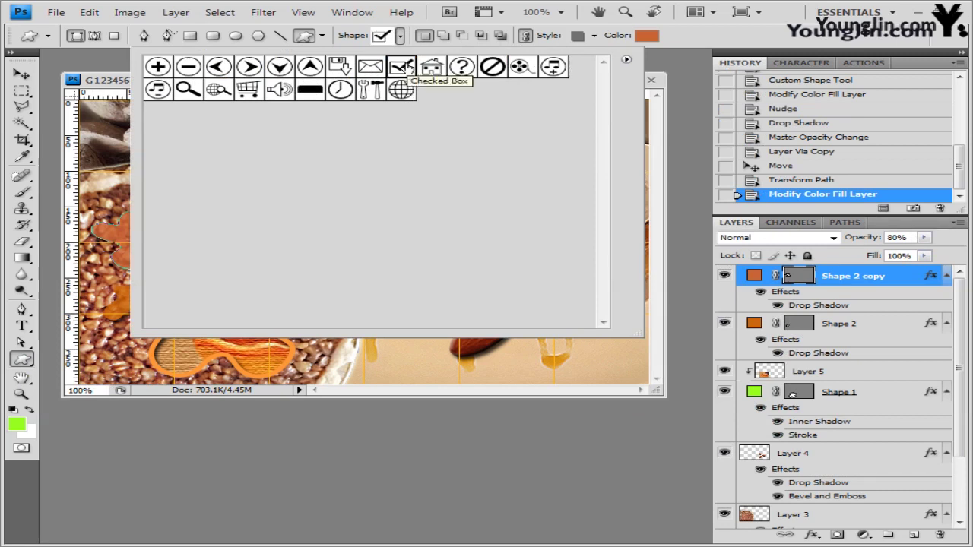
{"action": "left_click", "coordinate": [726, 39]}
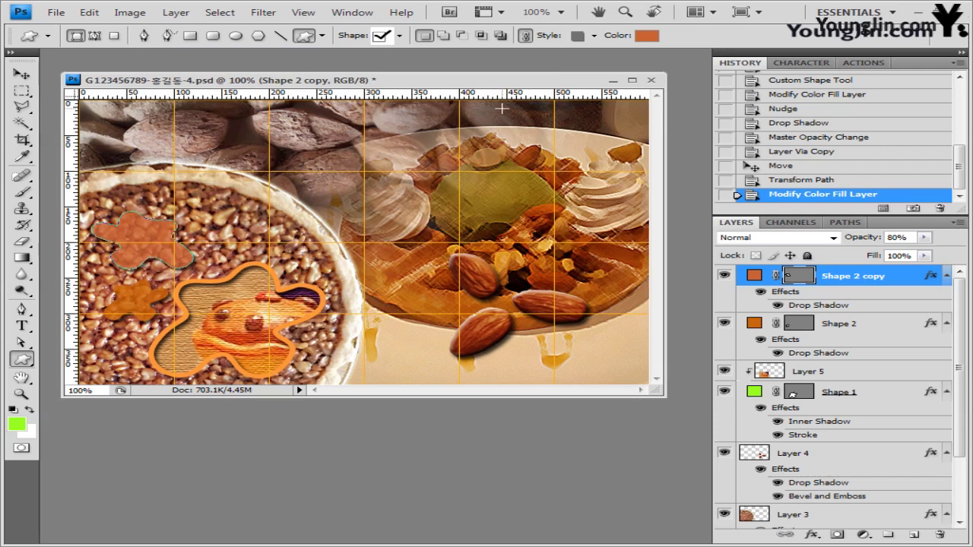
{"action": "left_click_drag", "start_coordinate": [504, 109], "coordinate": [535, 126]}
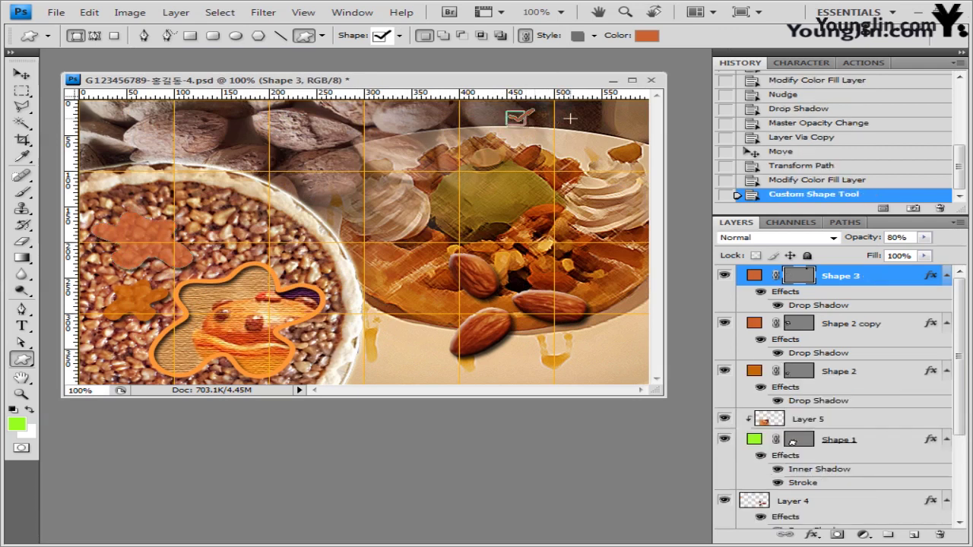
- Remove the layer style from the checked box shape and fill it with white (ffffff)
{"action": "left_click", "coordinate": [595, 35]}
{"action": "left_click", "coordinate": [487, 66]}
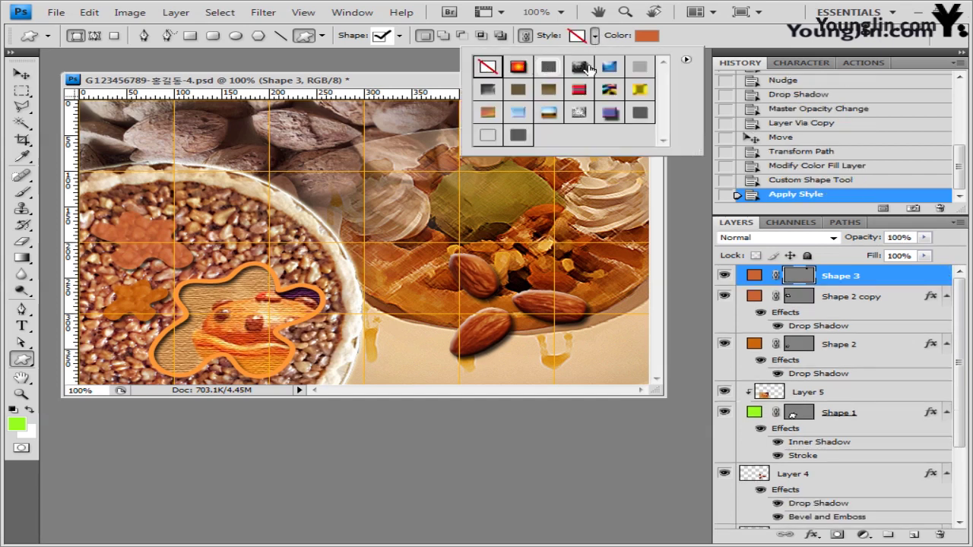
{"action": "left_click", "coordinate": [647, 36]}
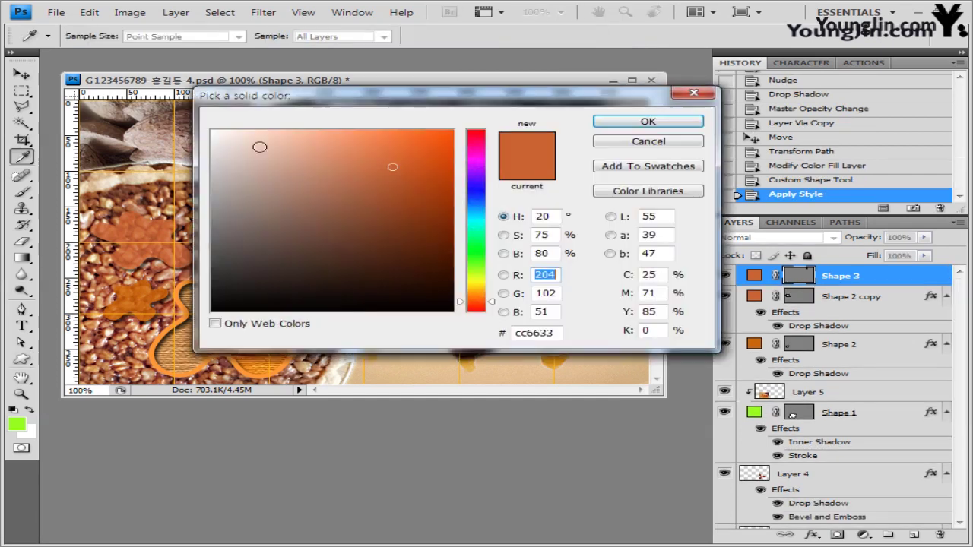
{"action": "left_click_drag", "start_coordinate": [313, 186], "coordinate": [150, 100]}
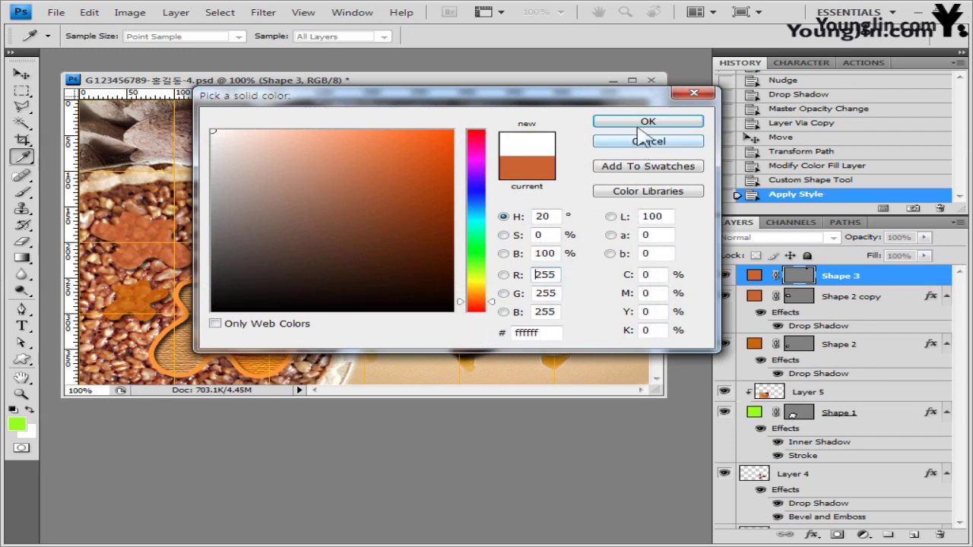
{"action": "left_click", "coordinate": [676, 122]}
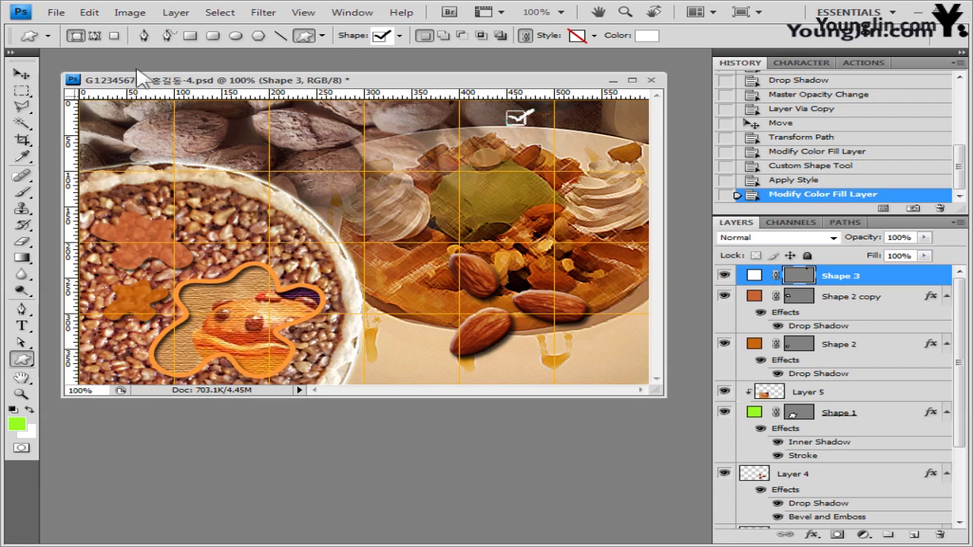
- Nudge the checked box up slightly and give it an Outer Glow with 75% opacity and Size 5 px
{"action": "left_click", "coordinate": [21, 74]}
{"action": "key", "text": "Up"}
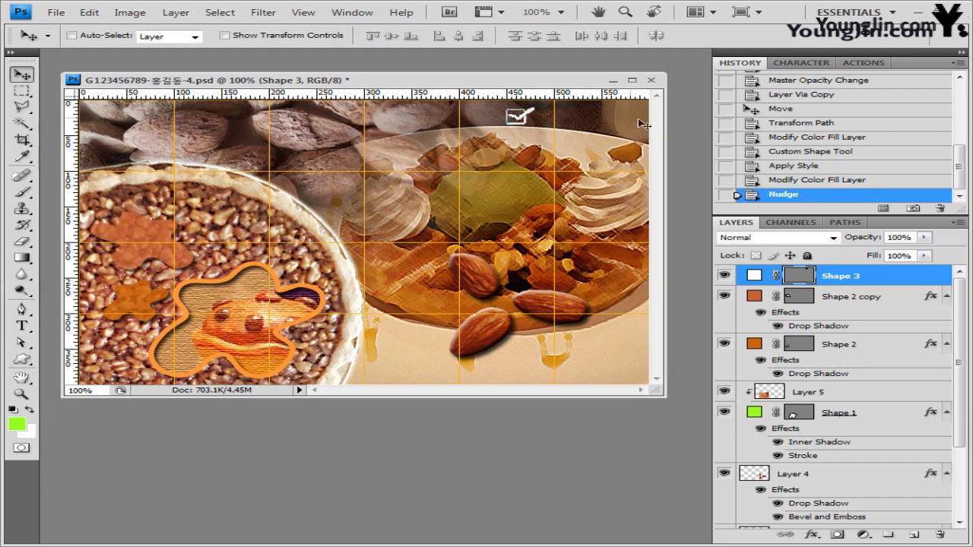
{"action": "left_click", "coordinate": [811, 538]}
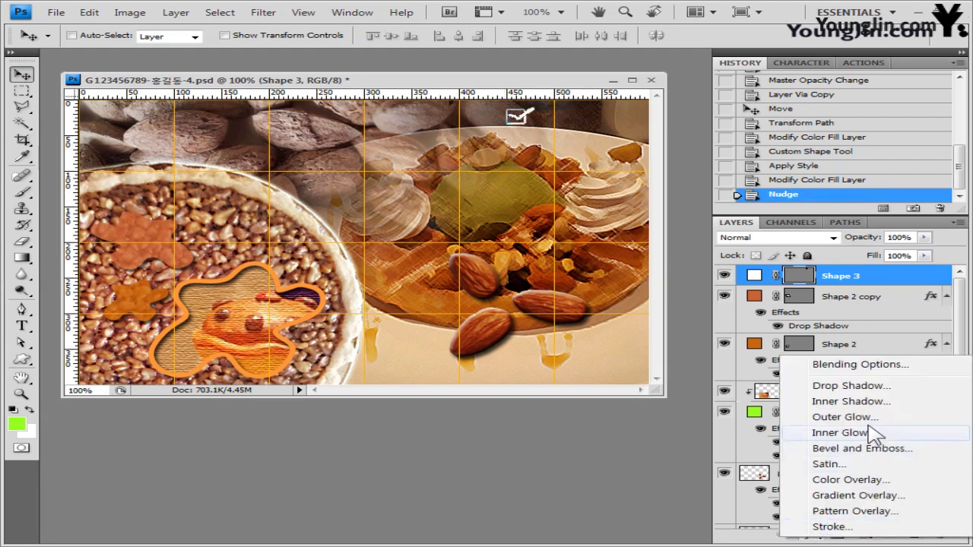
{"action": "key", "text": "Escape"}
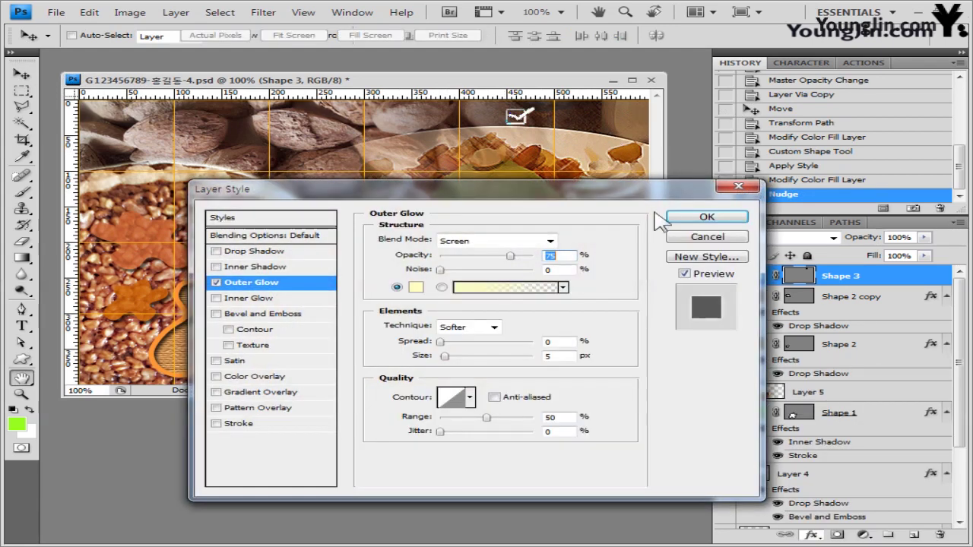
{"action": "left_click", "coordinate": [722, 217]}
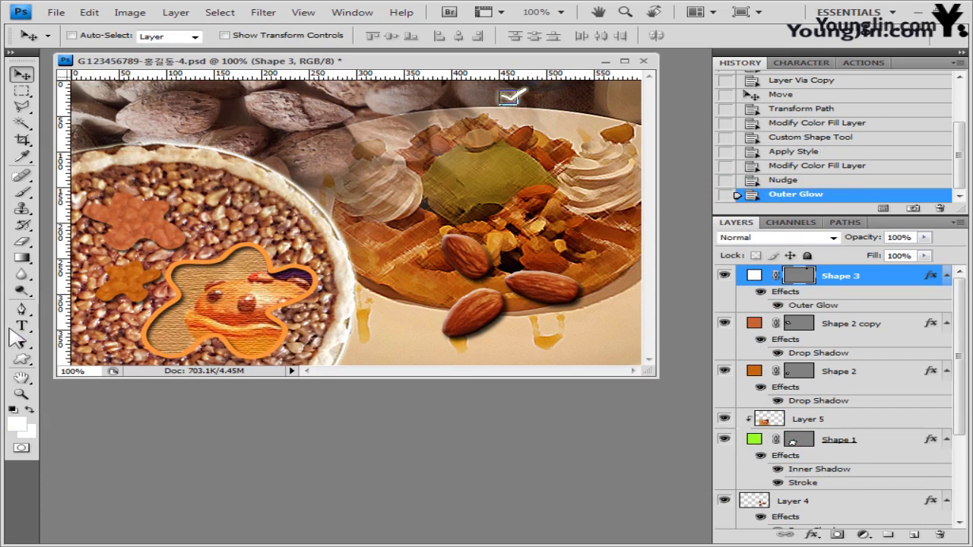
- Set the Type tool to Times New Roman Regular, 25 pt, in white (ffffff)
{"action": "left_click", "coordinate": [22, 326]}
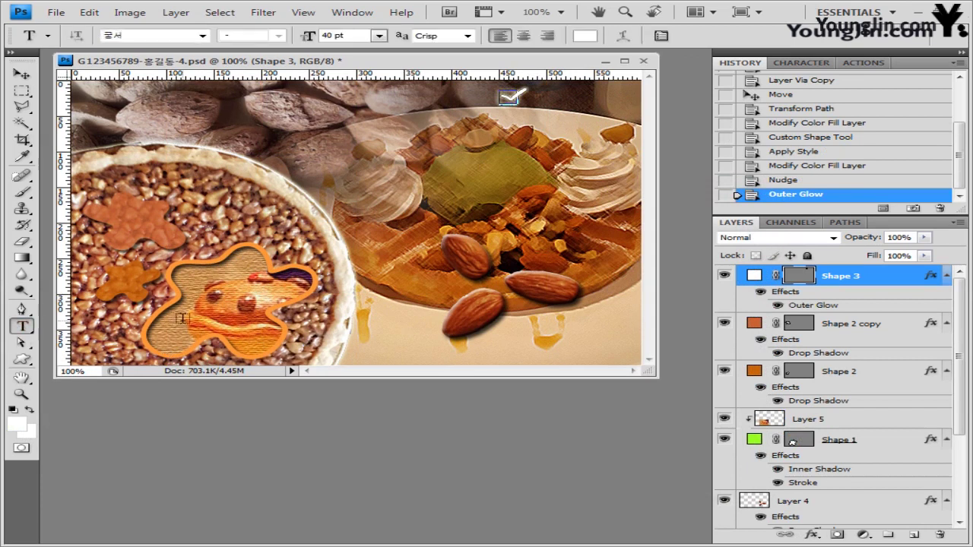
{"action": "left_click", "coordinate": [142, 36]}
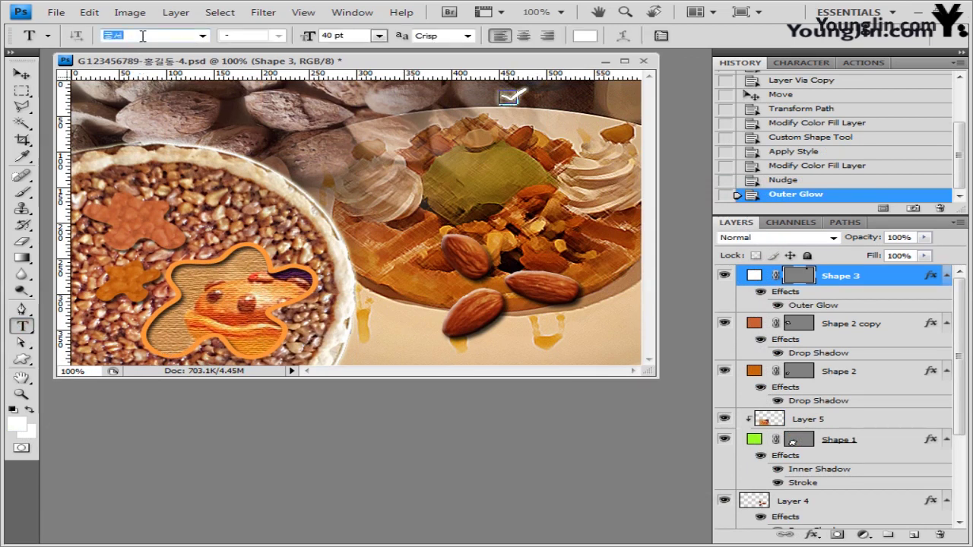
{"action": "type", "text": "ㅅ"}
{"action": "type", "text": "Times New Roman"}
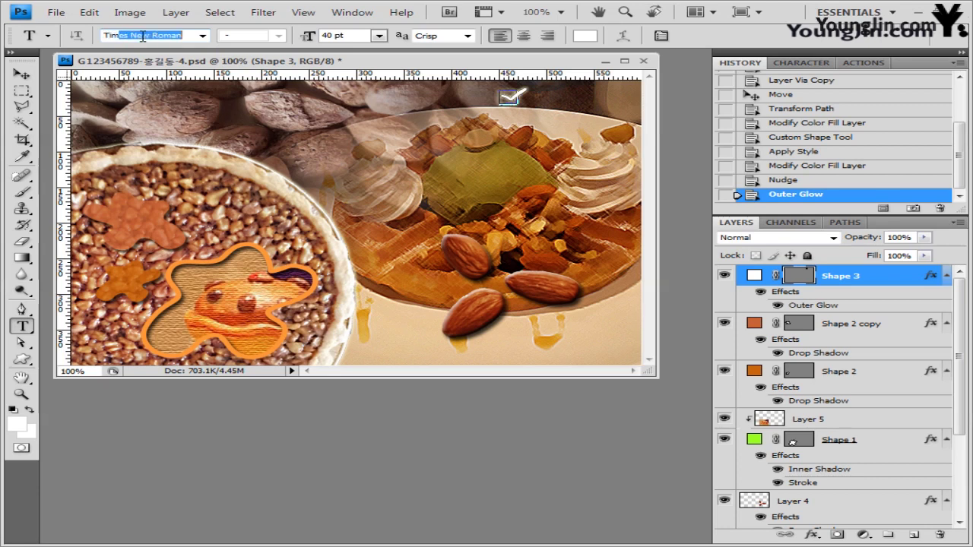
{"action": "left_click", "coordinate": [202, 36]}
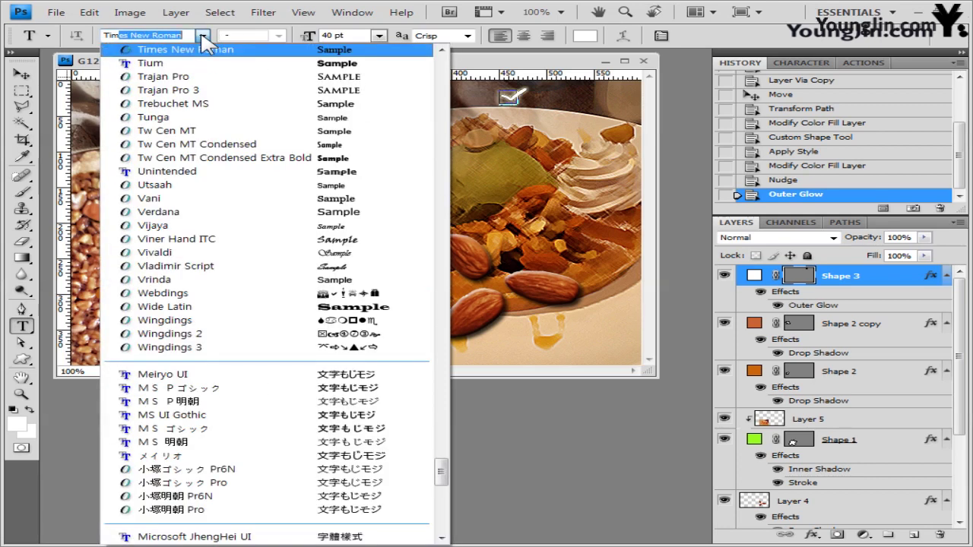
{"action": "left_click", "coordinate": [202, 51]}
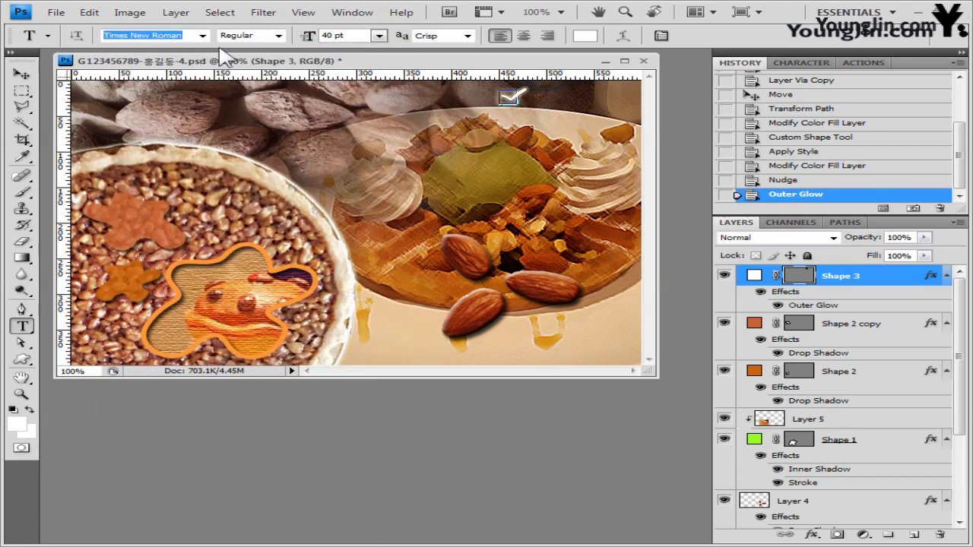
{"action": "key", "text": "Tab"}
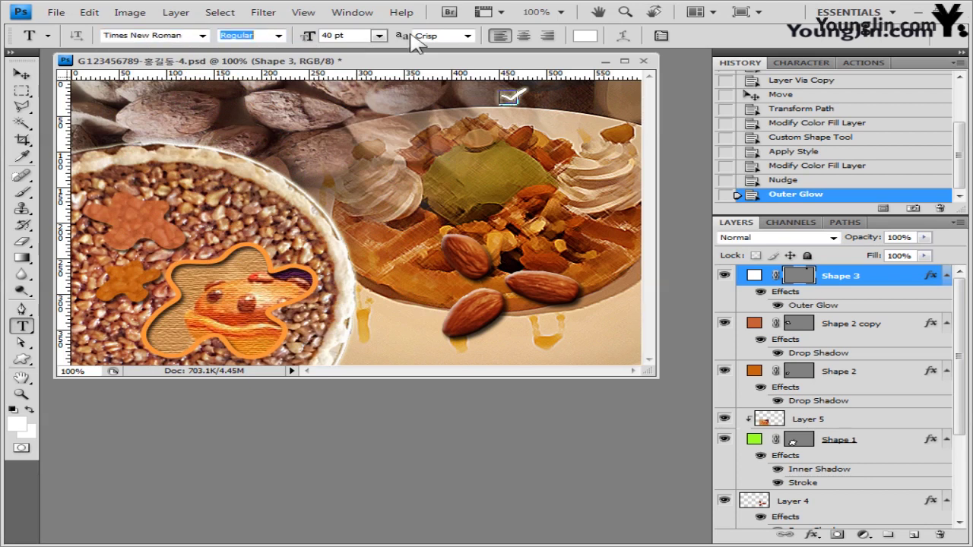
{"action": "key", "text": "Tab"}
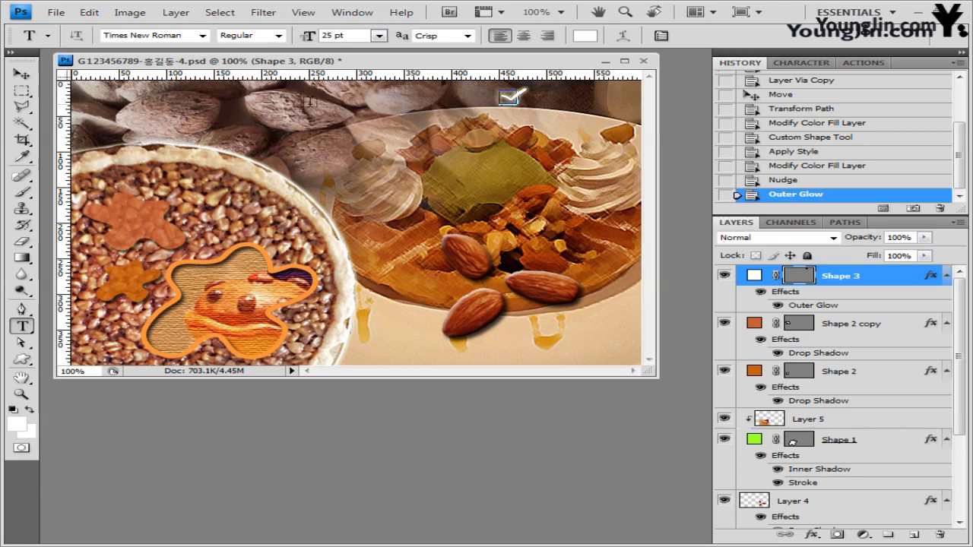
{"action": "left_click", "coordinate": [584, 36]}
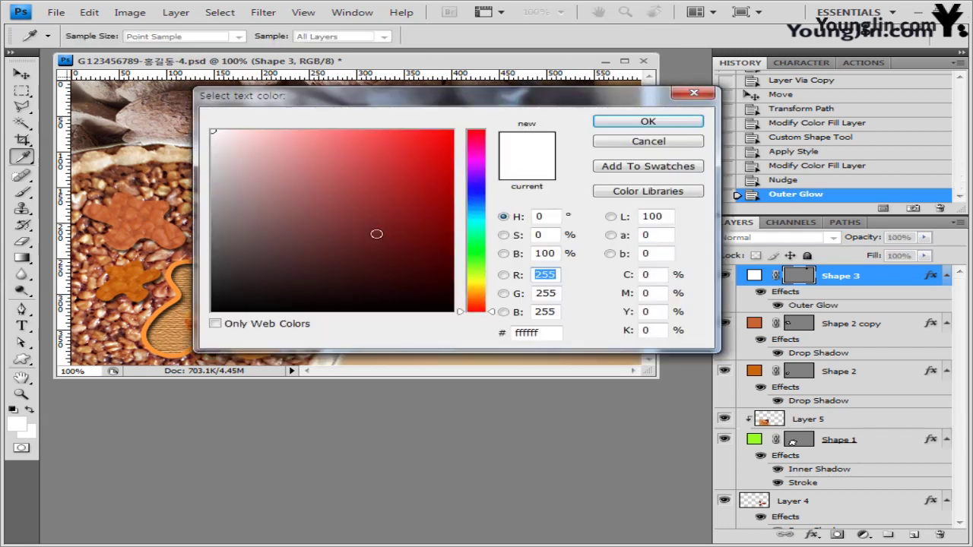
{"action": "left_click", "coordinate": [651, 119]}
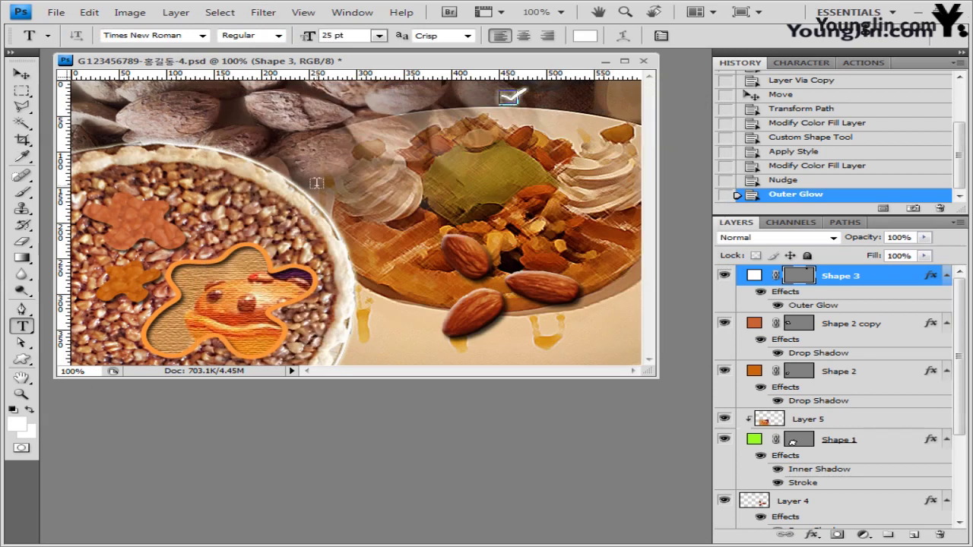
- Add the text "Nuts Time" just right of the checked box near the image's upper edge
{"action": "left_click", "coordinate": [529, 98]}
{"action": "type", "text": "Nuts Time"}
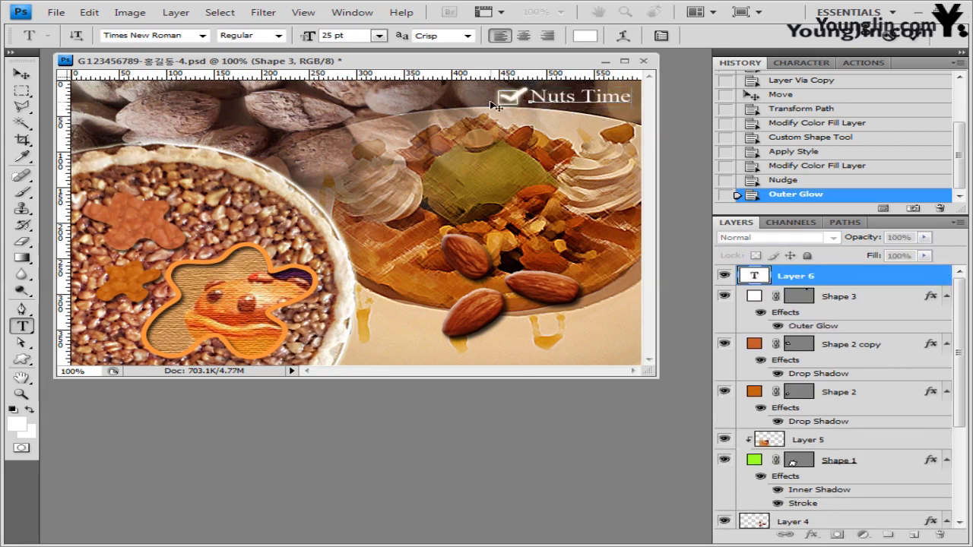
{"action": "key", "text": "ctrl"}
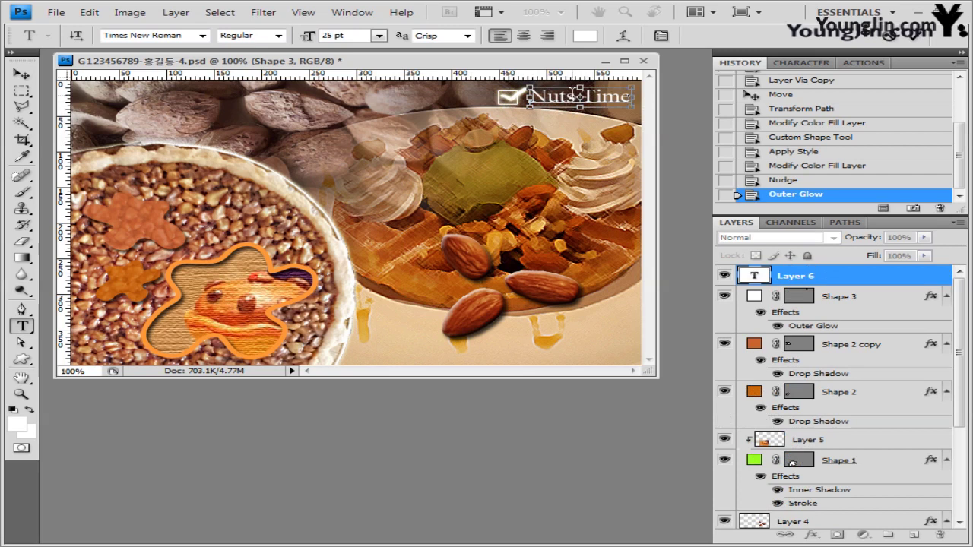
{"action": "key", "text": "ctrl+Return"}
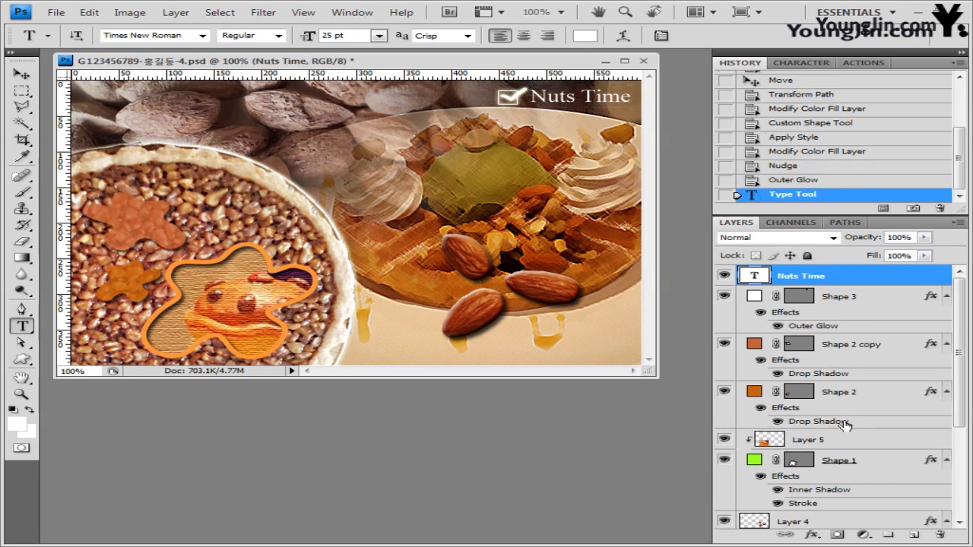
- Give the "Nuts Time" text a Drop Shadow with Distance 3 px and Size 3 px
{"action": "left_click", "coordinate": [812, 534]}
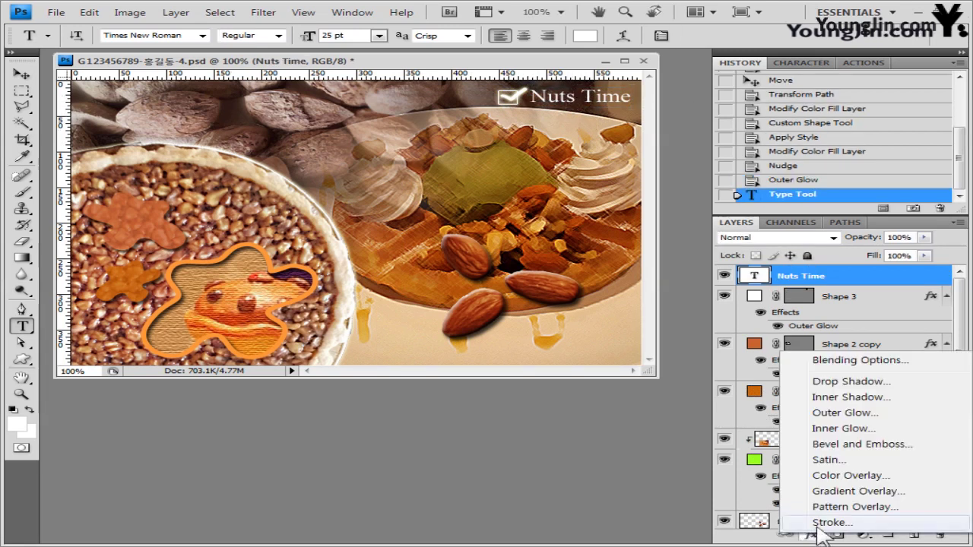
{"action": "left_click", "coordinate": [844, 382]}
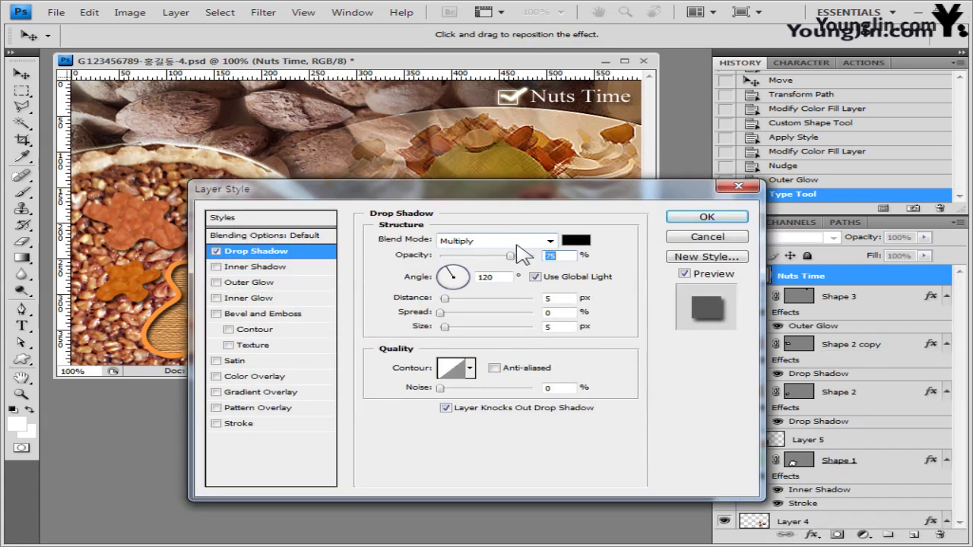
{"action": "double_click", "coordinate": [562, 299]}
{"action": "type", "text": "3"}
{"action": "key", "text": "Tab"}
{"action": "key", "text": "Tab"}
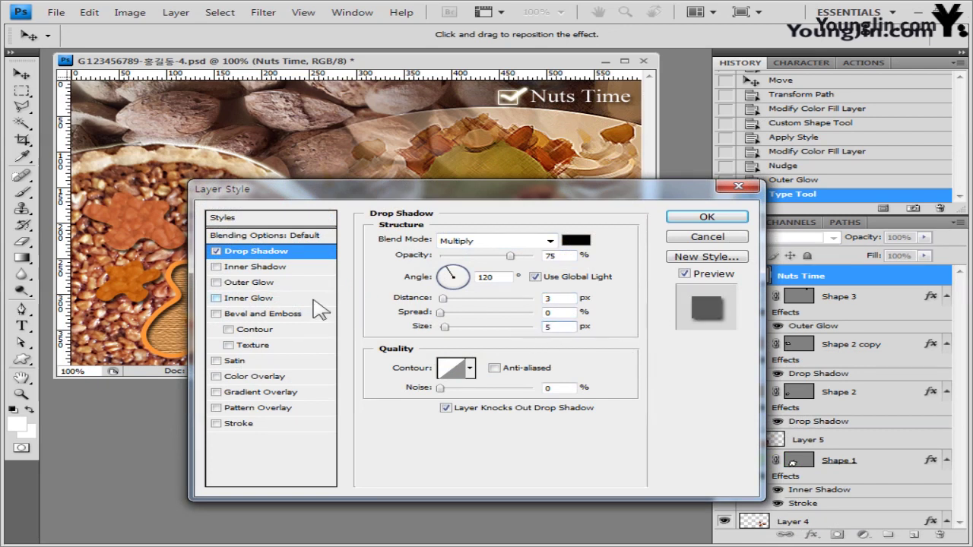
{"action": "type", "text": "3"}
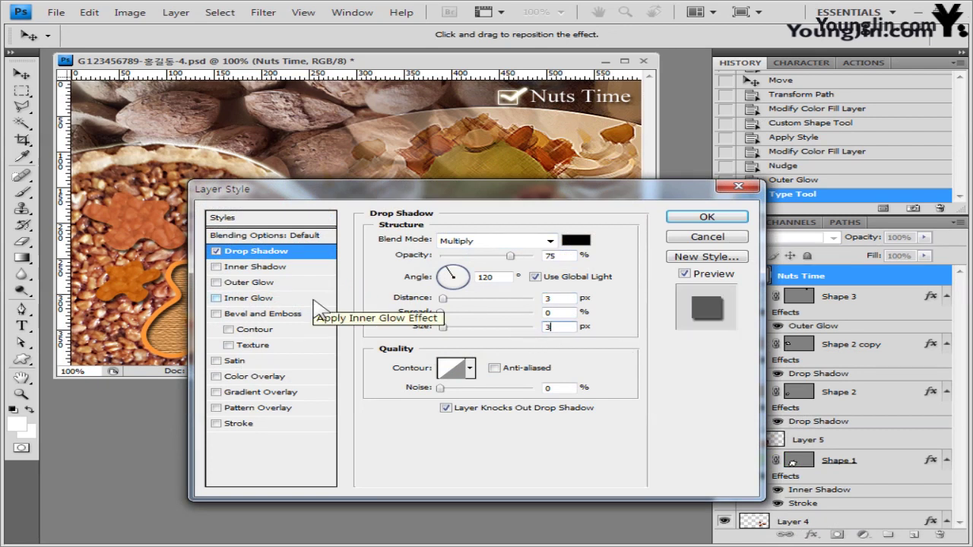
{"action": "left_click", "coordinate": [707, 217]}
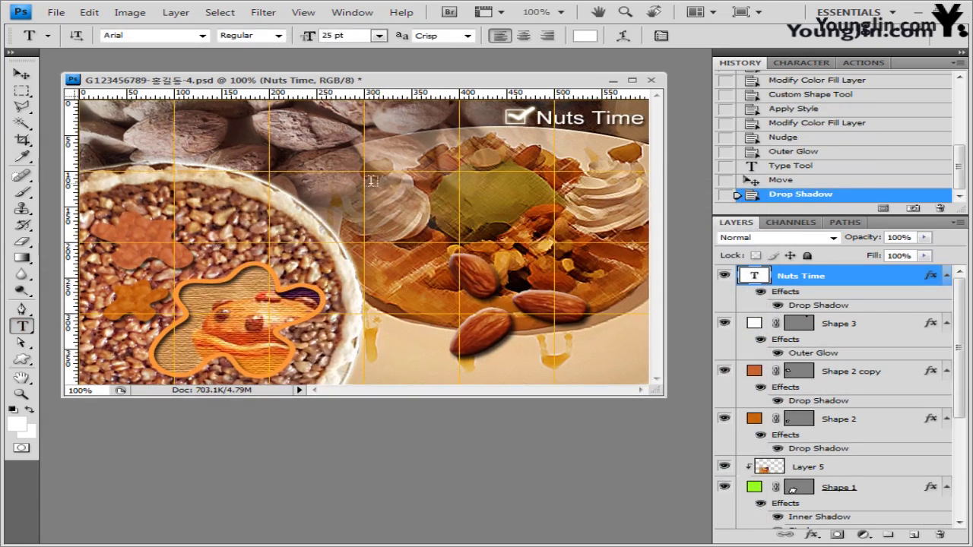
- Add the text "OPEN EVENT" below the almonds near the image's lower edge and set it in Times New Roman Bold
{"action": "left_click", "coordinate": [479, 360]}
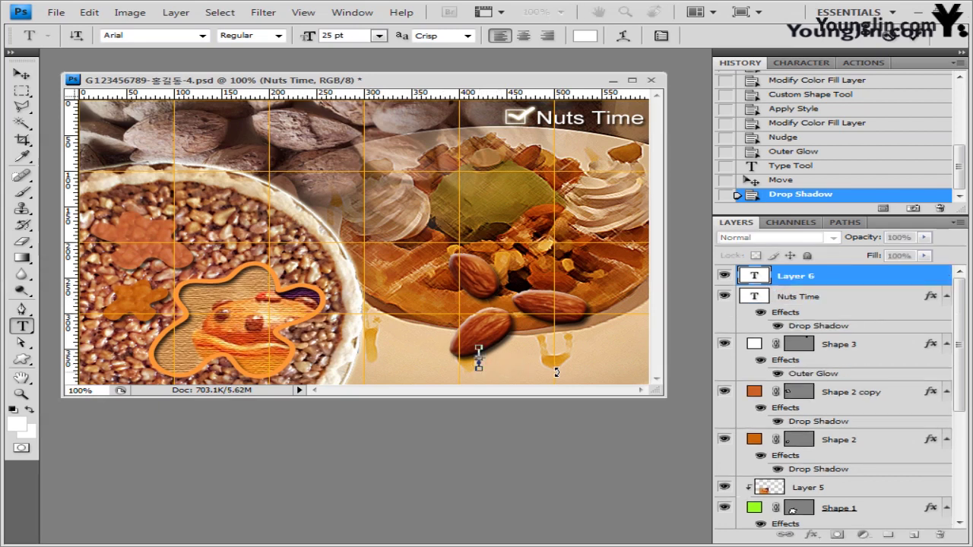
{"action": "type", "text": "OPEN EVENT"}
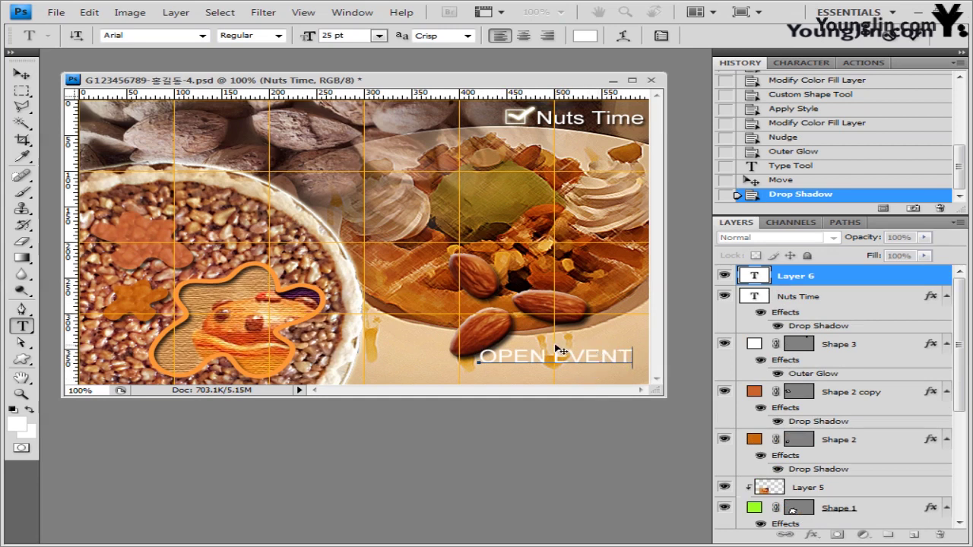
{"action": "left_click_drag", "start_coordinate": [484, 361], "coordinate": [699, 347]}
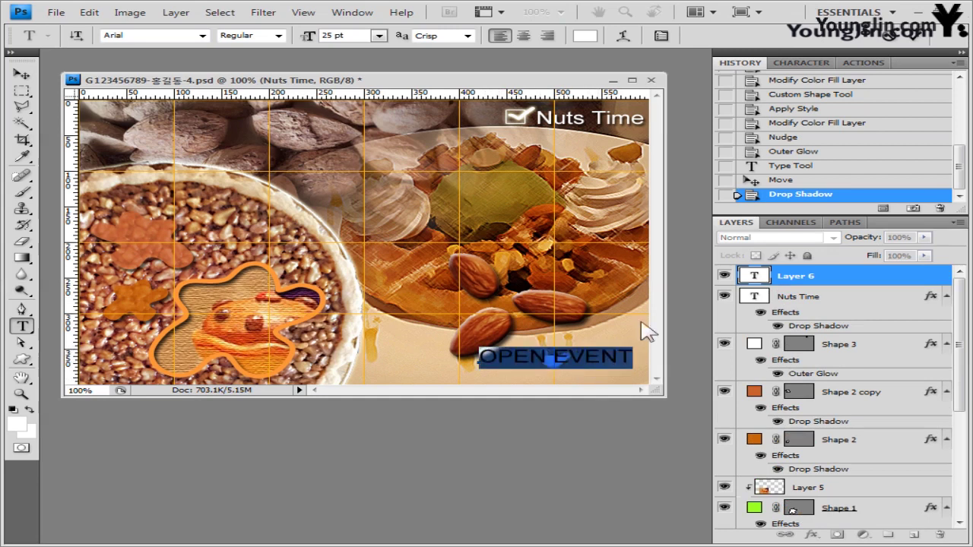
{"action": "left_click", "coordinate": [202, 36]}
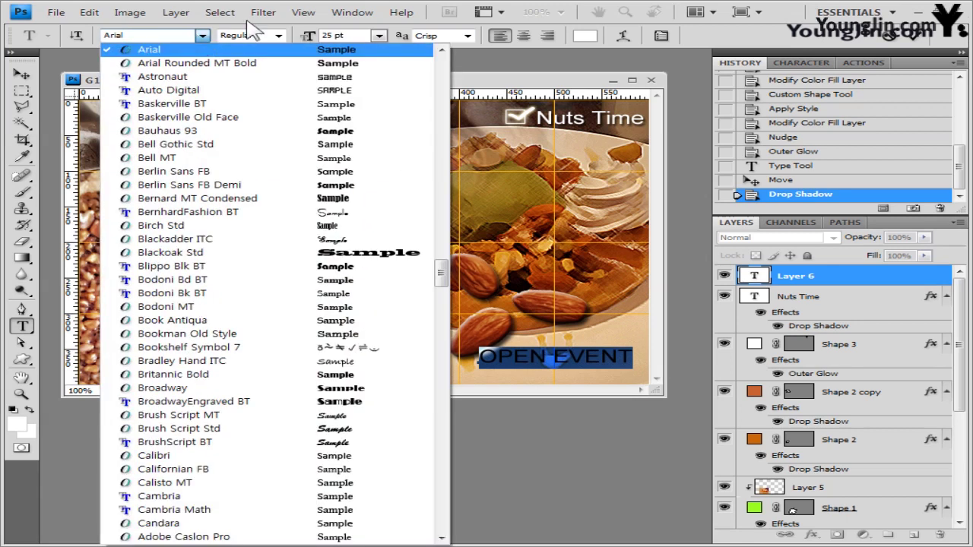
{"action": "left_click", "coordinate": [143, 48]}
{"action": "left_click", "coordinate": [152, 36]}
{"action": "type", "text": "T"}
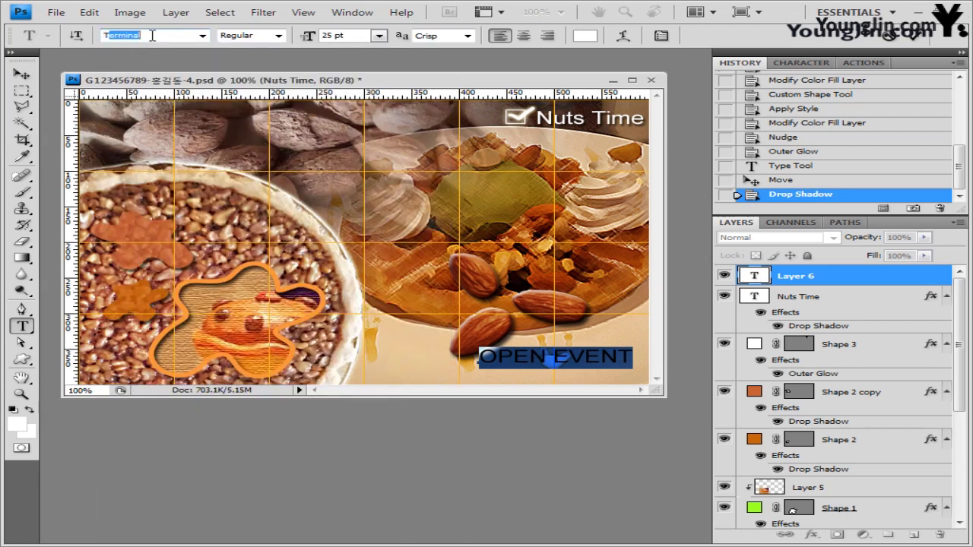
{"action": "type", "text": "imes New Roma"}
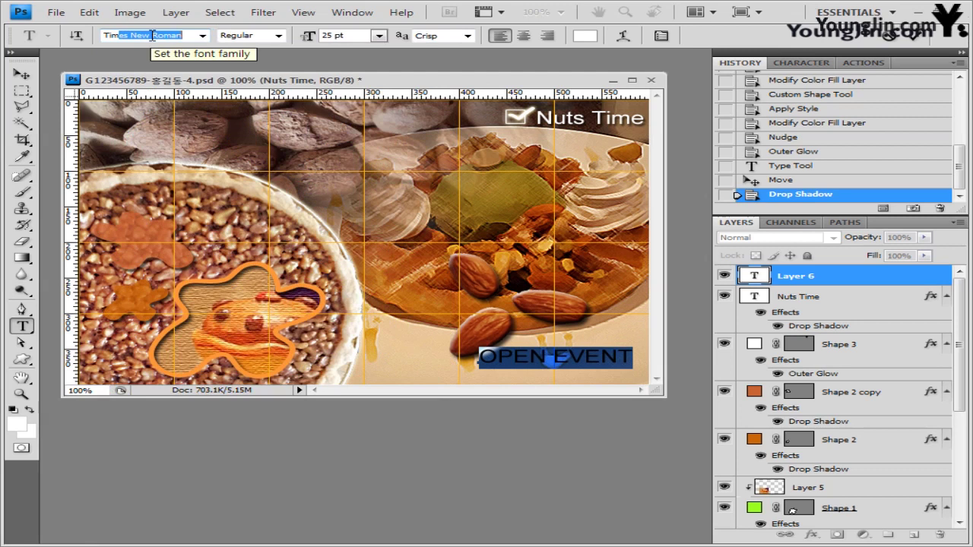
{"action": "key", "text": "Return"}
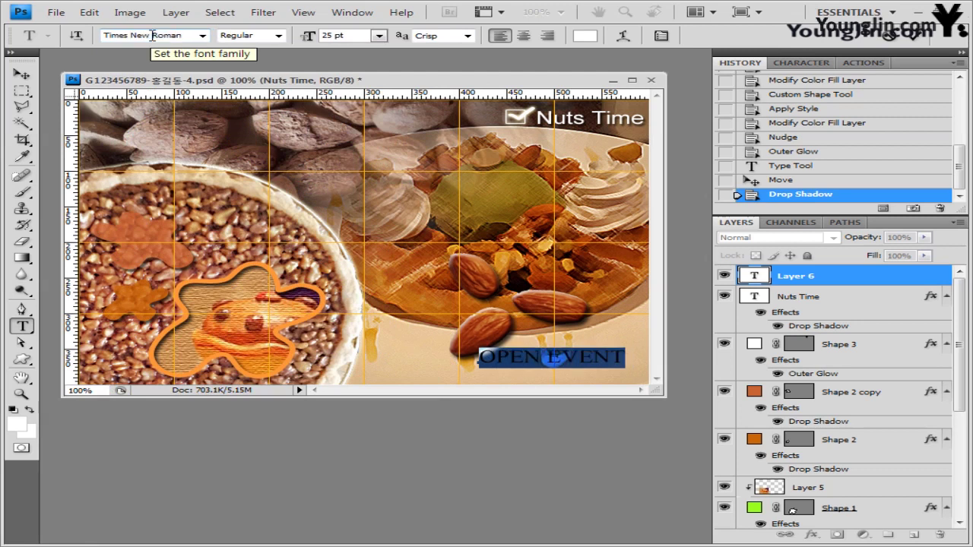
{"action": "left_click", "coordinate": [279, 38]}
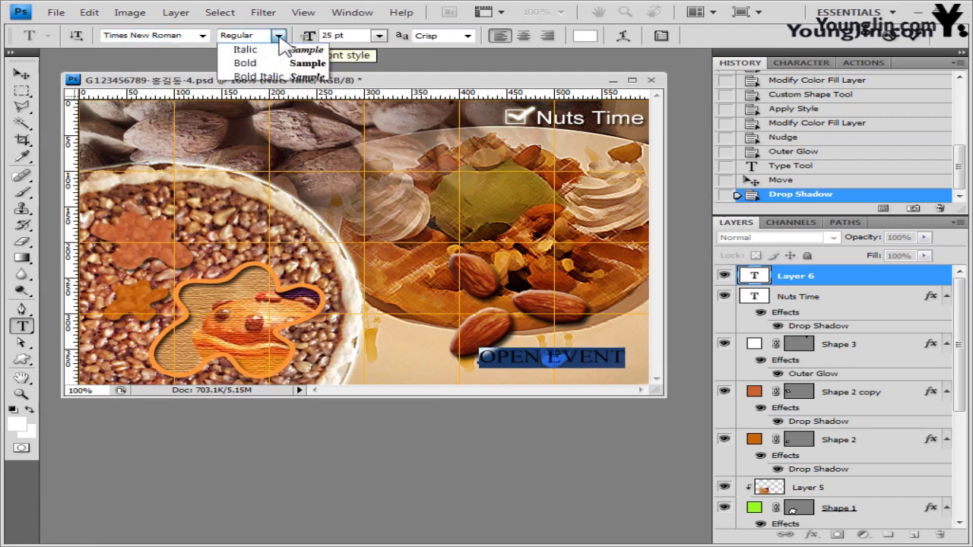
{"action": "left_click", "coordinate": [263, 84]}
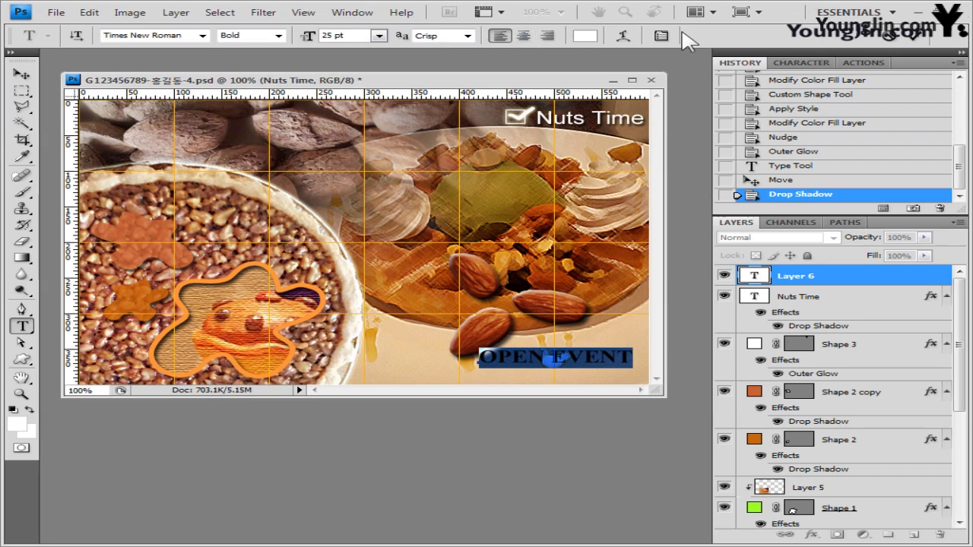
- Change the colour of the "OPEN EVENT" text to 99ff66
{"action": "left_click", "coordinate": [585, 35]}
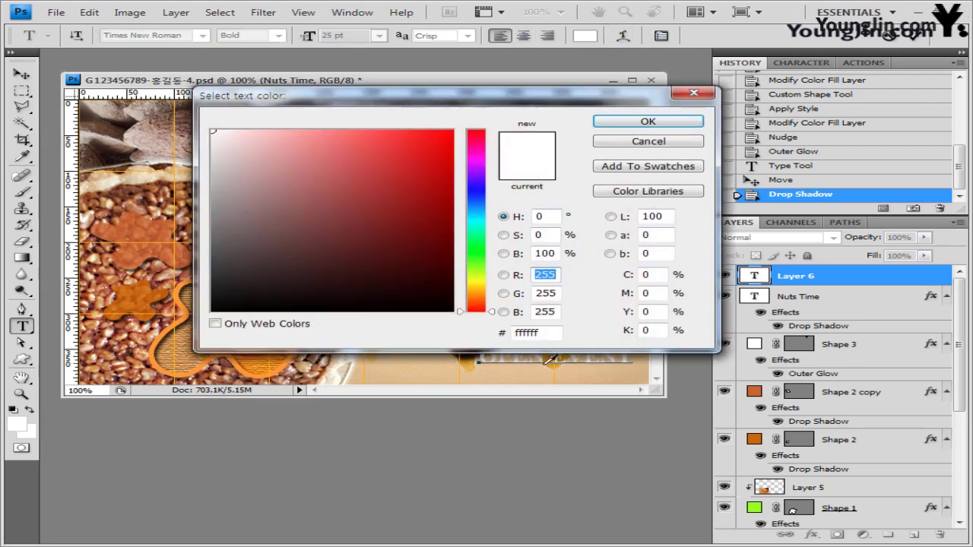
{"action": "left_click", "coordinate": [554, 334]}
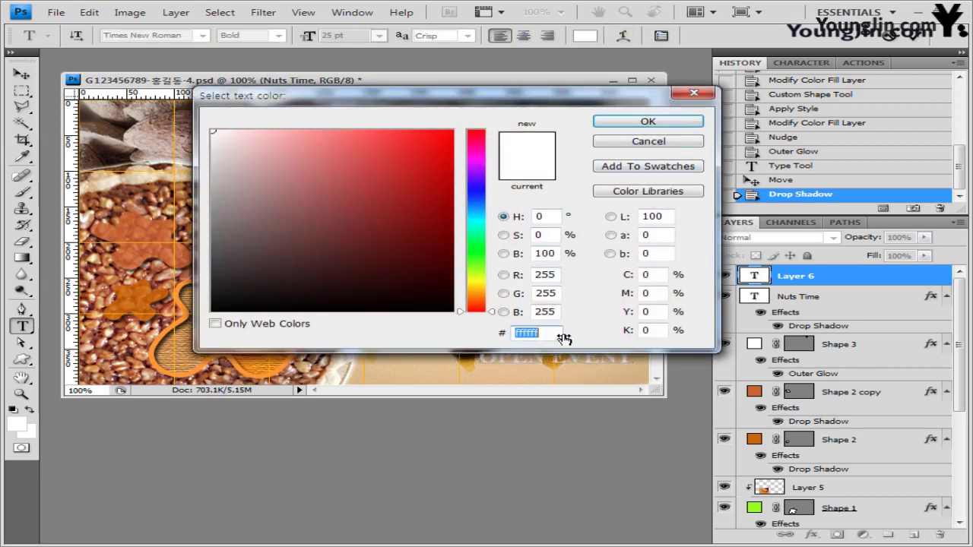
{"action": "type", "text": "99ff66"}
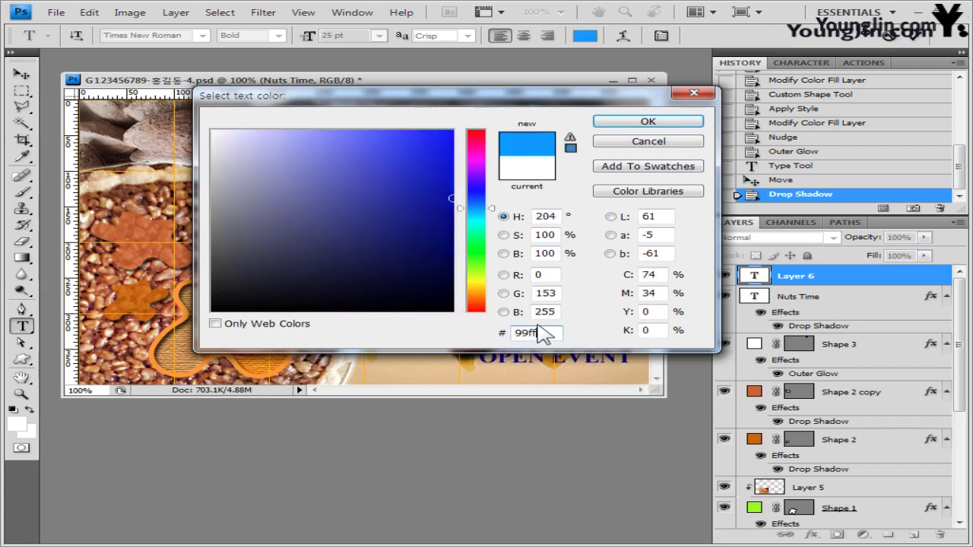
{"action": "left_click", "coordinate": [658, 123]}
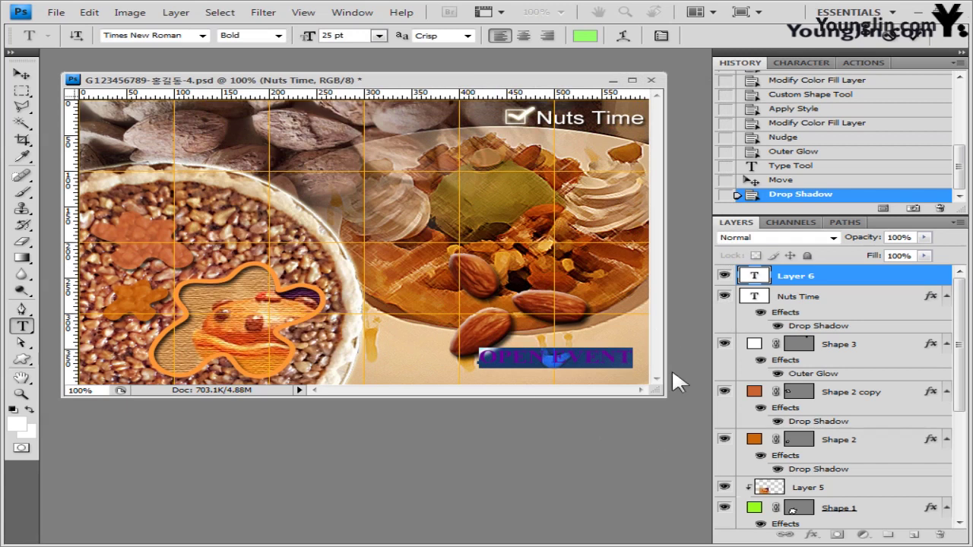
- Warp the "OPEN EVENT" text with the Bulge style at a horizontal Bend of 30%
{"action": "left_click", "coordinate": [624, 38]}
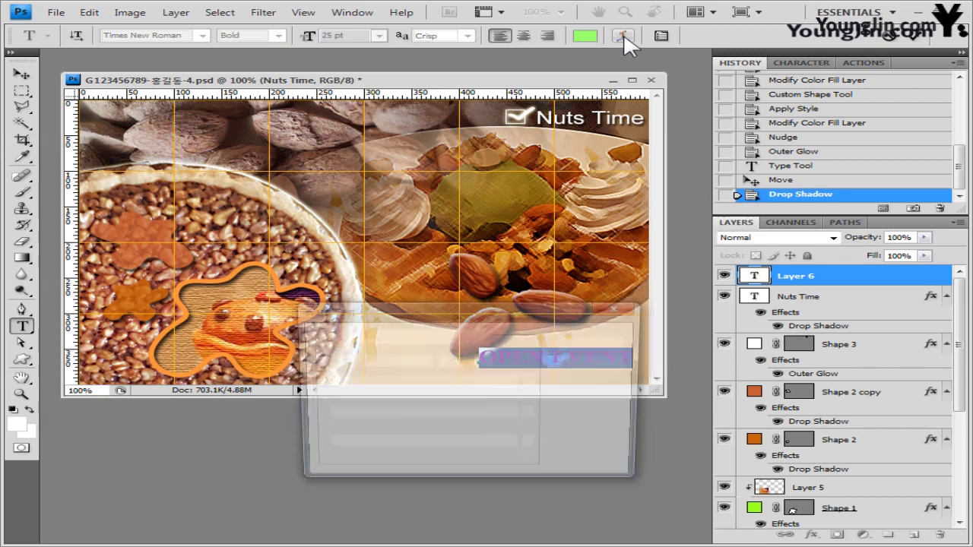
{"action": "left_click_drag", "start_coordinate": [456, 316], "coordinate": [244, 77]}
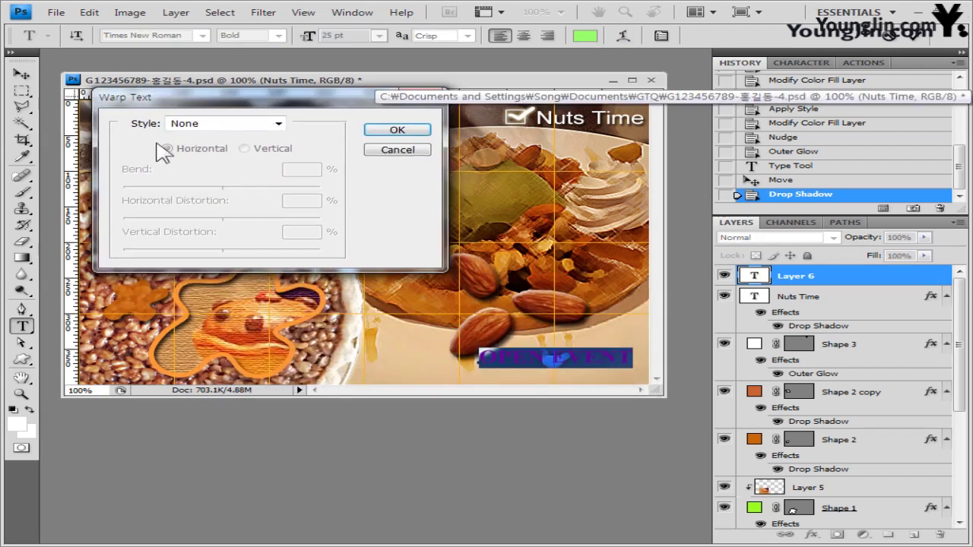
{"action": "left_click", "coordinate": [278, 123]}
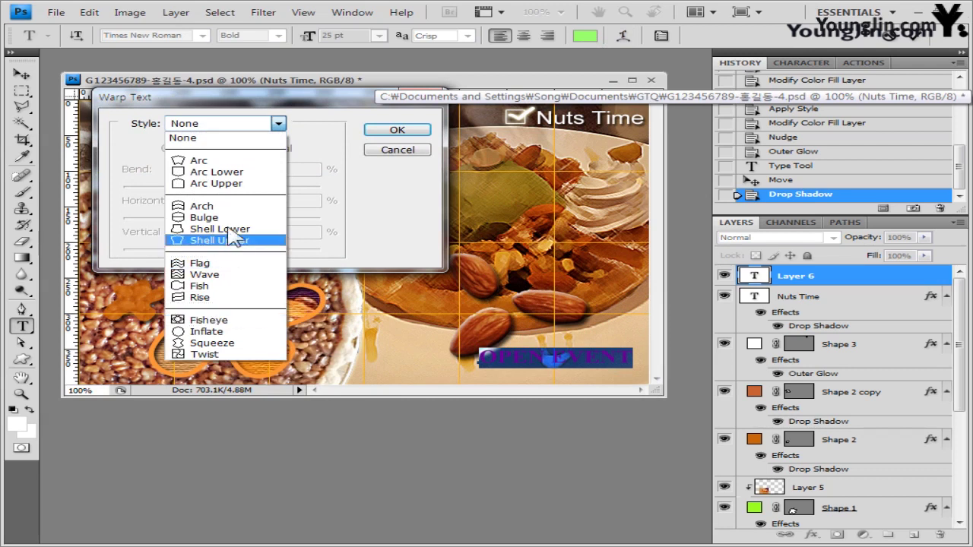
{"action": "left_click", "coordinate": [204, 217]}
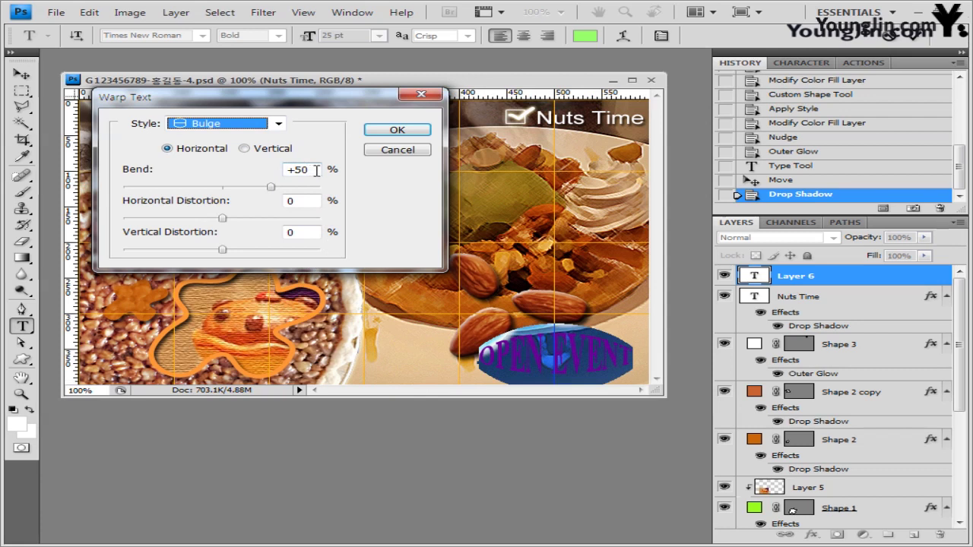
{"action": "left_click", "coordinate": [316, 170]}
{"action": "type", "text": "30"}
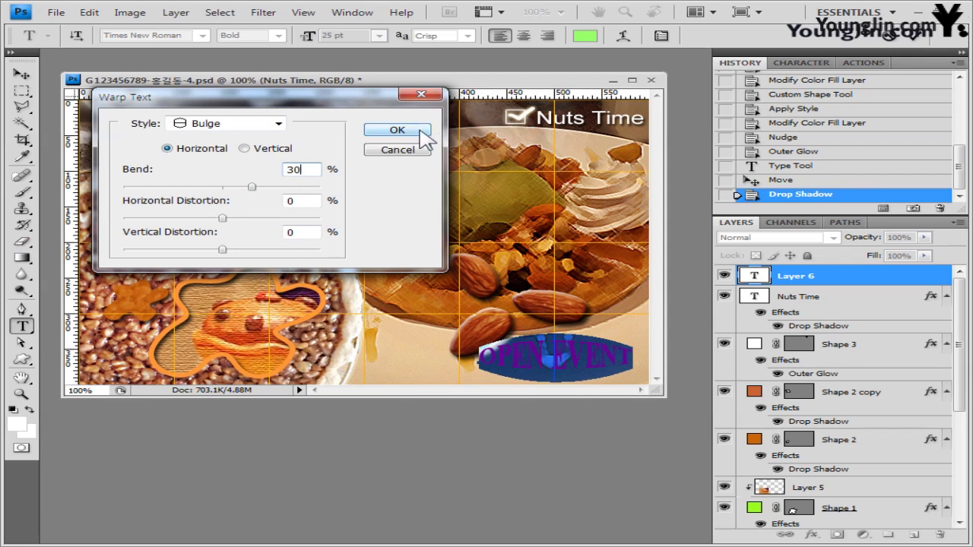
{"action": "left_click", "coordinate": [398, 131]}
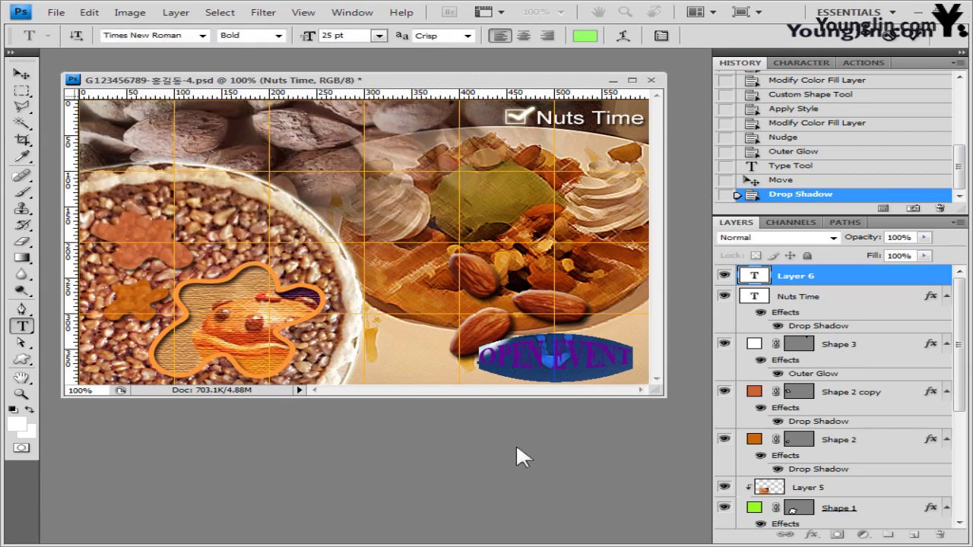
{"action": "left_click", "coordinate": [591, 370]}
{"action": "key", "text": "ctrl+Return"}
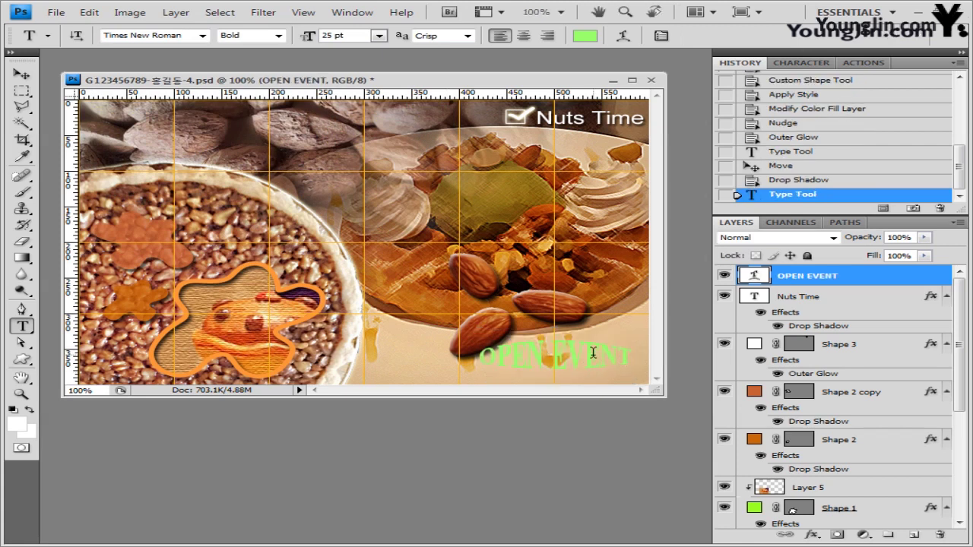
- Give the "OPEN EVENT" text a Drop Shadow and a 3 px Stroke in ff3300, and nudge it slightly to the right
{"action": "left_click", "coordinate": [811, 535]}
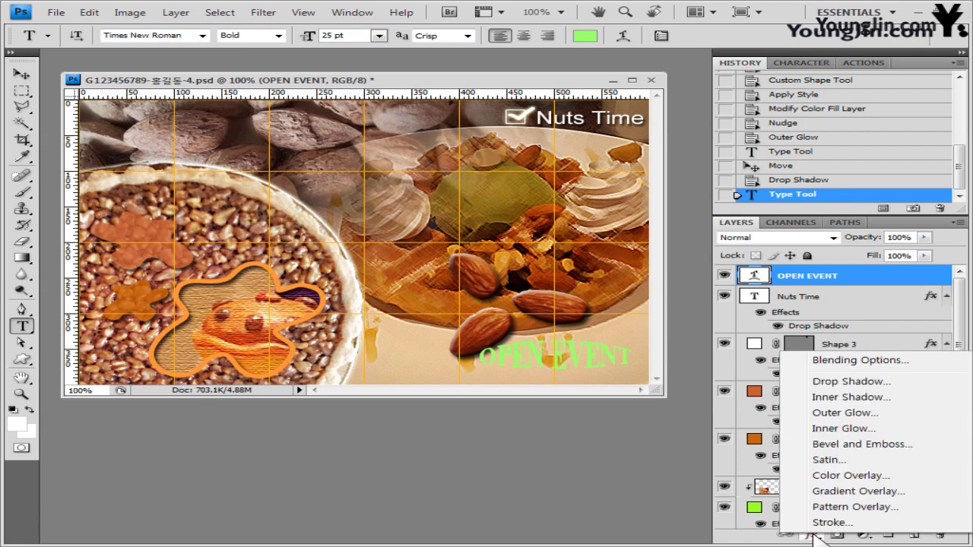
{"action": "left_click", "coordinate": [880, 386]}
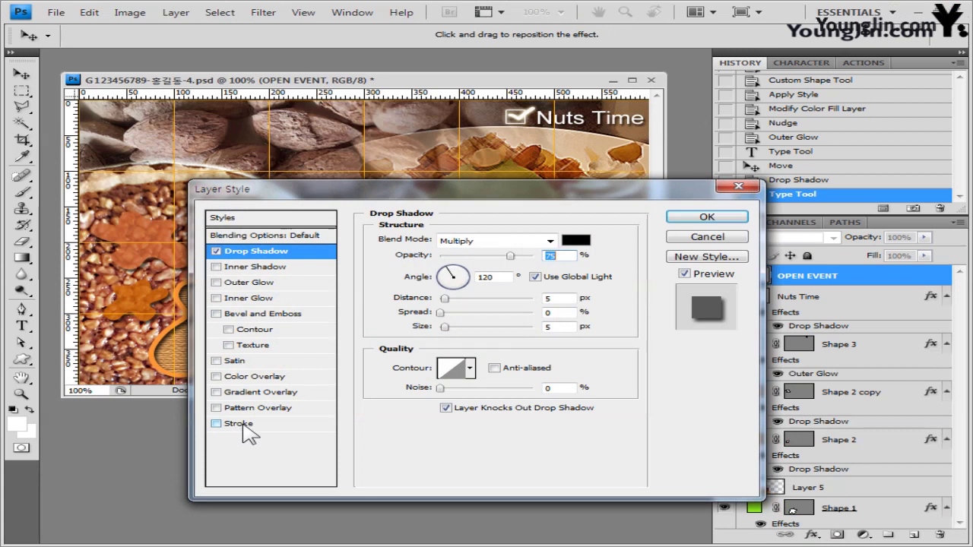
{"action": "left_click", "coordinate": [258, 425]}
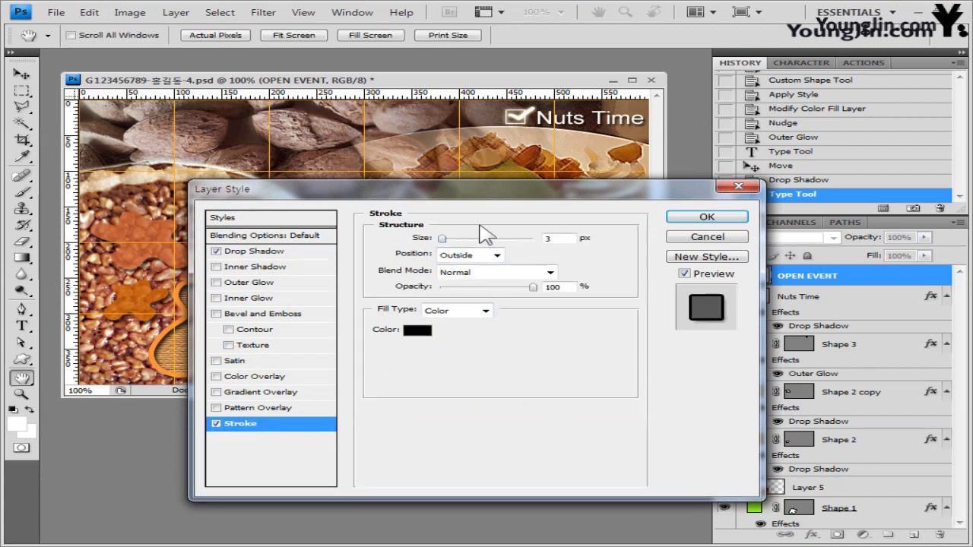
{"action": "left_click", "coordinate": [418, 330]}
{"action": "double_click", "coordinate": [535, 333]}
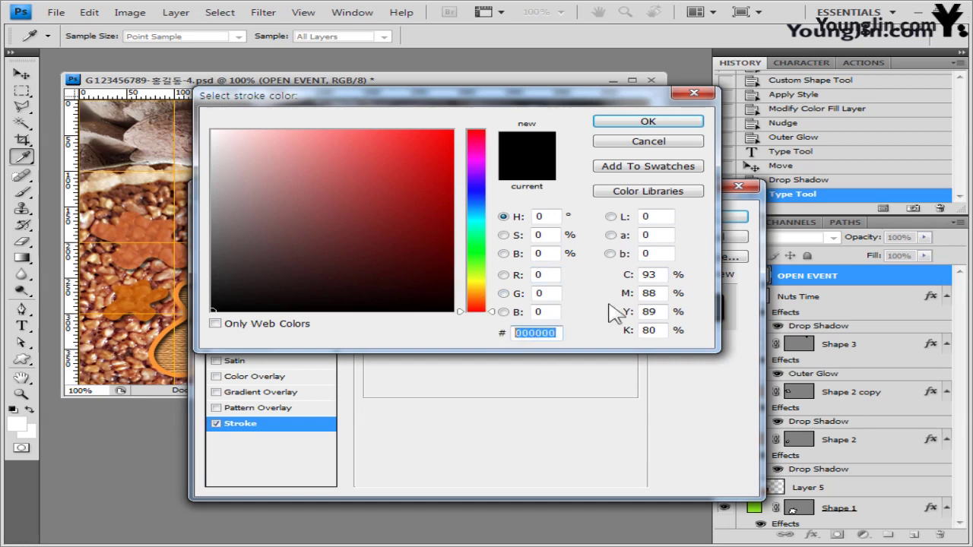
{"action": "type", "text": "ff3300"}
{"action": "left_click", "coordinate": [647, 122]}
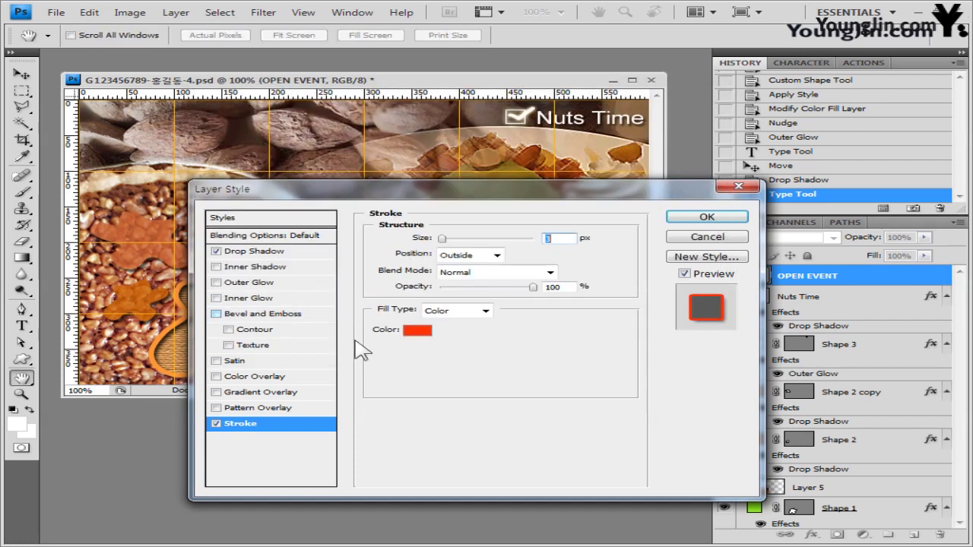
{"action": "left_click", "coordinate": [731, 215]}
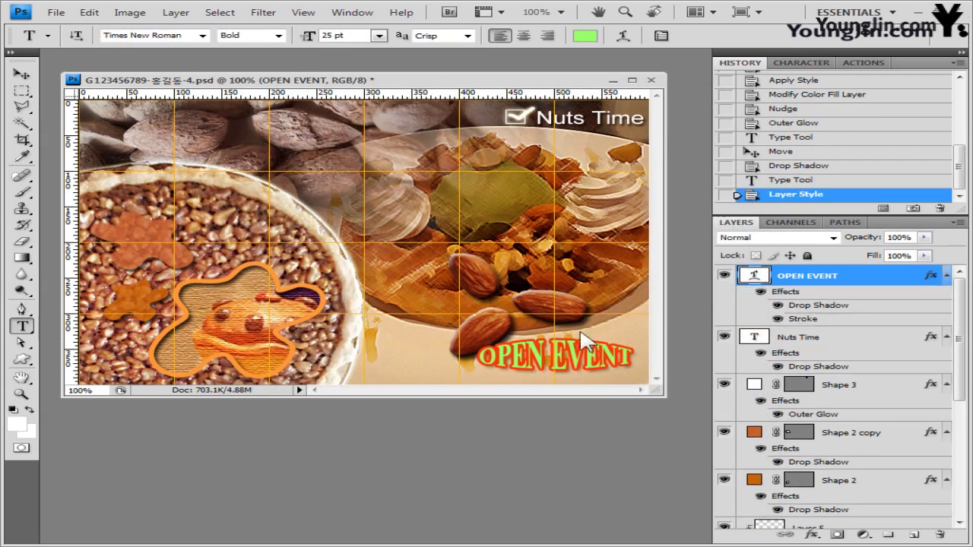
{"action": "key", "text": "ctrl+Right"}
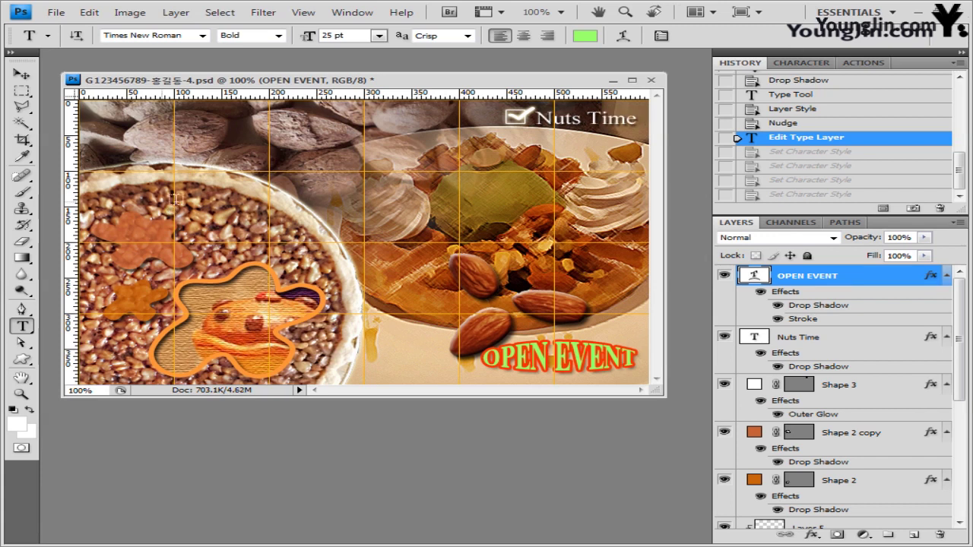
- Add the text "건강에 좋은 견과류" across the upper middle of the image in the 궁서 font at 40 pt
{"action": "left_click", "coordinate": [197, 211]}
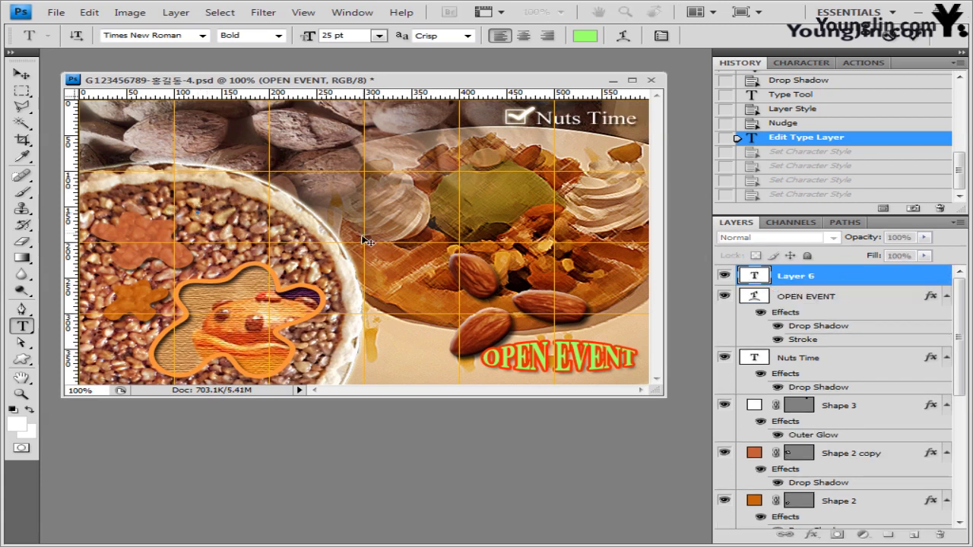
{"action": "type", "text": "건강에 좋은 견과류"}
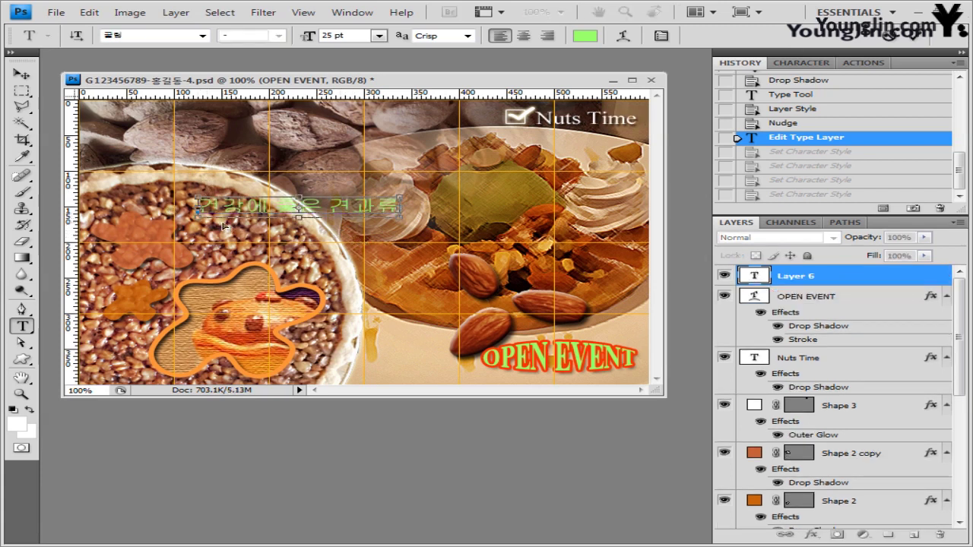
{"action": "left_click_drag", "start_coordinate": [197, 209], "coordinate": [402, 211]}
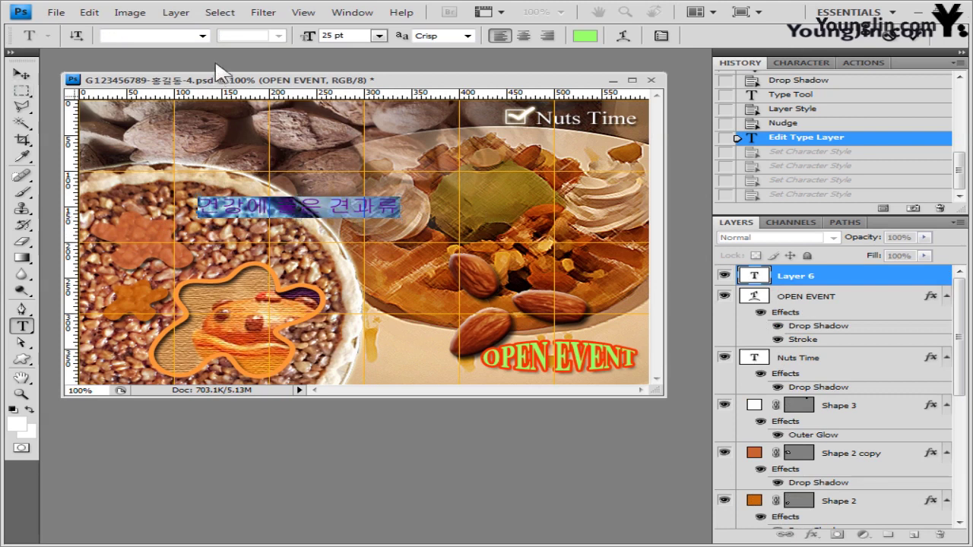
{"action": "left_click", "coordinate": [182, 38]}
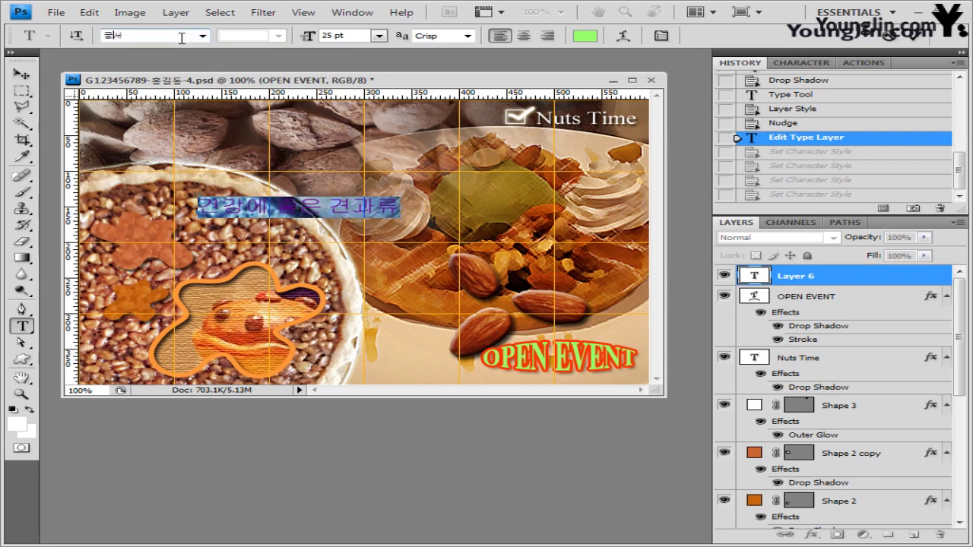
{"action": "left_click", "coordinate": [202, 35]}
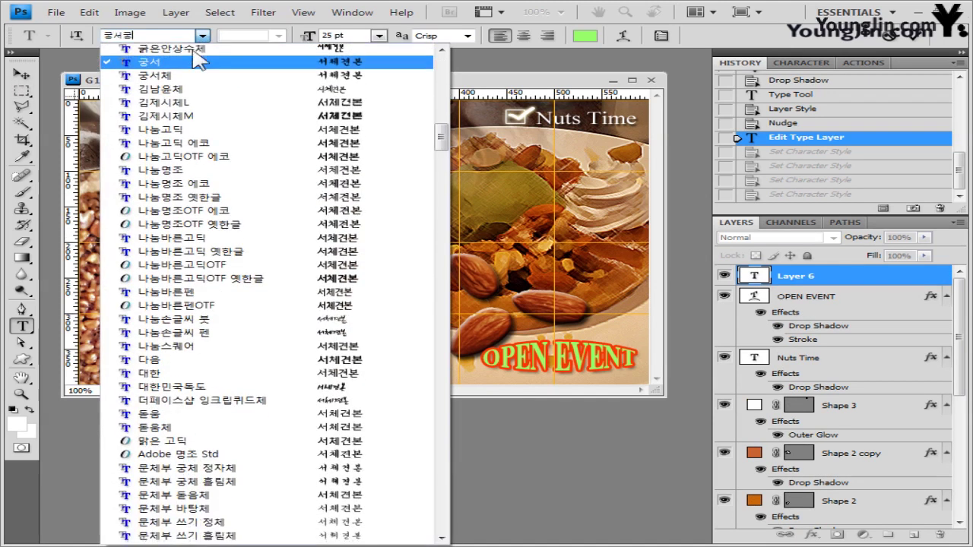
{"action": "left_click", "coordinate": [192, 60]}
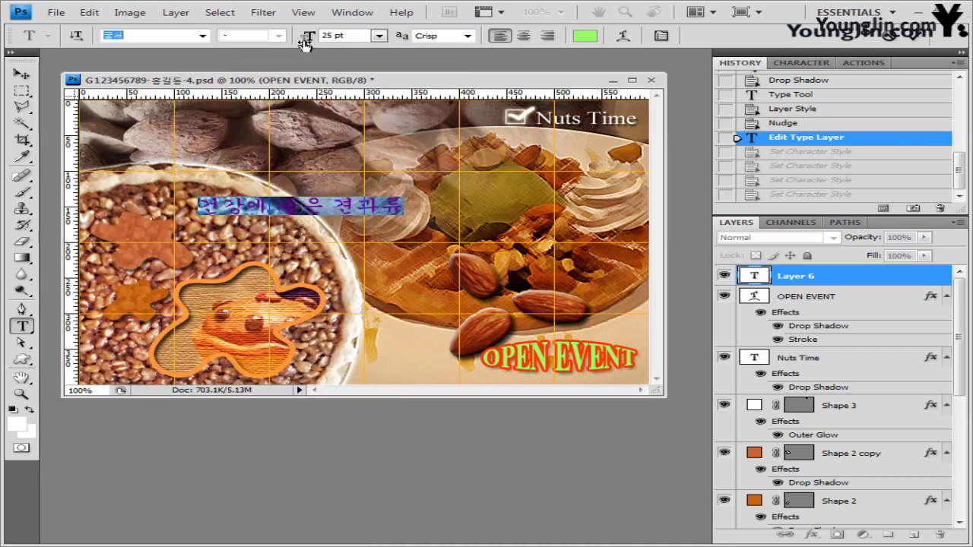
{"action": "double_click", "coordinate": [359, 34]}
{"action": "type", "text": "40"}
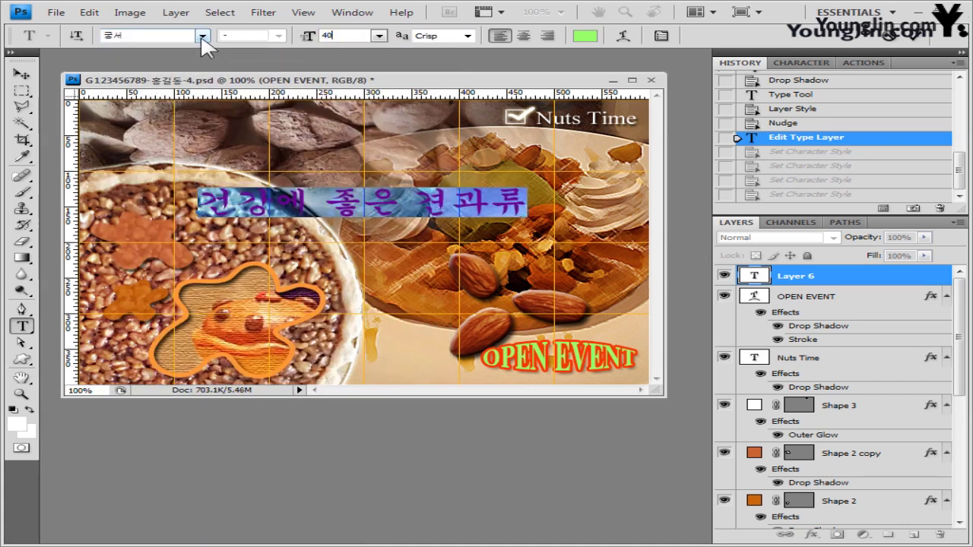
- Change the colour of the "건강에 좋은 견과류" text to white (ffffff) and commit the text
{"action": "left_click", "coordinate": [585, 36]}
{"action": "left_click", "coordinate": [213, 132]}
{"action": "left_click", "coordinate": [536, 333]}
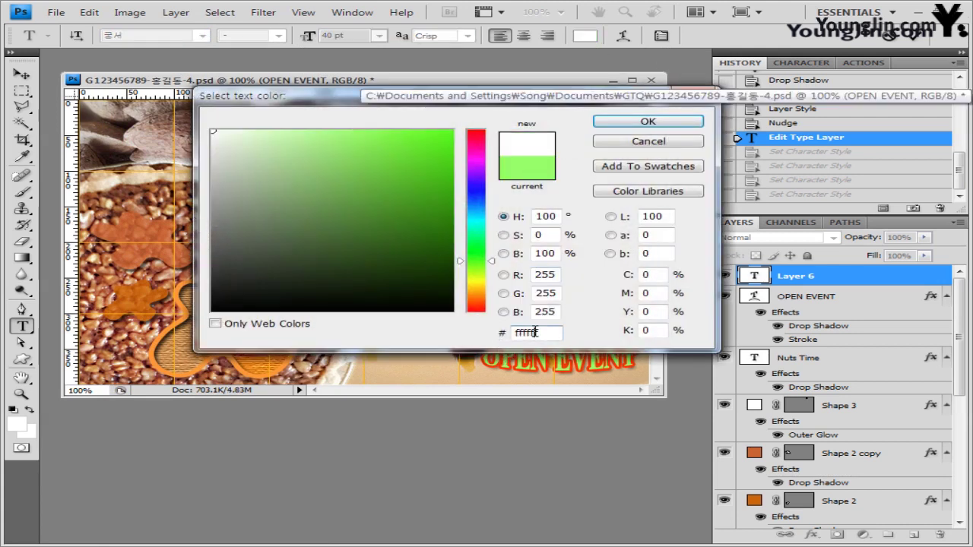
{"action": "left_click", "coordinate": [669, 123]}
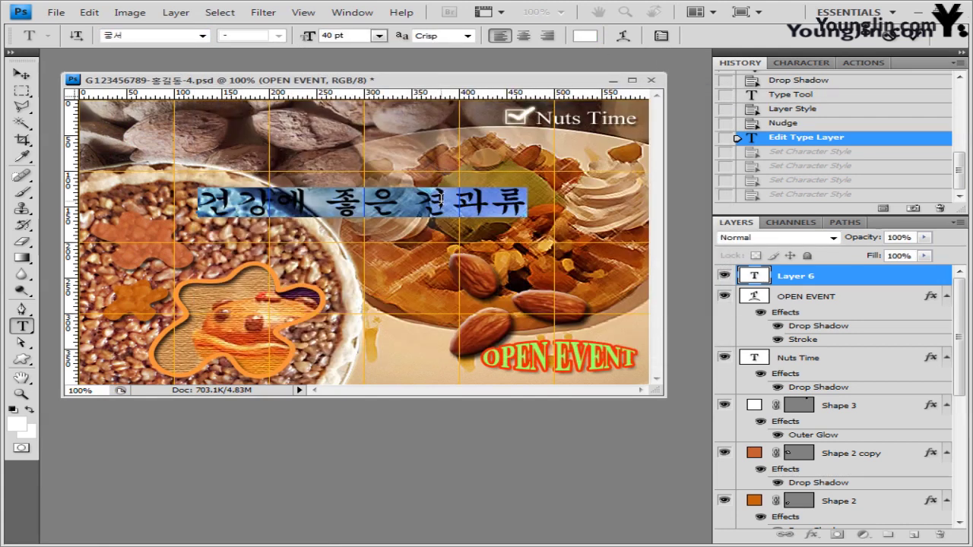
{"action": "left_click", "coordinate": [503, 212]}
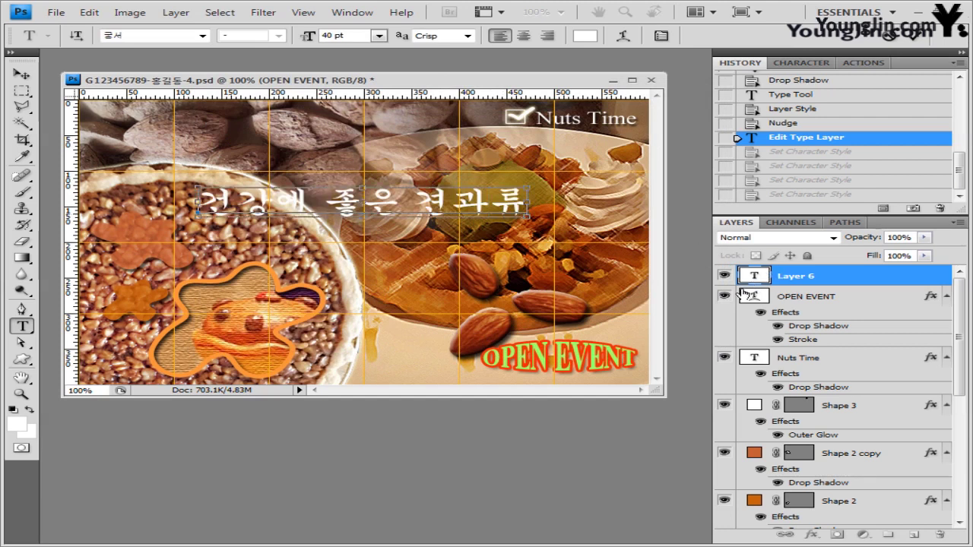
{"action": "key", "text": "ctrl+Return"}
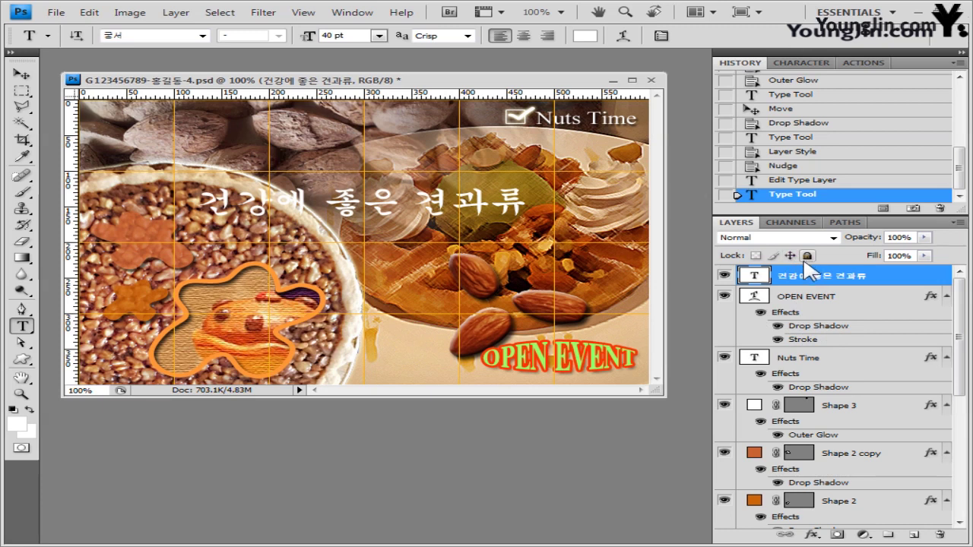
- Give the "건강에 좋은 견과류" text a Drop Shadow and a 3 px Stroke with the Gradient fill type
{"action": "left_click", "coordinate": [810, 534]}
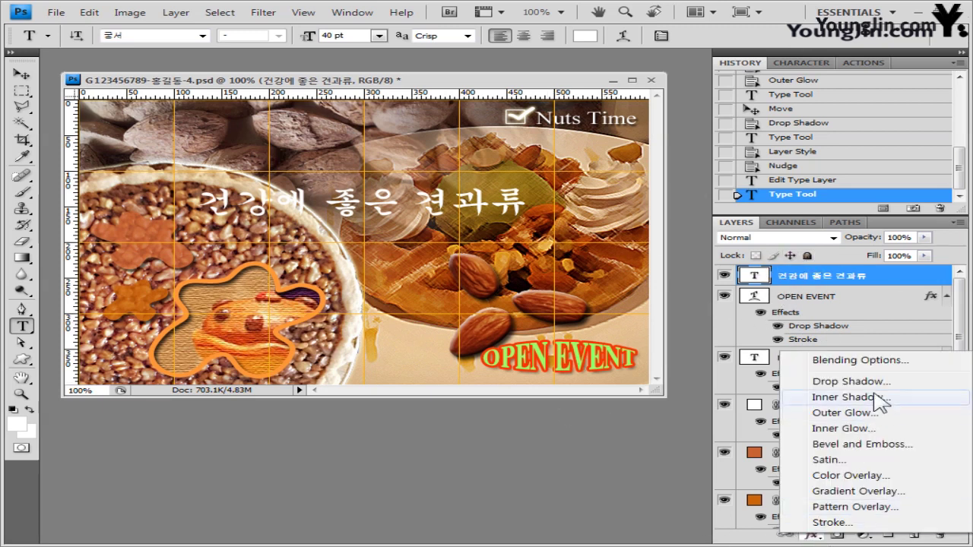
{"action": "left_click", "coordinate": [894, 311]}
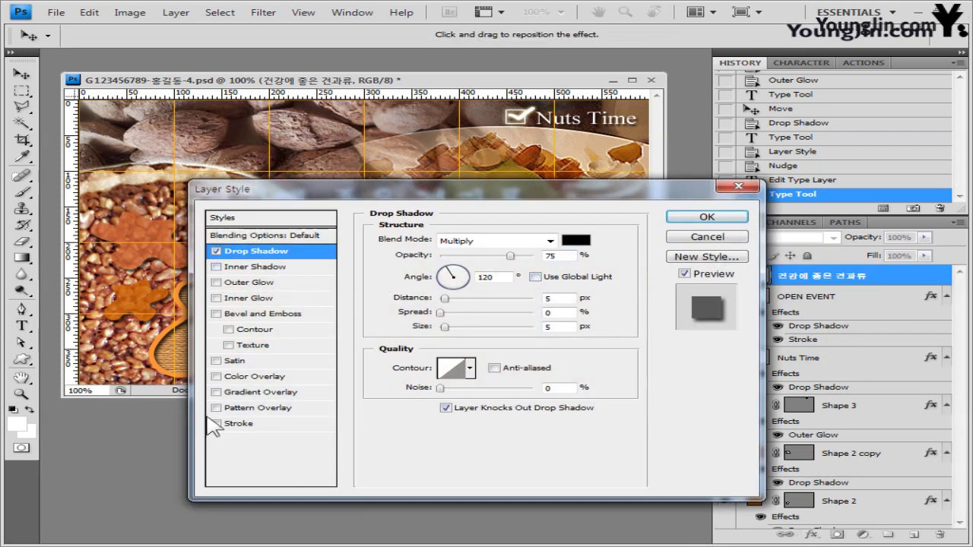
{"action": "left_click", "coordinate": [243, 424]}
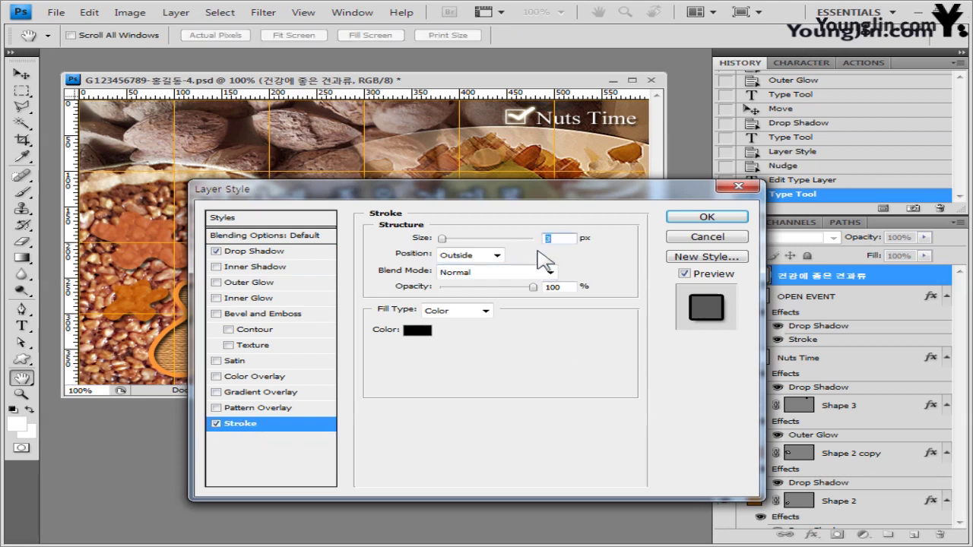
{"action": "double_click", "coordinate": [548, 241]}
{"action": "left_click", "coordinate": [468, 317]}
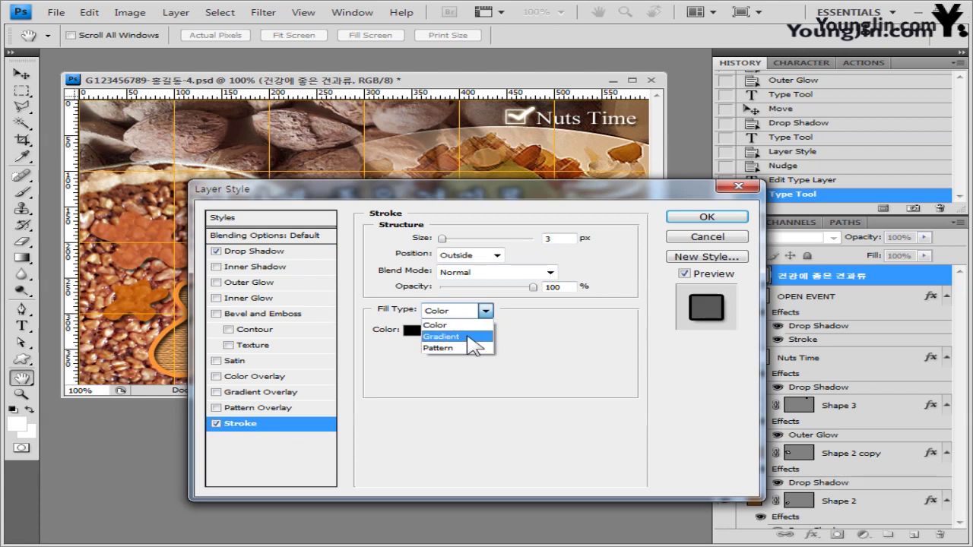
{"action": "left_click", "coordinate": [472, 336]}
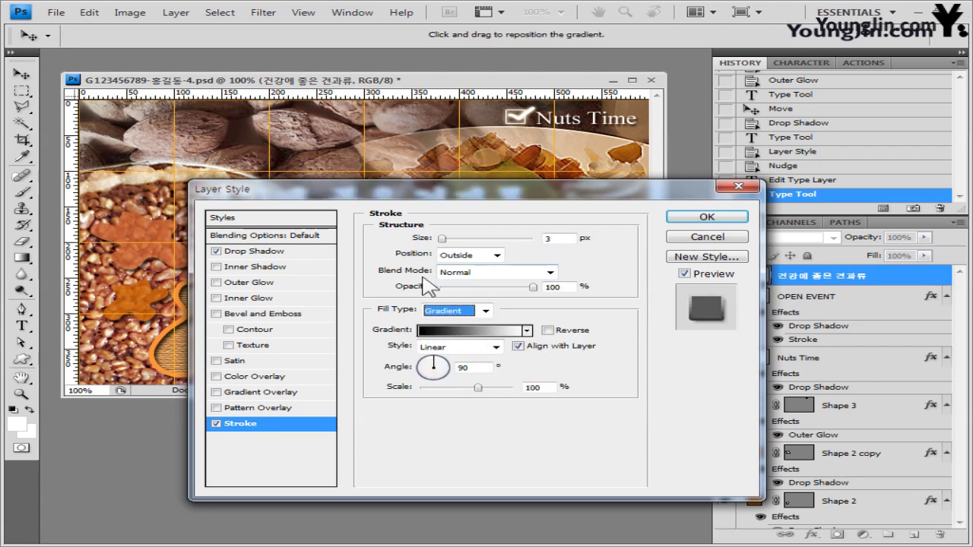
- Set the starting colour stop of the stroke gradient to cc6633
{"action": "left_click", "coordinate": [471, 332]}
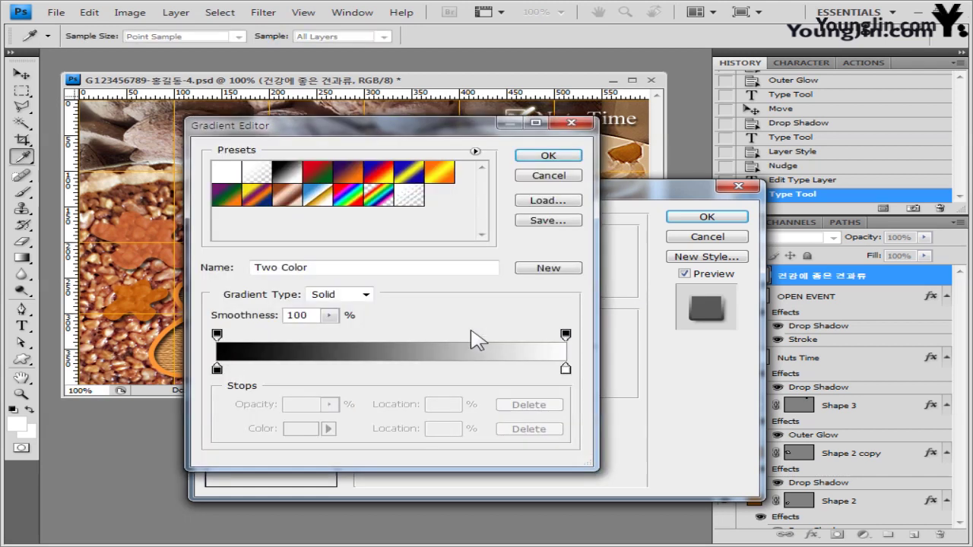
{"action": "left_click", "coordinate": [217, 369]}
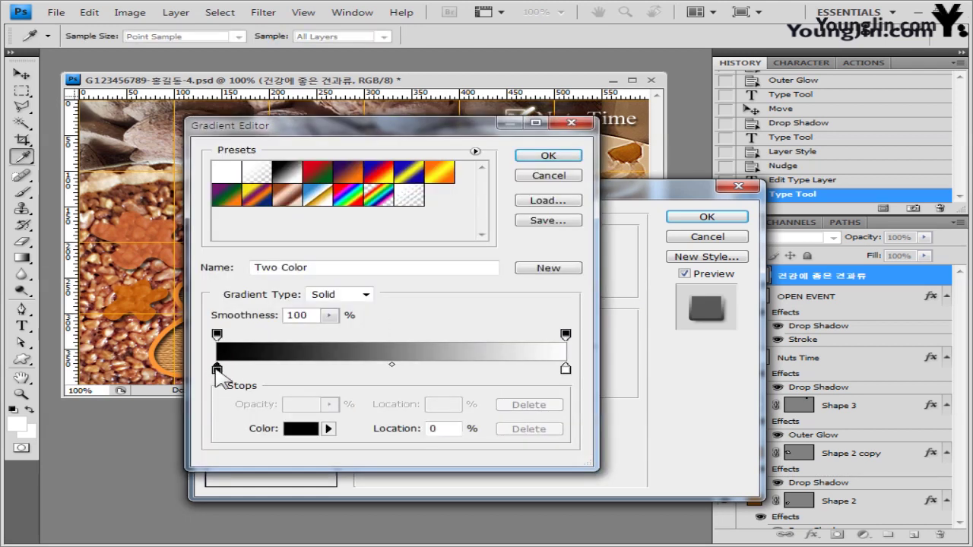
{"action": "double_click", "coordinate": [216, 369]}
{"action": "double_click", "coordinate": [541, 333]}
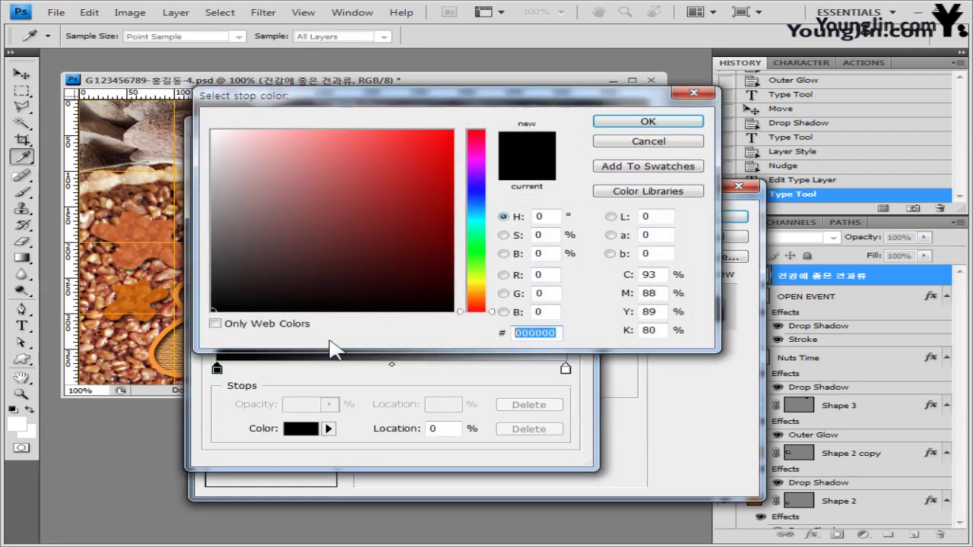
{"action": "type", "text": "cc6633"}
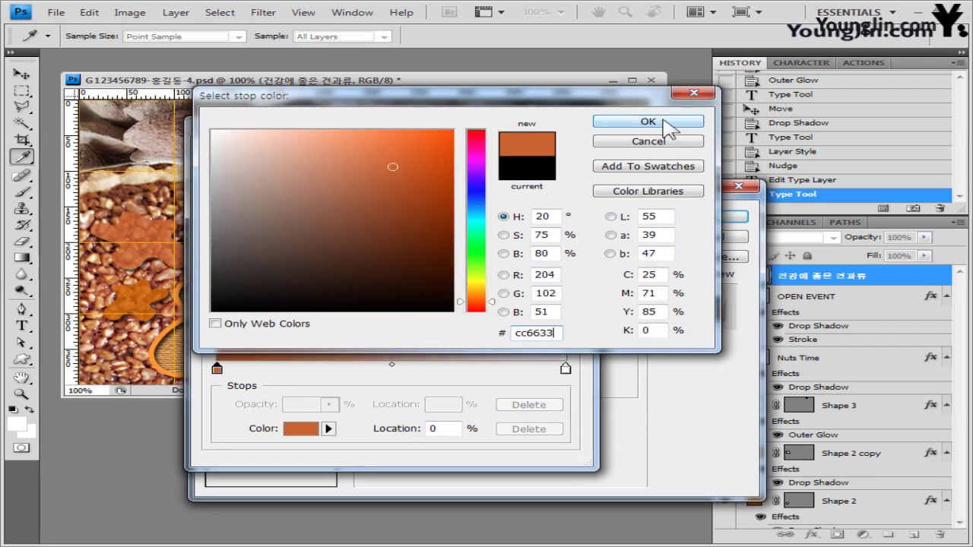
{"action": "left_click", "coordinate": [664, 122]}
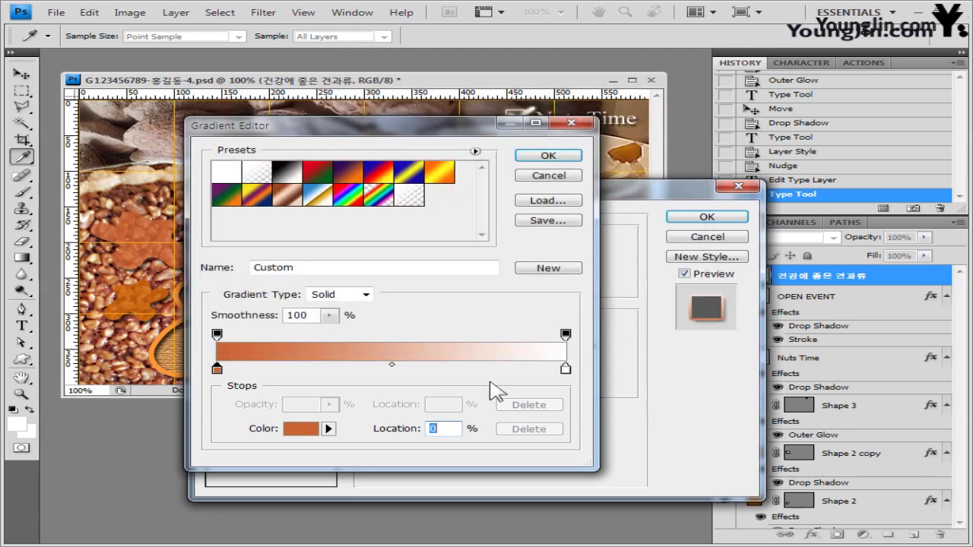
- Set the ending colour stop of the stroke gradient to 330000 and apply the layer style
{"action": "left_click", "coordinate": [566, 370]}
{"action": "left_click", "coordinate": [301, 428]}
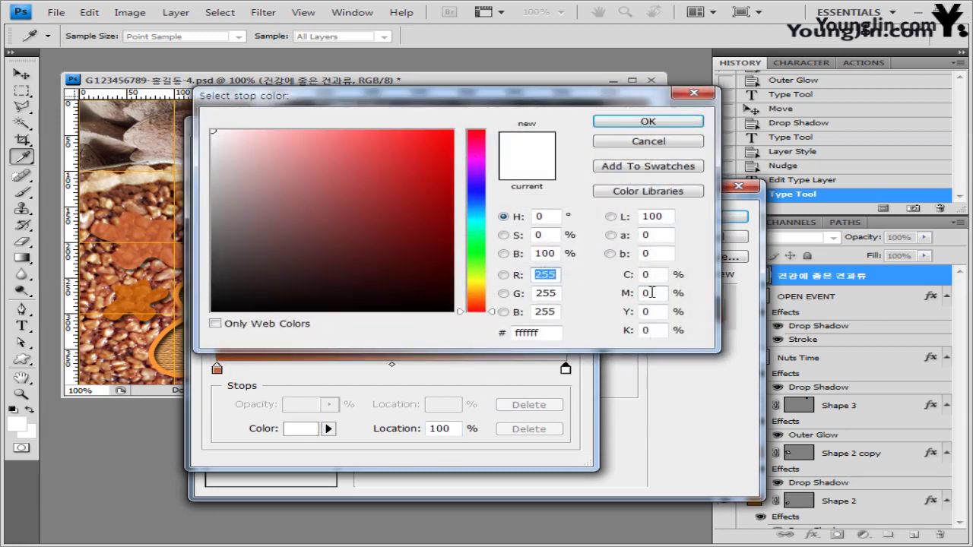
{"action": "double_click", "coordinate": [536, 337]}
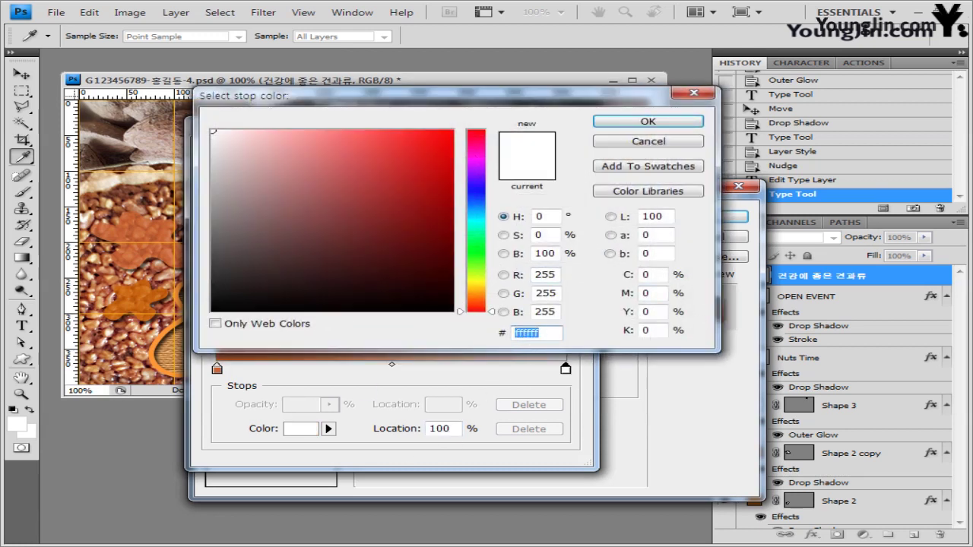
{"action": "type", "text": "330000"}
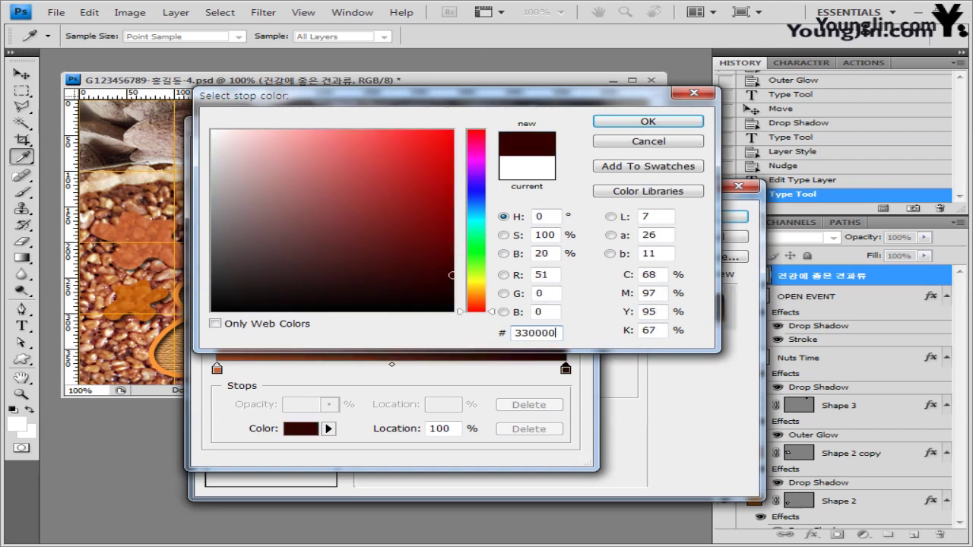
{"action": "key", "text": "Return"}
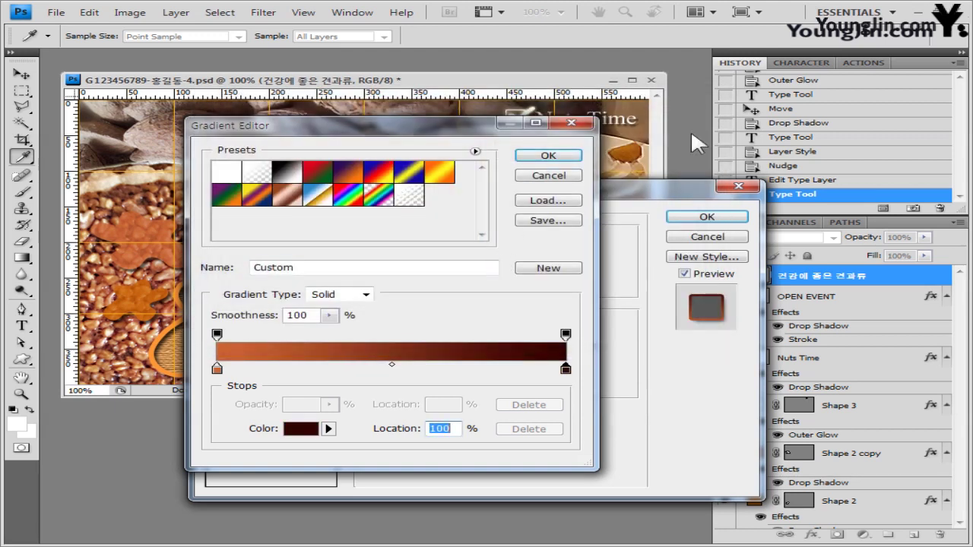
{"action": "left_click", "coordinate": [553, 156]}
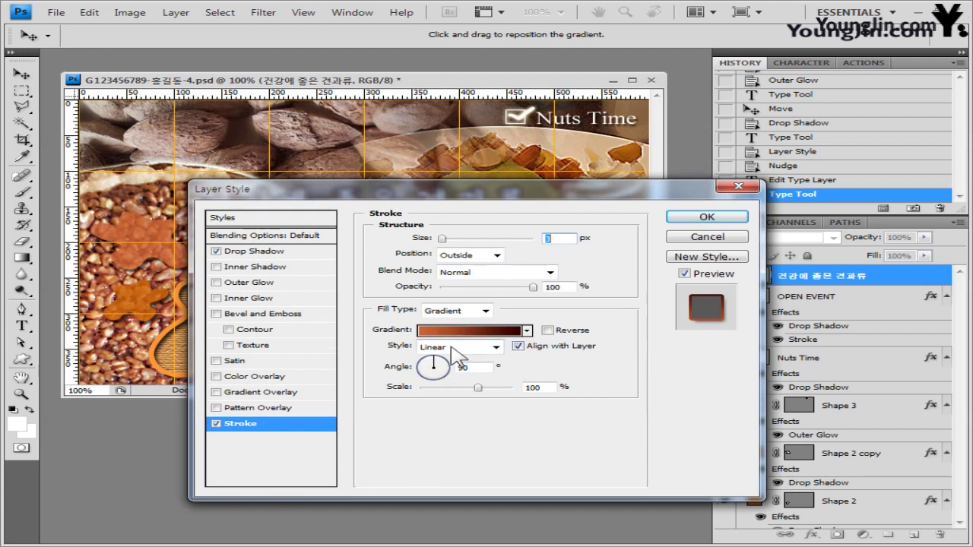
{"action": "left_click", "coordinate": [707, 218]}
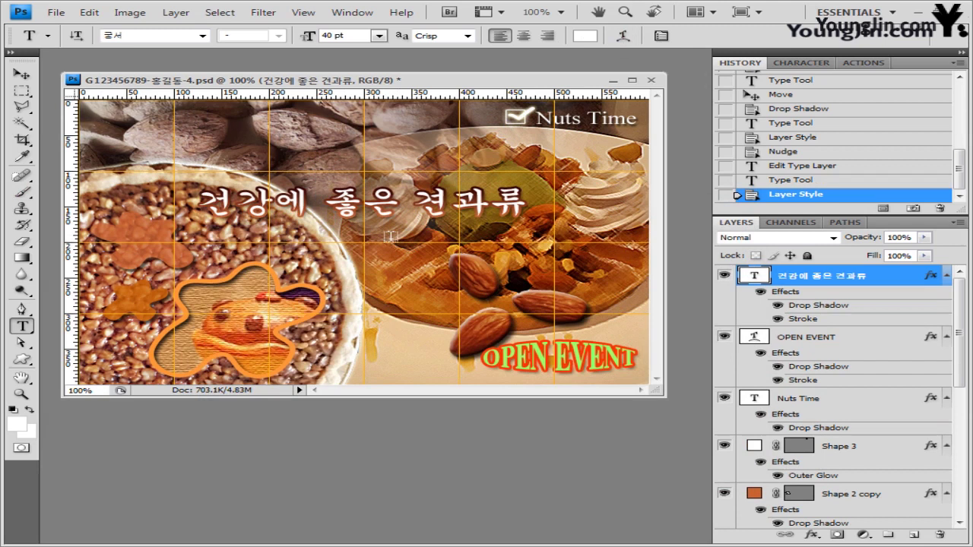
- Warp the "건강에 좋은 견과류" text with the horizontal Arc style and a bend of +54%
{"action": "left_click", "coordinate": [623, 36]}
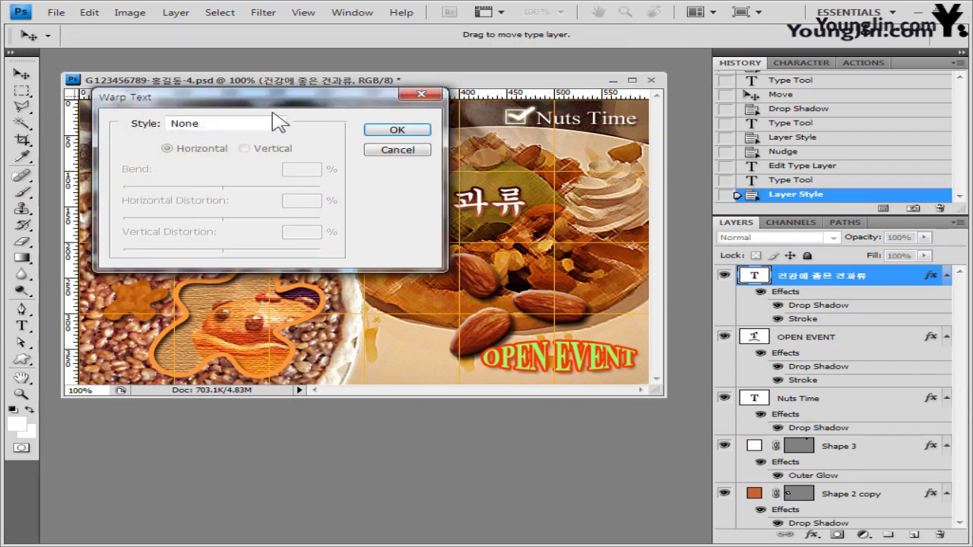
{"action": "left_click_drag", "start_coordinate": [278, 107], "coordinate": [296, 193]}
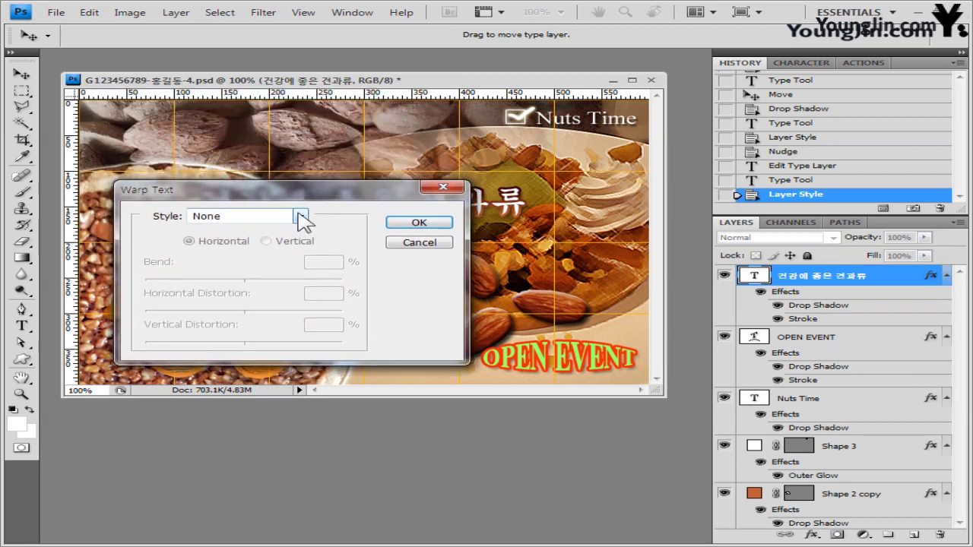
{"action": "left_click", "coordinate": [301, 219]}
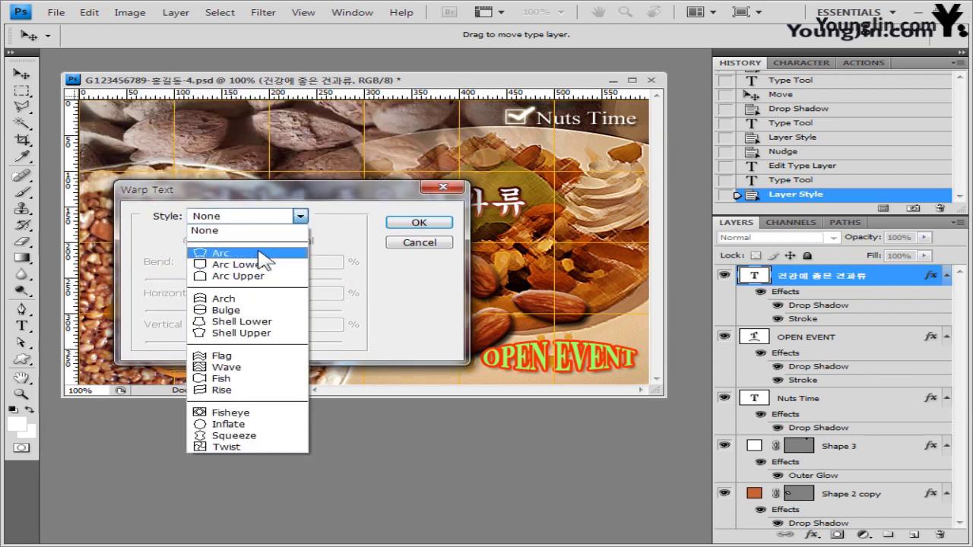
{"action": "left_click", "coordinate": [304, 251]}
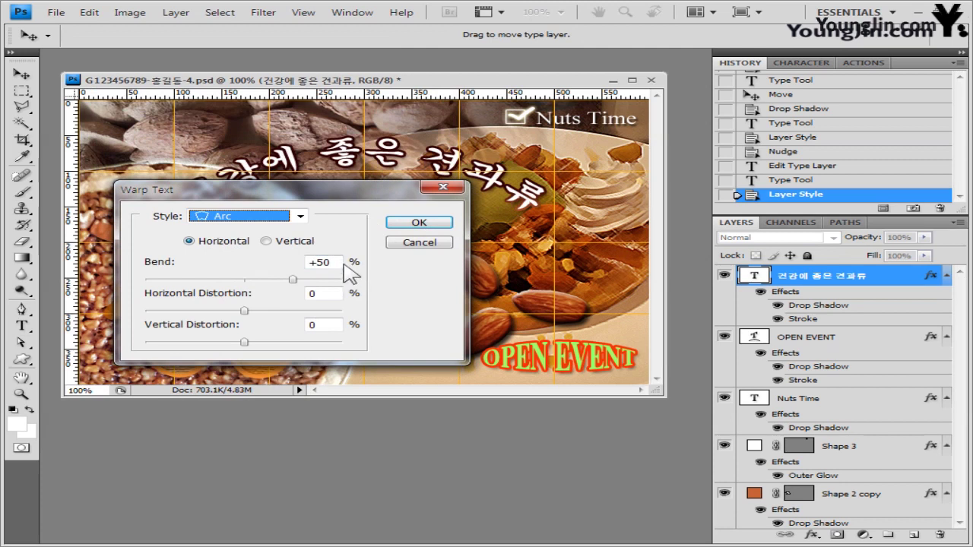
{"action": "left_click", "coordinate": [339, 262]}
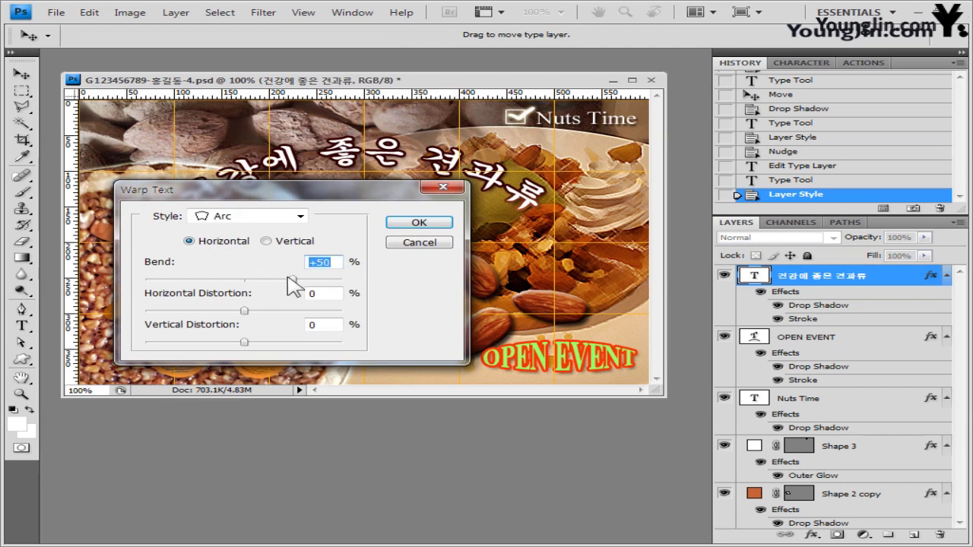
{"action": "left_click_drag", "start_coordinate": [289, 279], "coordinate": [297, 279]}
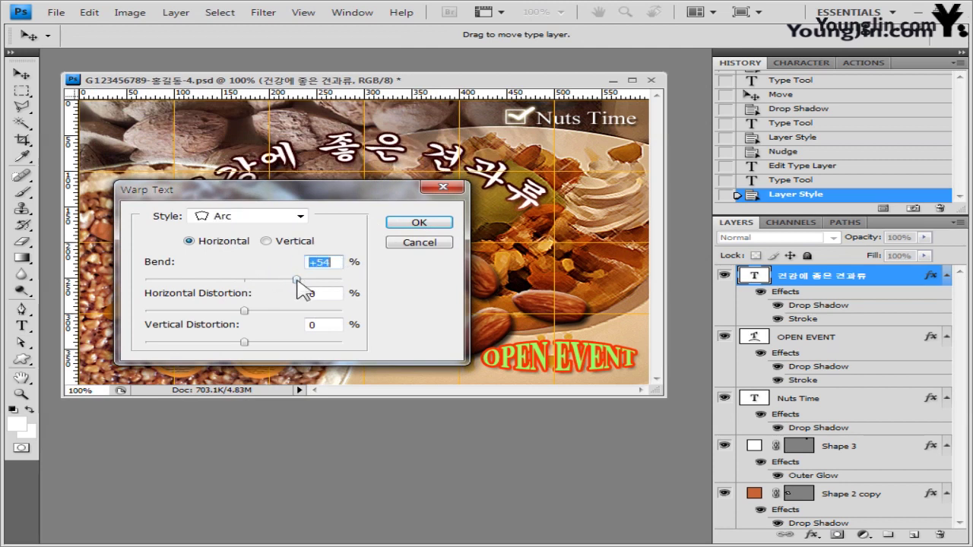
{"action": "left_click", "coordinate": [421, 223]}
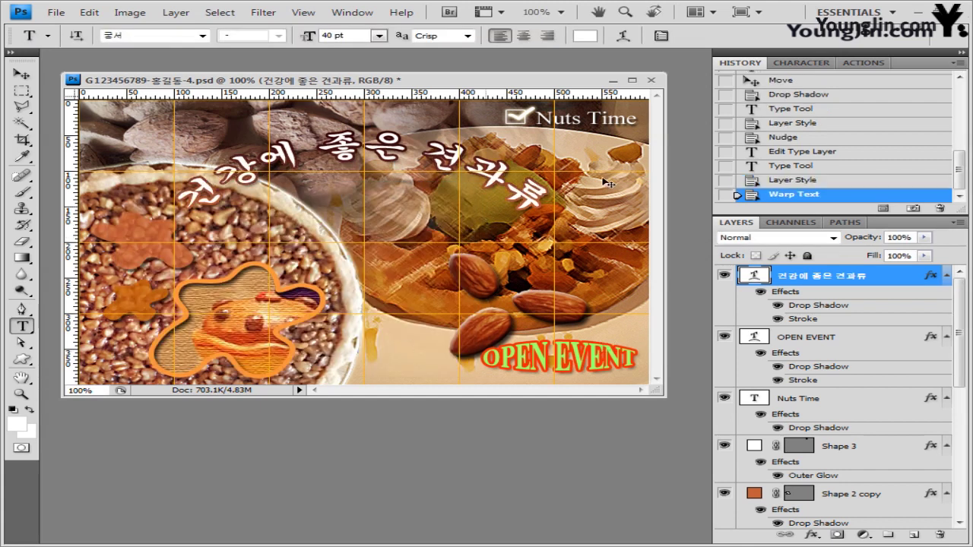
- Rotate the arced "건강에 좋은 견과류" text about 43° clockwise and place it along the upper-right rim of the nut pie
{"action": "key", "text": "ctrl+t"}
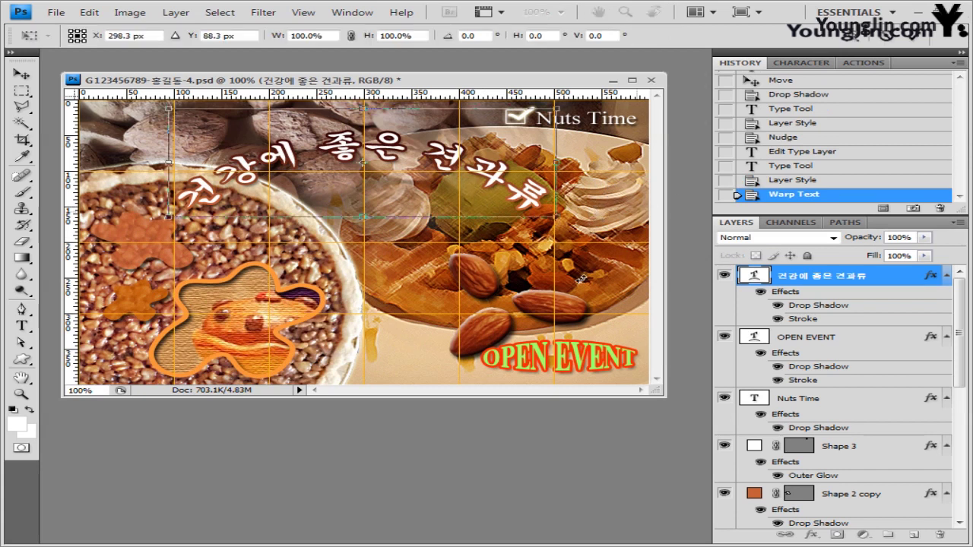
{"action": "left_click_drag", "start_coordinate": [580, 279], "coordinate": [444, 259]}
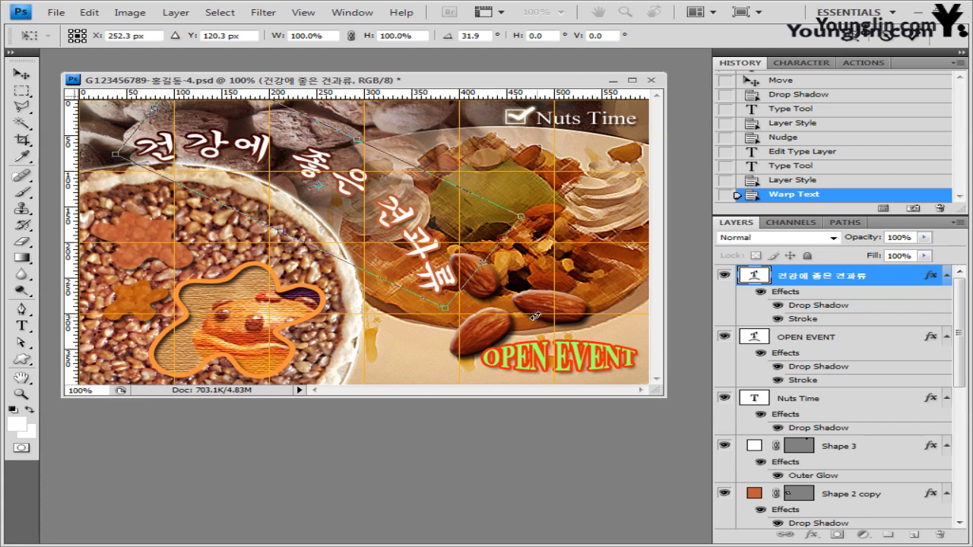
{"action": "left_click_drag", "start_coordinate": [535, 316], "coordinate": [449, 298]}
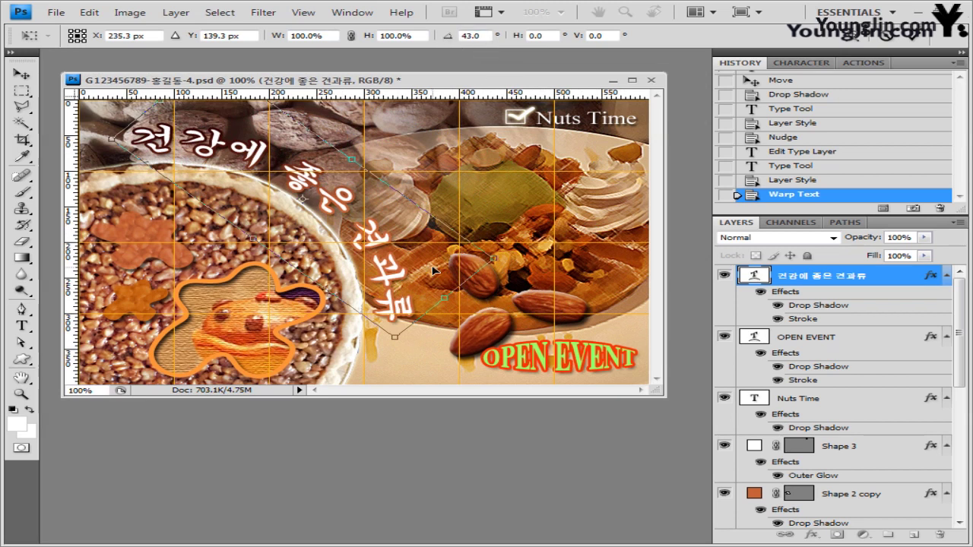
{"action": "key", "text": "t"}
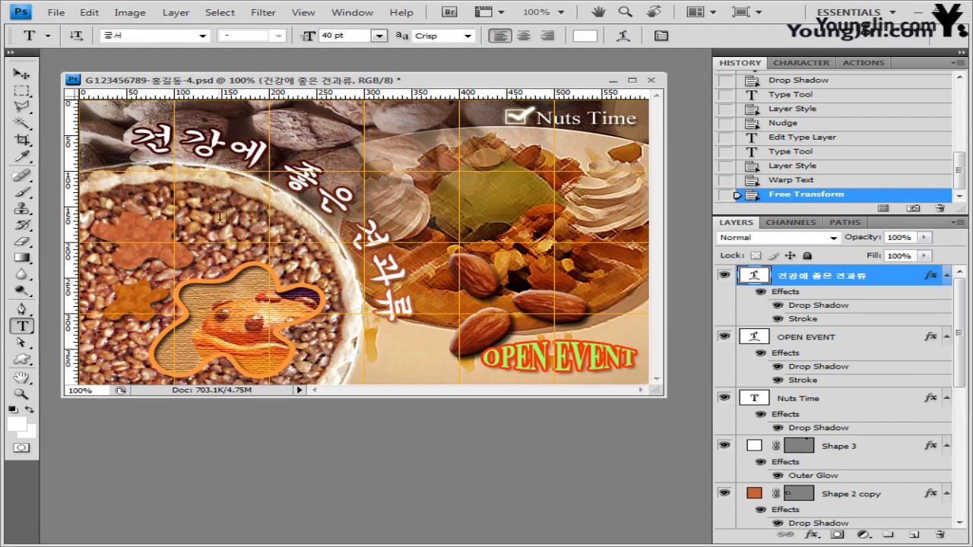
- Hide the grid over the image
{"action": "left_click", "coordinate": [304, 12]}
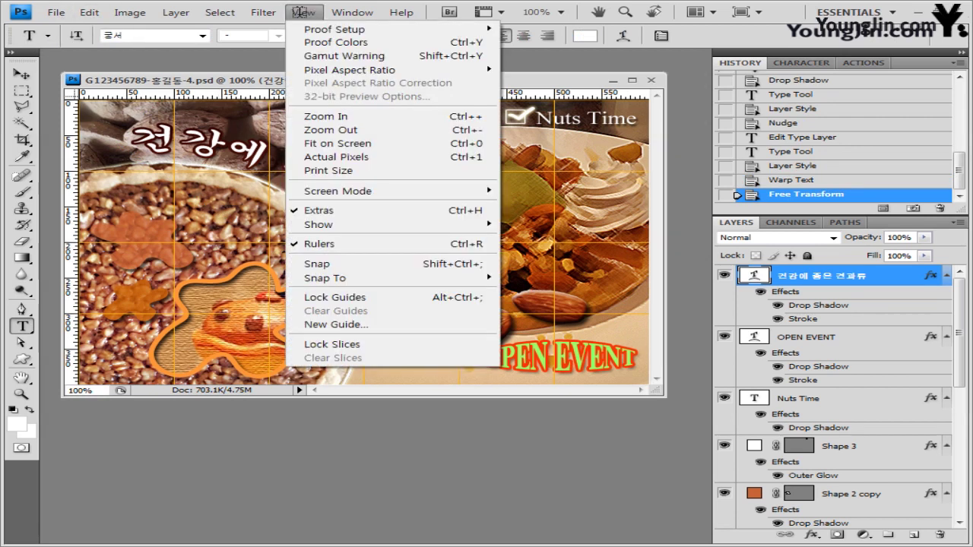
{"action": "mouse_move", "coordinate": [320, 224]}
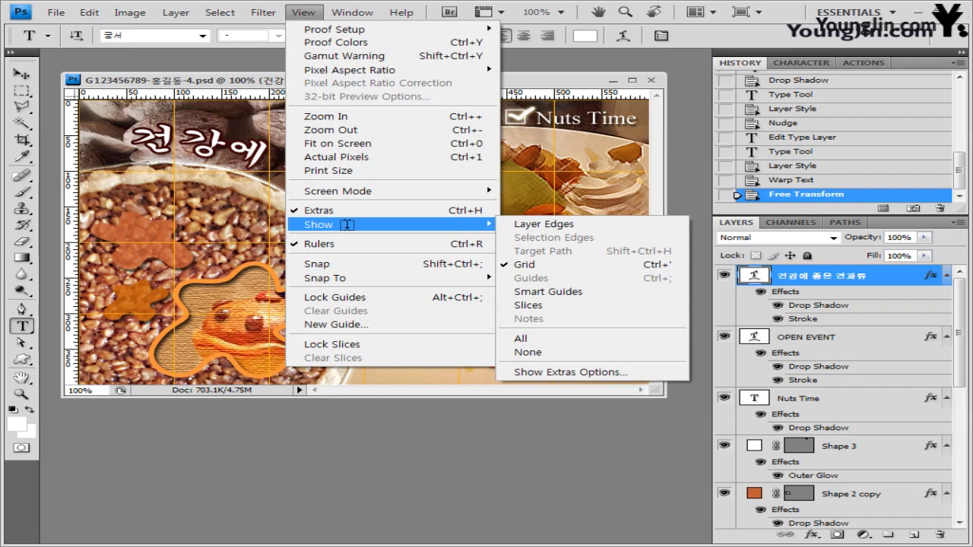
{"action": "left_click", "coordinate": [591, 259]}
- Save the layered document in the GTQ folder as a PSD with "임시" added after the 4 in its file name
{"action": "left_click", "coordinate": [56, 12]}
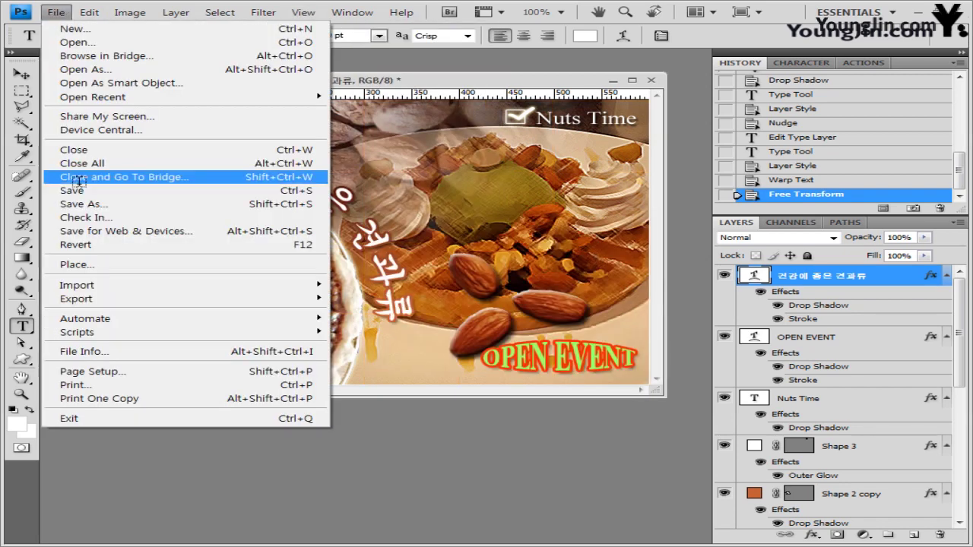
{"action": "left_click", "coordinate": [89, 202]}
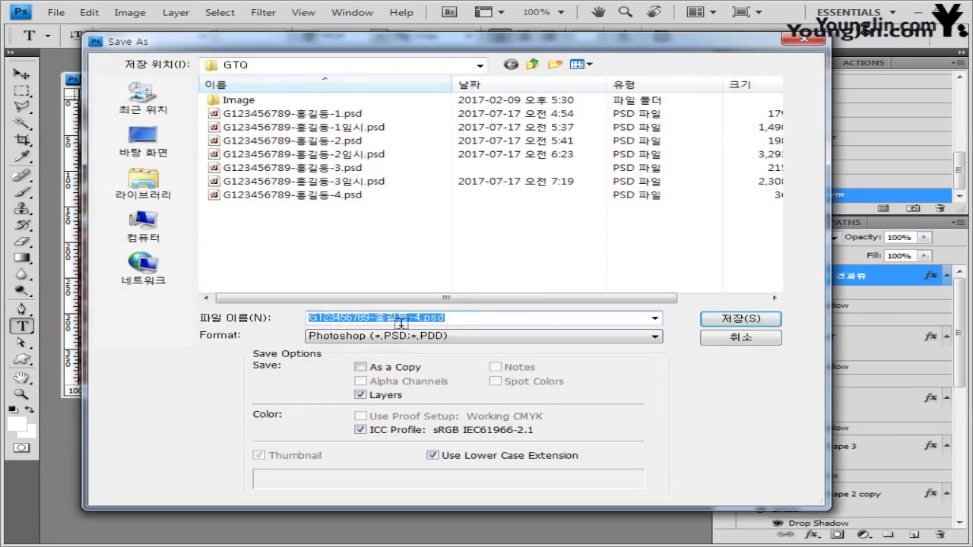
{"action": "left_click", "coordinate": [425, 314]}
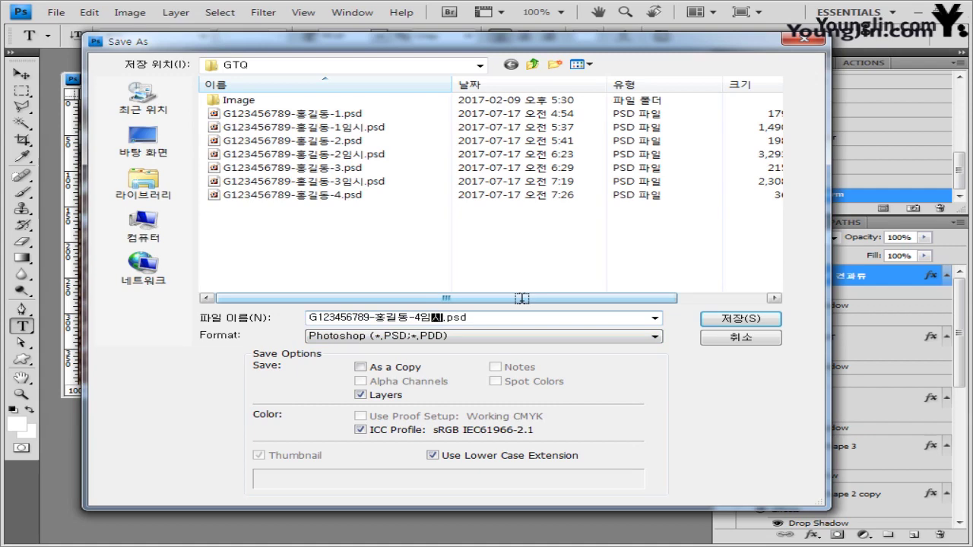
{"action": "key", "text": "Return"}
{"action": "left_click", "coordinate": [693, 171]}
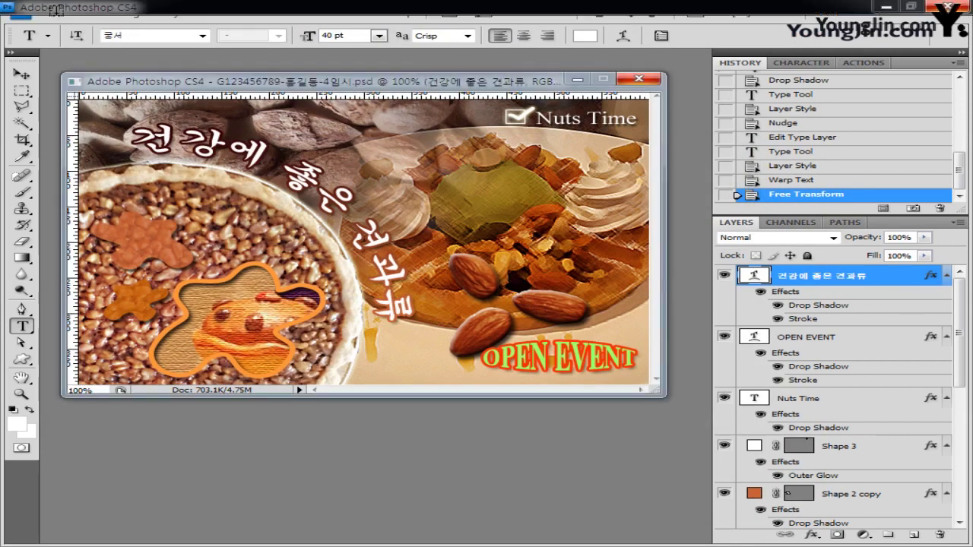
- Prepare a JPEG copy of the document in the GTQ folder, removing "임시" so the file name ends in "-4.jpg"
{"action": "left_click", "coordinate": [56, 13]}
{"action": "left_click", "coordinate": [56, 13]}
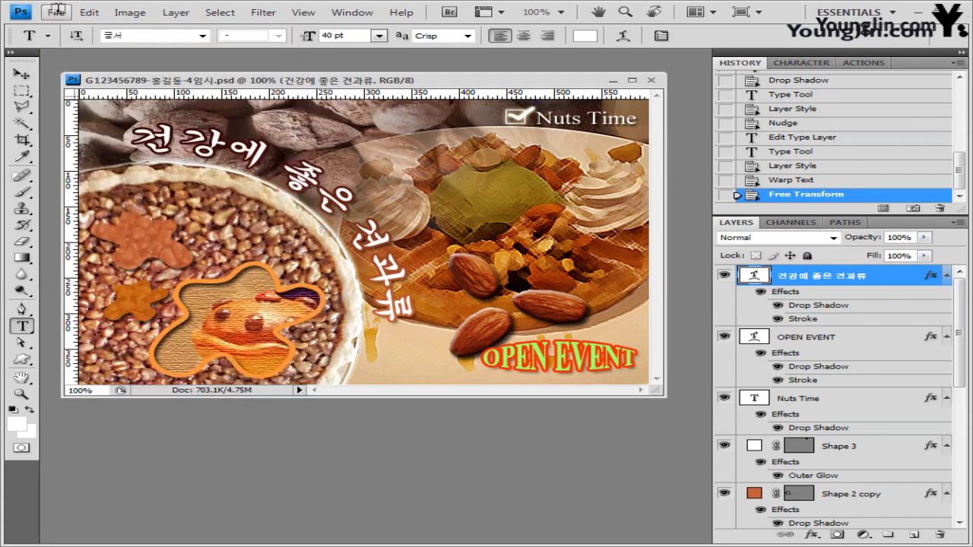
{"action": "left_click", "coordinate": [55, 13]}
{"action": "left_click", "coordinate": [84, 204]}
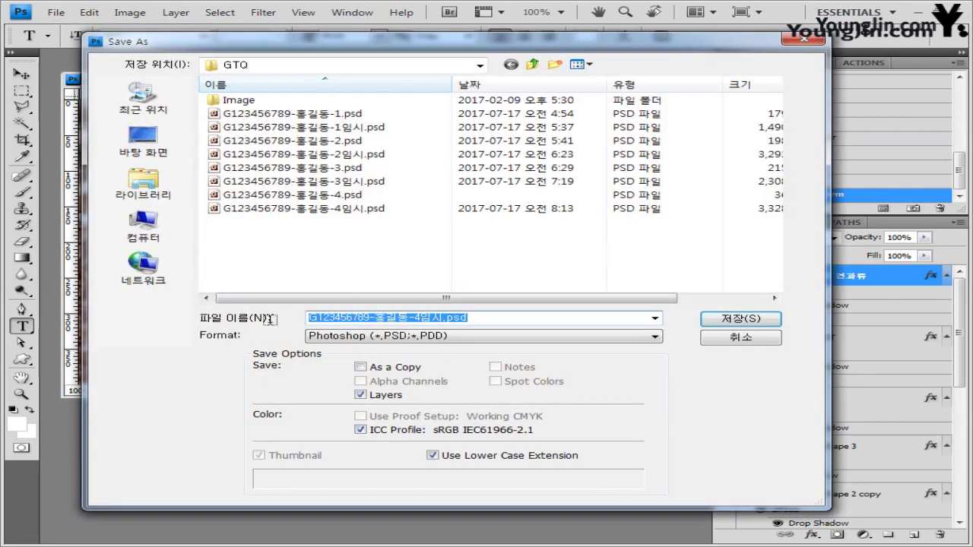
{"action": "left_click", "coordinate": [365, 335]}
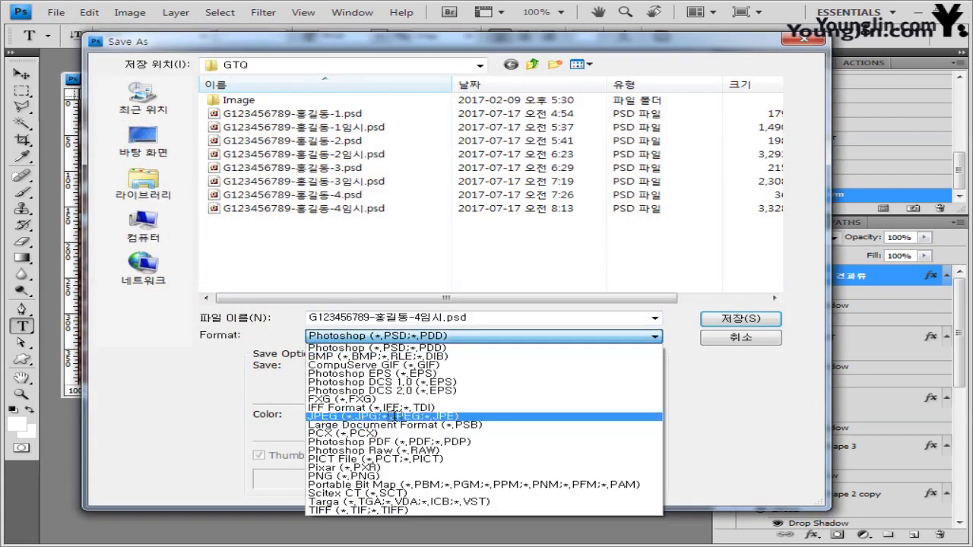
{"action": "left_click", "coordinate": [391, 416]}
{"action": "left_click", "coordinate": [438, 316]}
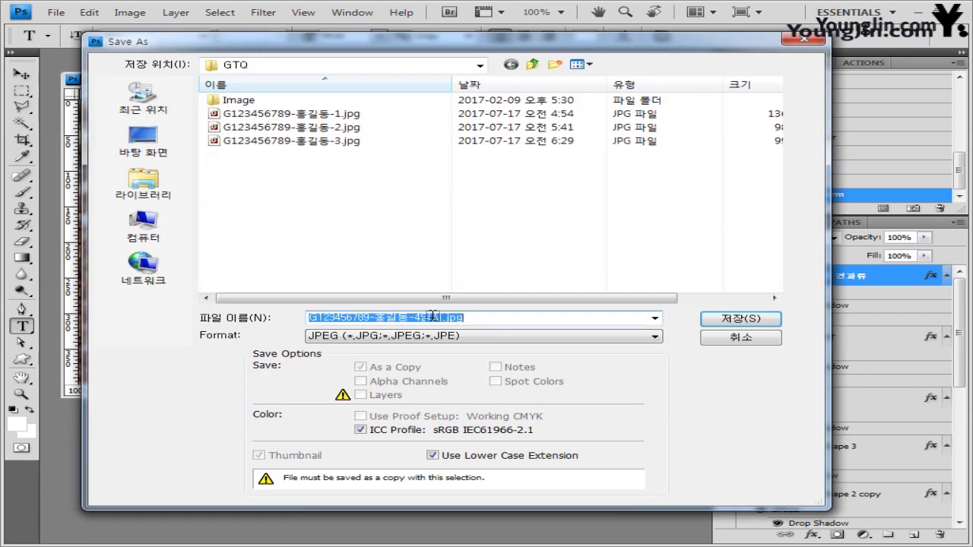
{"action": "left_click", "coordinate": [460, 314]}
{"action": "key", "text": "BackSpace"}
{"action": "key", "text": "BackSpace"}
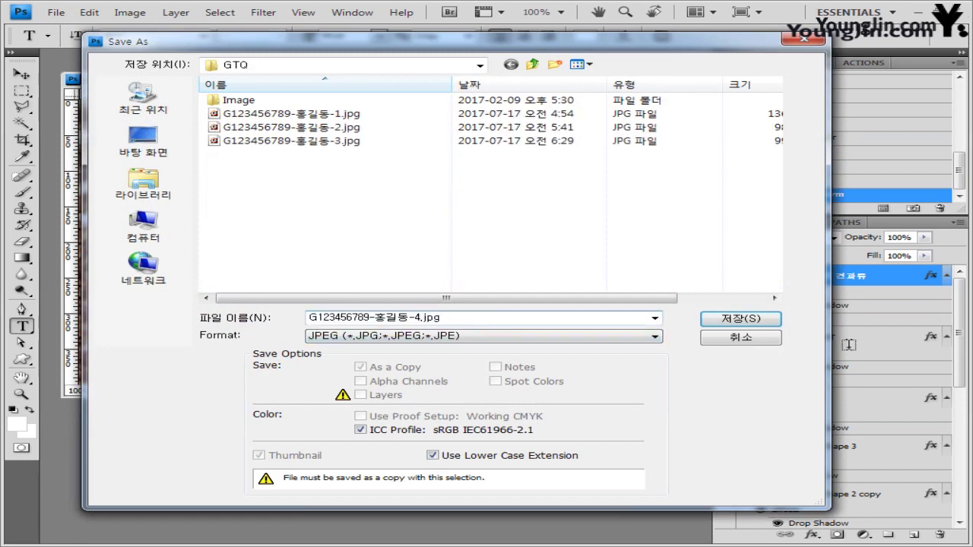
- Save the JPEG copy with quality 12 (Maximum) and the Baseline ("Standard") format option
{"action": "left_click", "coordinate": [741, 319]}
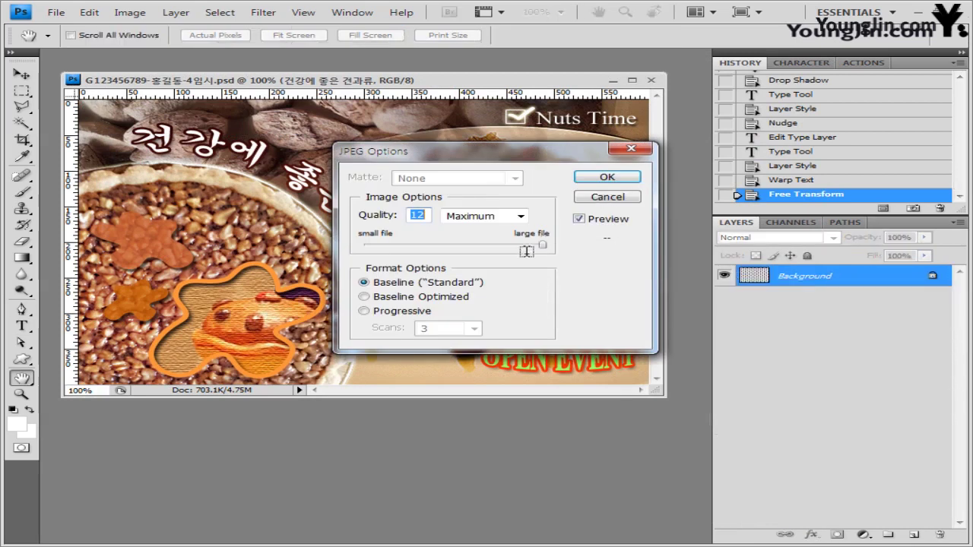
{"action": "left_click_drag", "start_coordinate": [526, 251], "coordinate": [509, 245]}
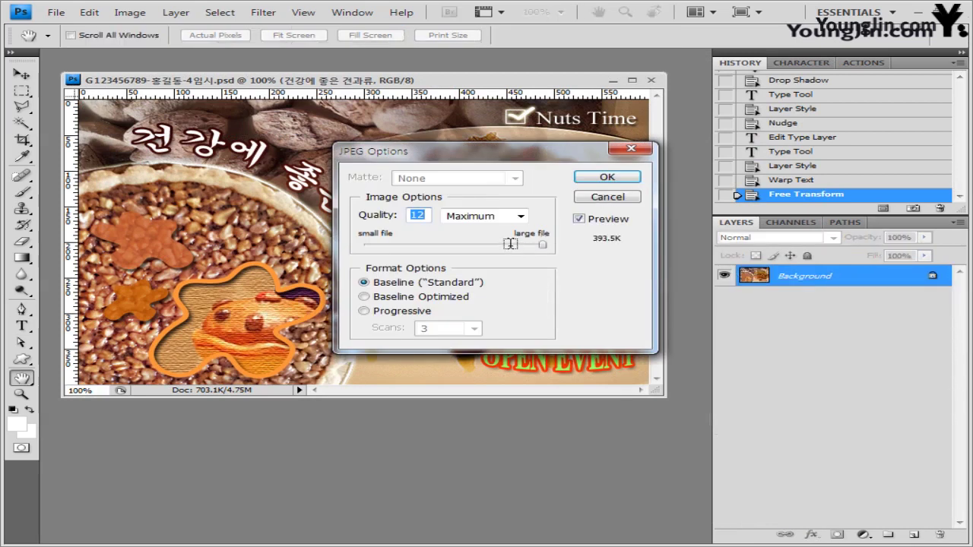
{"action": "left_click", "coordinate": [612, 176]}
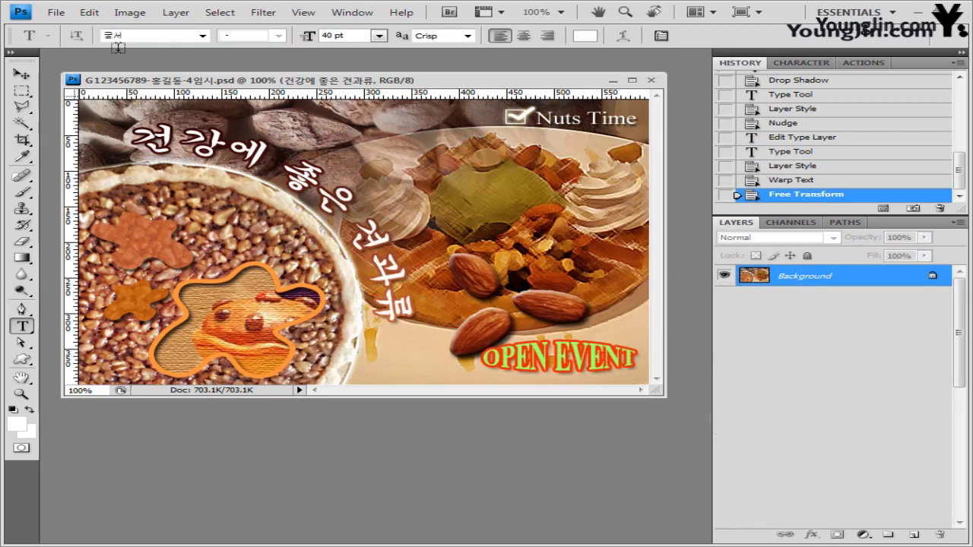
{"action": "left_click", "coordinate": [135, 14]}
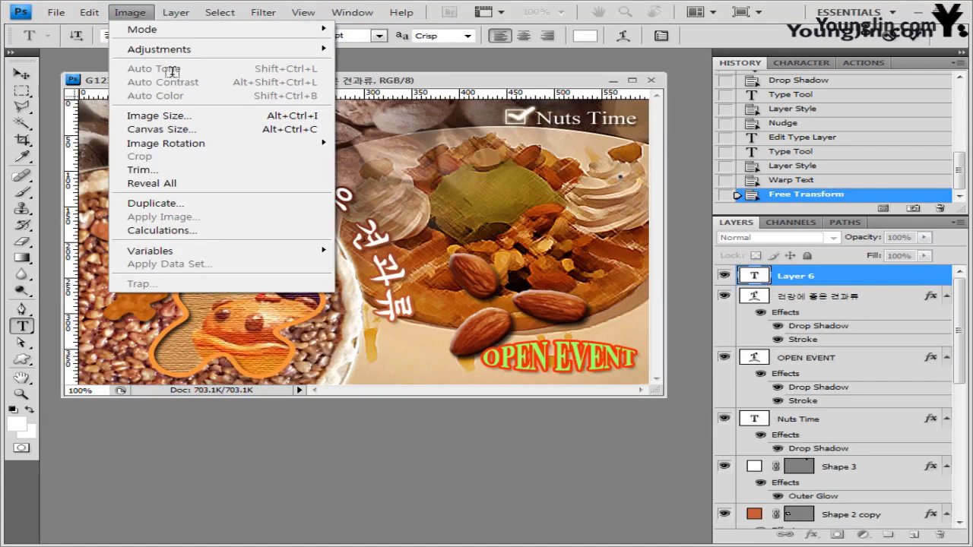
{"action": "left_click", "coordinate": [134, 9]}
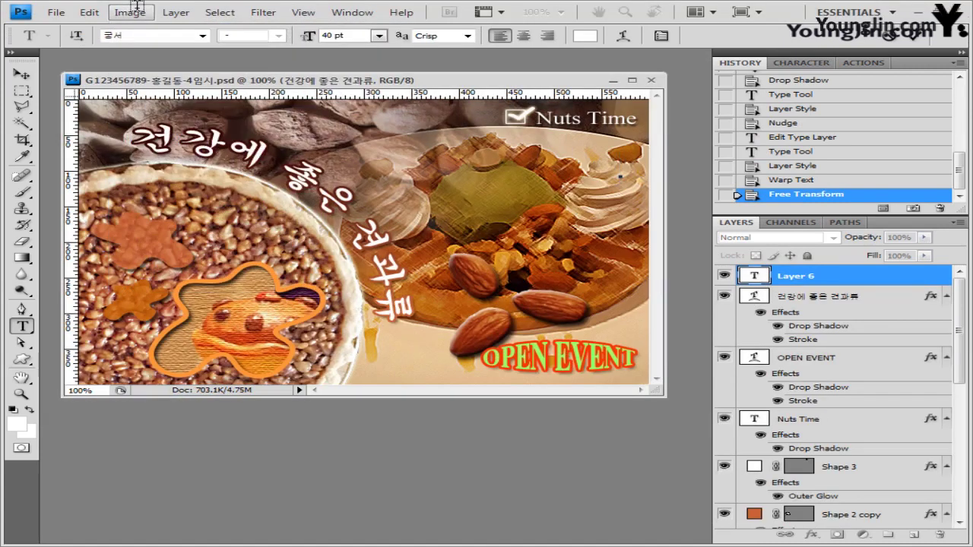
{"action": "left_click", "coordinate": [131, 7]}
{"action": "left_click", "coordinate": [21, 74]}
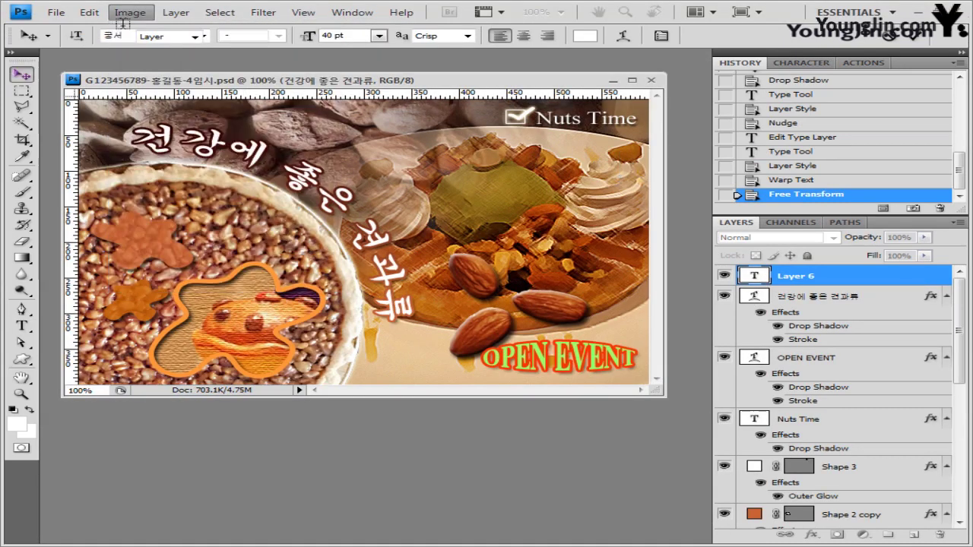
{"action": "left_click", "coordinate": [129, 12]}
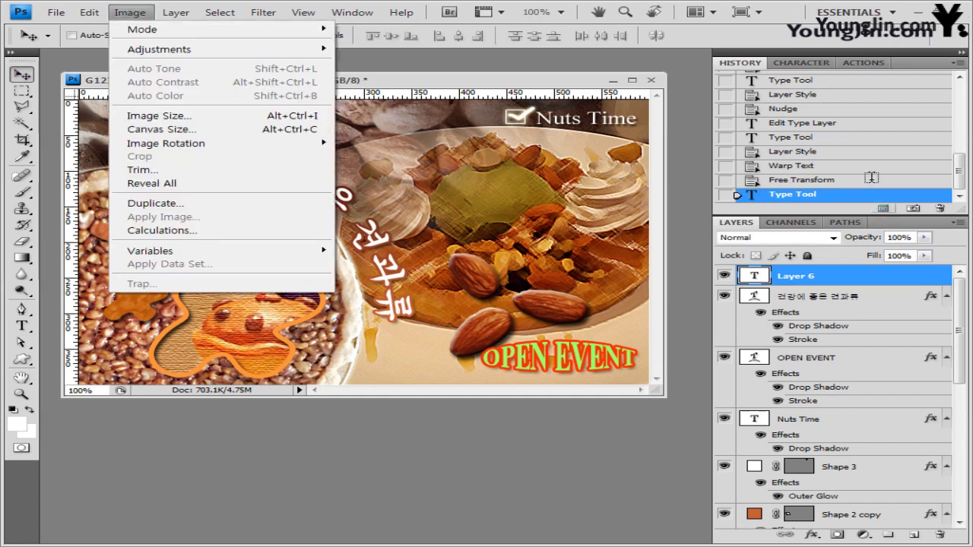
{"action": "key", "text": "Escape"}
{"action": "key", "text": "ctrl+z"}
- Resize the image to 60 x 40 pixels with constrained proportions
{"action": "left_click", "coordinate": [131, 12]}
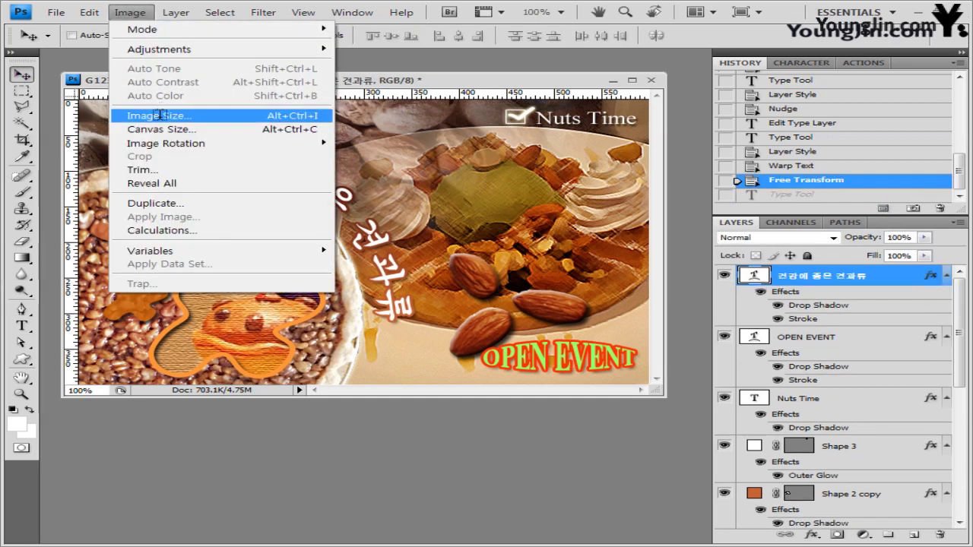
{"action": "left_click", "coordinate": [156, 116]}
{"action": "type", "text": "60"}
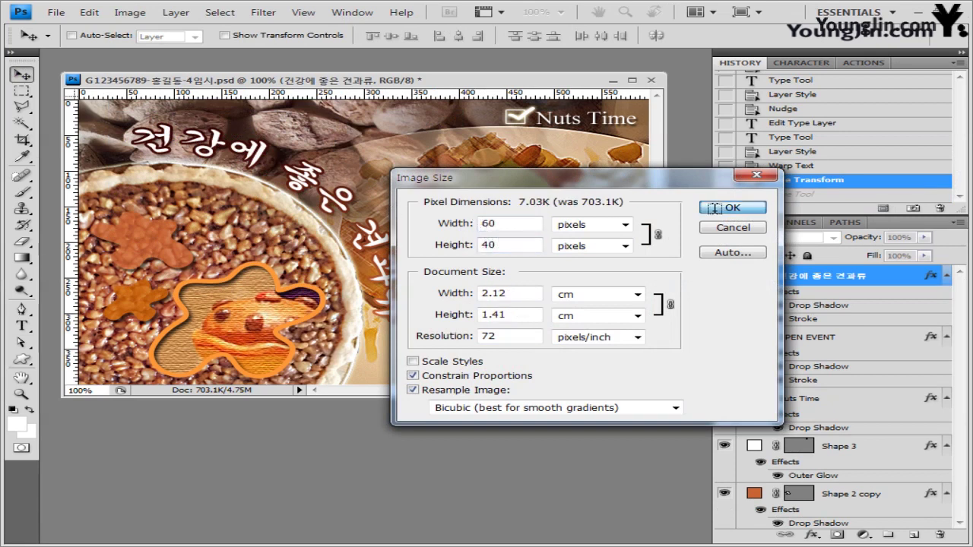
{"action": "key", "text": "Return"}
- Save the reduced layered document in the GTQ folder as a PSD, replacing the existing file whose name ends in "-4.psd"
{"action": "left_click", "coordinate": [52, 11]}
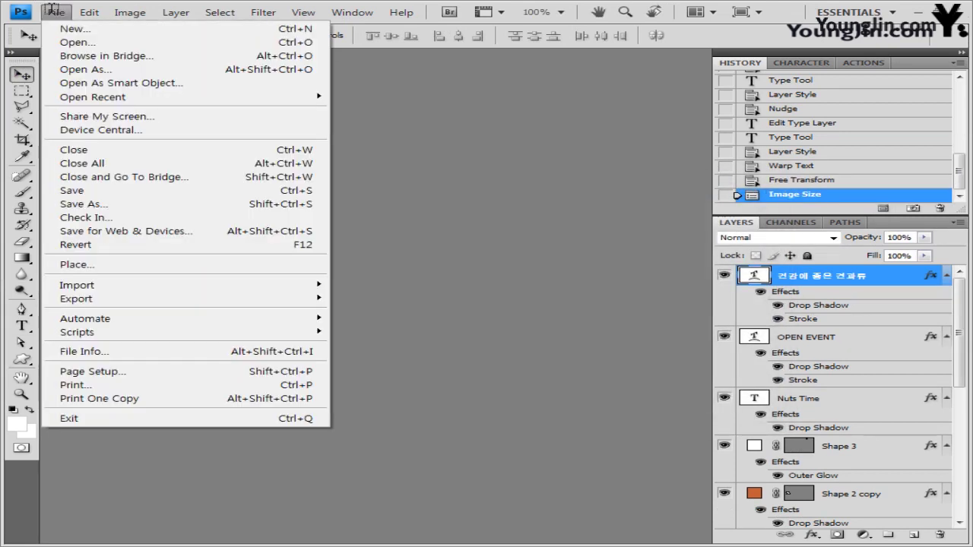
{"action": "left_click", "coordinate": [76, 204]}
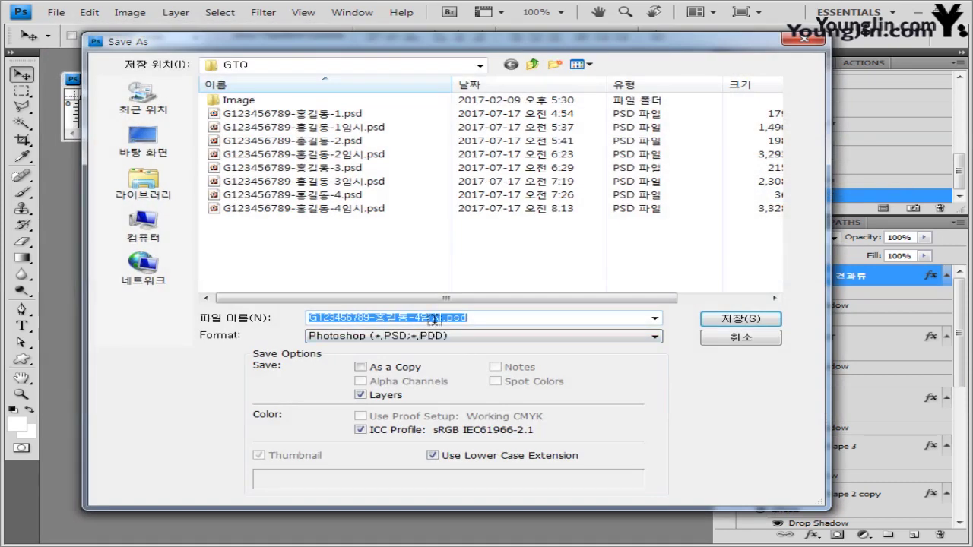
{"action": "left_click", "coordinate": [429, 318]}
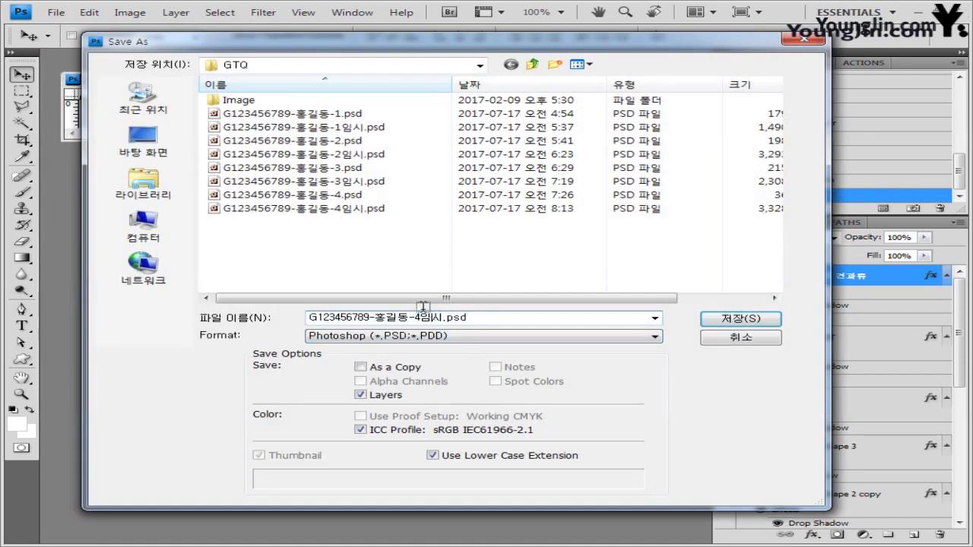
{"action": "double_click", "coordinate": [347, 190]}
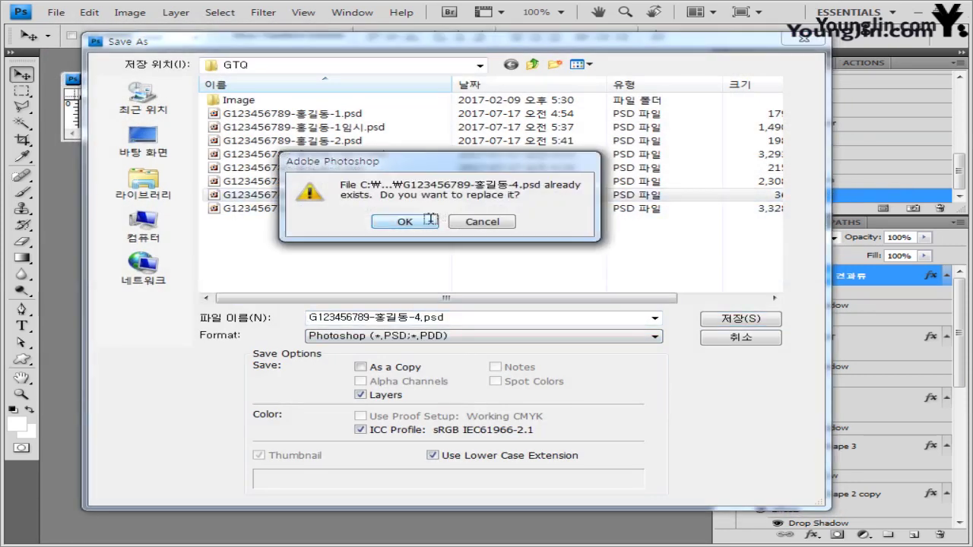
{"action": "key", "text": "Return"}
{"action": "left_click", "coordinate": [696, 171]}
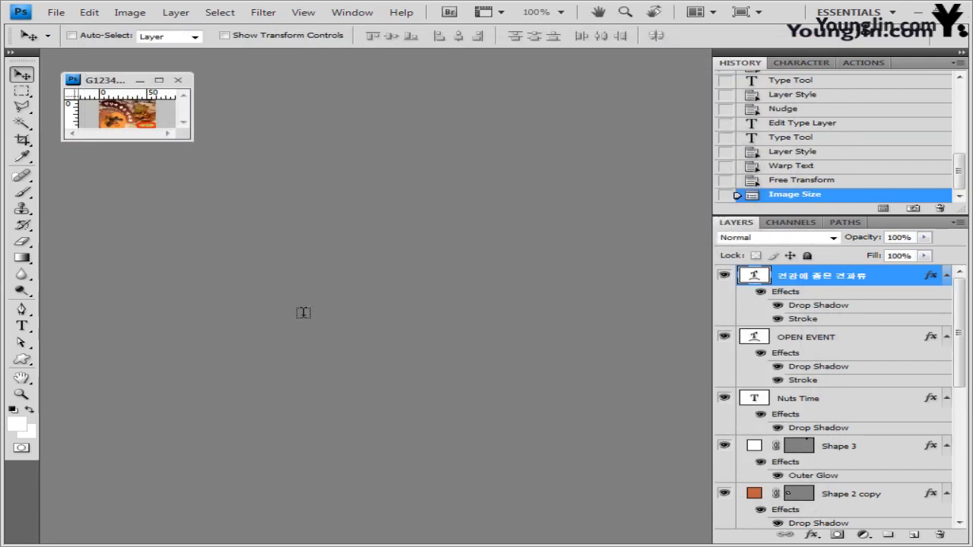
- Check the JPG and PSD submission files in the GTQ folder, highlighting the pair ending in "-1" without opening them
{"action": "double_click", "coordinate": [418, 225]}
{"action": "left_click", "coordinate": [304, 119]}
{"action": "left_click", "coordinate": [304, 132], "text": "ctrl"}
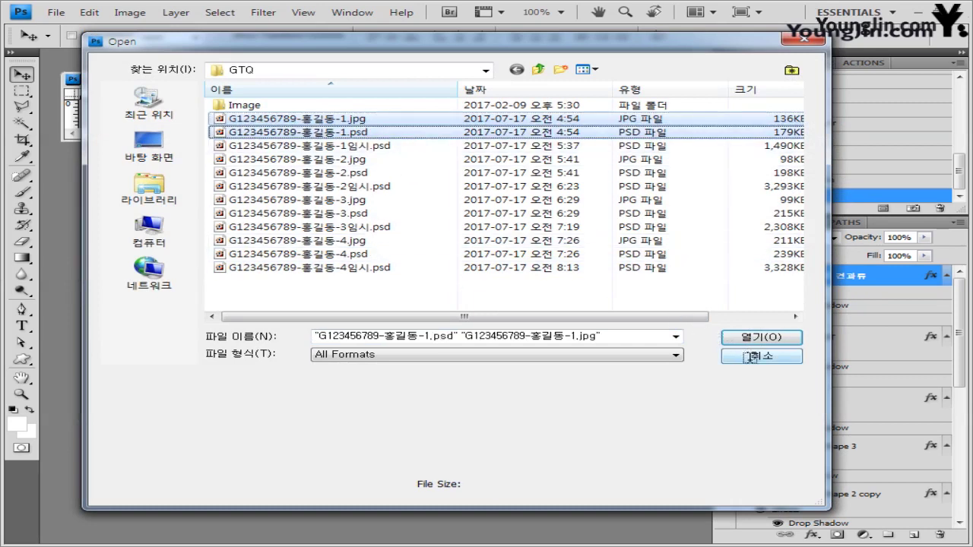
{"action": "left_click", "coordinate": [750, 357]}
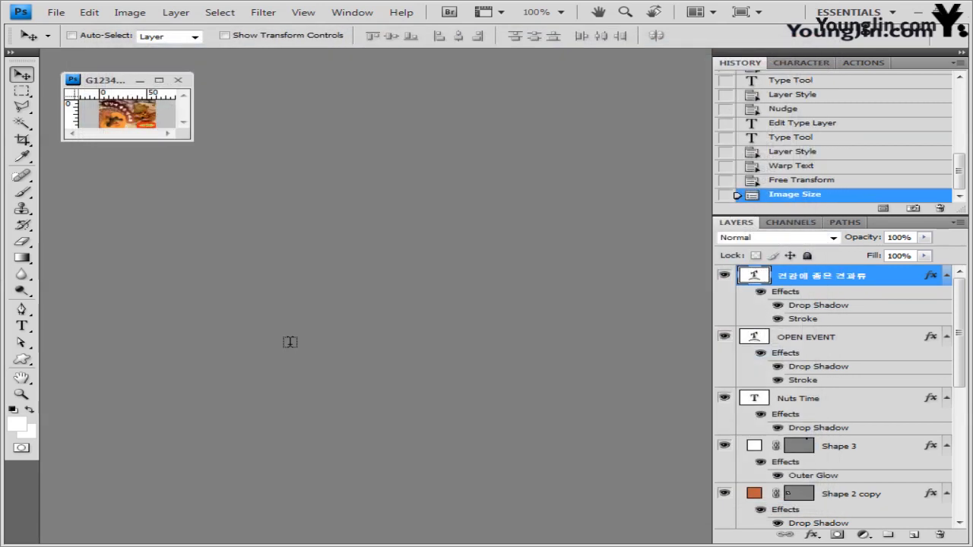